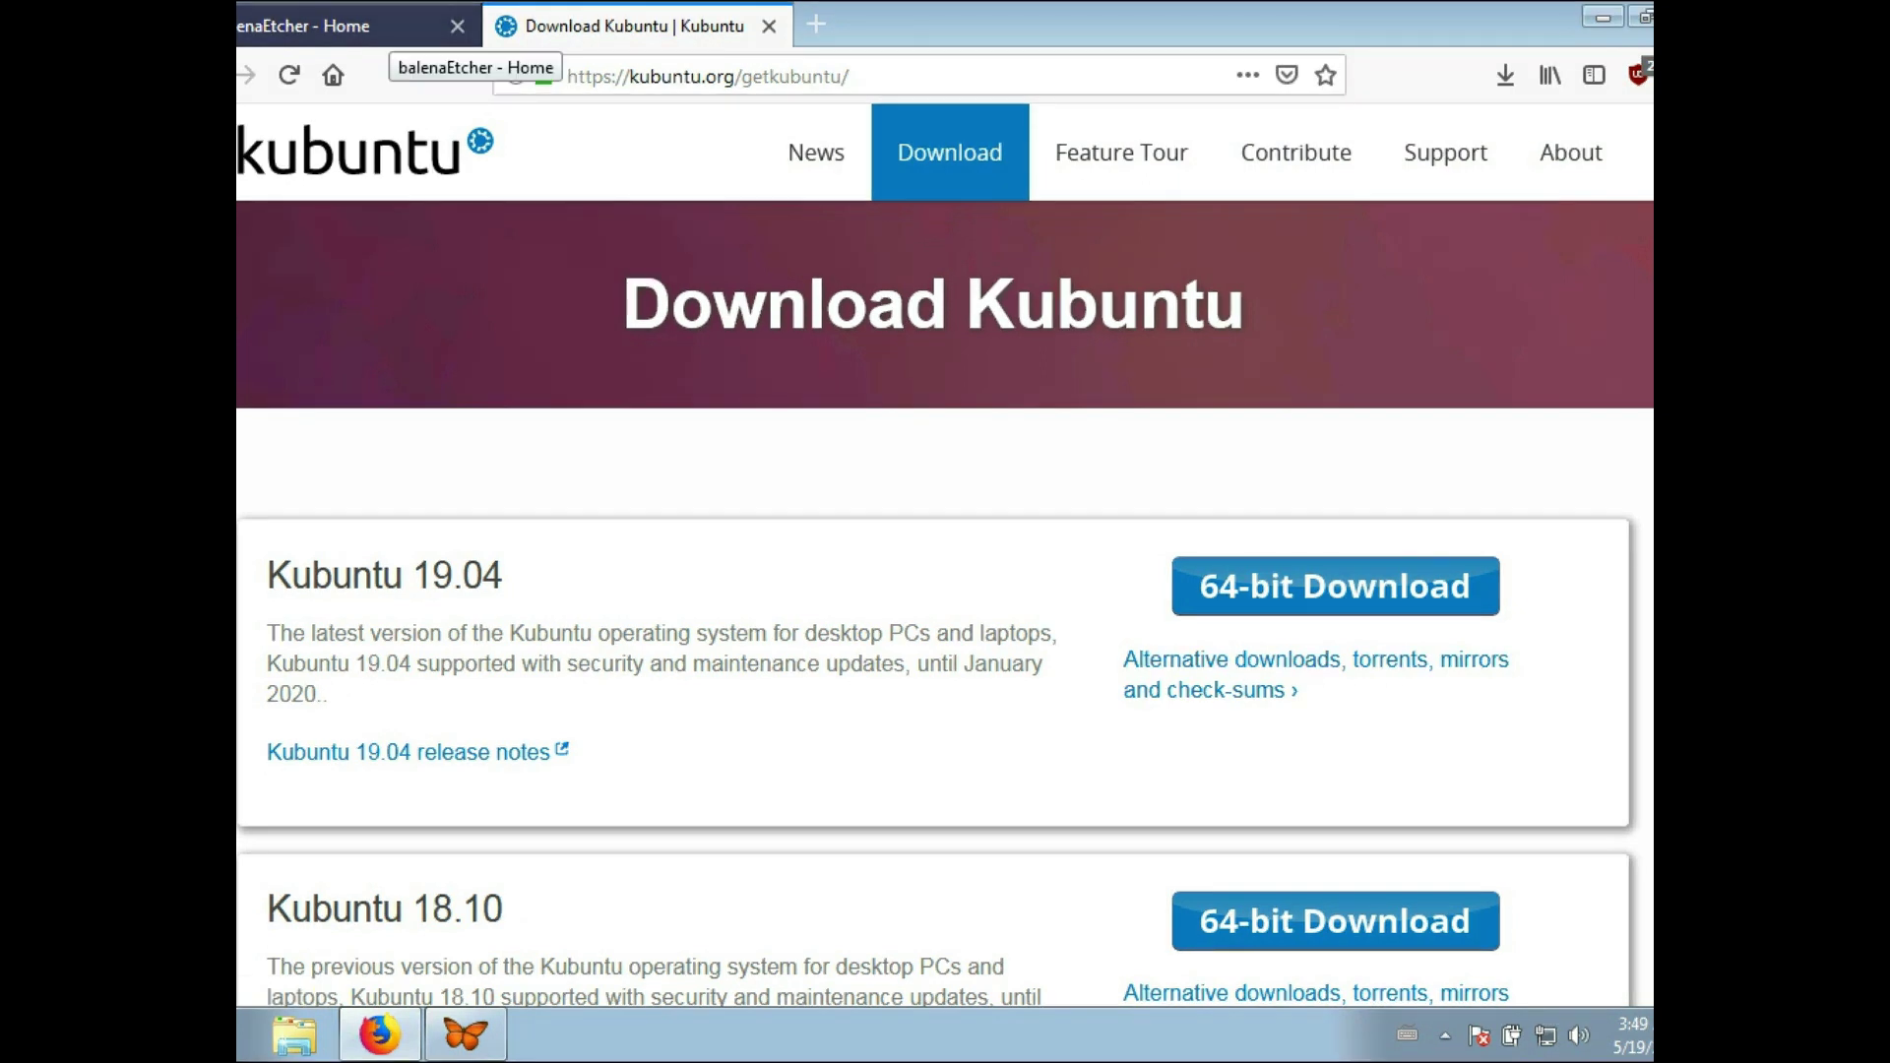
- Switch to the balenaEtcher Home tab, dismiss the finished downloads list, and return to the wallet types map
left_click(389, 27)
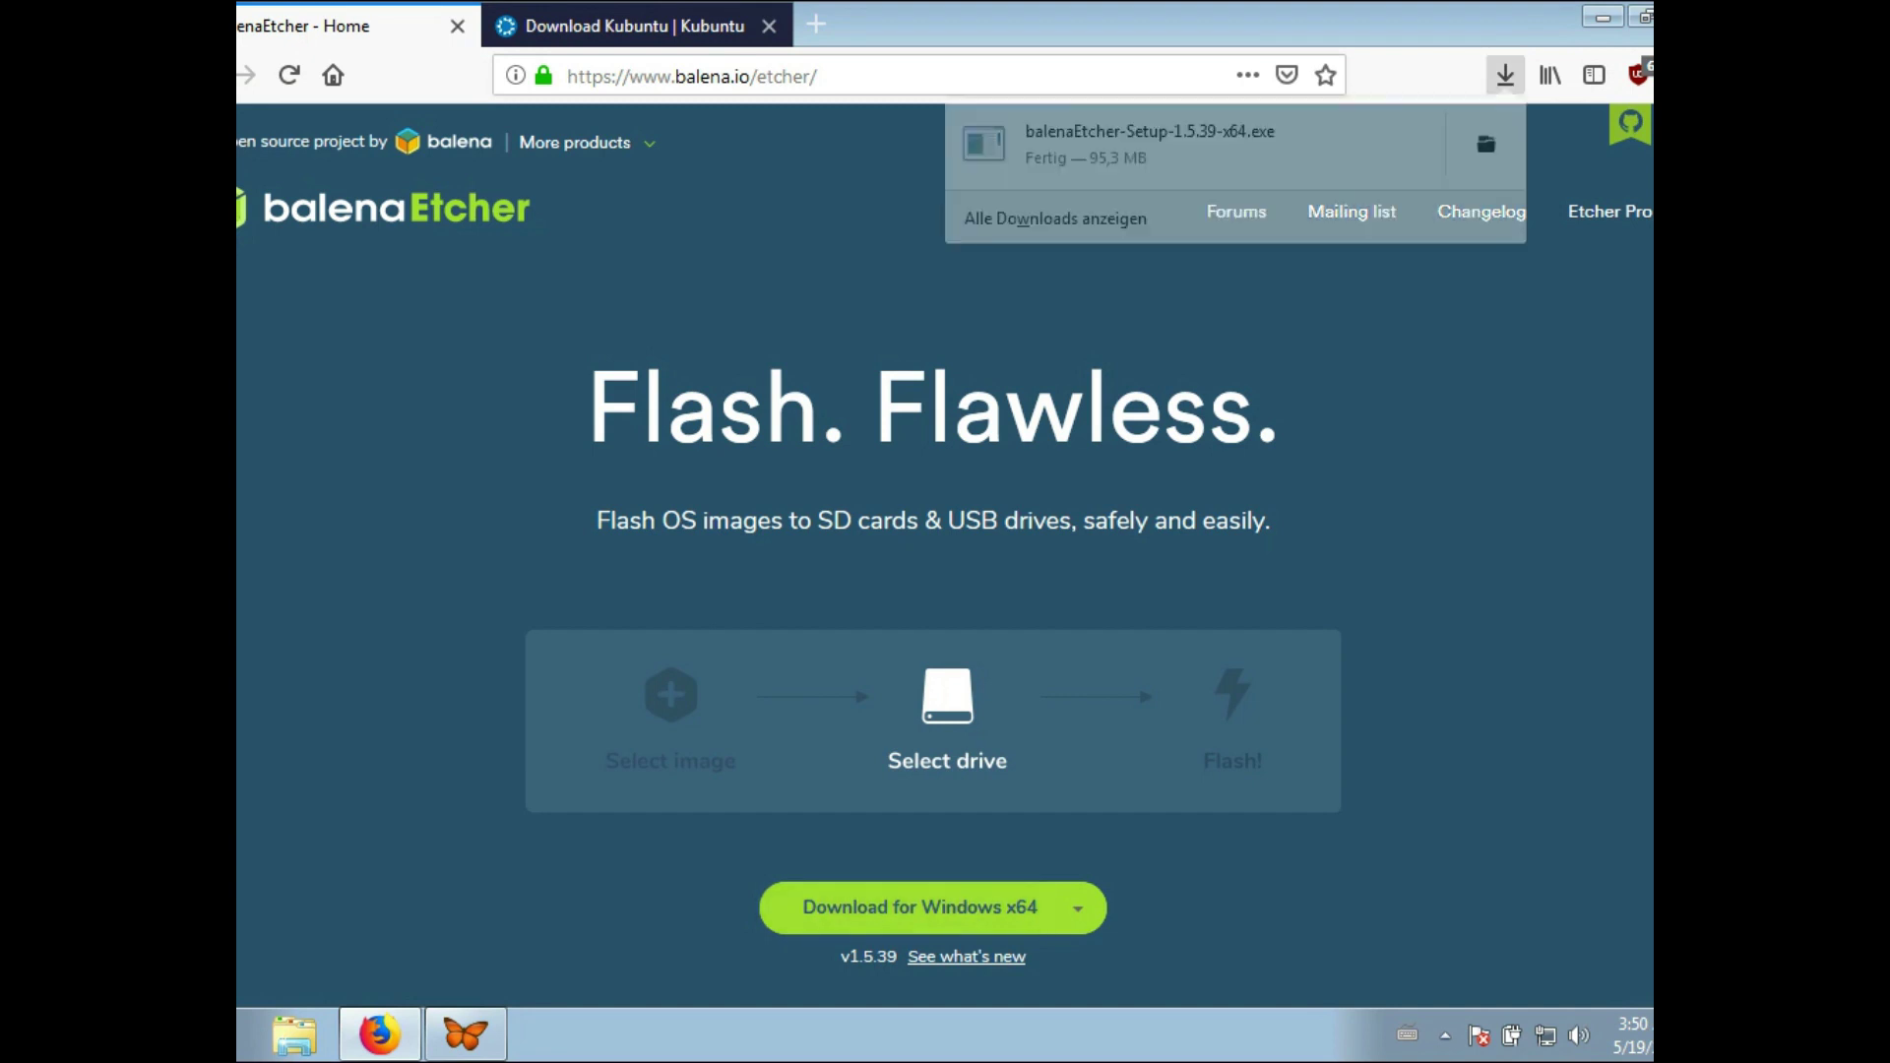
key("Escape")
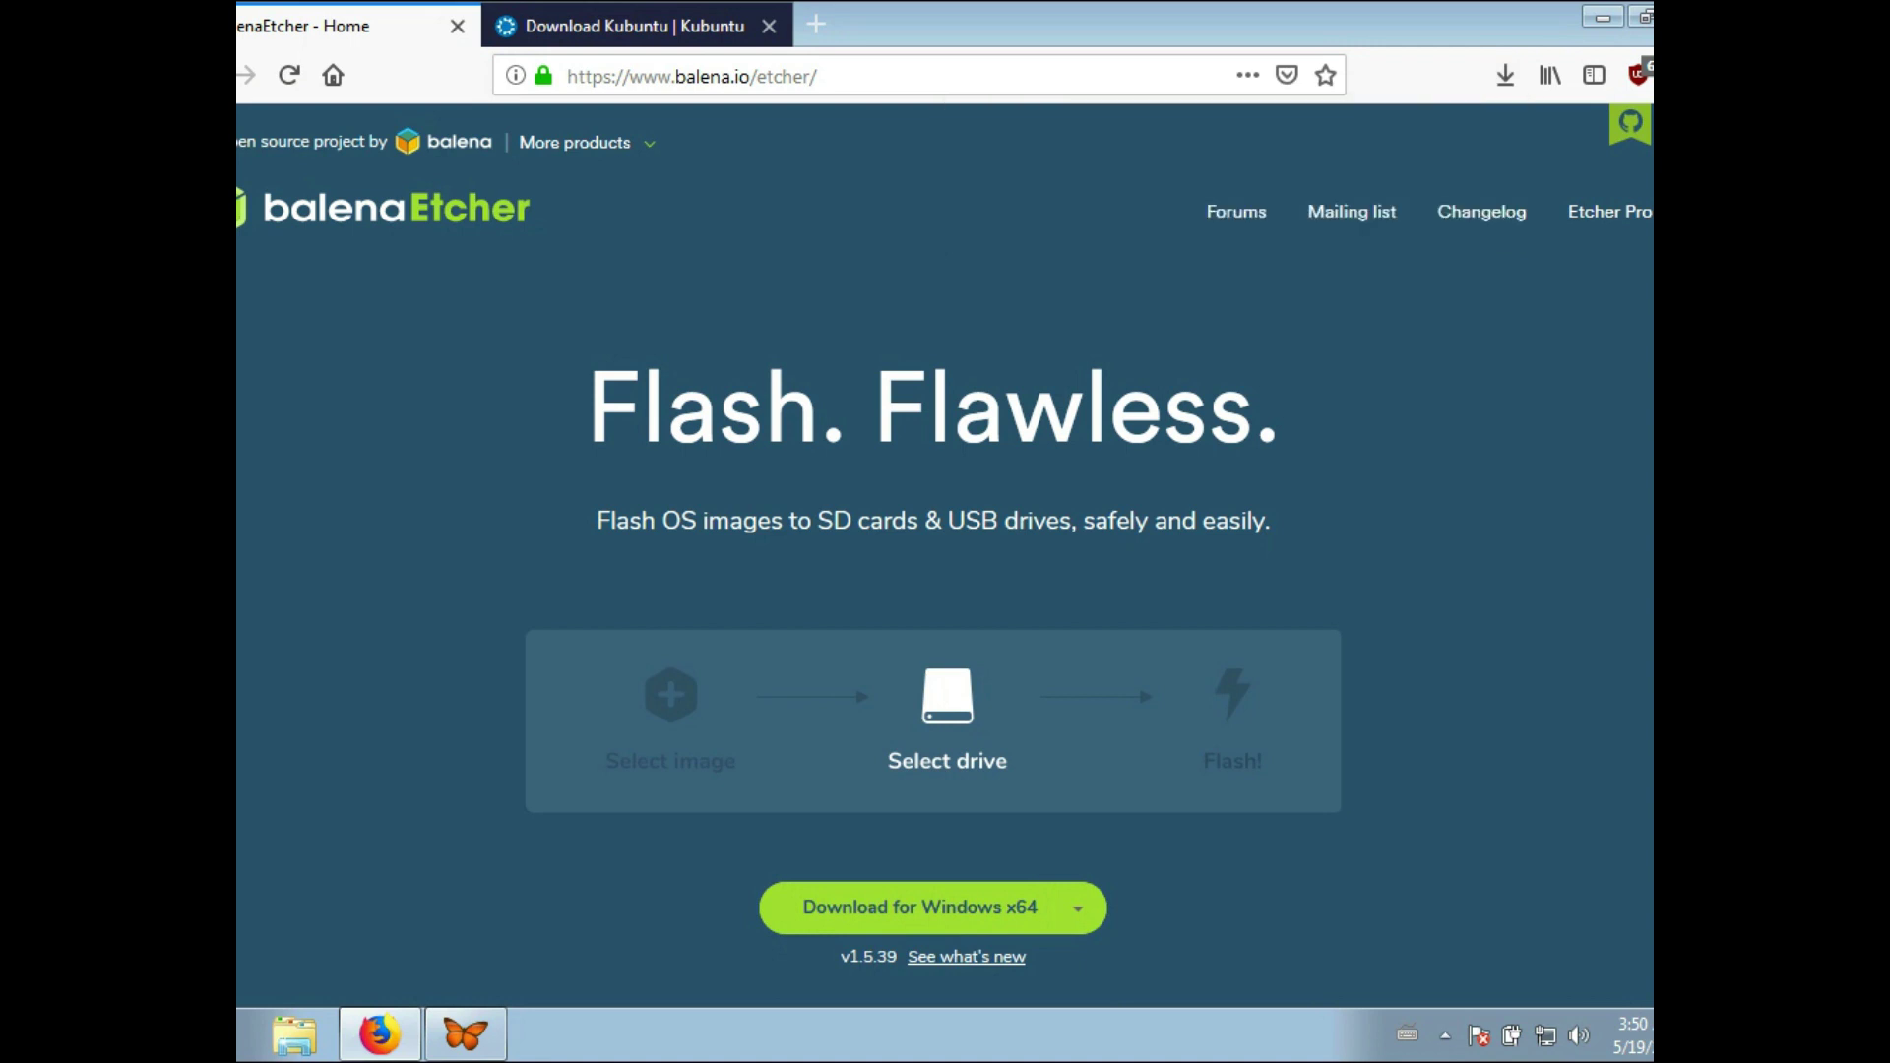
key("alt+Tab")
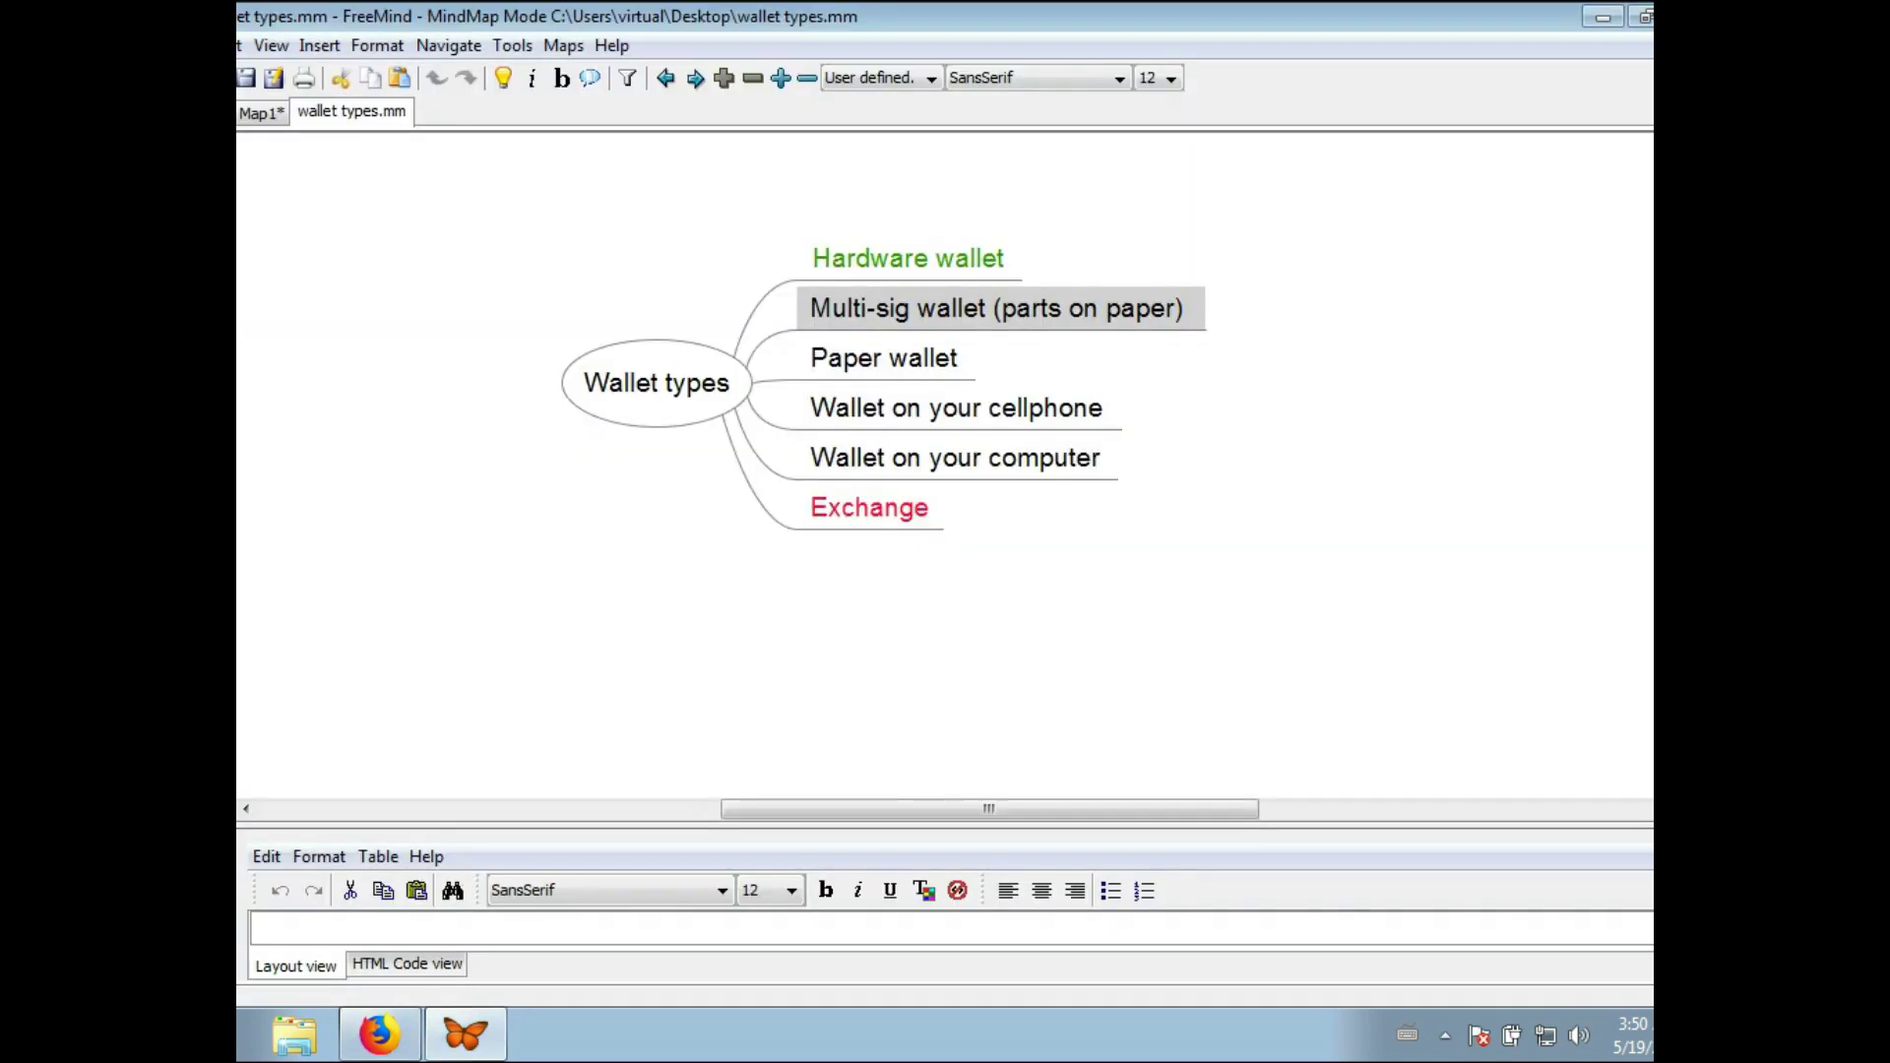
- Run balenaEtcher-Setup-1.5.39-x64 from the Downloads folder and accept its licence to launch Etcher
left_click(1603, 17)
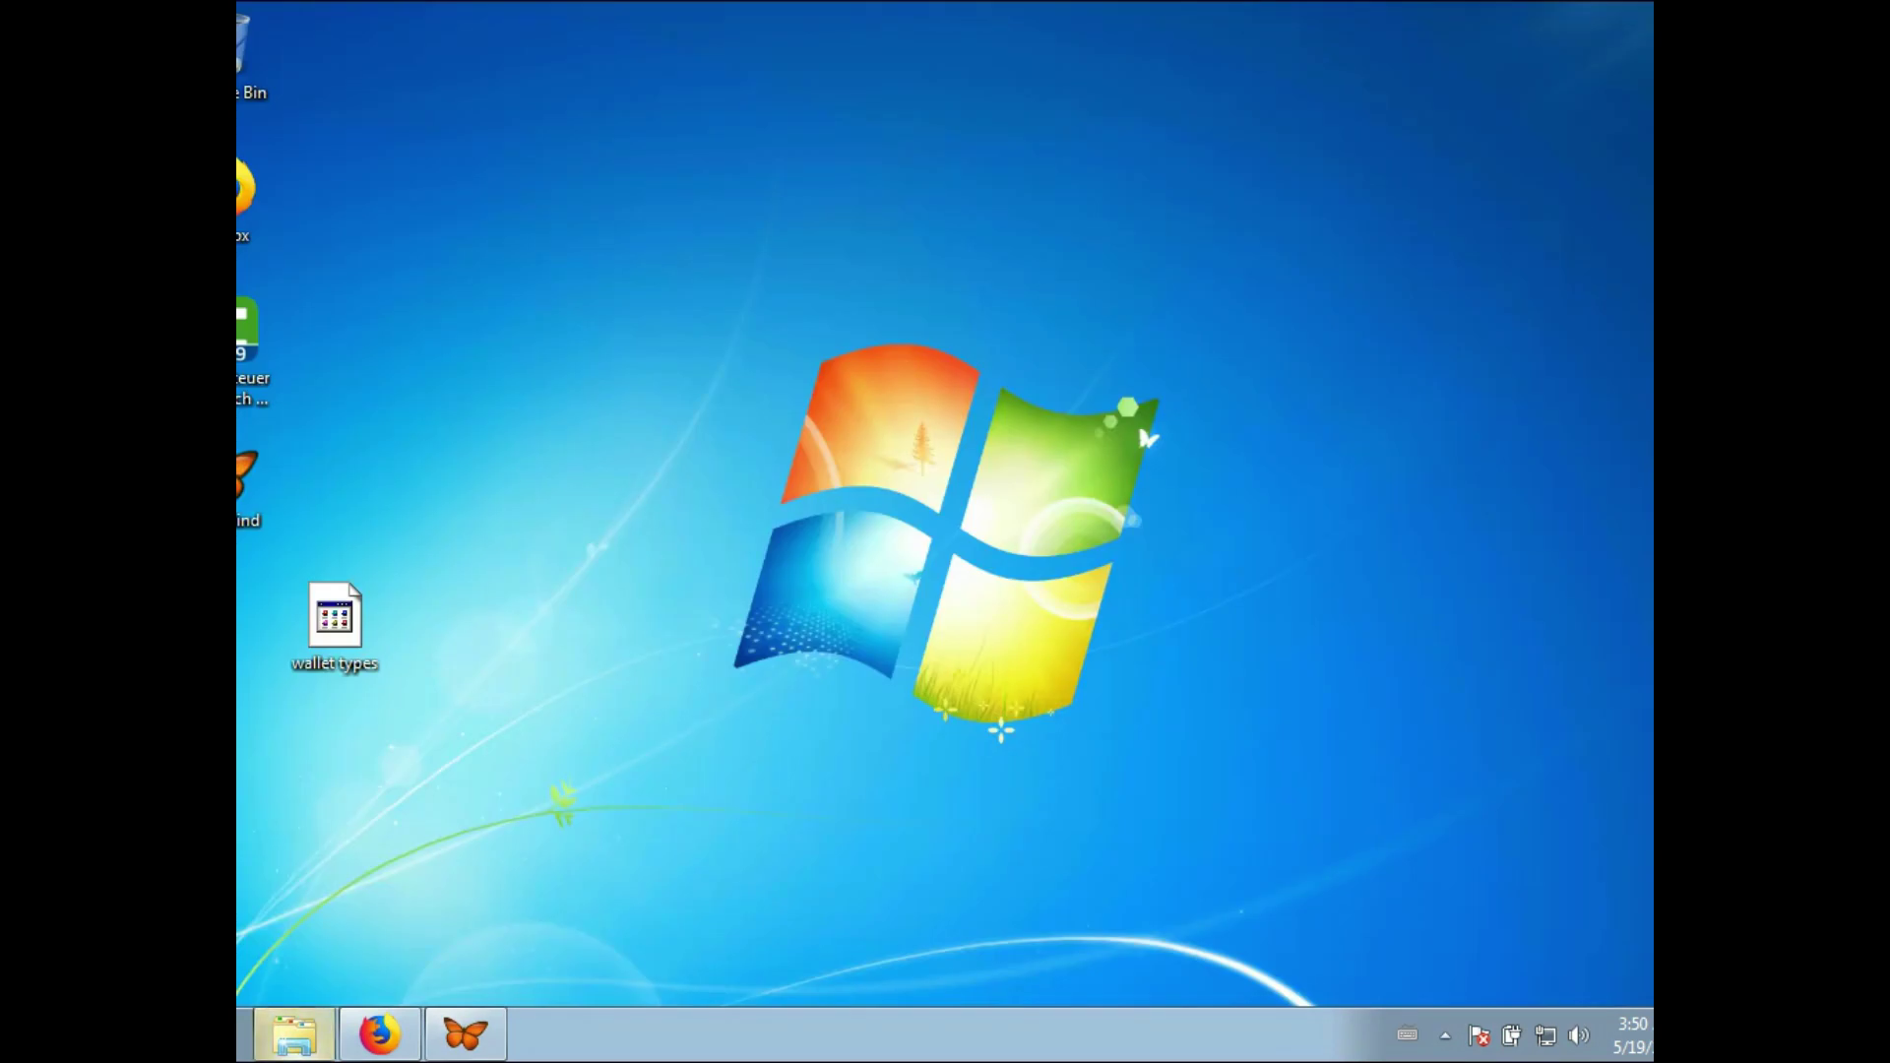
left_click(294, 1034)
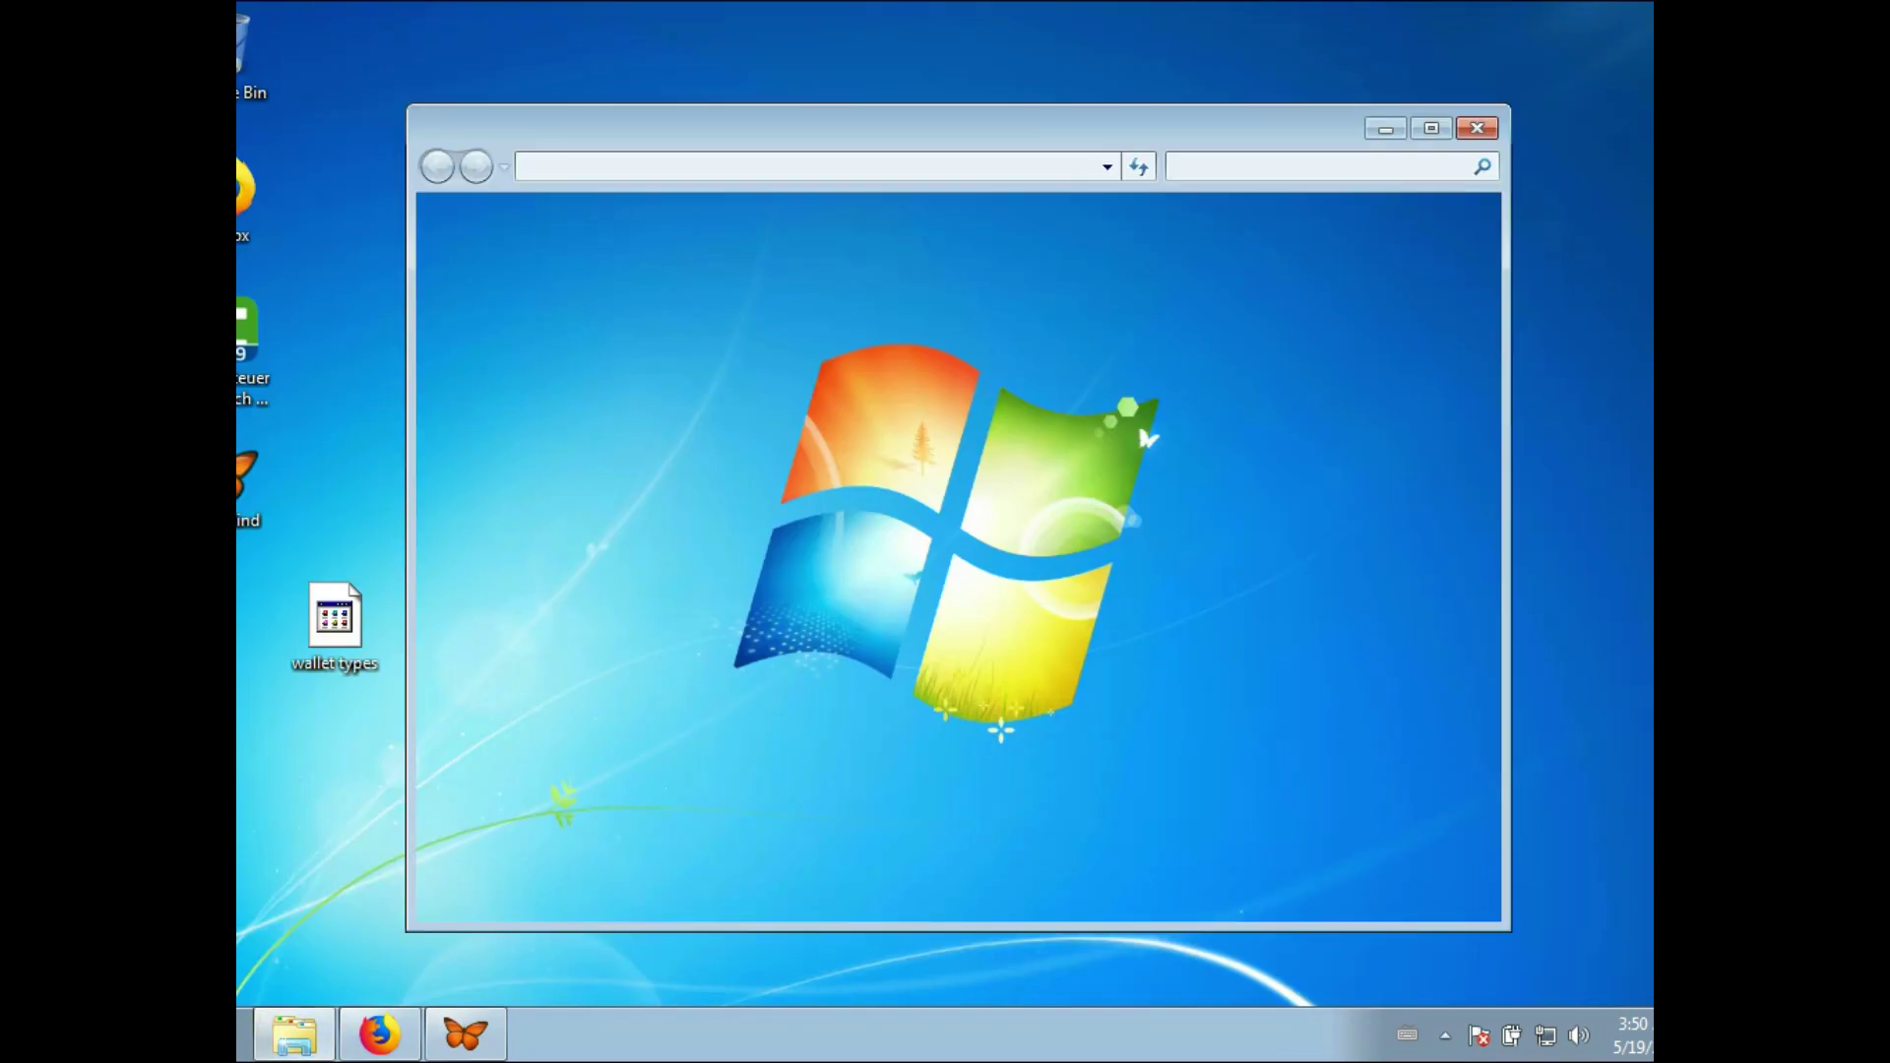
left_click(527, 320)
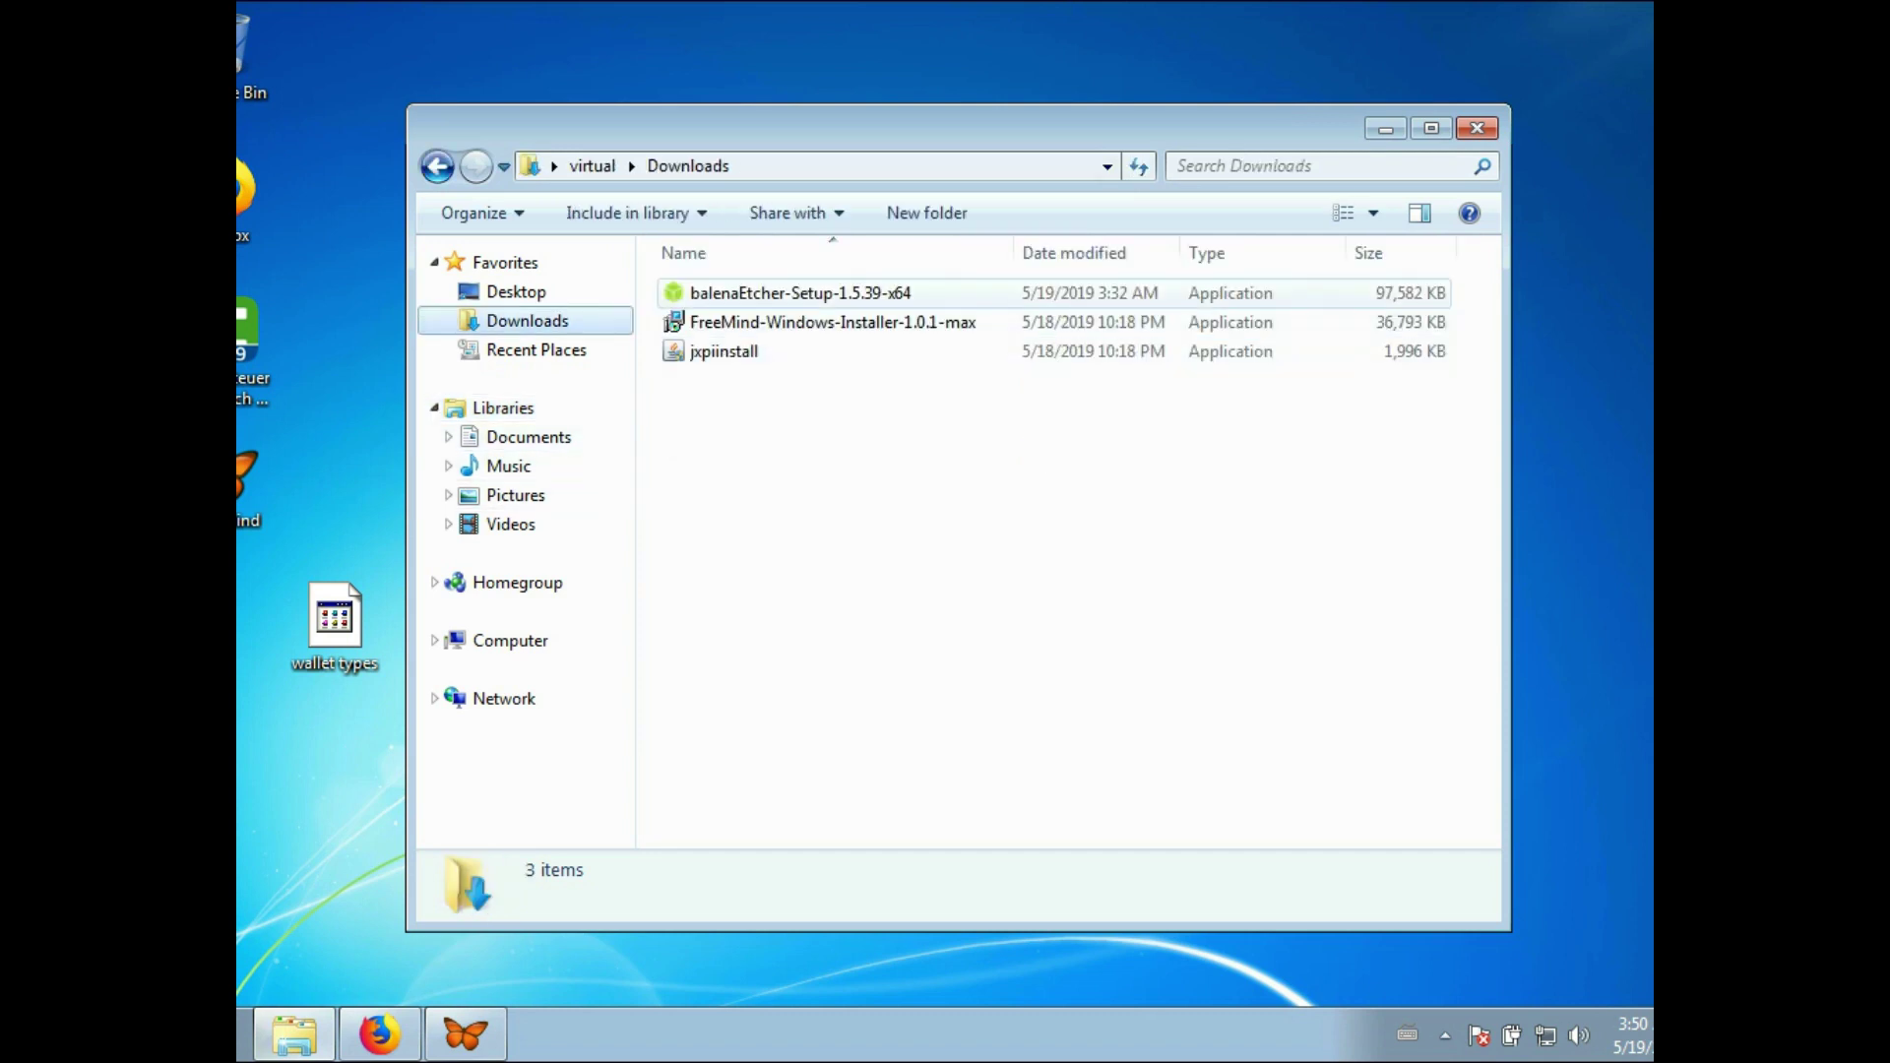
left_click(800, 292)
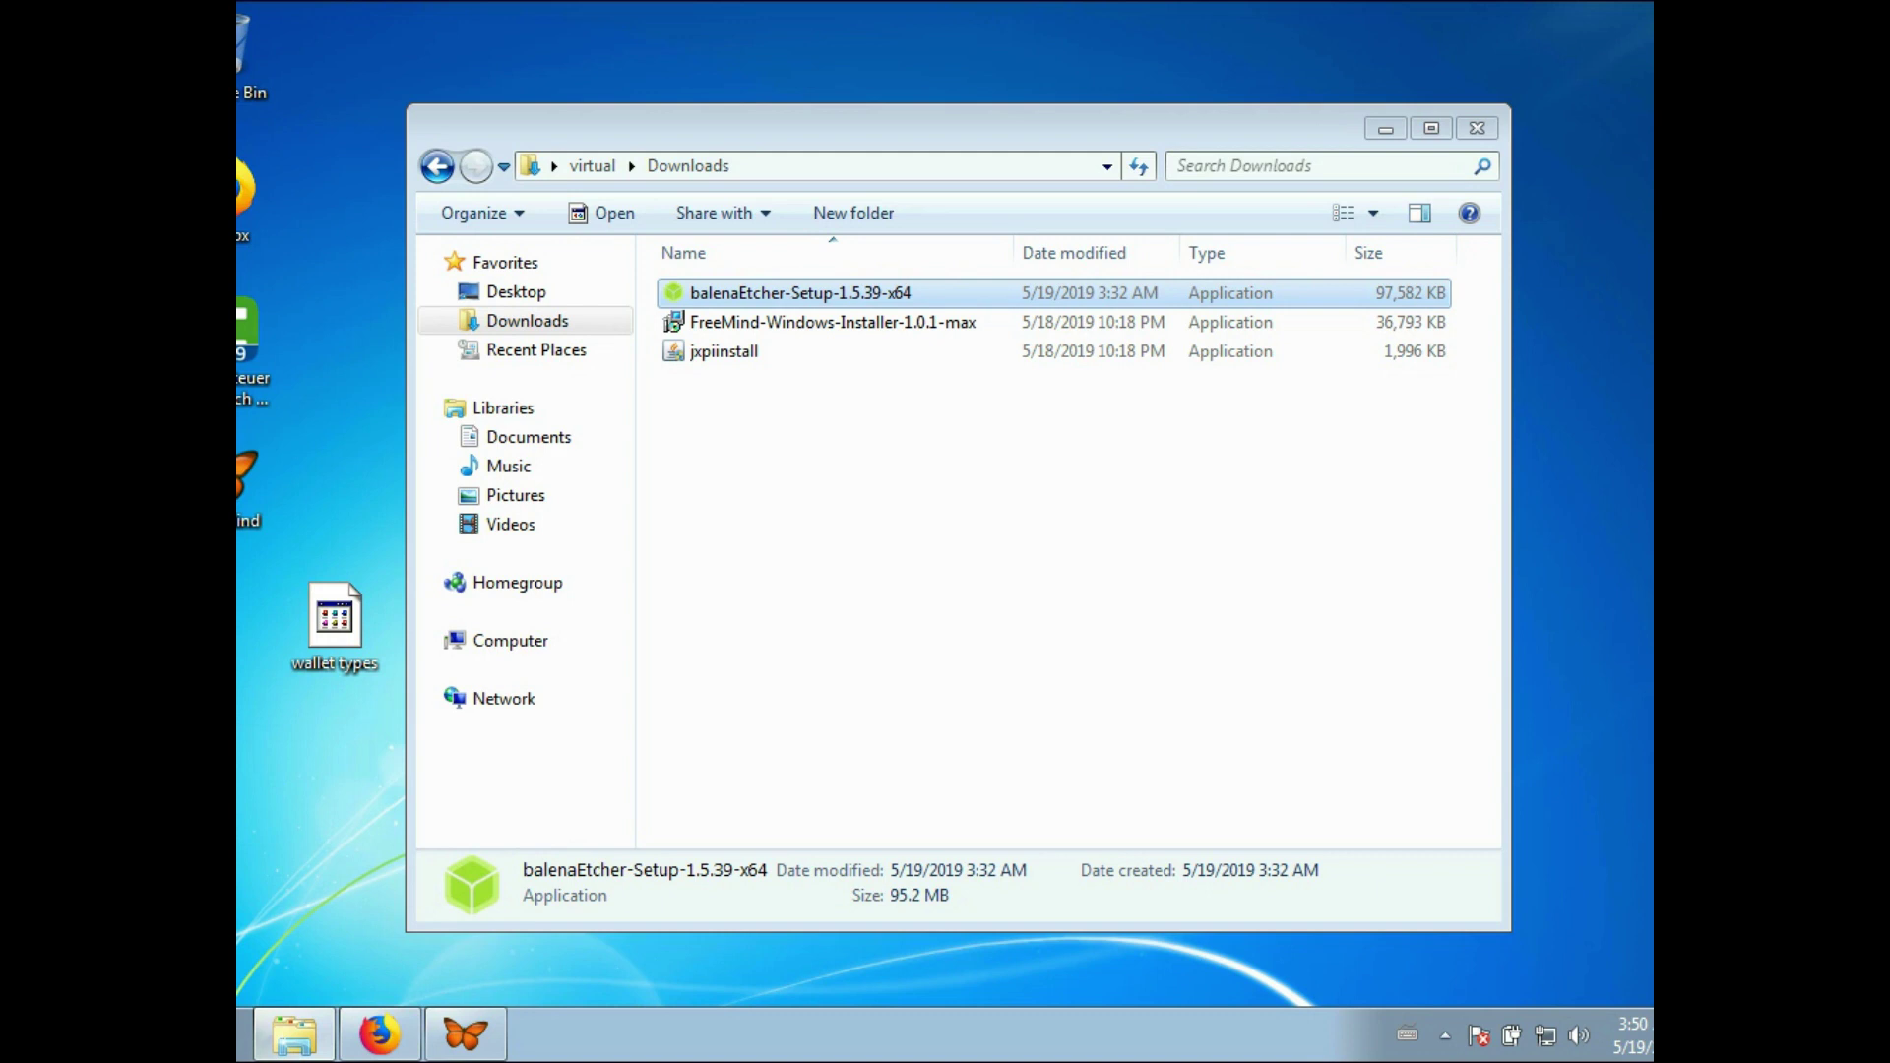
key("Return")
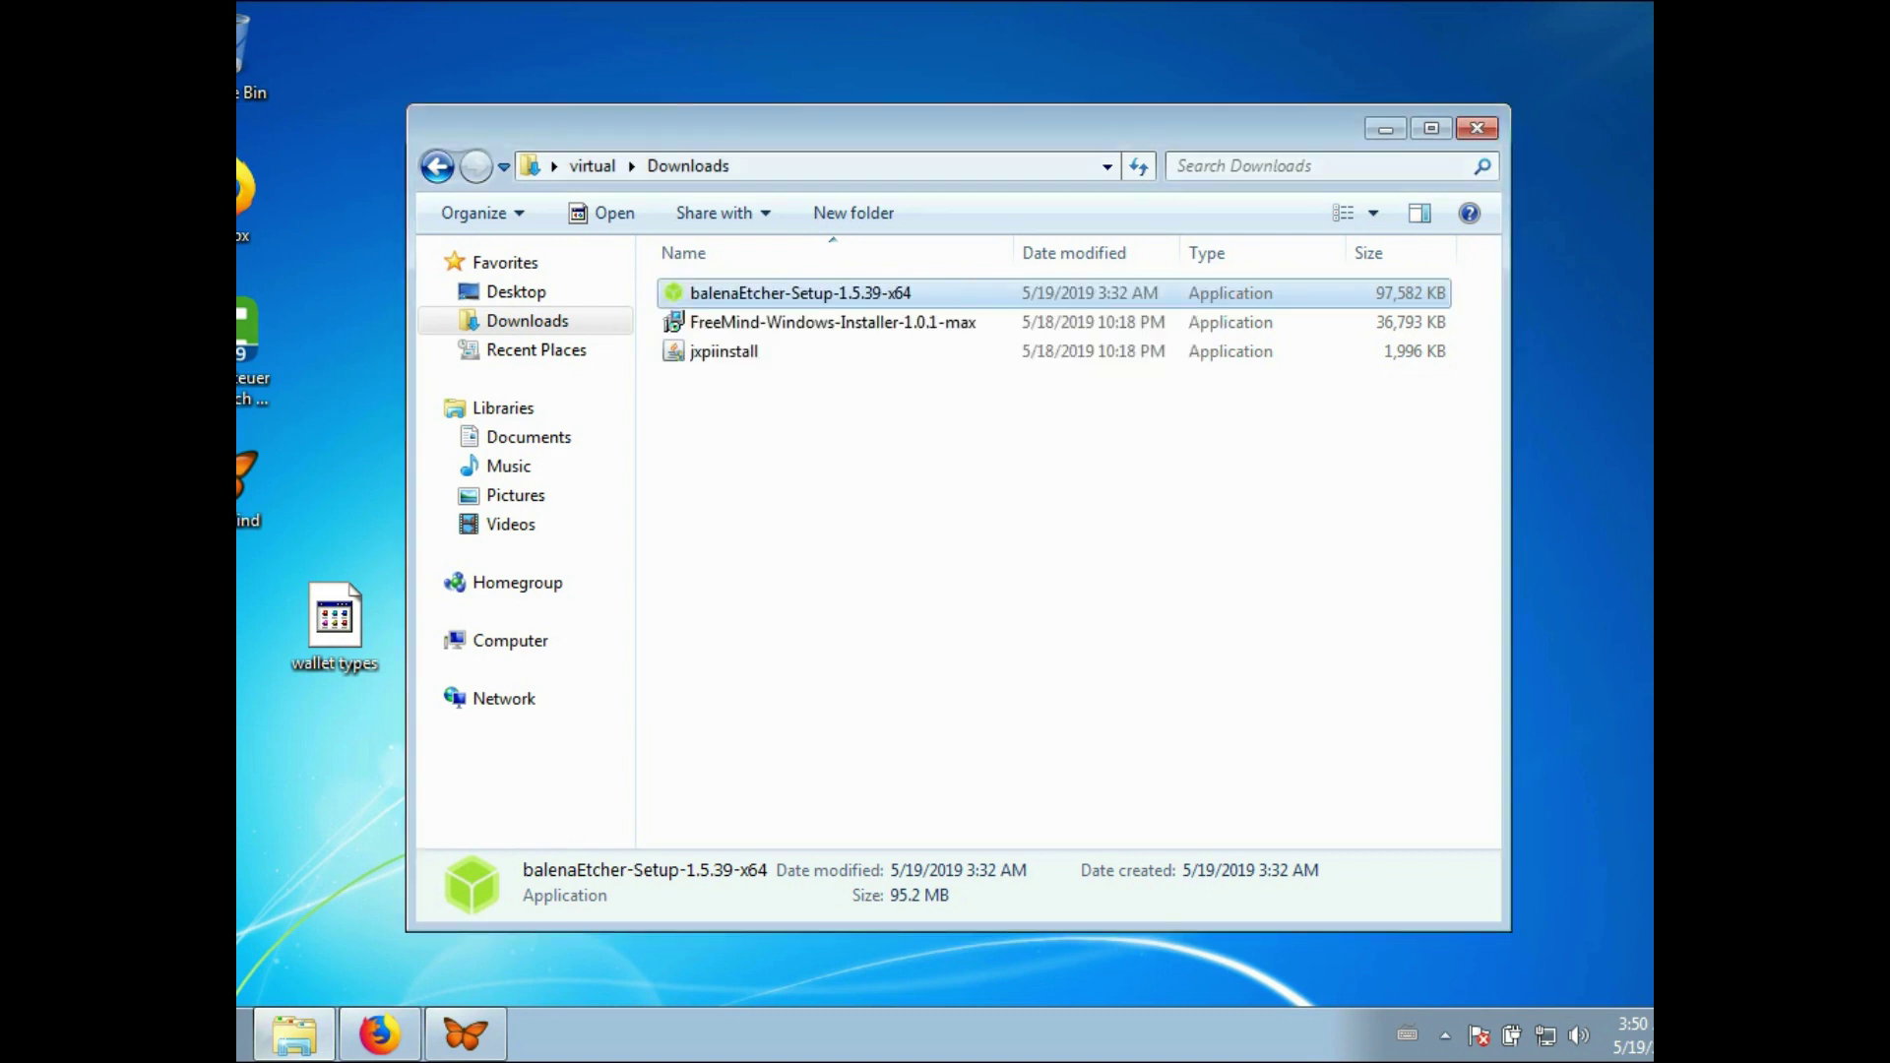
key("Return")
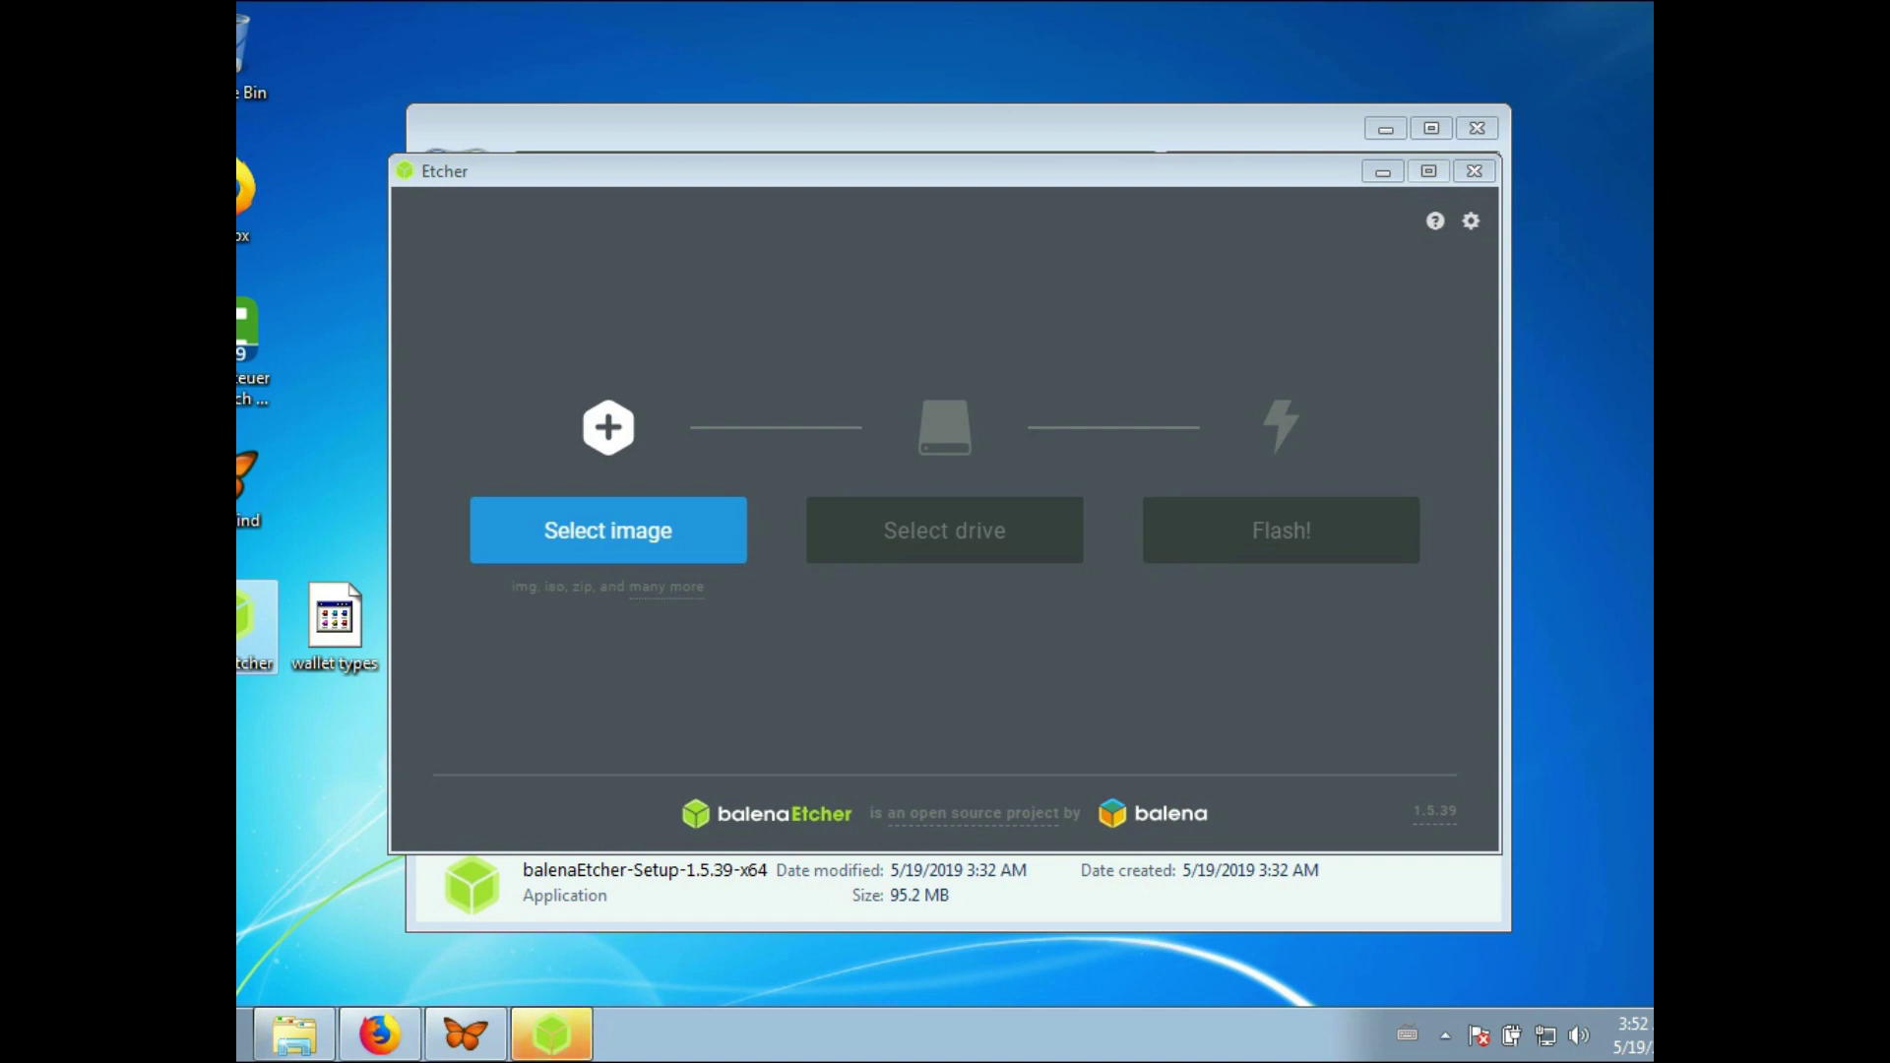
- Force-restart Windows 7, closing balenaEtcher, so the VirtualBox machine reboots
left_click(1474, 171)
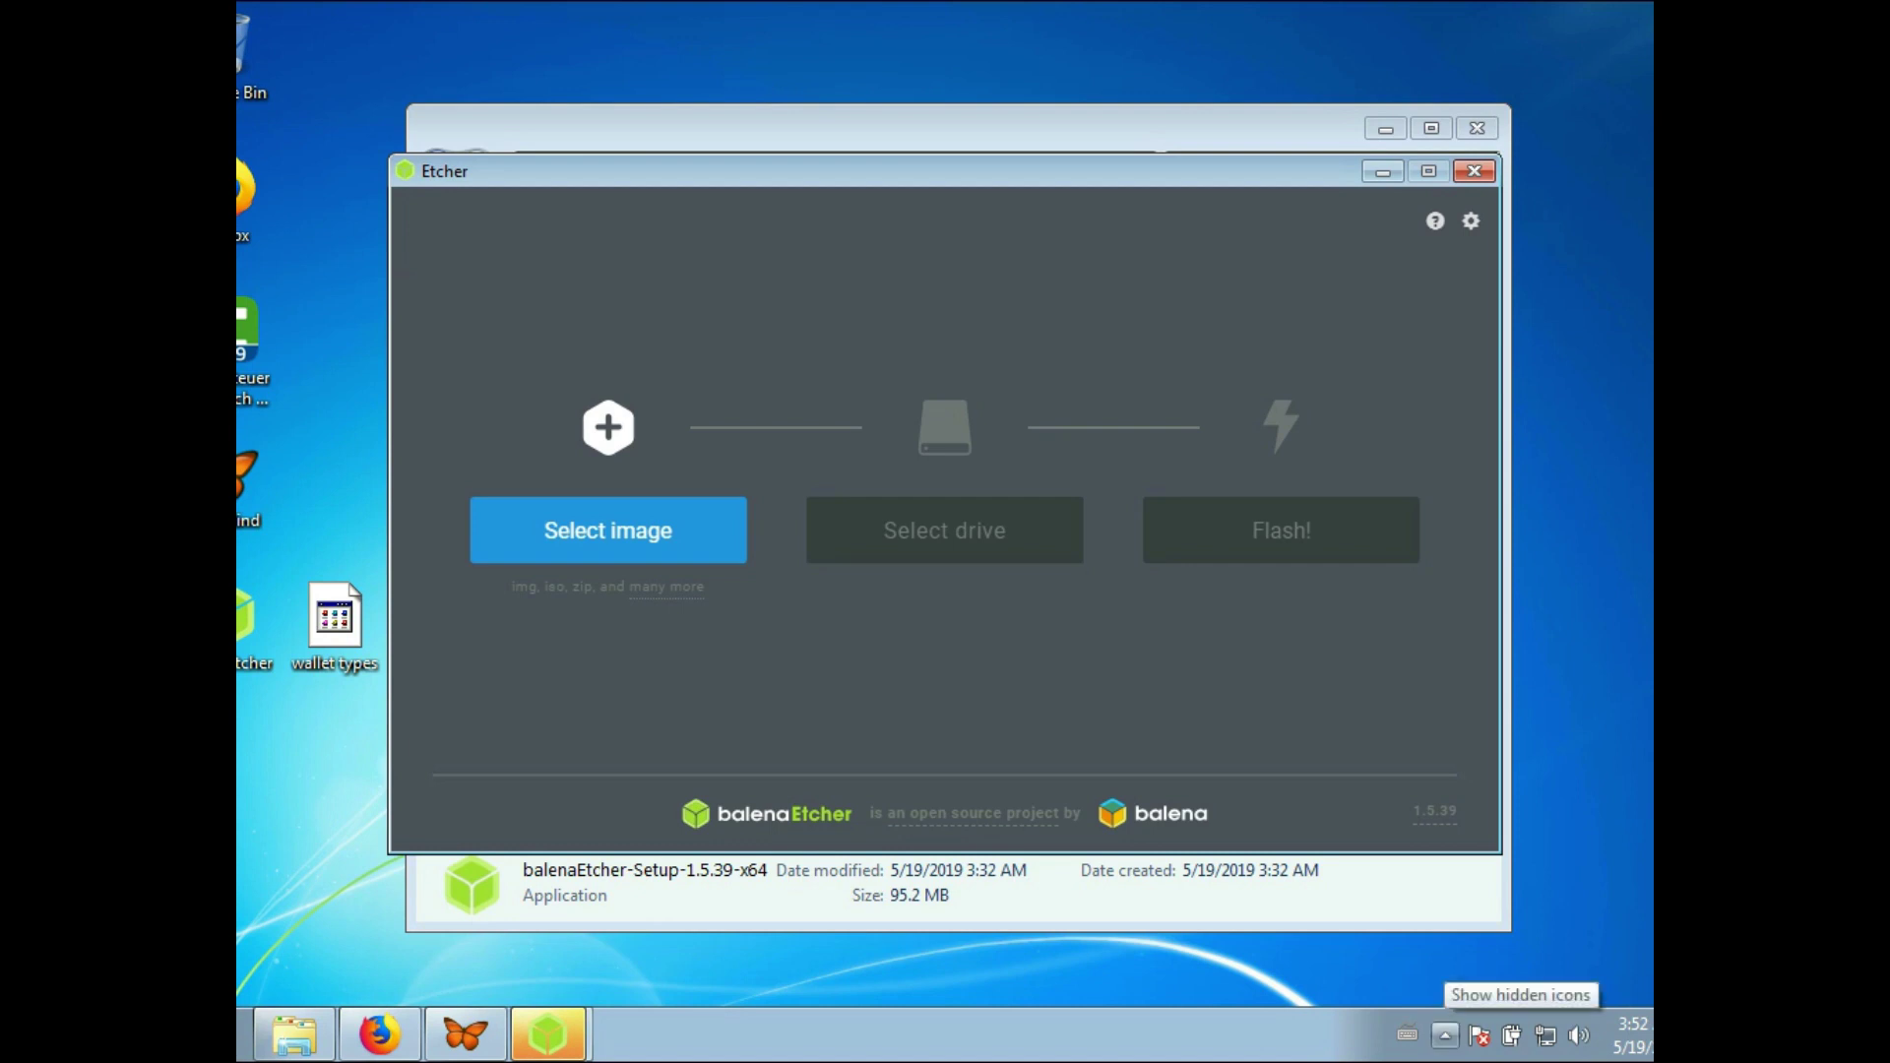
key("super")
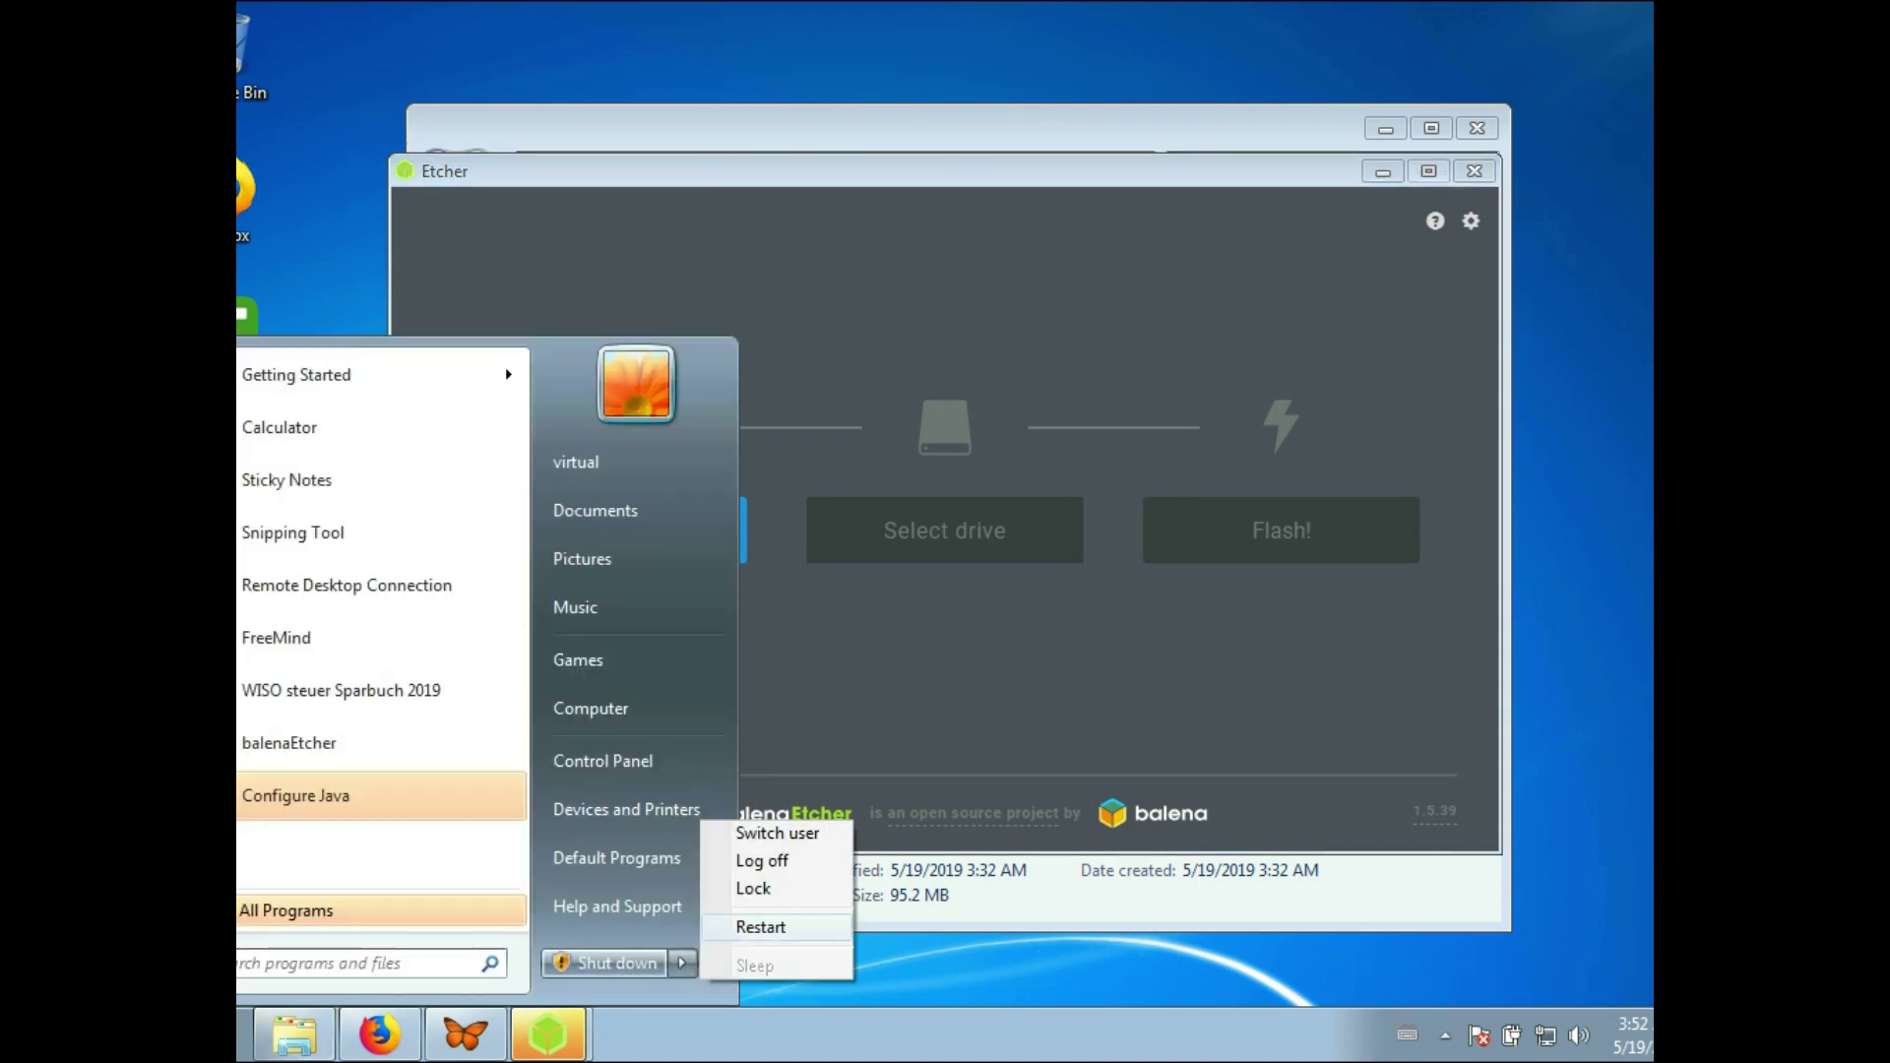
key("super")
key("alt+F4")
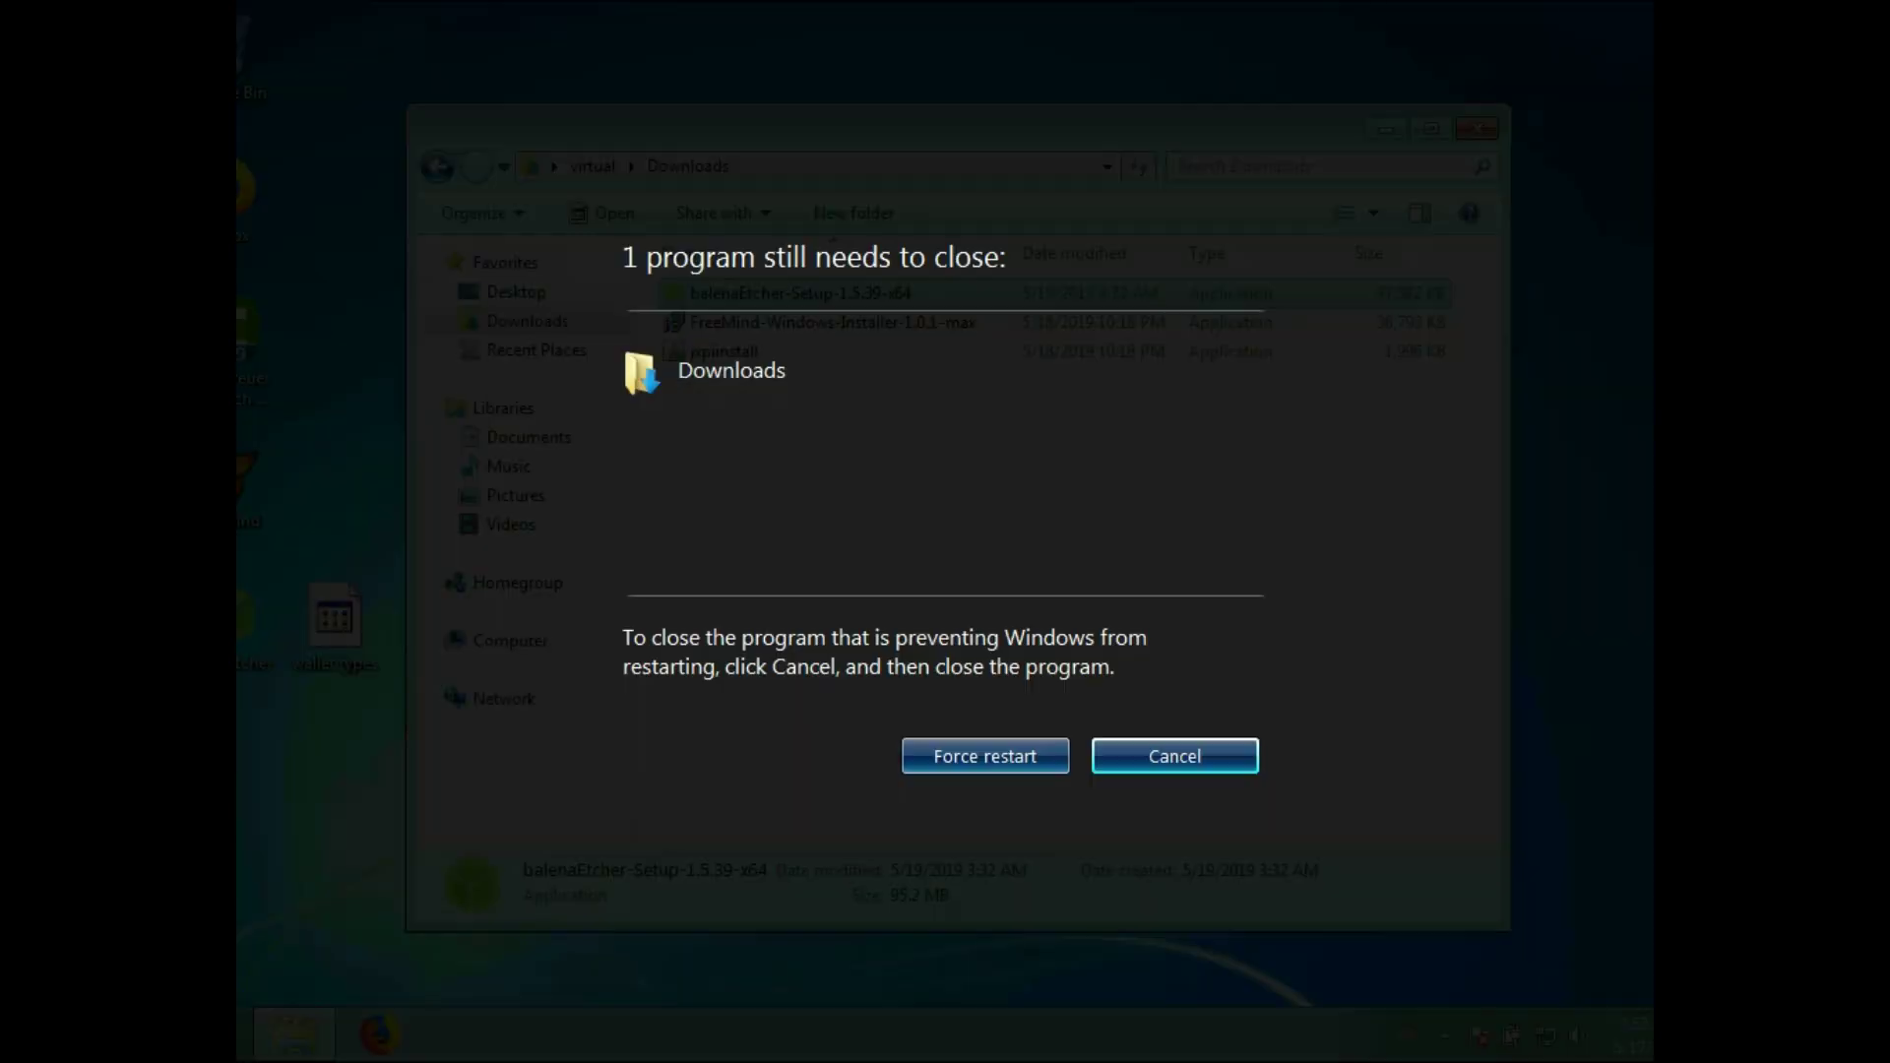
left_click(984, 756)
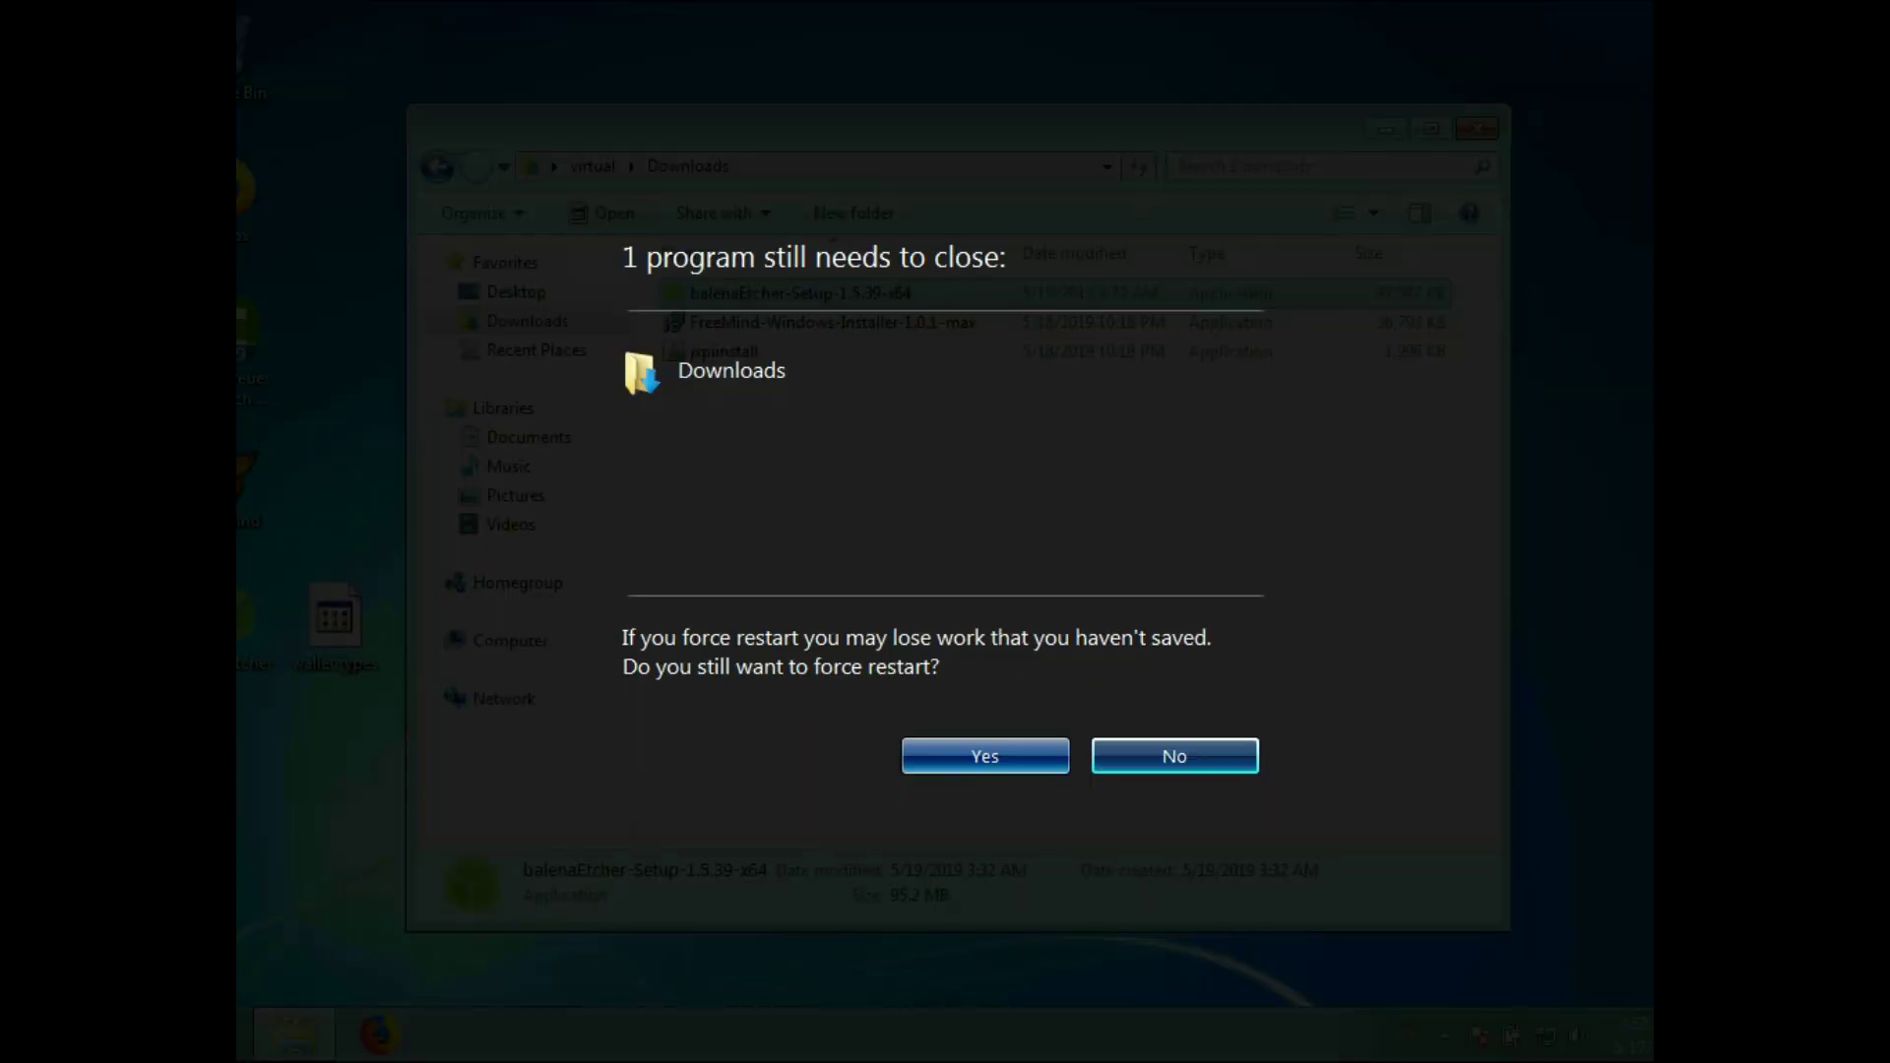
left_click(985, 756)
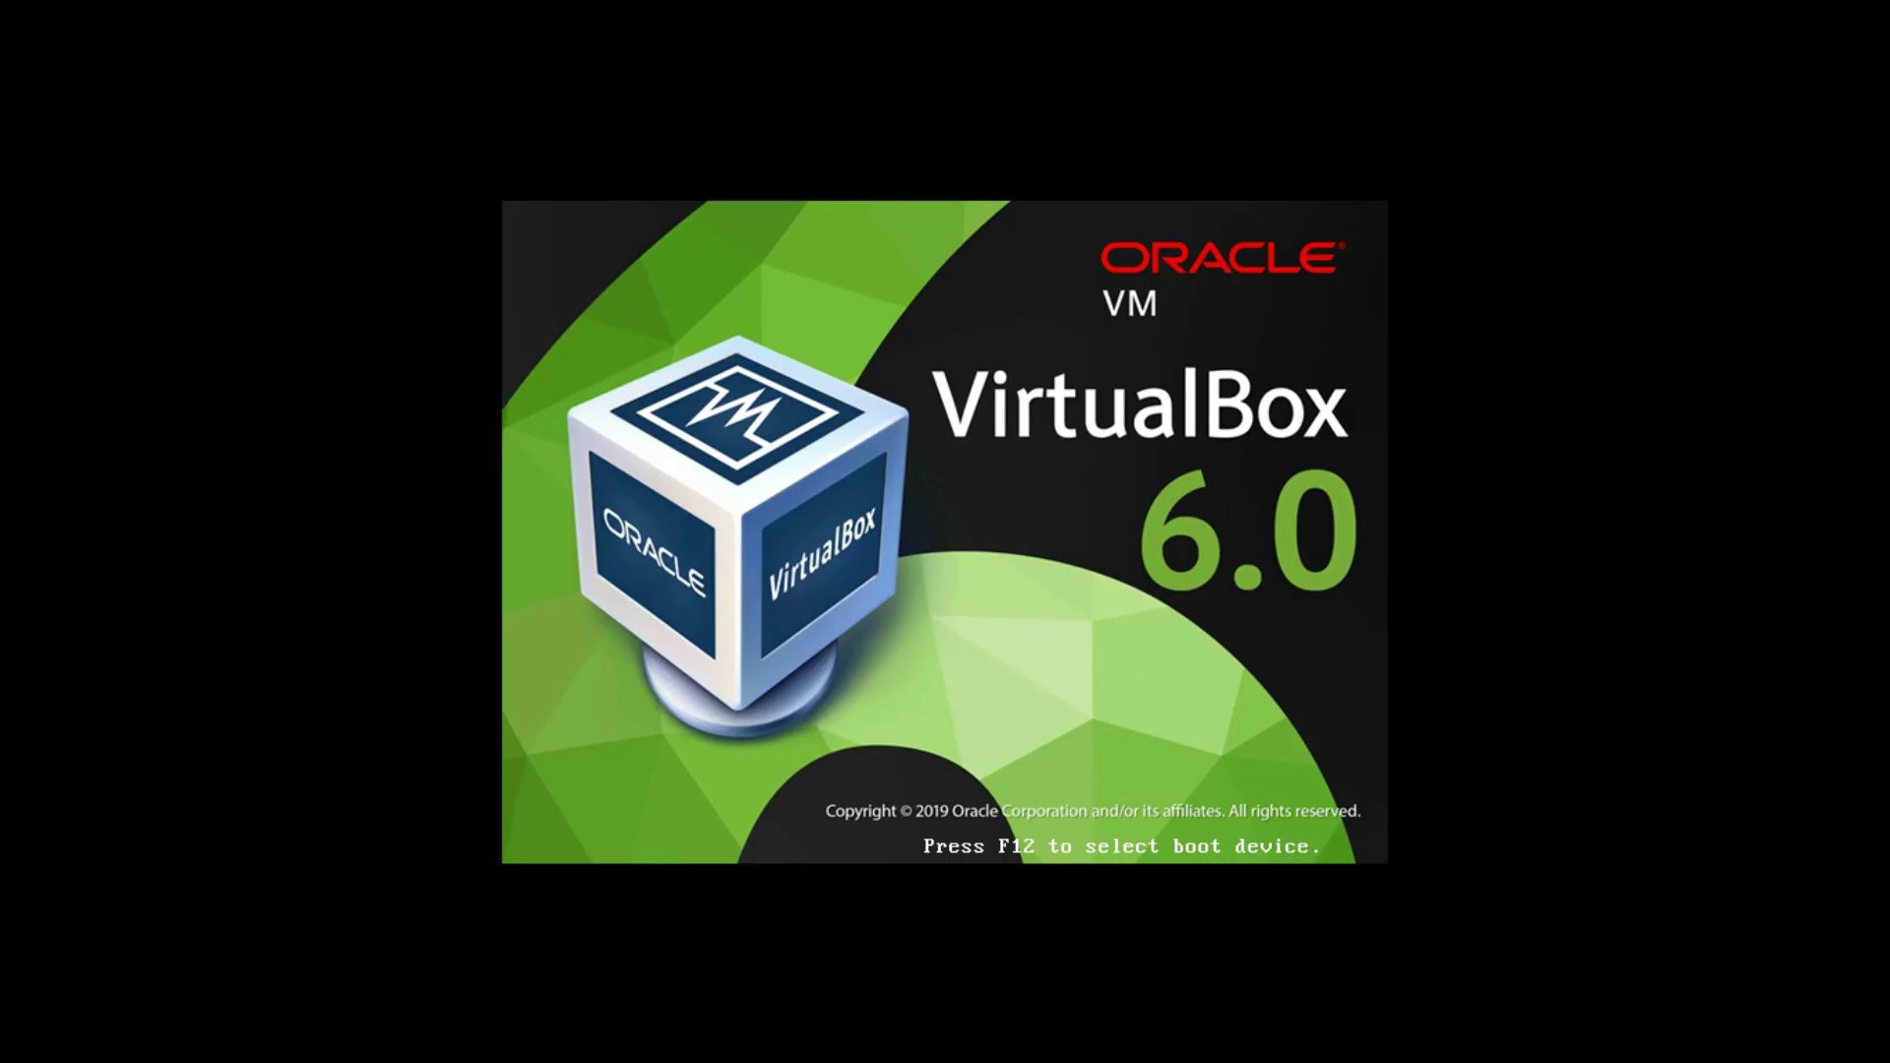
- Use the F12 boot menu to boot the VirtualBox machine into the Kubuntu 19.04 live session
key("F12")
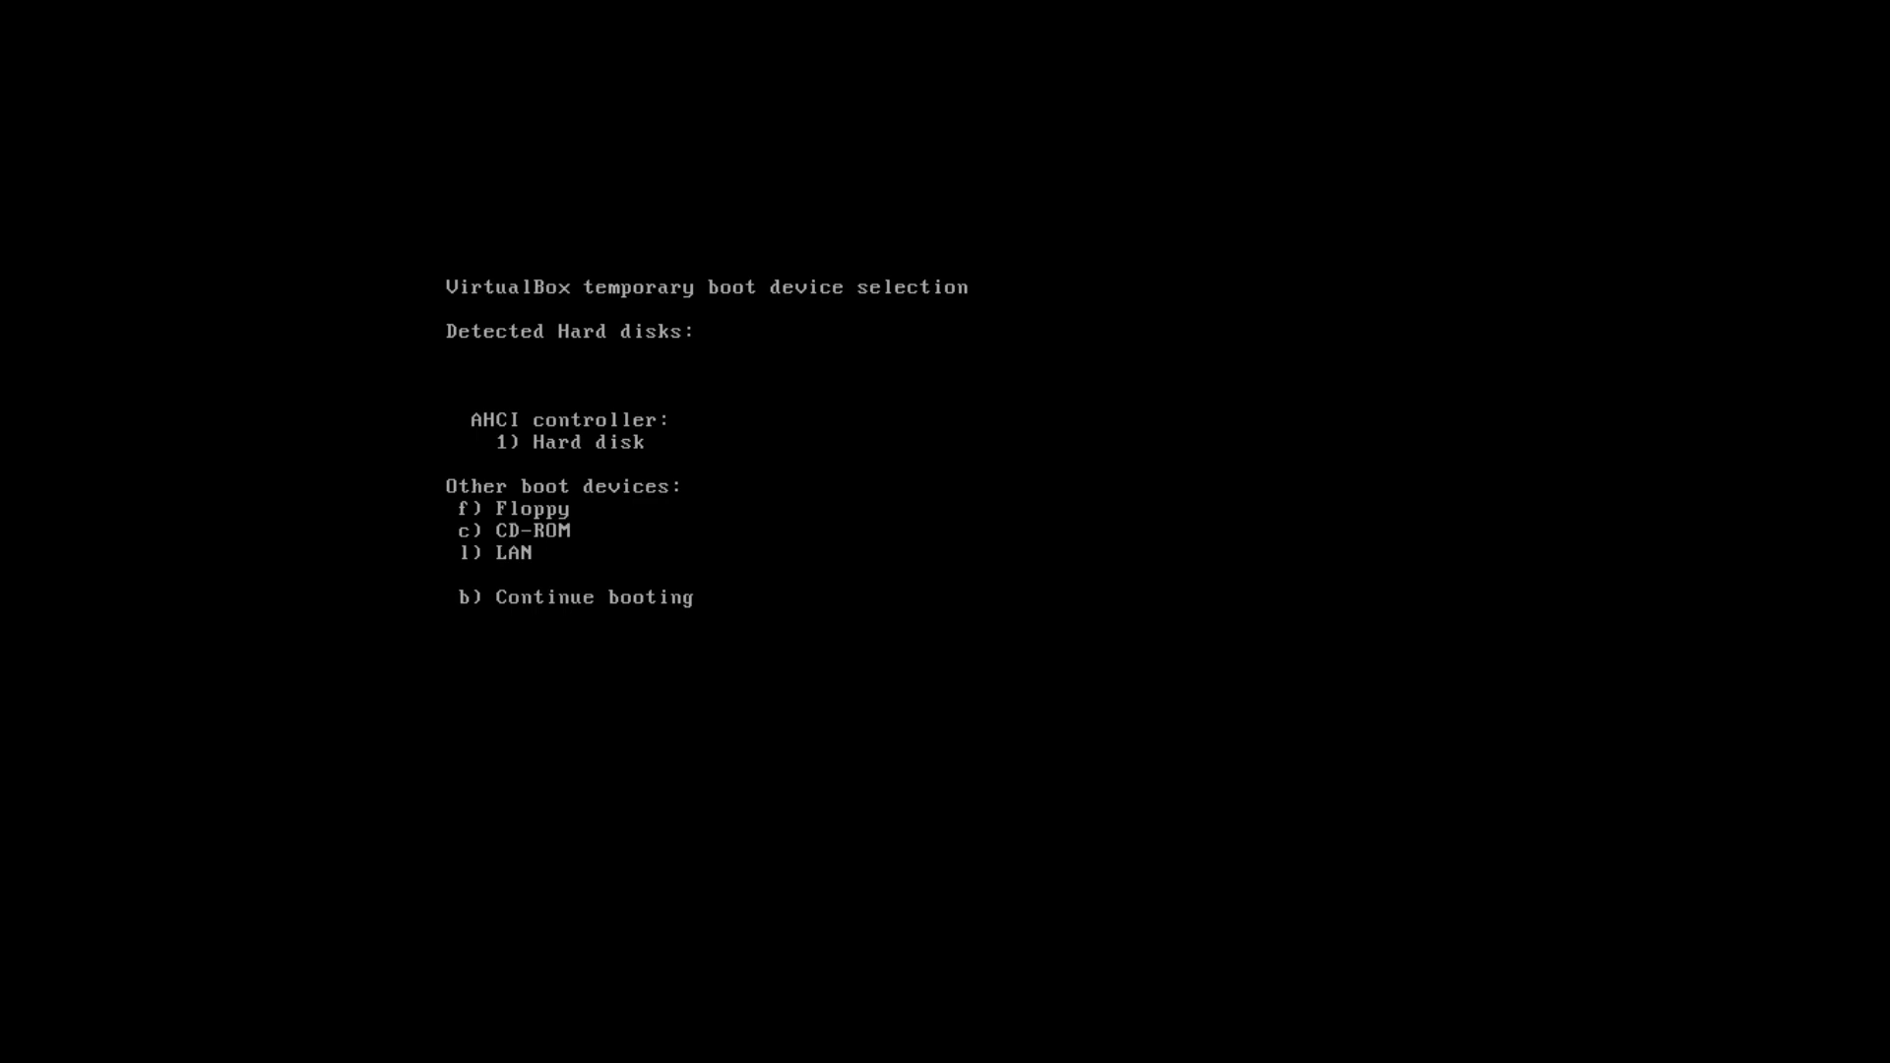
key("c")
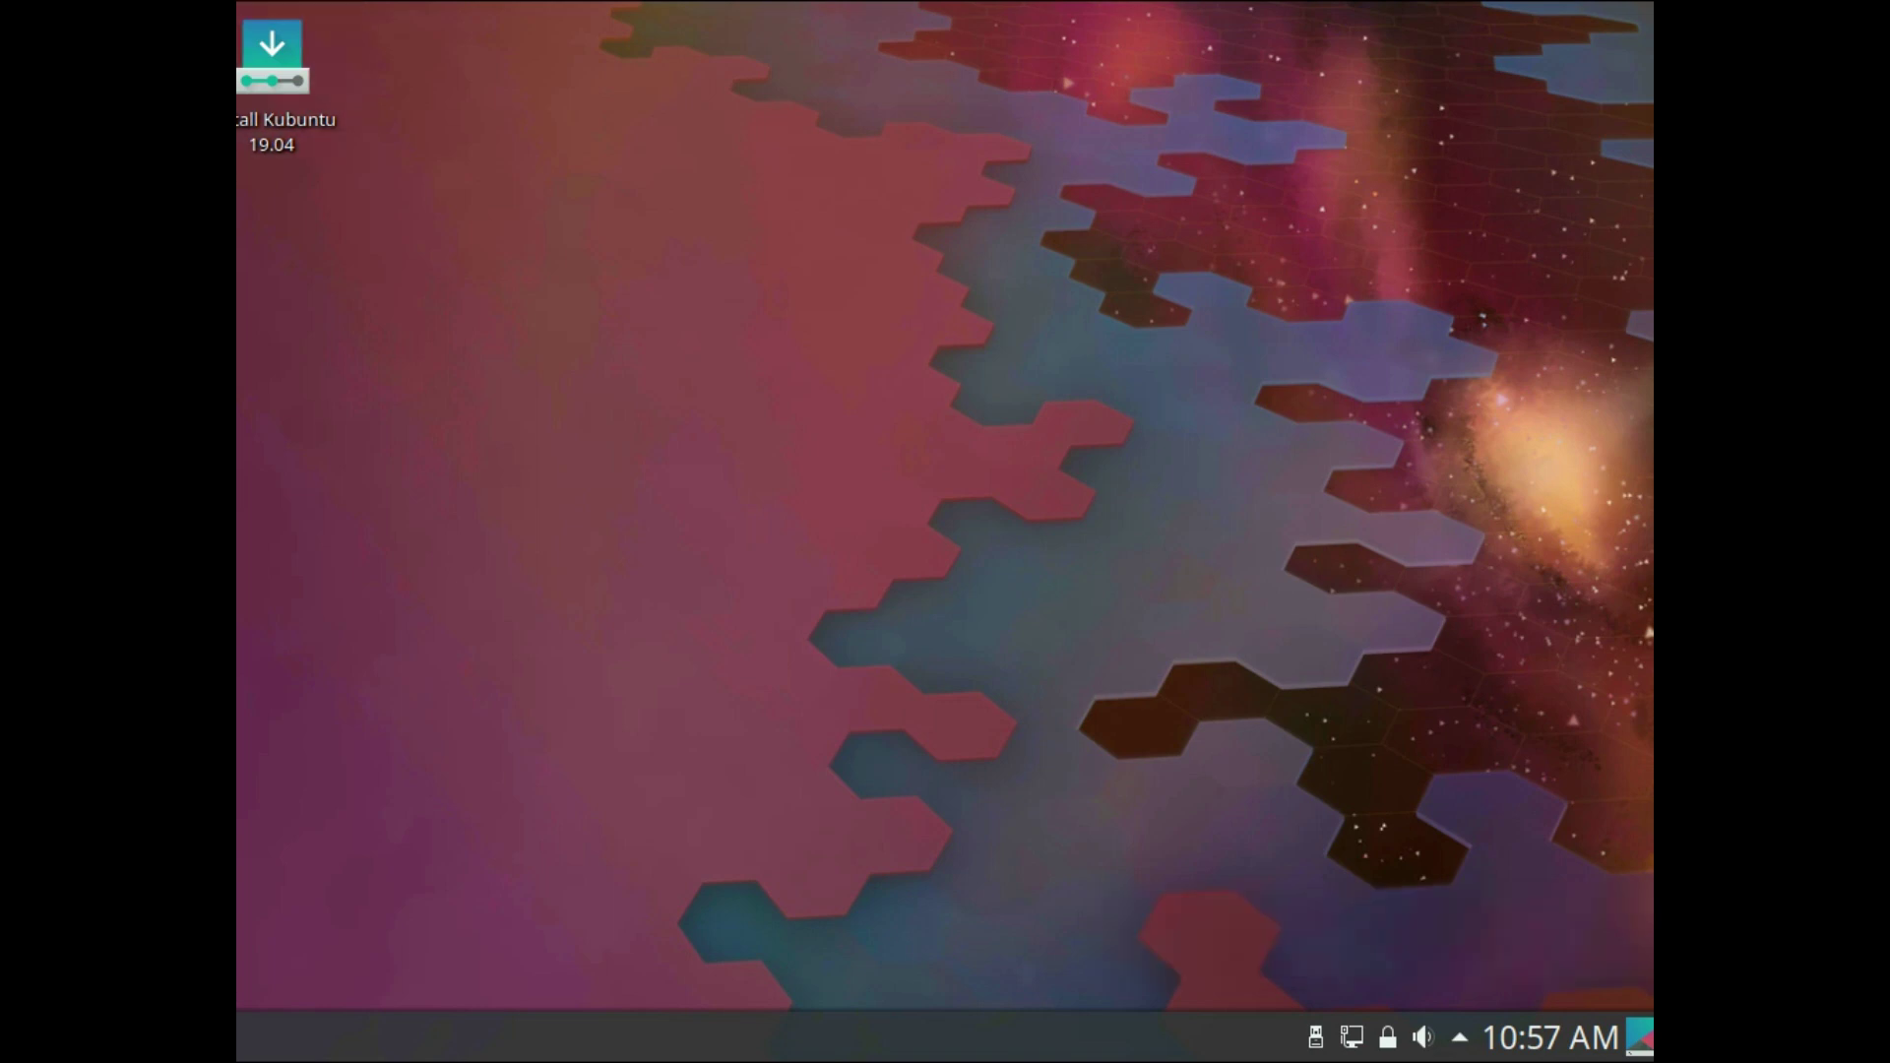
- Launch Firefox Web Browser from the Kickoff launcher's Favorites
key("super")
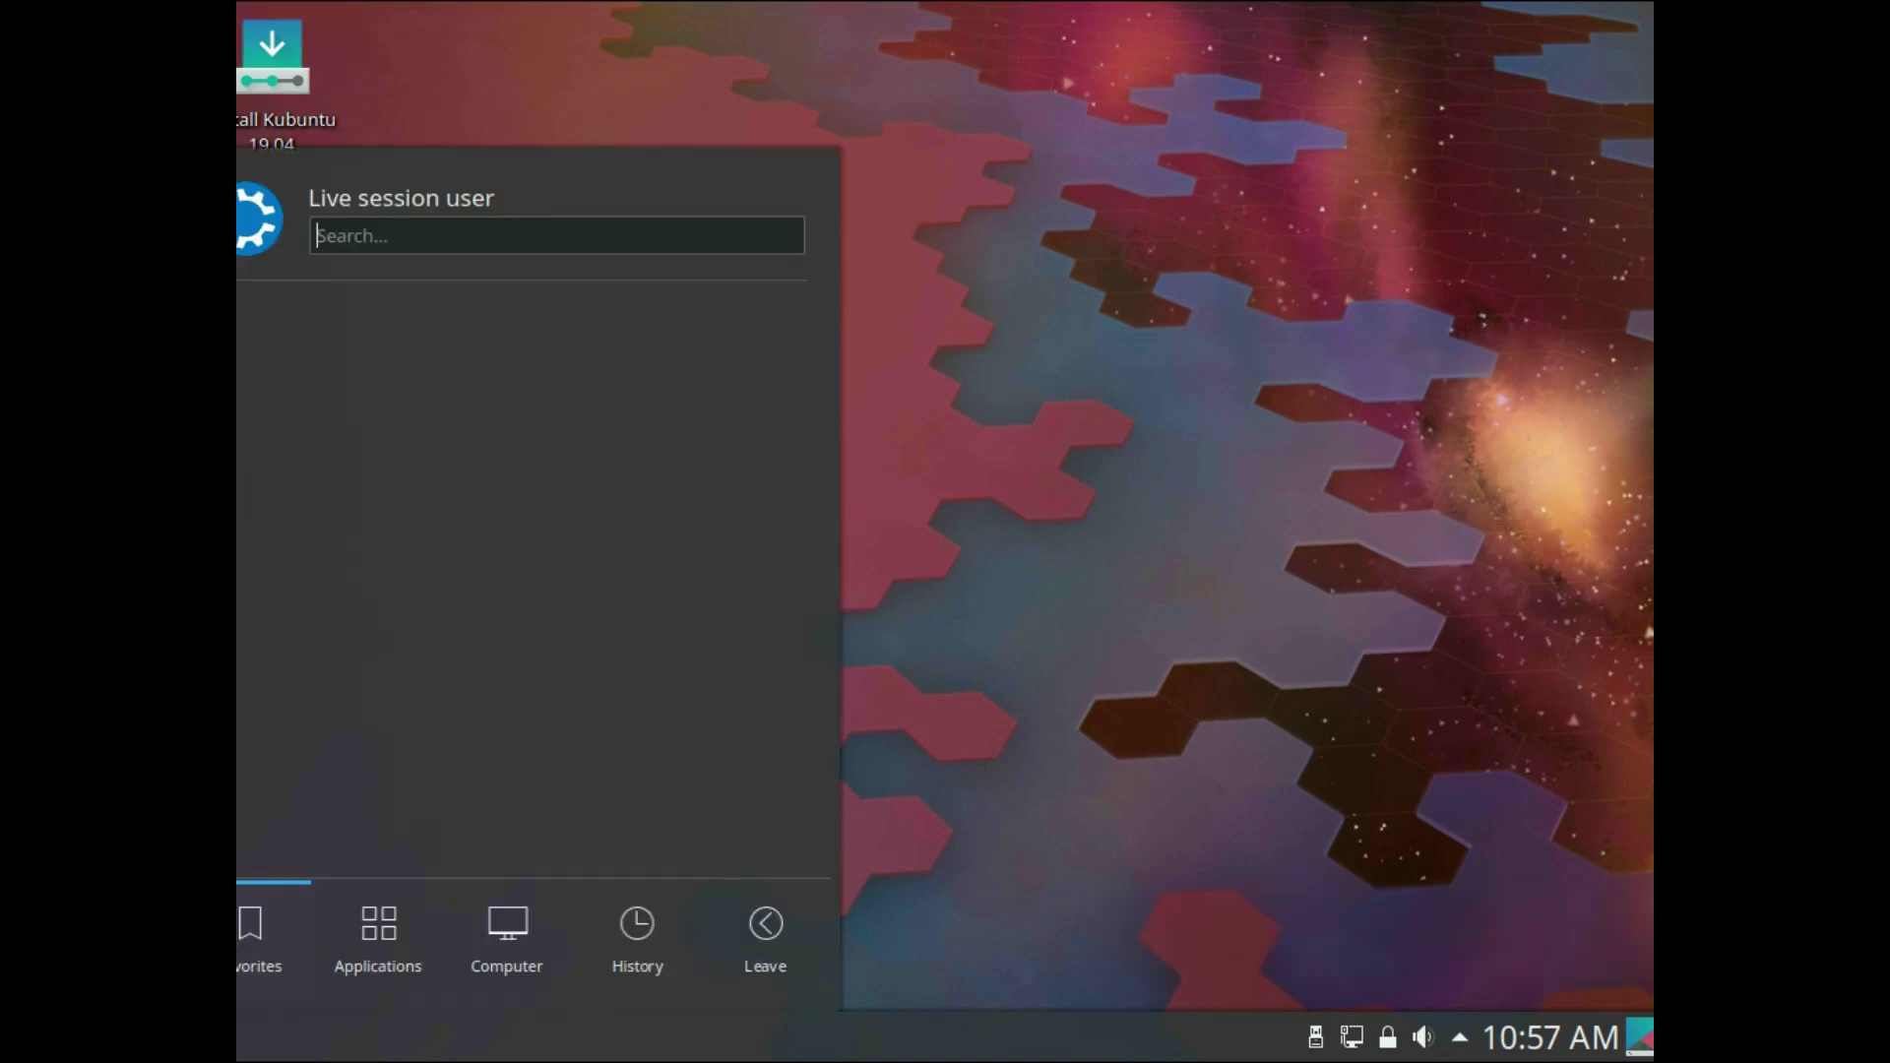
key("Down")
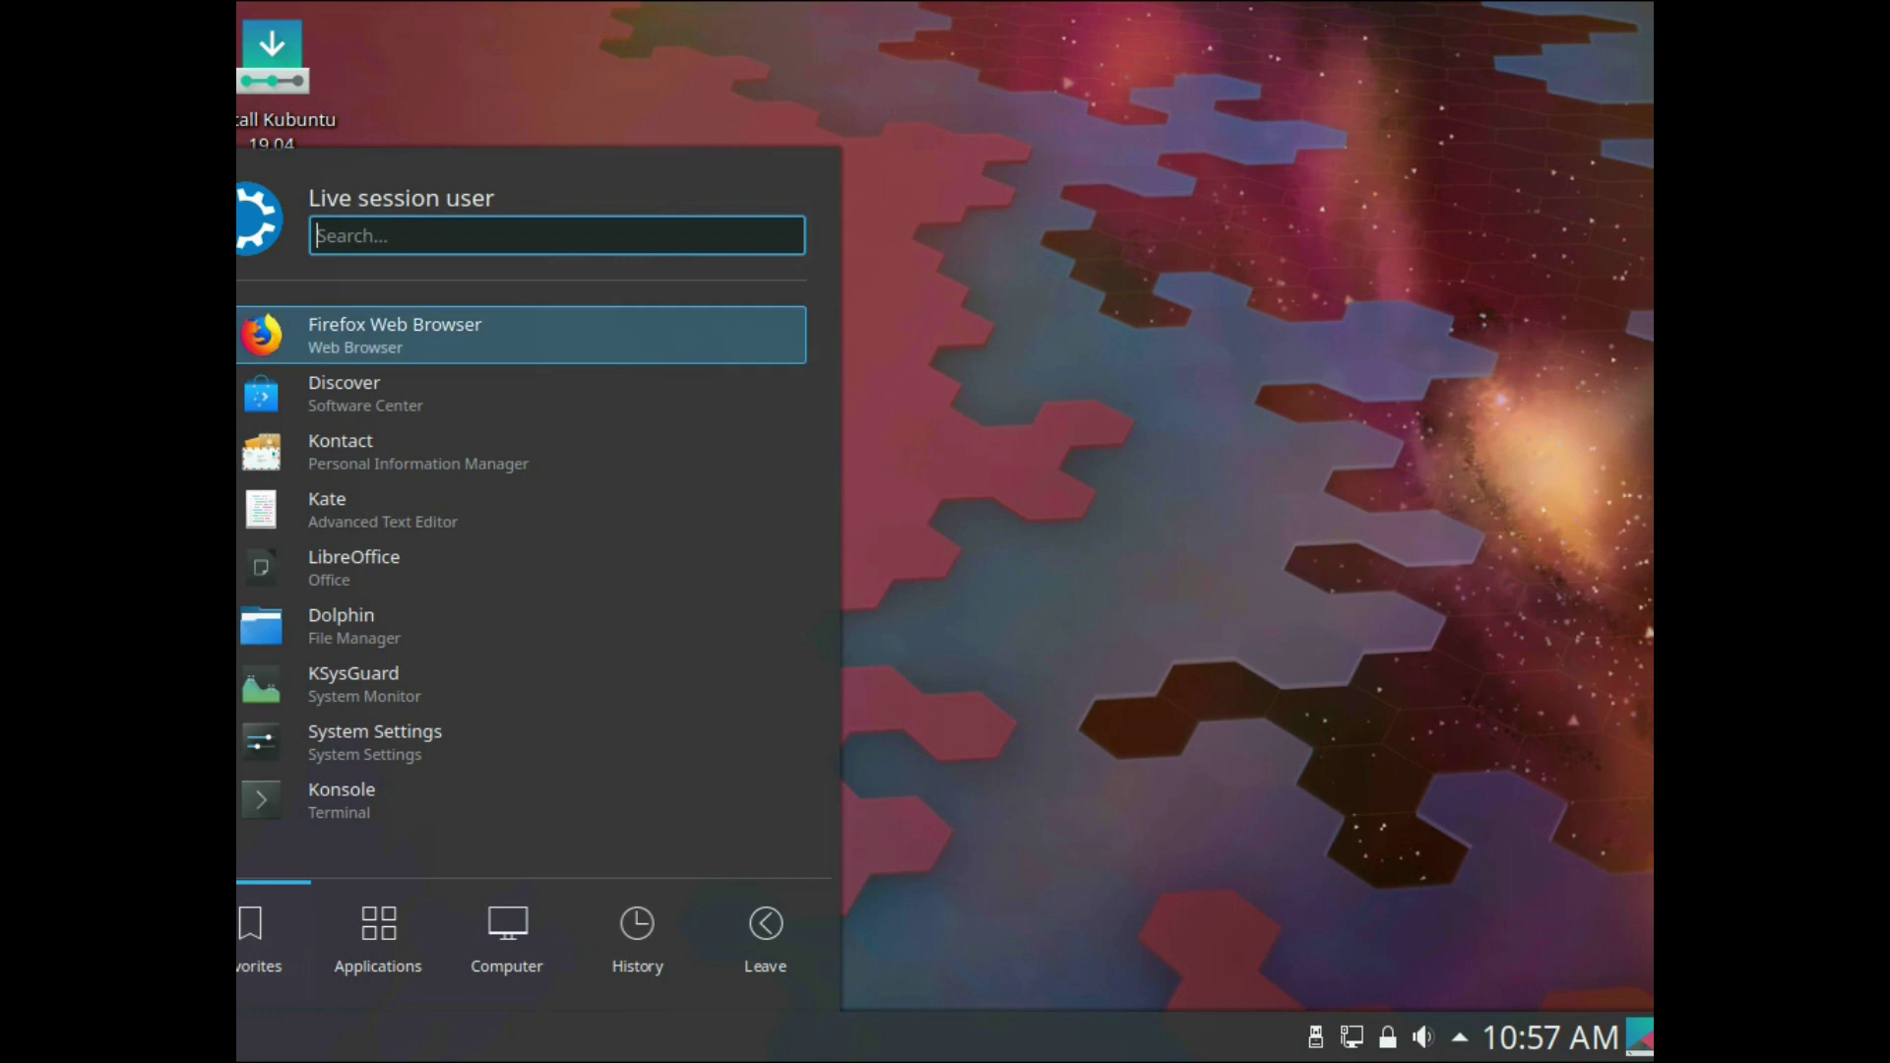
key("Return")
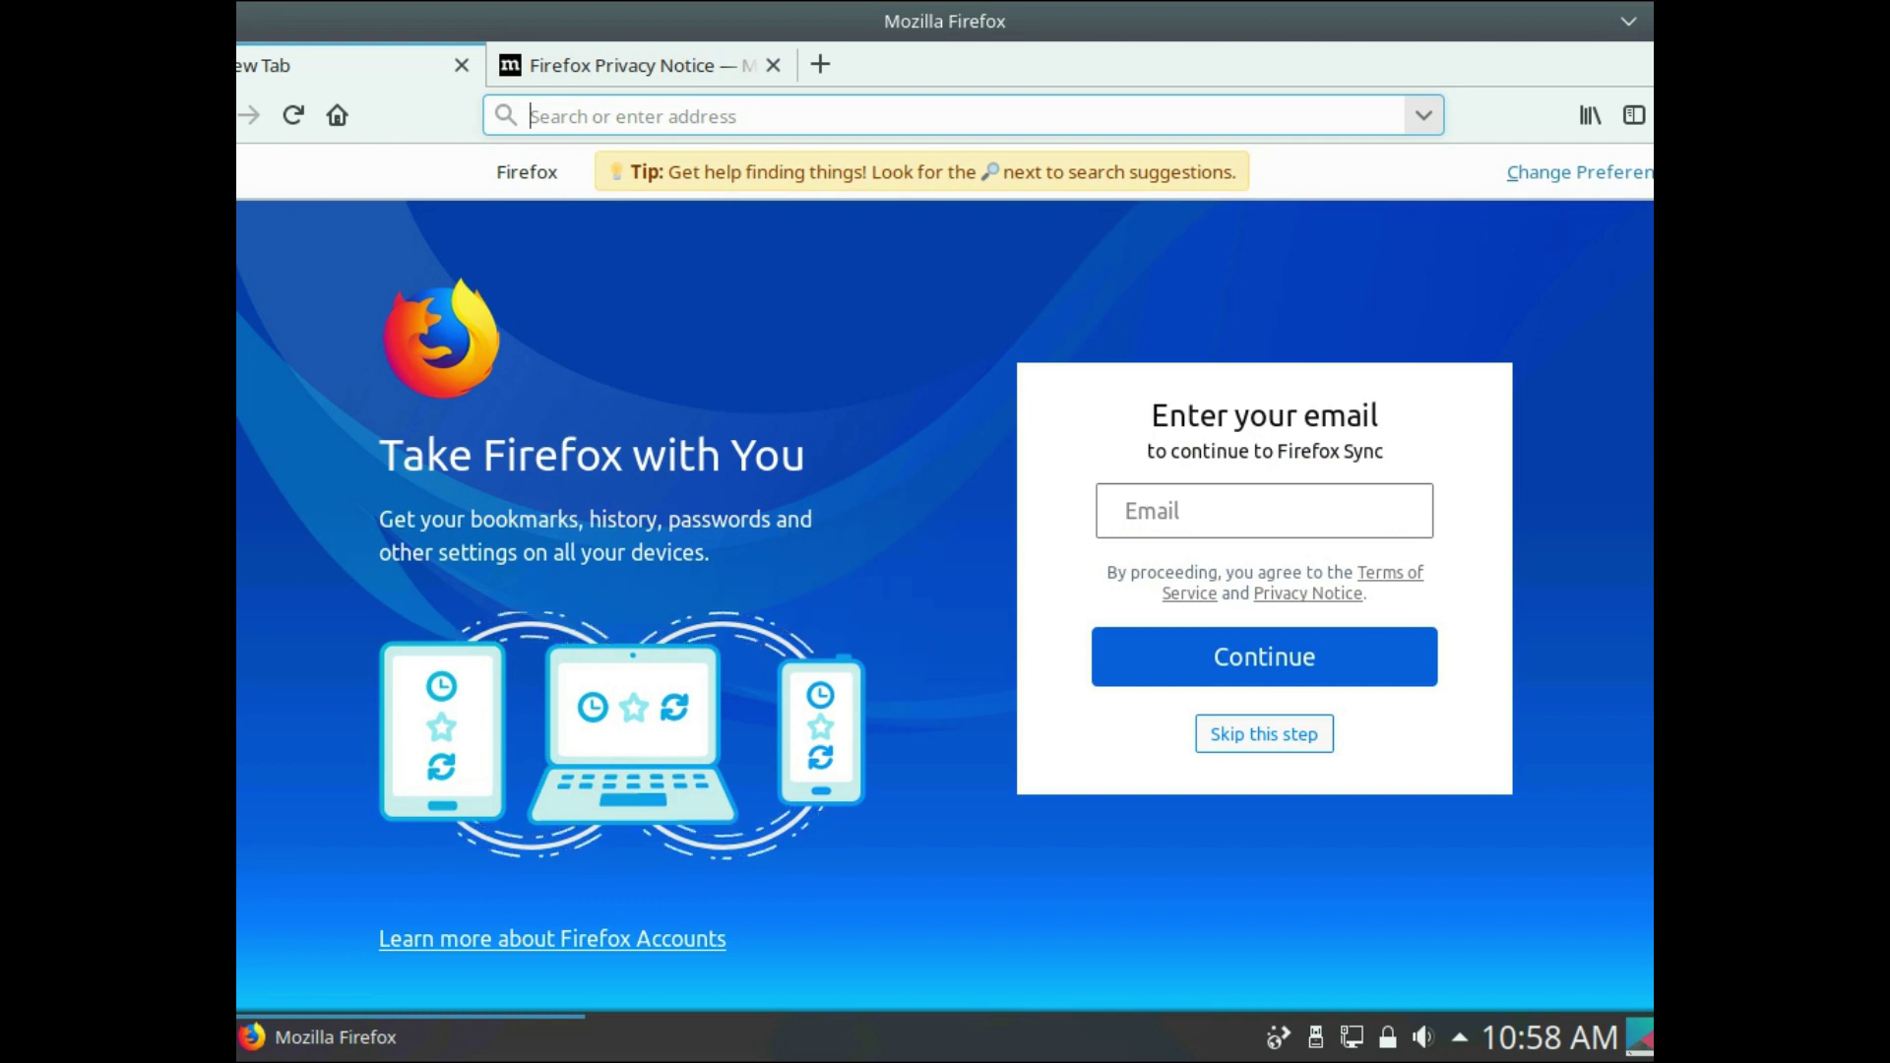
- Search the web for electrum and open the Electrum Bitcoin Wallet site
type("electrum")
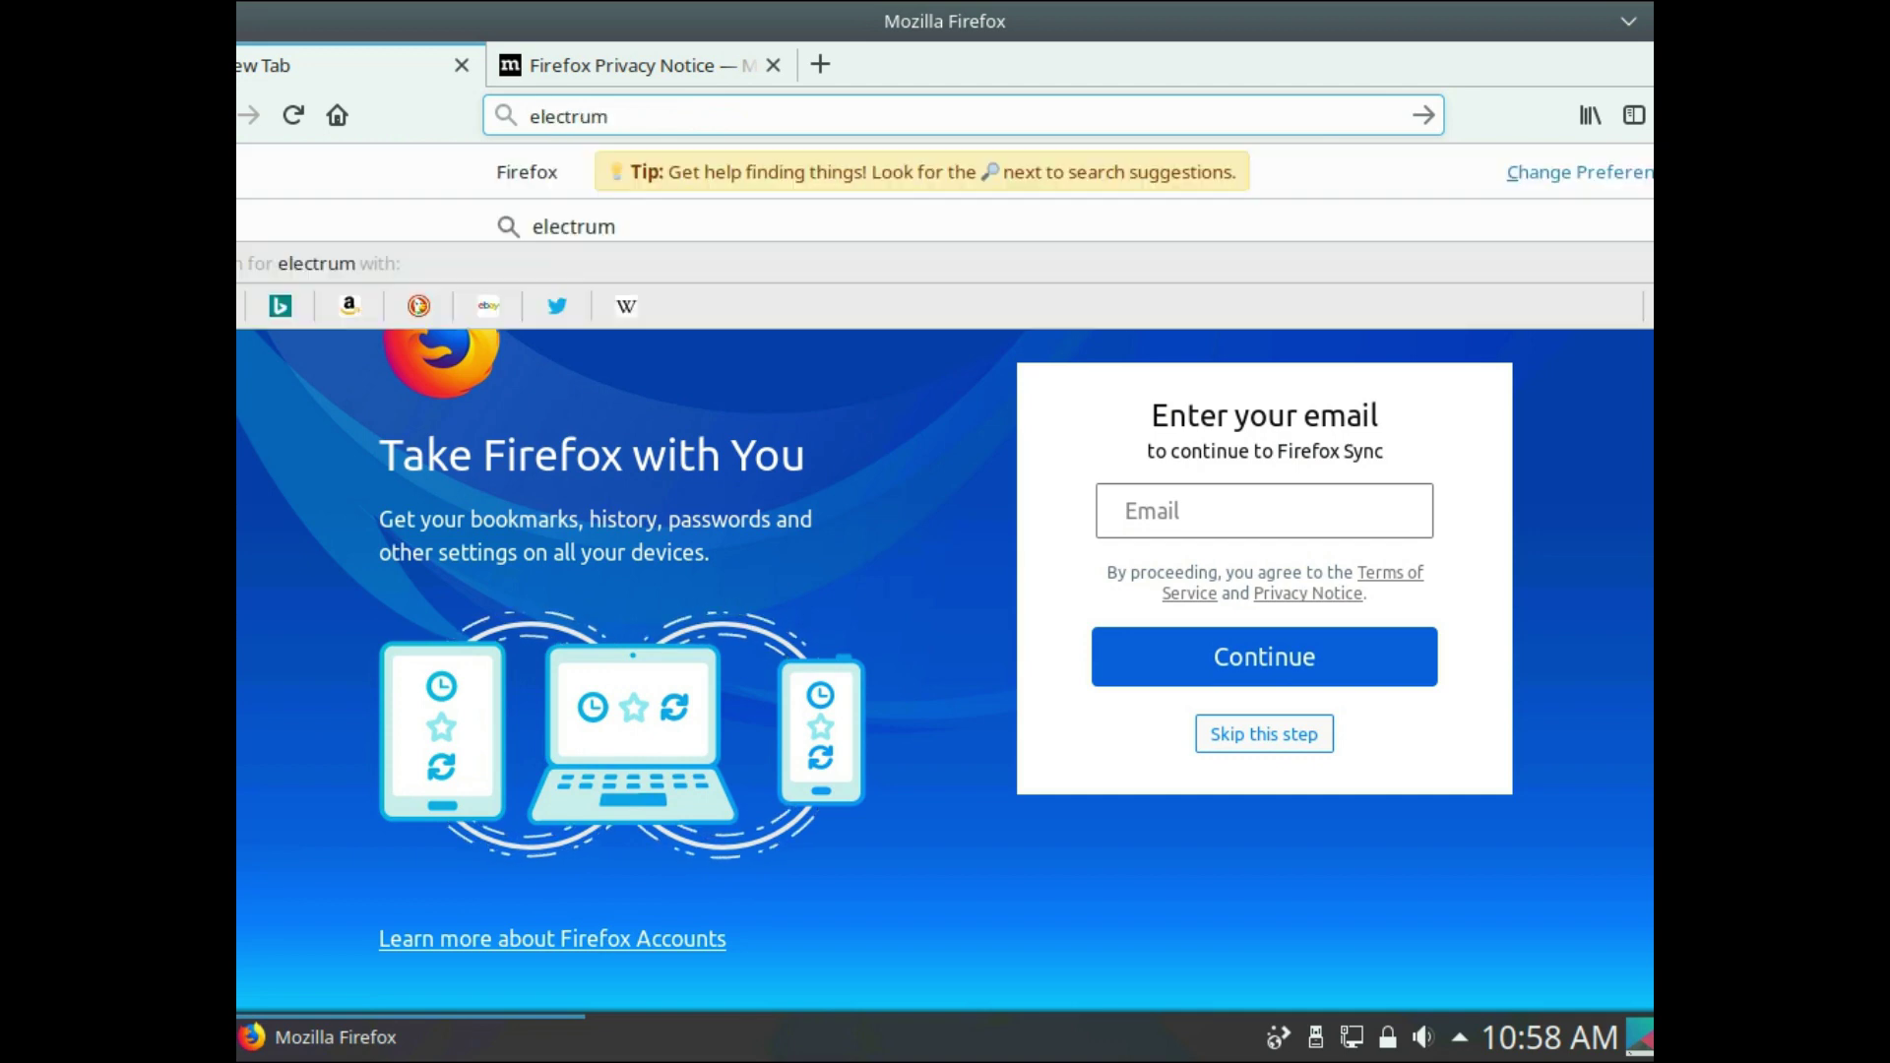
key("Return")
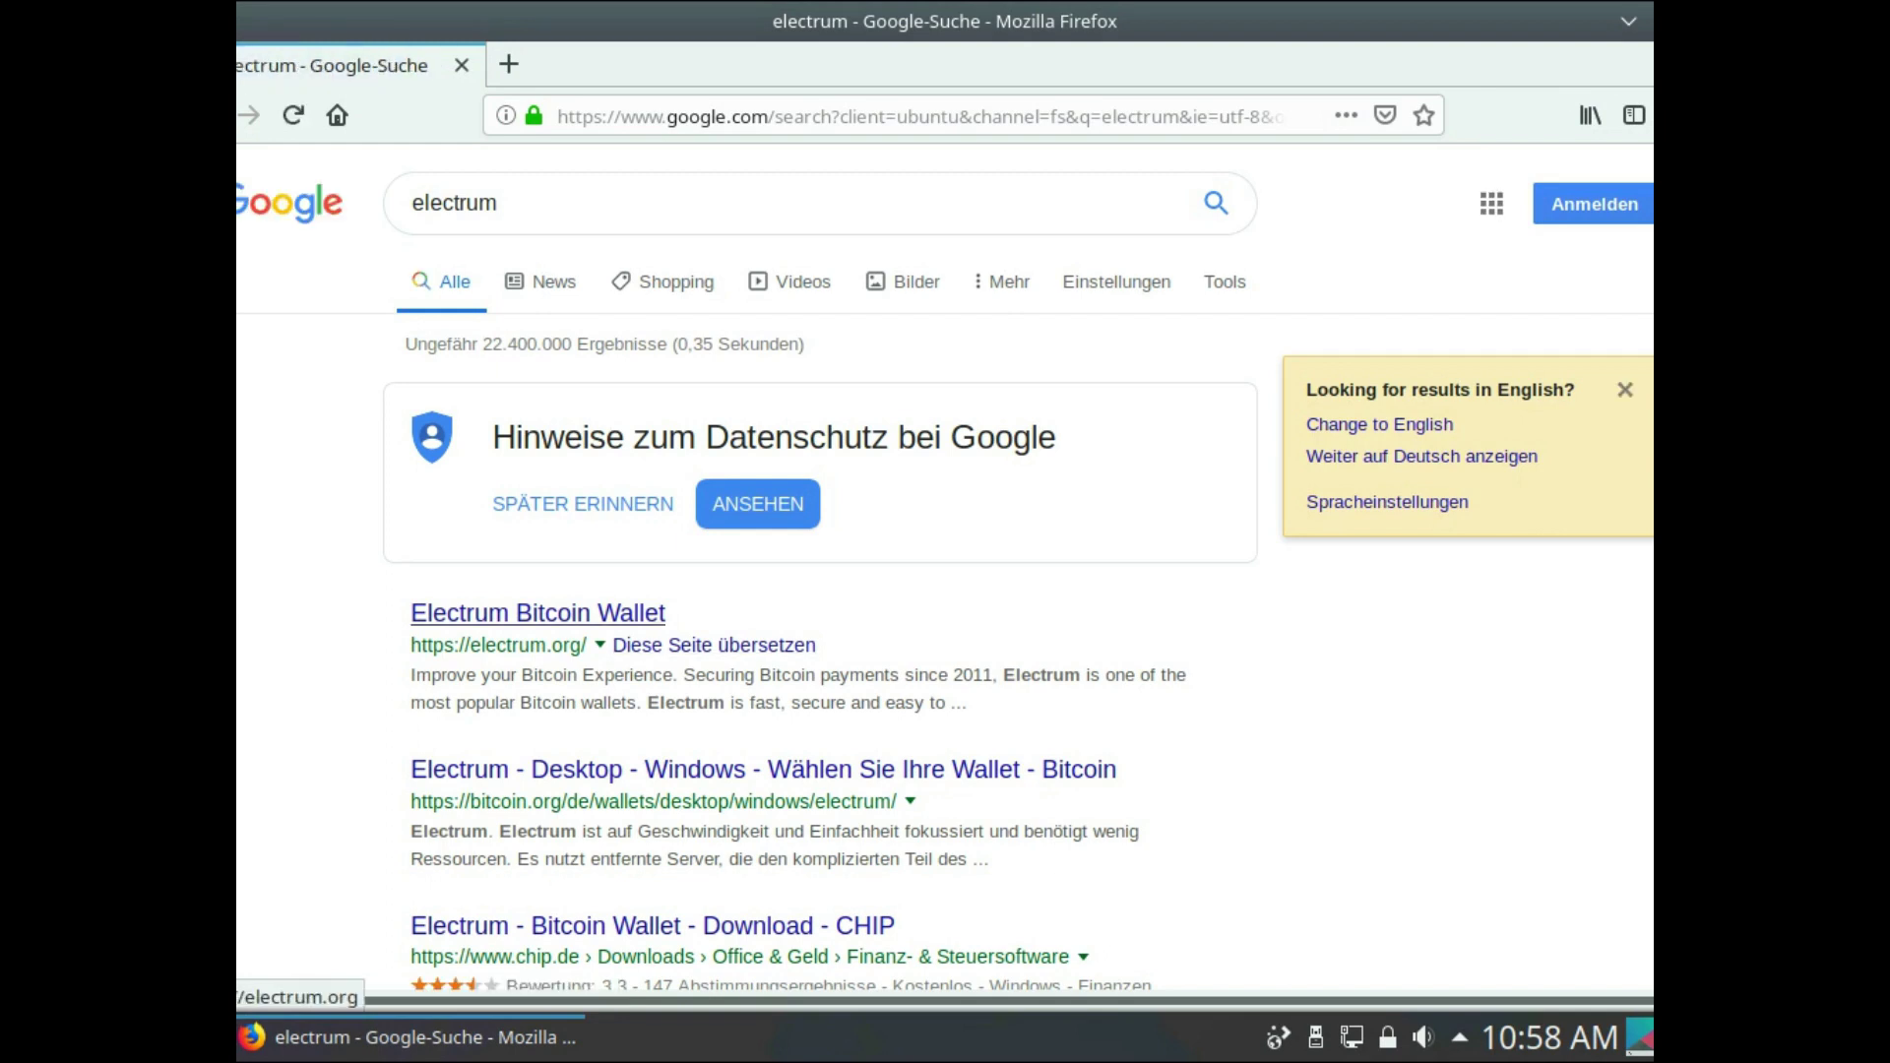
left_click(538, 612)
left_click(537, 613)
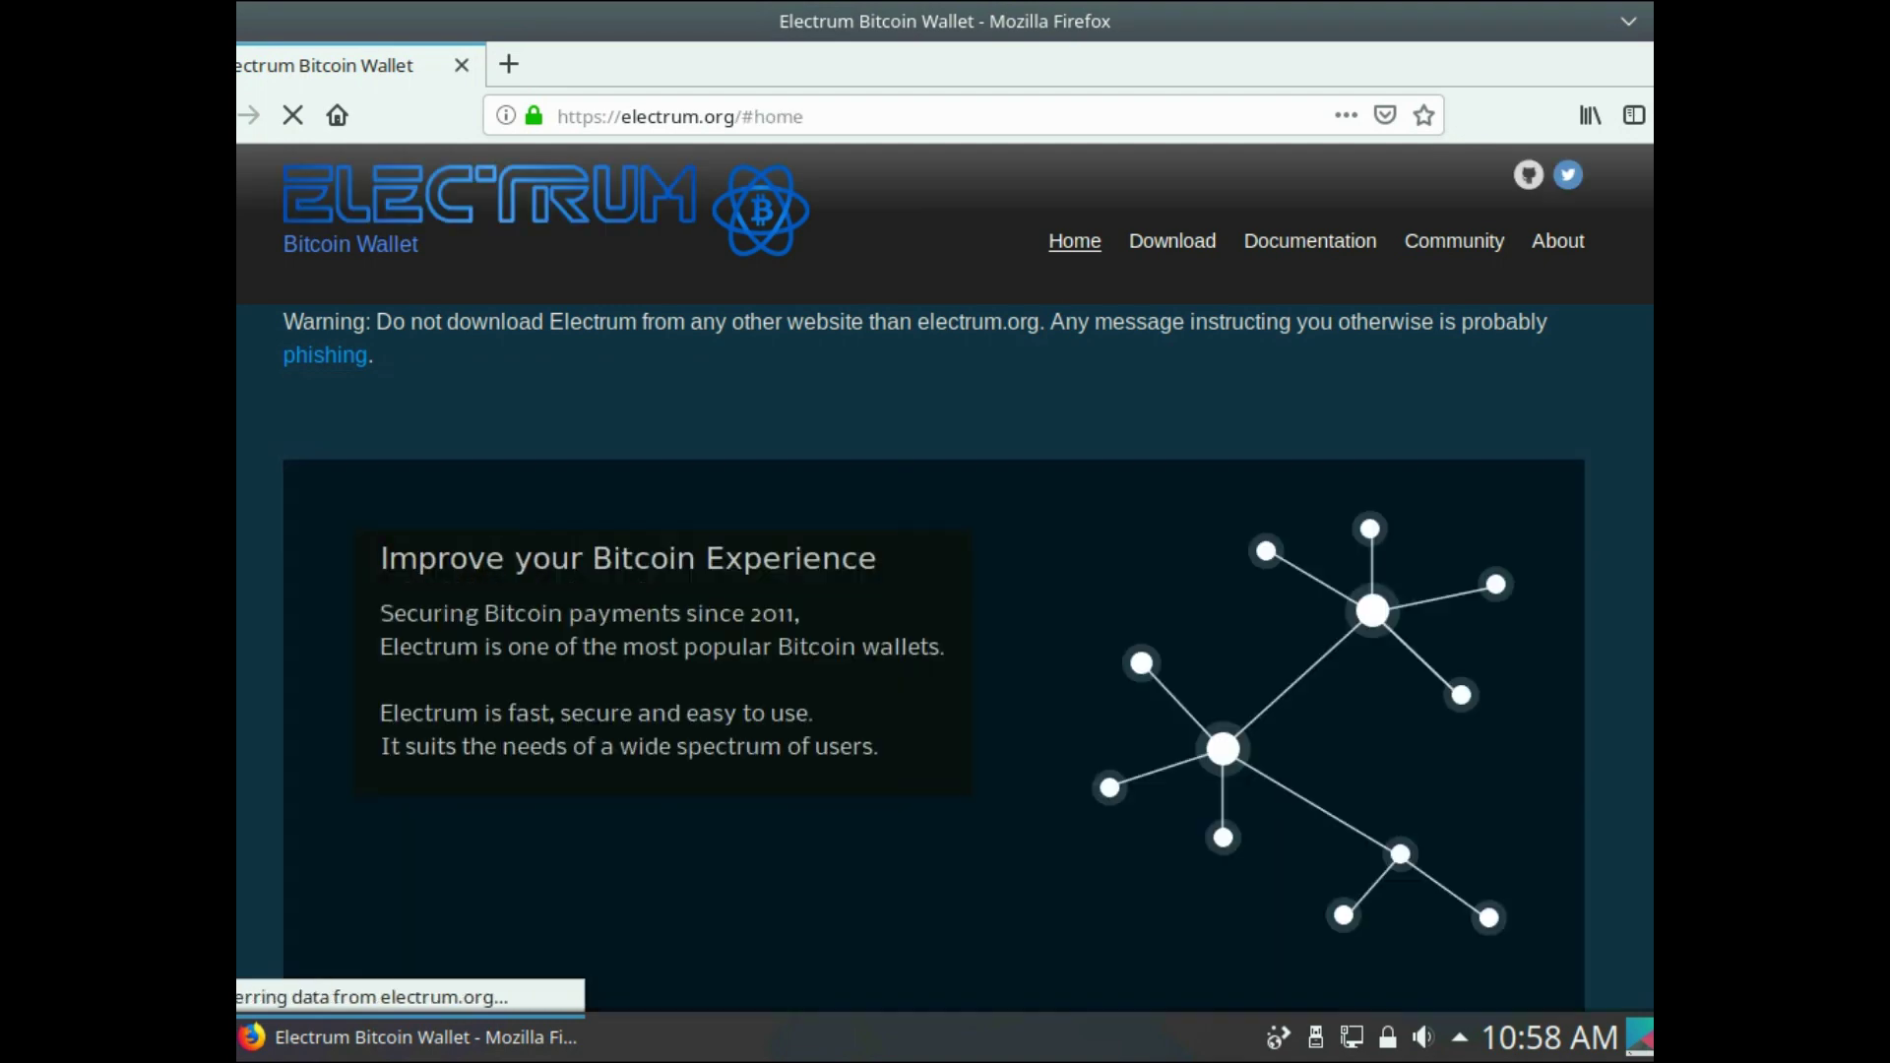
- Go to the electrum.org download section listing Electrum-3.3.6
left_click_drag(410, 322, 1094, 322)
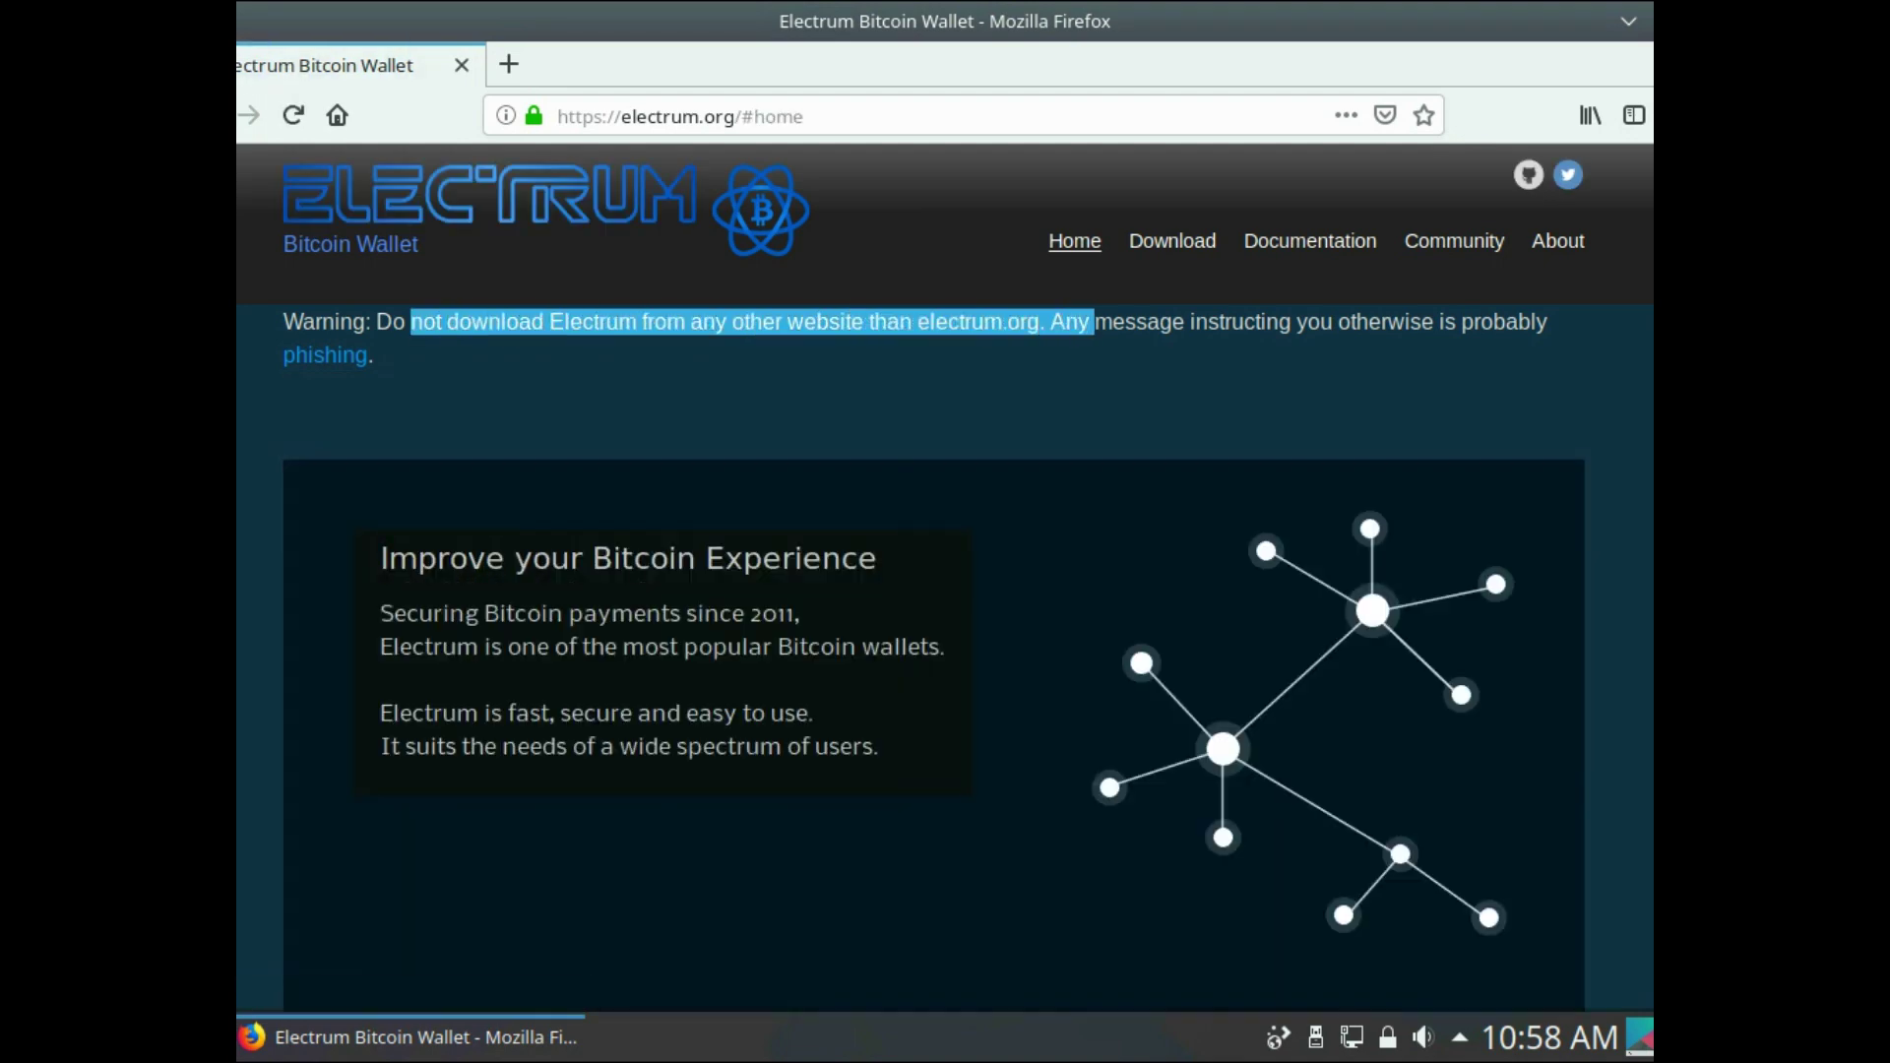
left_click(1095, 323)
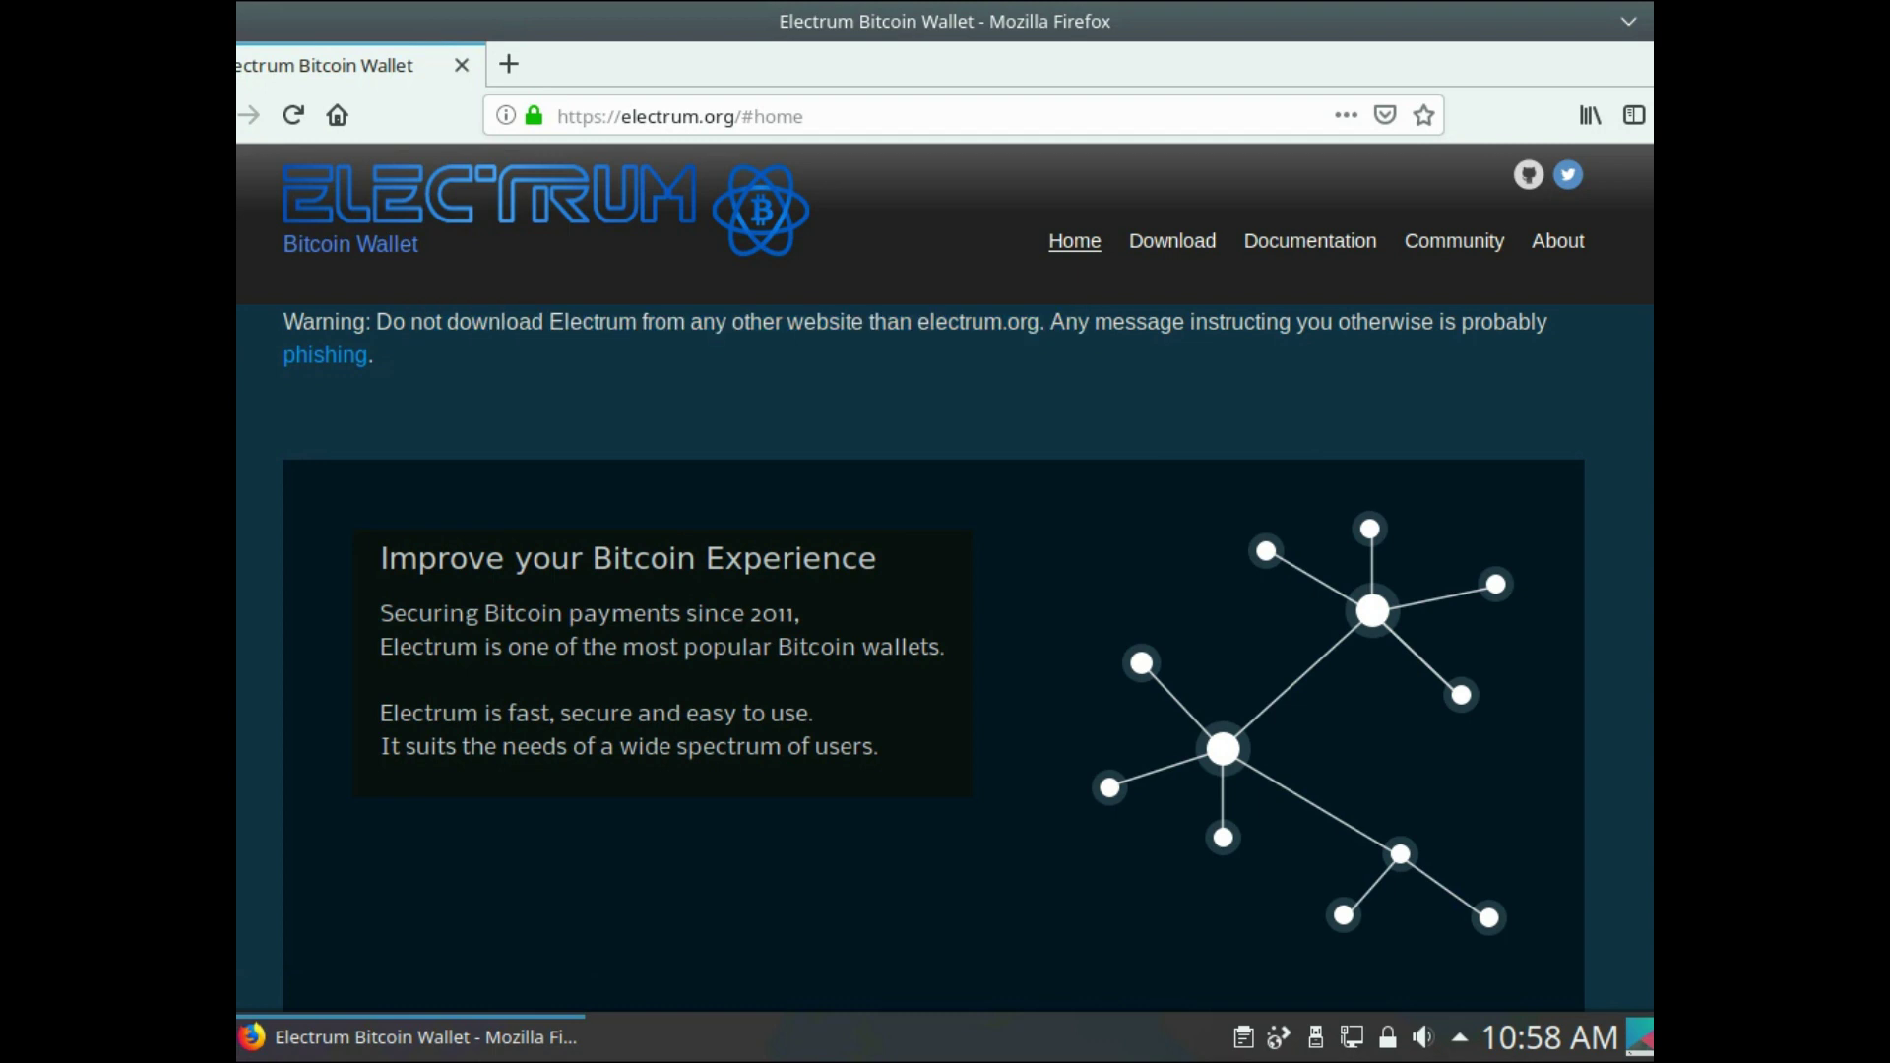
left_click(1173, 241)
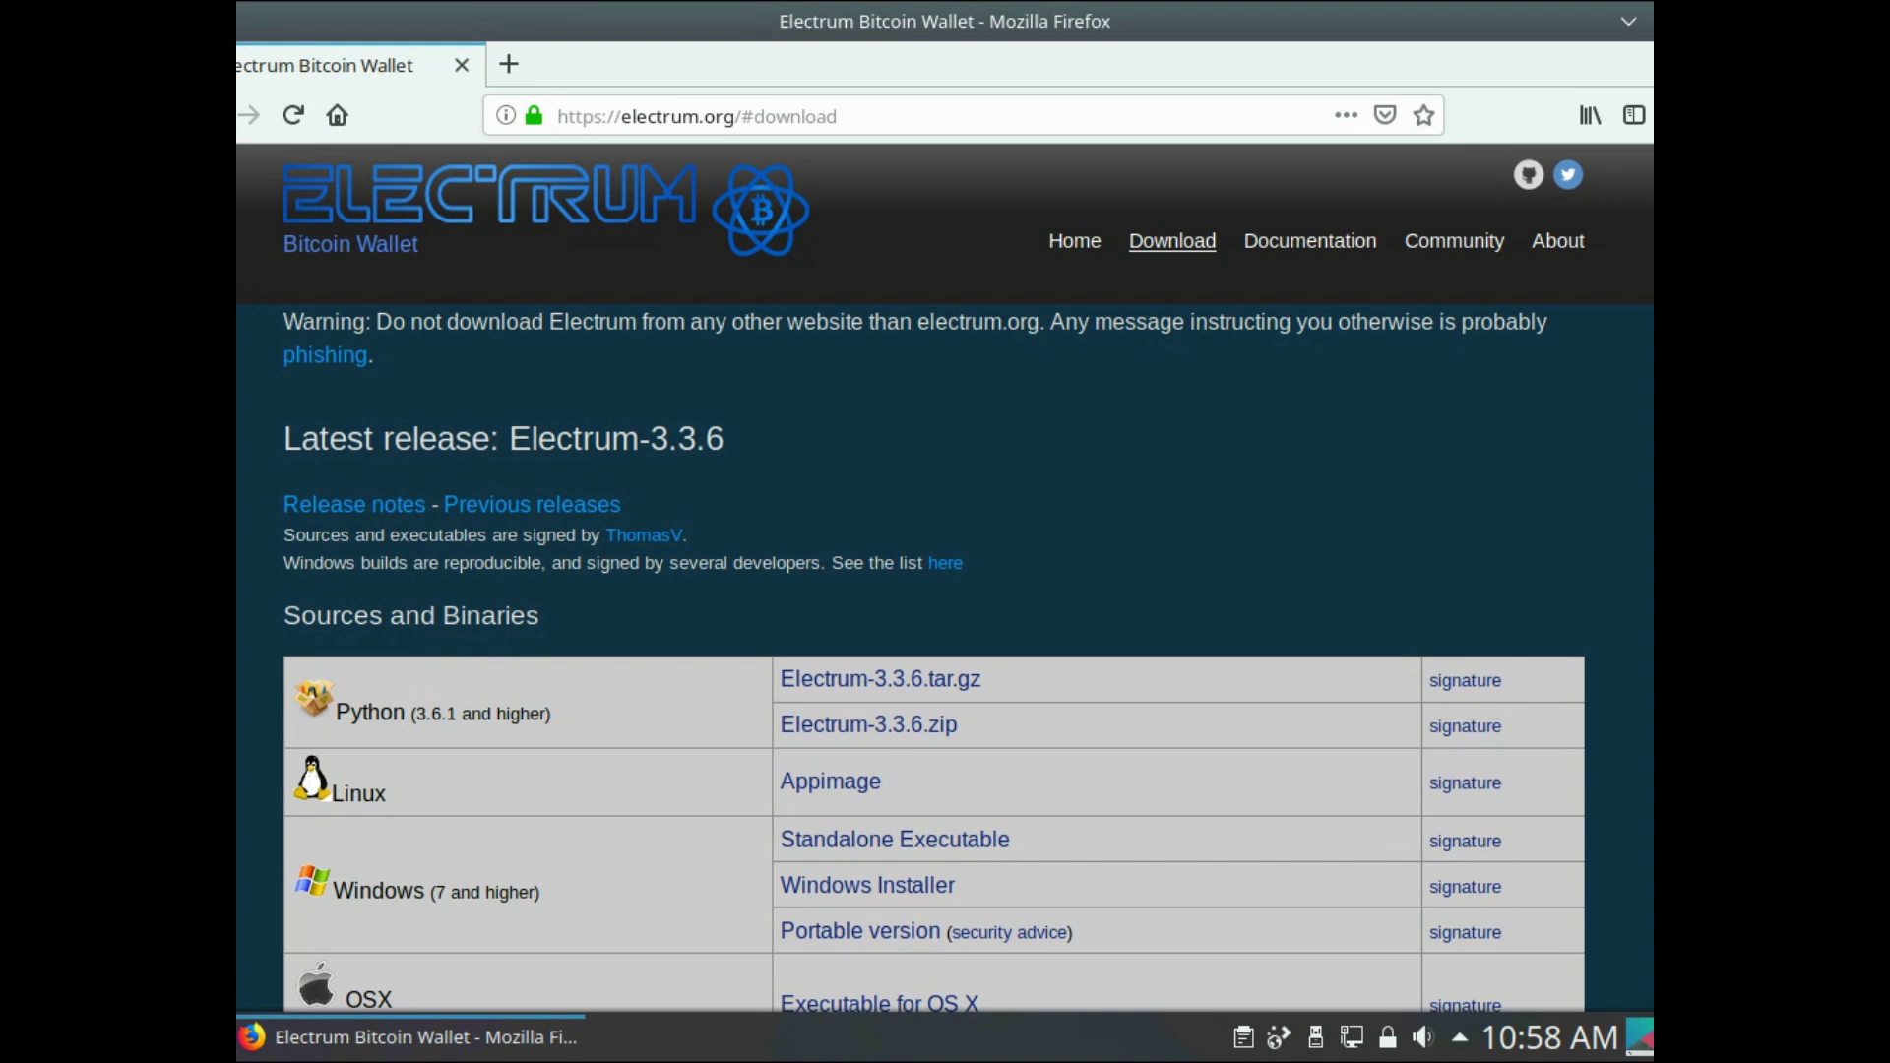
- Save the electrum-3.3.6-x86_64.AppImage Linux download, then minimize Firefox
scroll(945, 577, "down", 2)
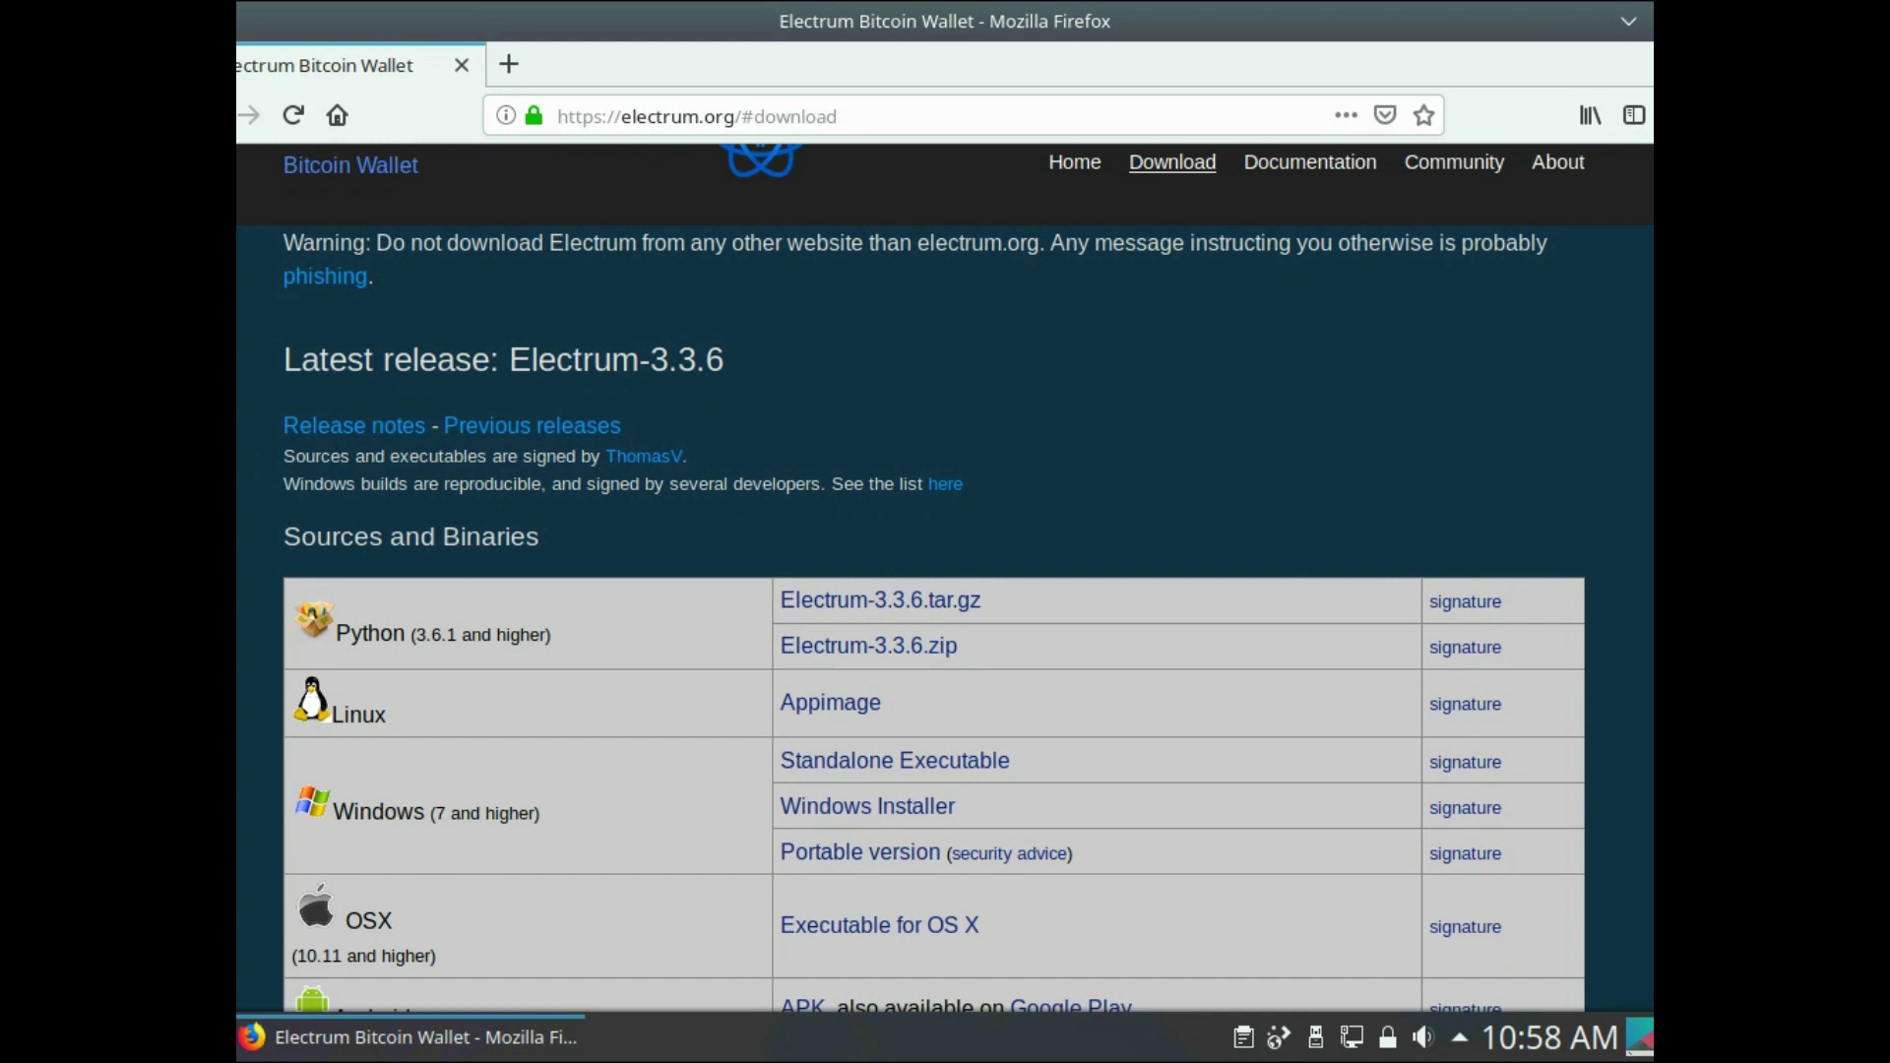
scroll(830, 702, "down", 5)
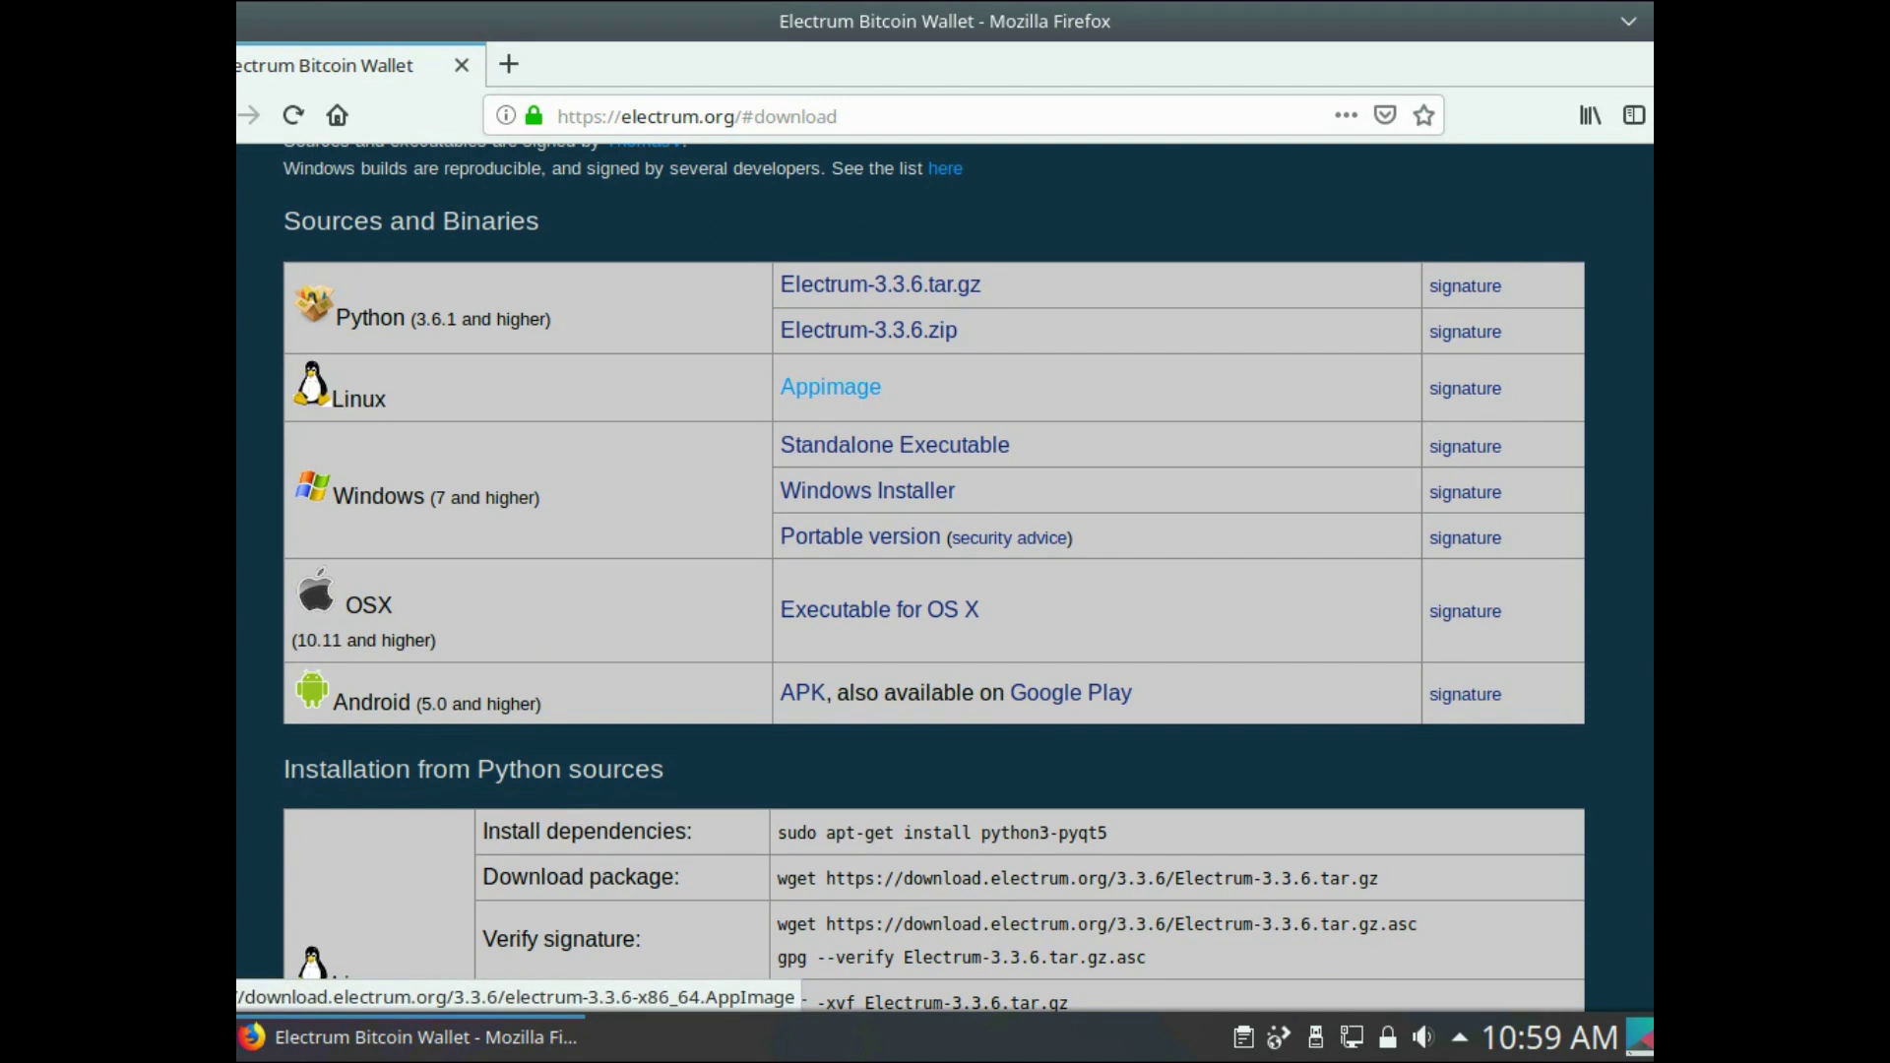
left_click(831, 387)
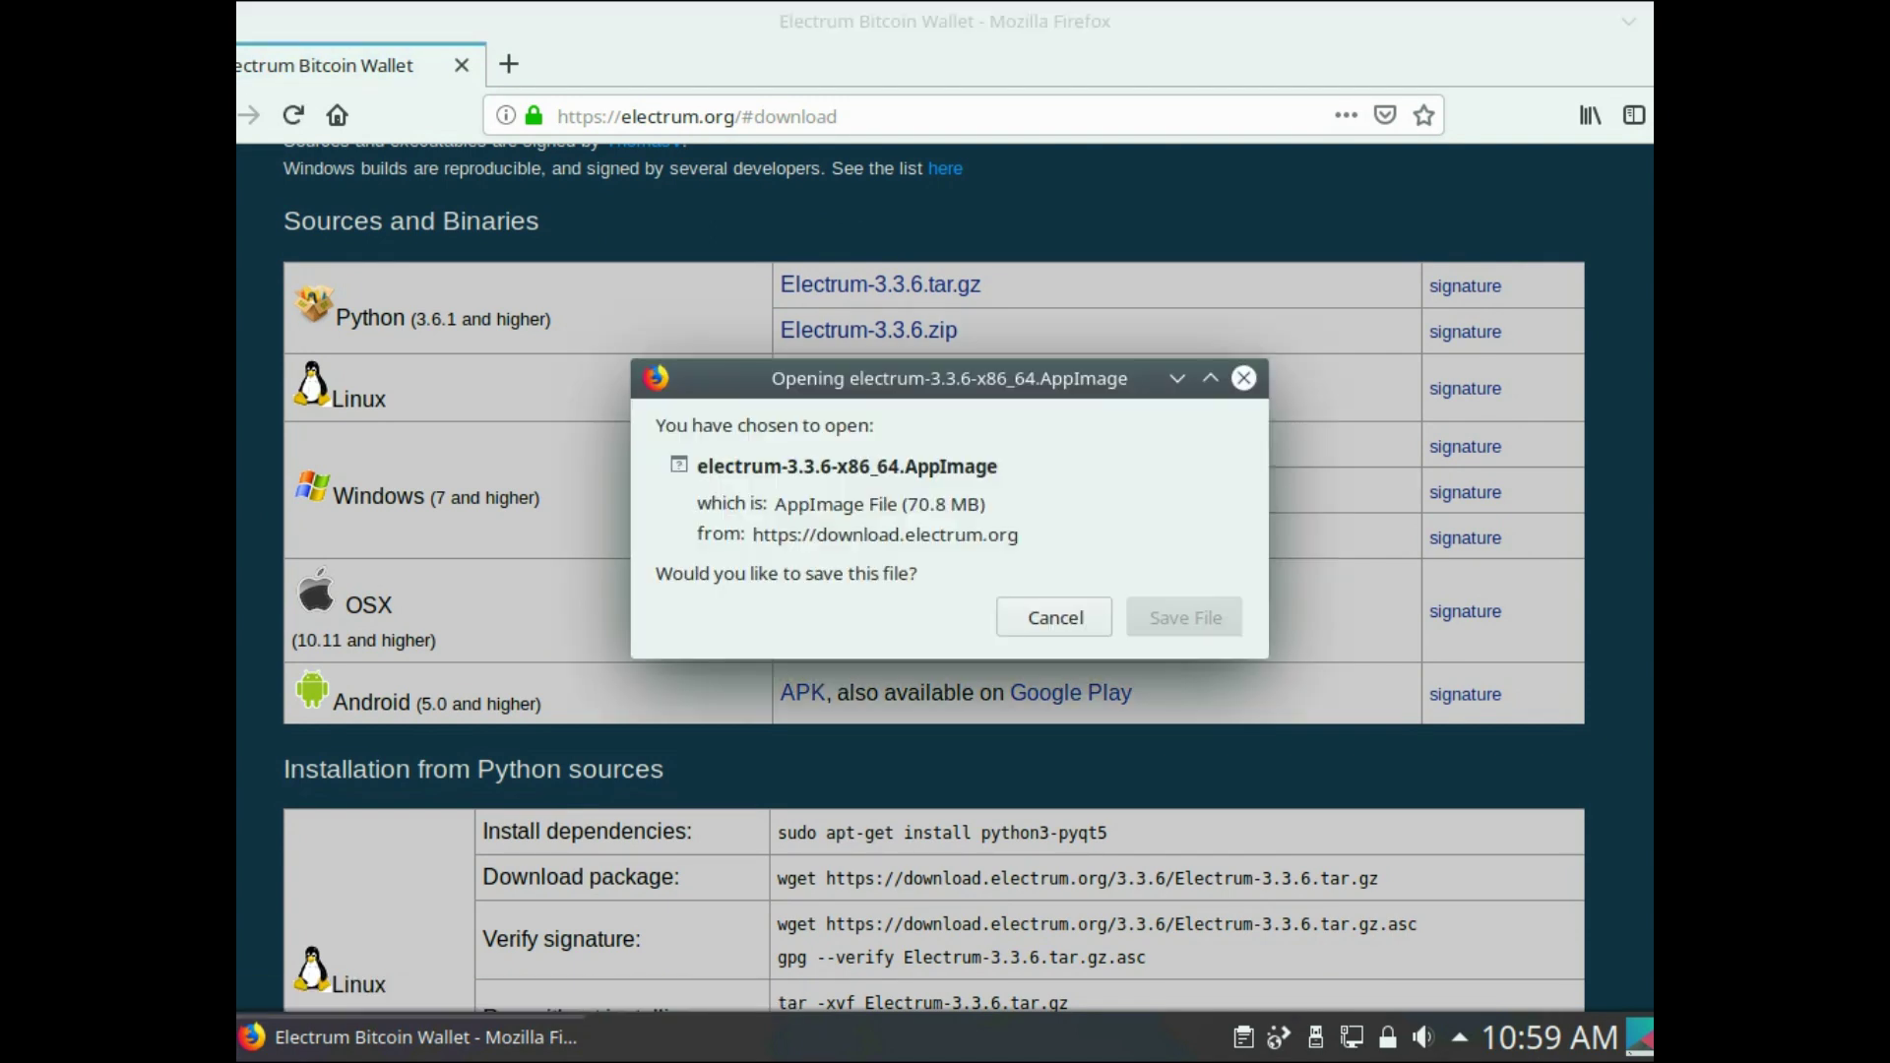
key("Return")
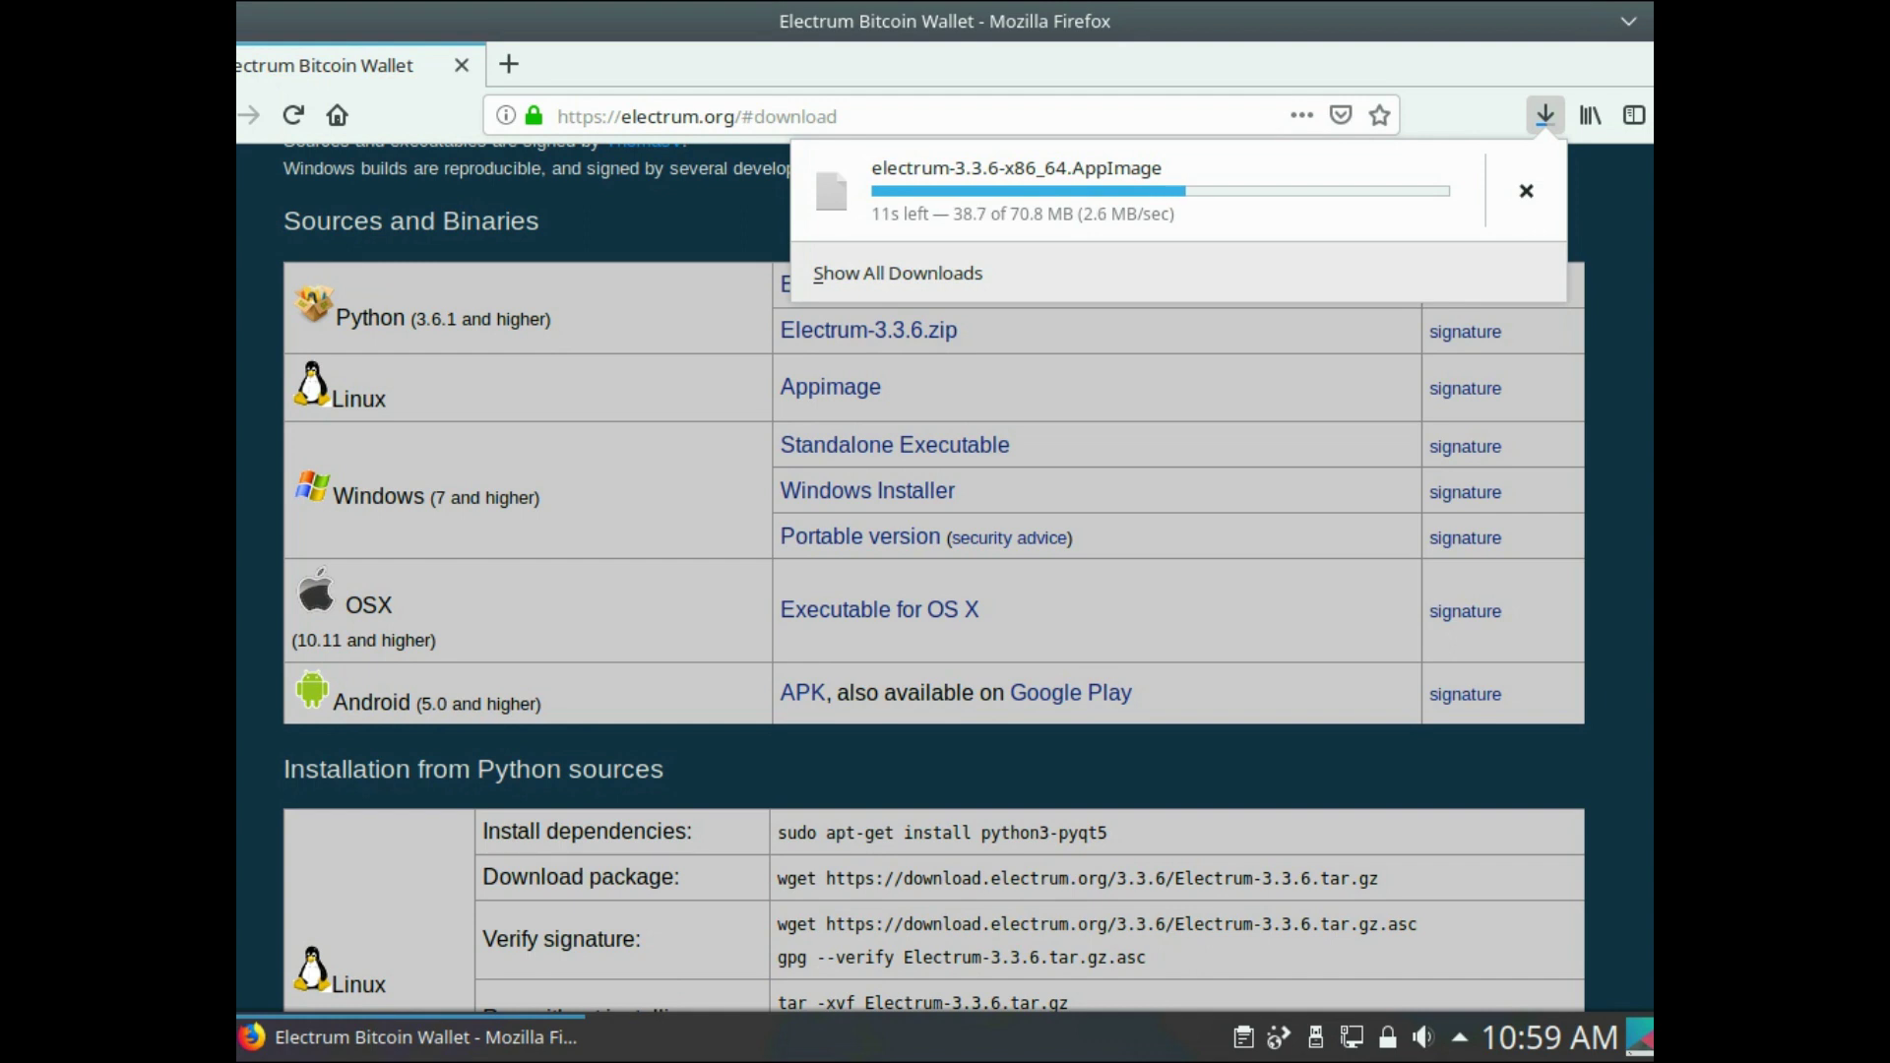
key("Escape")
left_click(1630, 21)
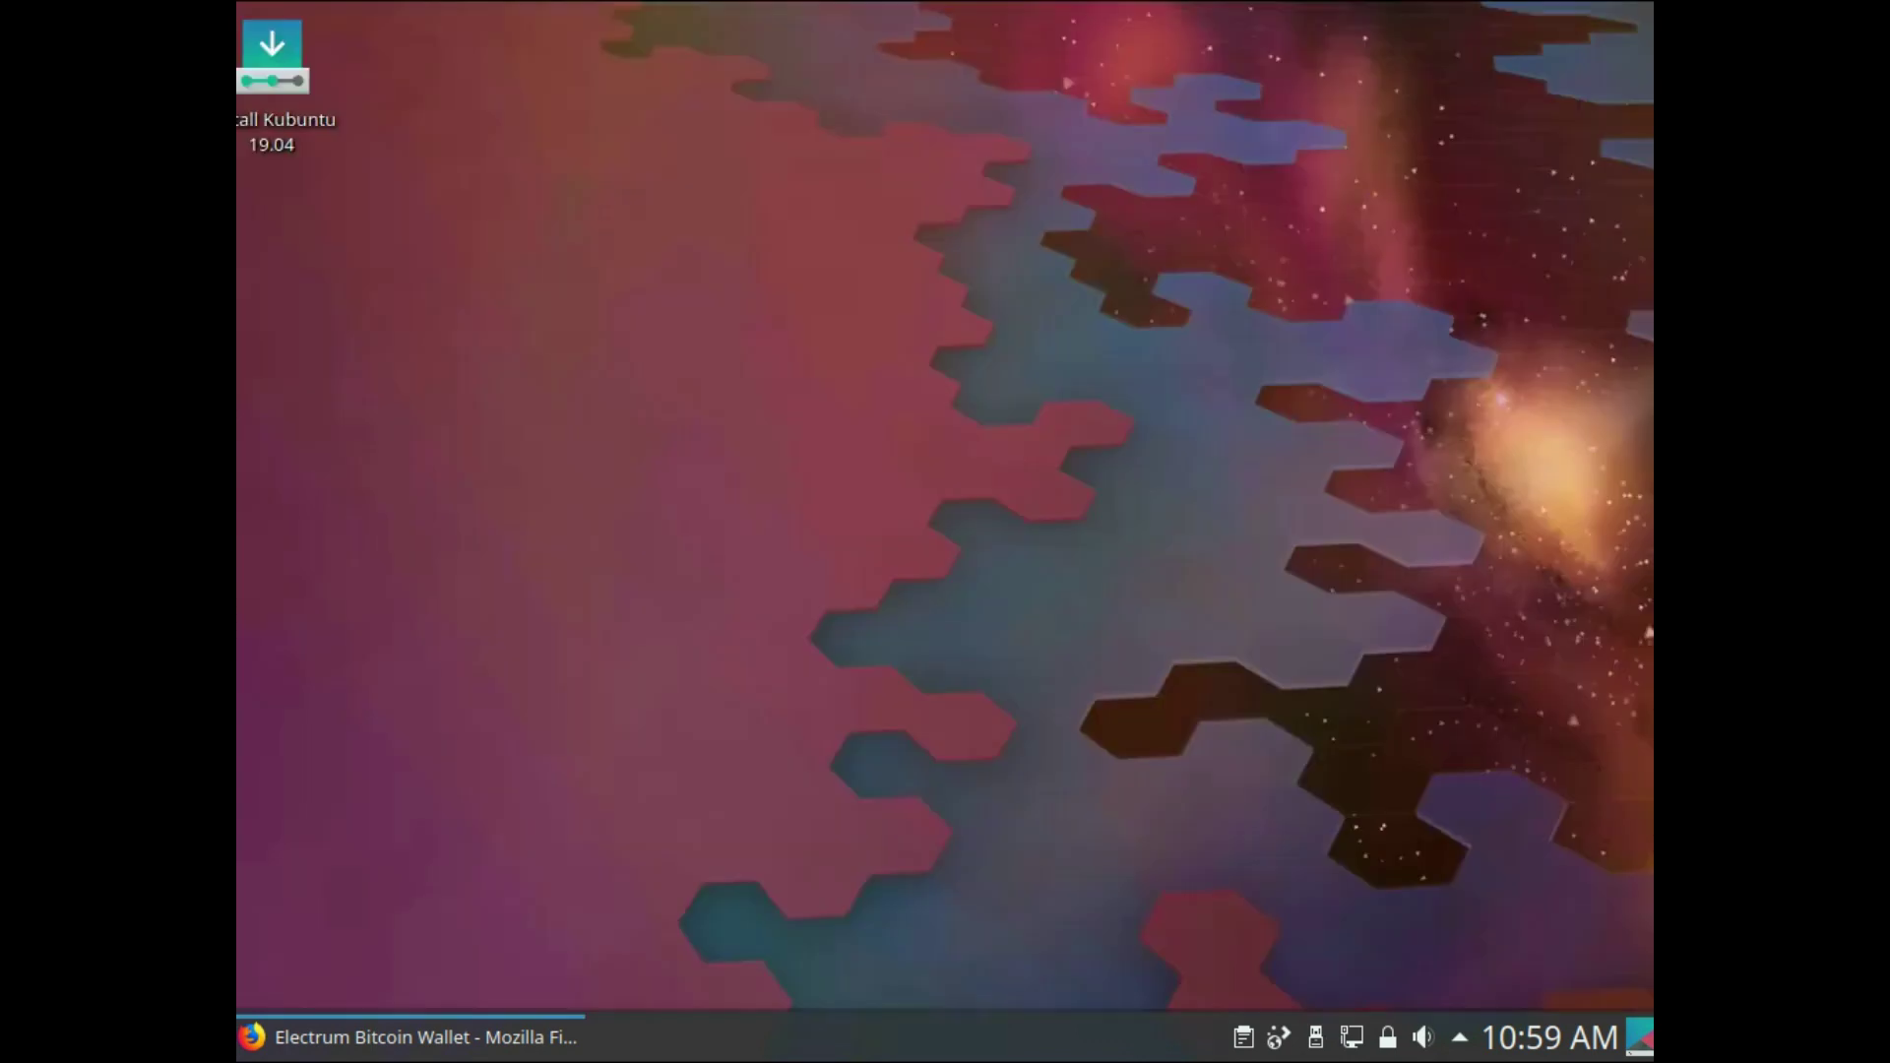
- Open Dolphin at the Downloads folder holding the electrum AppImage
key("super")
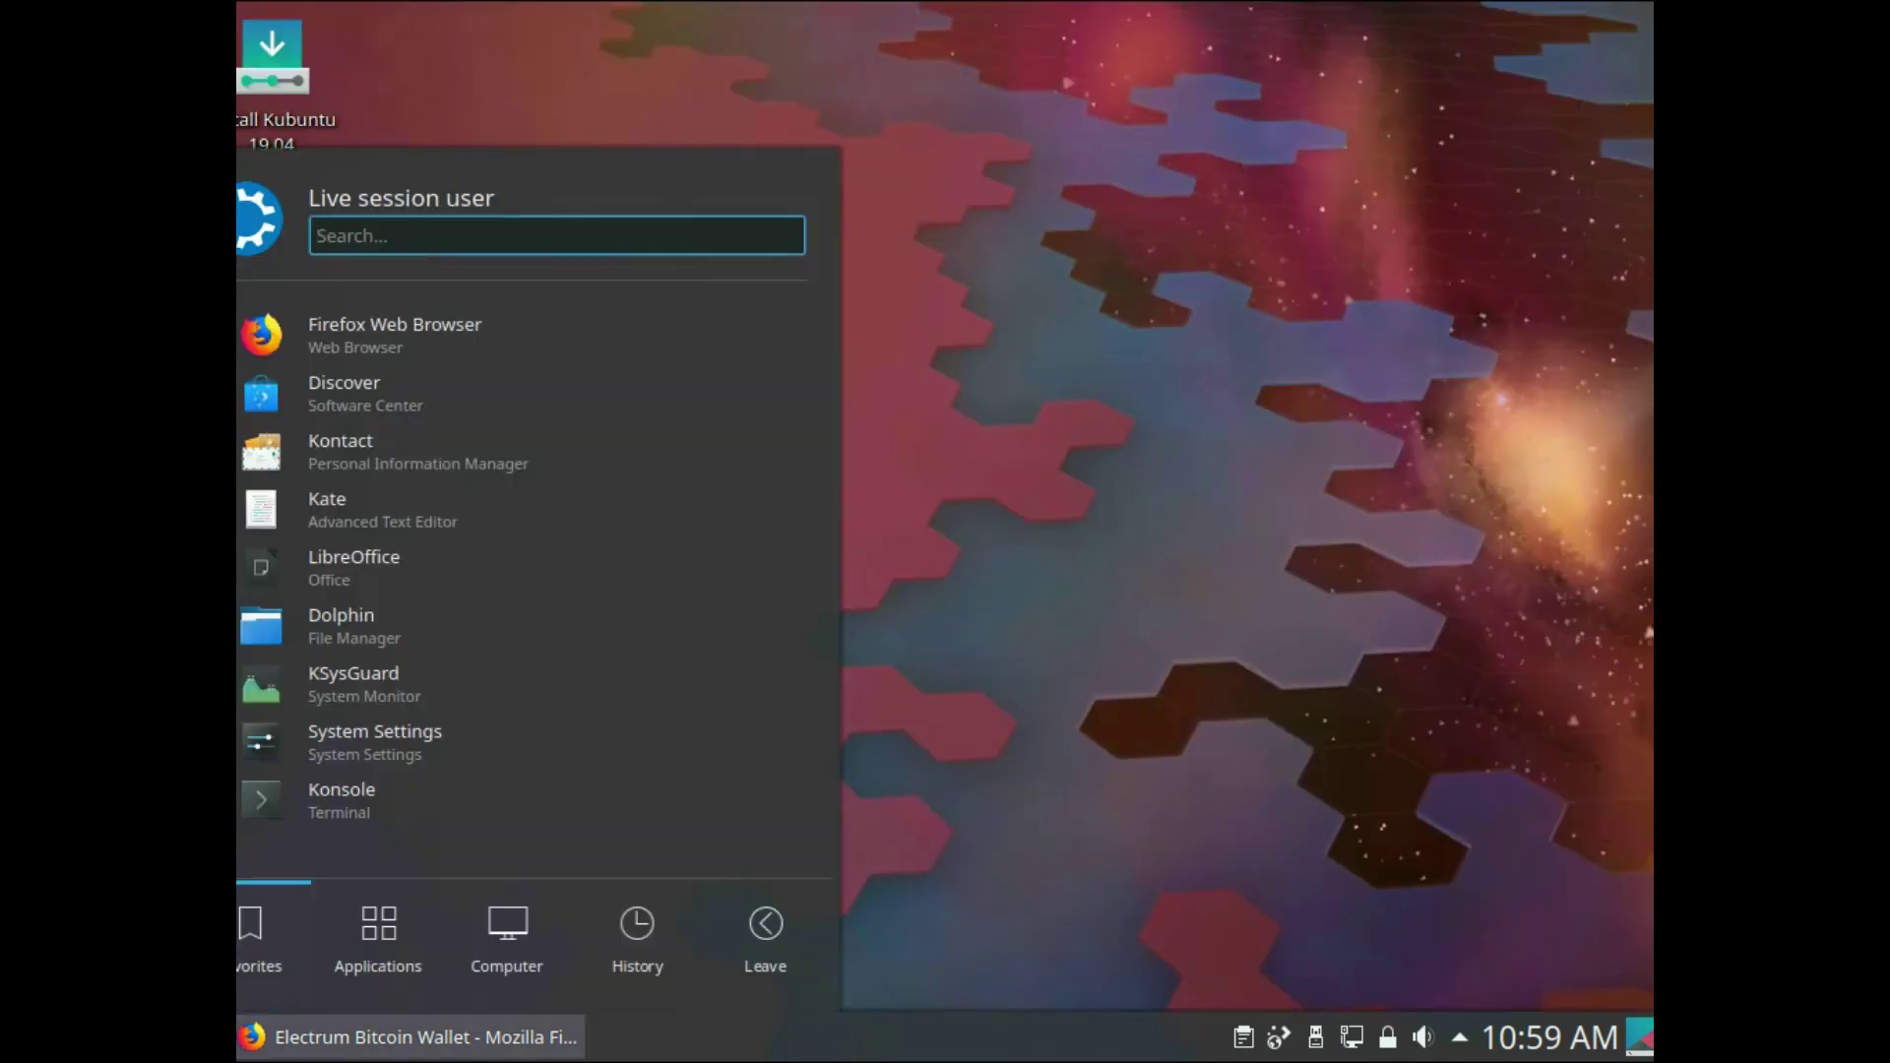
key("Return")
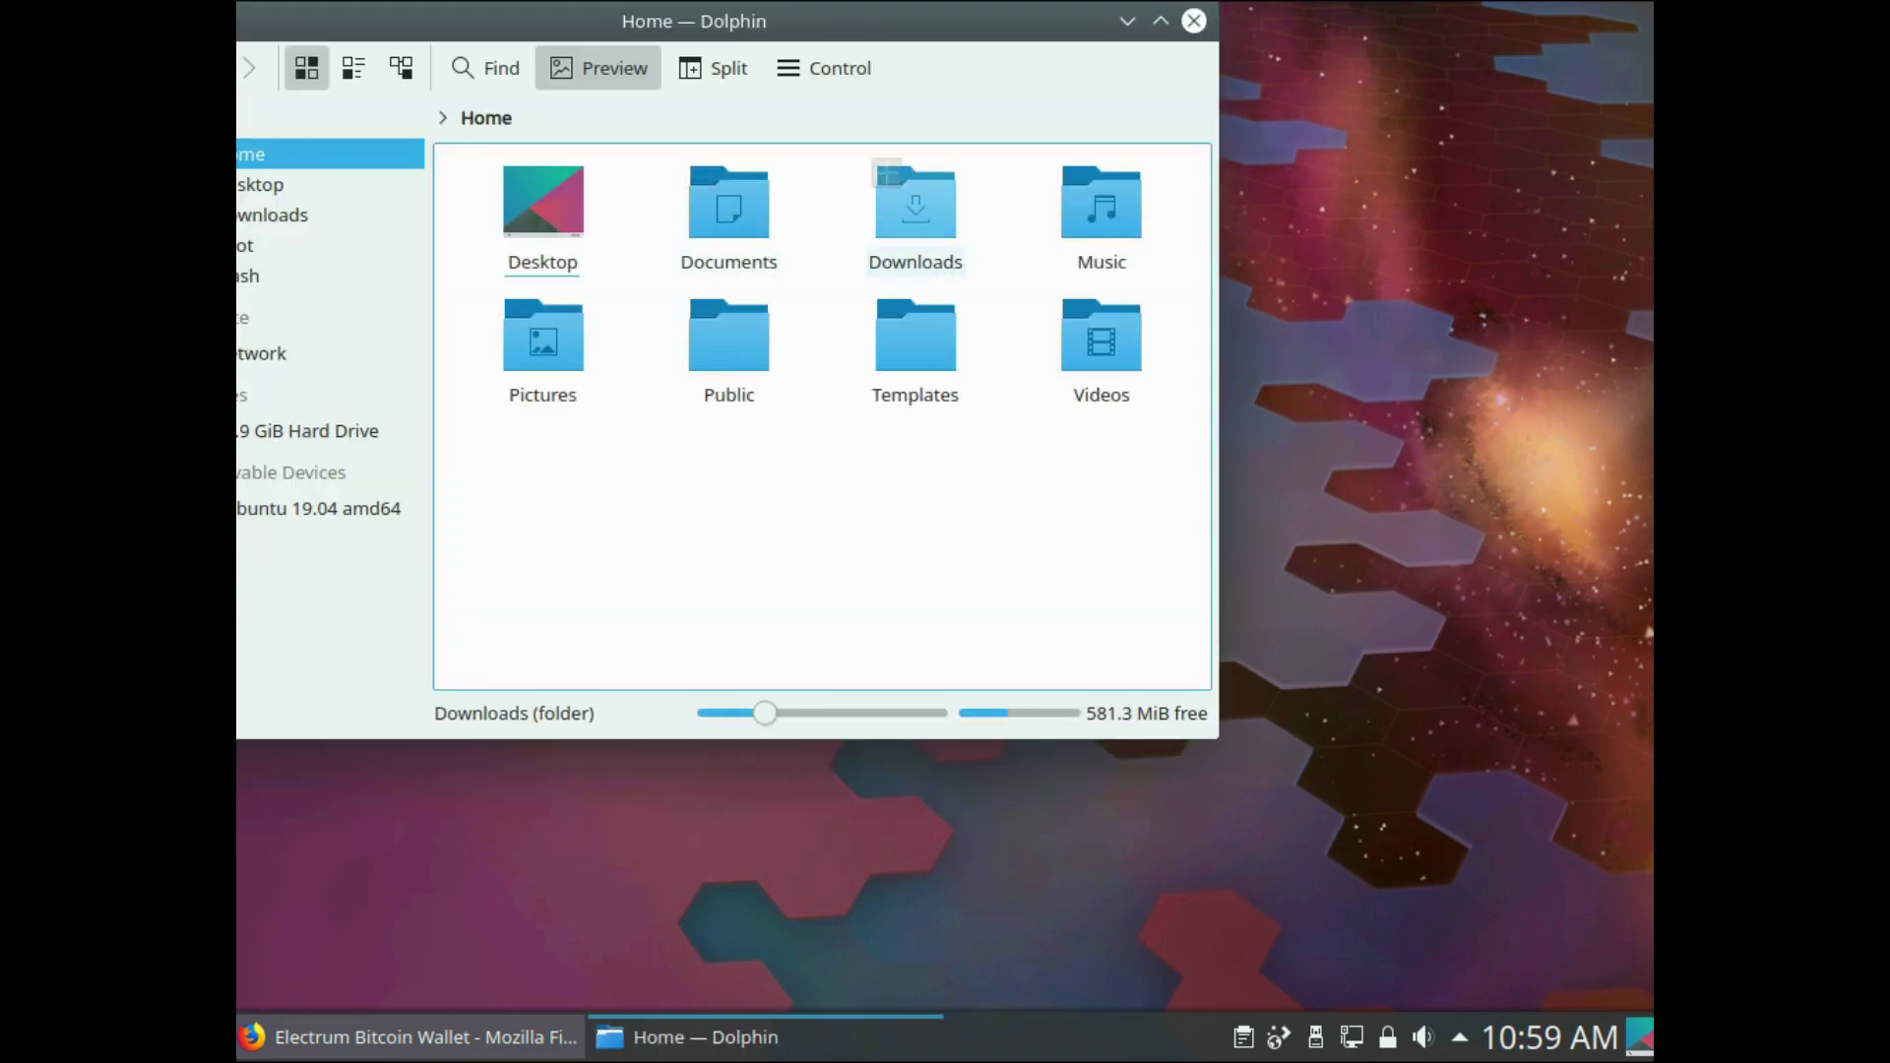
left_click(915, 207)
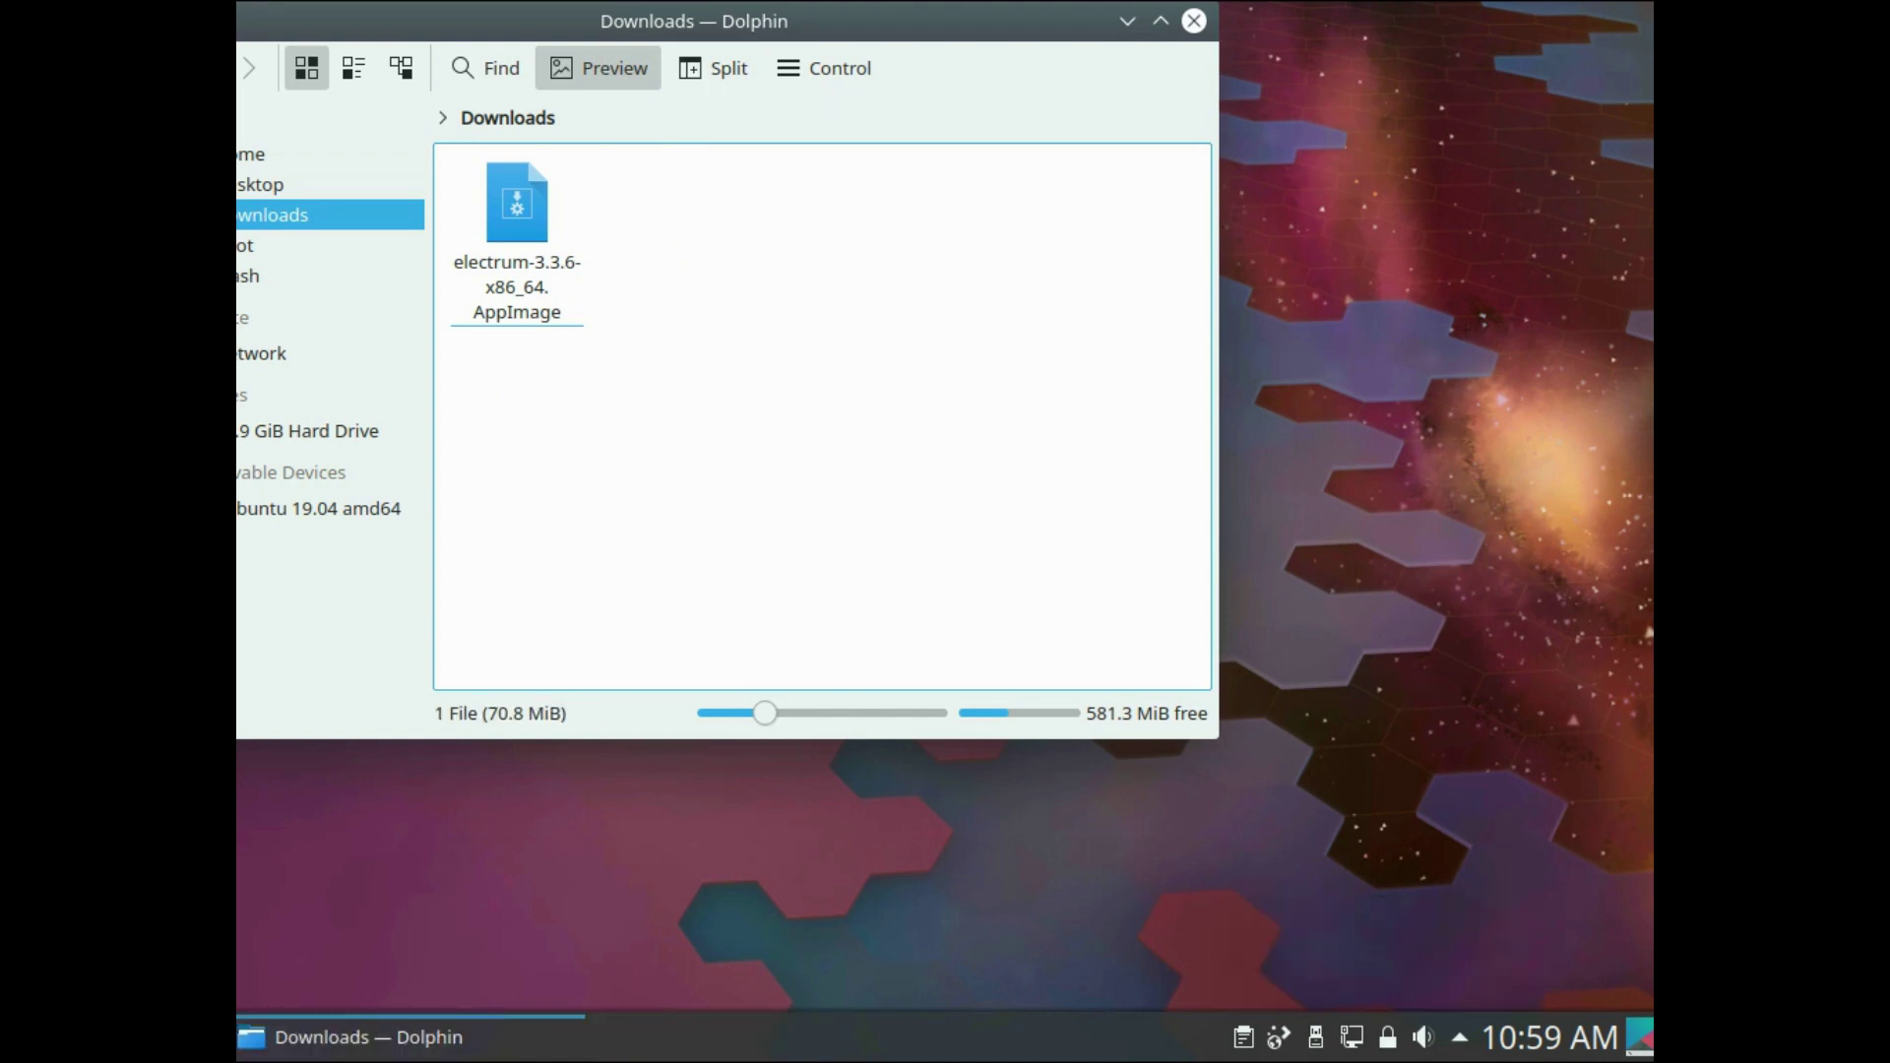
- Disconnect Wired connection 1 from the network tray applet
right_click(1352, 1036)
key("Escape")
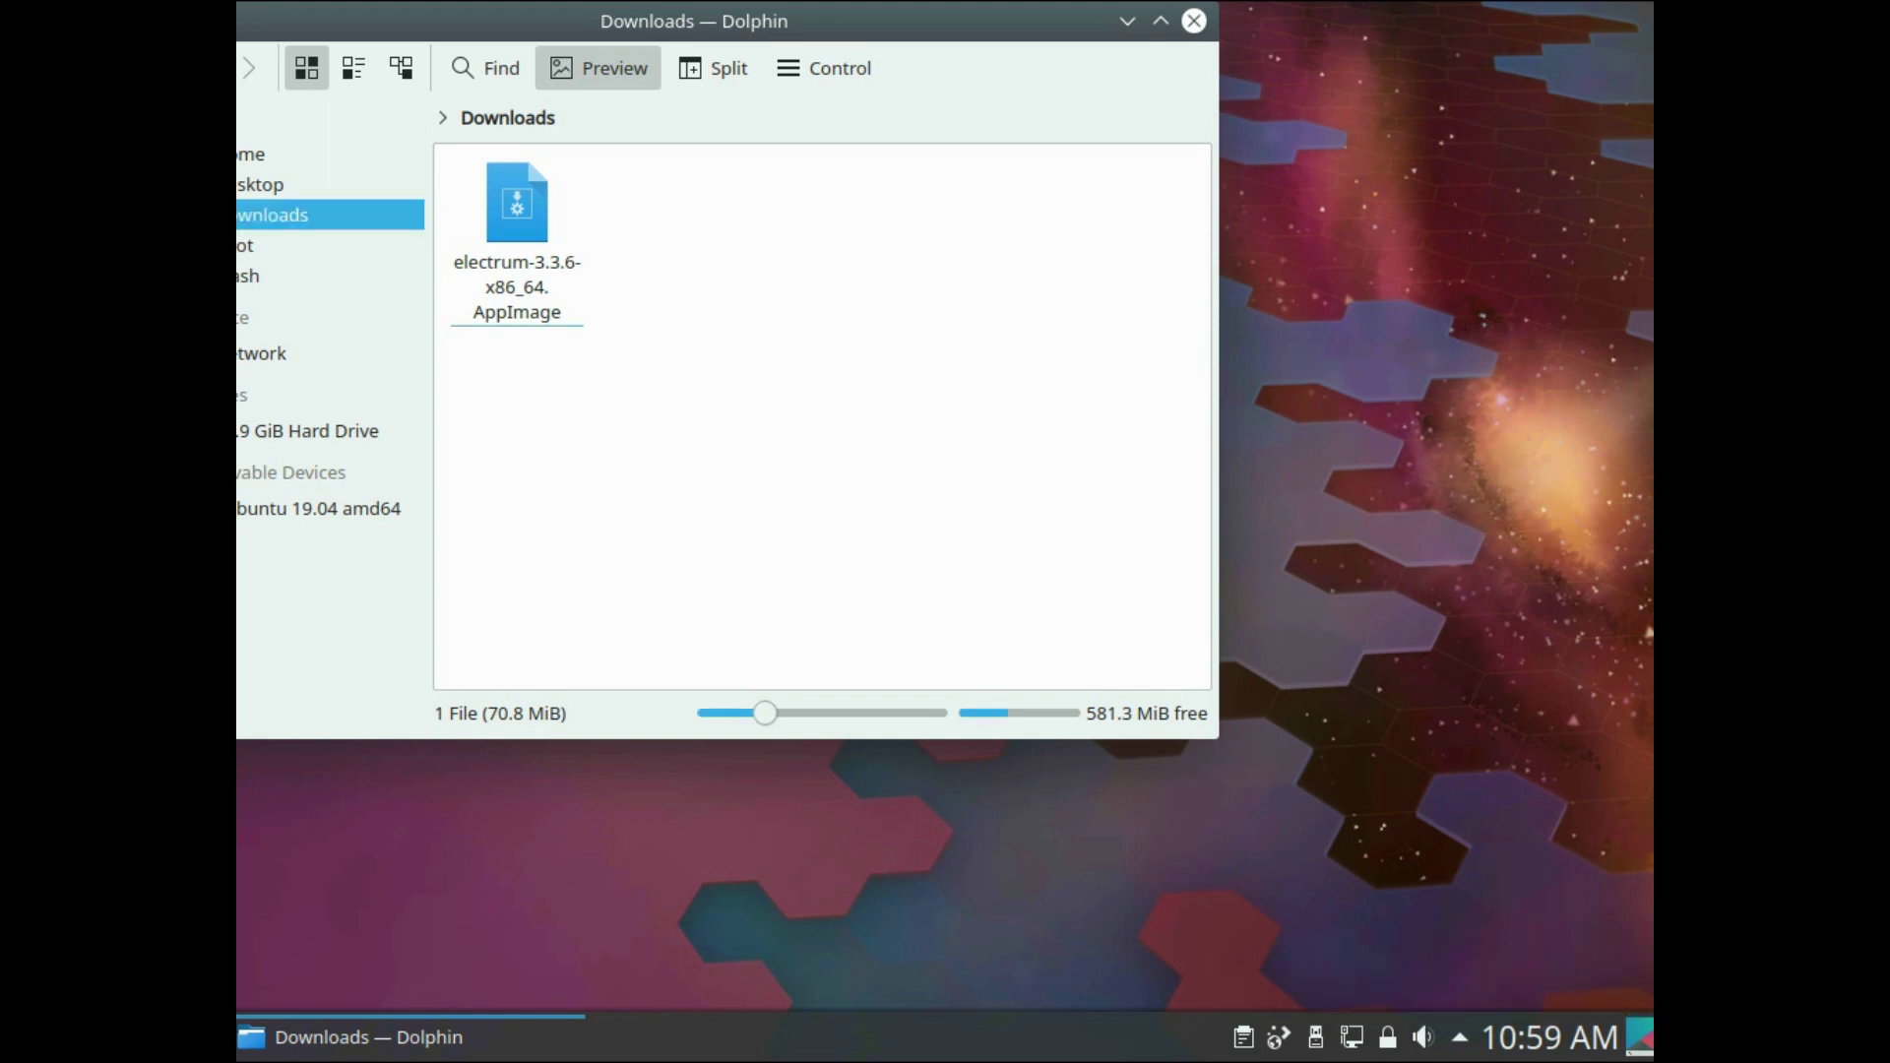
left_click(1352, 1037)
mouse_move(1260, 672)
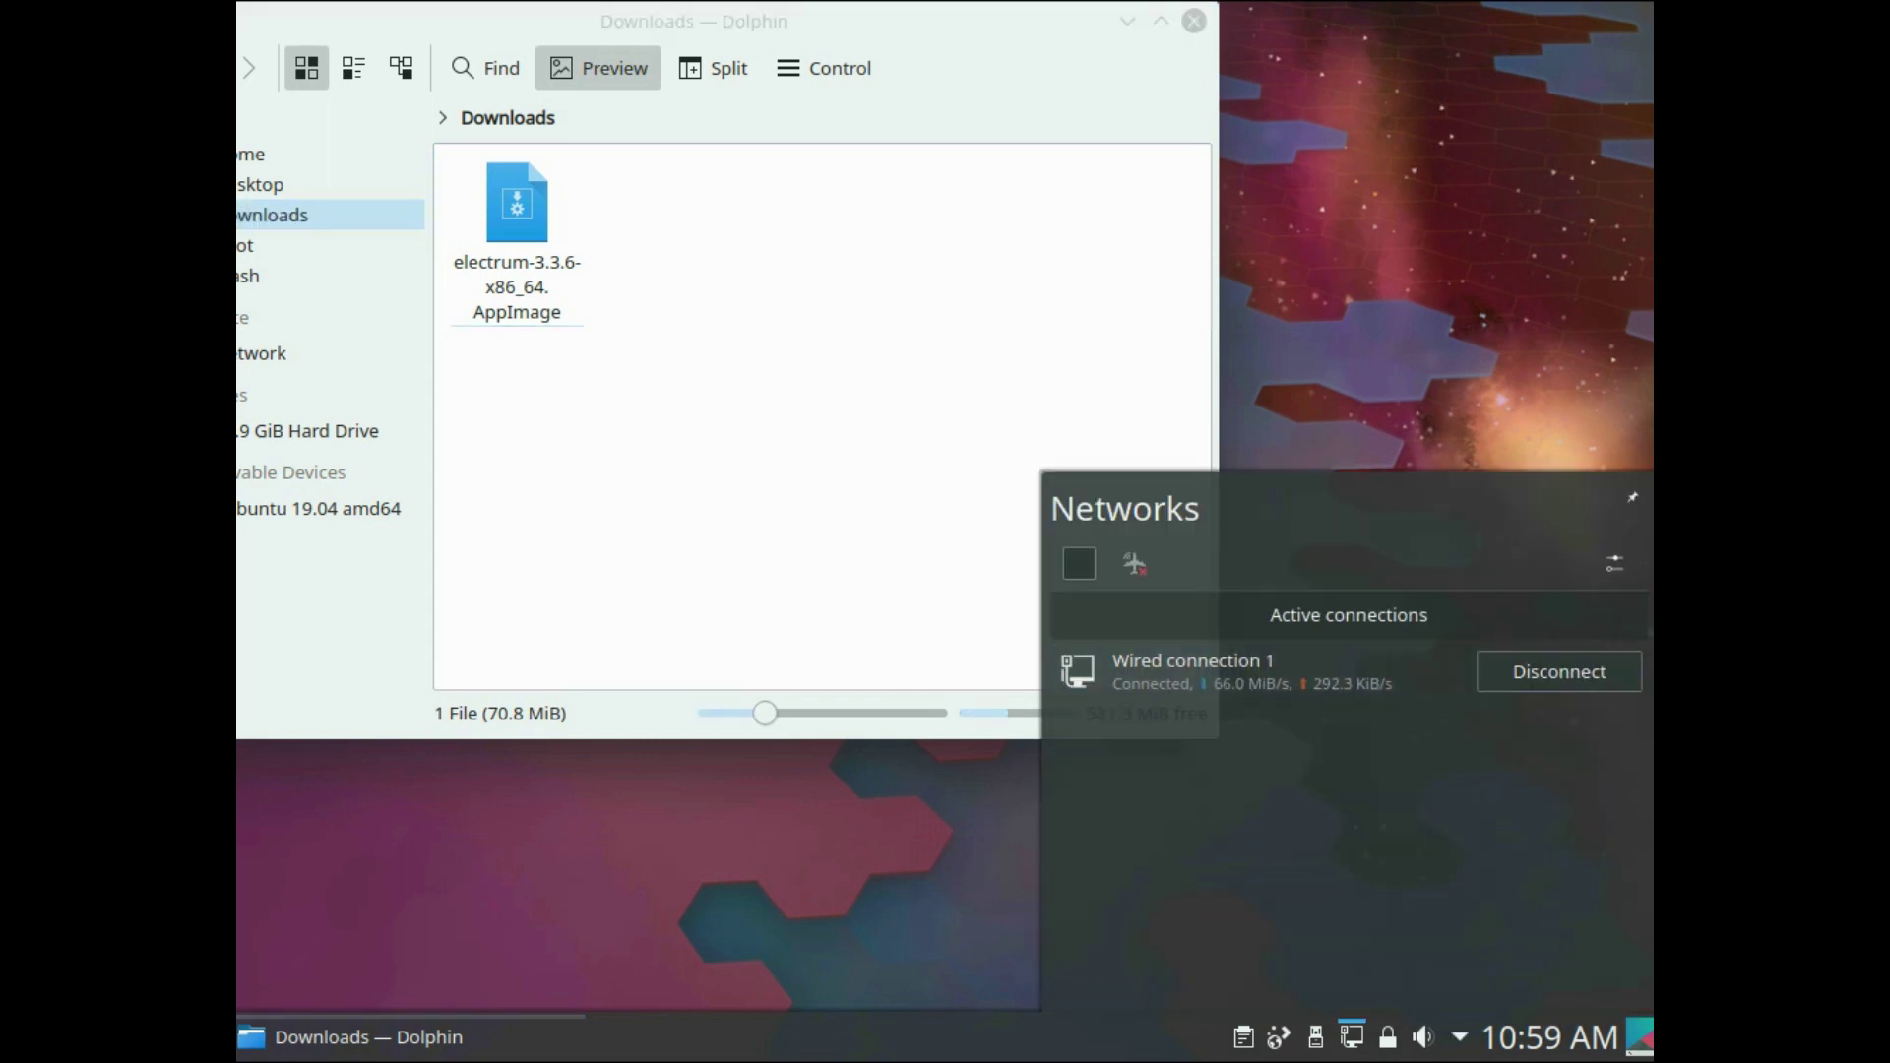
left_click(1560, 672)
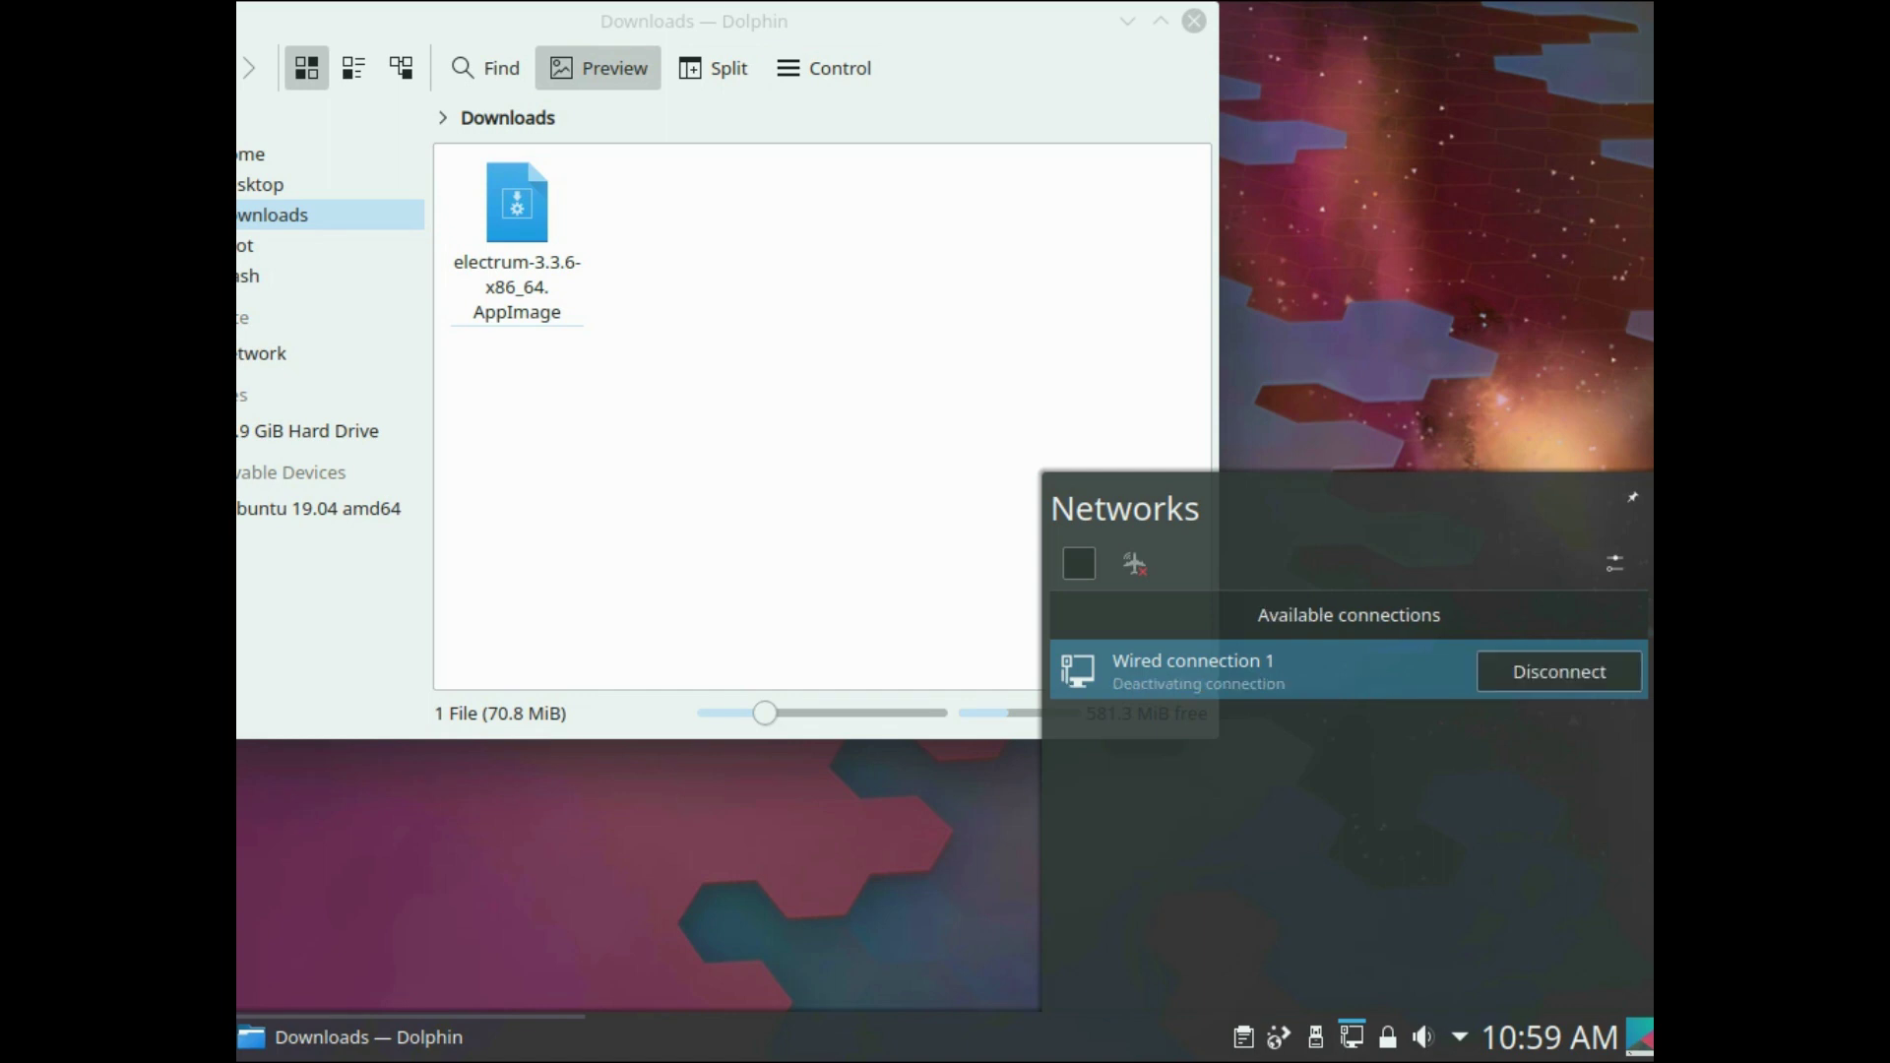
key("Escape")
left_click_drag(886, 21, 1388, 88)
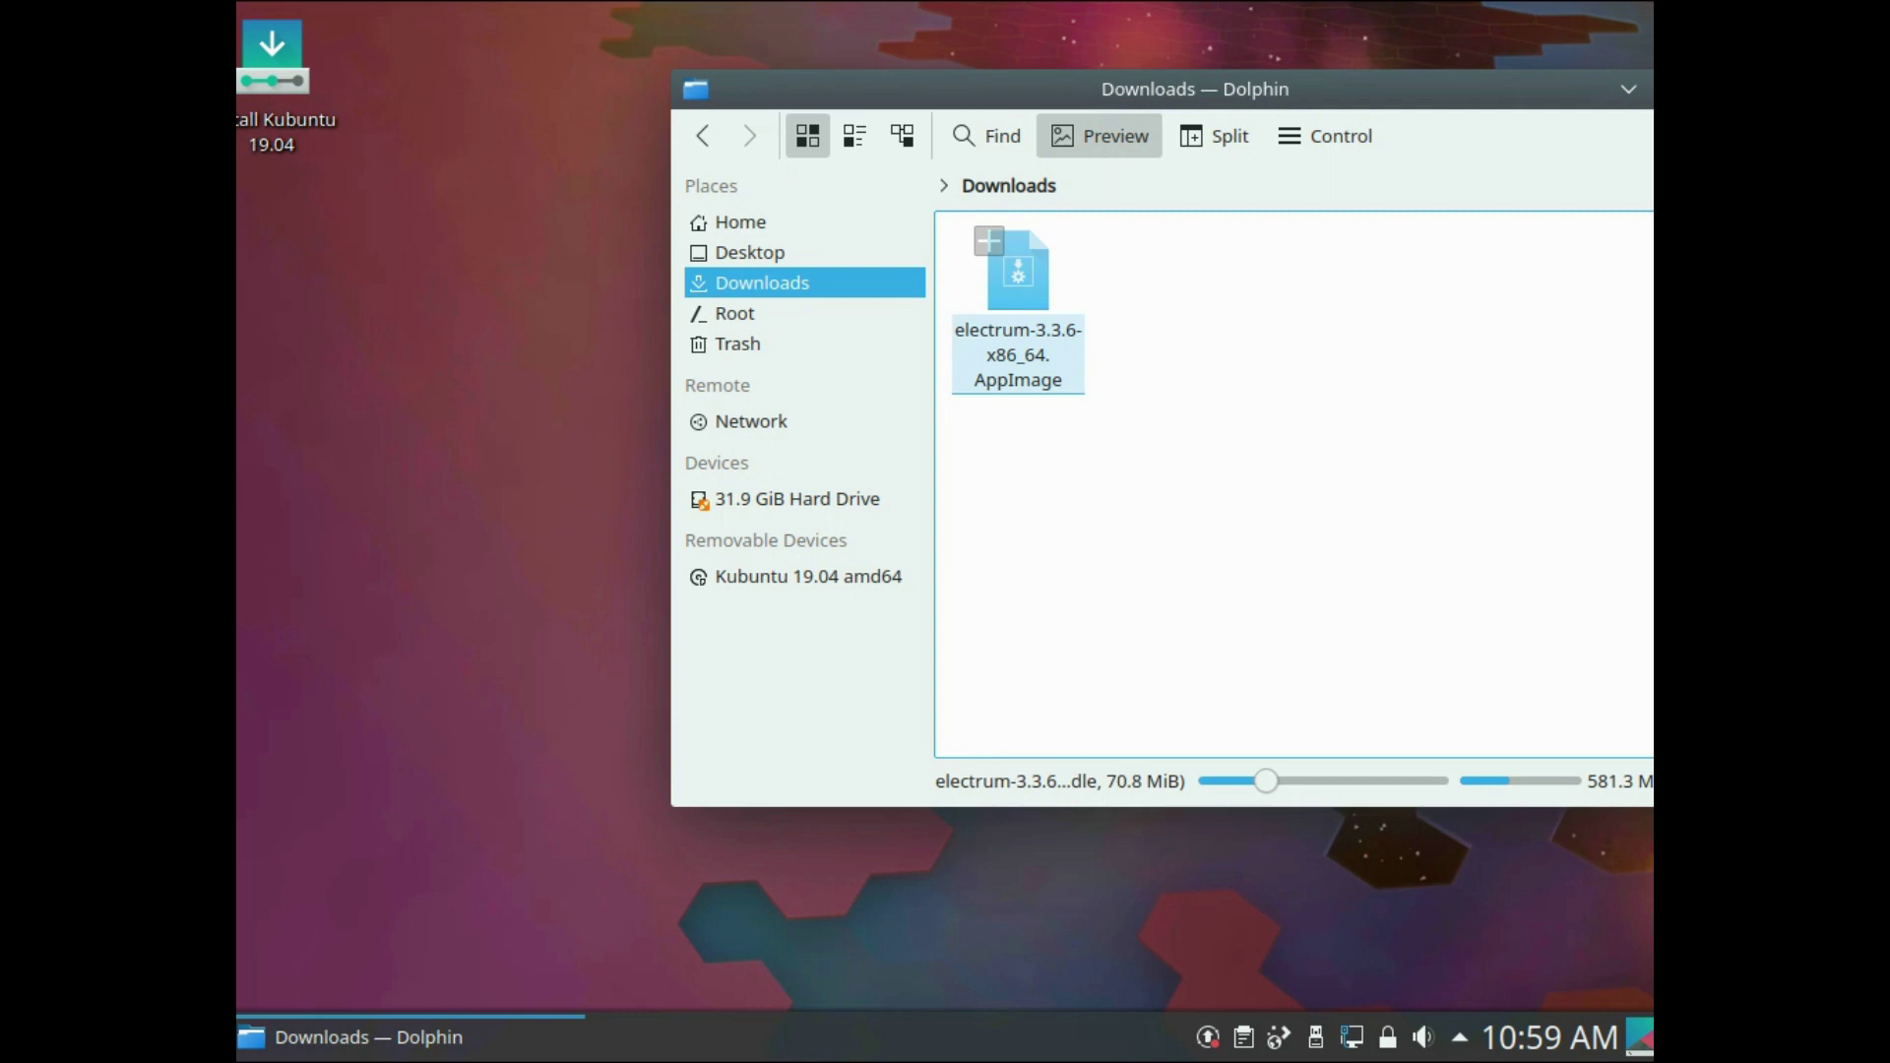
- Tick Is executable in the electrum AppImage's Permissions properties and confirm
right_click(1024, 329)
left_click(1102, 725)
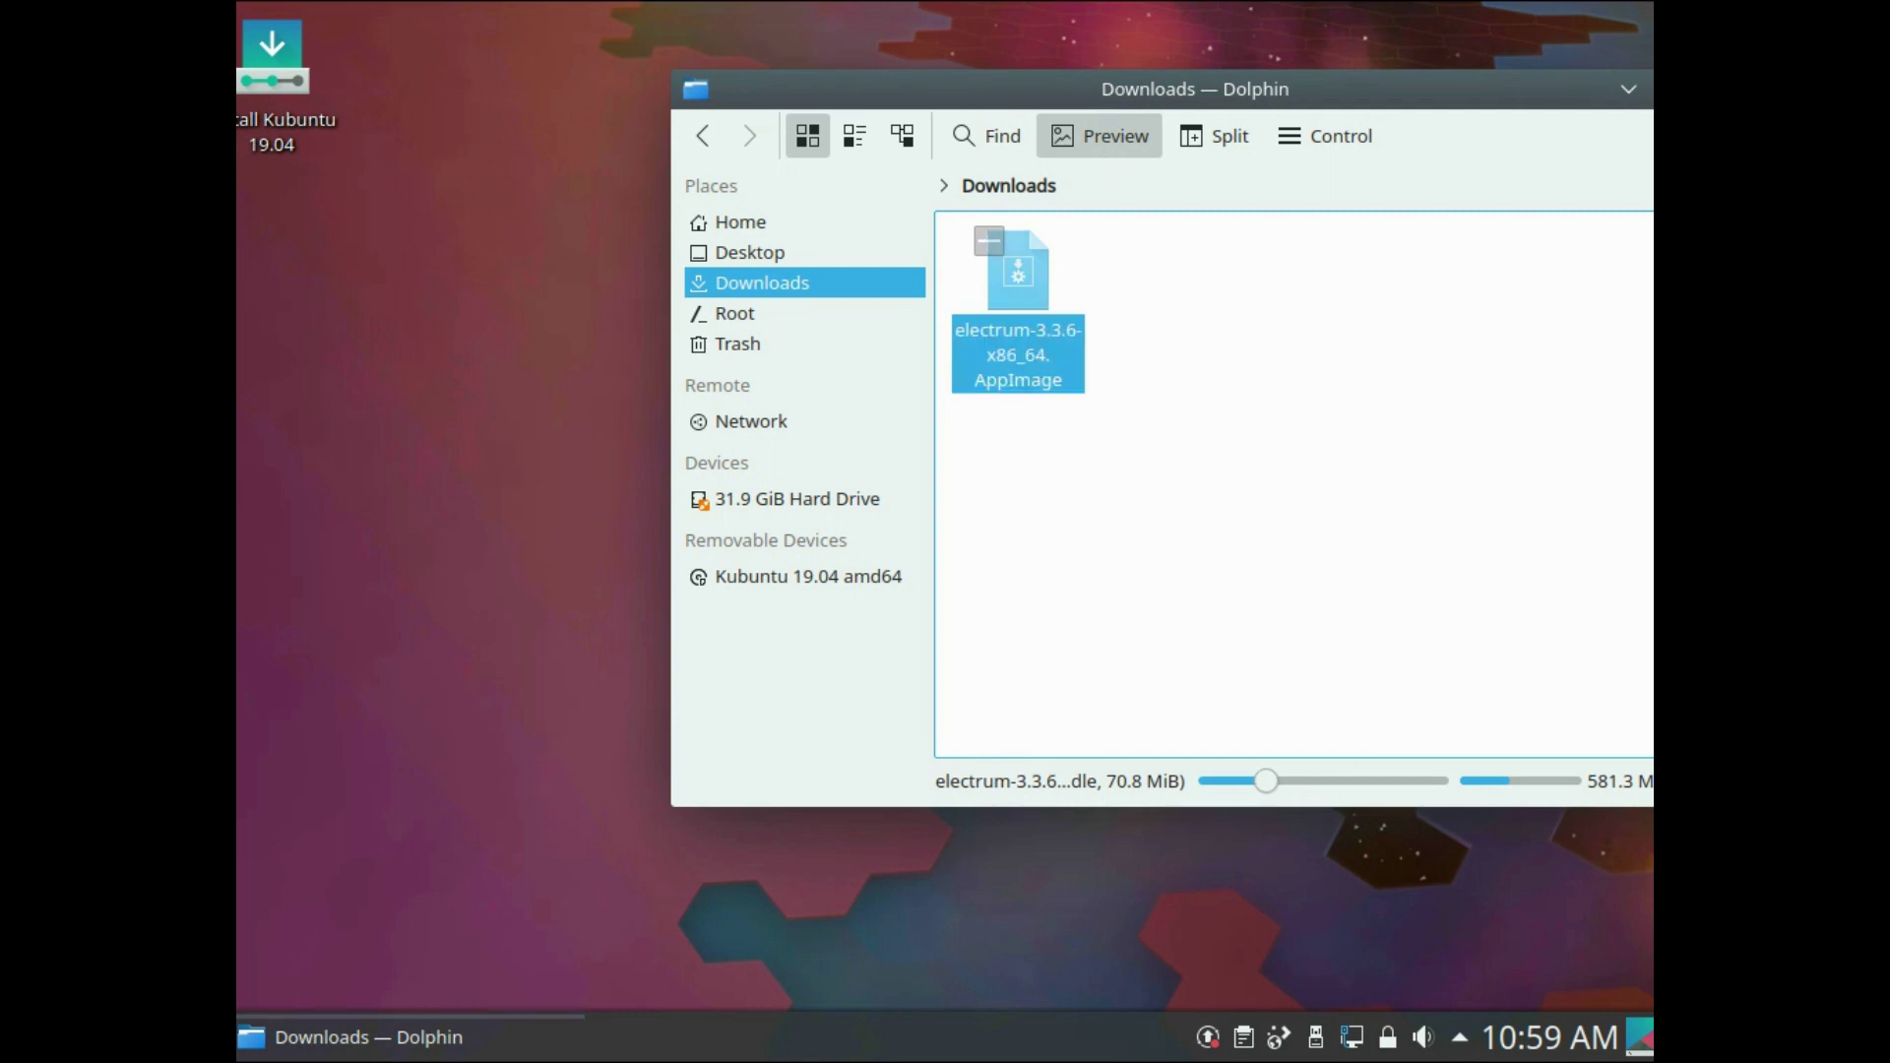
left_click(1119, 129)
left_click(1056, 413)
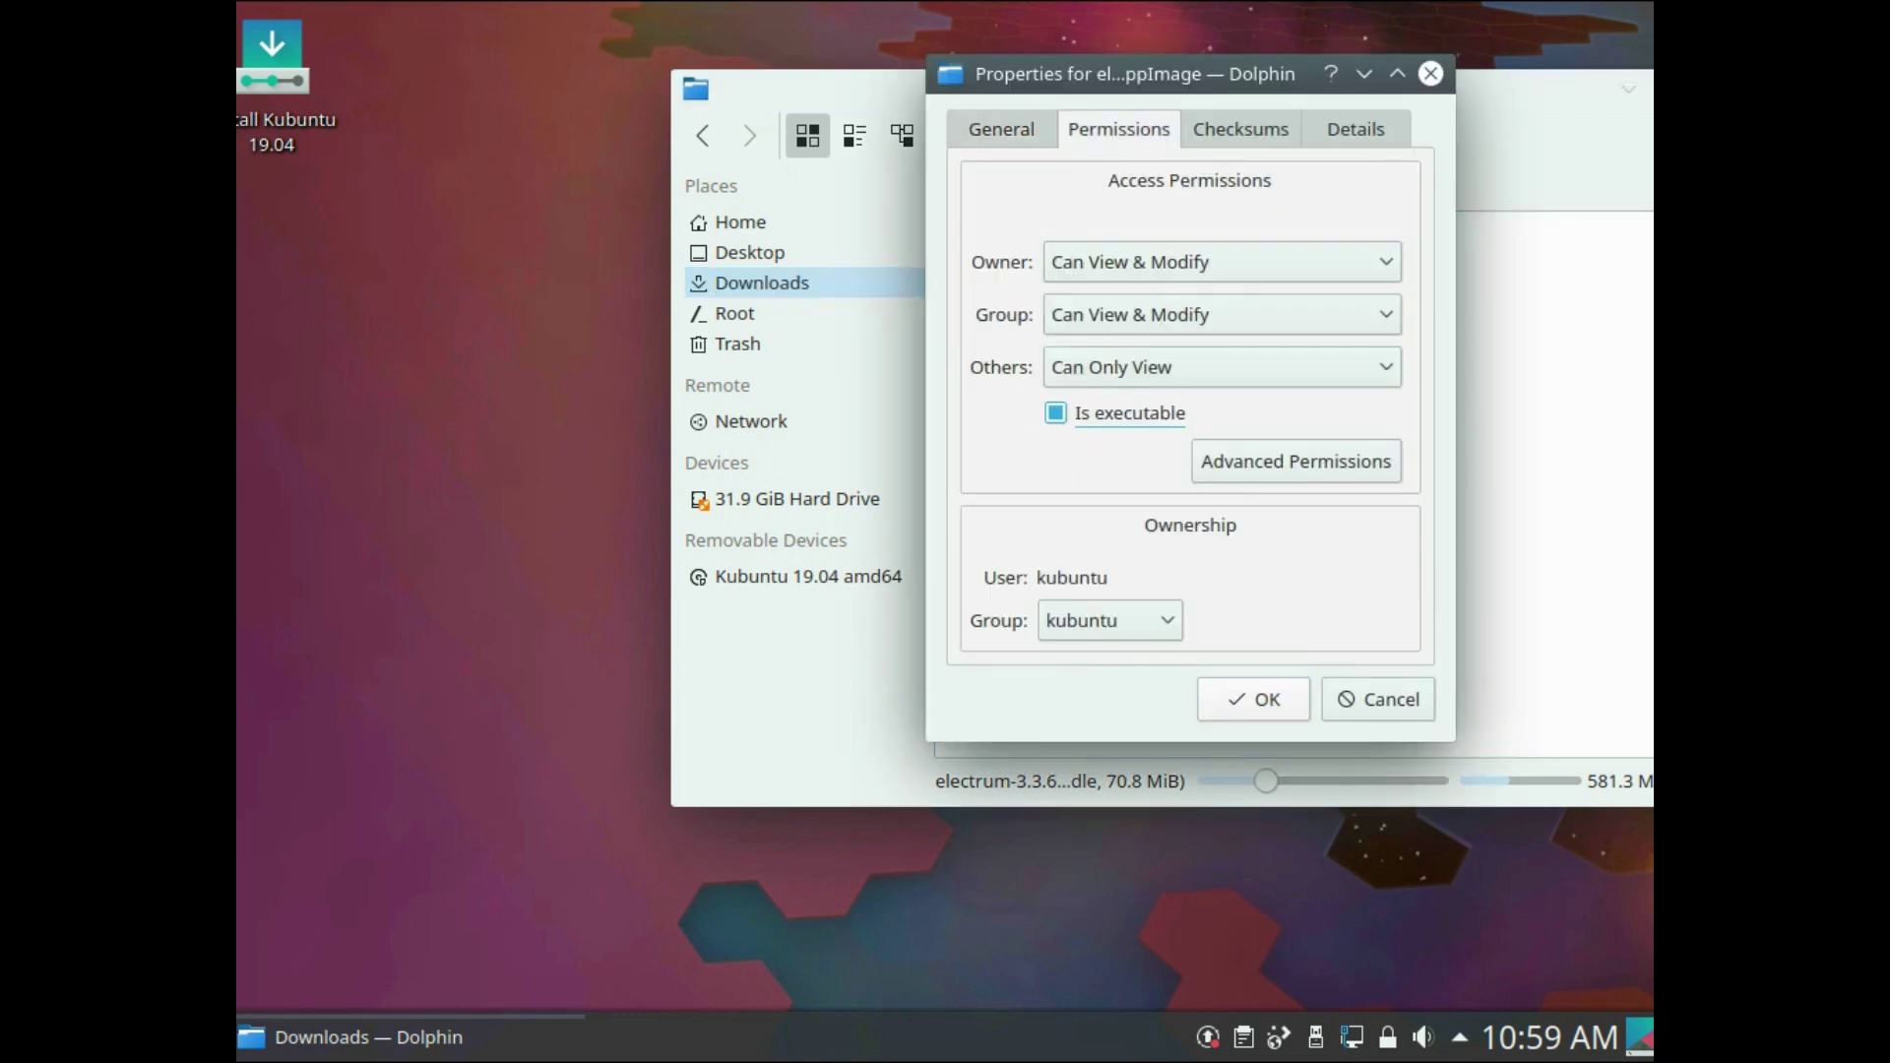
key("Return")
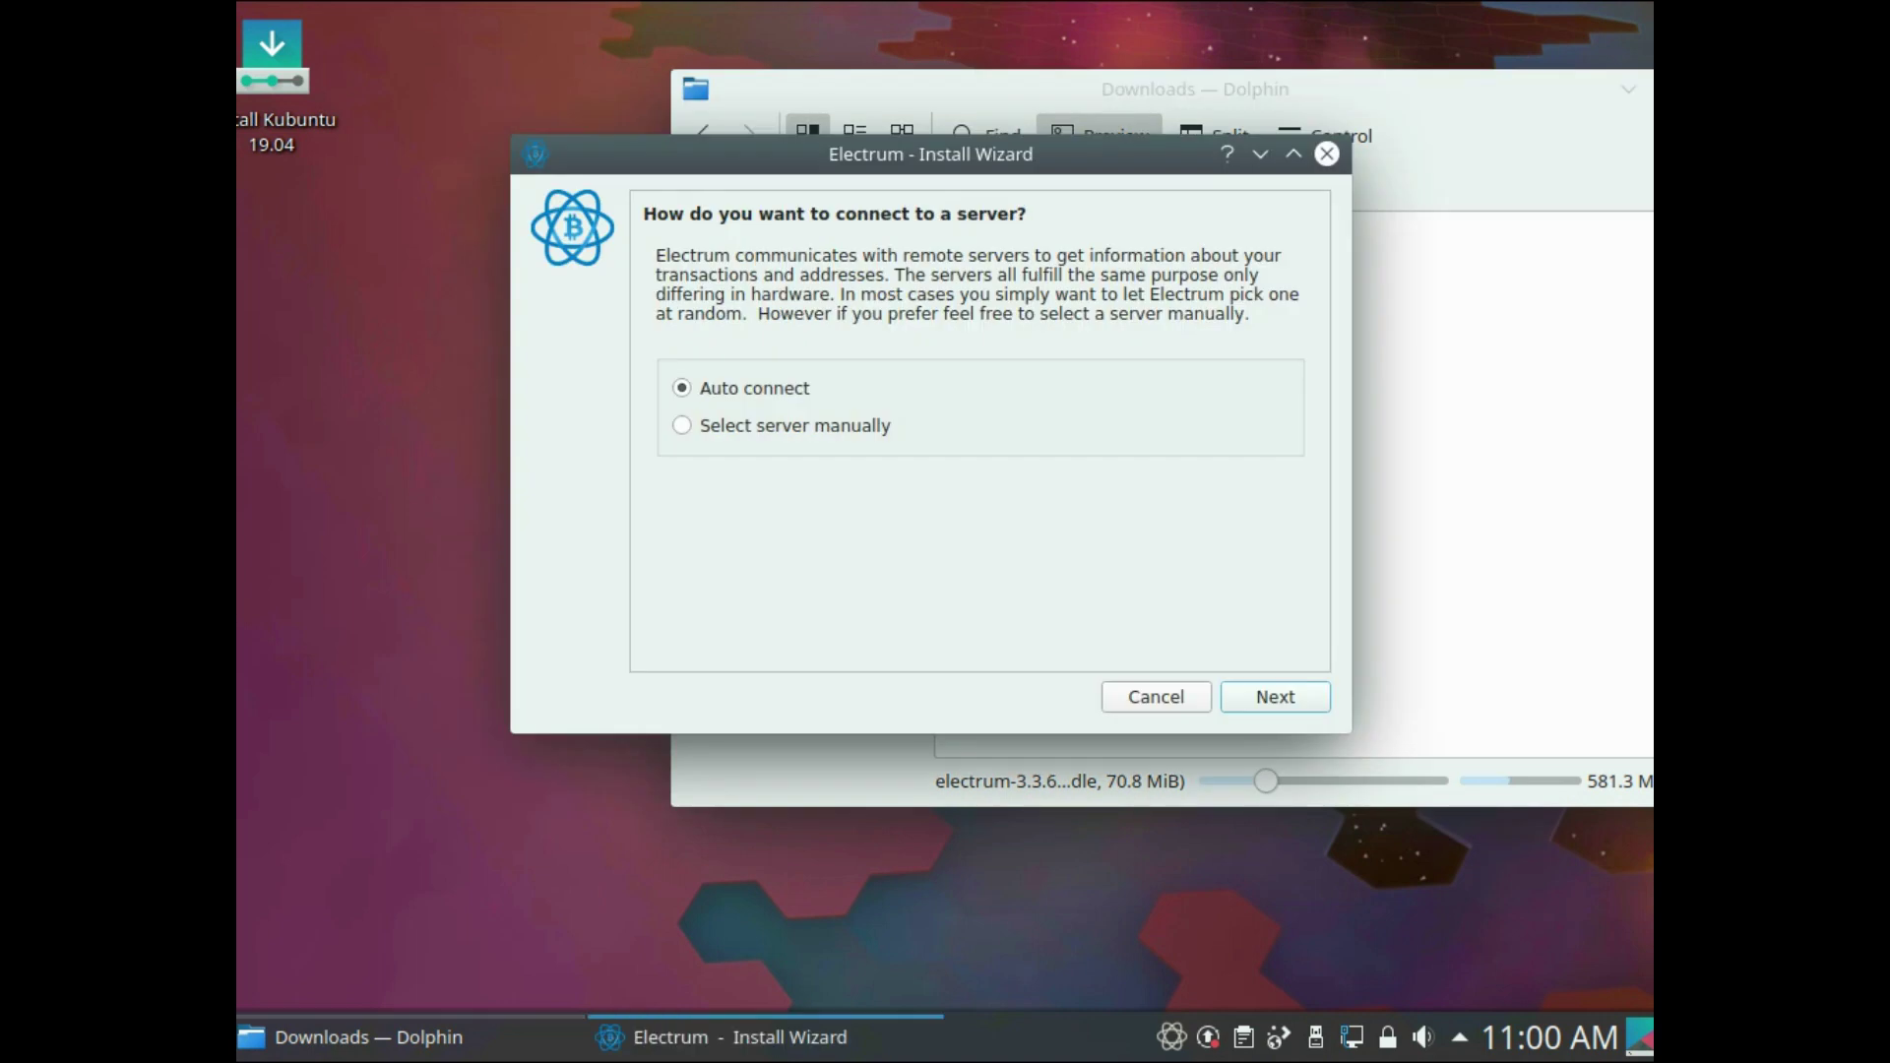
- Keep automatic server connection and name the new wallet multi1
key("Return")
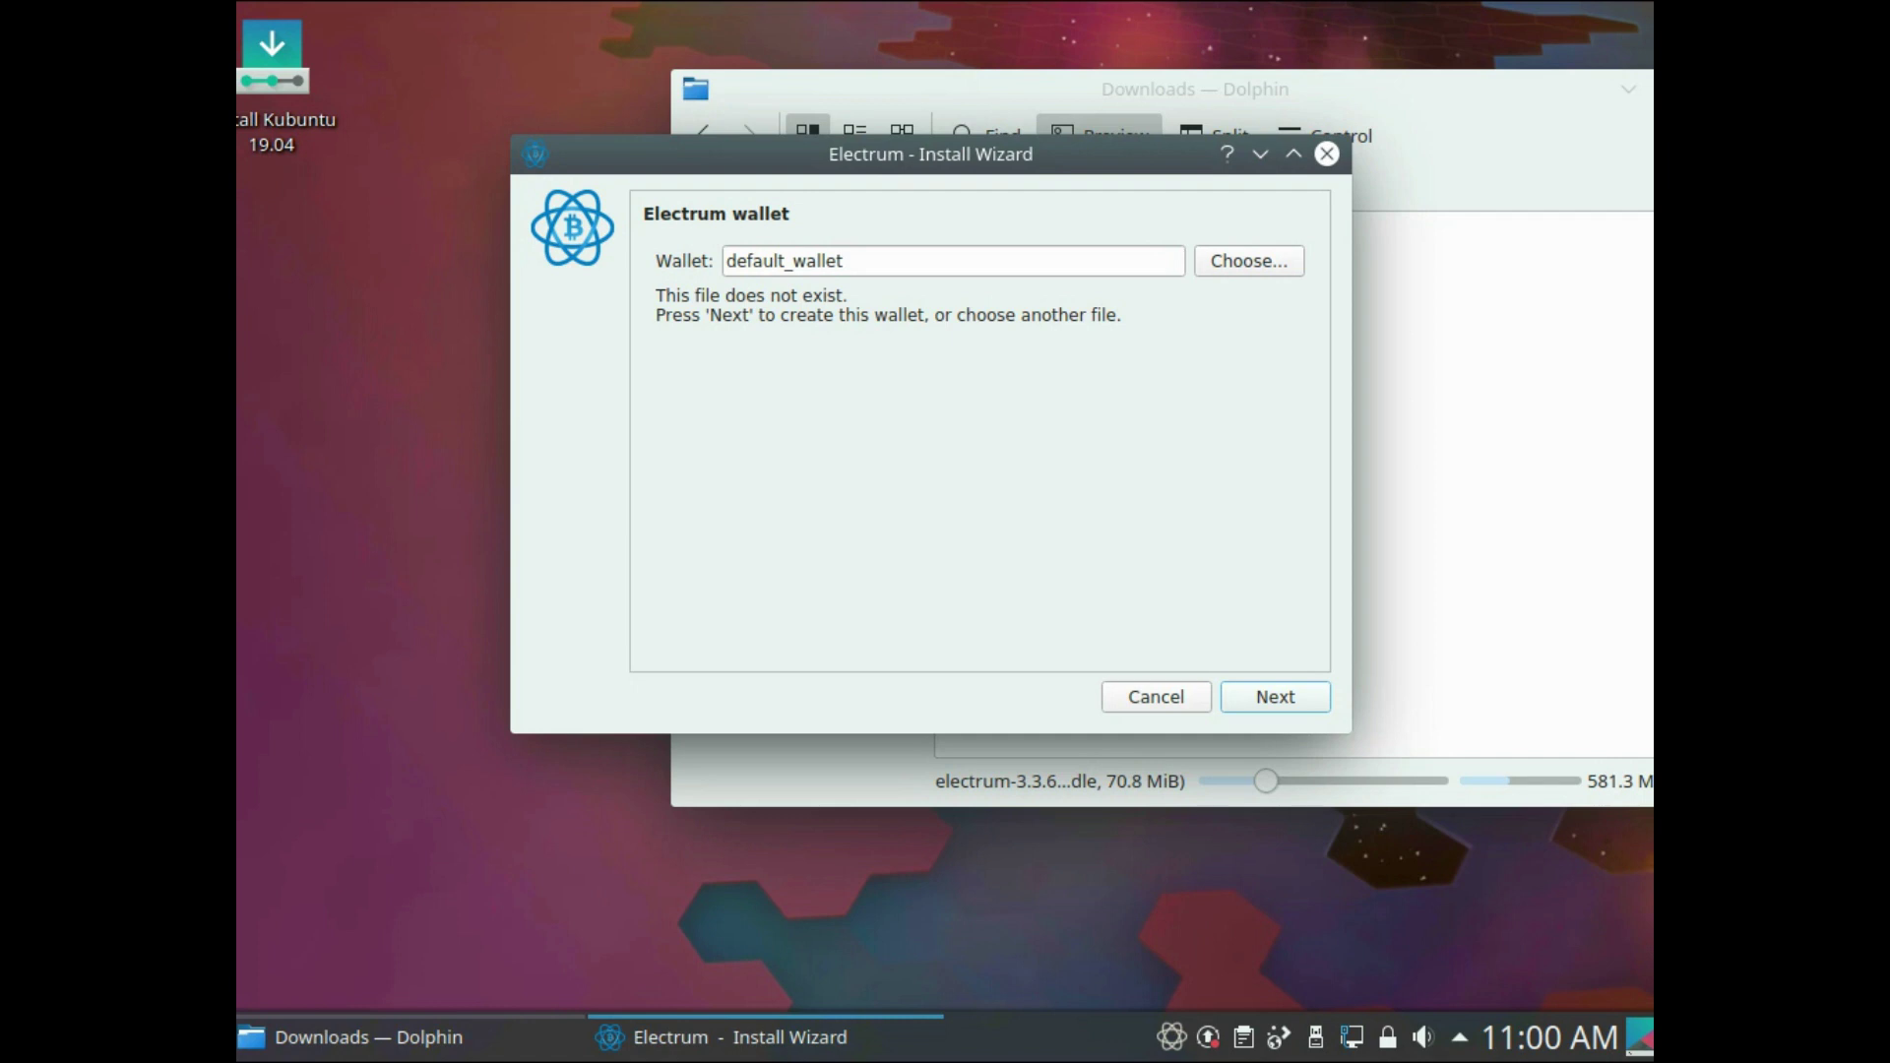
key("Tab")
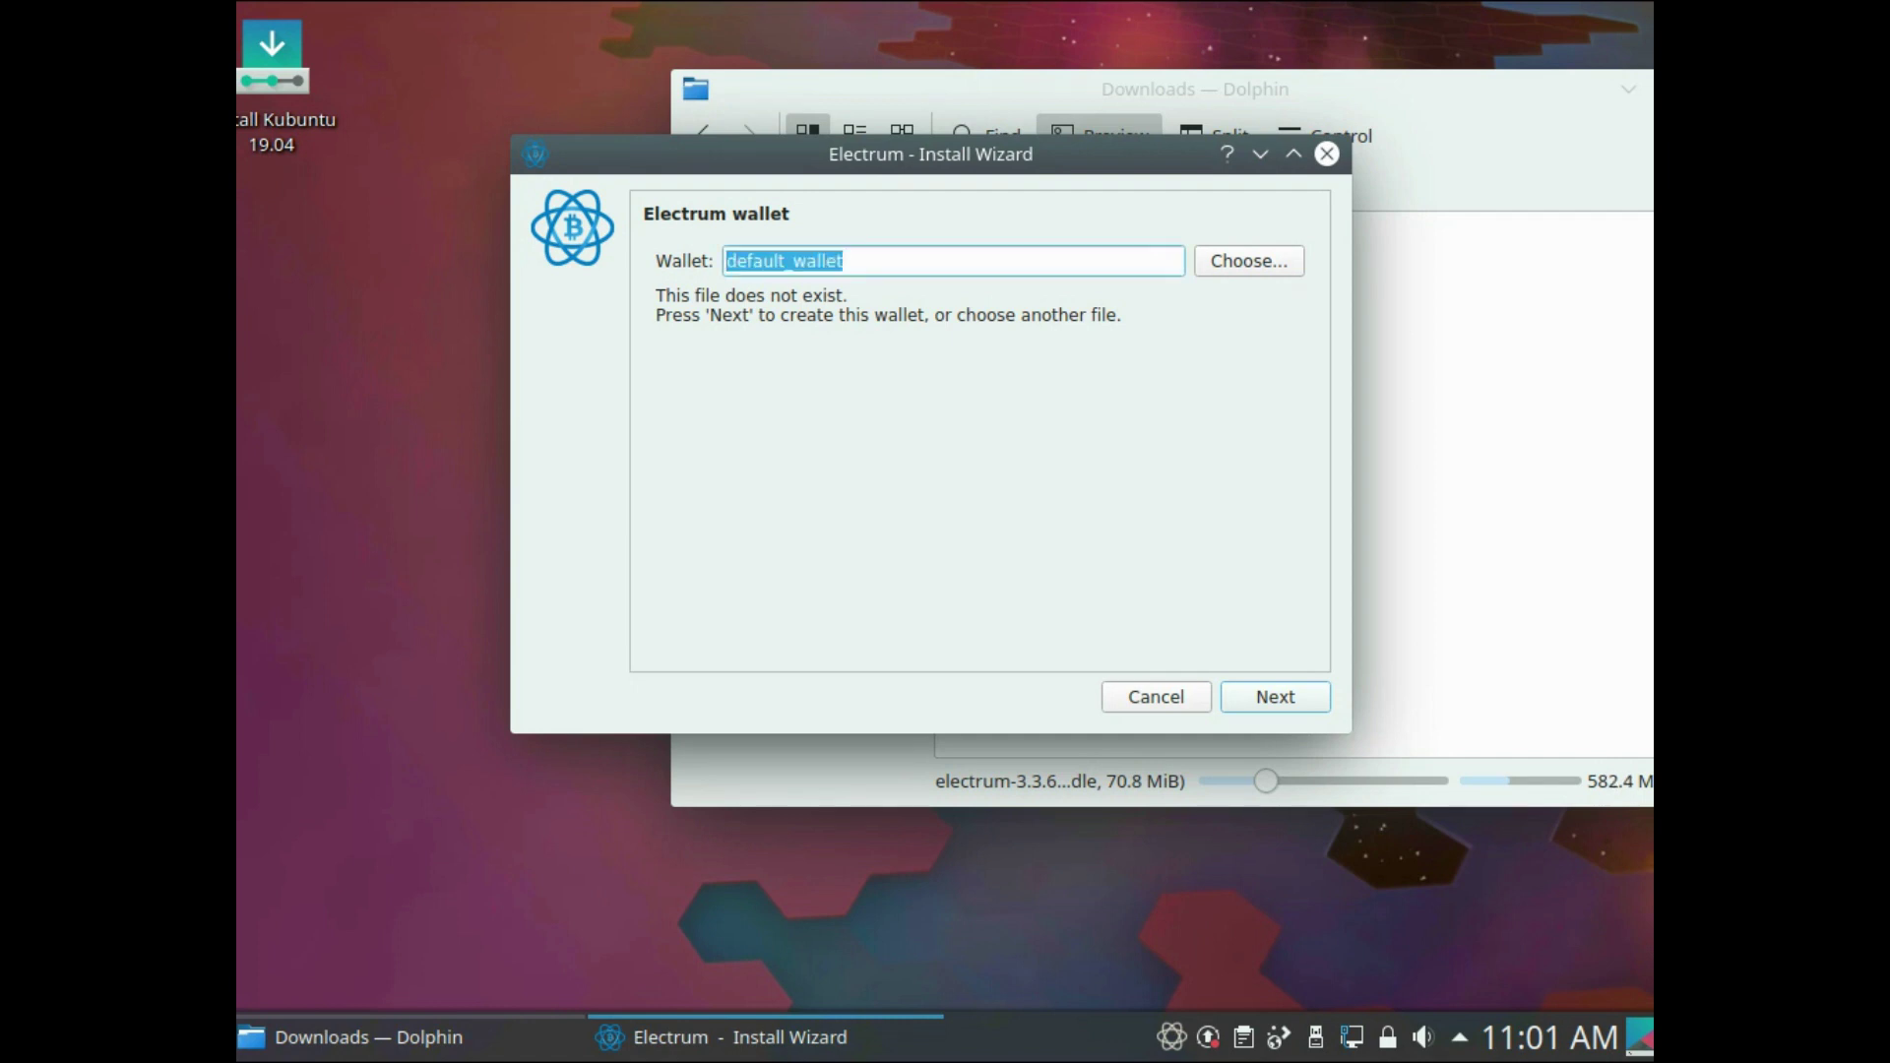
type("multi1")
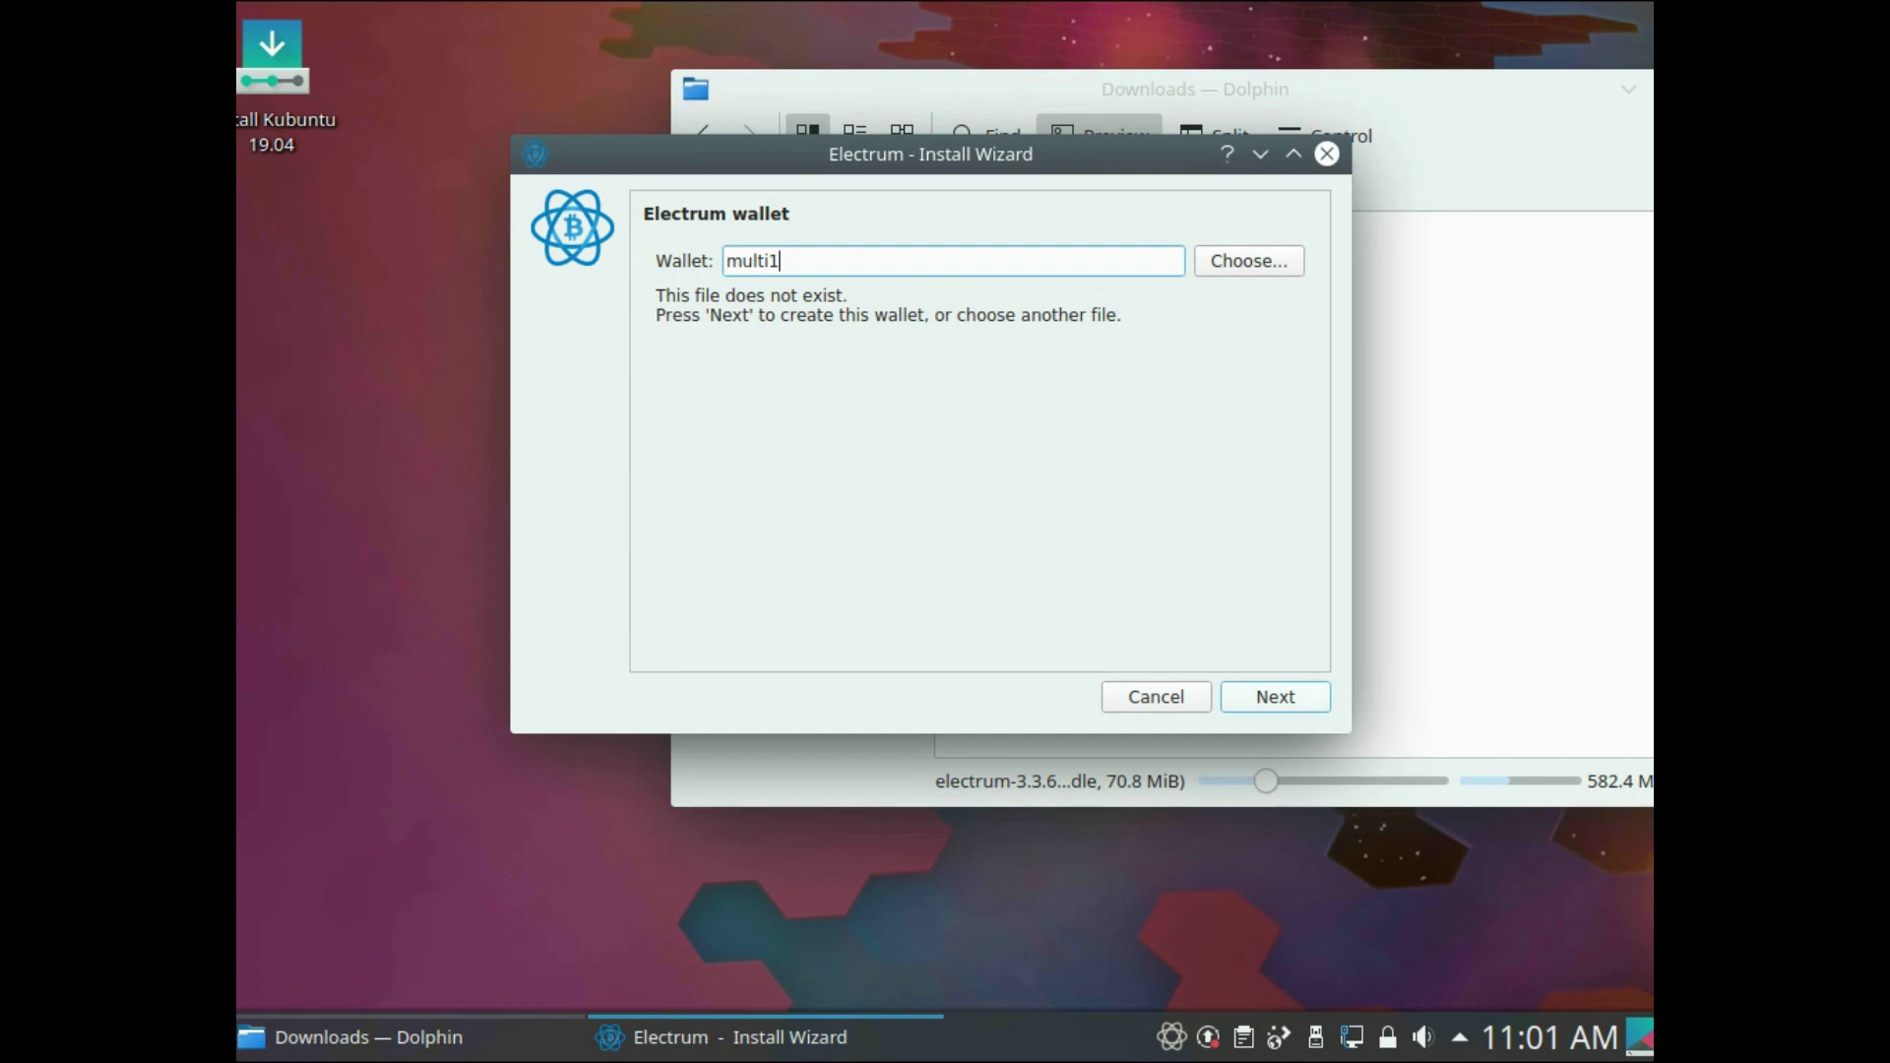
key("Return")
- Choose a 2-of-3 multi-signature wallet and create a new seed for the first cosigner
left_click(681, 375)
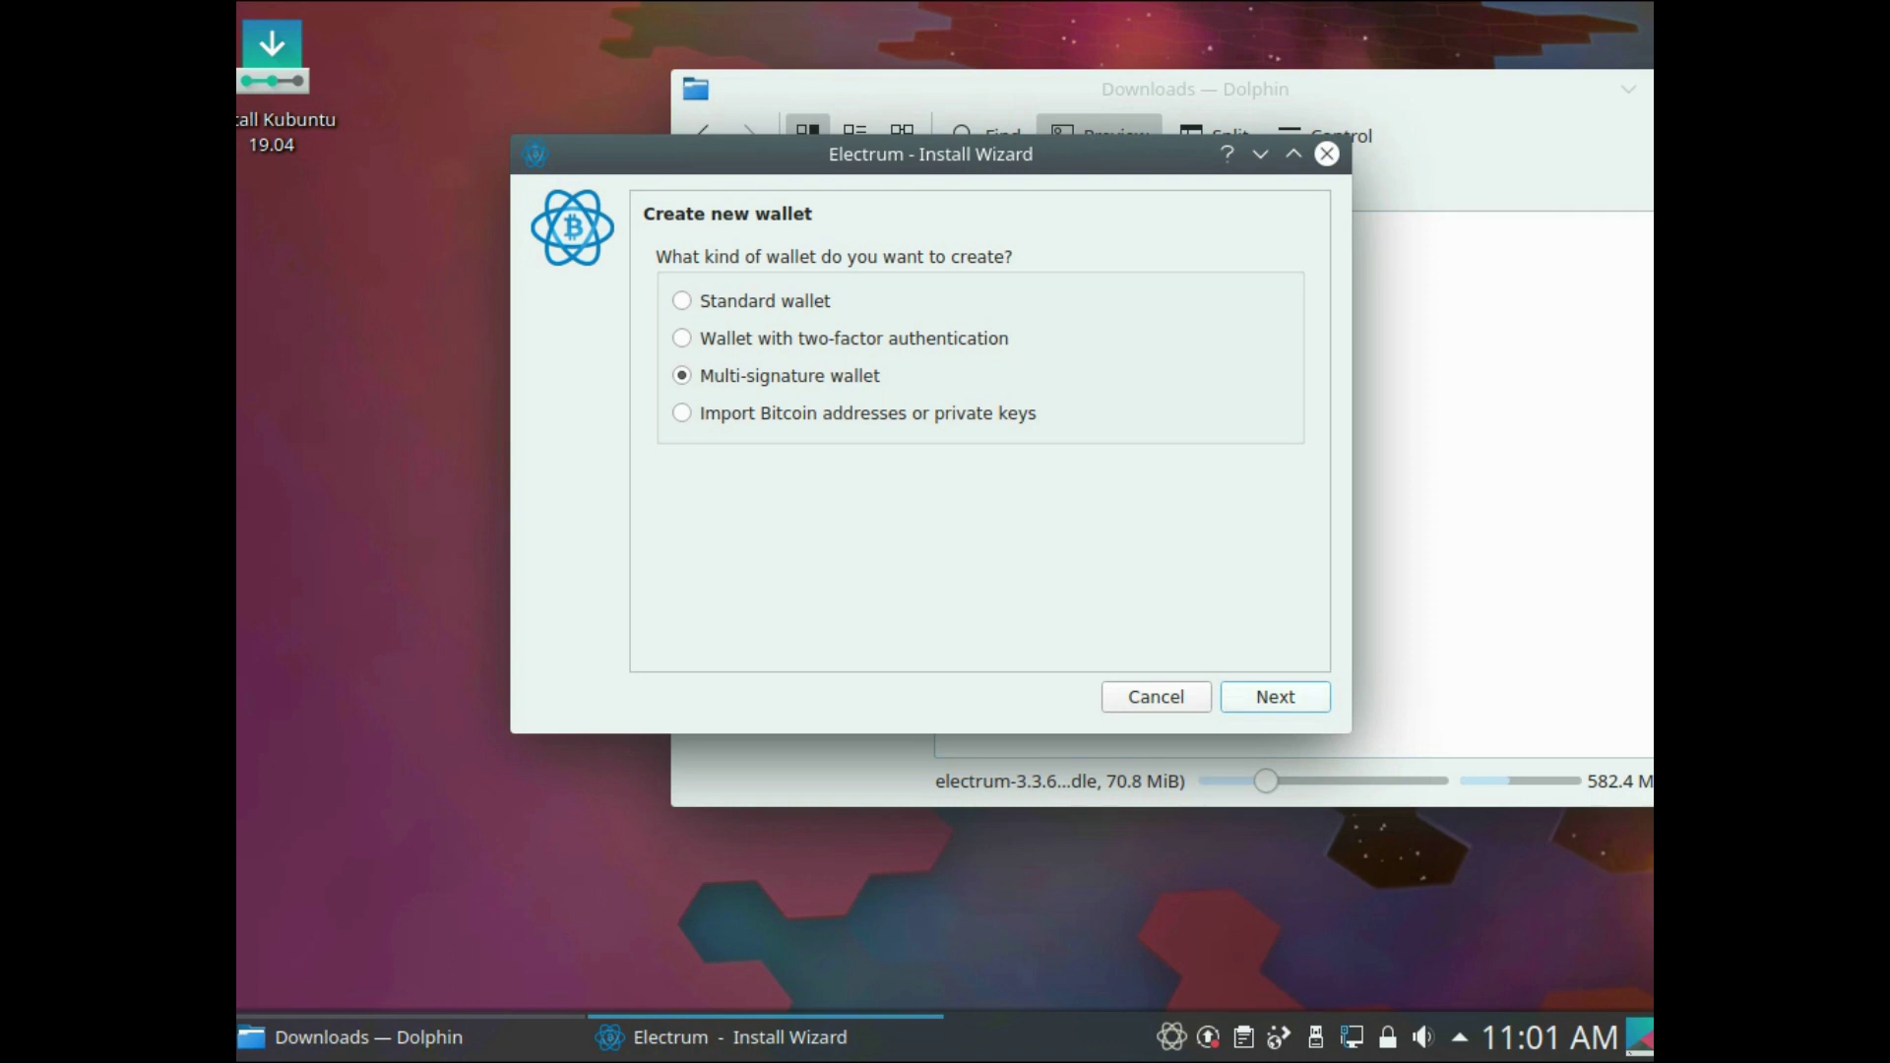
key("Return")
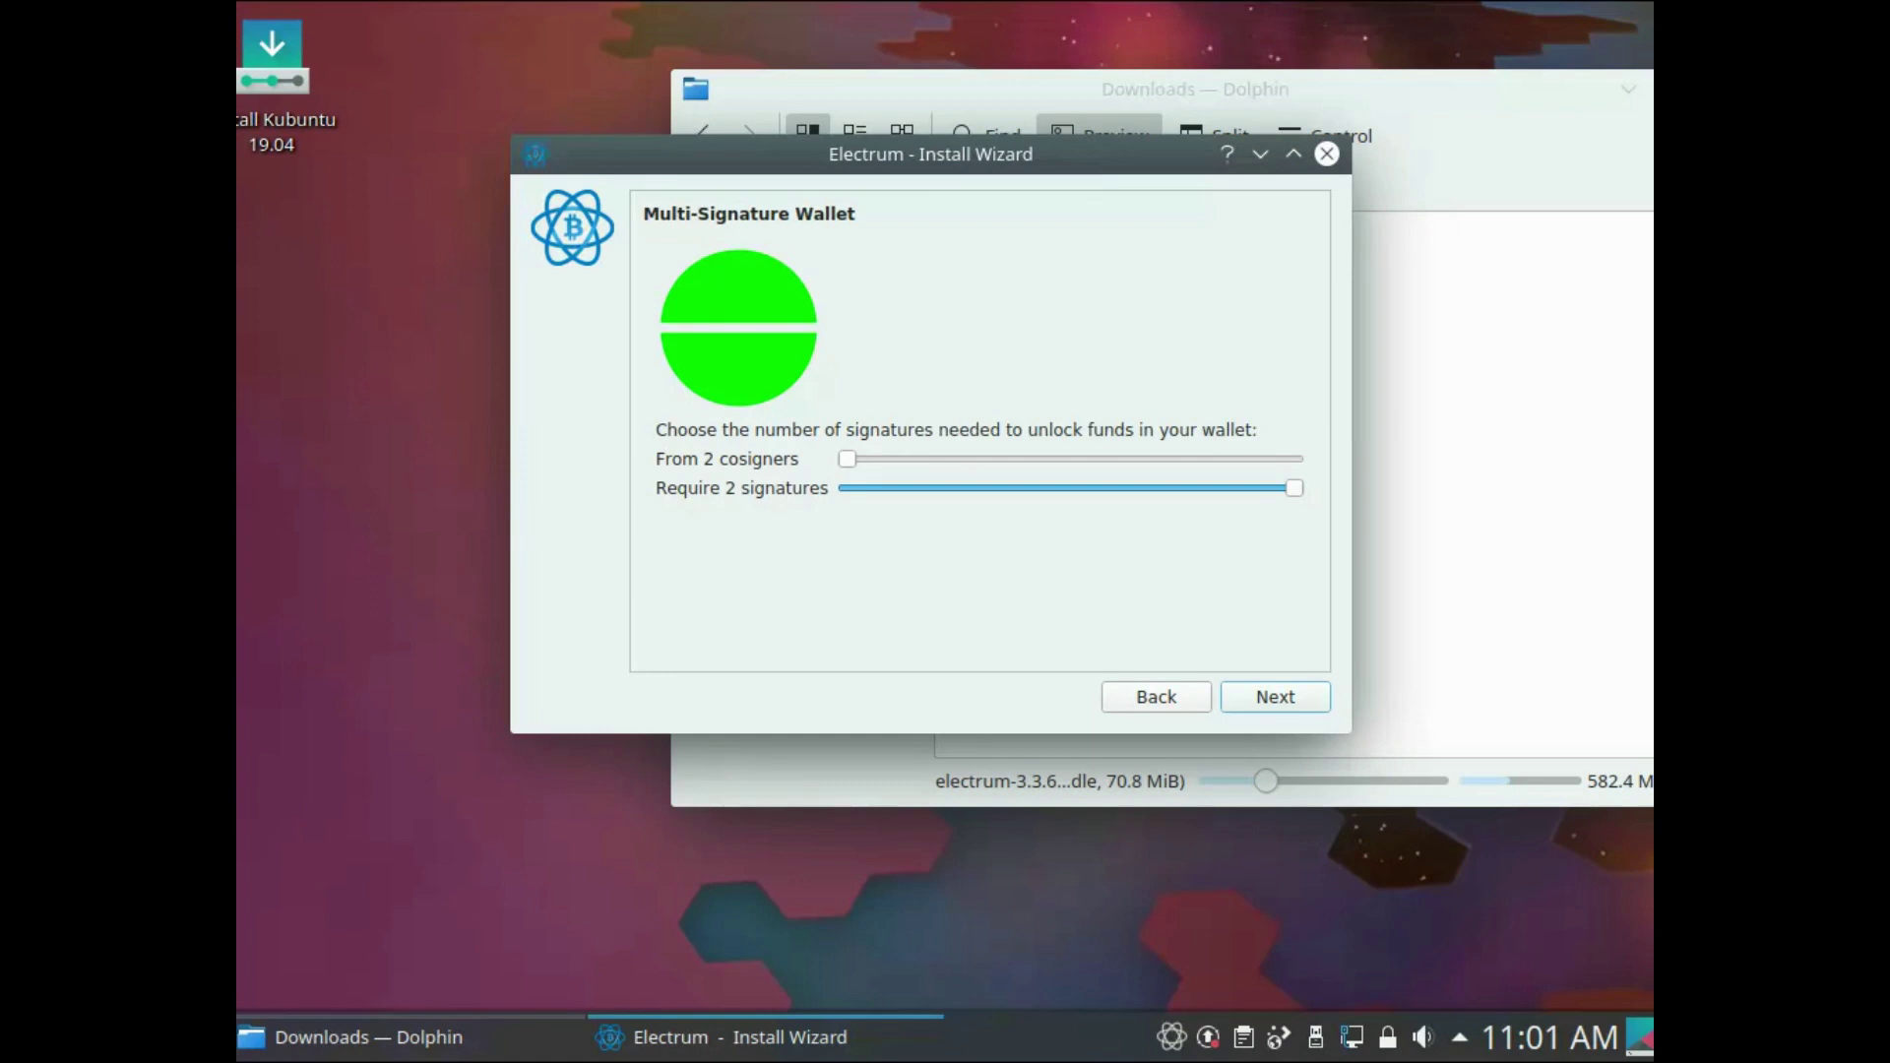
key("Right")
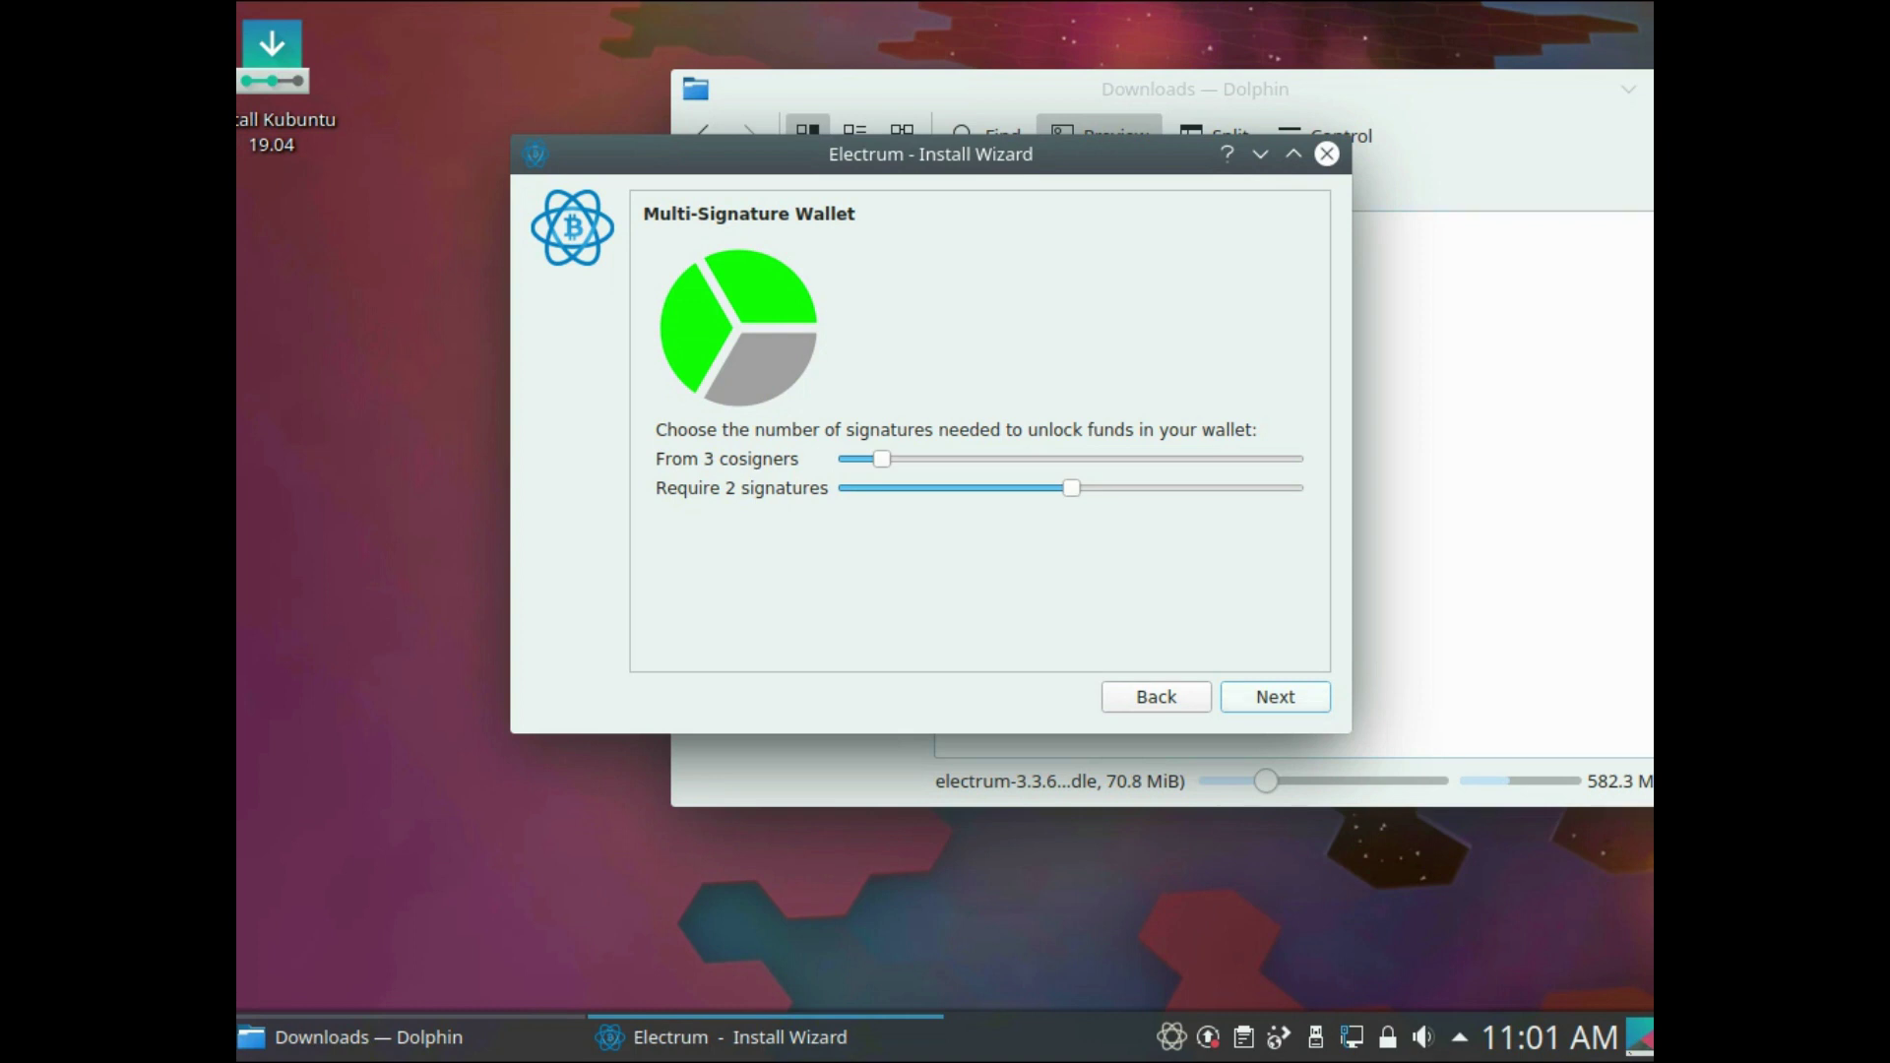
key("Return")
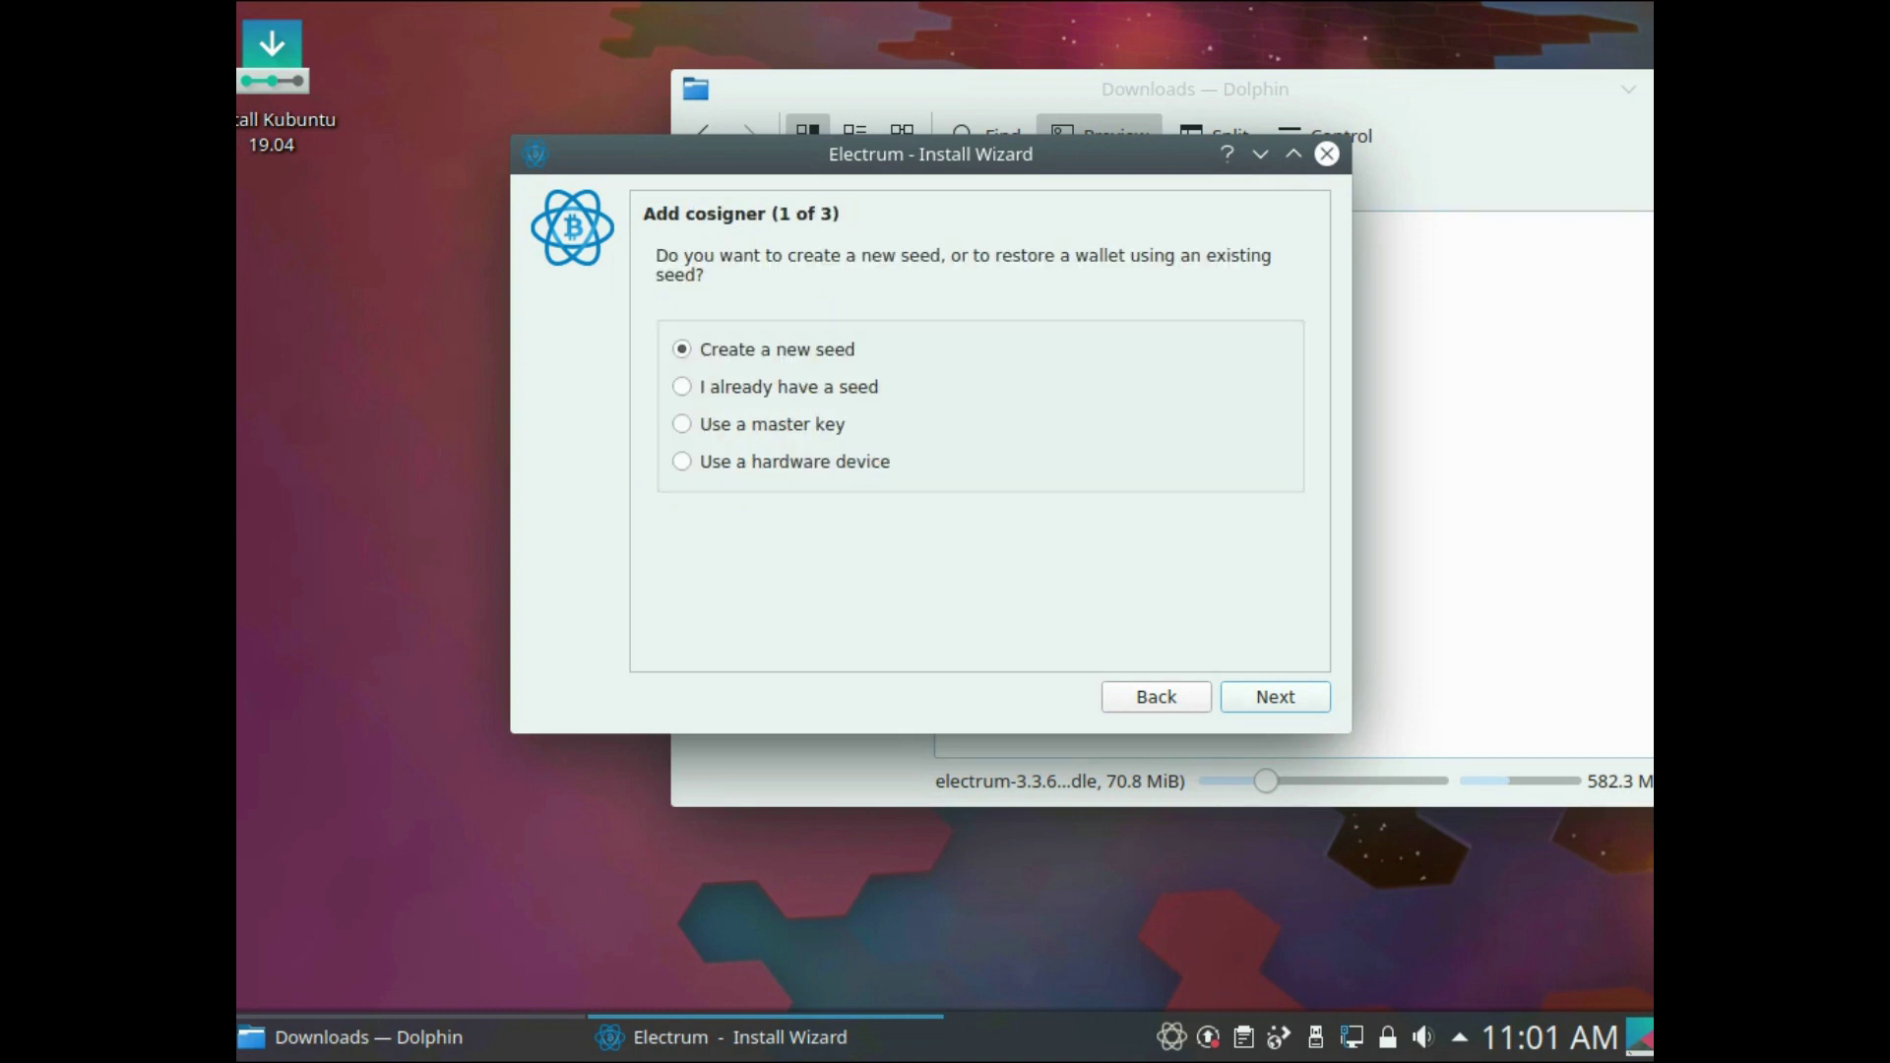
key("Return")
key("Return")
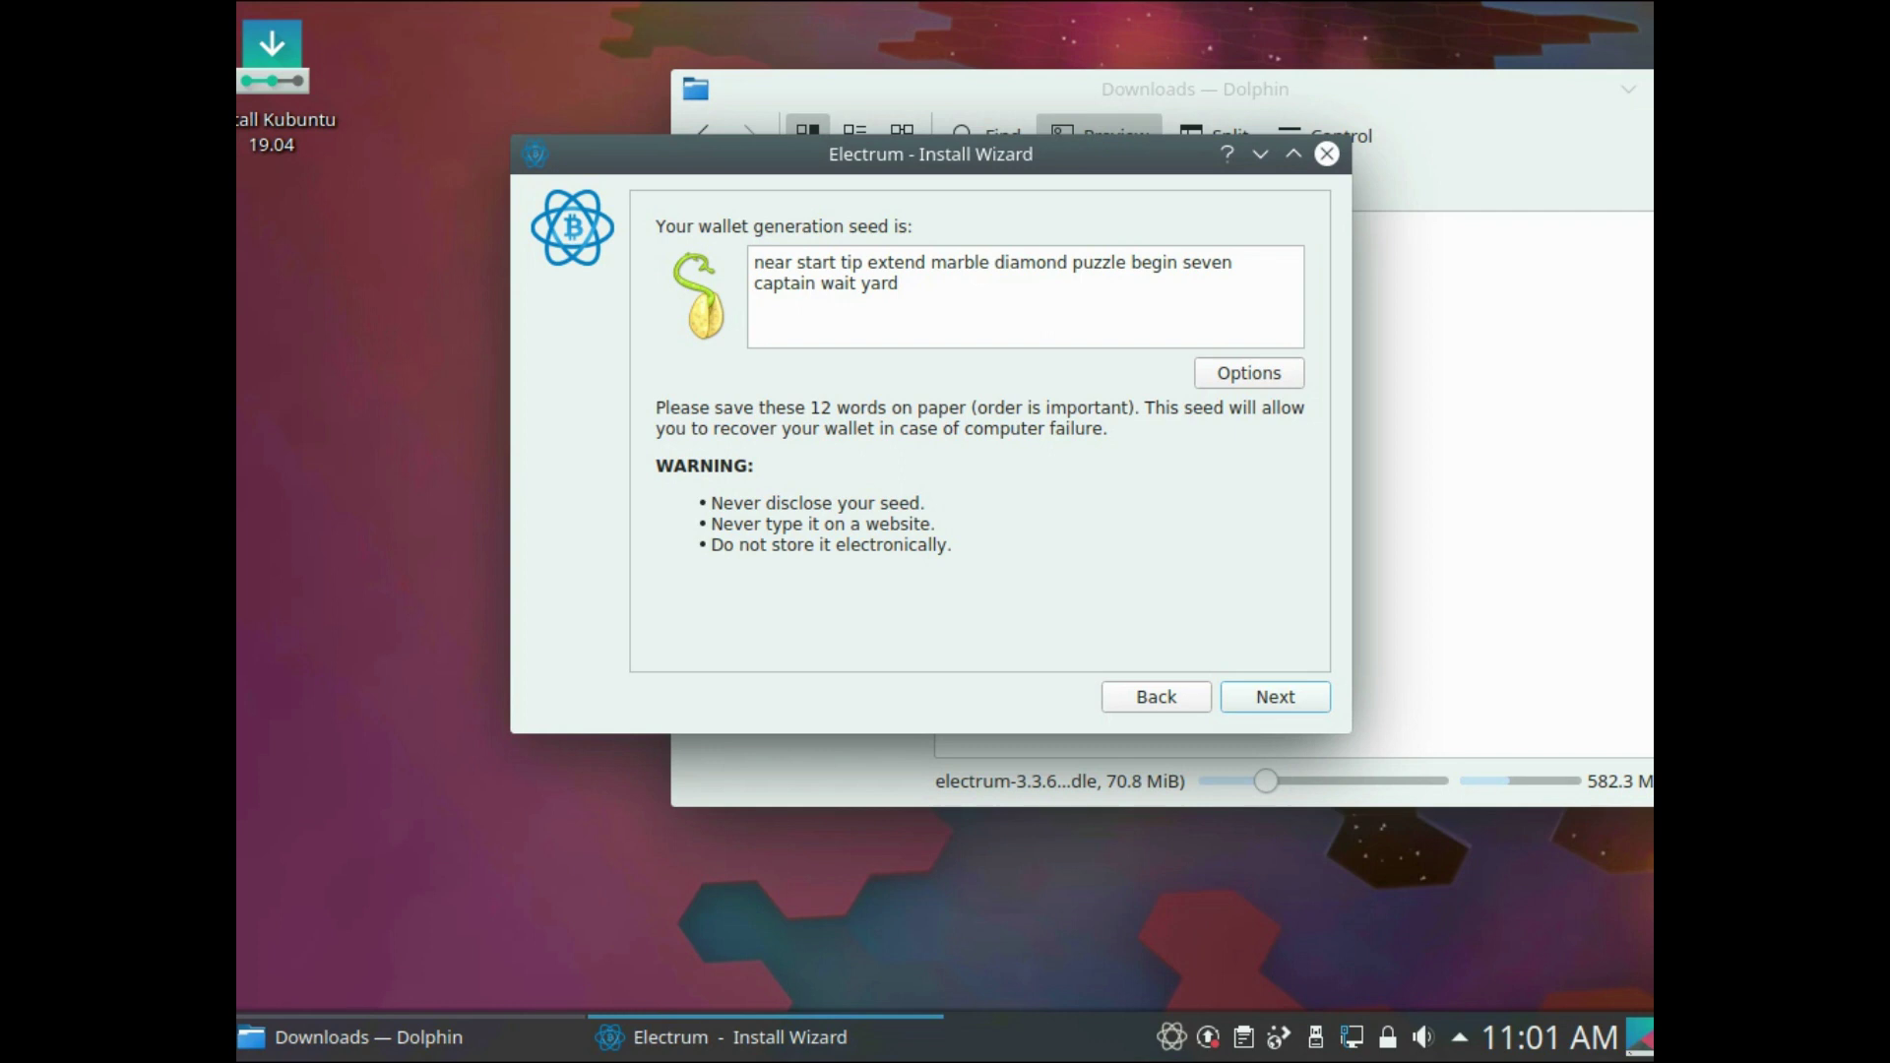
- Create a new text file on the desktop named 'keys'
right_click(284, 356)
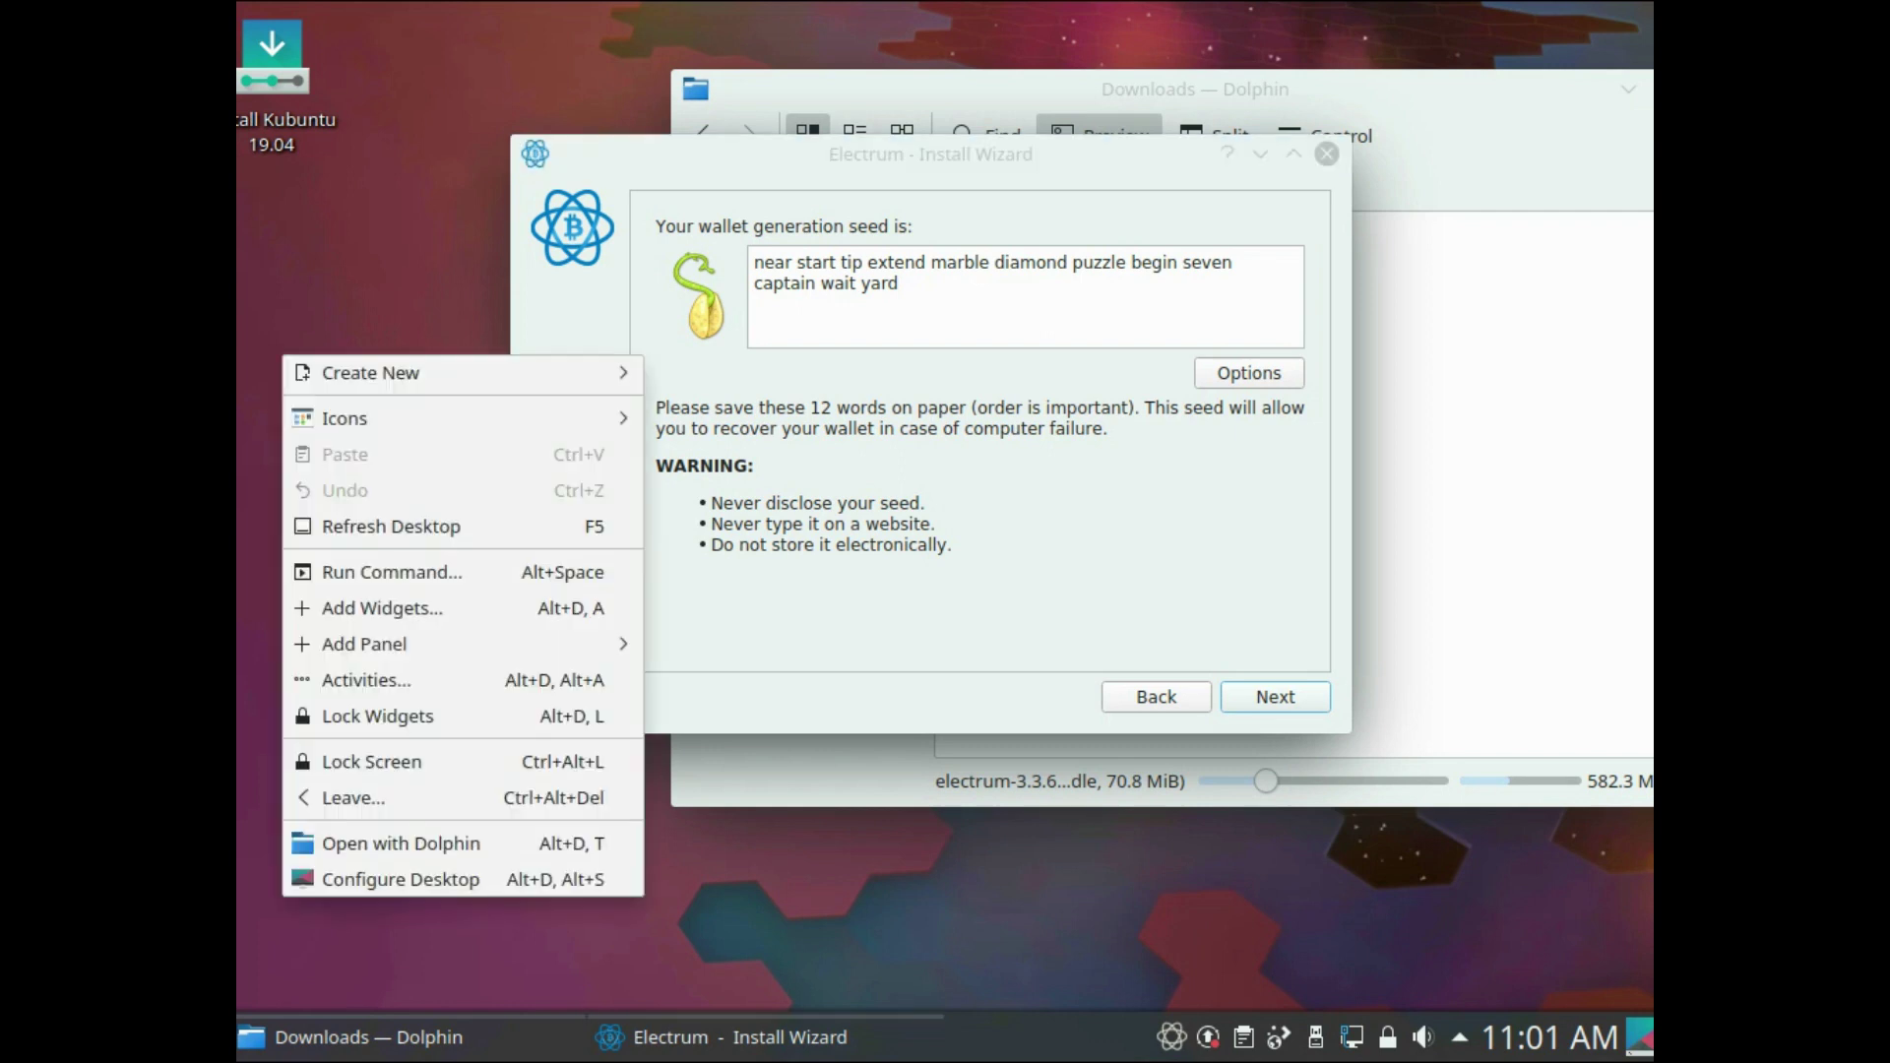
mouse_move(394, 372)
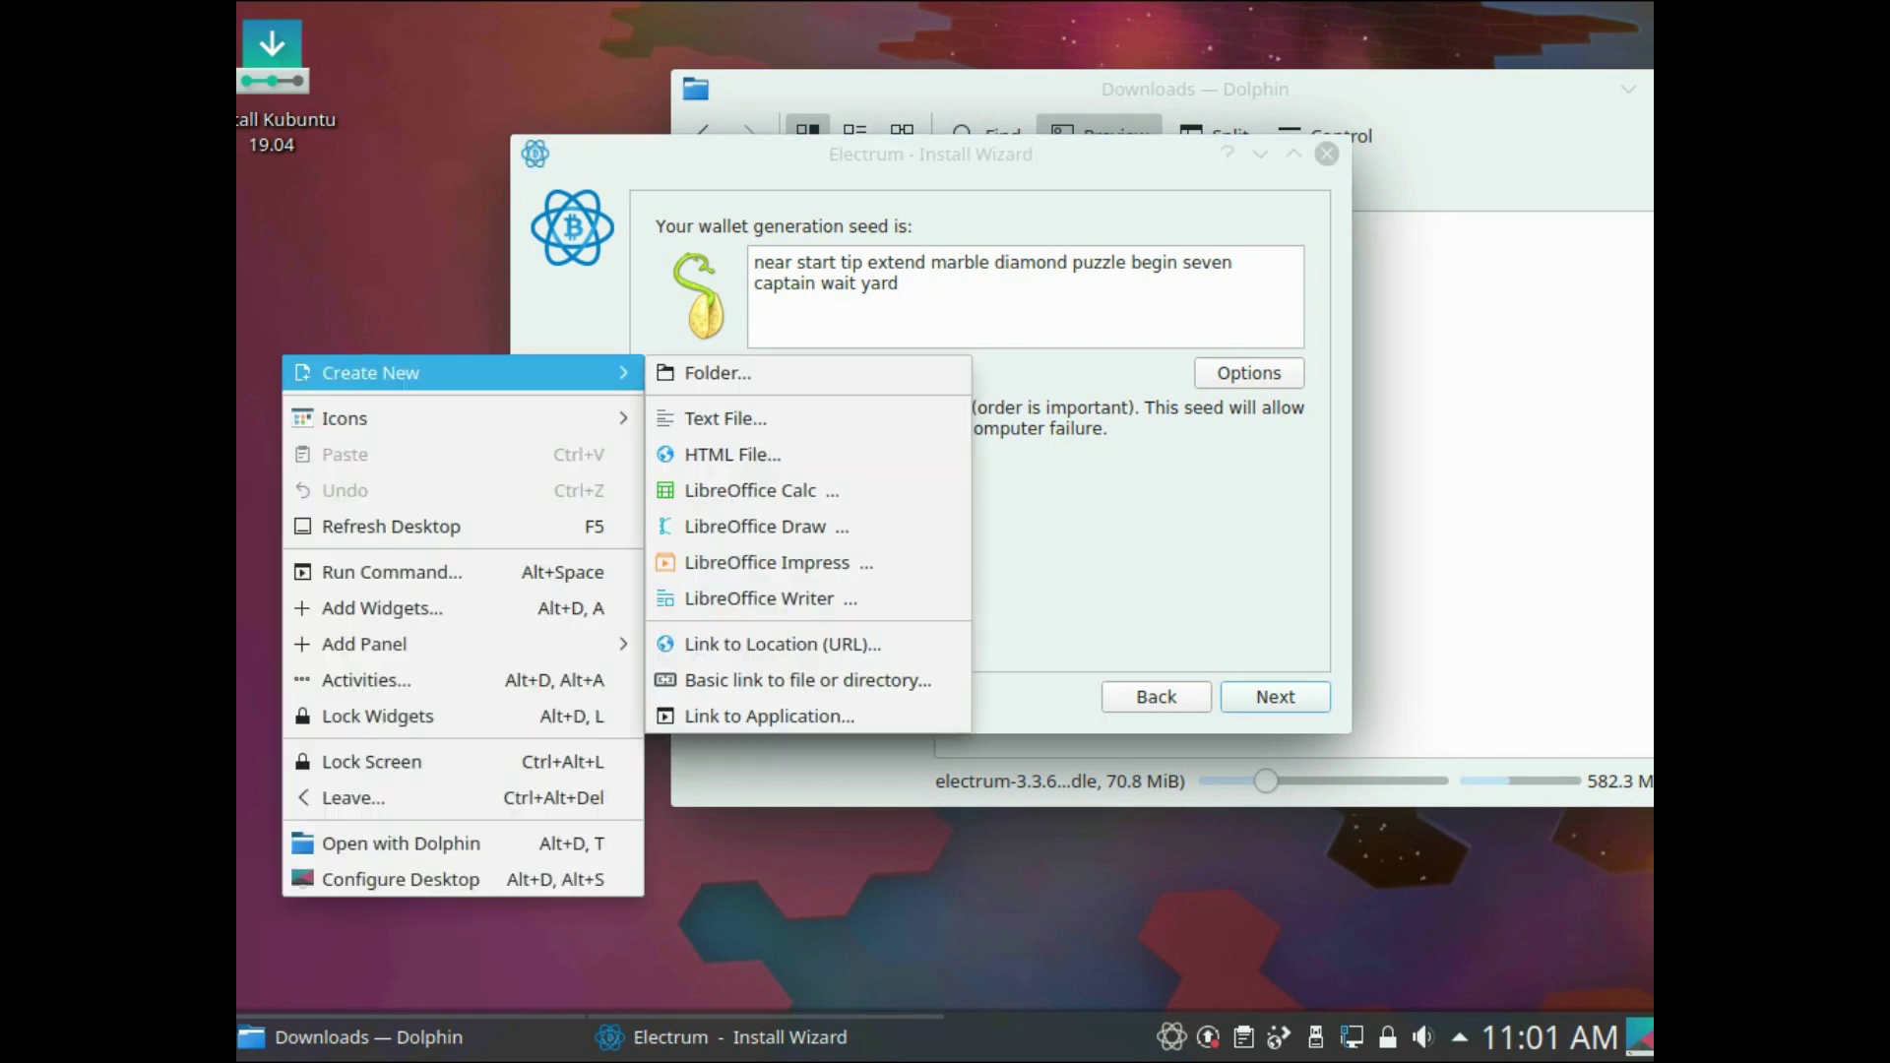
left_click(719, 417)
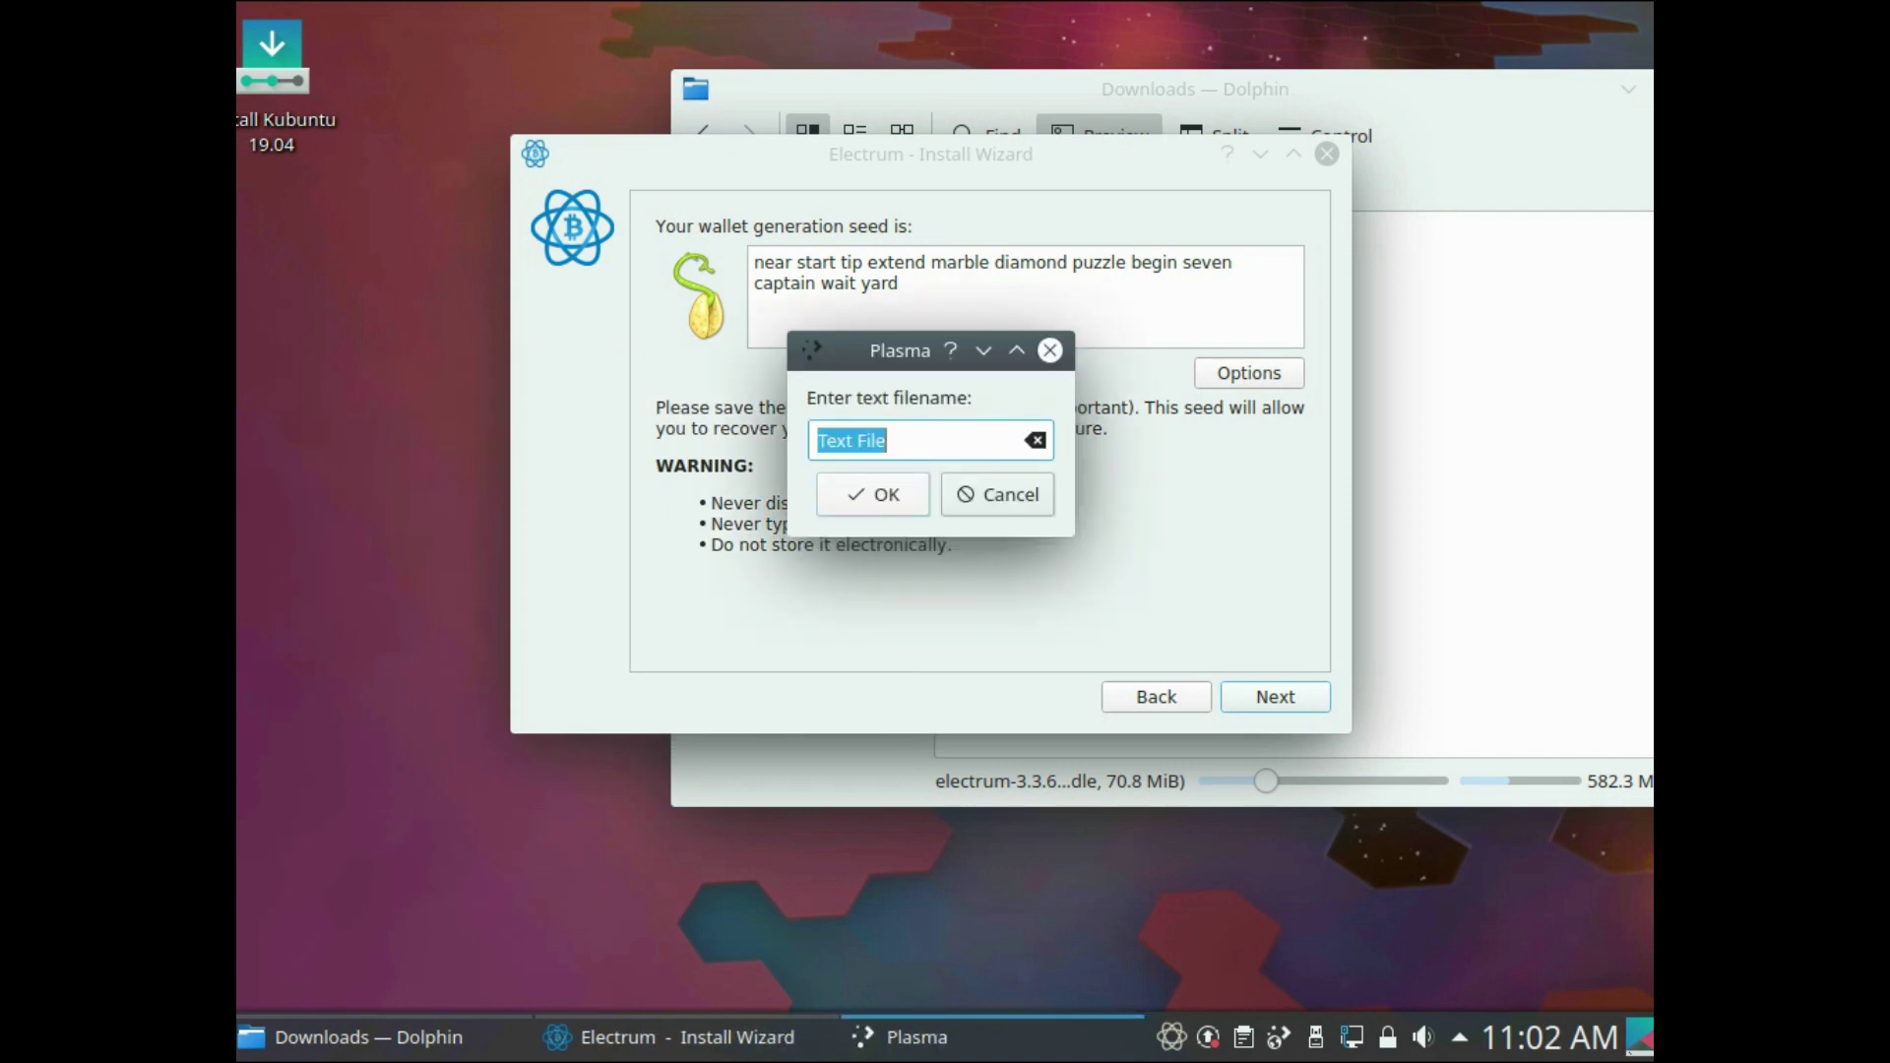
type("kezs")
key("Return")
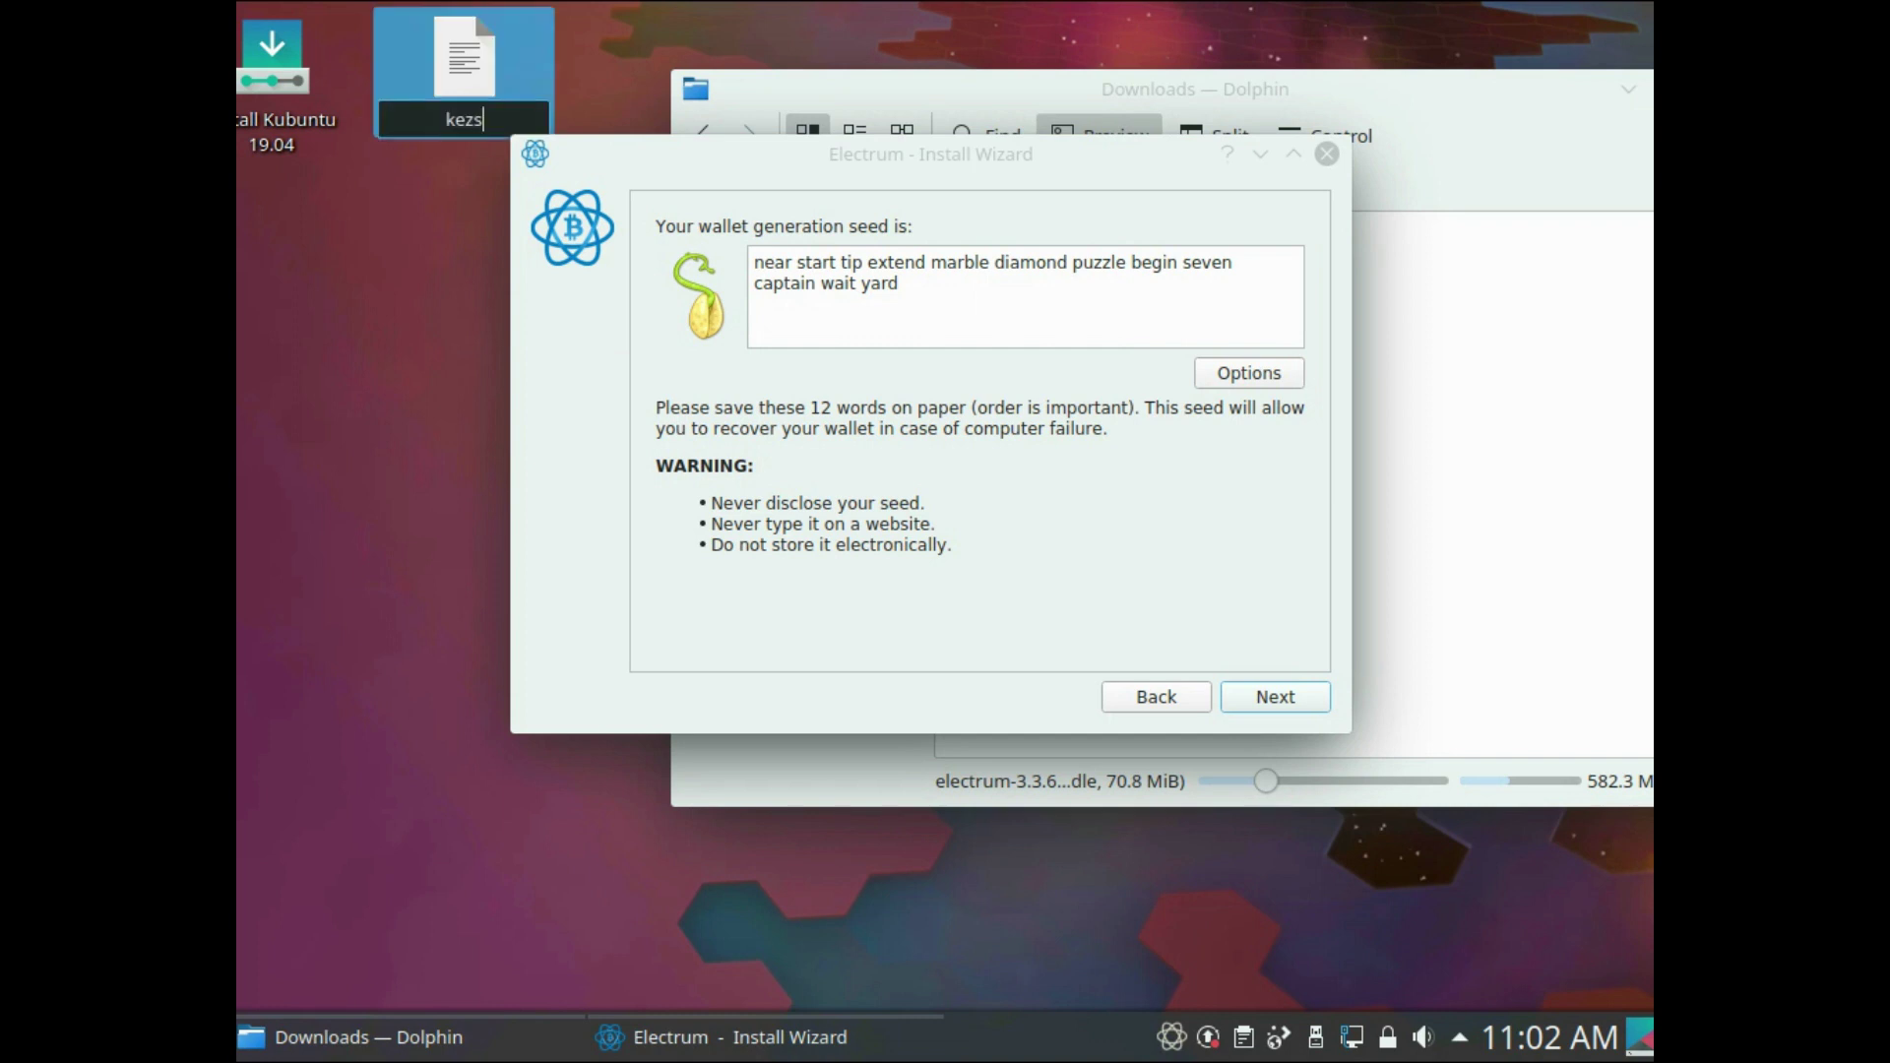
key("BackSpace")
key("BackSpace")
type("ys")
key("Return")
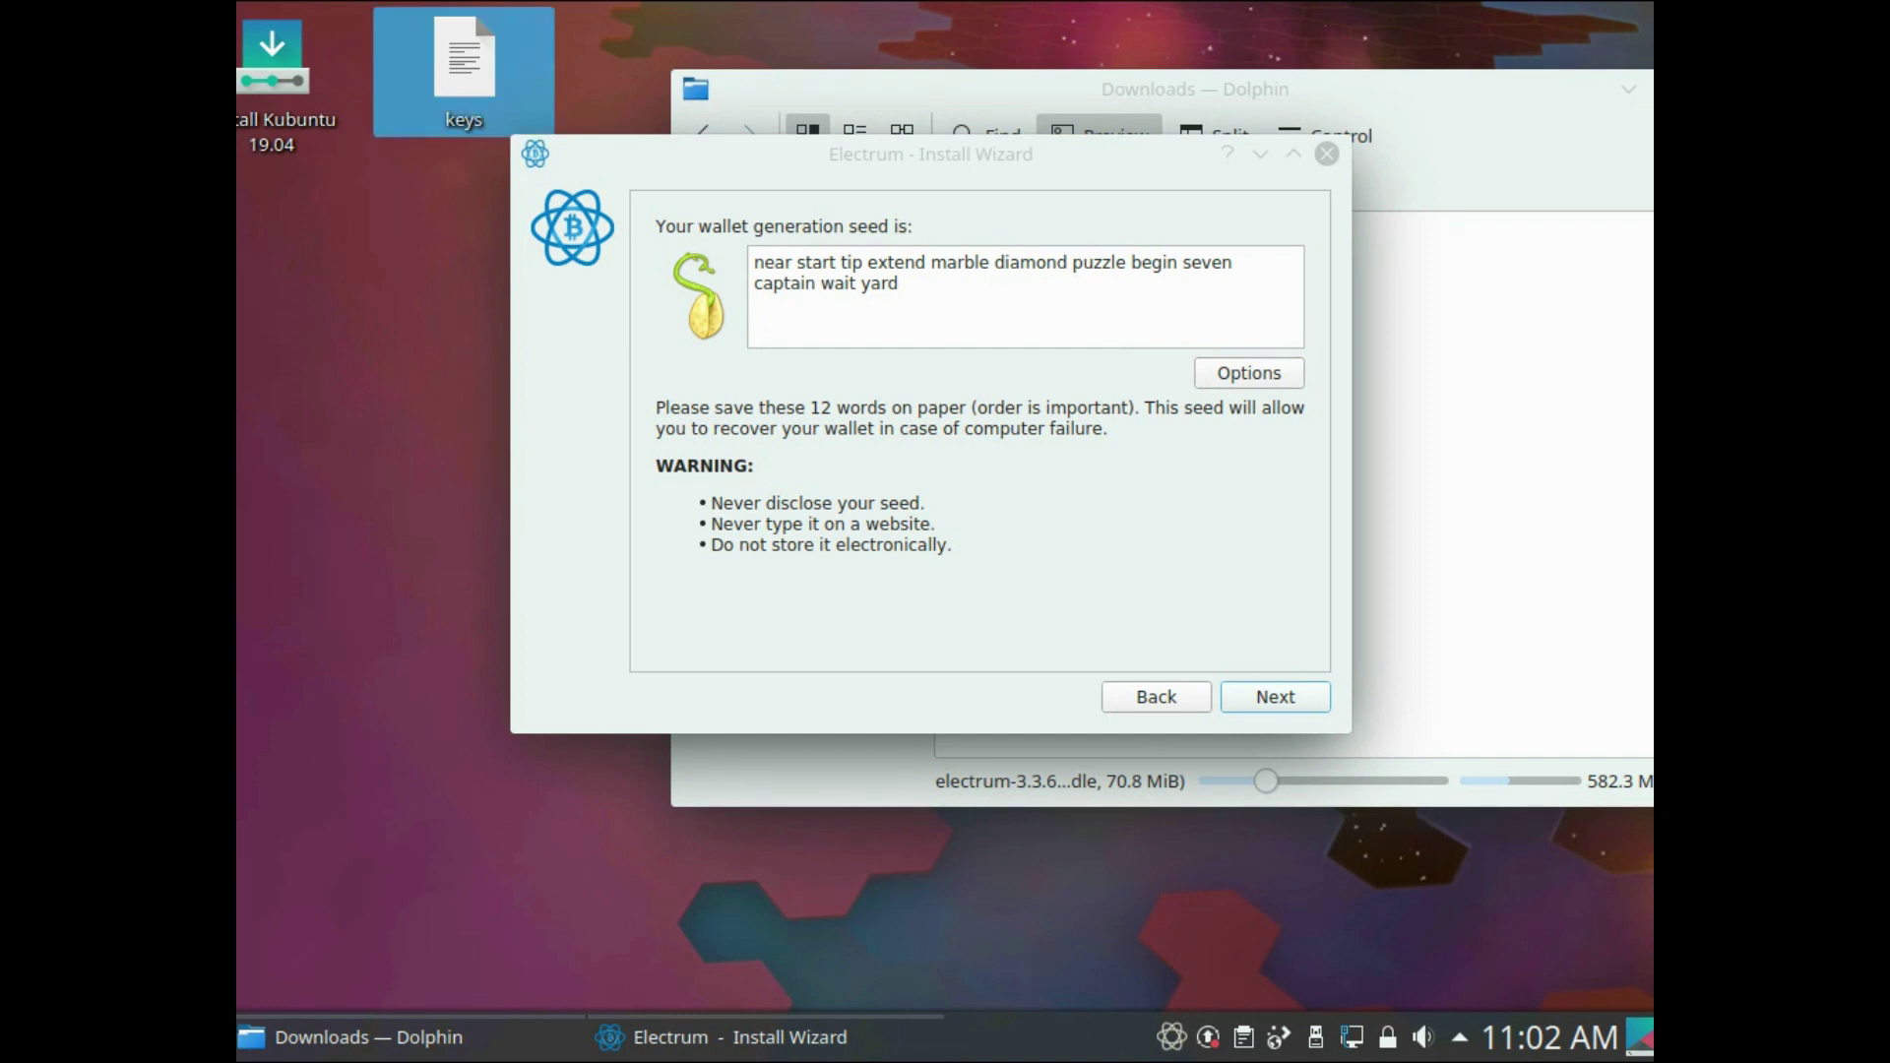
- Type a 'multi1>' label line into the keys file in Kate
left_click_drag(486, 199, 610, 219)
left_click_drag(931, 155, 980, 74)
left_click(279, 456)
key("Return")
key("Return")
type("multi1>")
key("Return")
key("BackSpace")
key("BackSpace")
- Correct the label to 'multi1:' and paste the 12-word seed beneath it in the keys file
type(":")
key("Return")
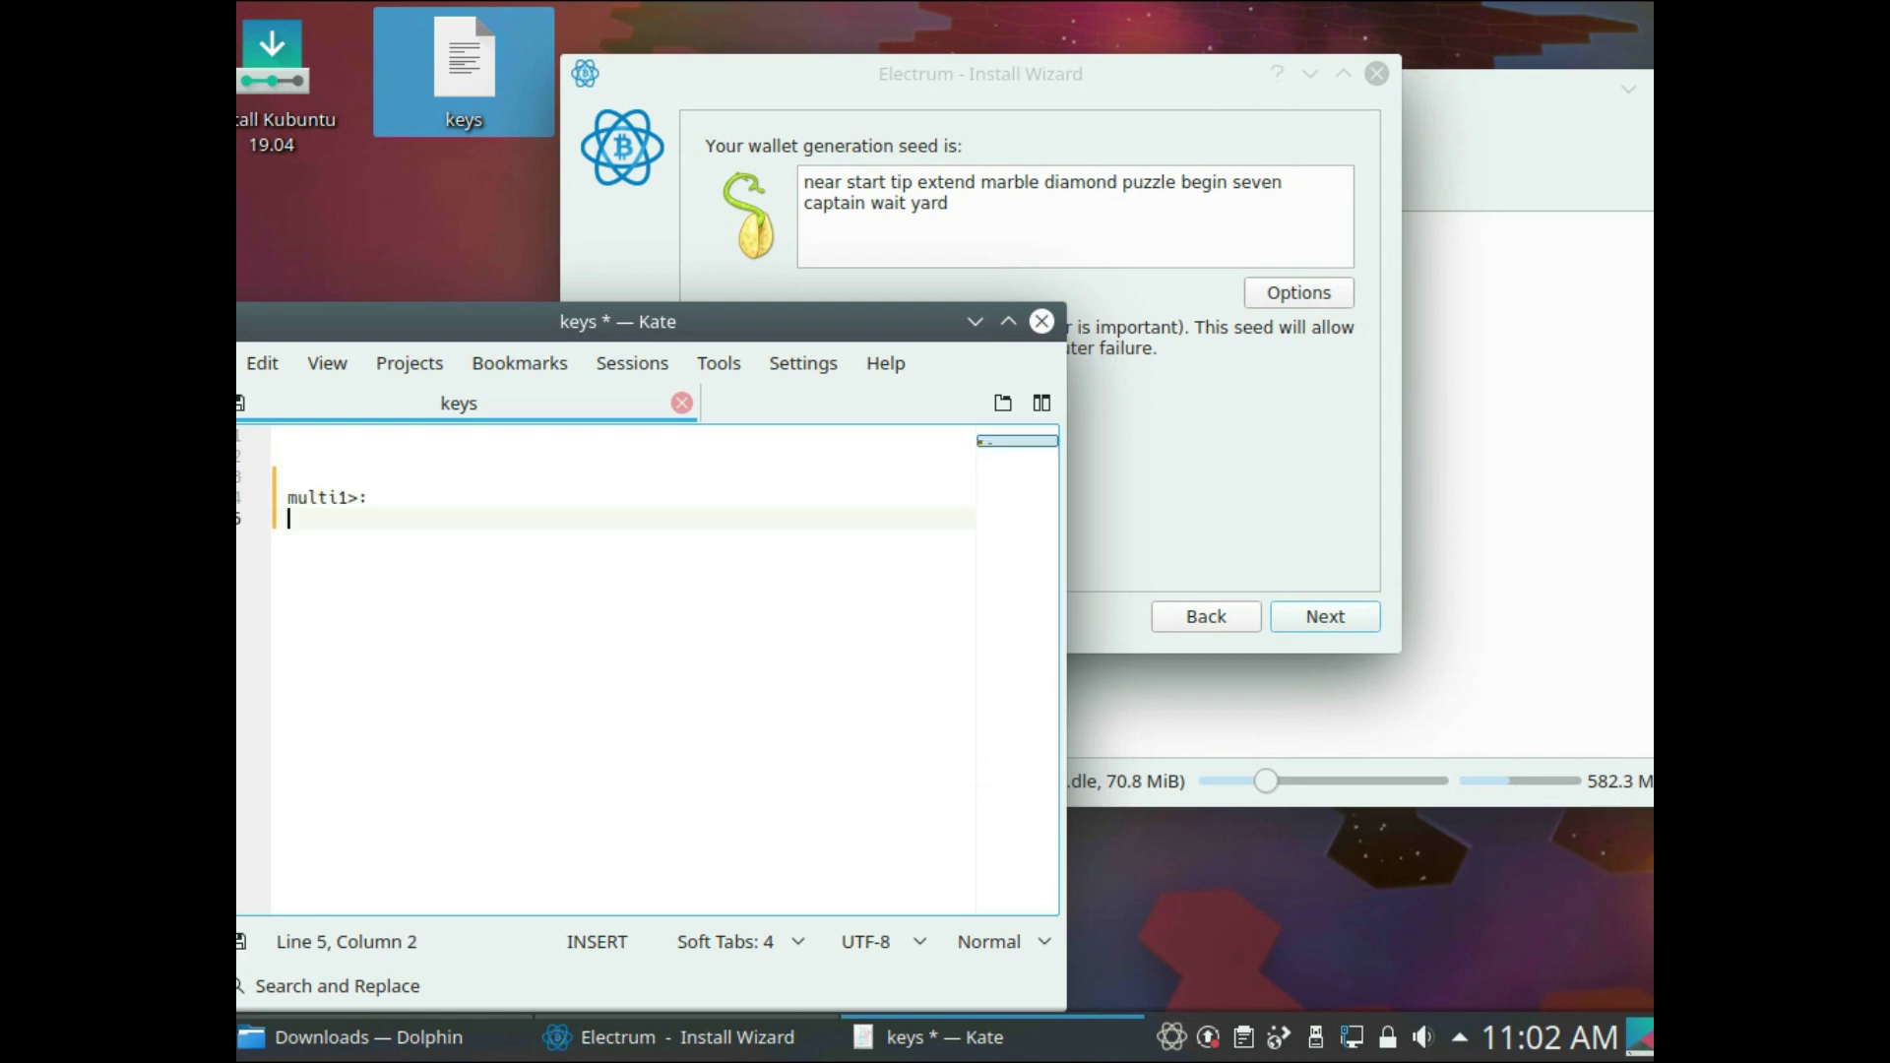
key("BackSpace")
key("BackSpace")
key("BackSpace")
key("BackSpace")
key("BackSpace")
type(":")
key("Return")
key("alt+Tab")
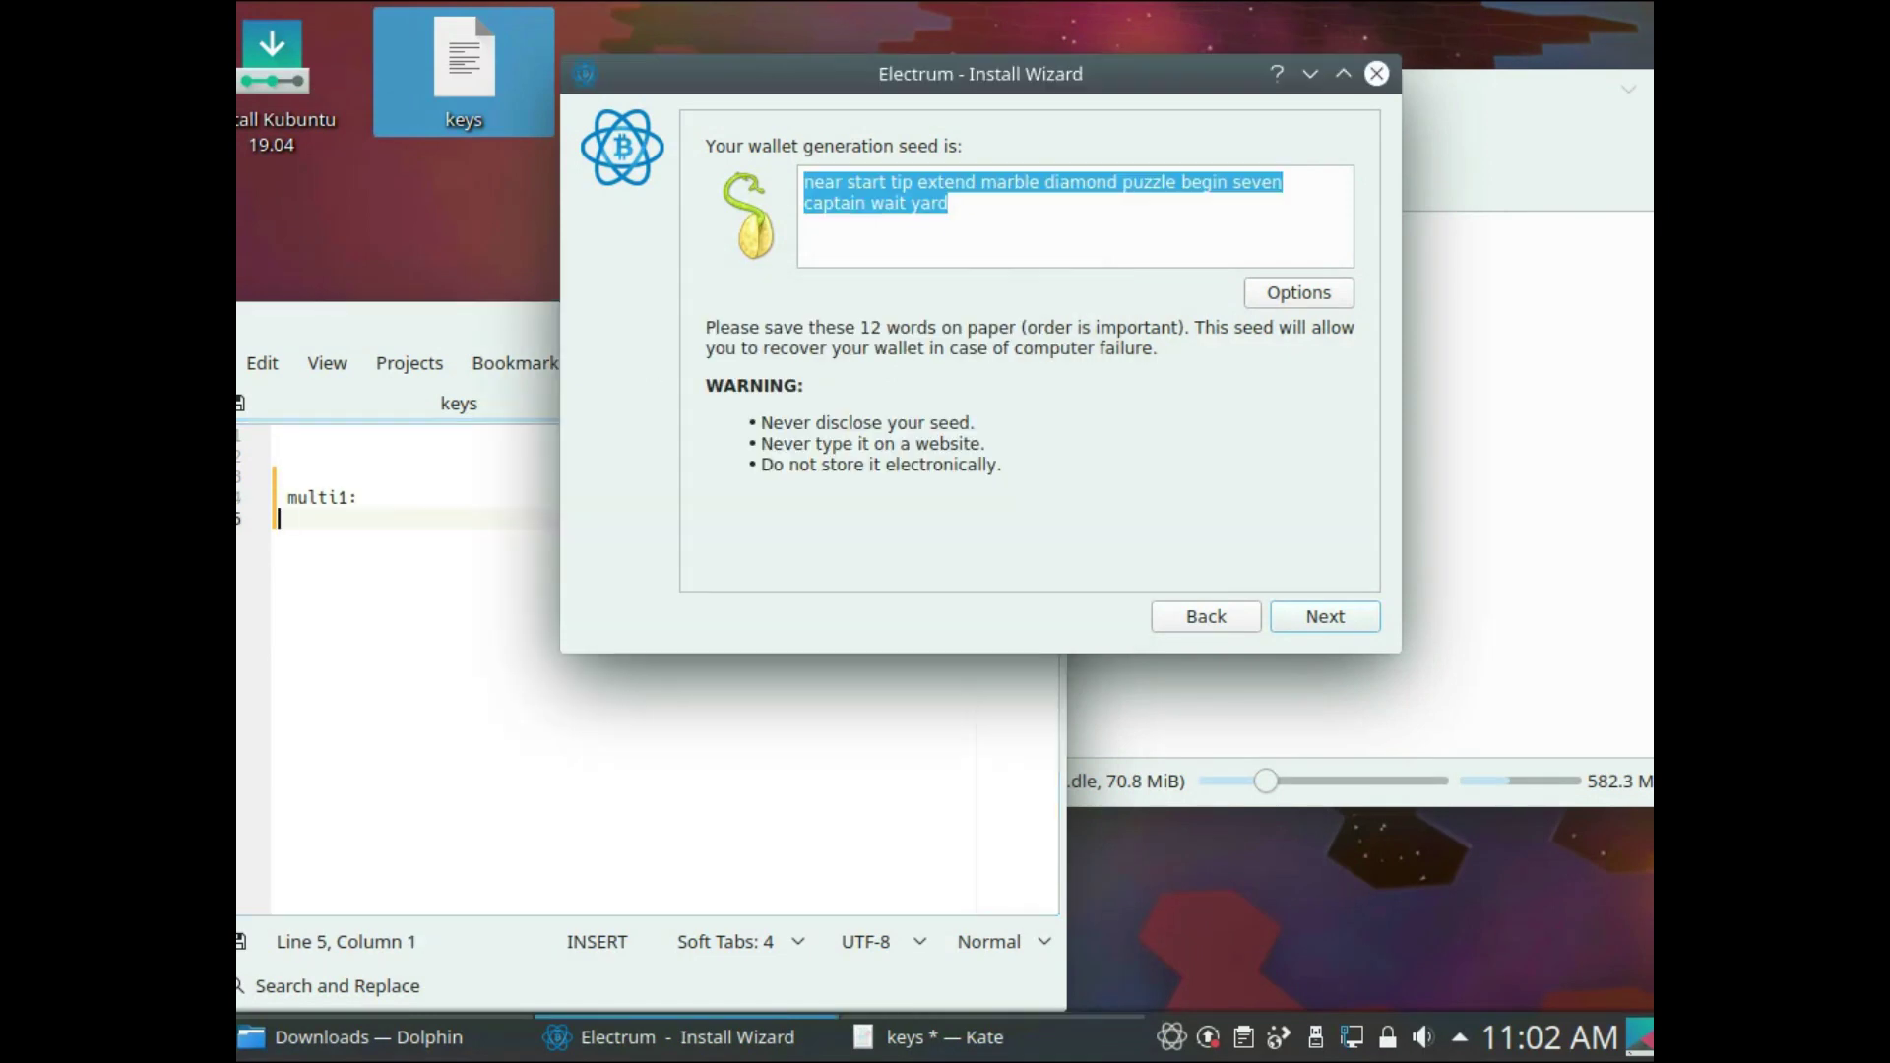
key("alt+Tab")
key("ctrl+v")
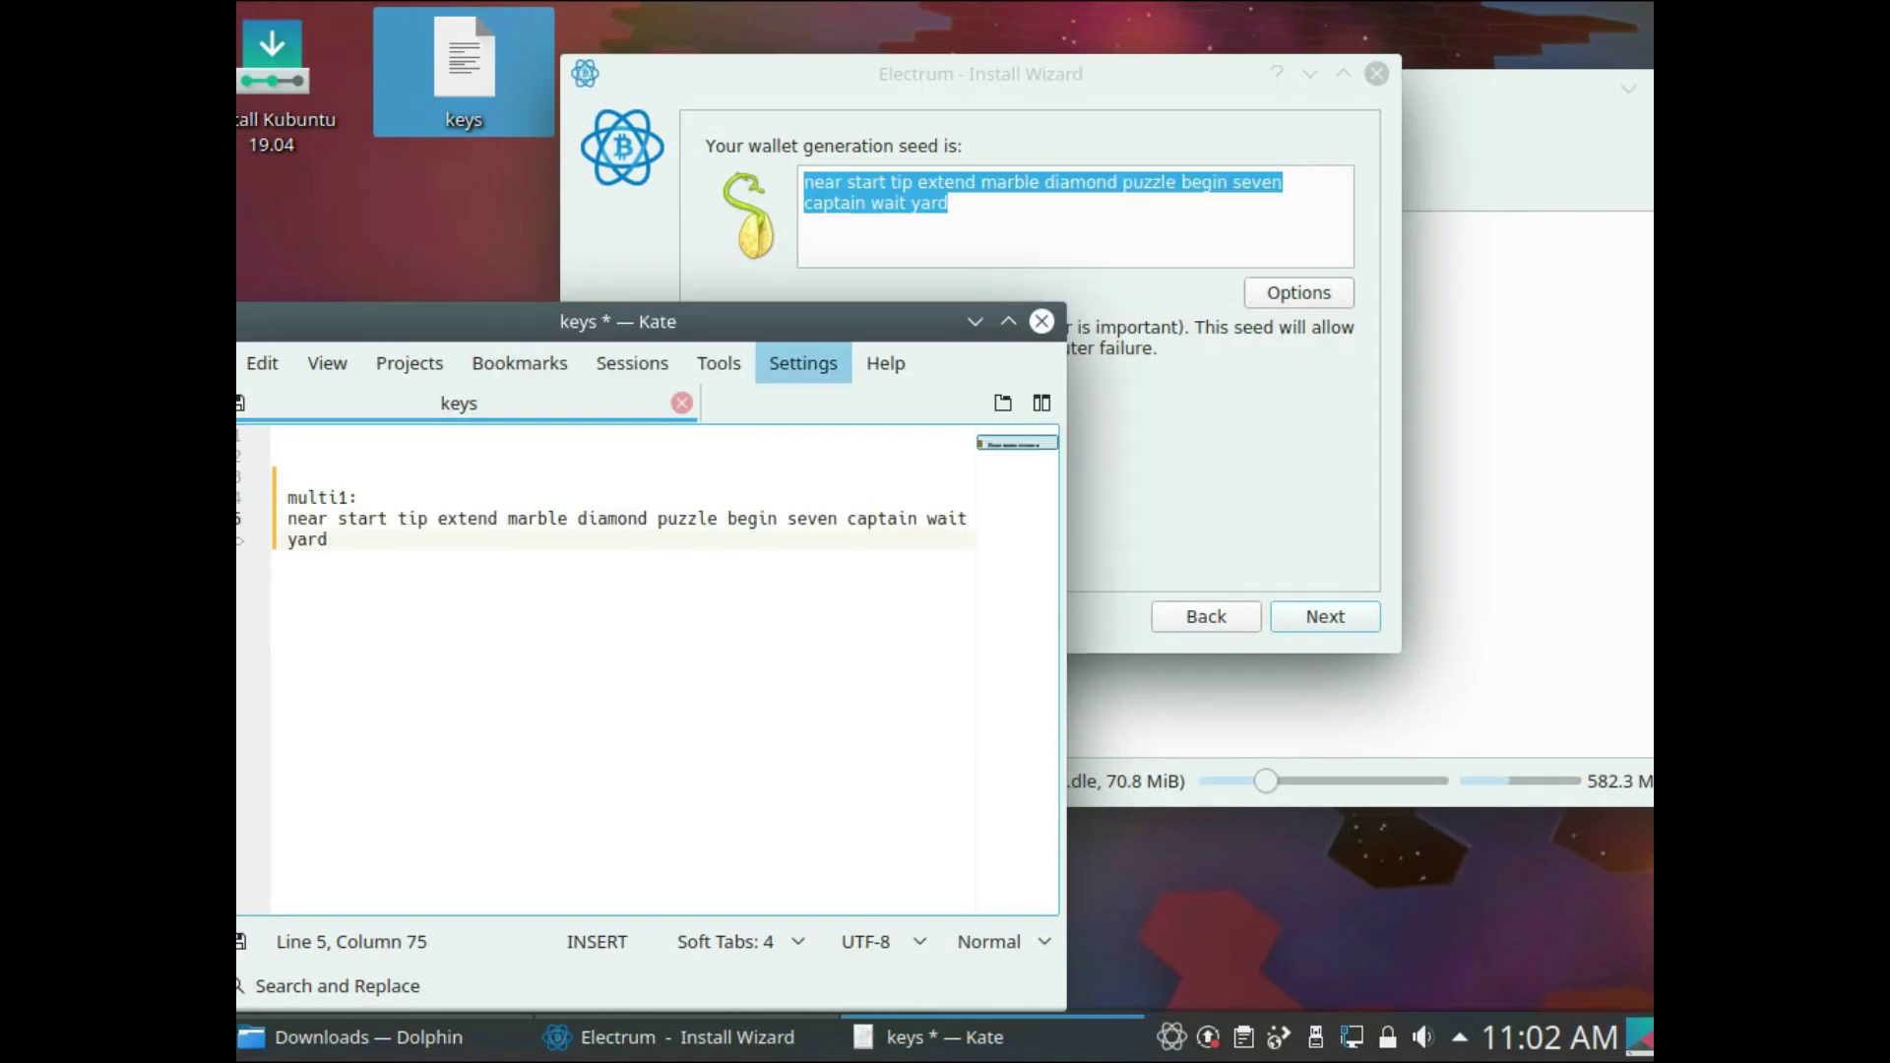
- Re-enter the saved seed in Electrum's Confirm Seed step and continue
left_click(1325, 617)
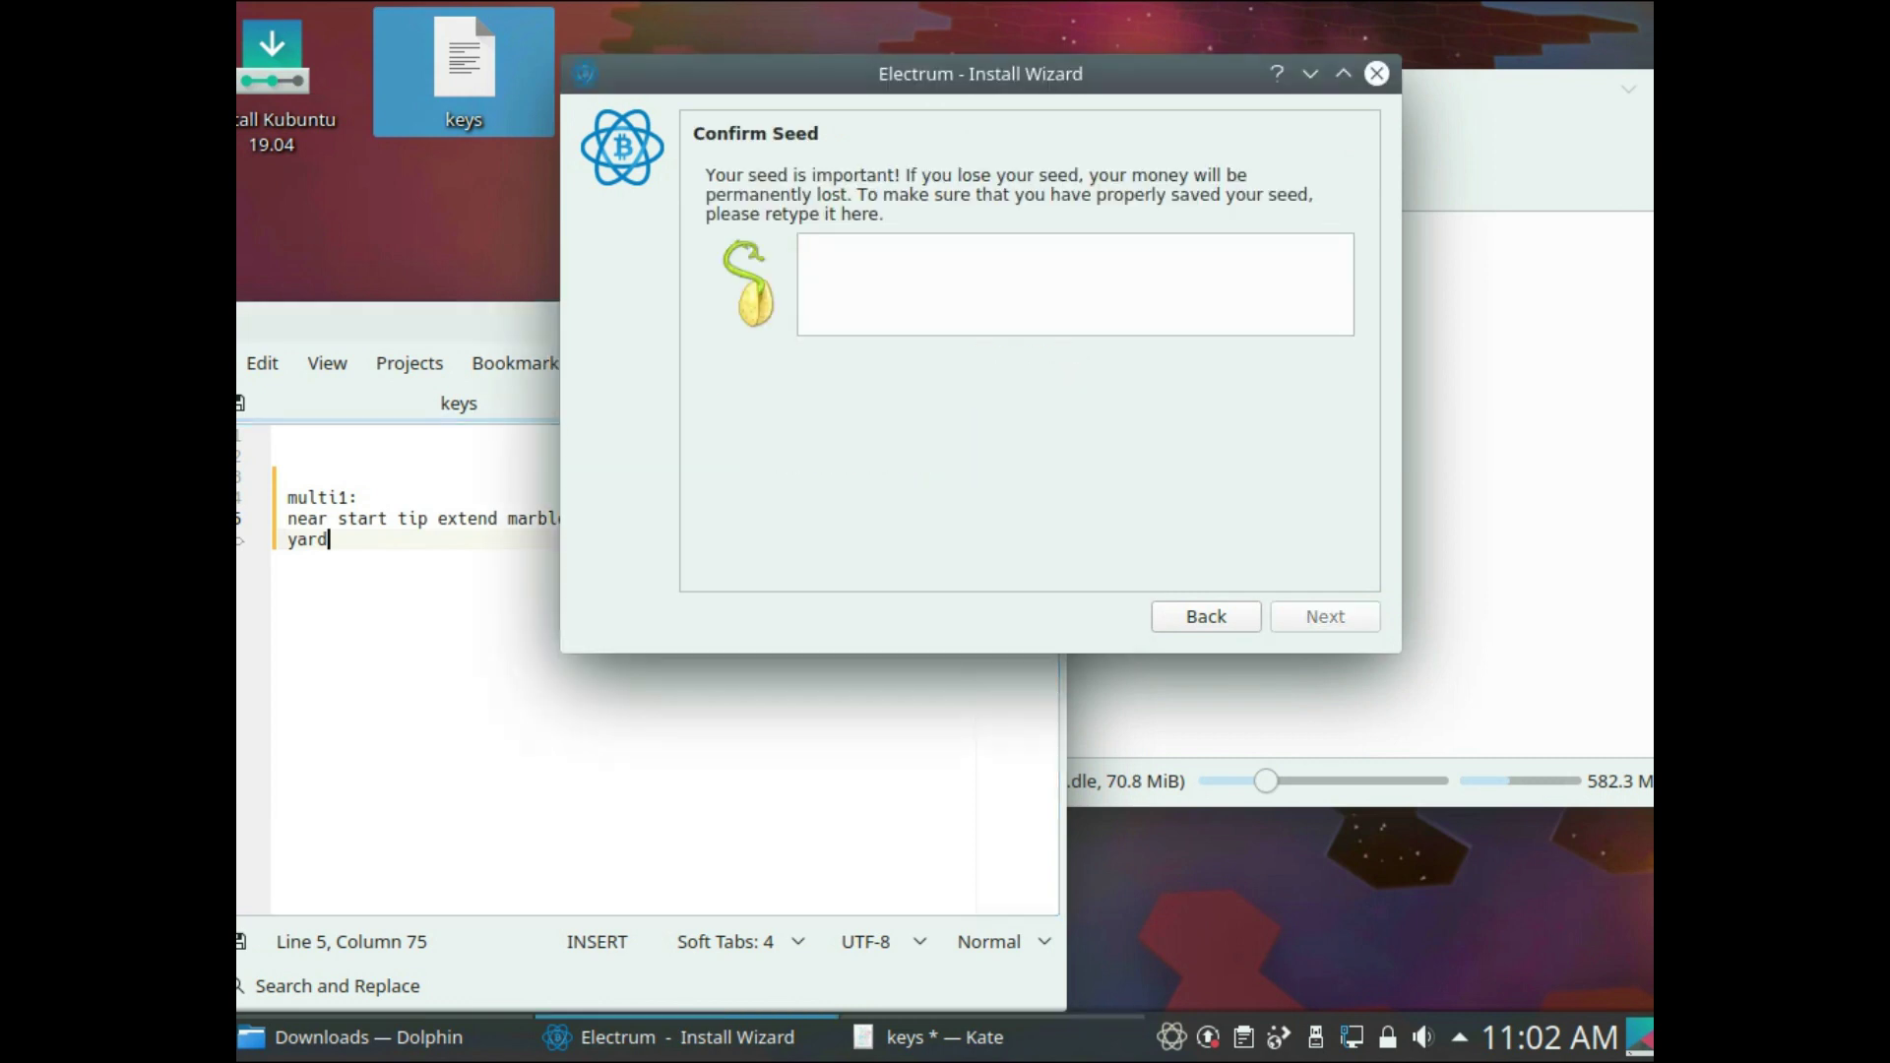
key("alt+Tab")
key("alt+Tab")
key("ctrl+v")
left_click(1325, 618)
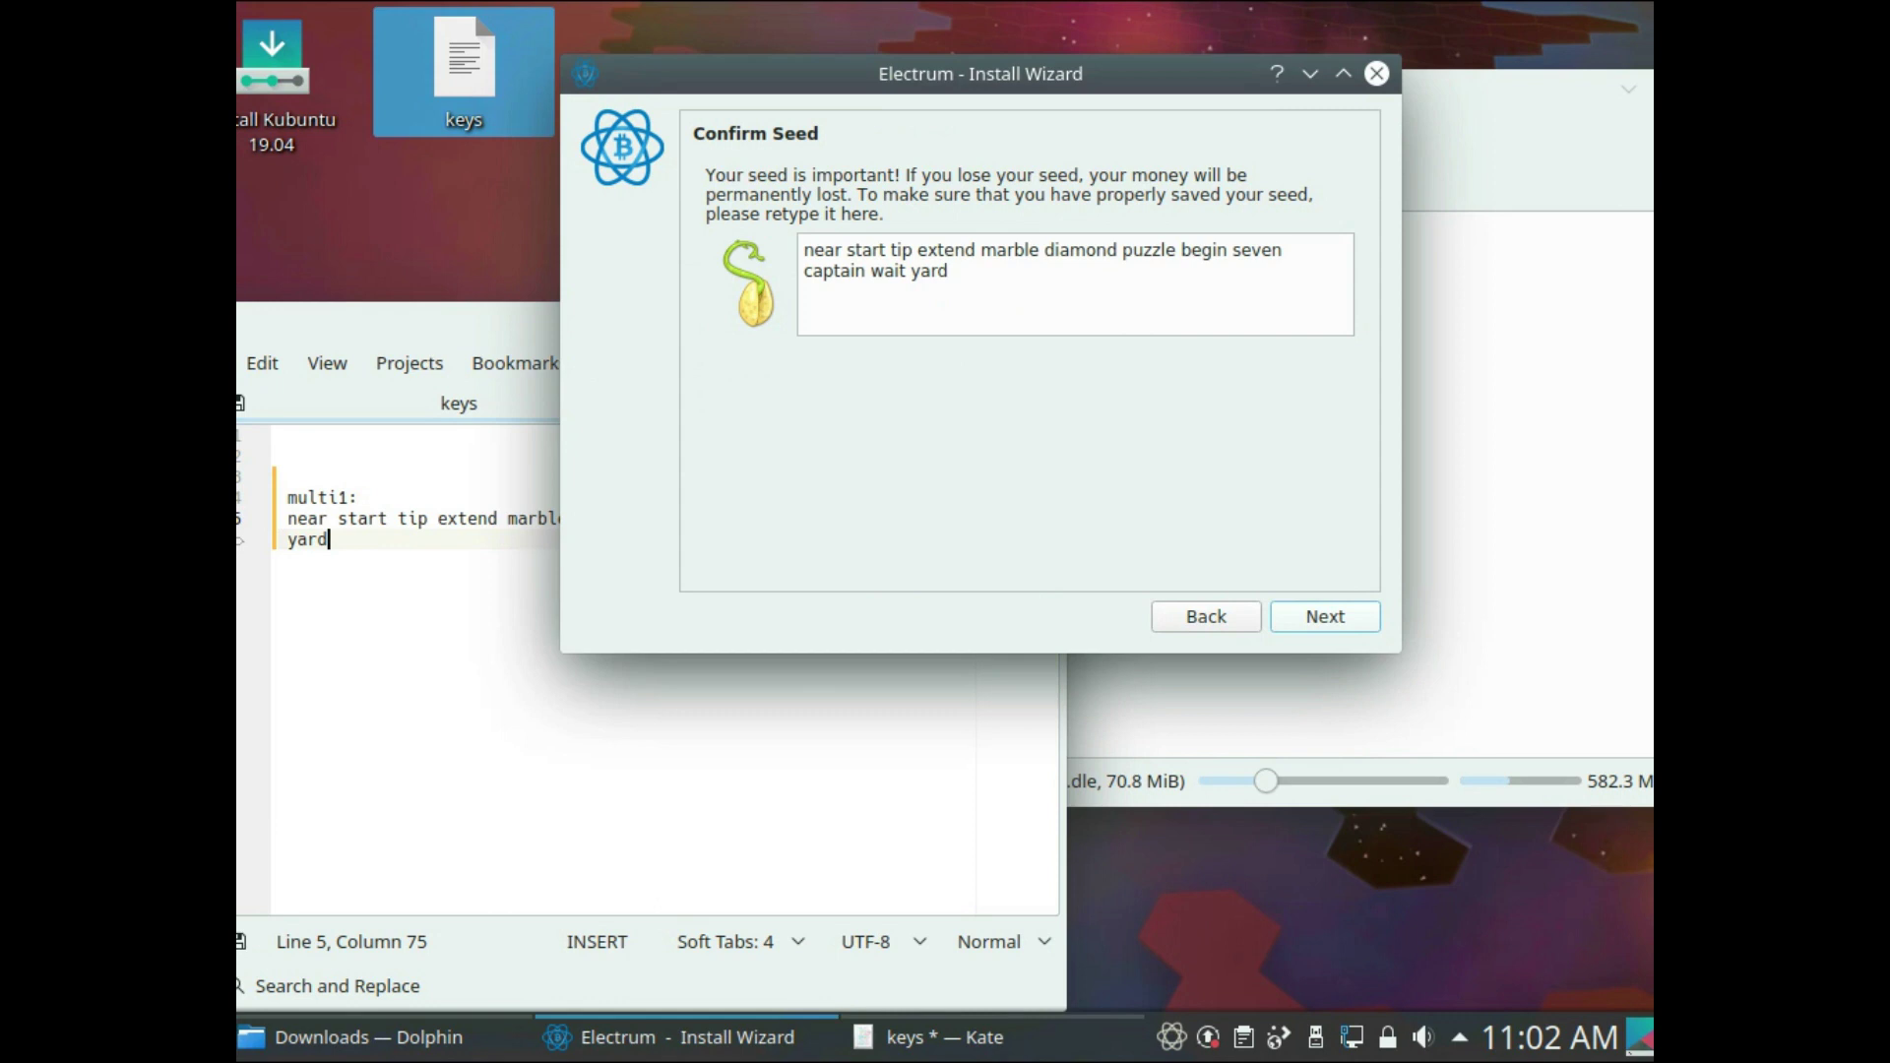
left_click(1326, 618)
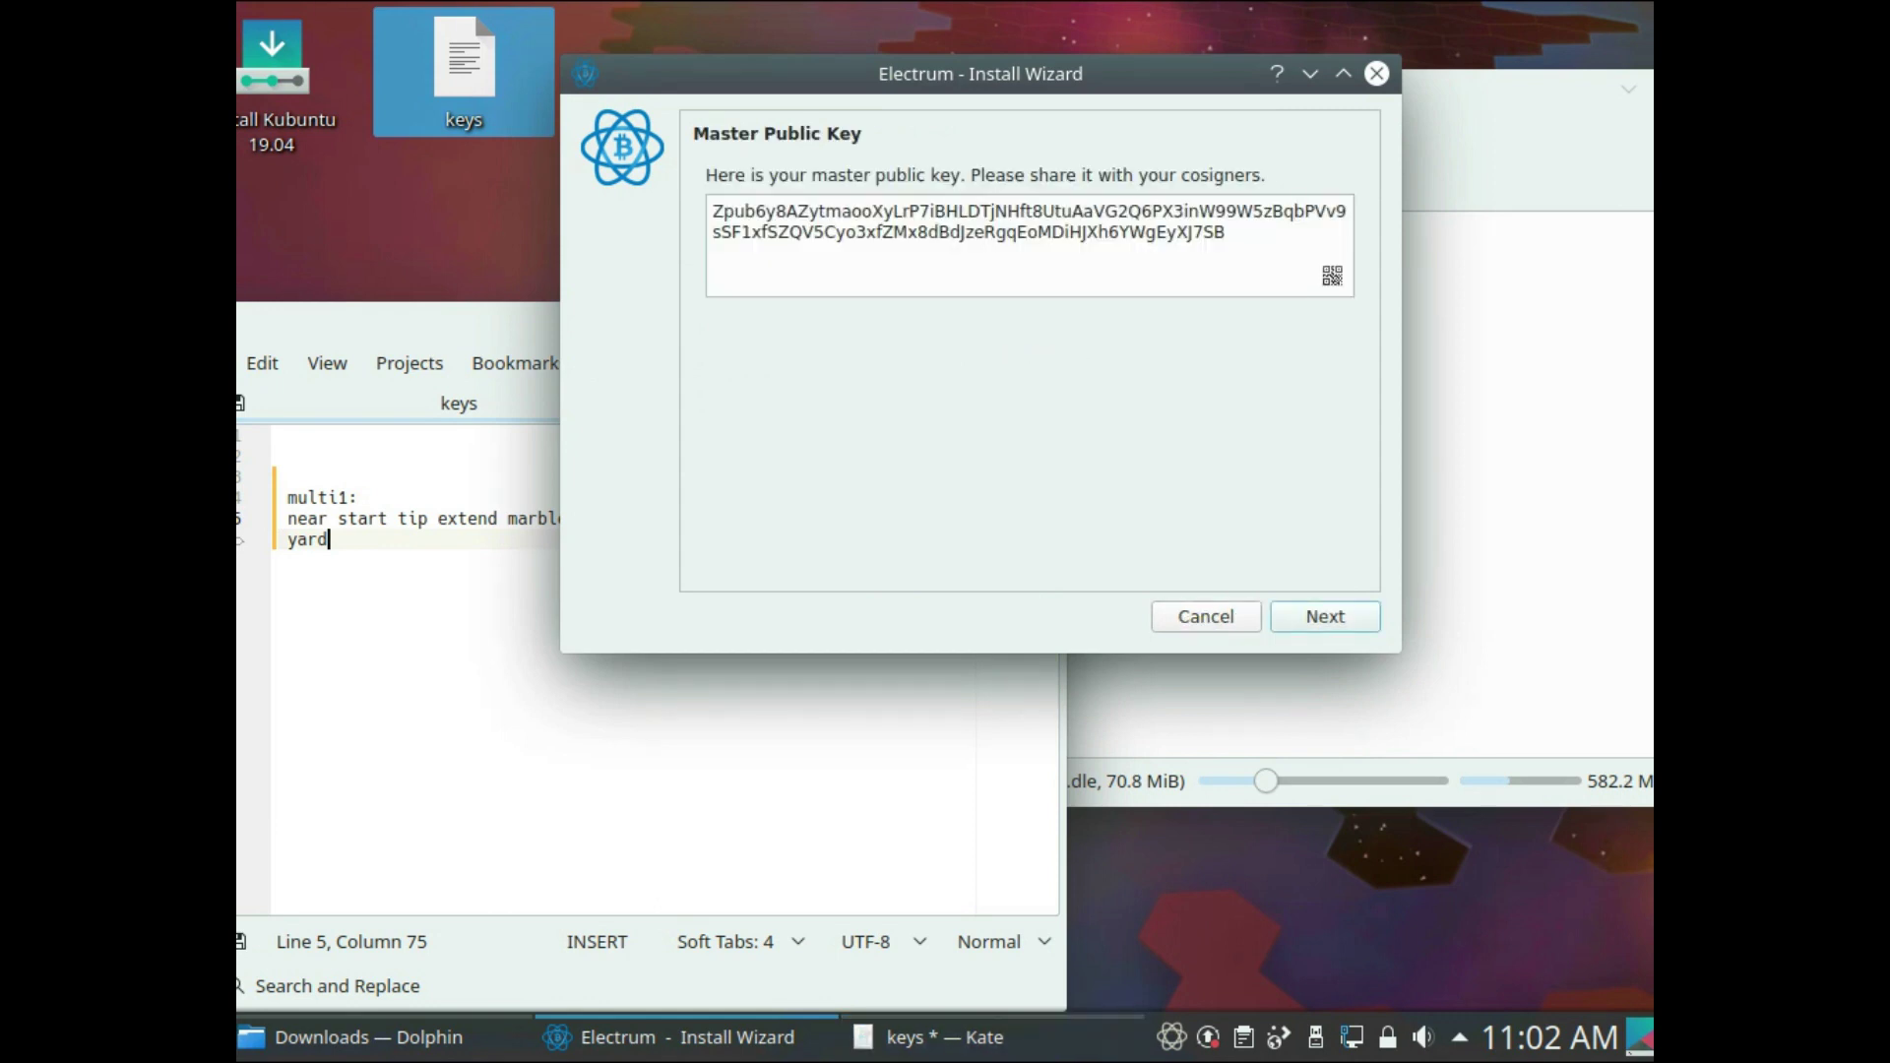
- Paste multi1's master public key under a new 'pub:' line in the keys file
key("ctrl+a")
key("ctrl+c")
key("alt+Tab")
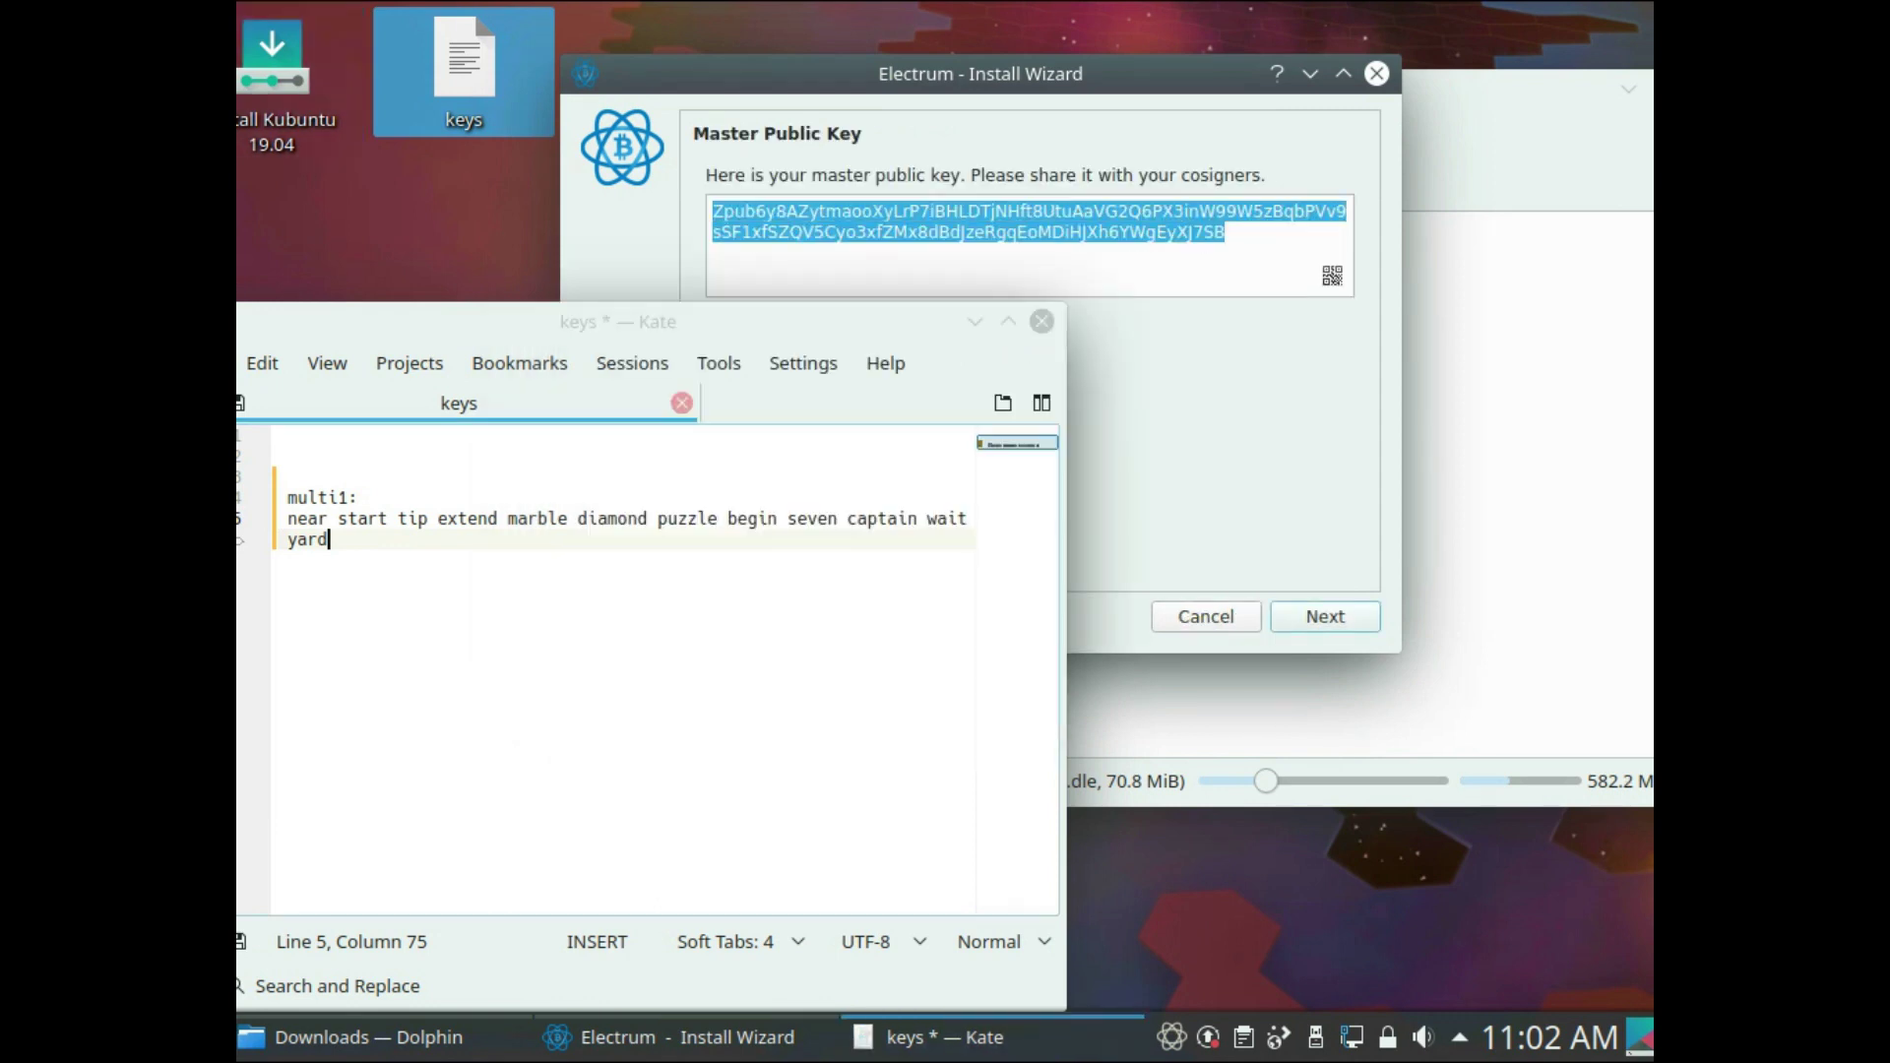
key("Return")
key("Return")
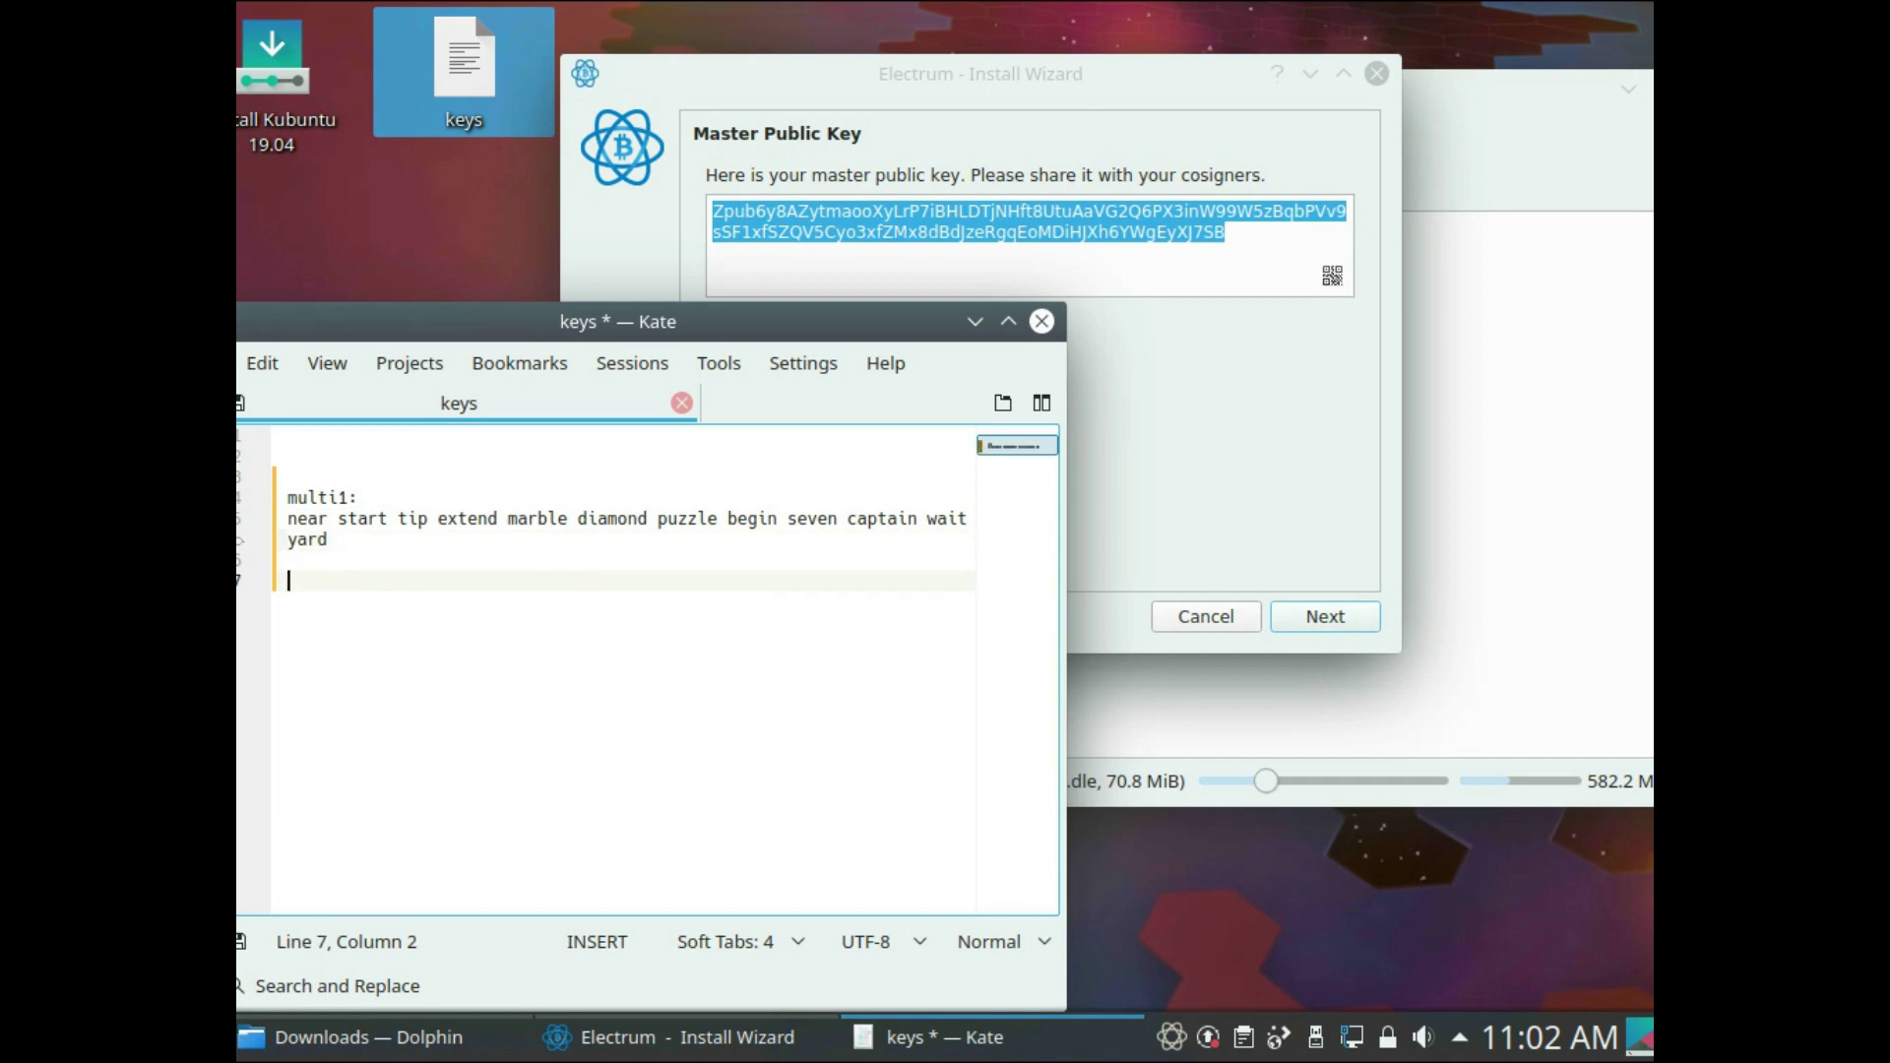
type("pub")
key("BackSpace")
key("BackSpace")
key("BackSpace")
type("pub:")
key("Return")
key("ctrl+v")
key("Up")
key("Up")
key("Up")
key("Up")
key("Up")
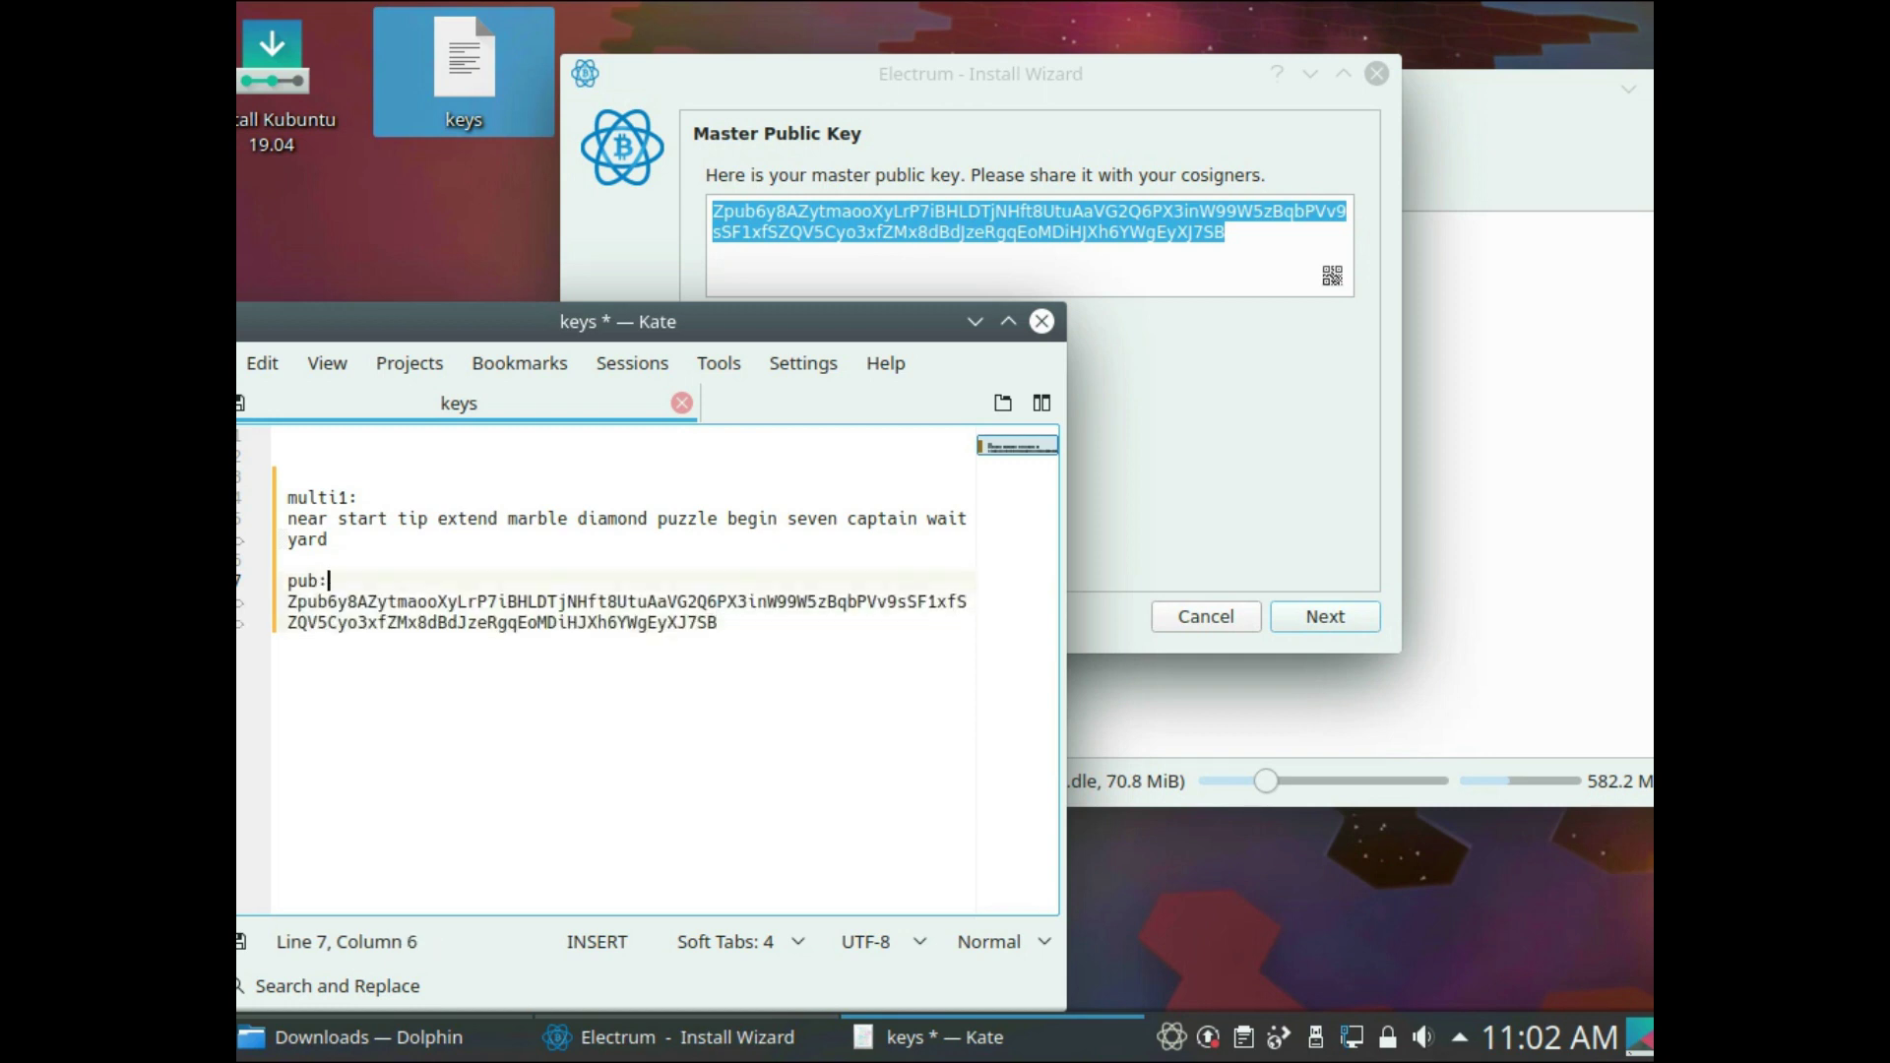
- Indent the seed and pub: entries beneath the multi1: heading
key("Home")
key("Down")
key("Down")
key("Down")
key("Down")
key("Home")
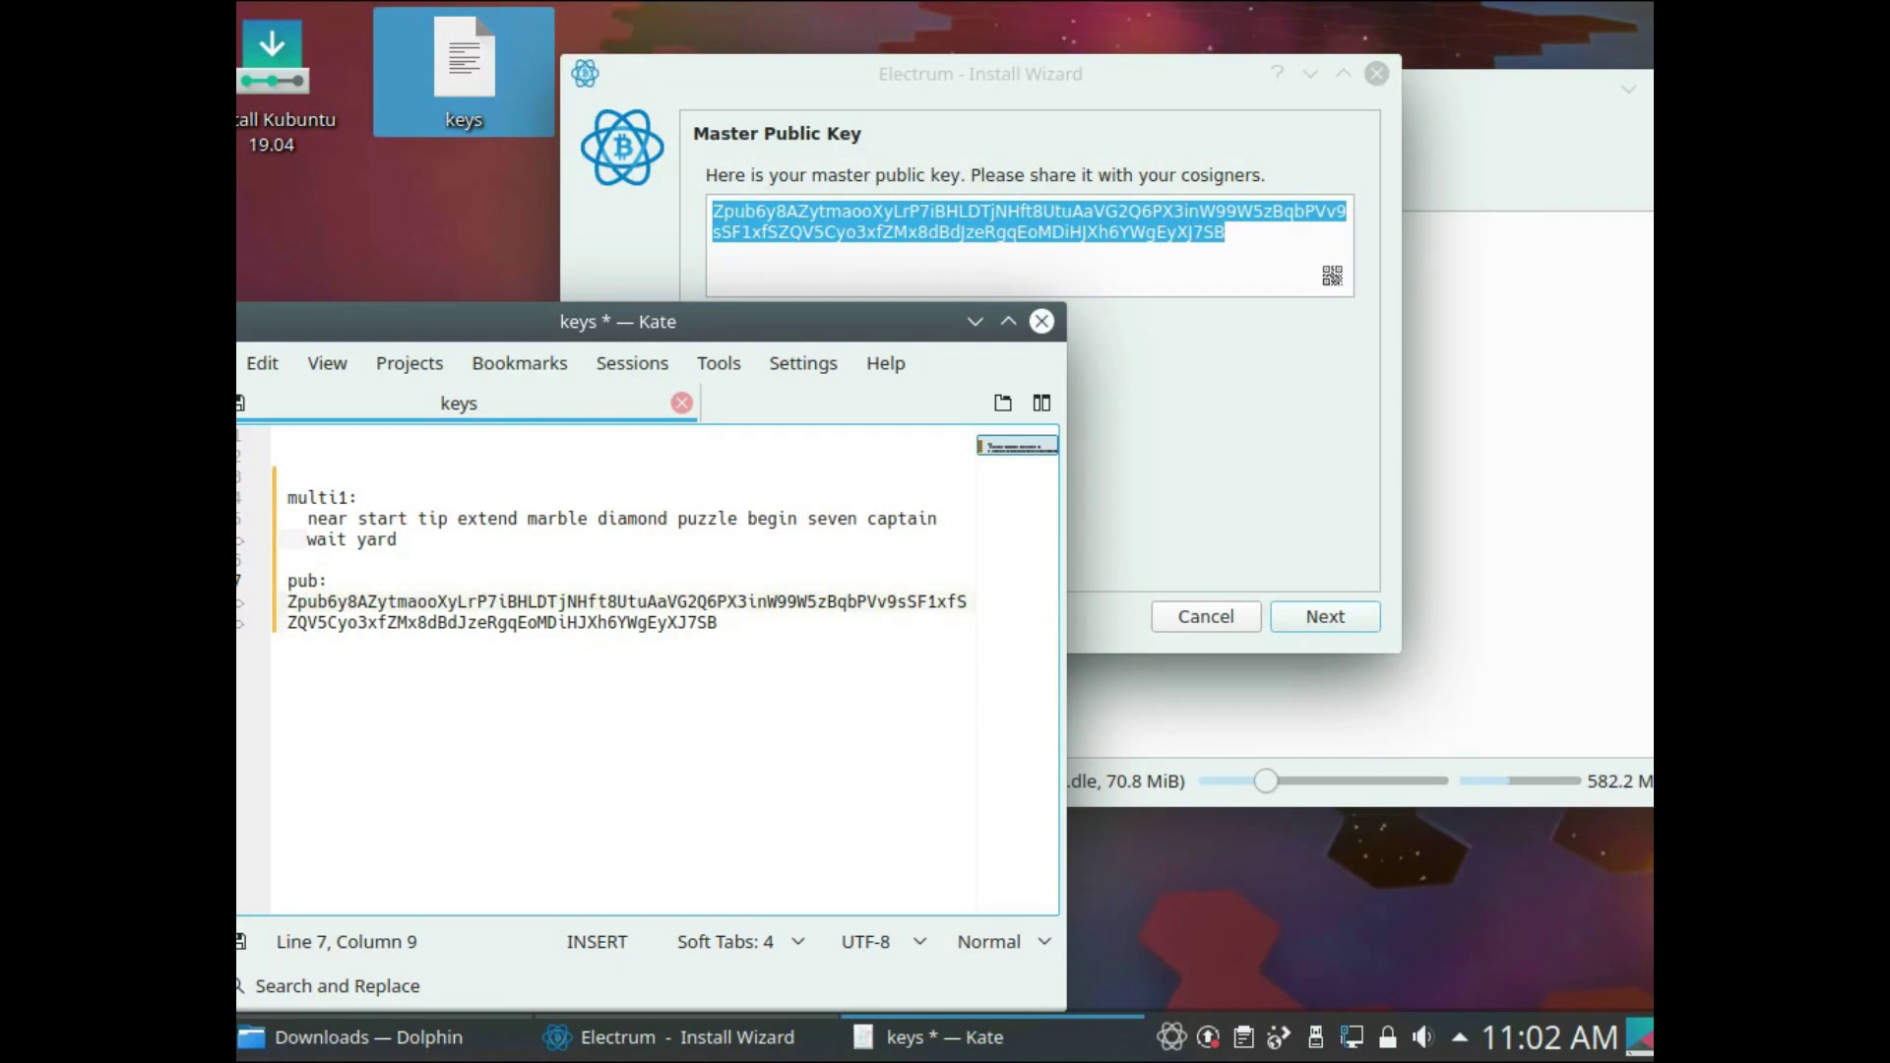
key("Up")
key("Down")
key("Down")
key("End")
key("Return")
key("Return")
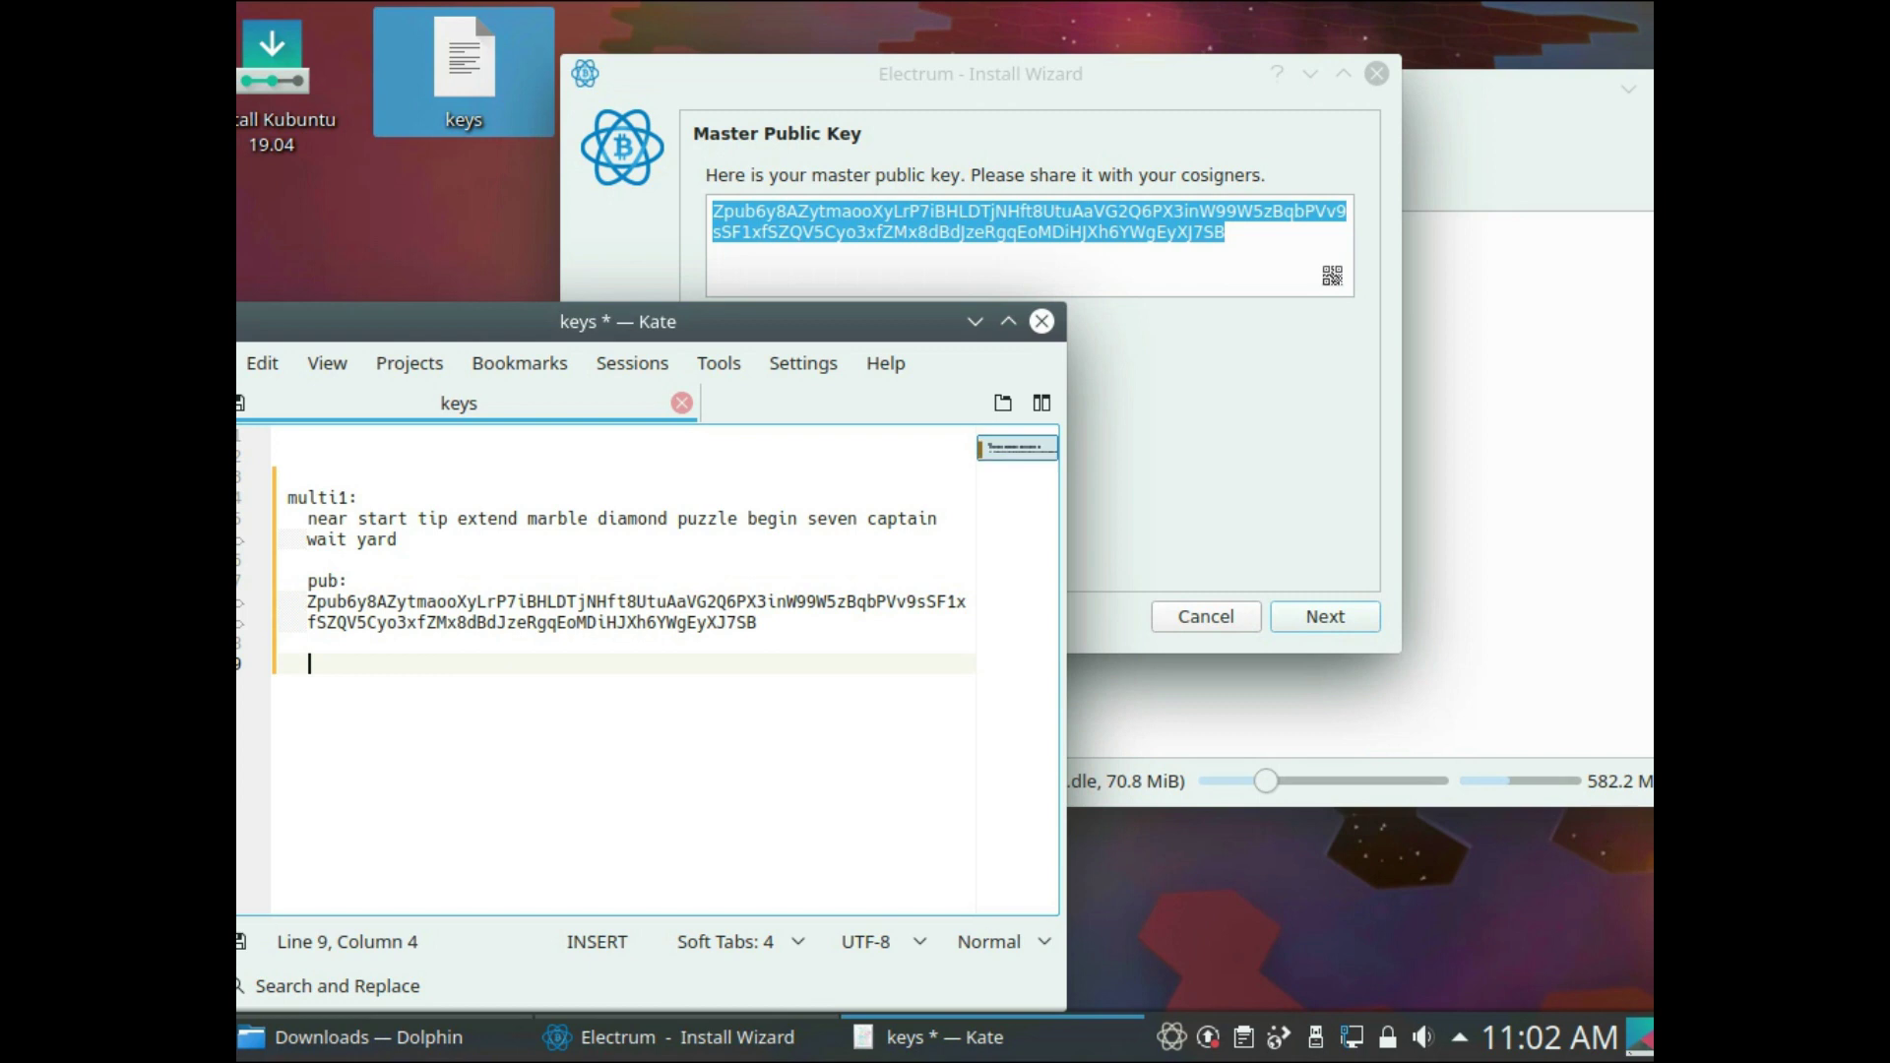
key("Up")
key("Up")
key("Up")
key("Up")
key("Up")
key("Up")
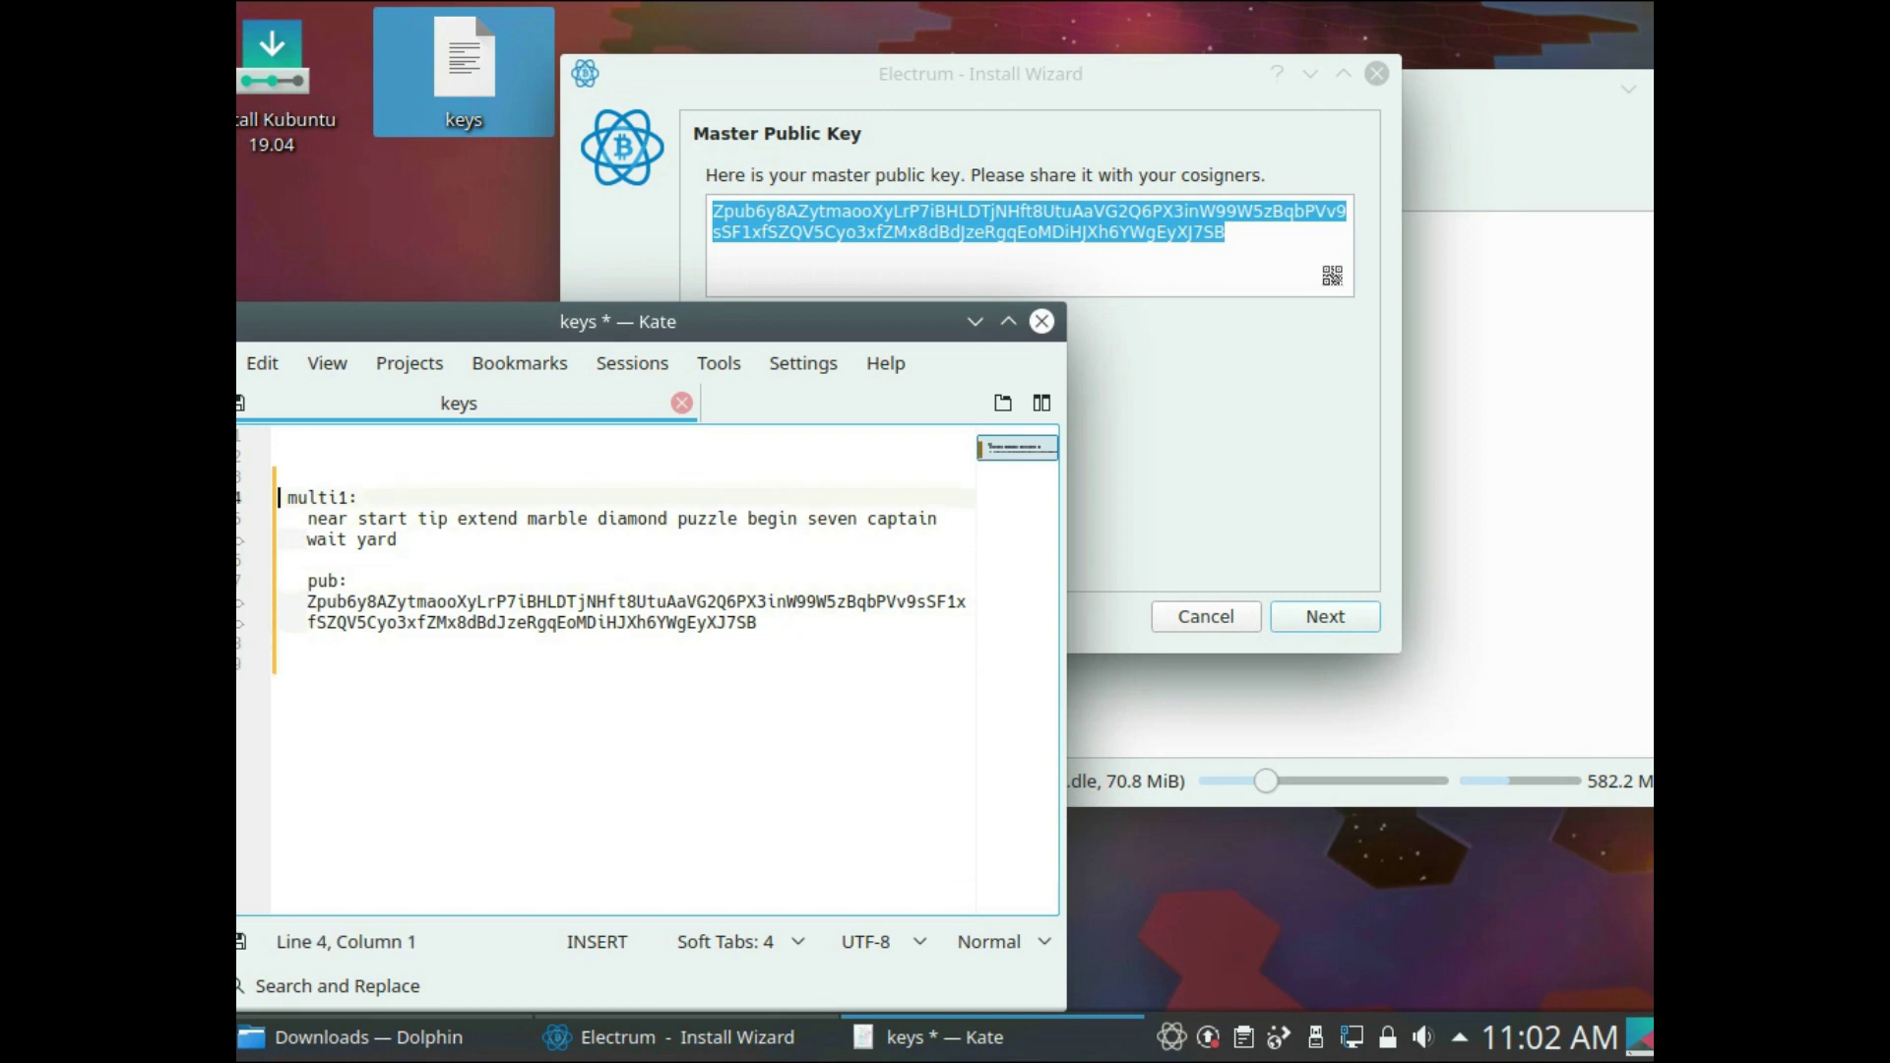
key("Down")
key("Delete")
key("Down")
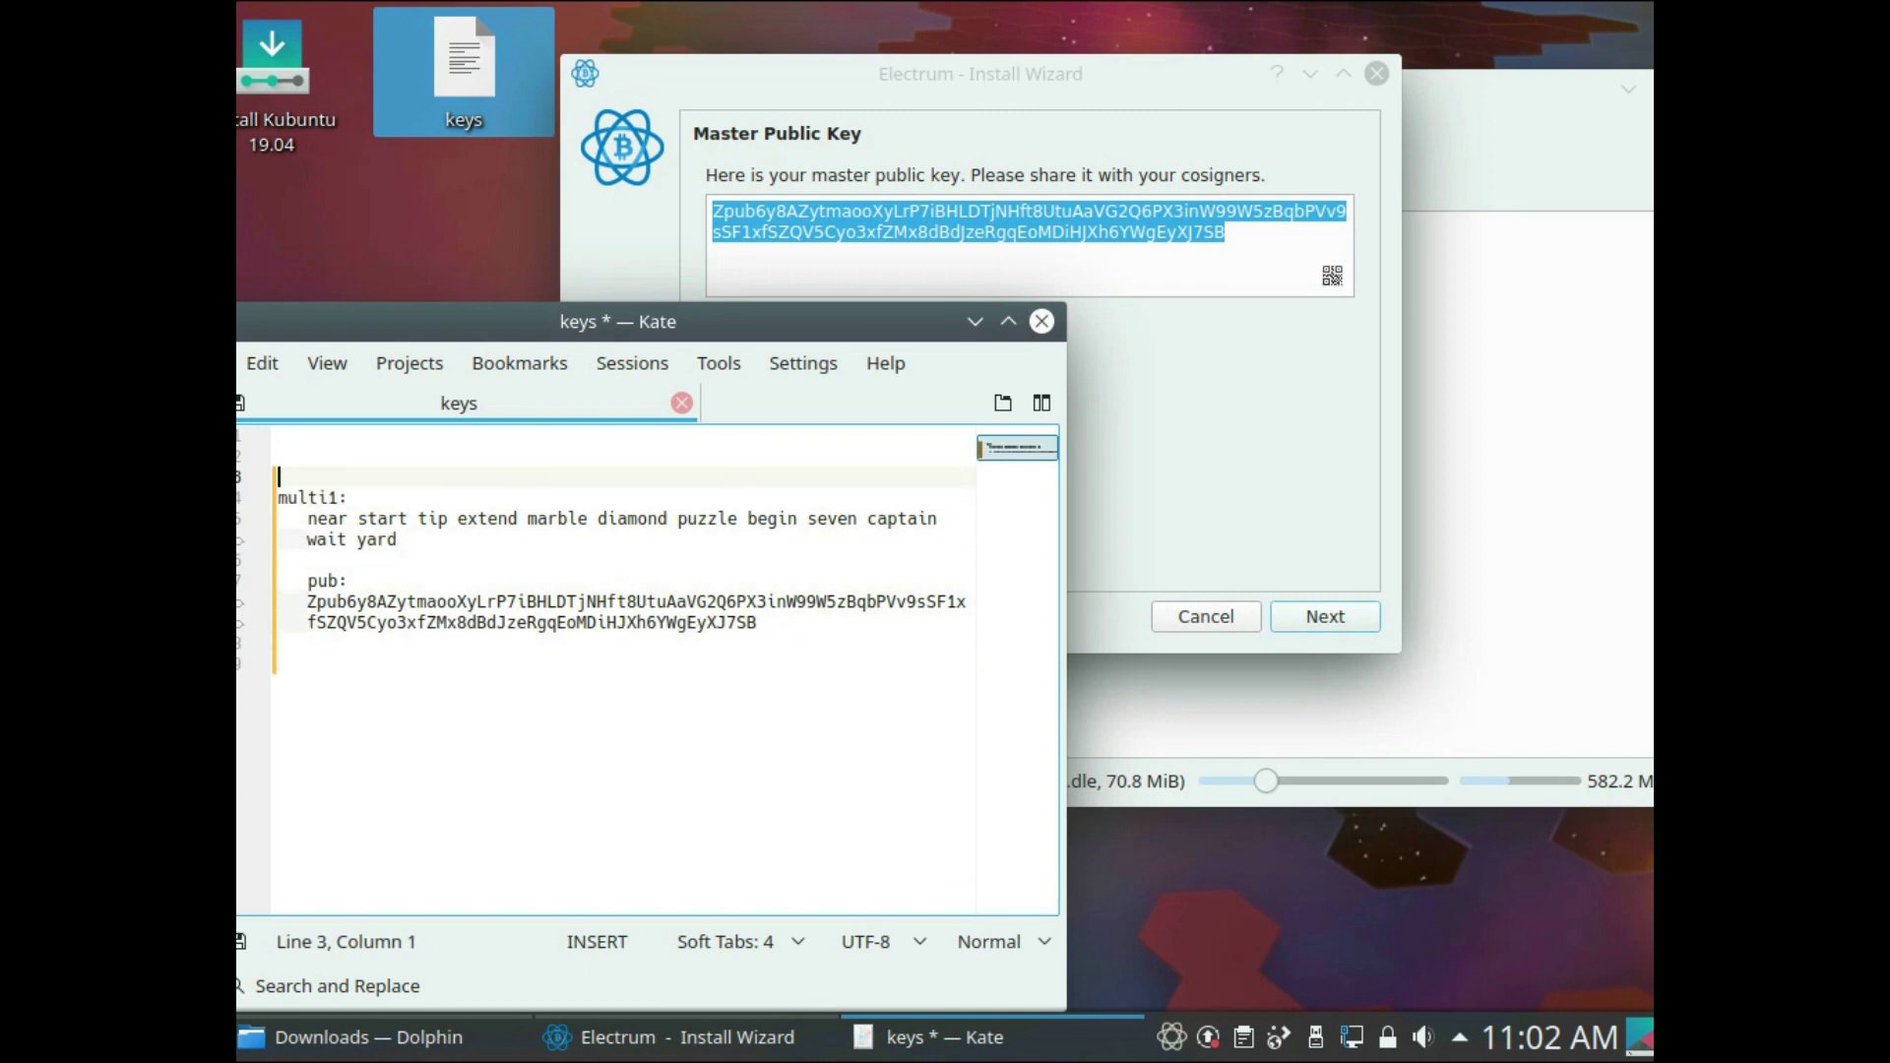
key("Down")
key("Down")
key("Down")
key("Down")
key("Down")
key("Down")
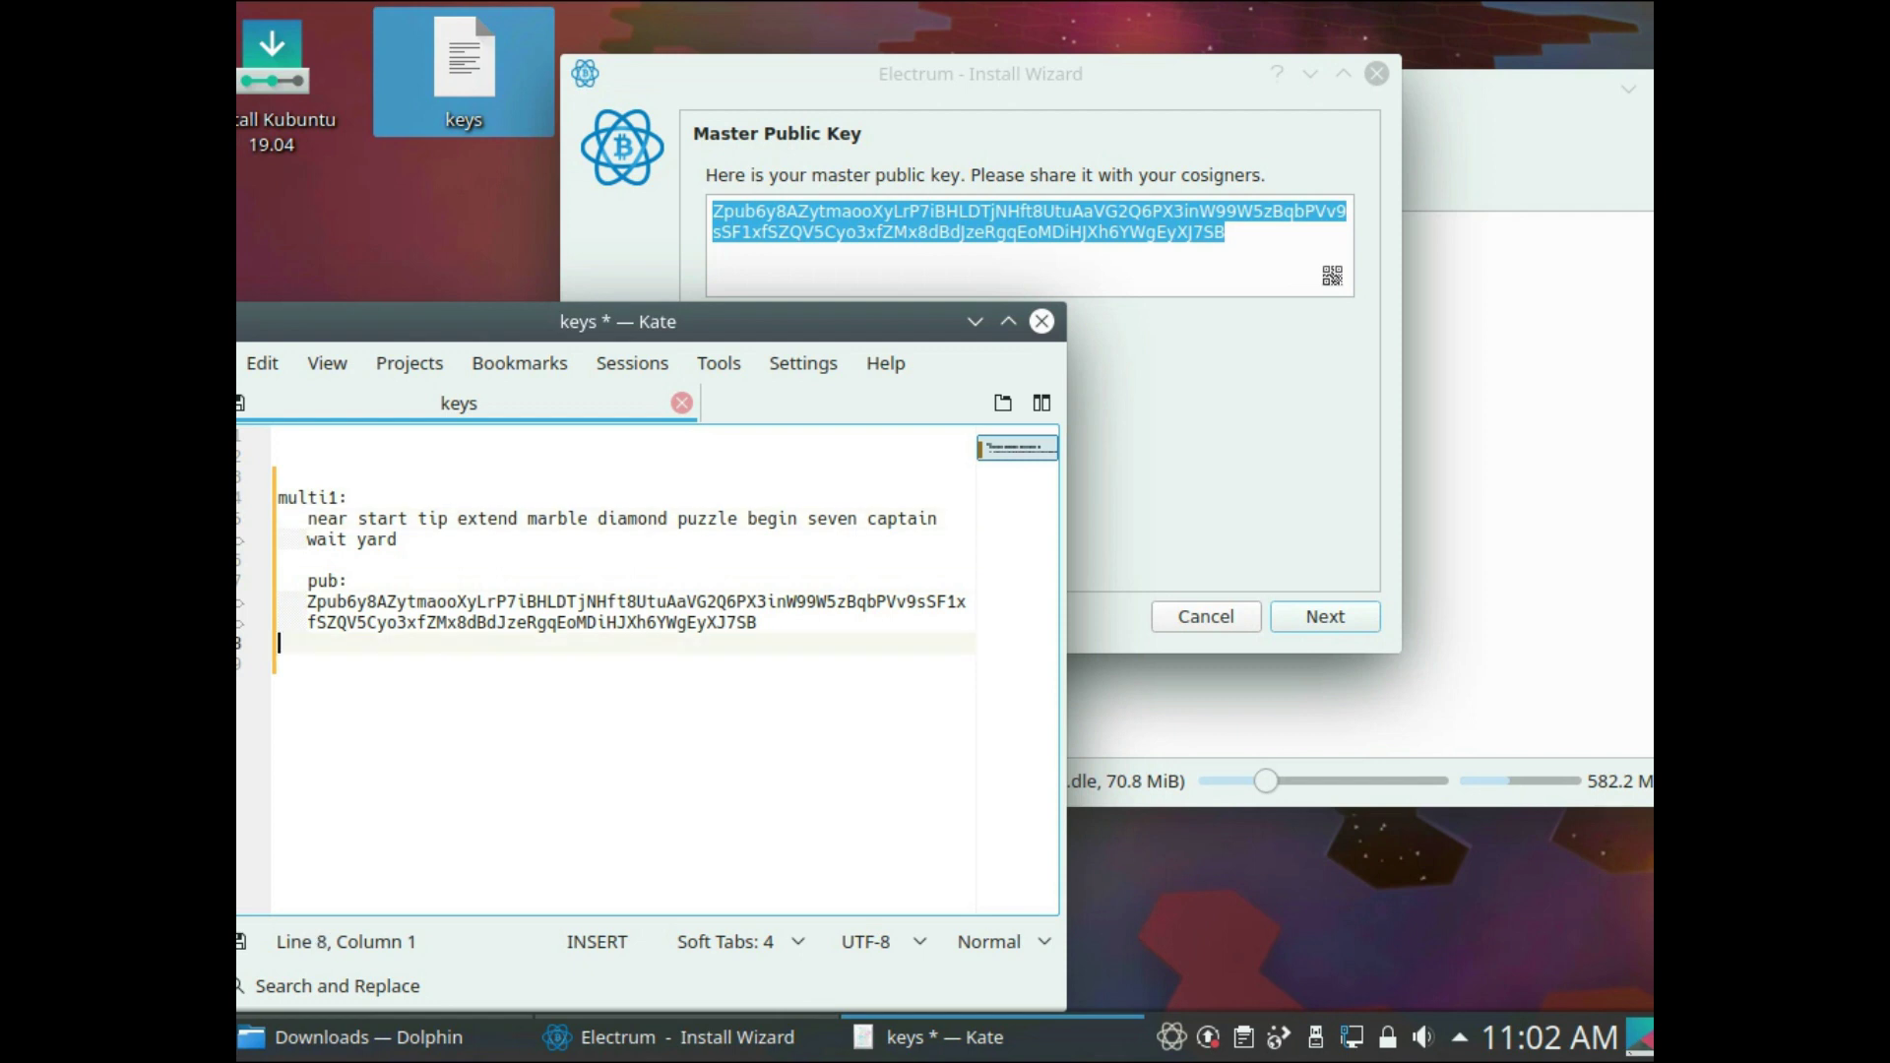
- Add a 'multi2' heading line and close the Electrum wizard
key("Return")
key("BackSpace")
type("multi2")
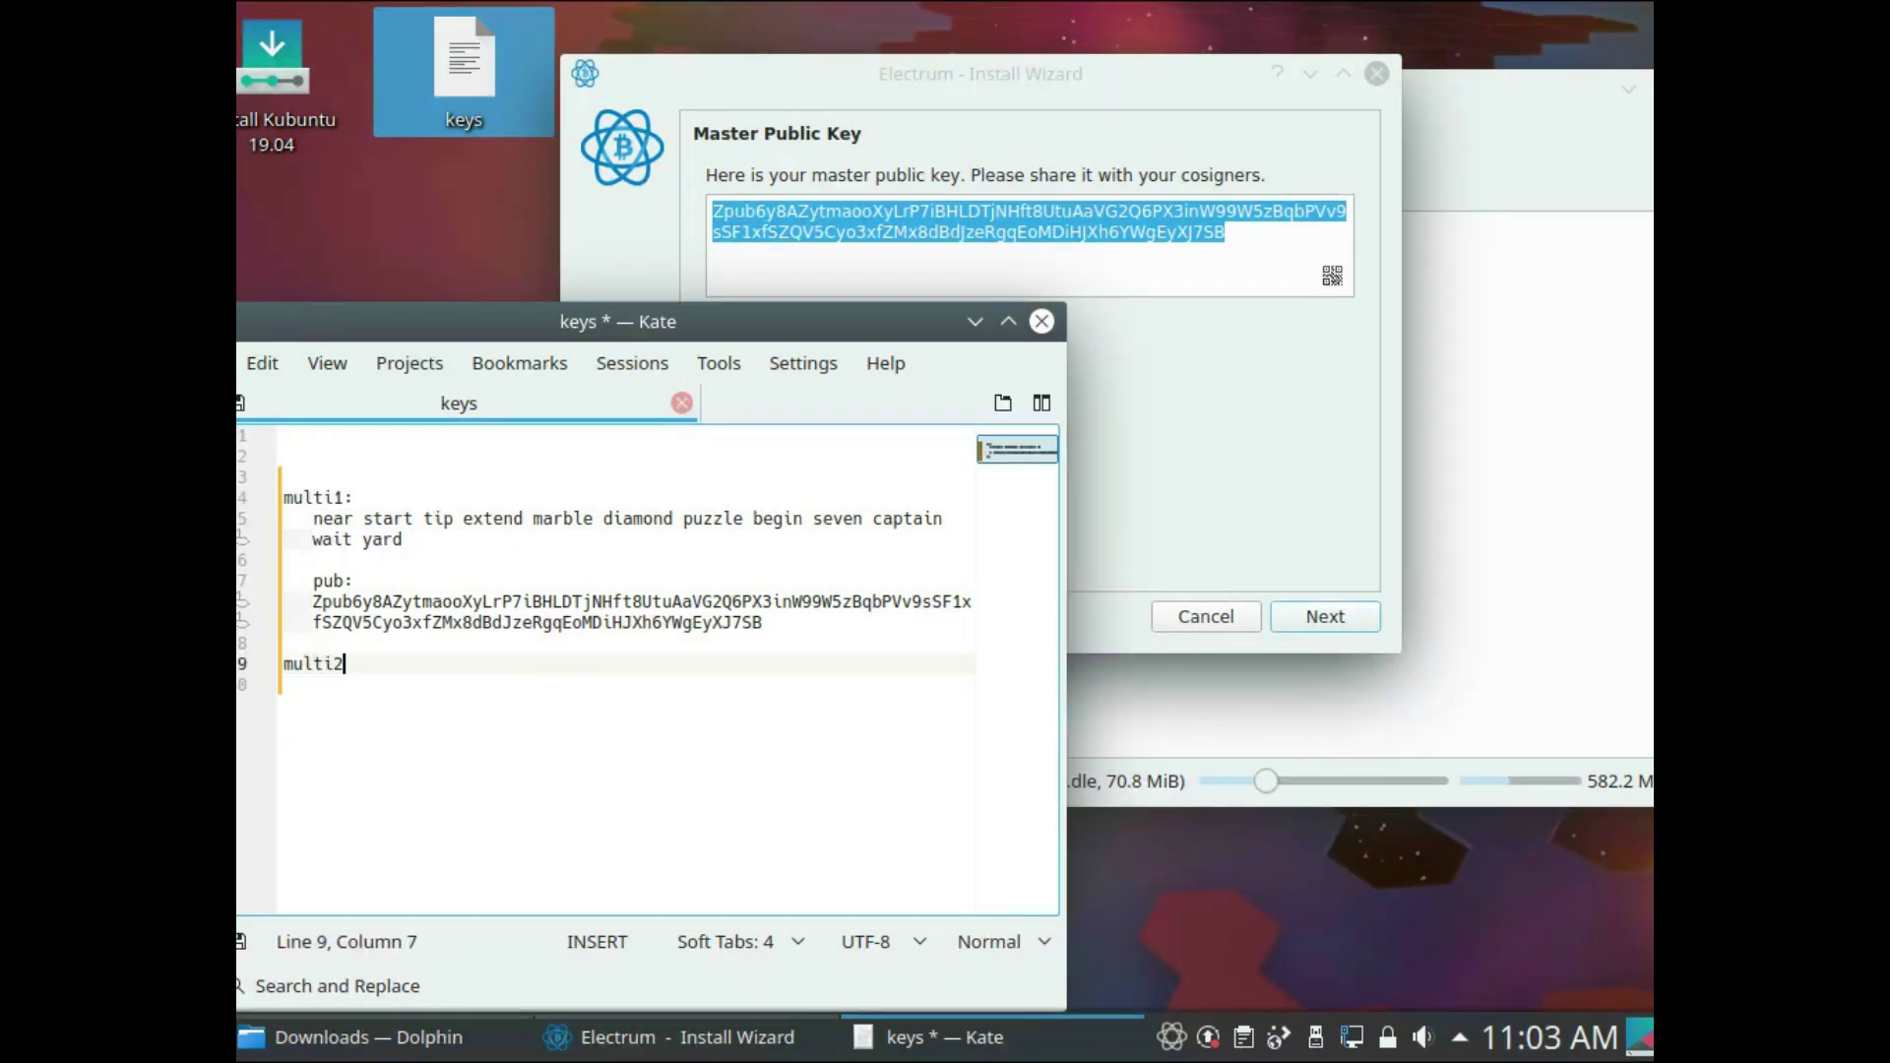
left_click(1325, 617)
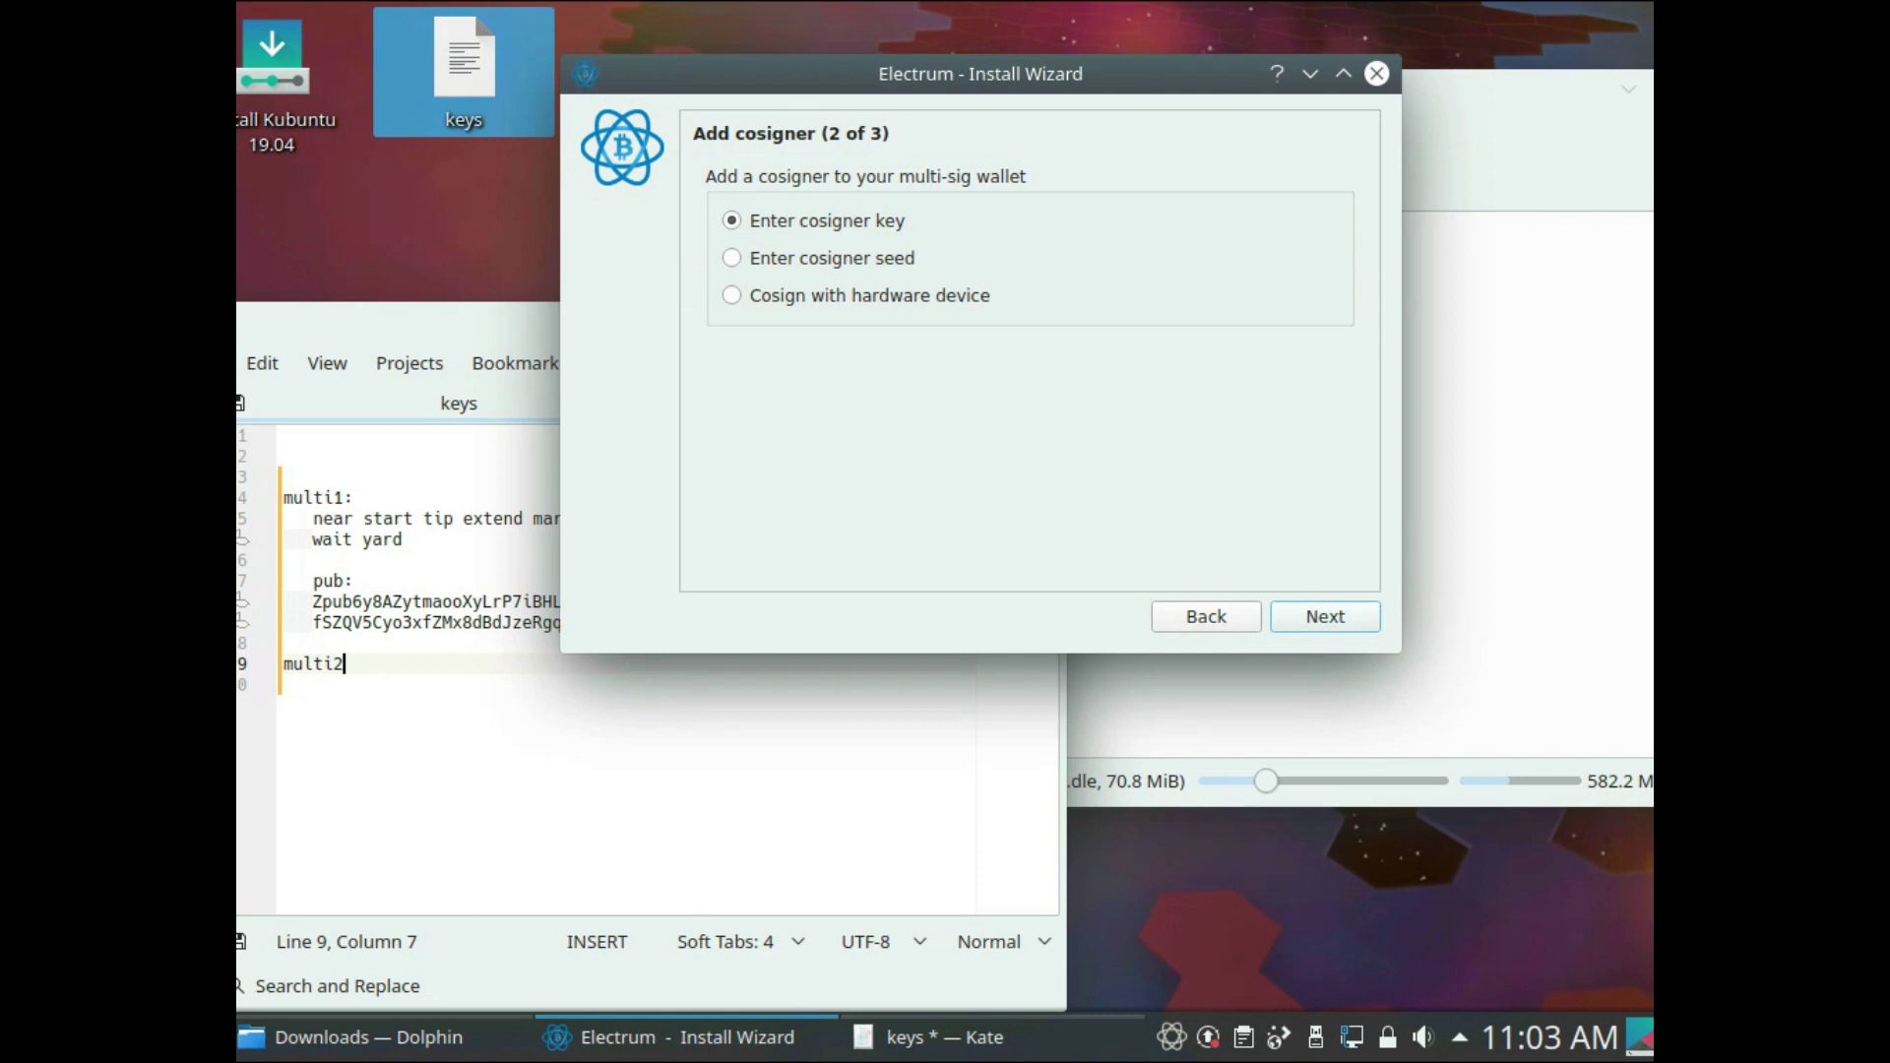
left_click(1377, 73)
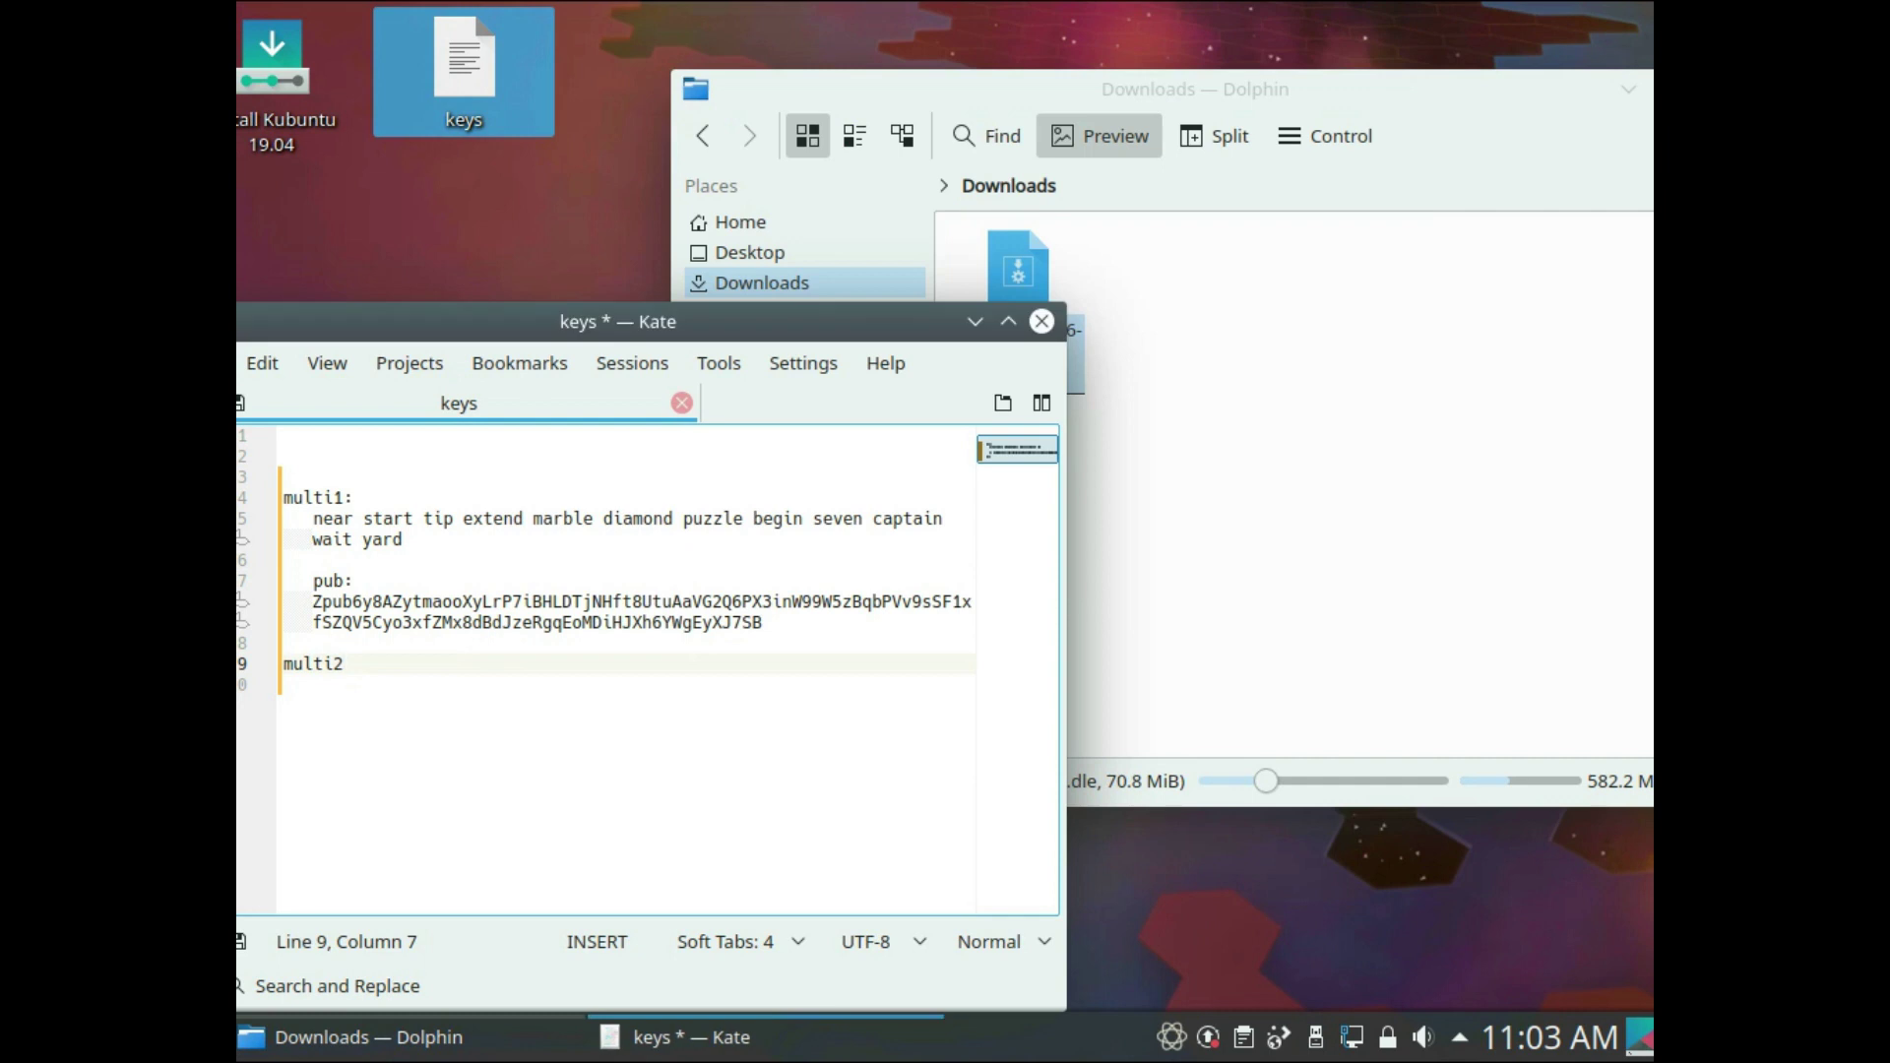
- Create Electrum wallet 'multi2' as a 2-of-3 multi-signature wallet with a new Segwit seed
left_click_drag(313, 518, 403, 539)
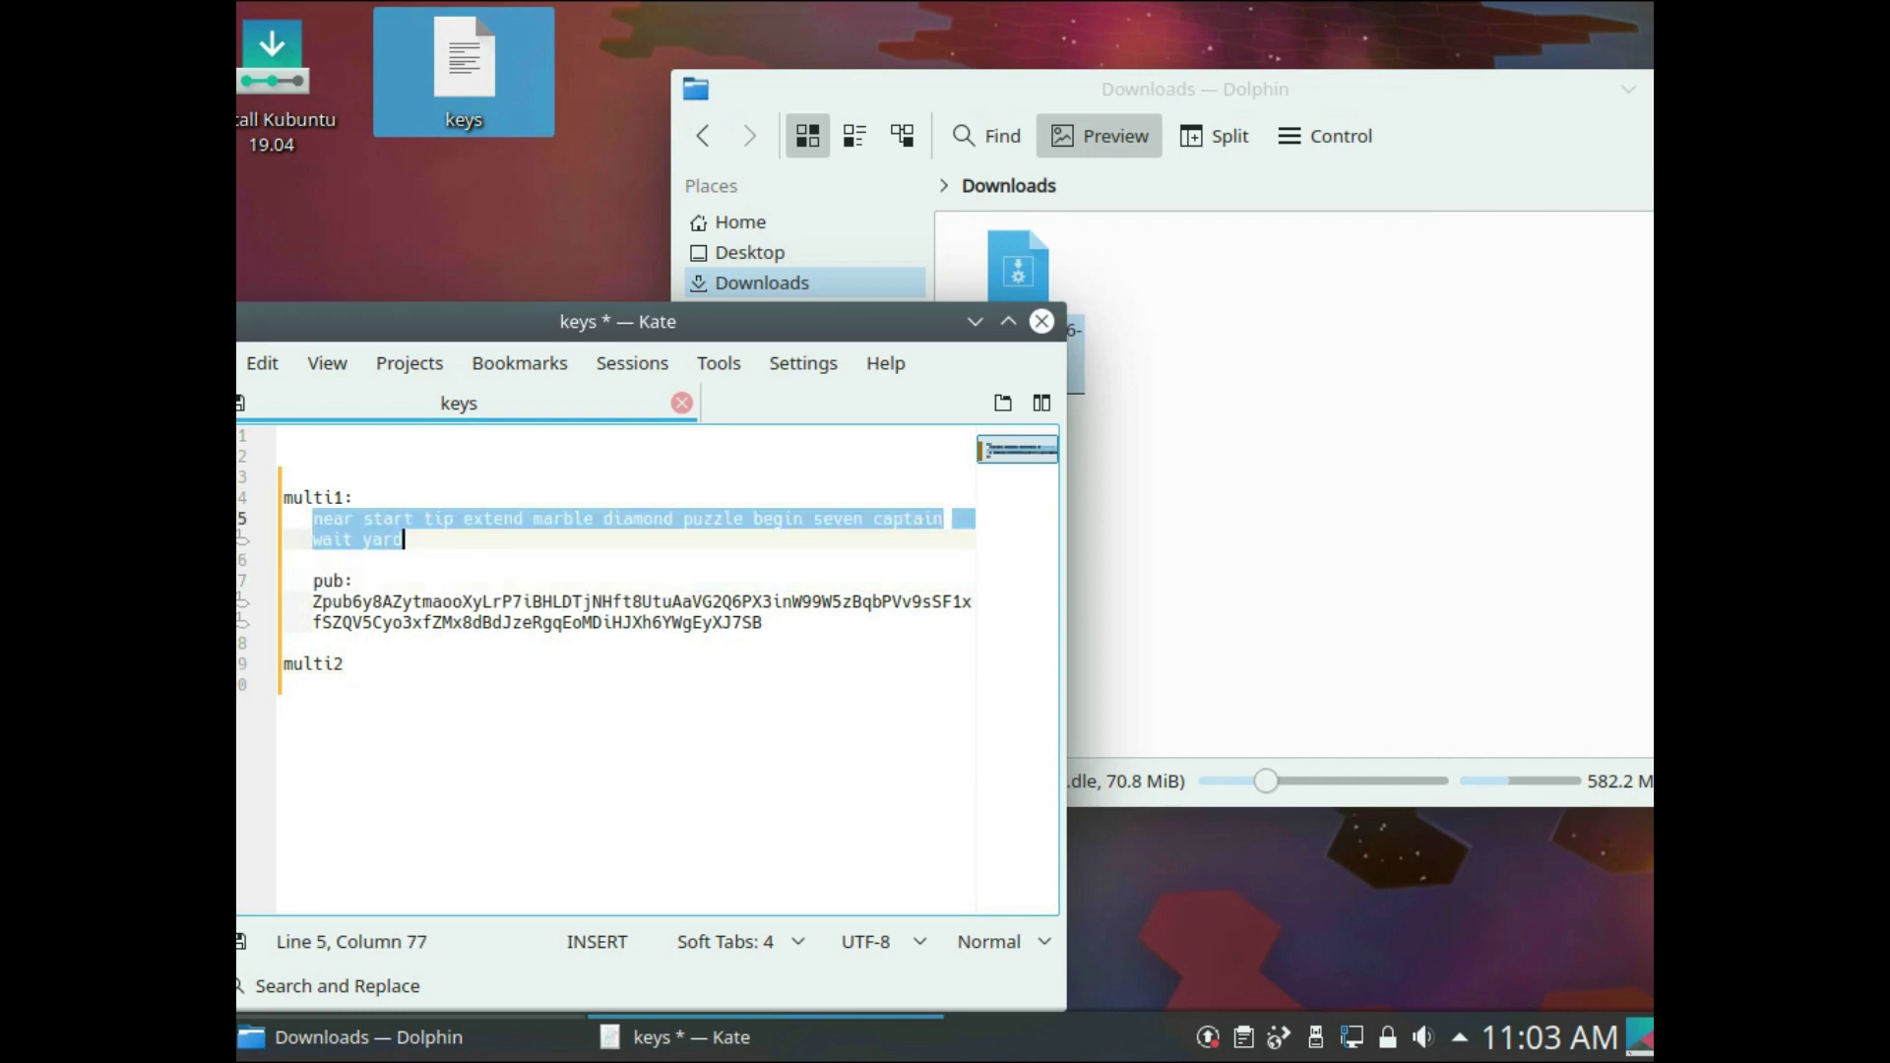
key("Escape")
key("Escape")
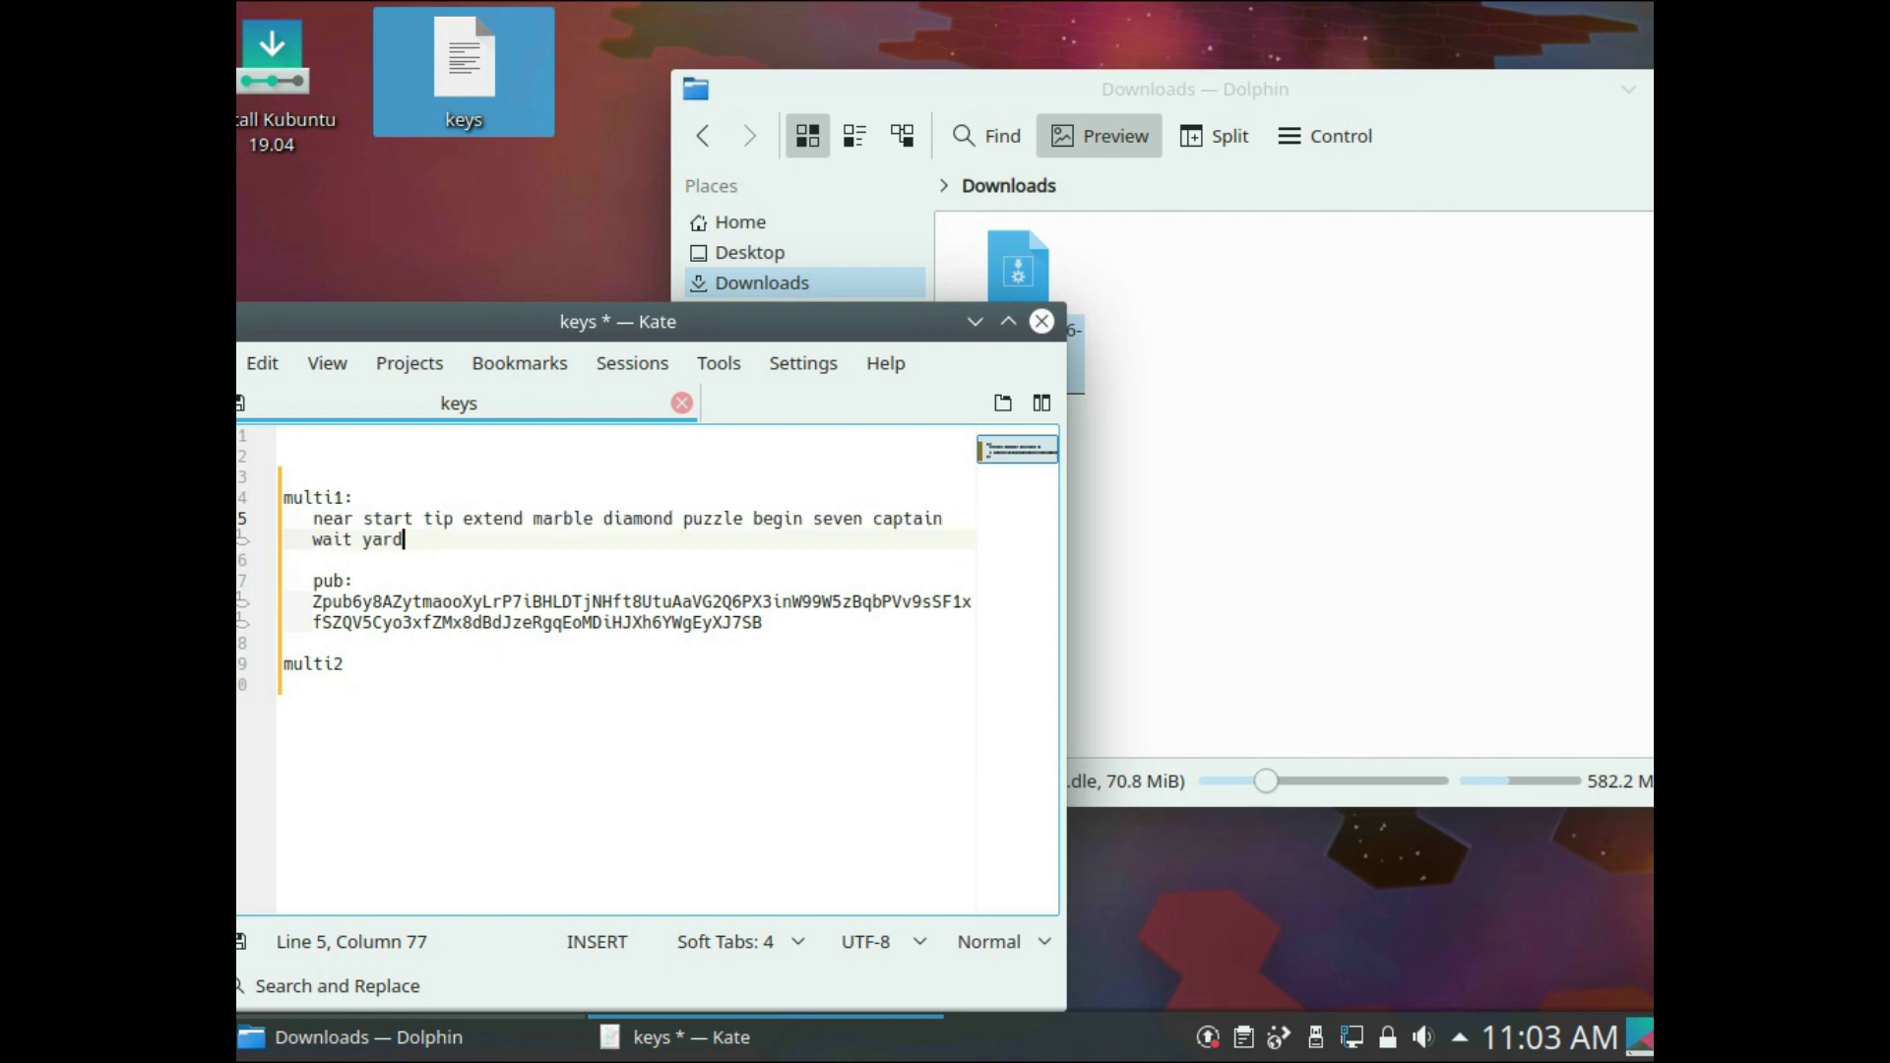
key("alt+Tab")
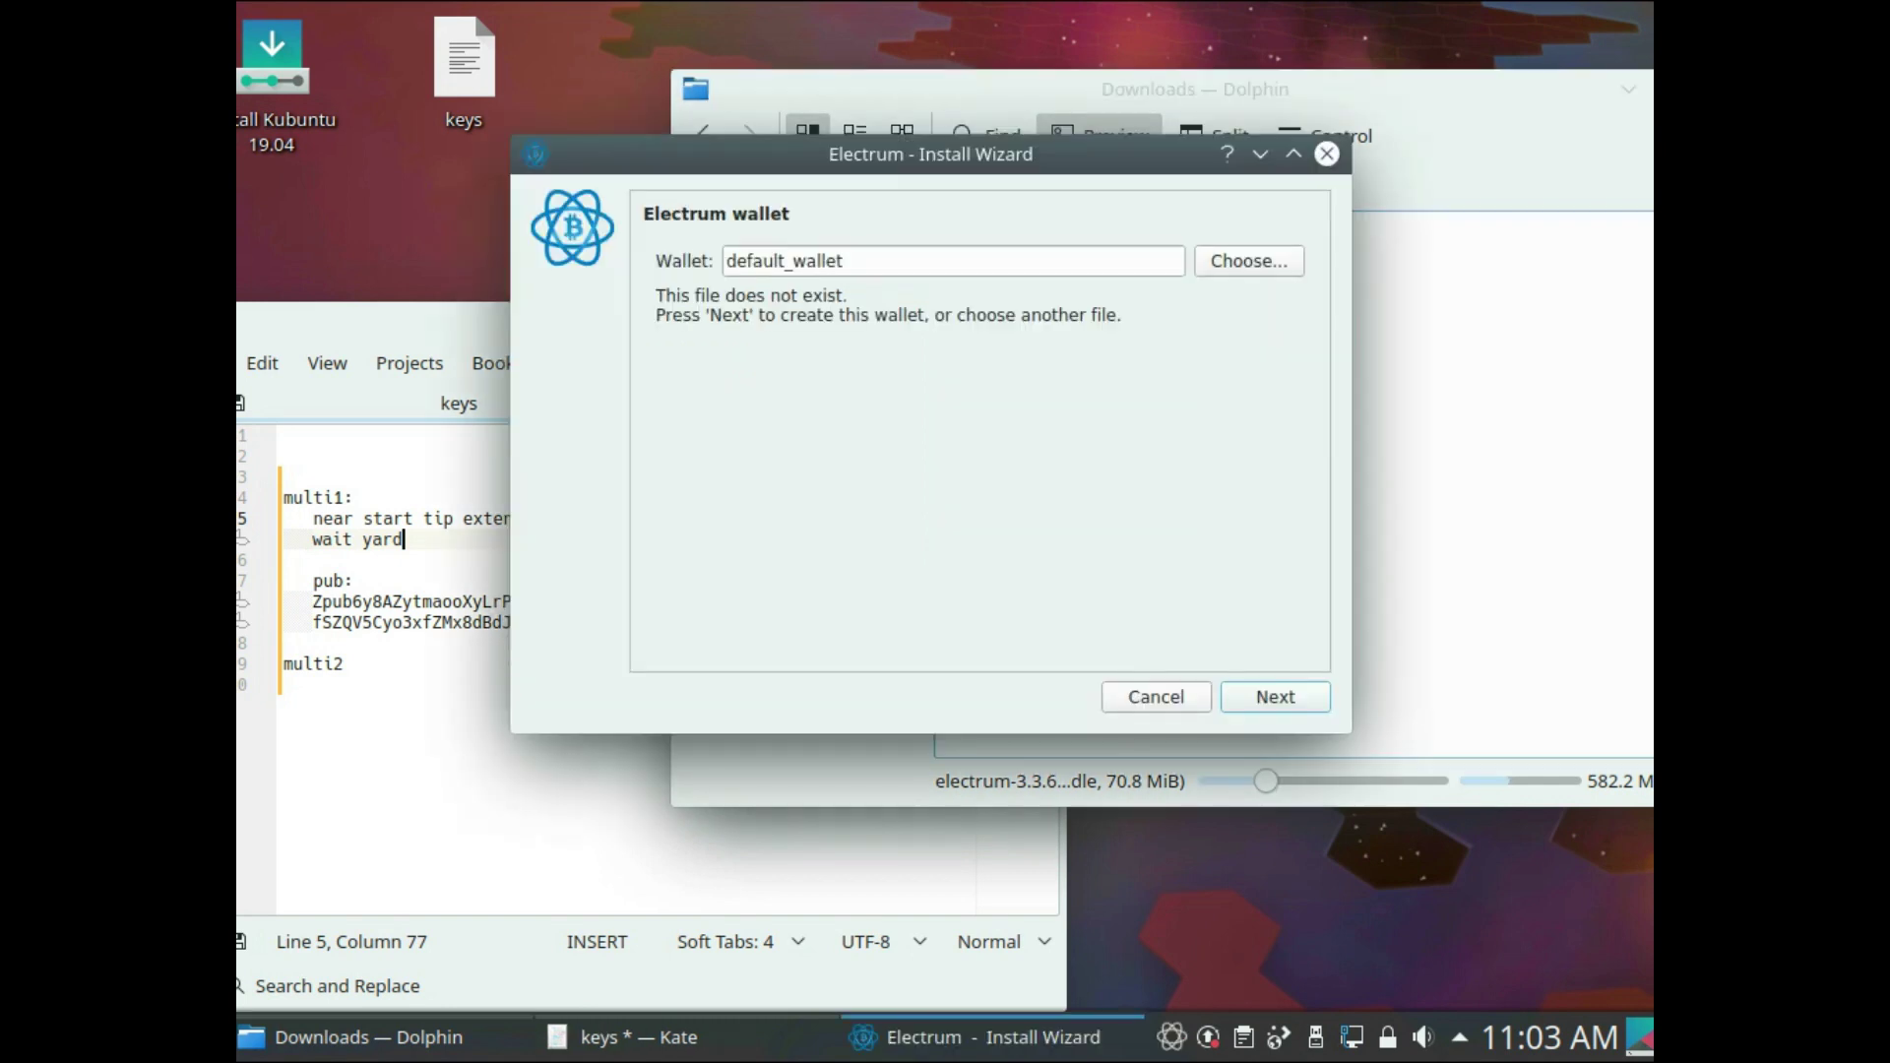
type("multi2")
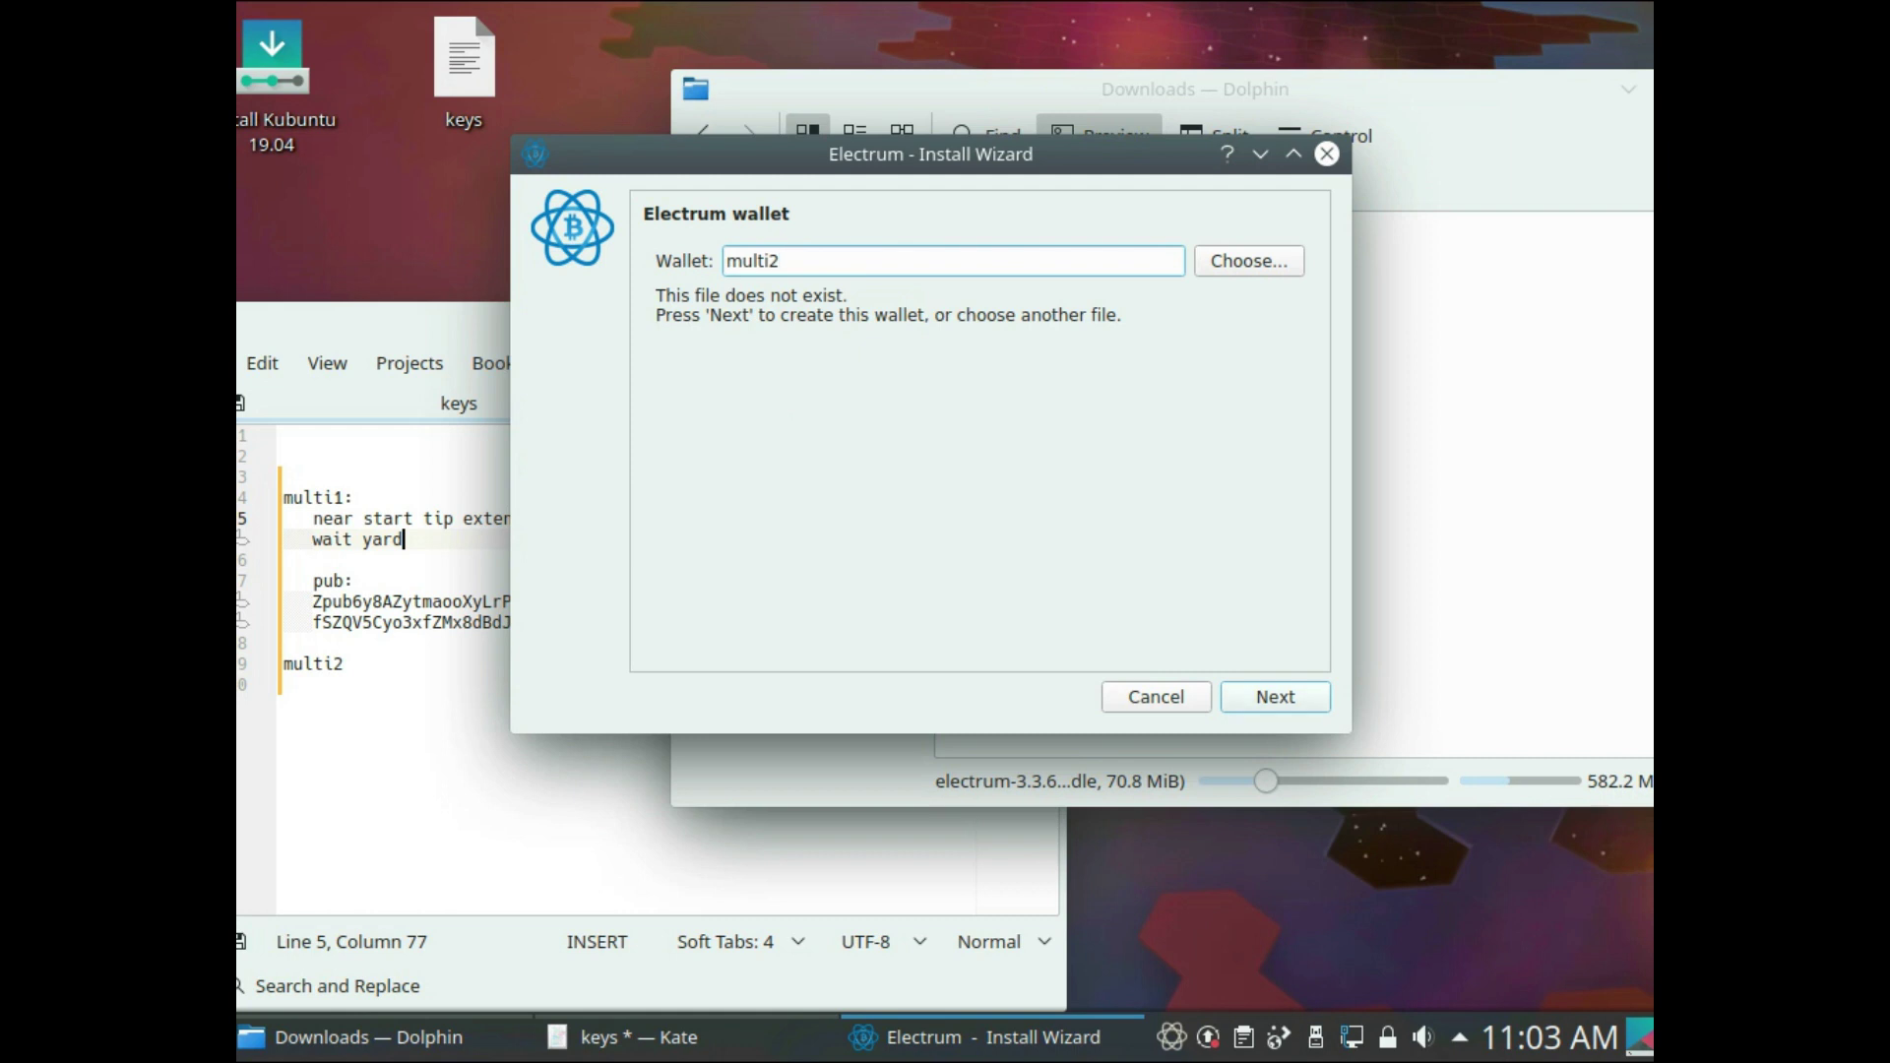
key("Return")
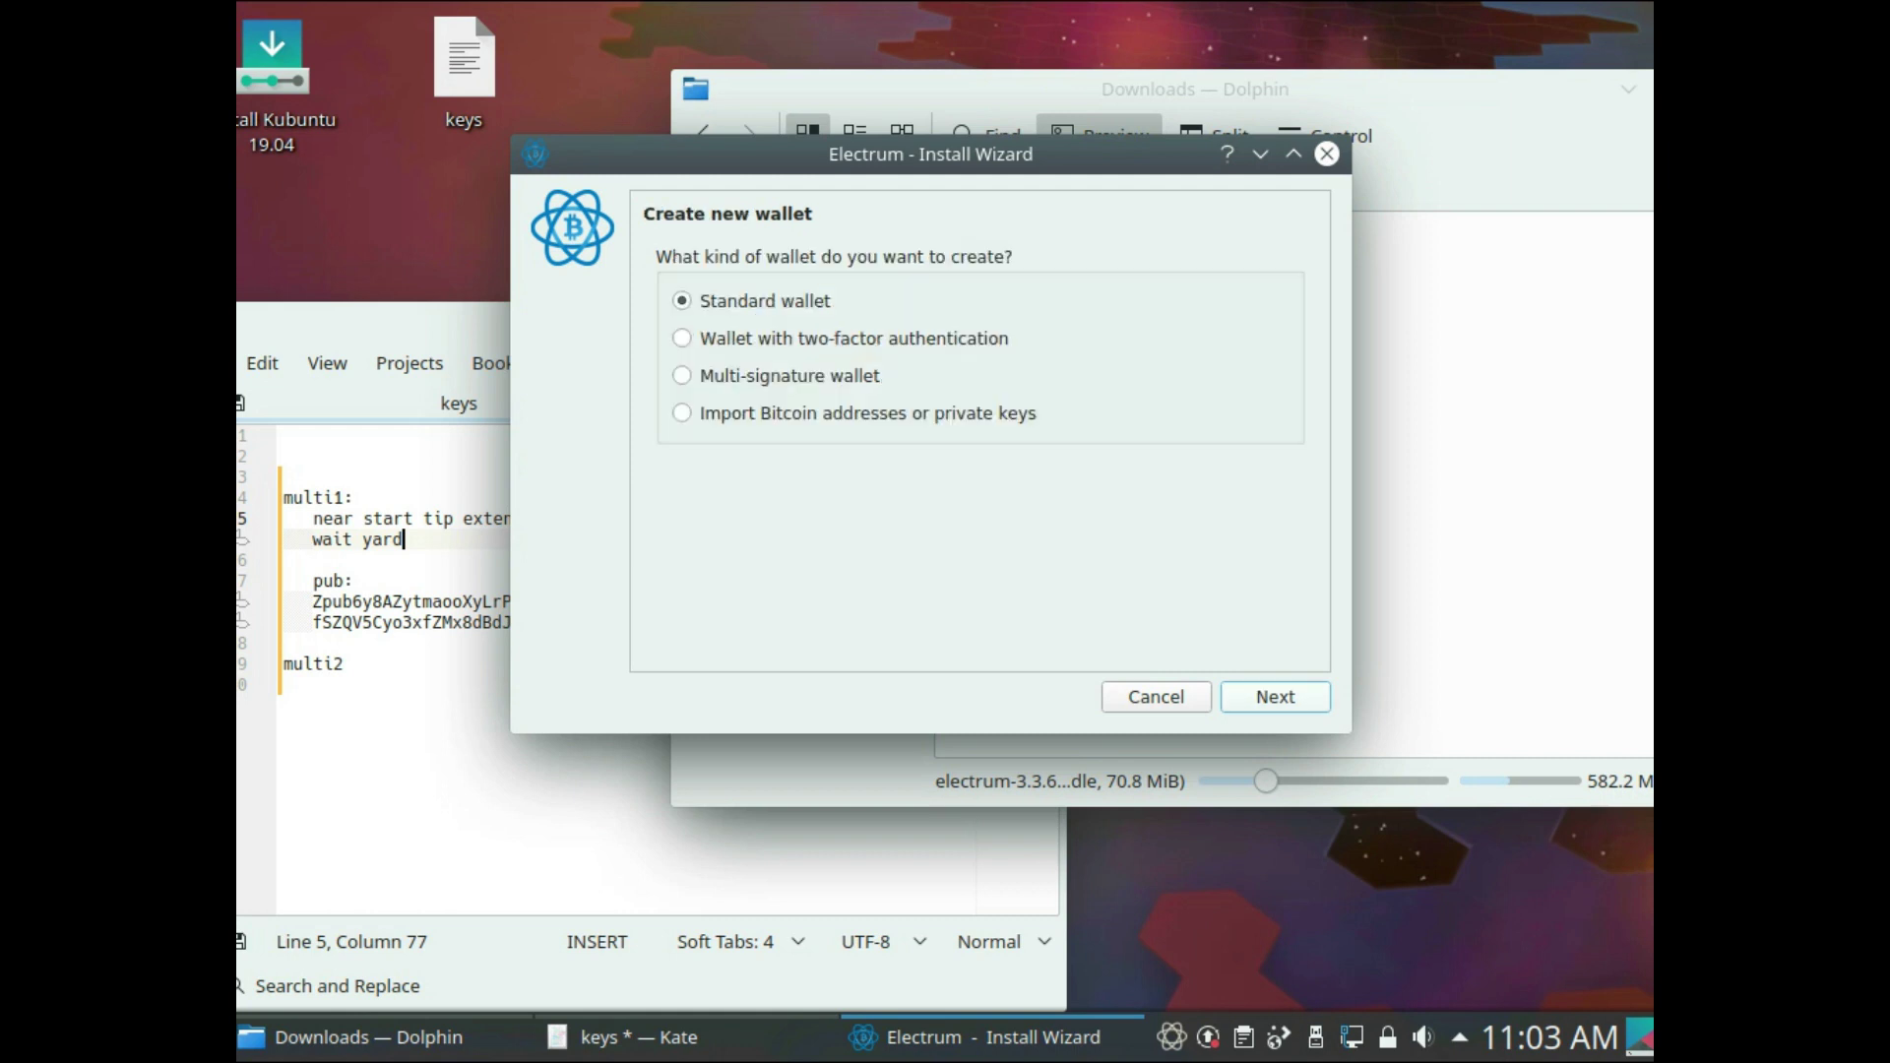
left_click(682, 375)
key("Return")
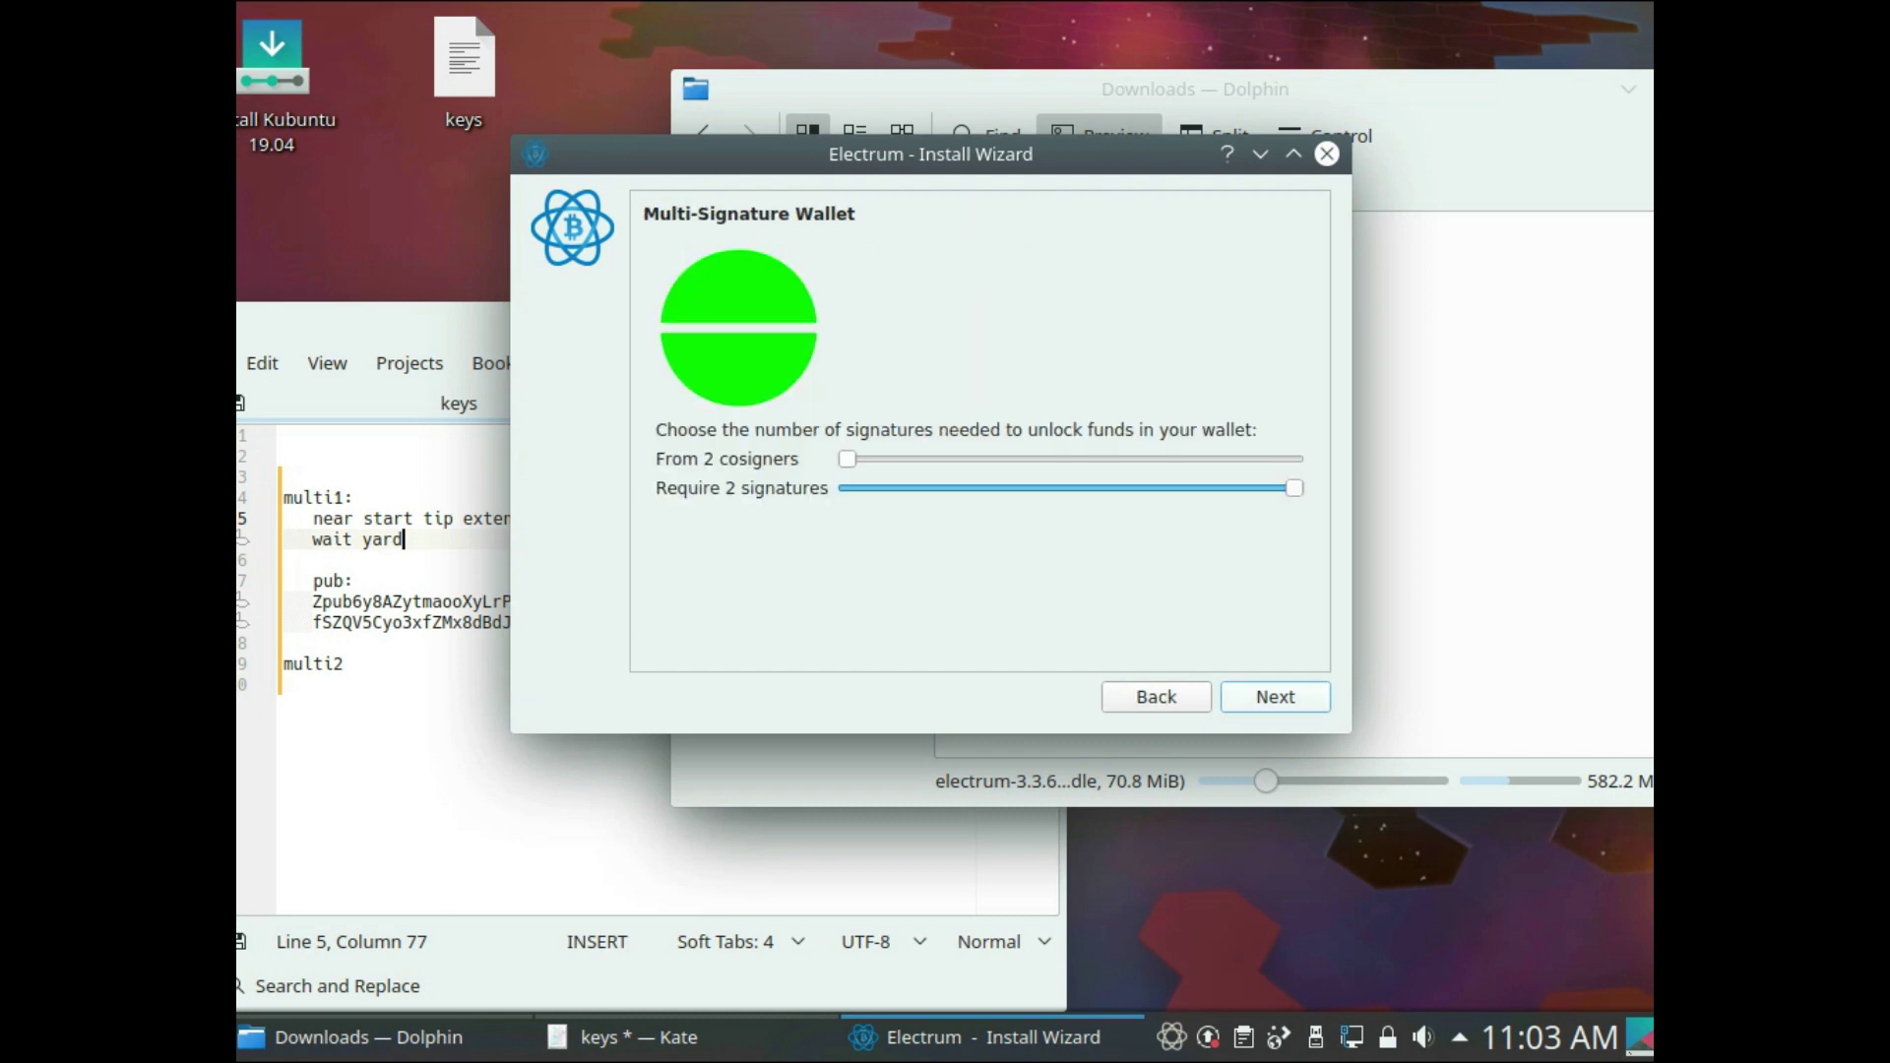
key("Right")
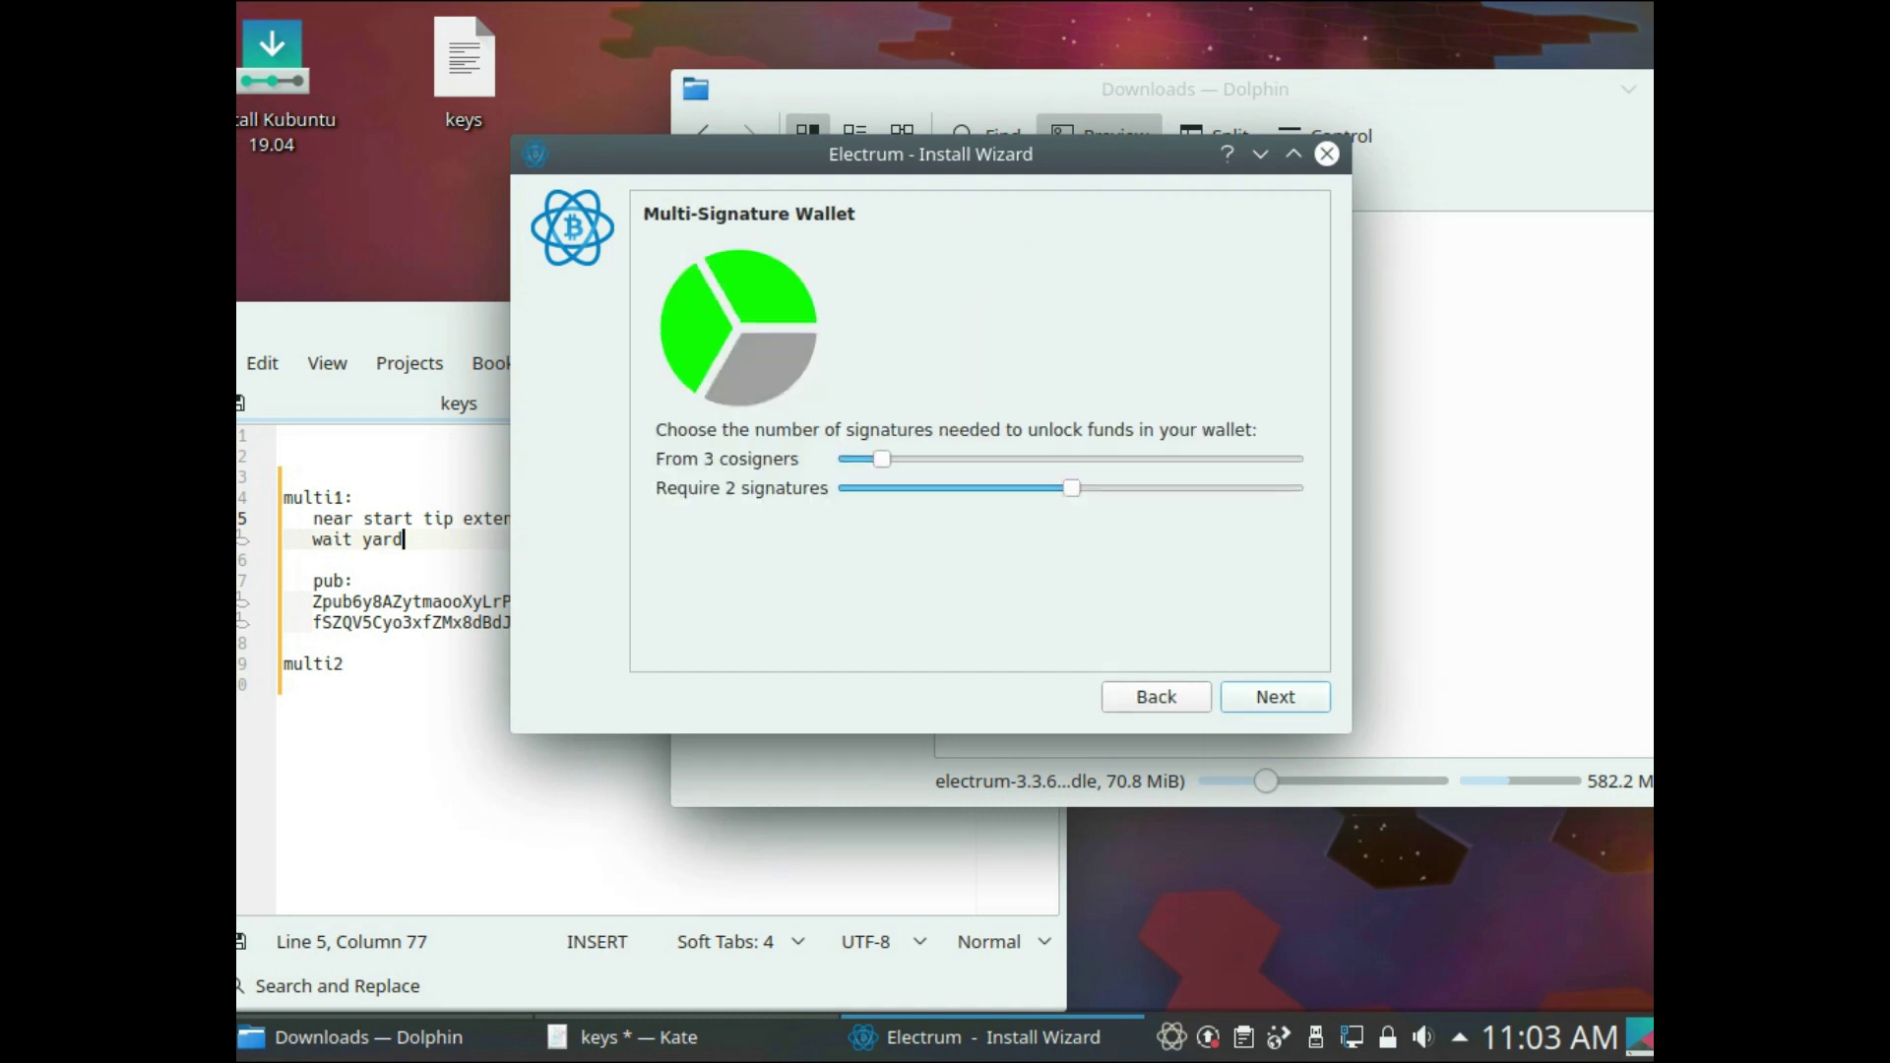
key("Return")
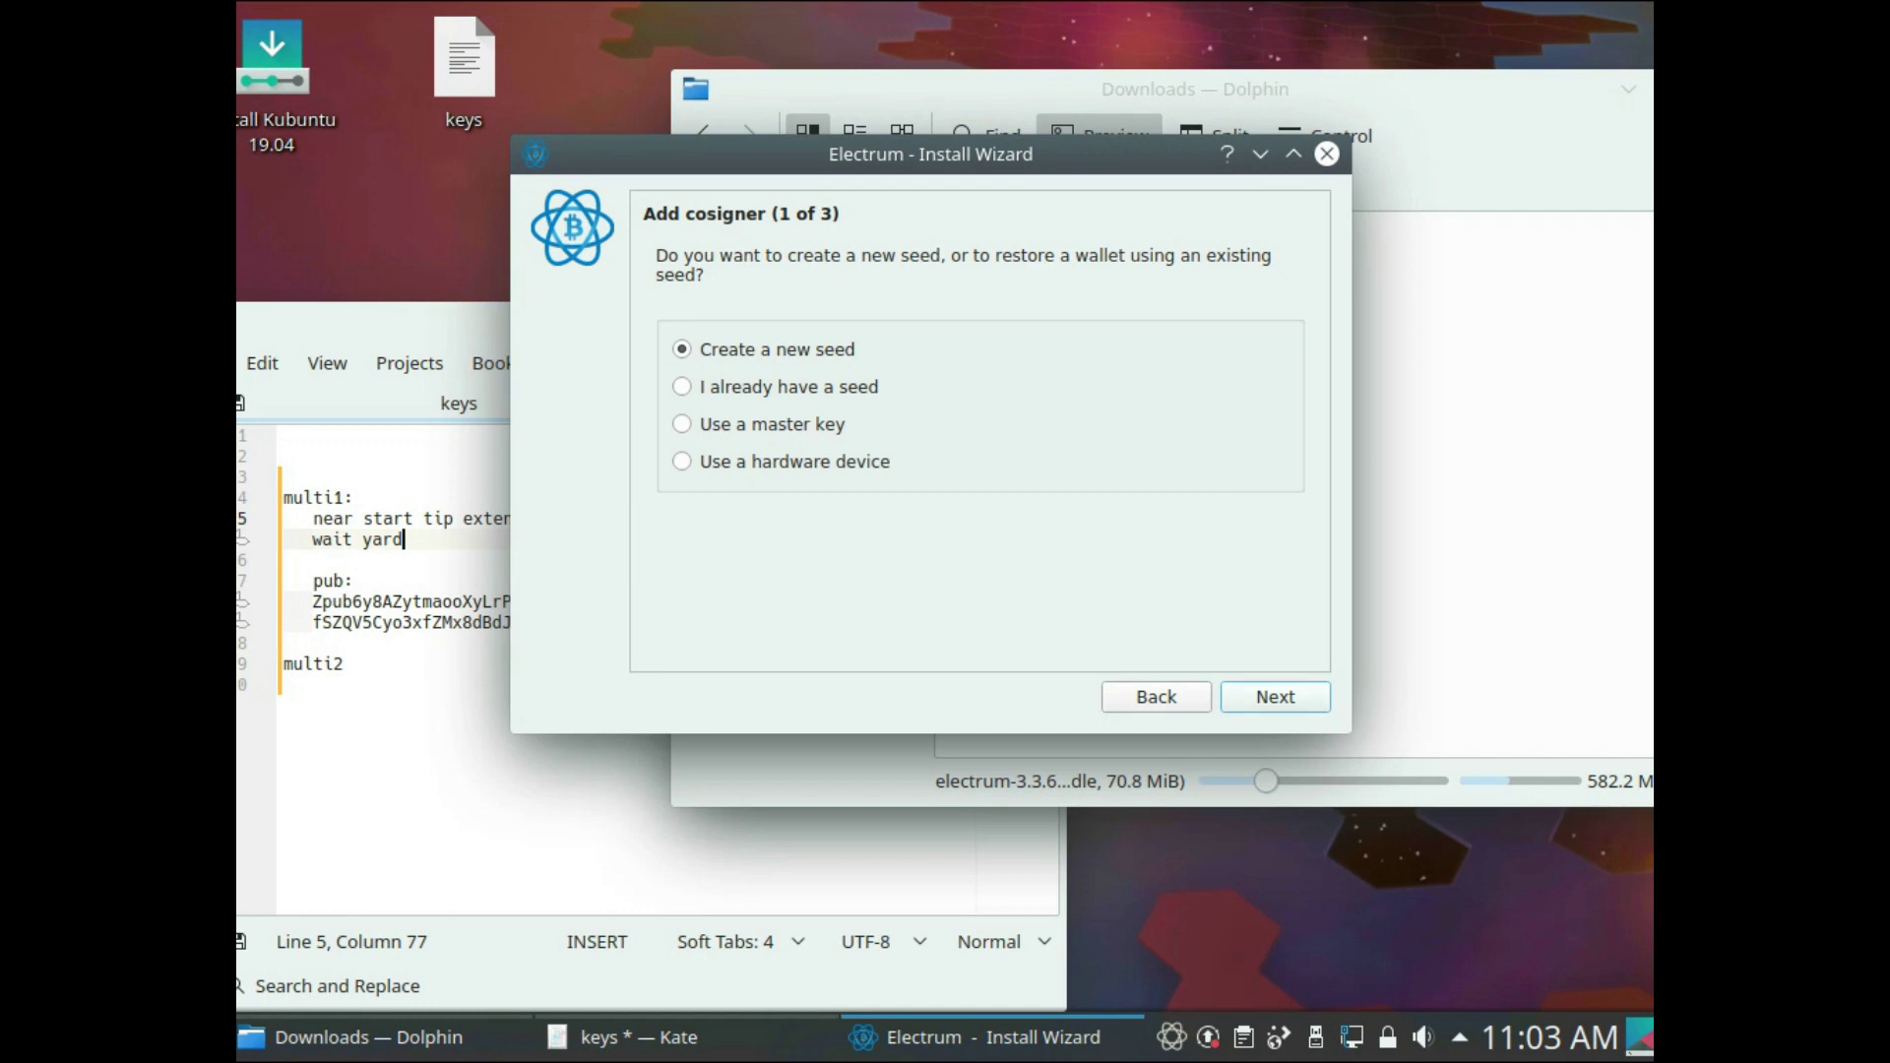
key("Return")
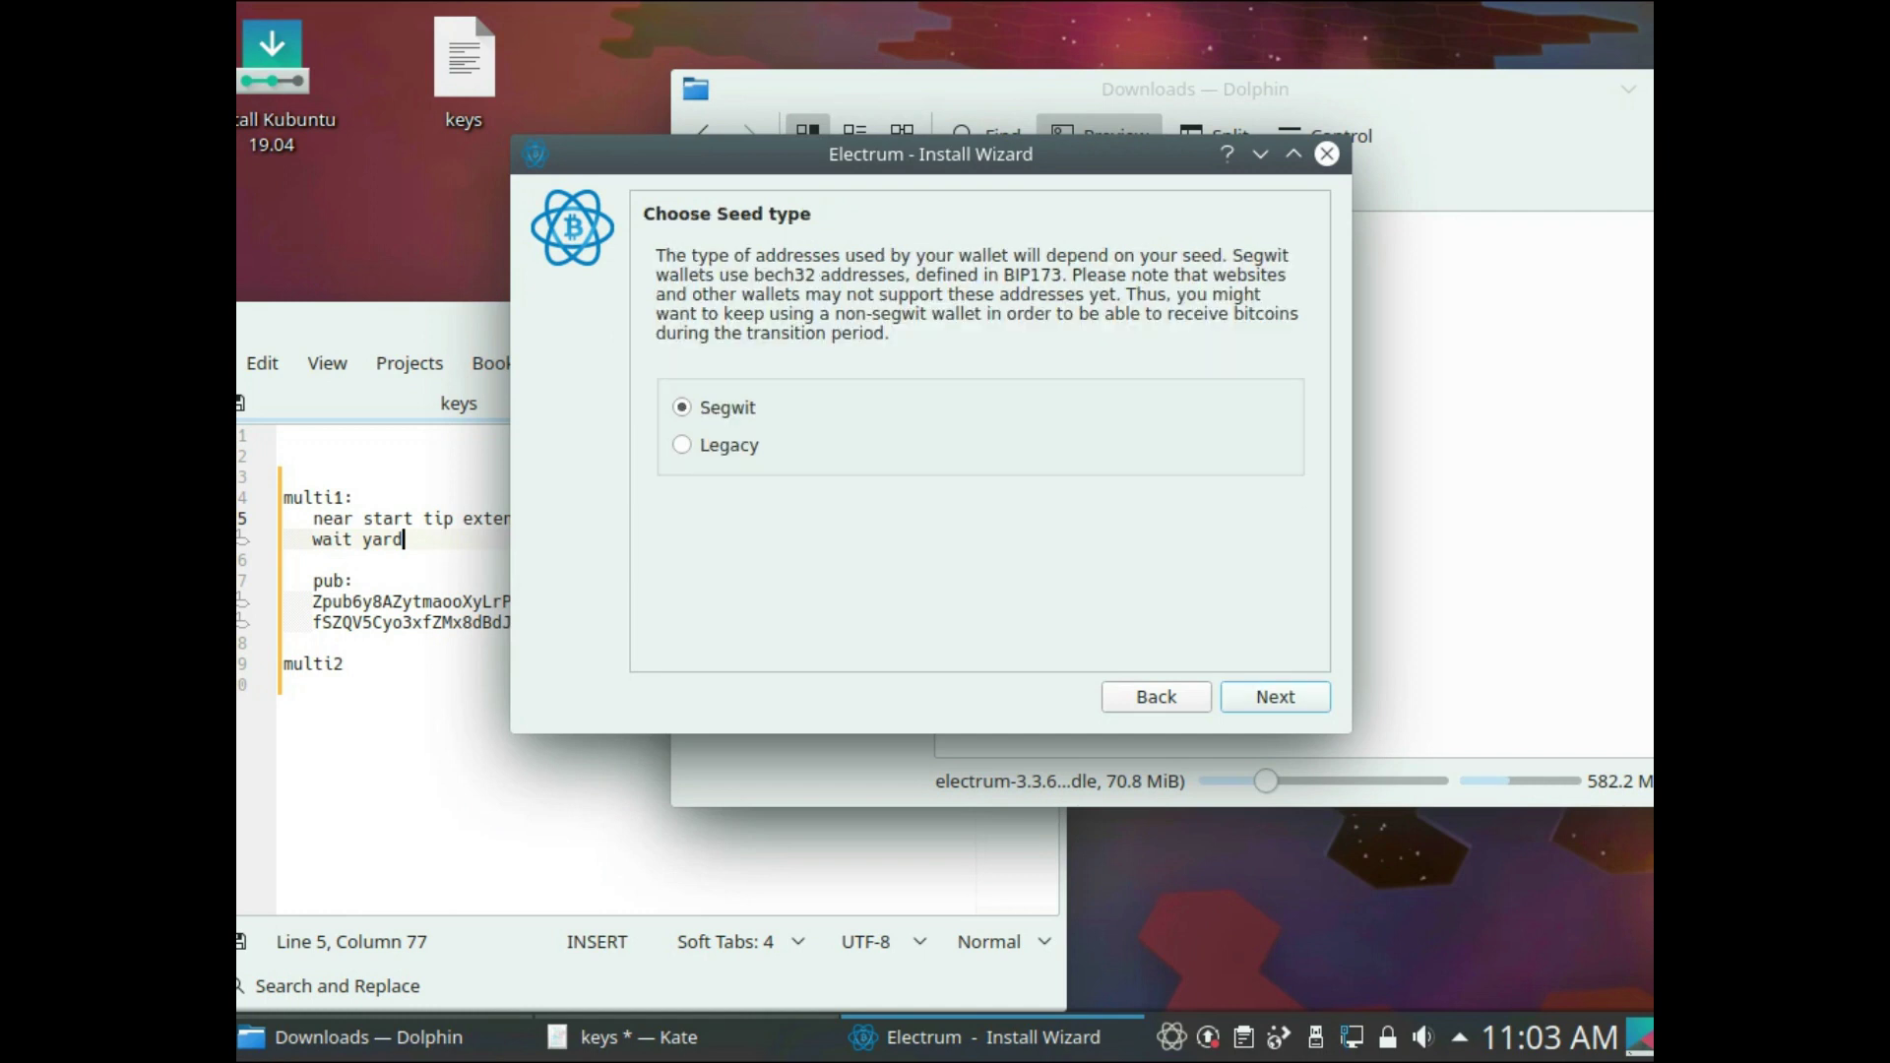
key("Return")
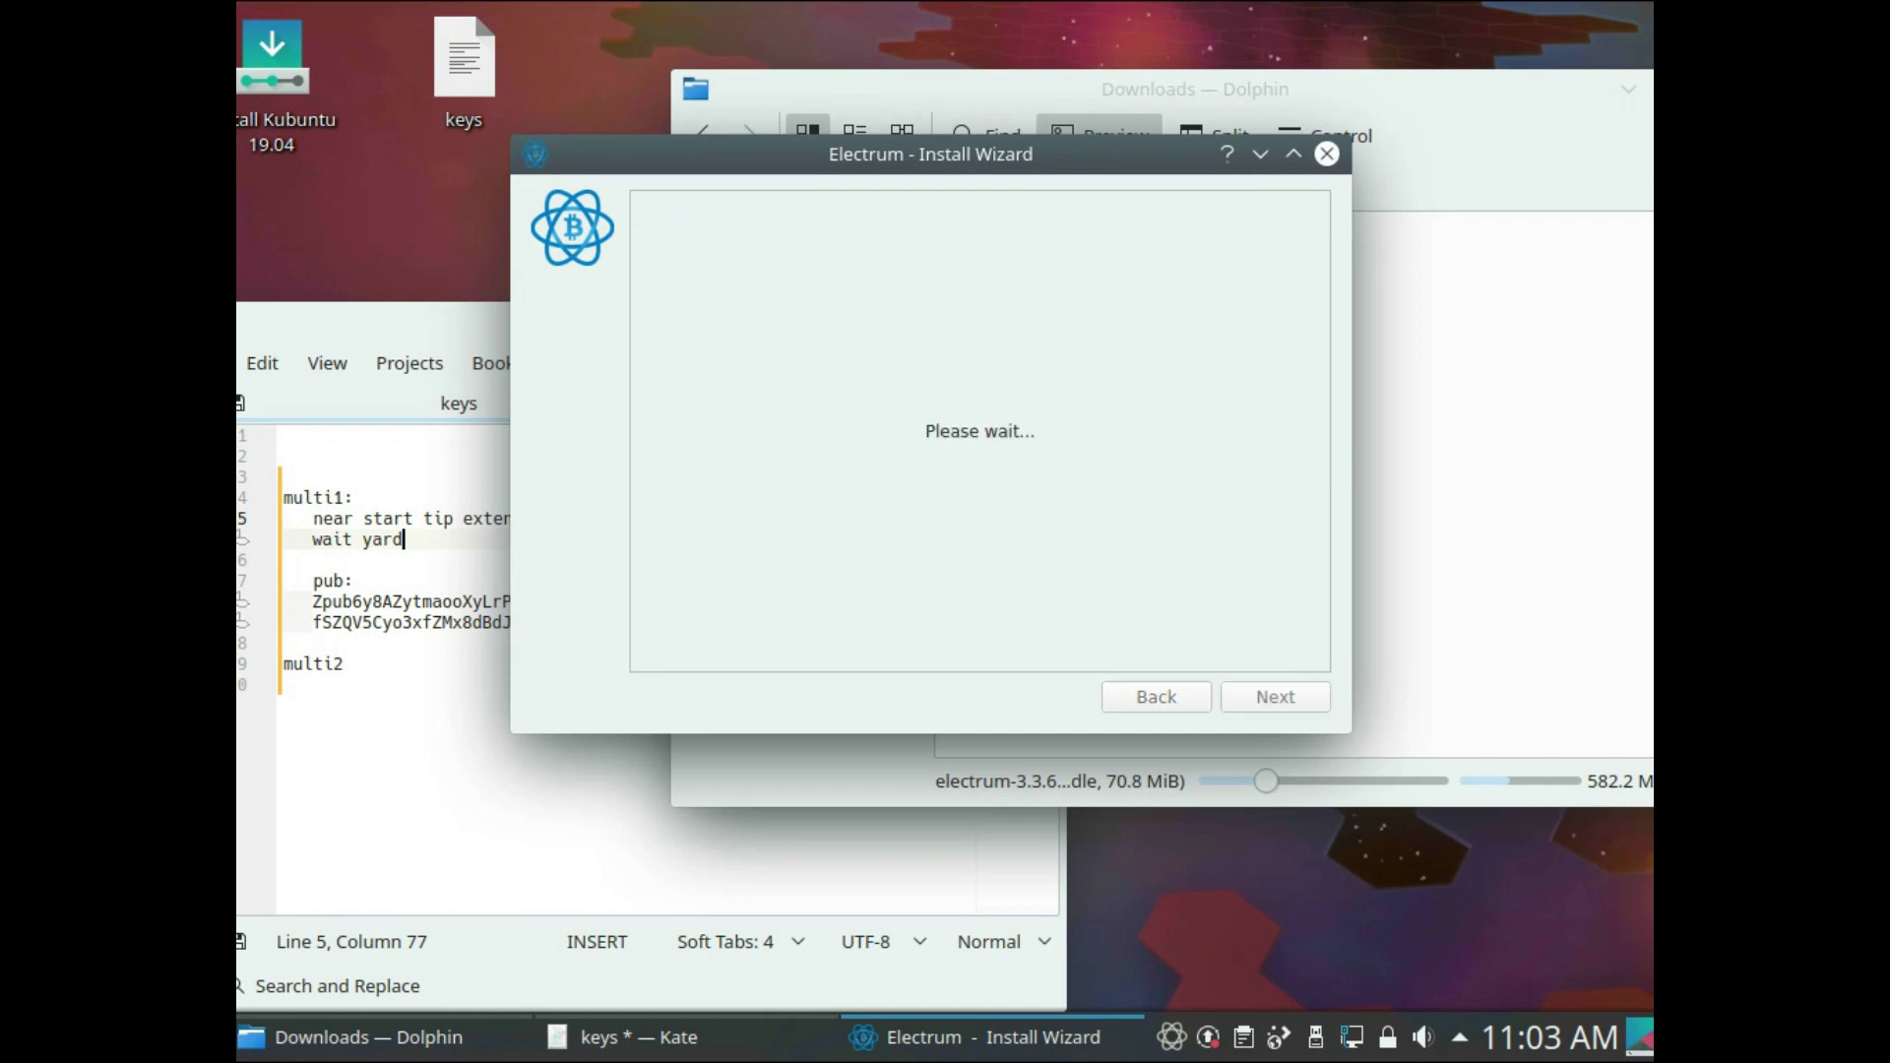
- Complete the 'multi2:' heading in the keys file with a new line below it
left_click(347, 664)
type(":")
key("Return")
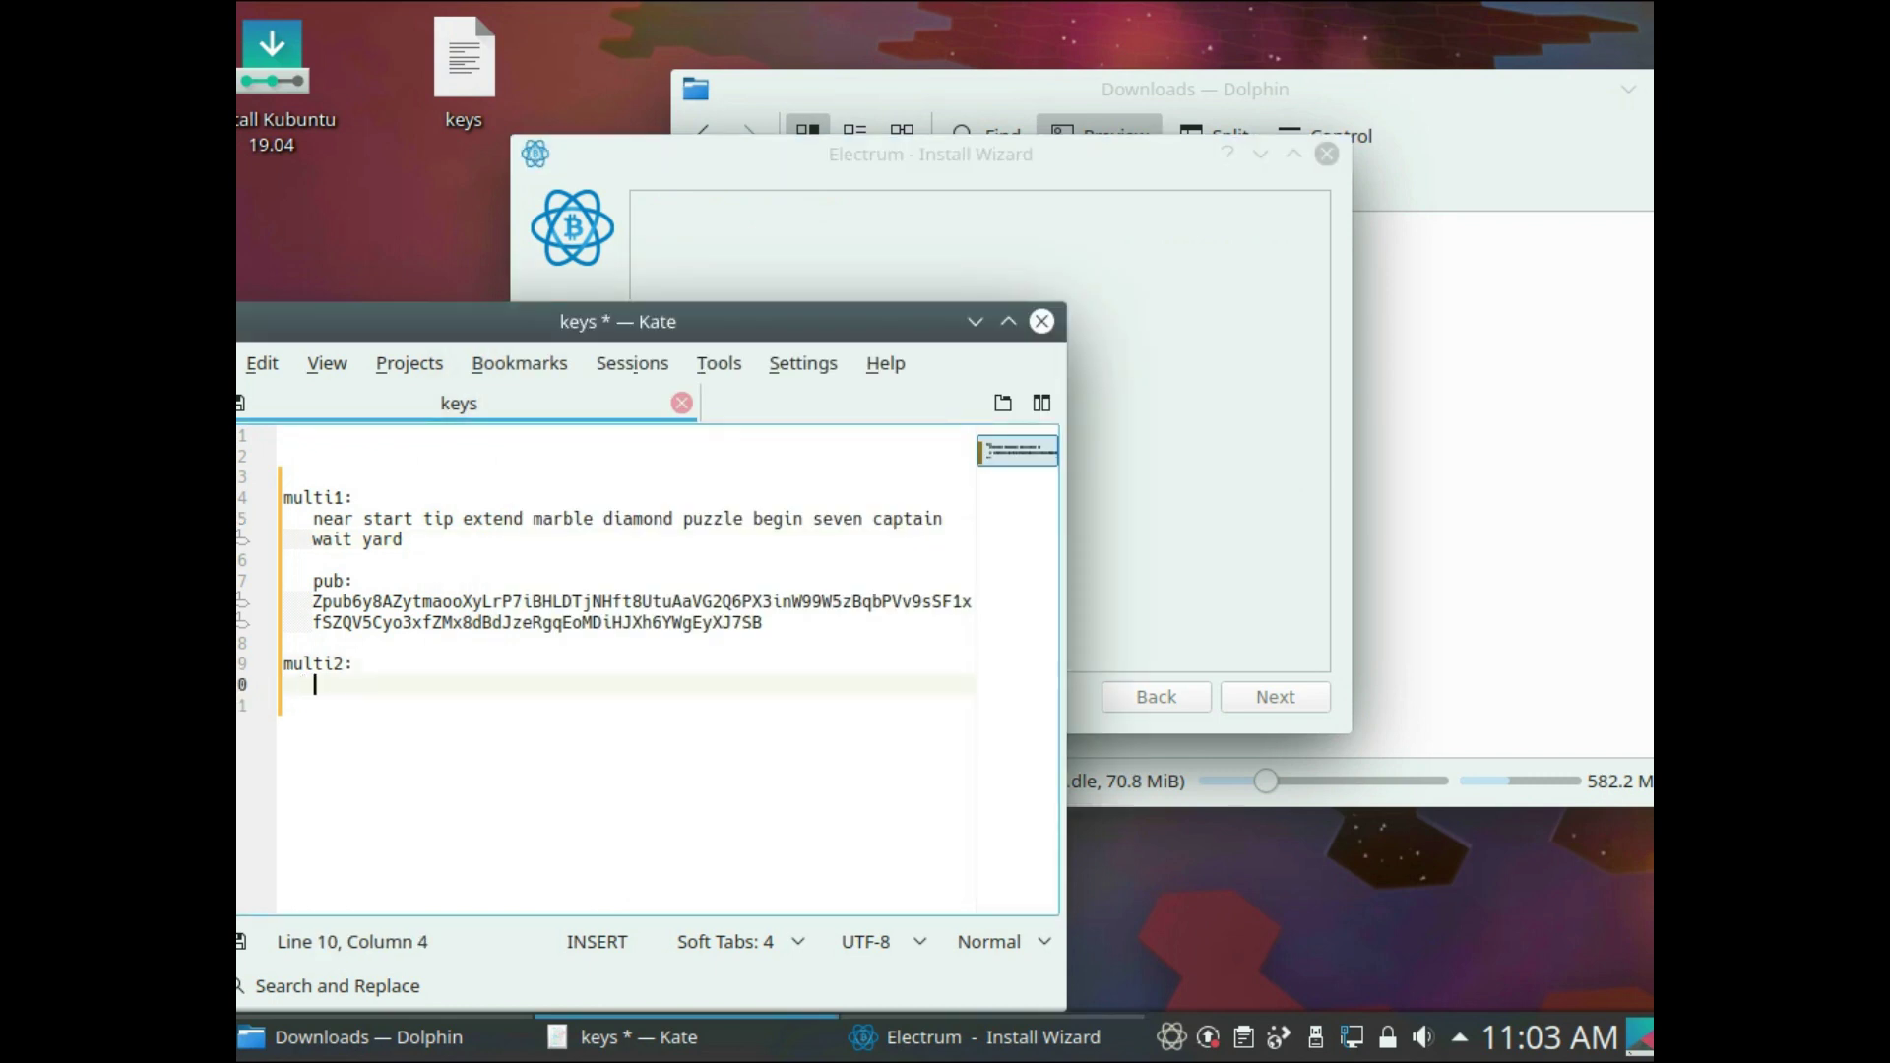
key("alt+Tab")
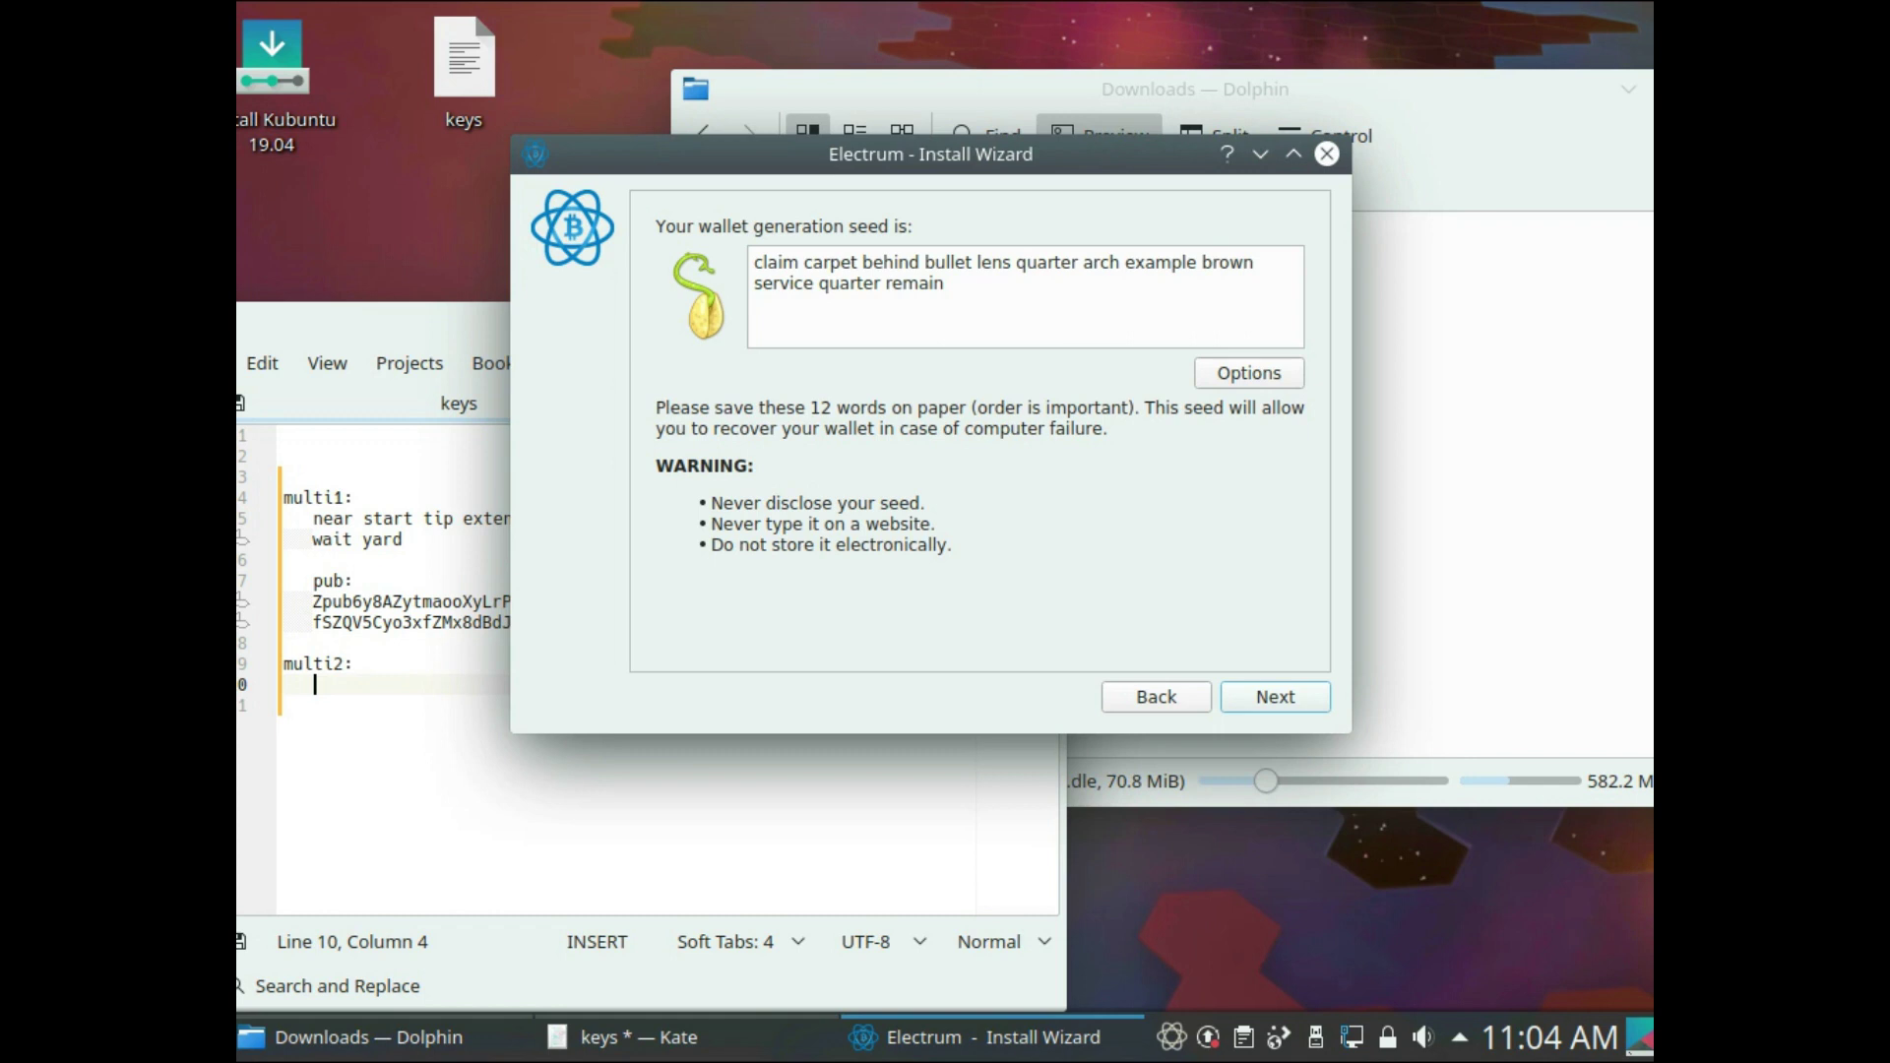
- Save multi2's seed under multi2 in the keys file with a 'pub:' line beneath
key("ctrl+a")
key("ctrl+c")
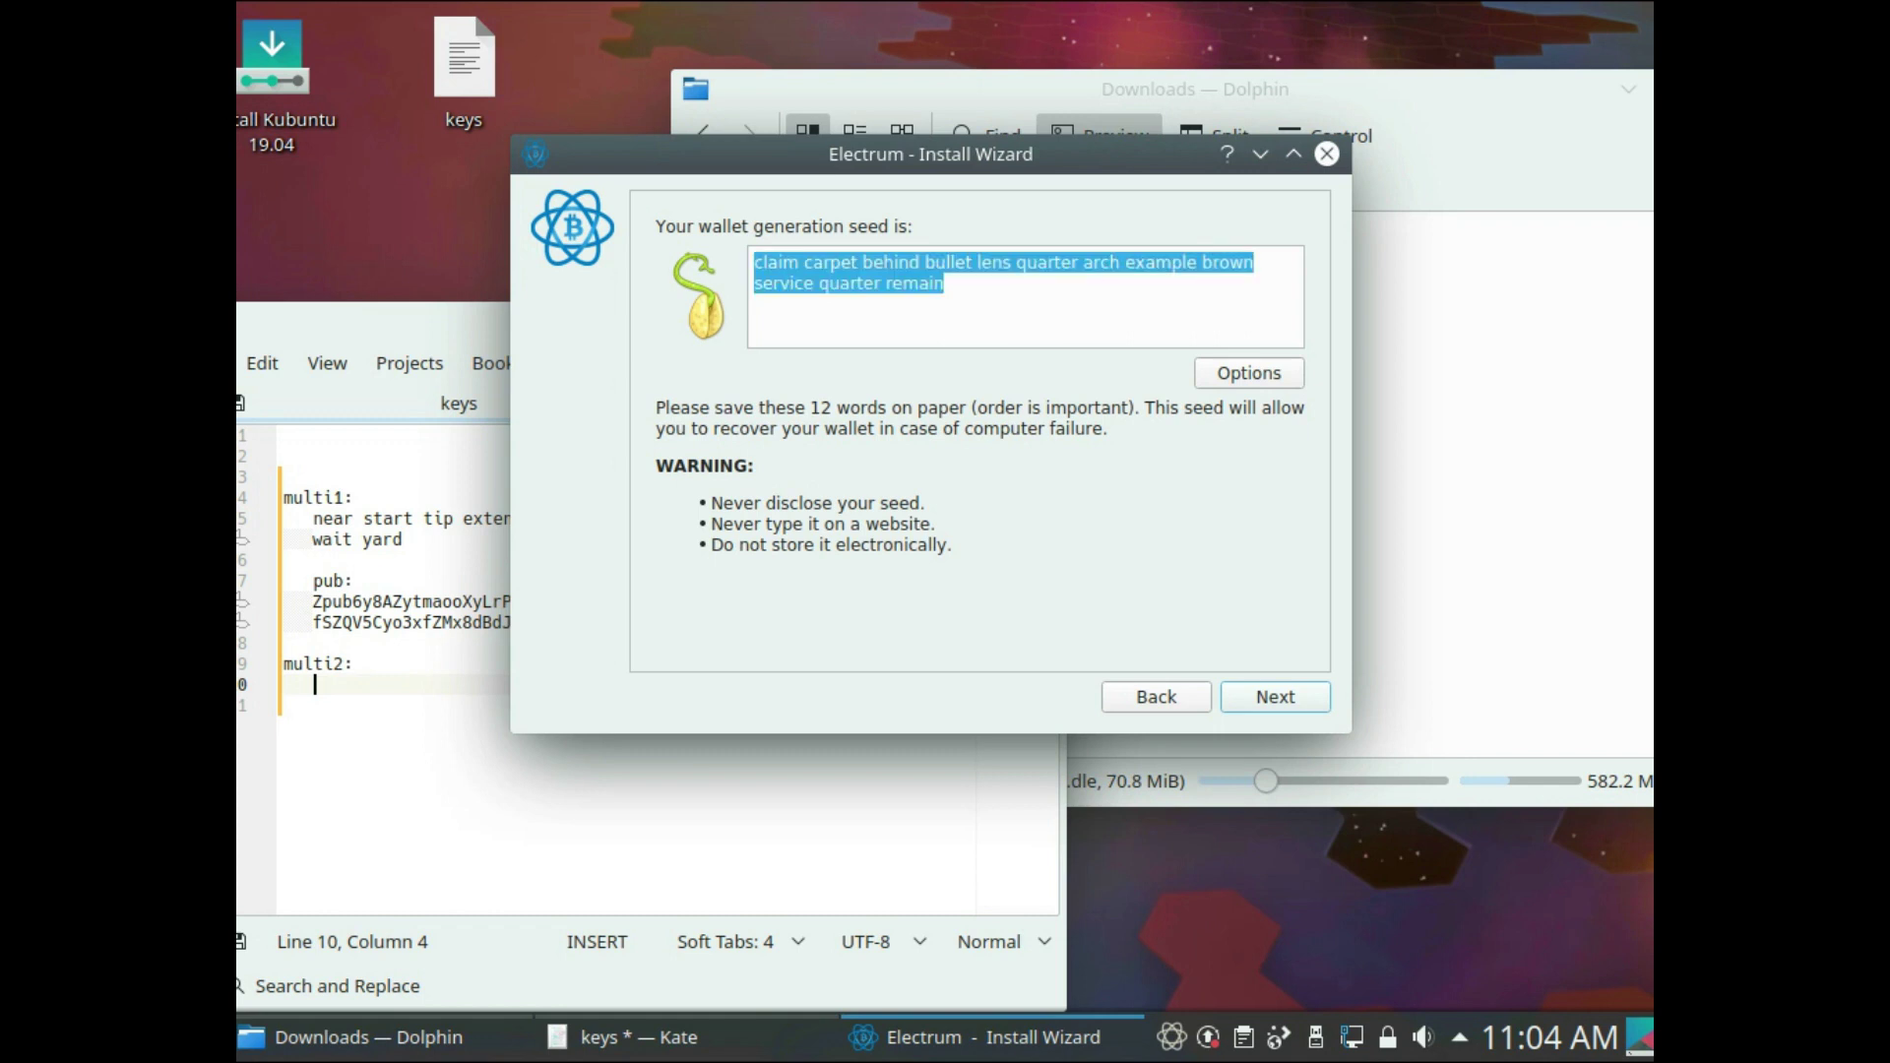
key("alt+Tab")
key("ctrl+v")
key("Return")
key("Return")
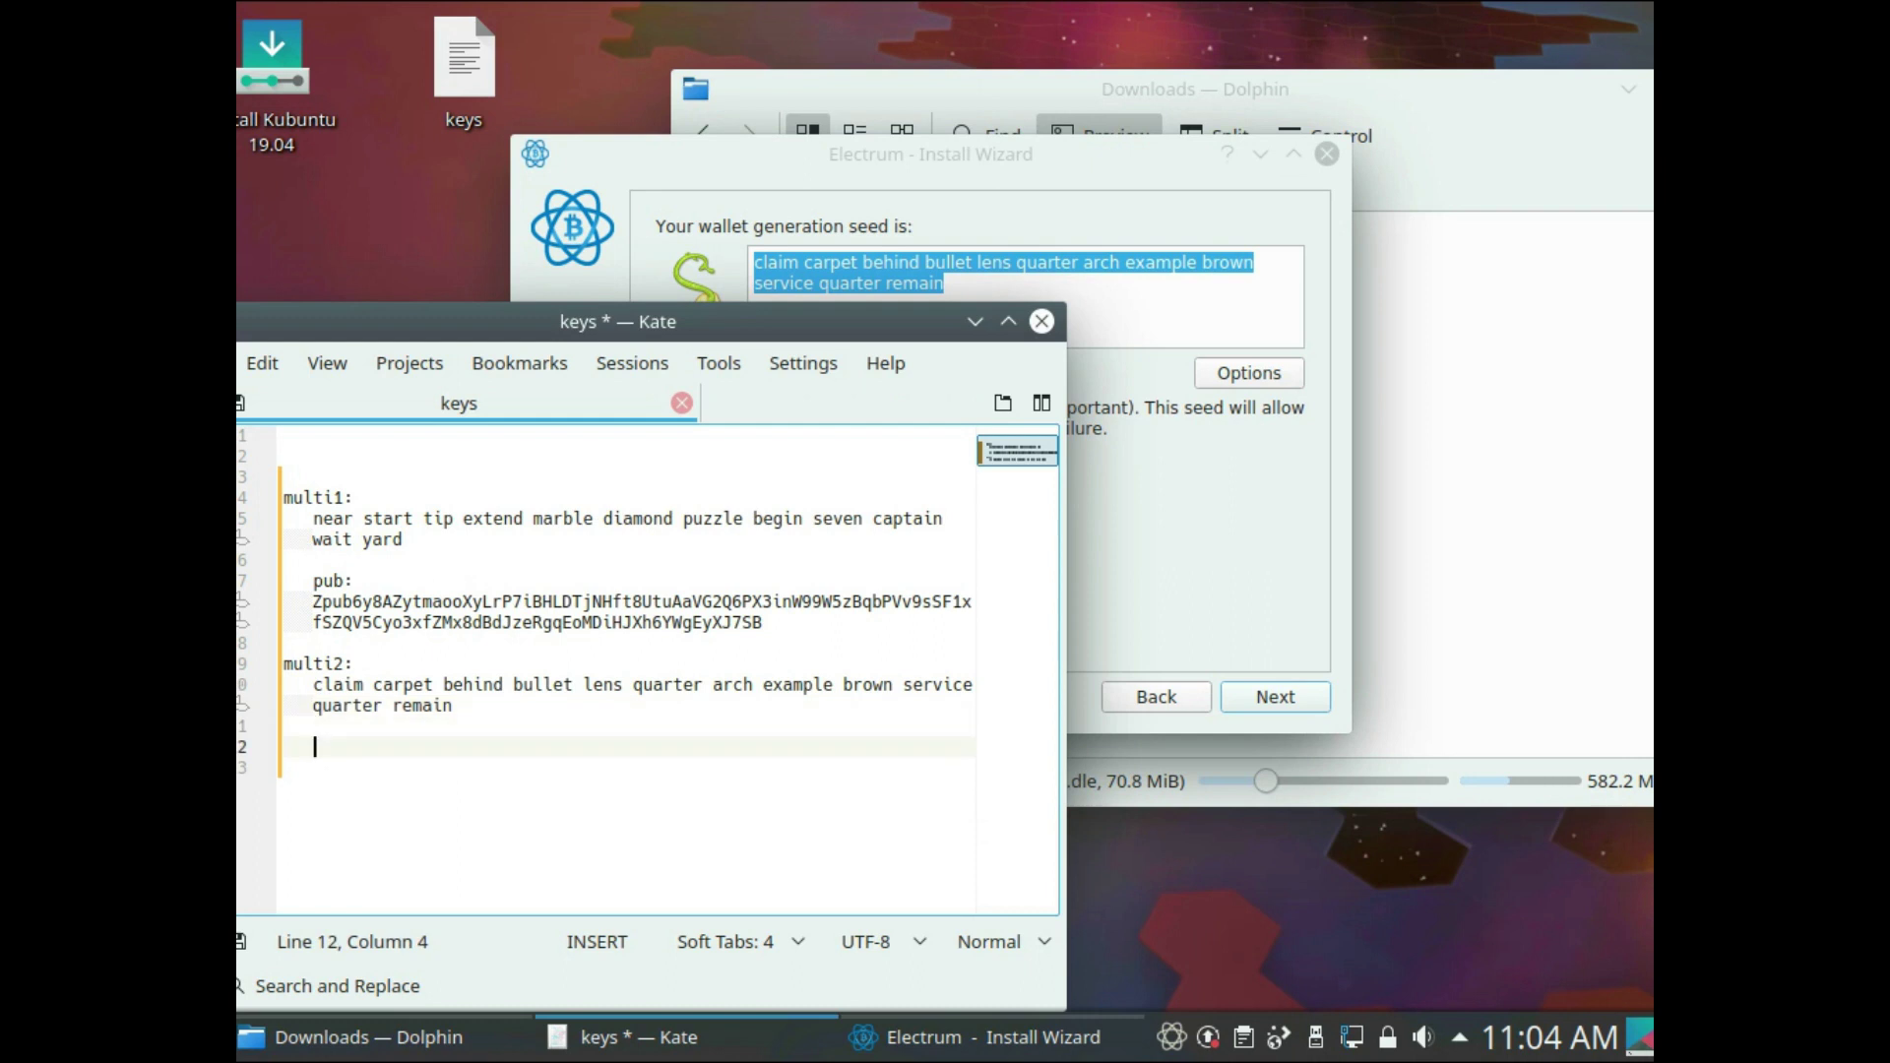
type("pub:")
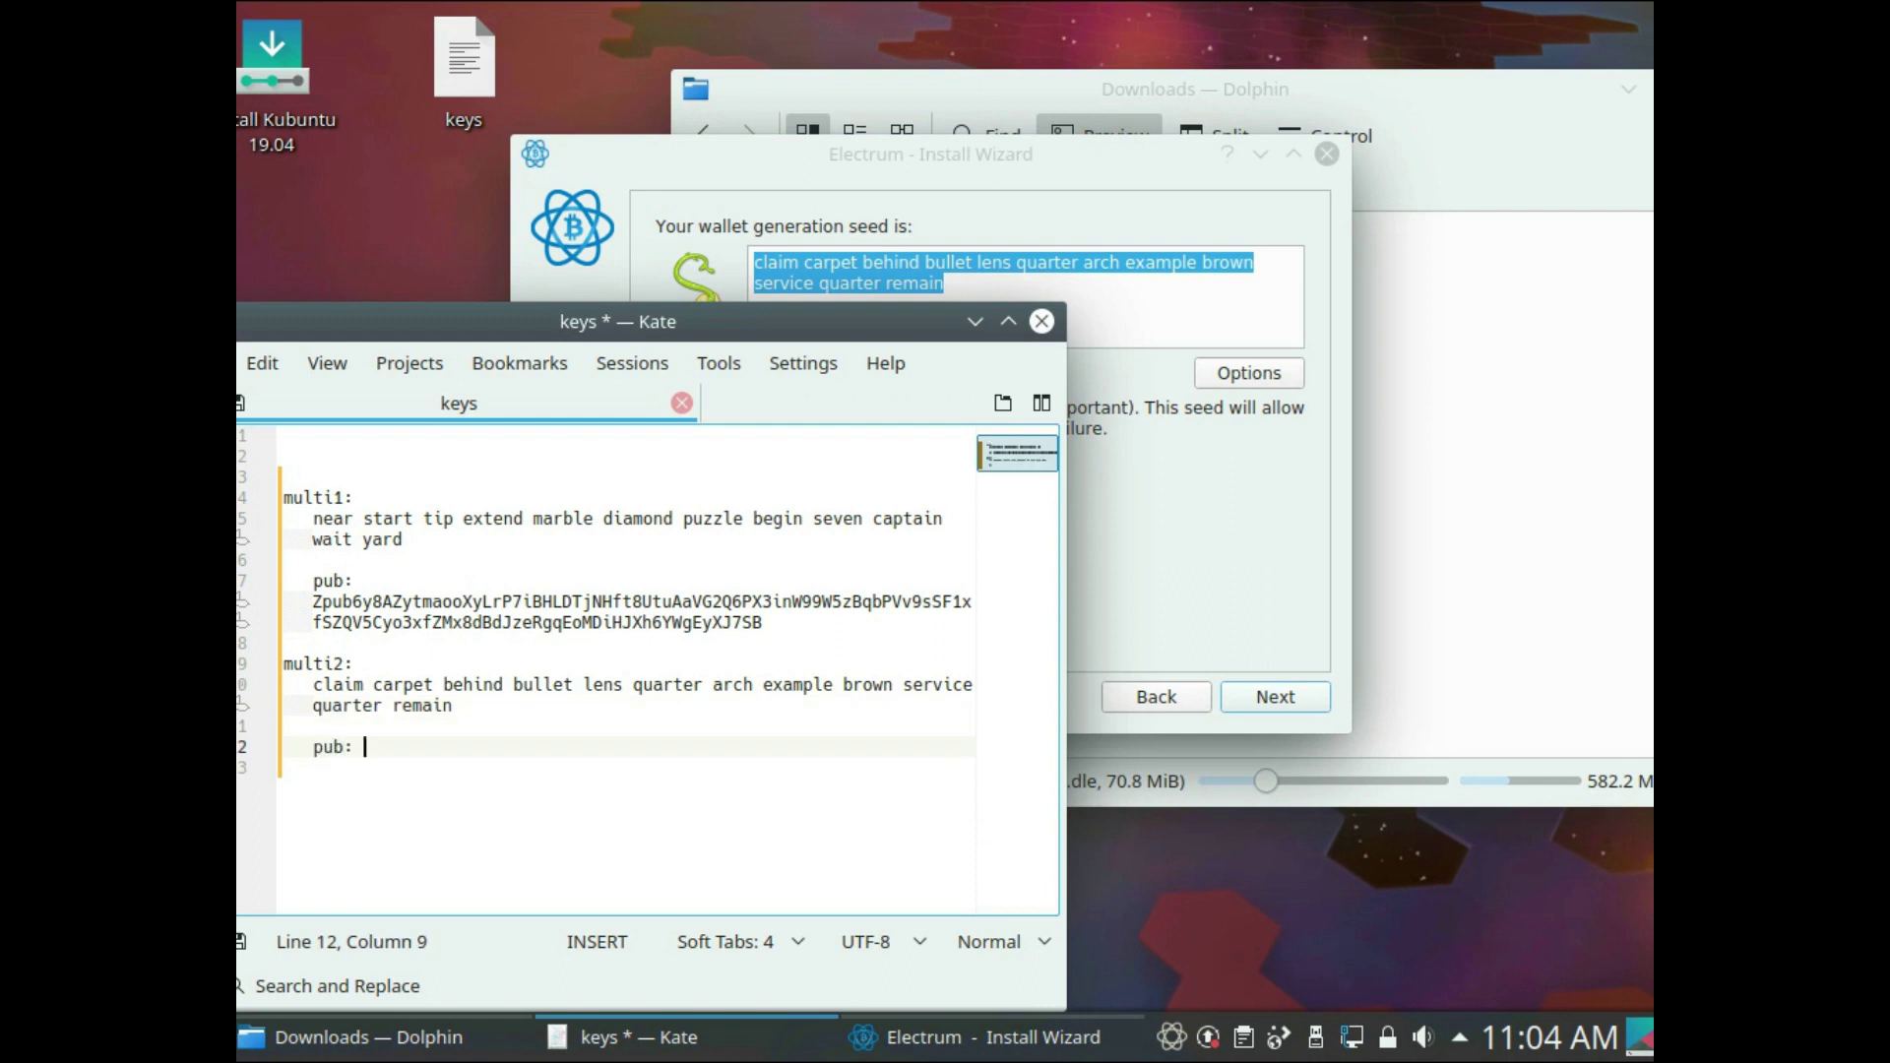
- Confirm multi2's seed in Electrum by pasting it back in
key("alt+Tab")
key("Return")
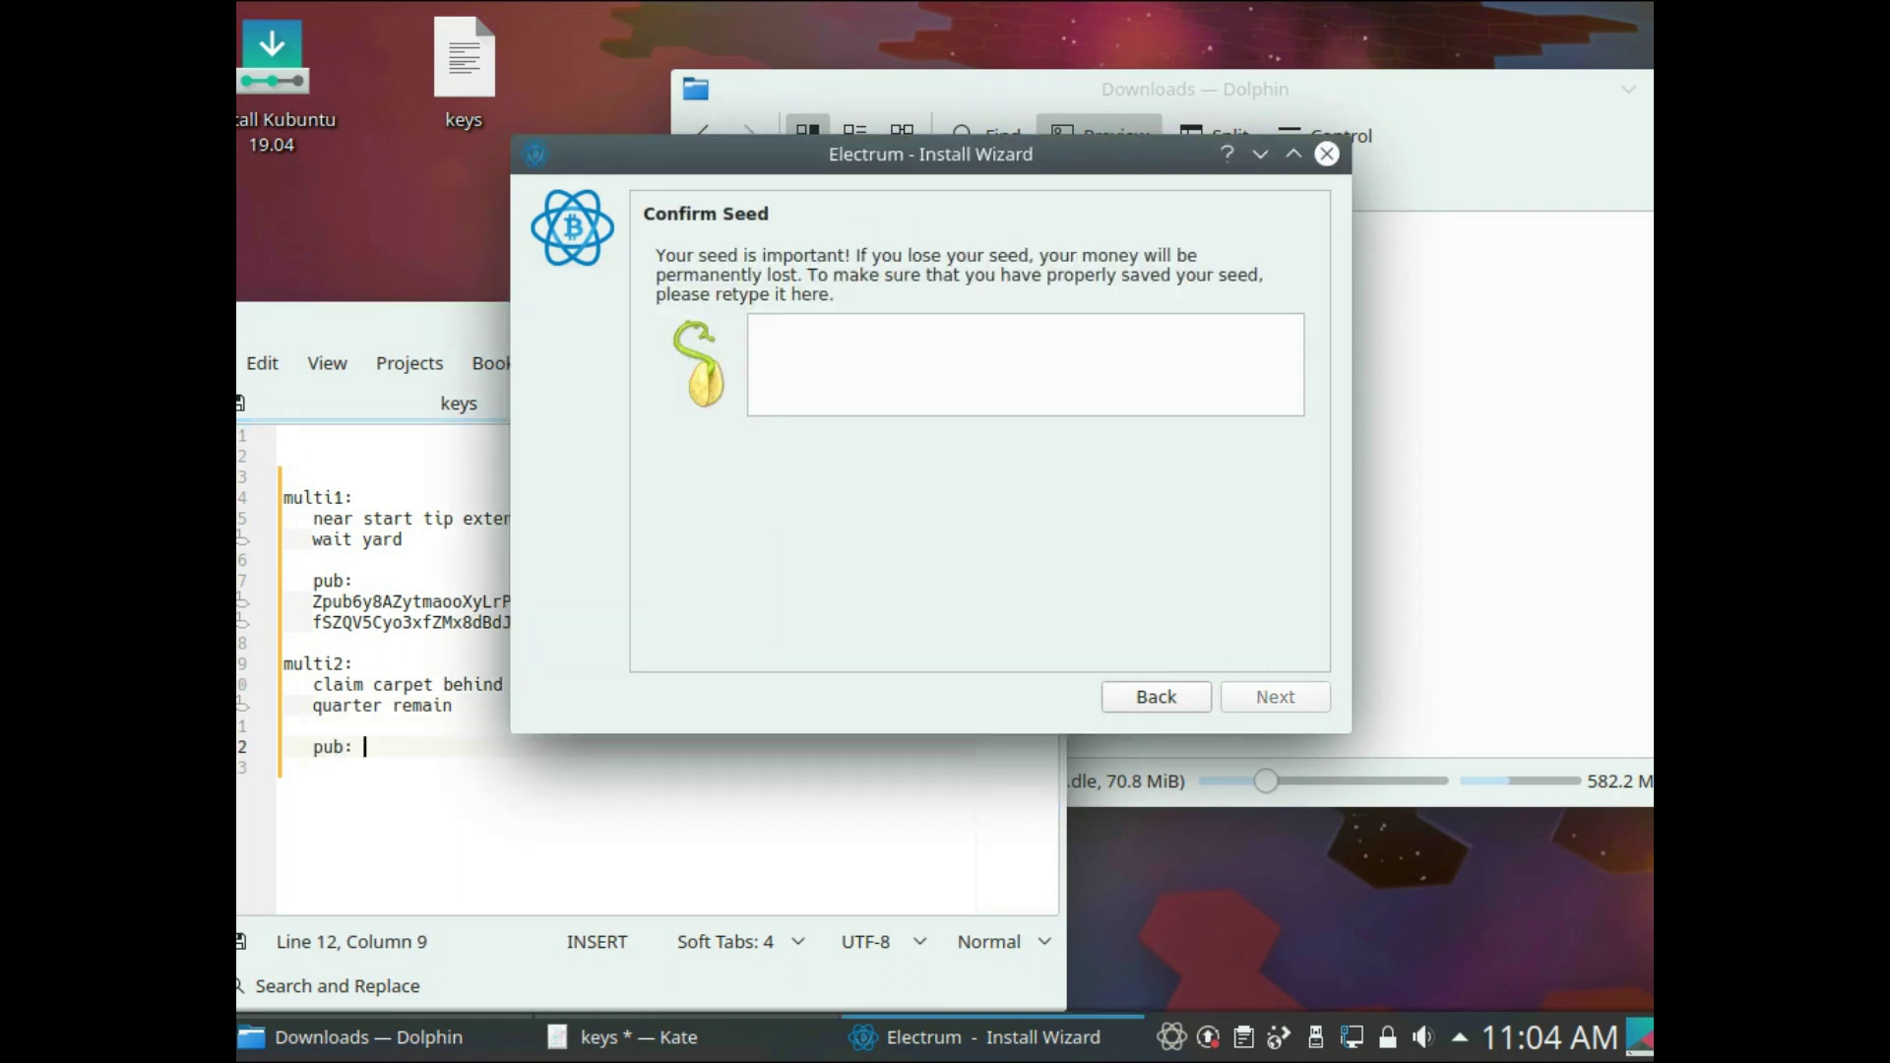
key("ctrl+v")
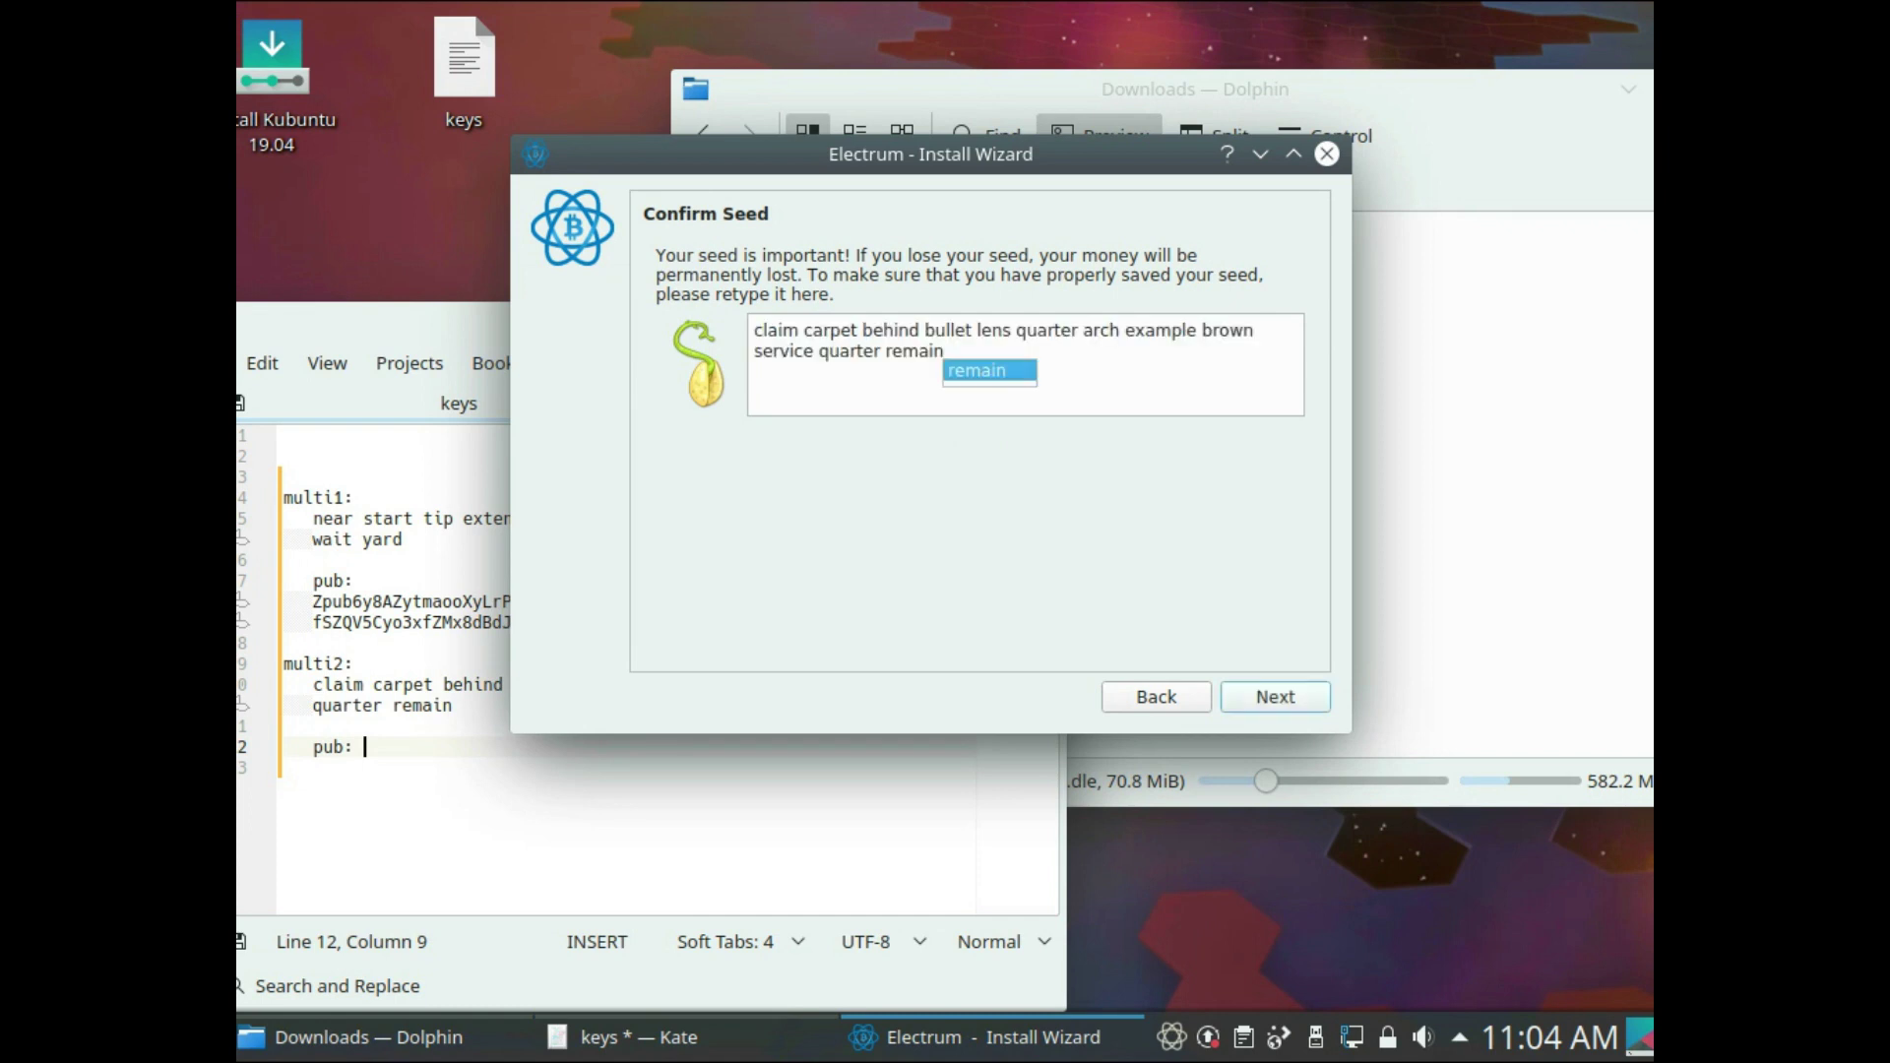
key("Return")
key("Return")
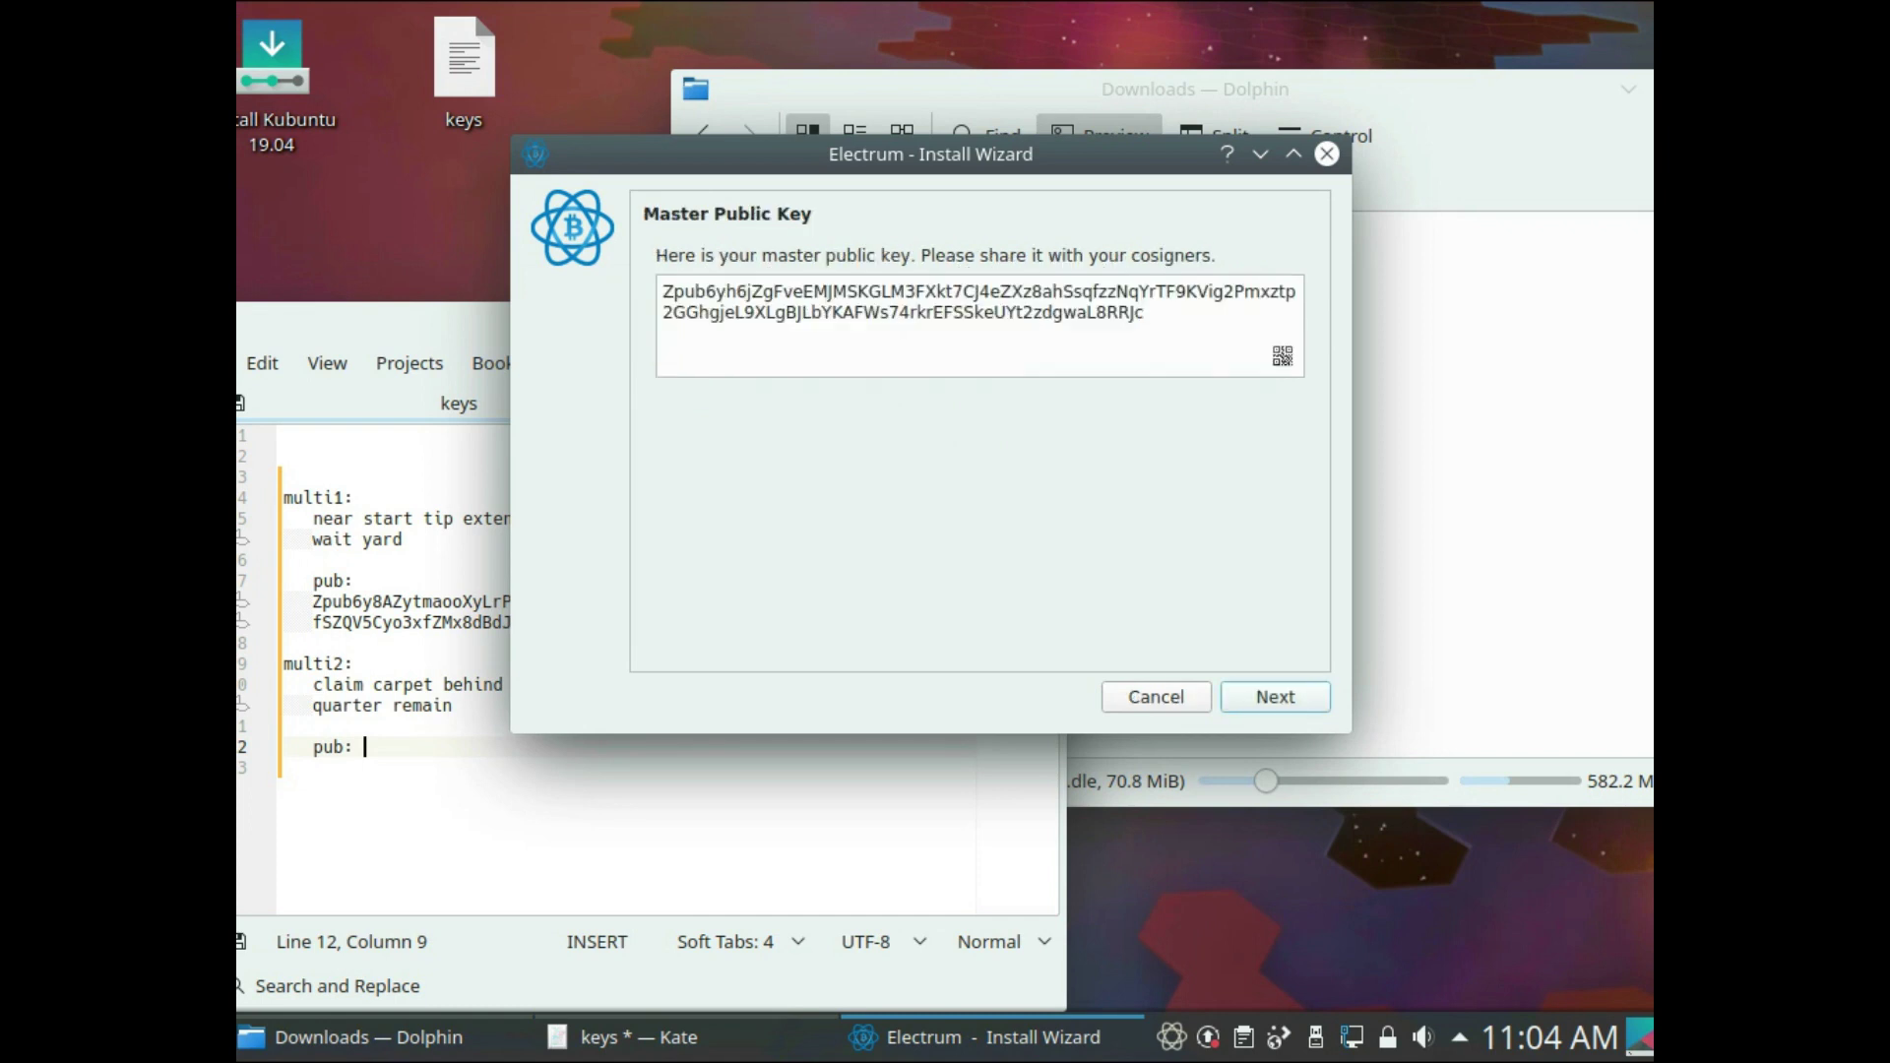
- Save multi2's master public key after 'pub:' and advance to cosigner 2
key("ctrl+a")
key("ctrl+c")
key("alt+Tab")
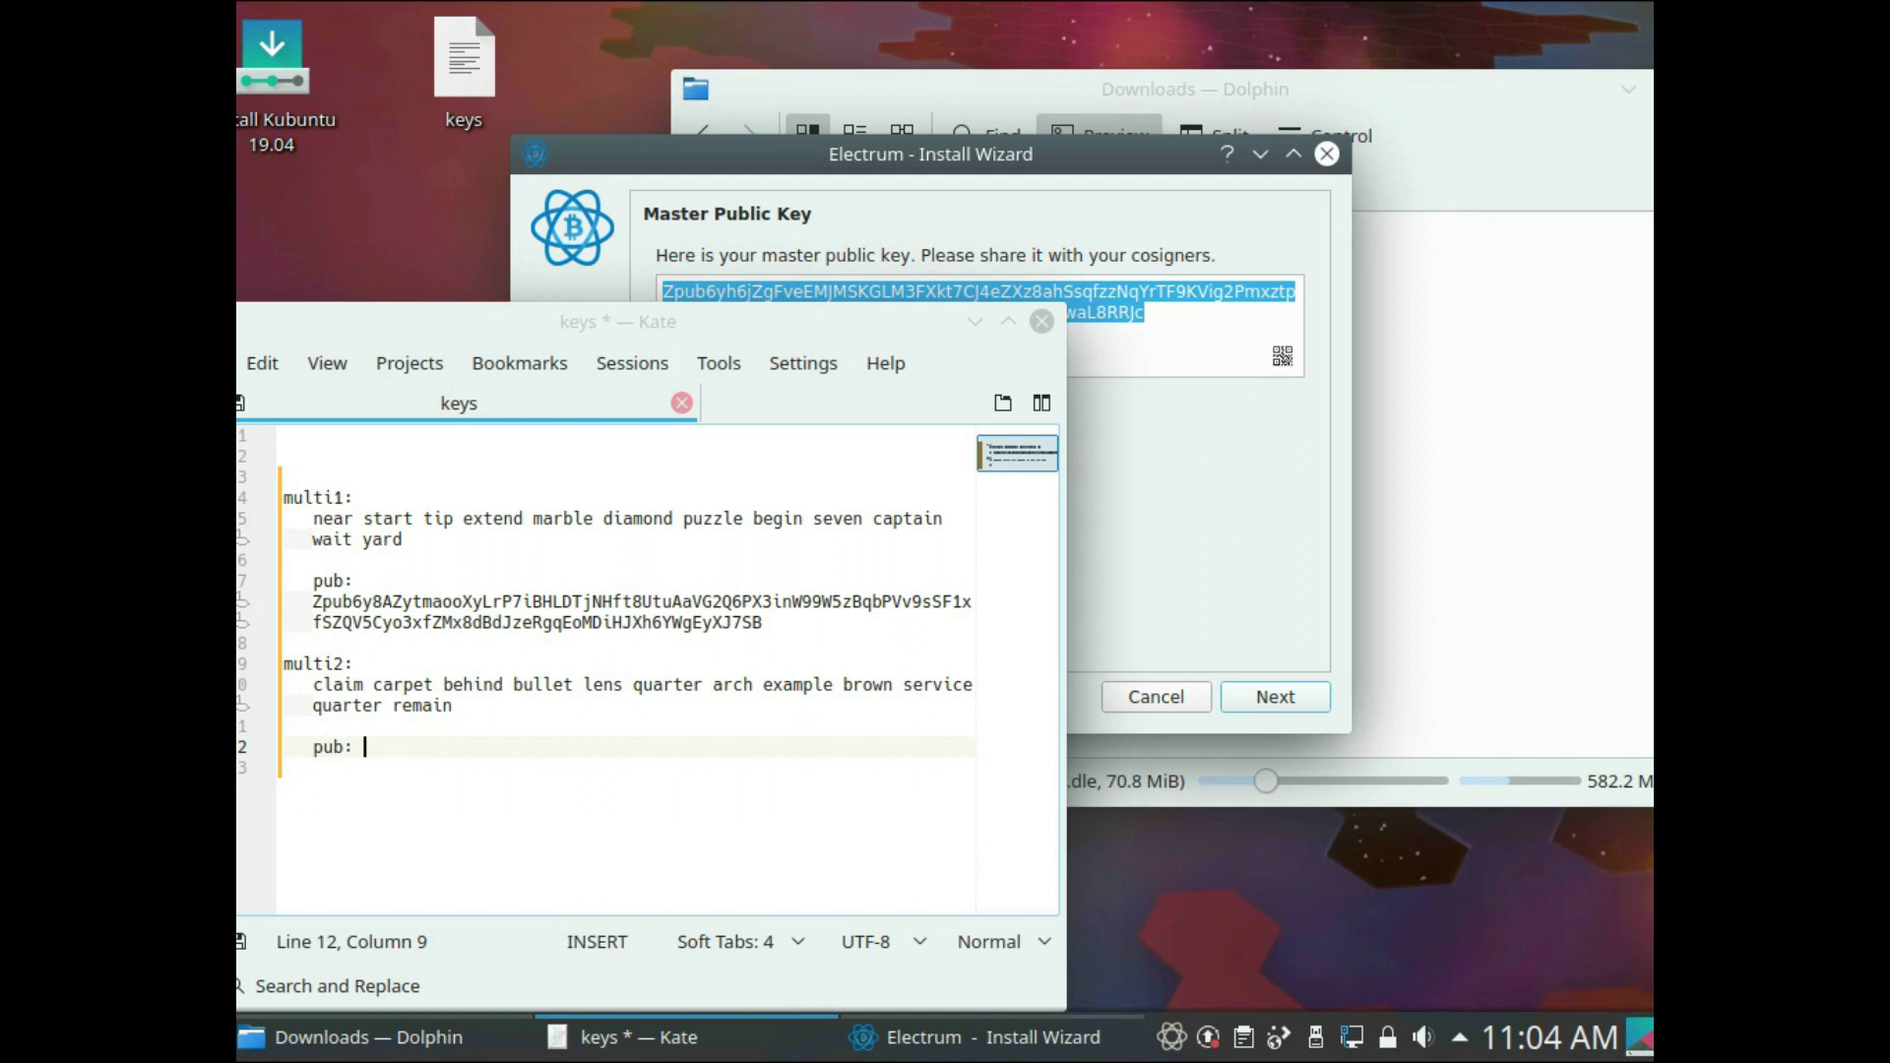
key("ctrl+v")
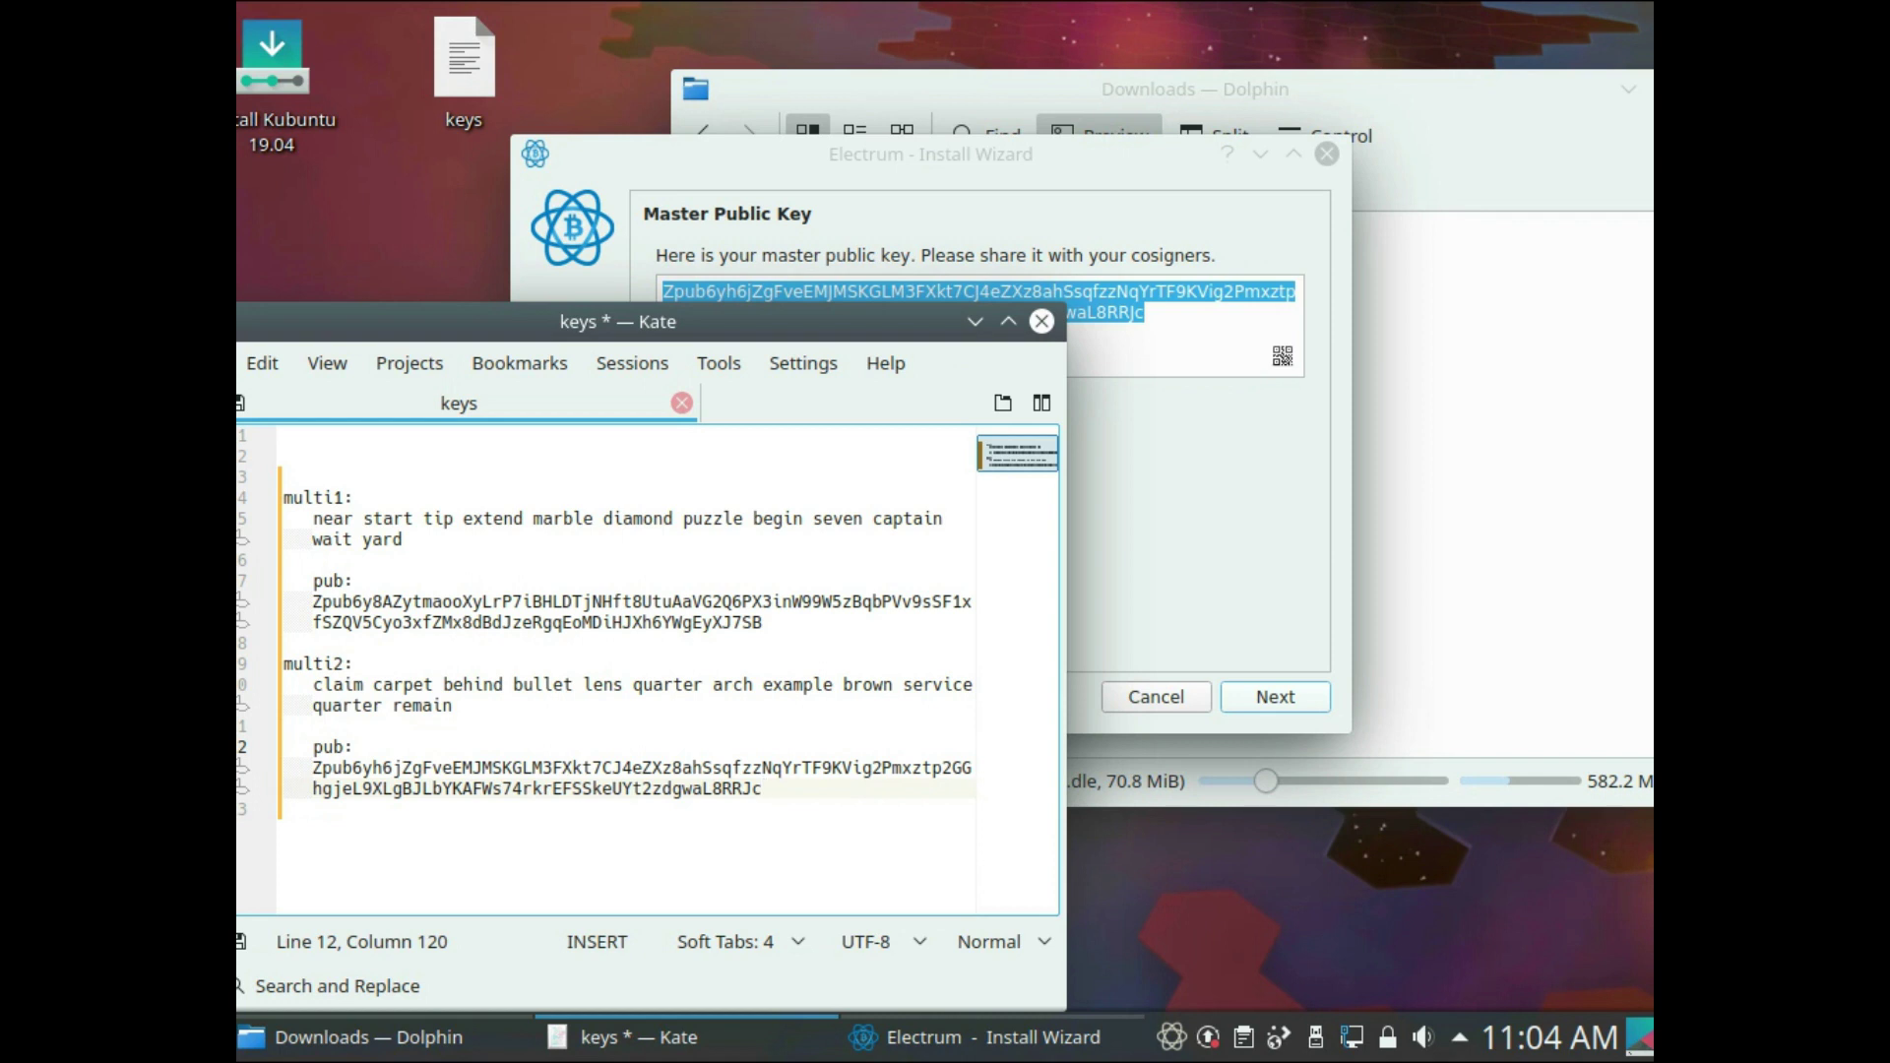
key("alt+Tab")
key("Return")
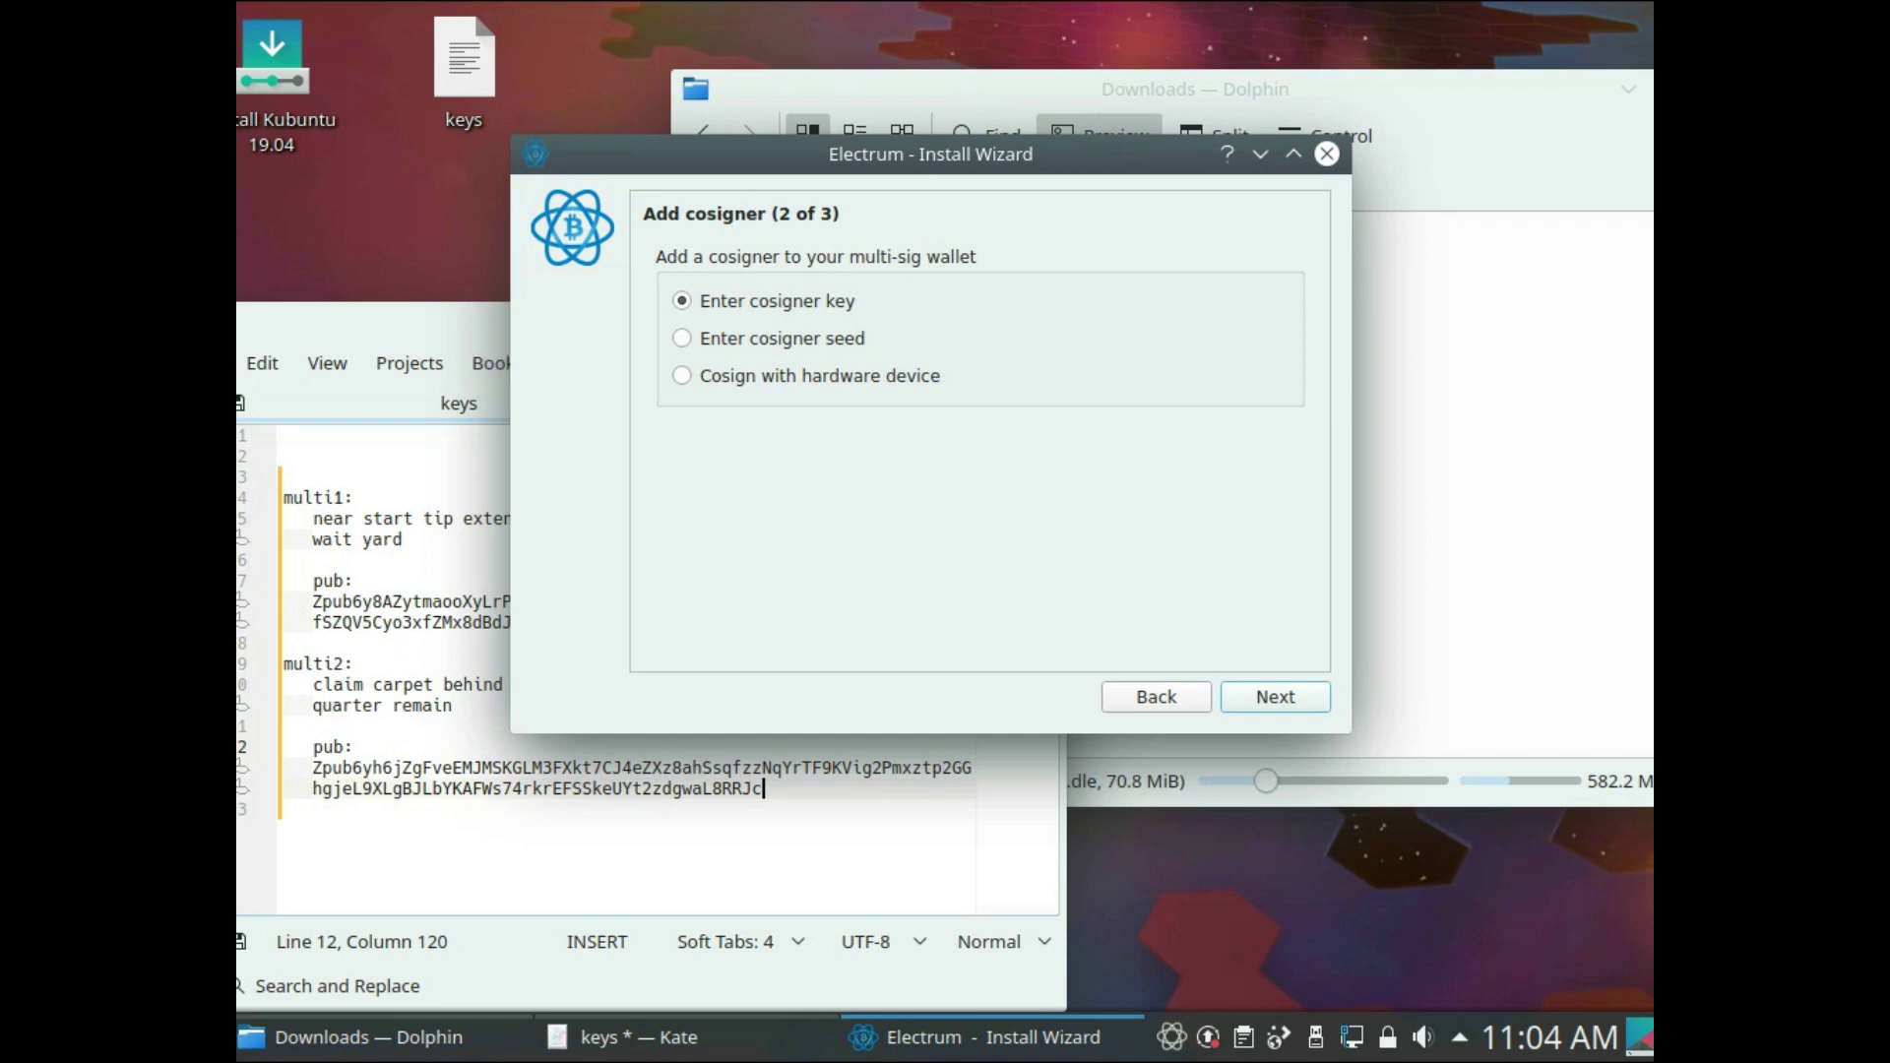
key("alt+Tab")
- Add a 'multi3:' heading to the keys file below the multi2 section
key("Return")
key("Return")
key("BackSpace")
type("multui")
key("BackSpace")
key("BackSpace")
type("i3:")
key("Return")
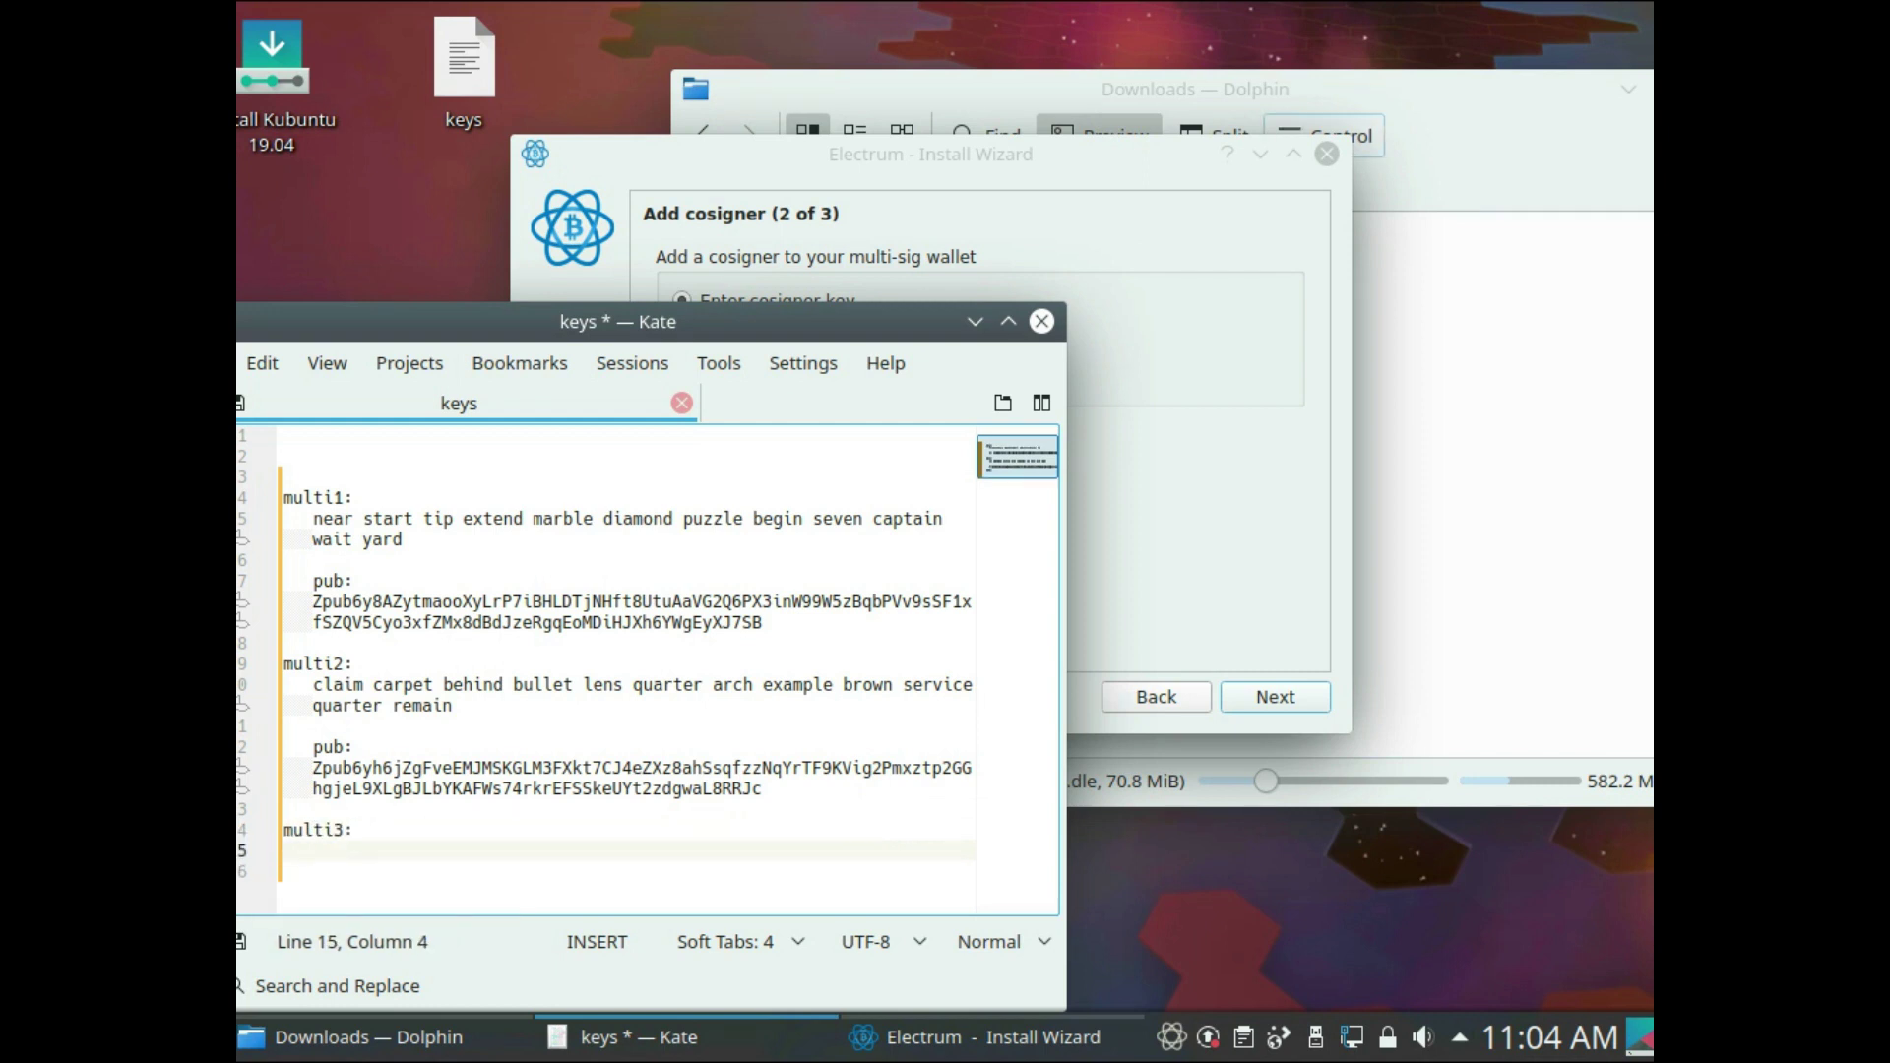
- Close the multi2 wizard and relaunch the Electrum AppImage from Downloads
left_click(1327, 154)
left_click(1020, 271)
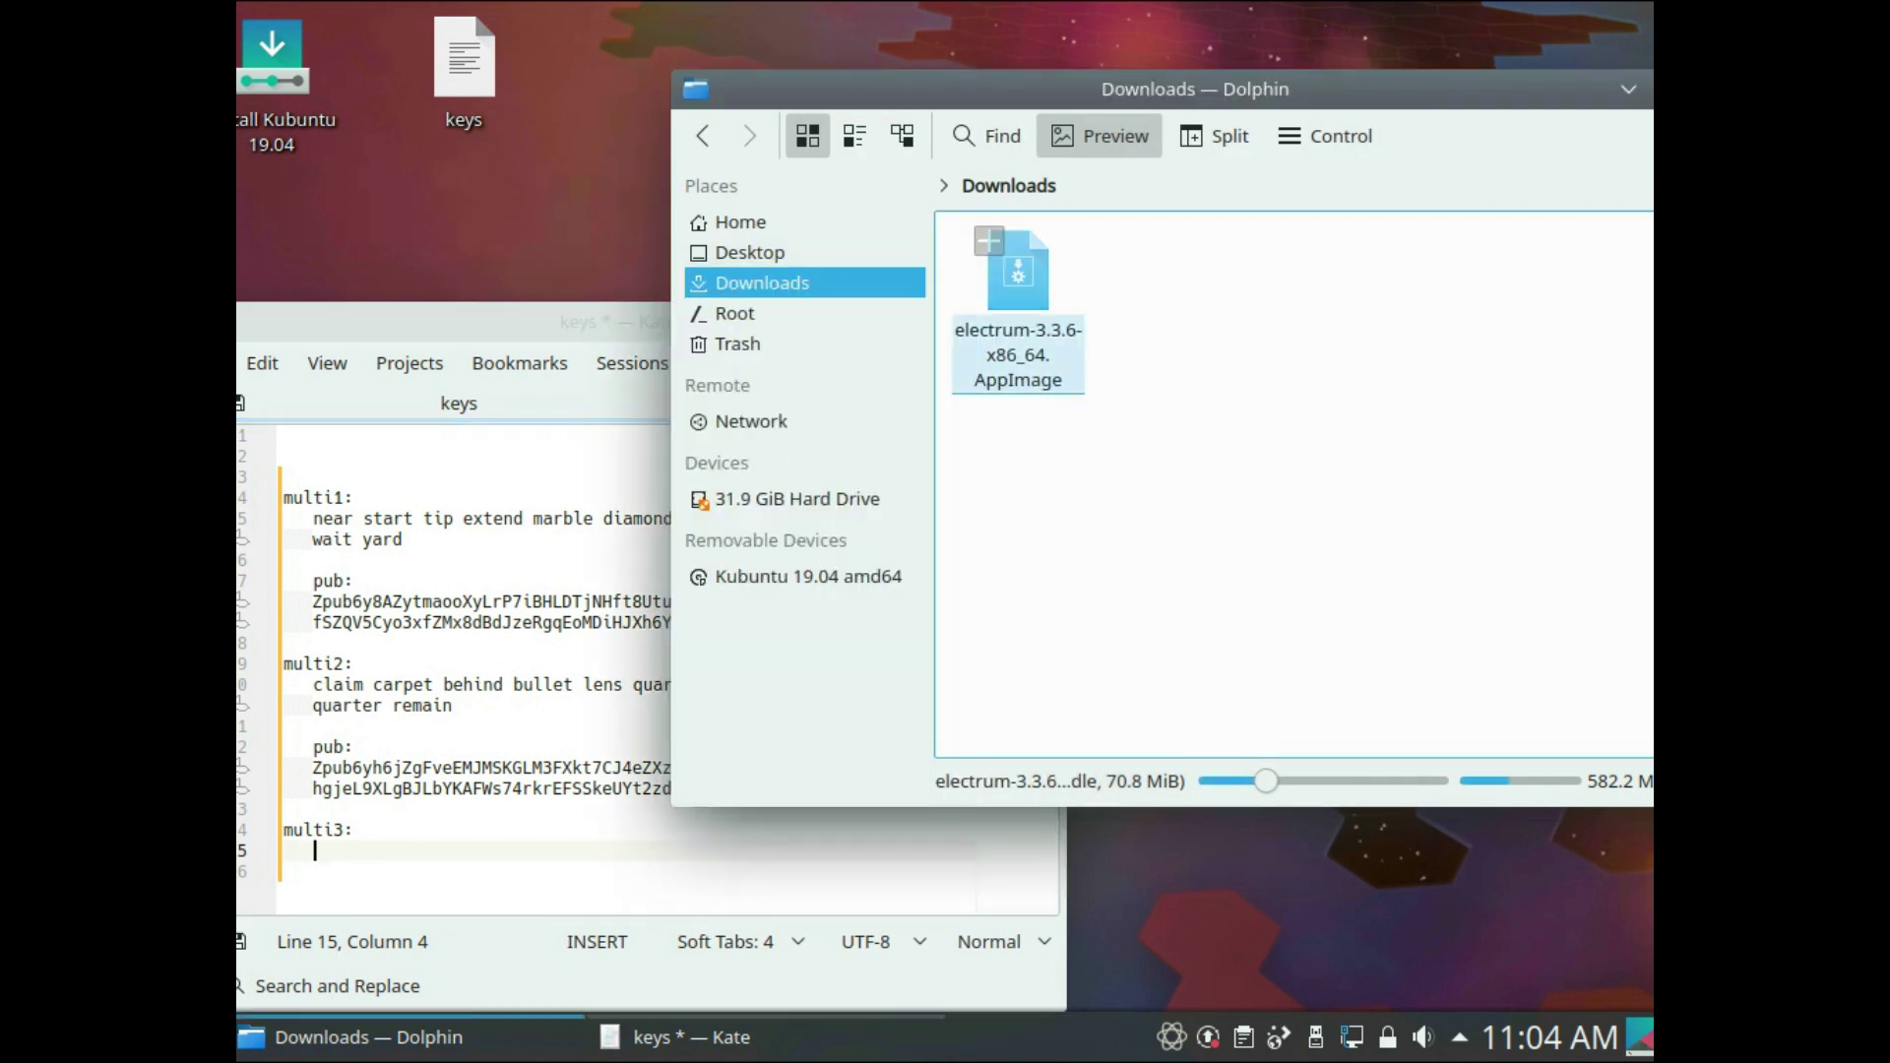
left_click(1018, 285)
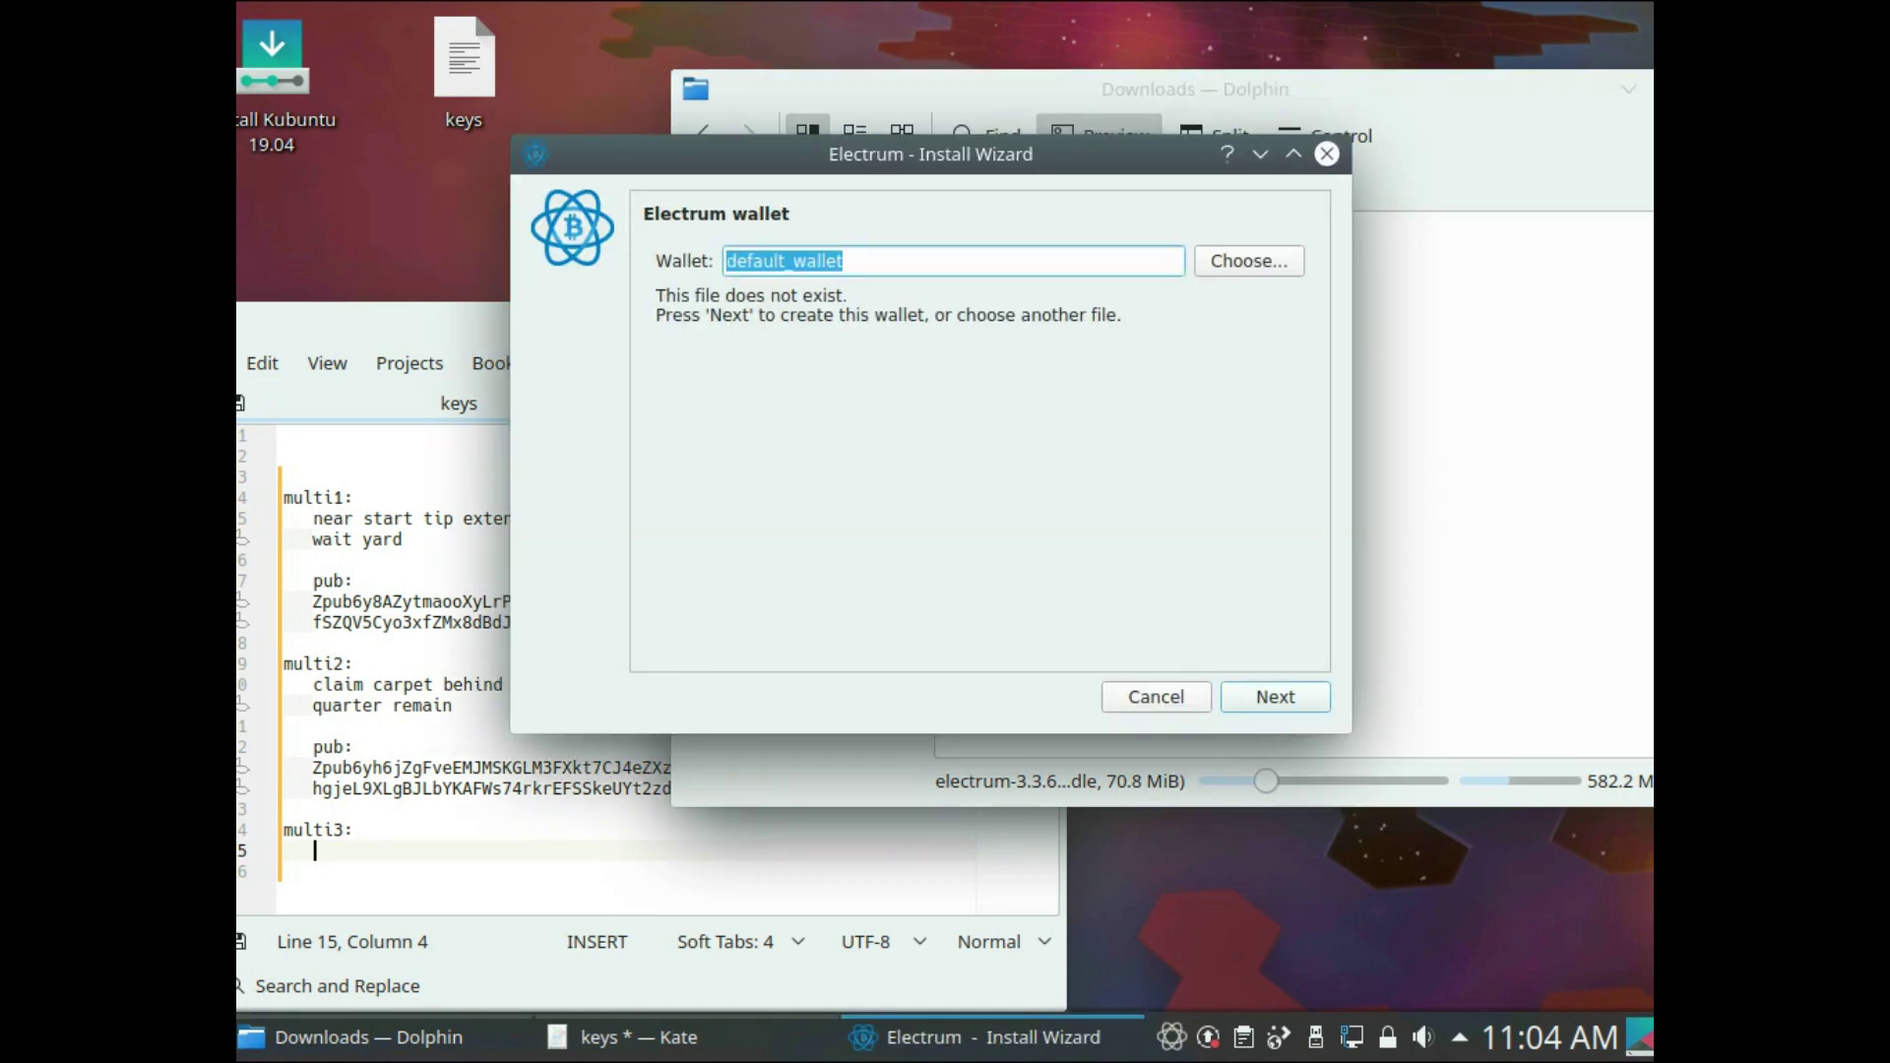
- Name the wallet 'multi3', make it multi-signature with 3 cosigners requiring 2, and create a new seed
type("multi3")
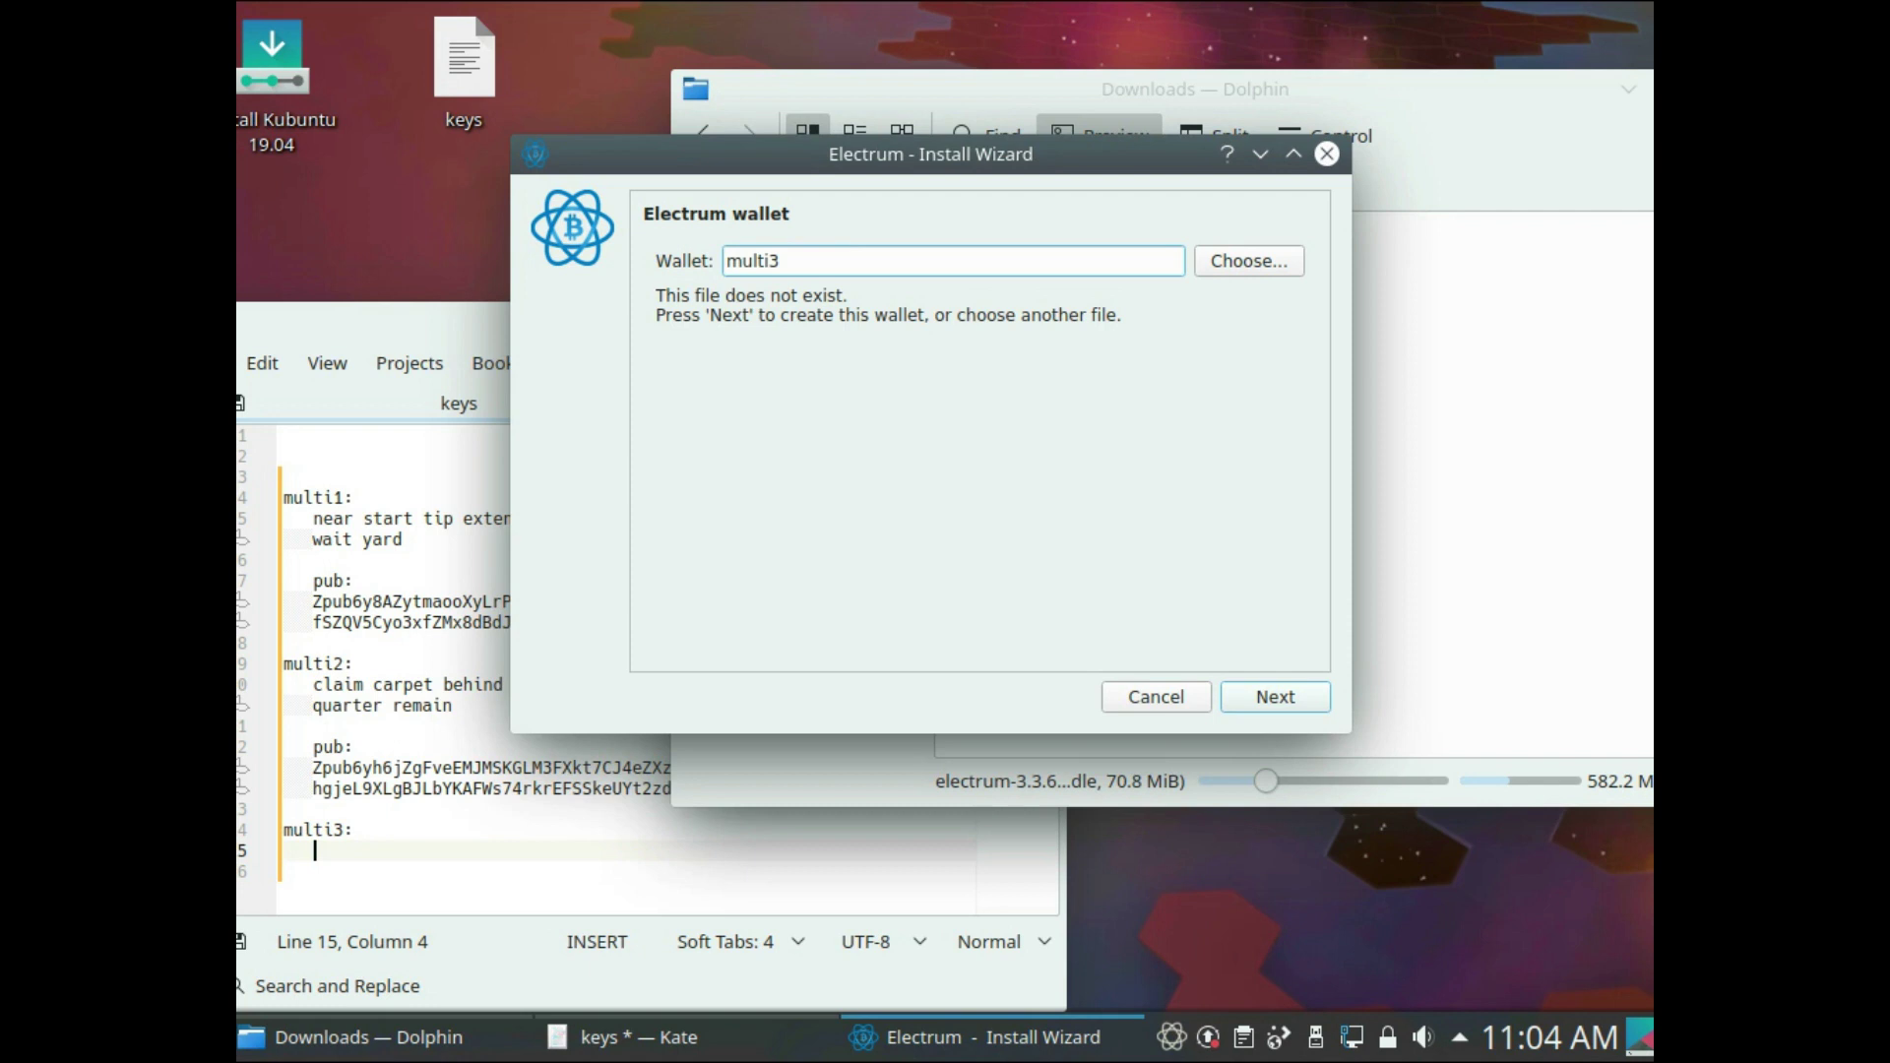
key("Return")
key("Down")
key("Down")
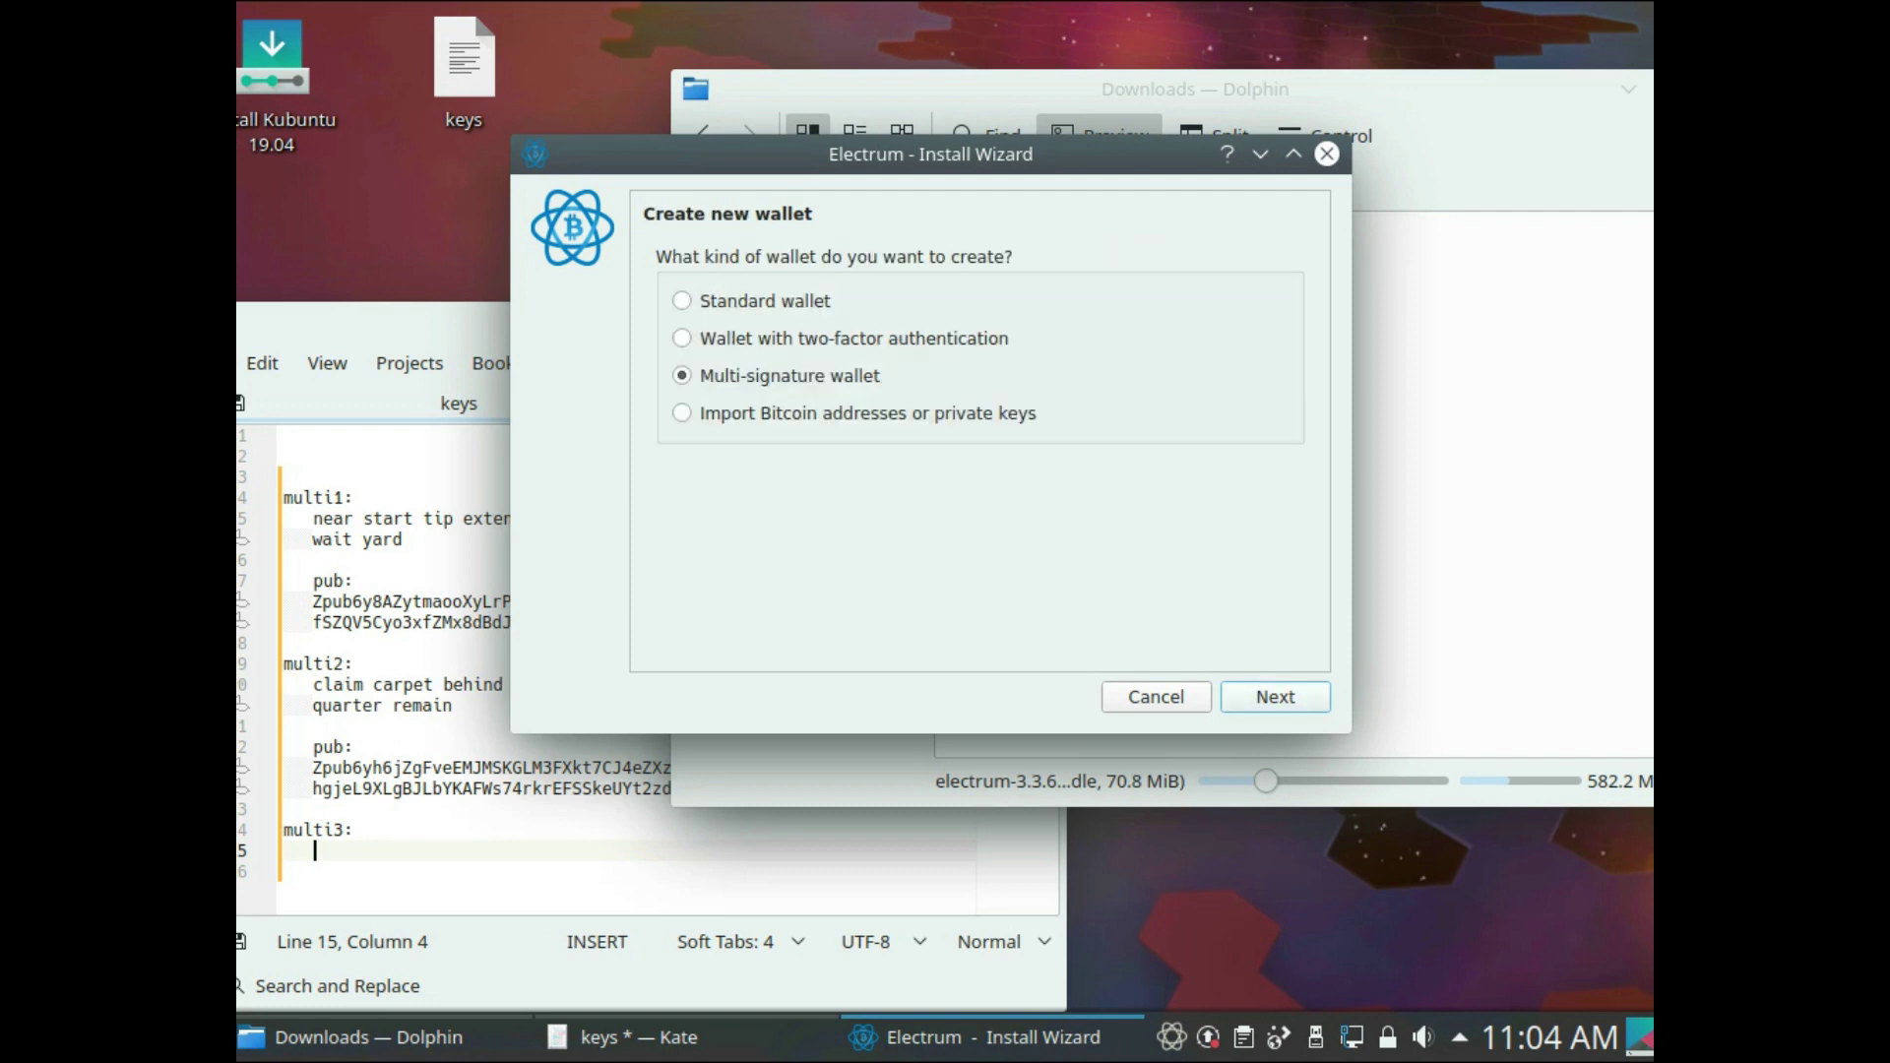
key("Return")
key("Right")
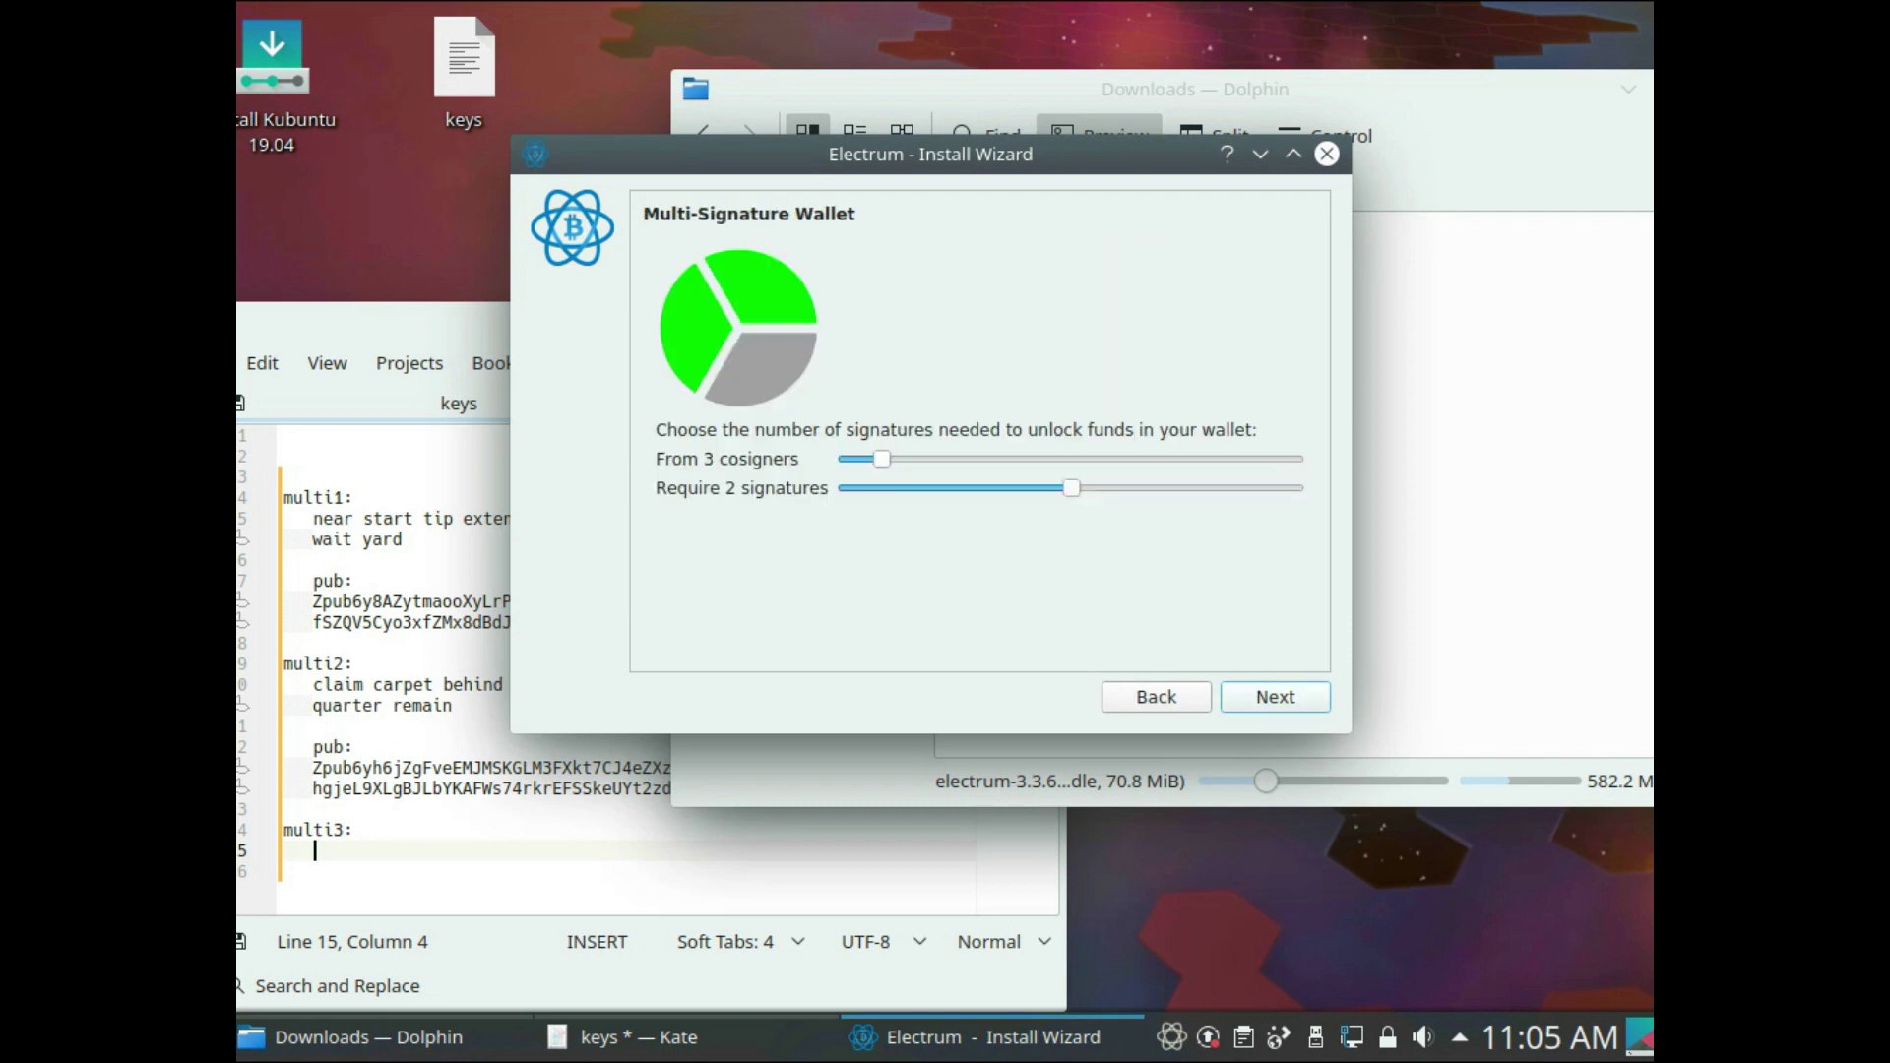
key("Return")
key("Return")
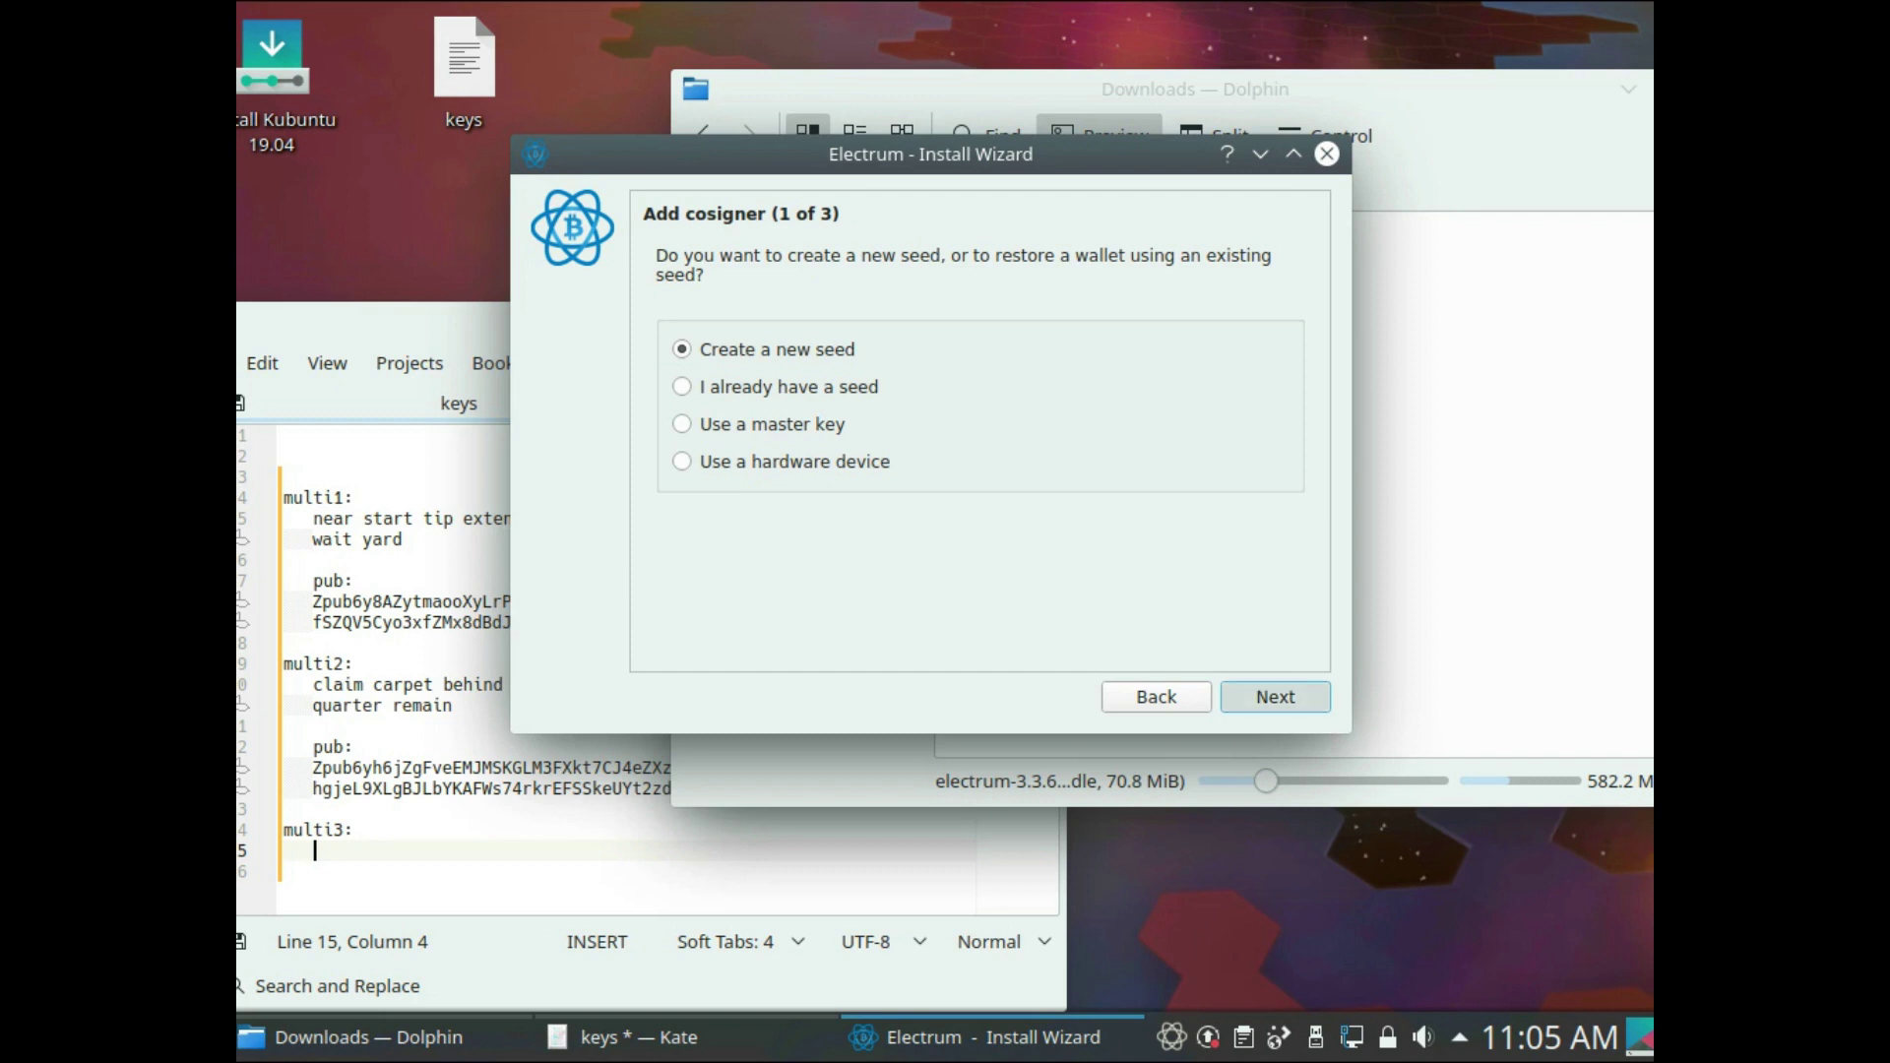
key("Return")
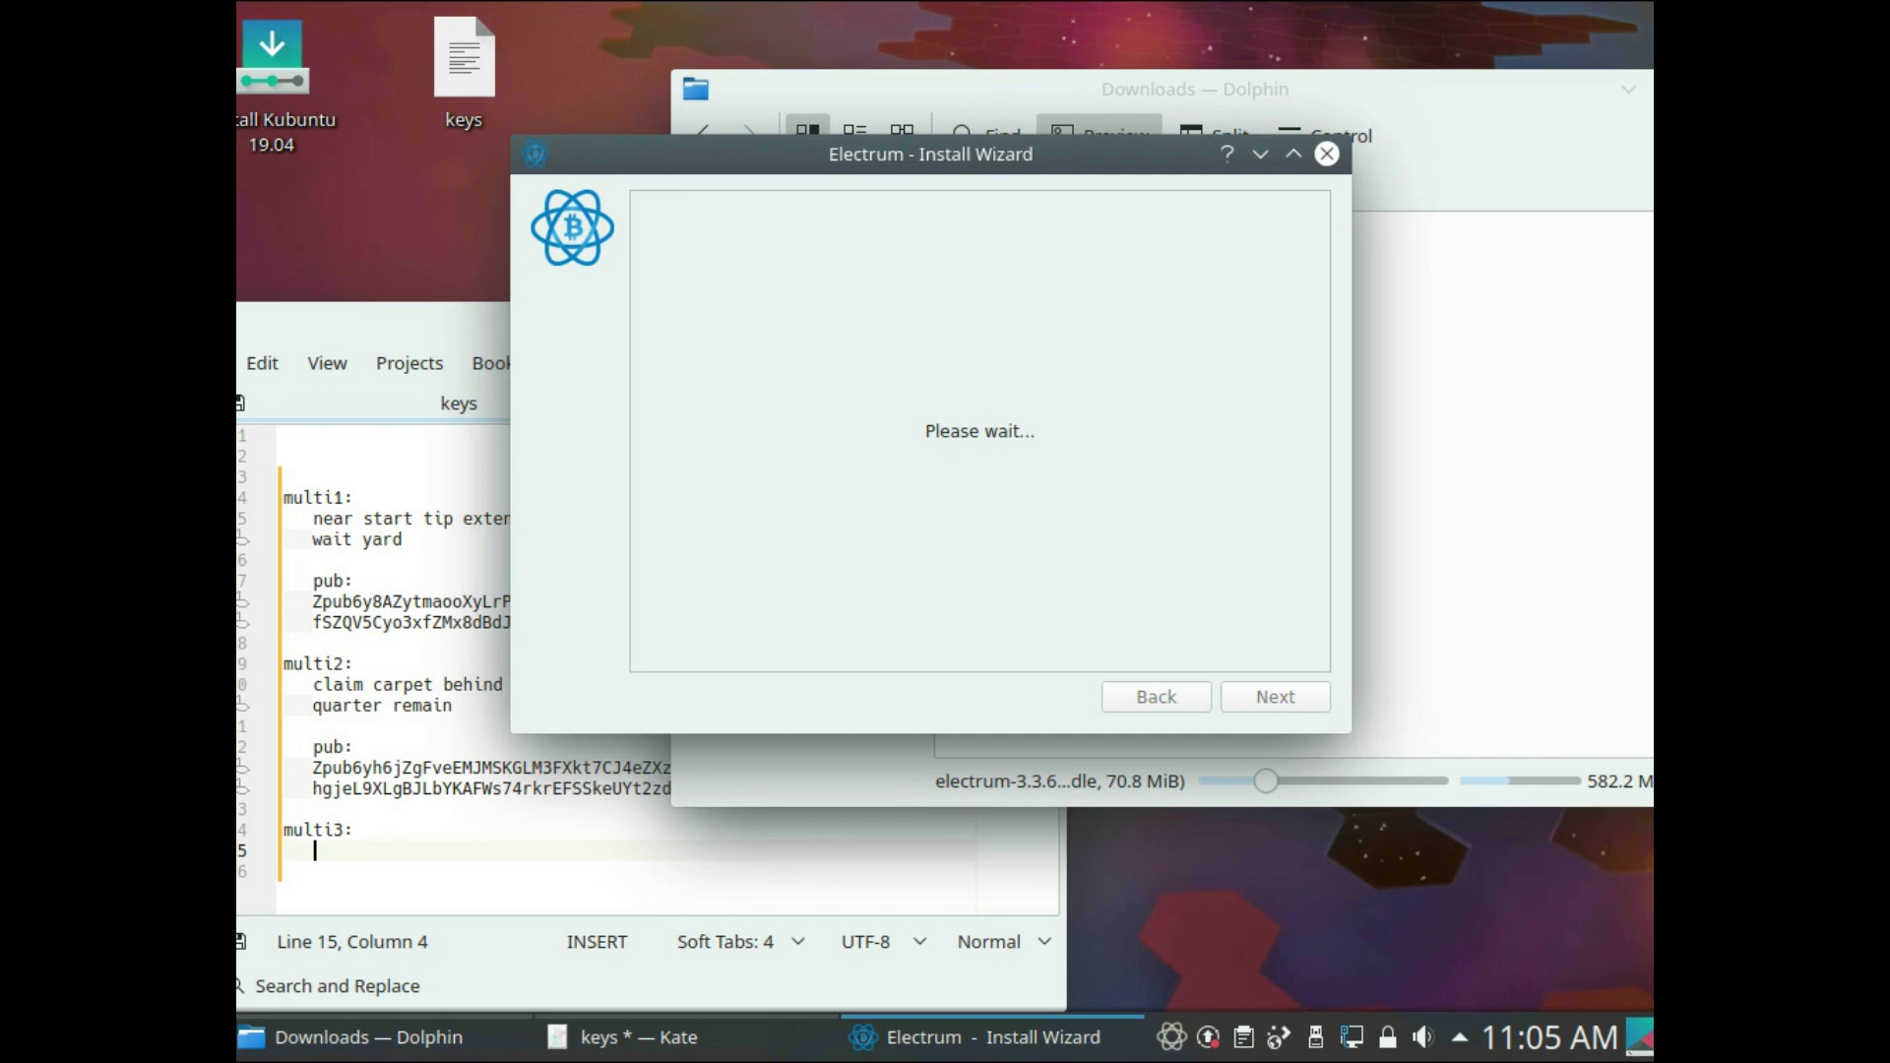
- Save multi3's seed under multi3 in the keys file with a 'pub:' line beneath
left_click(294, 559)
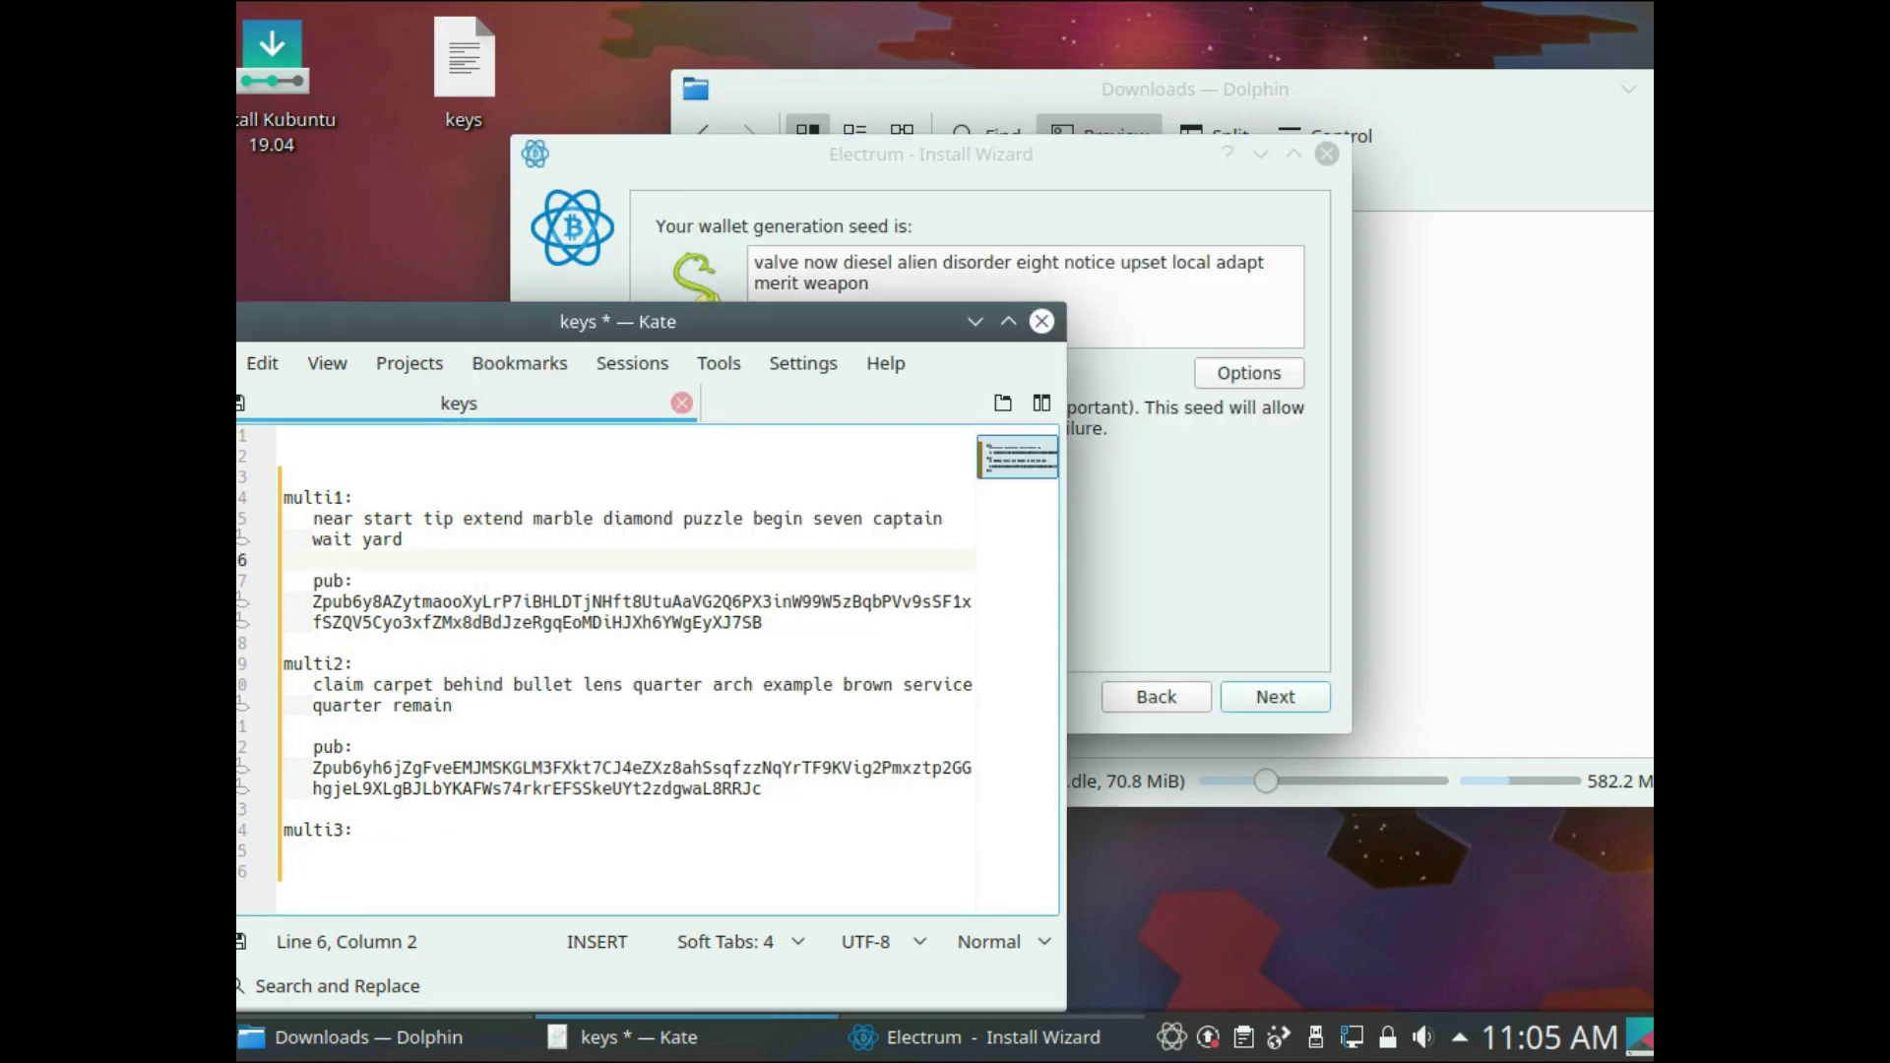
key("alt+Tab")
key("ctrl+a")
key("ctrl+c")
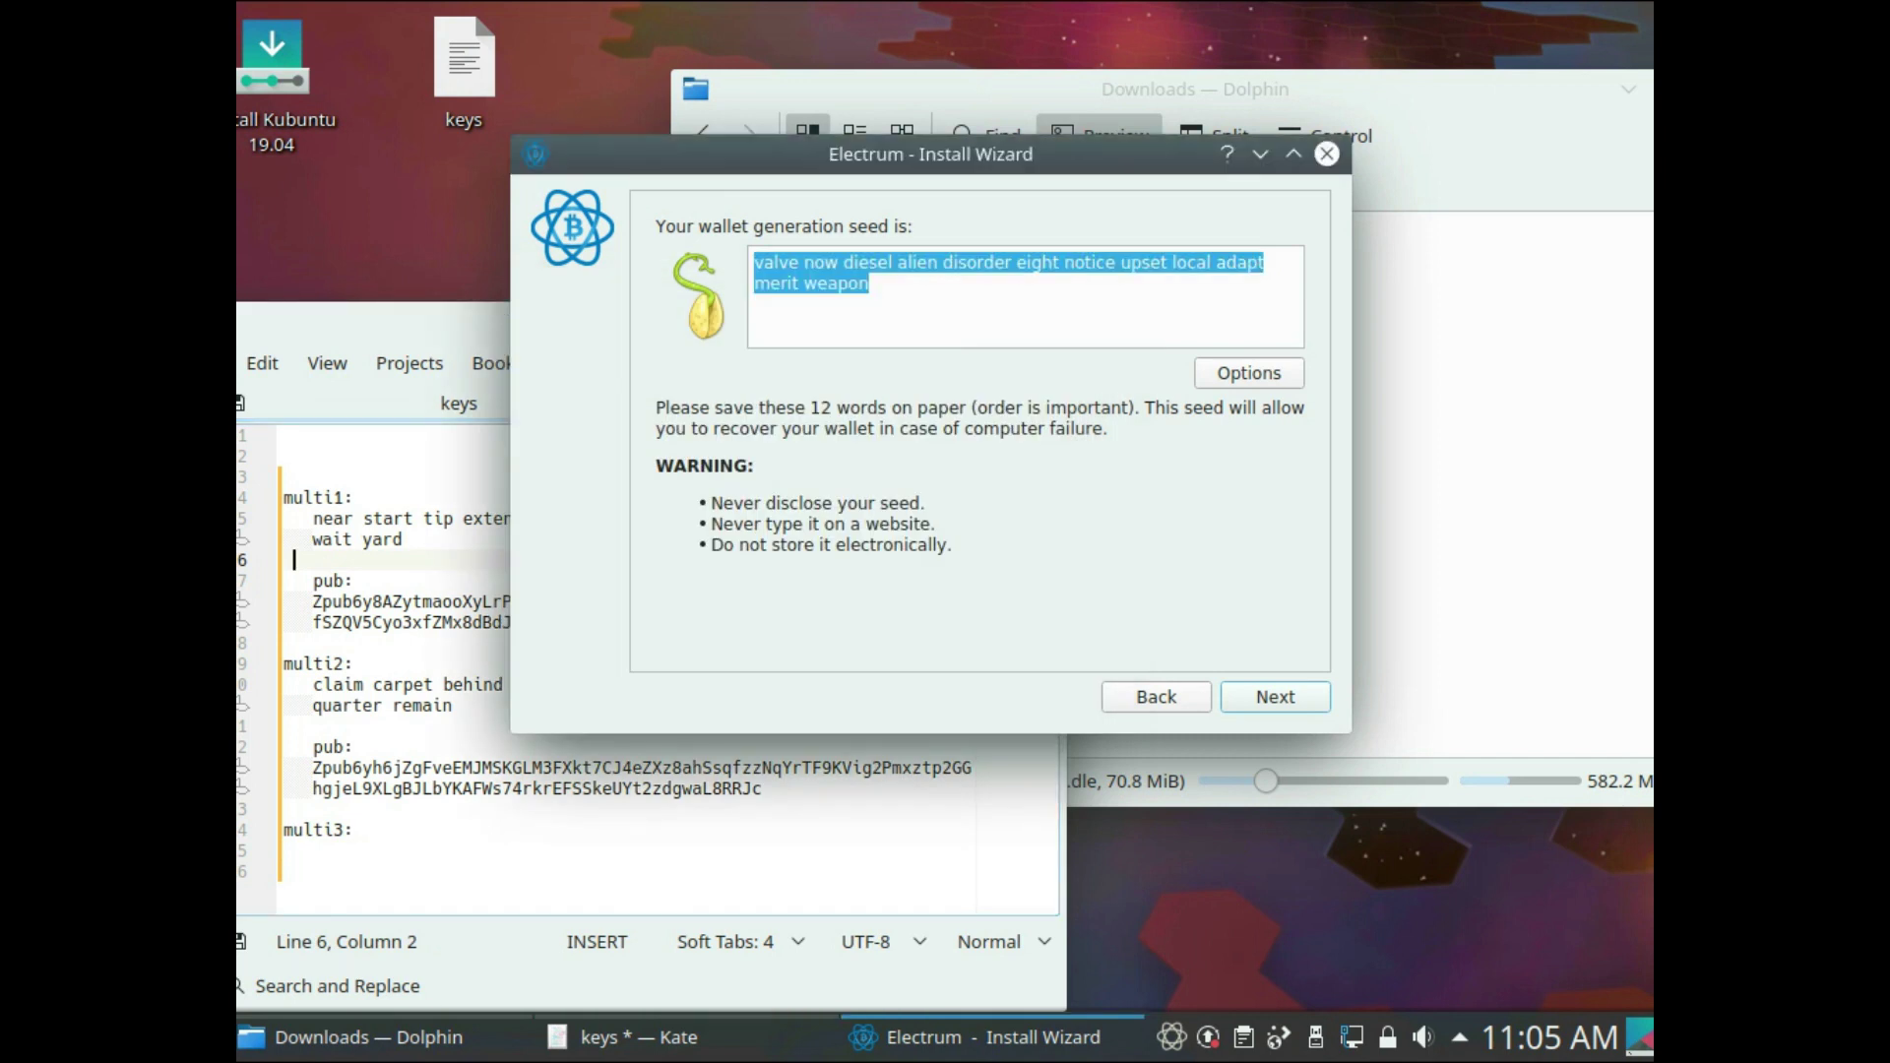
left_click(315, 851)
key("ctrl+v")
key("Return")
key("Return")
type("pub:")
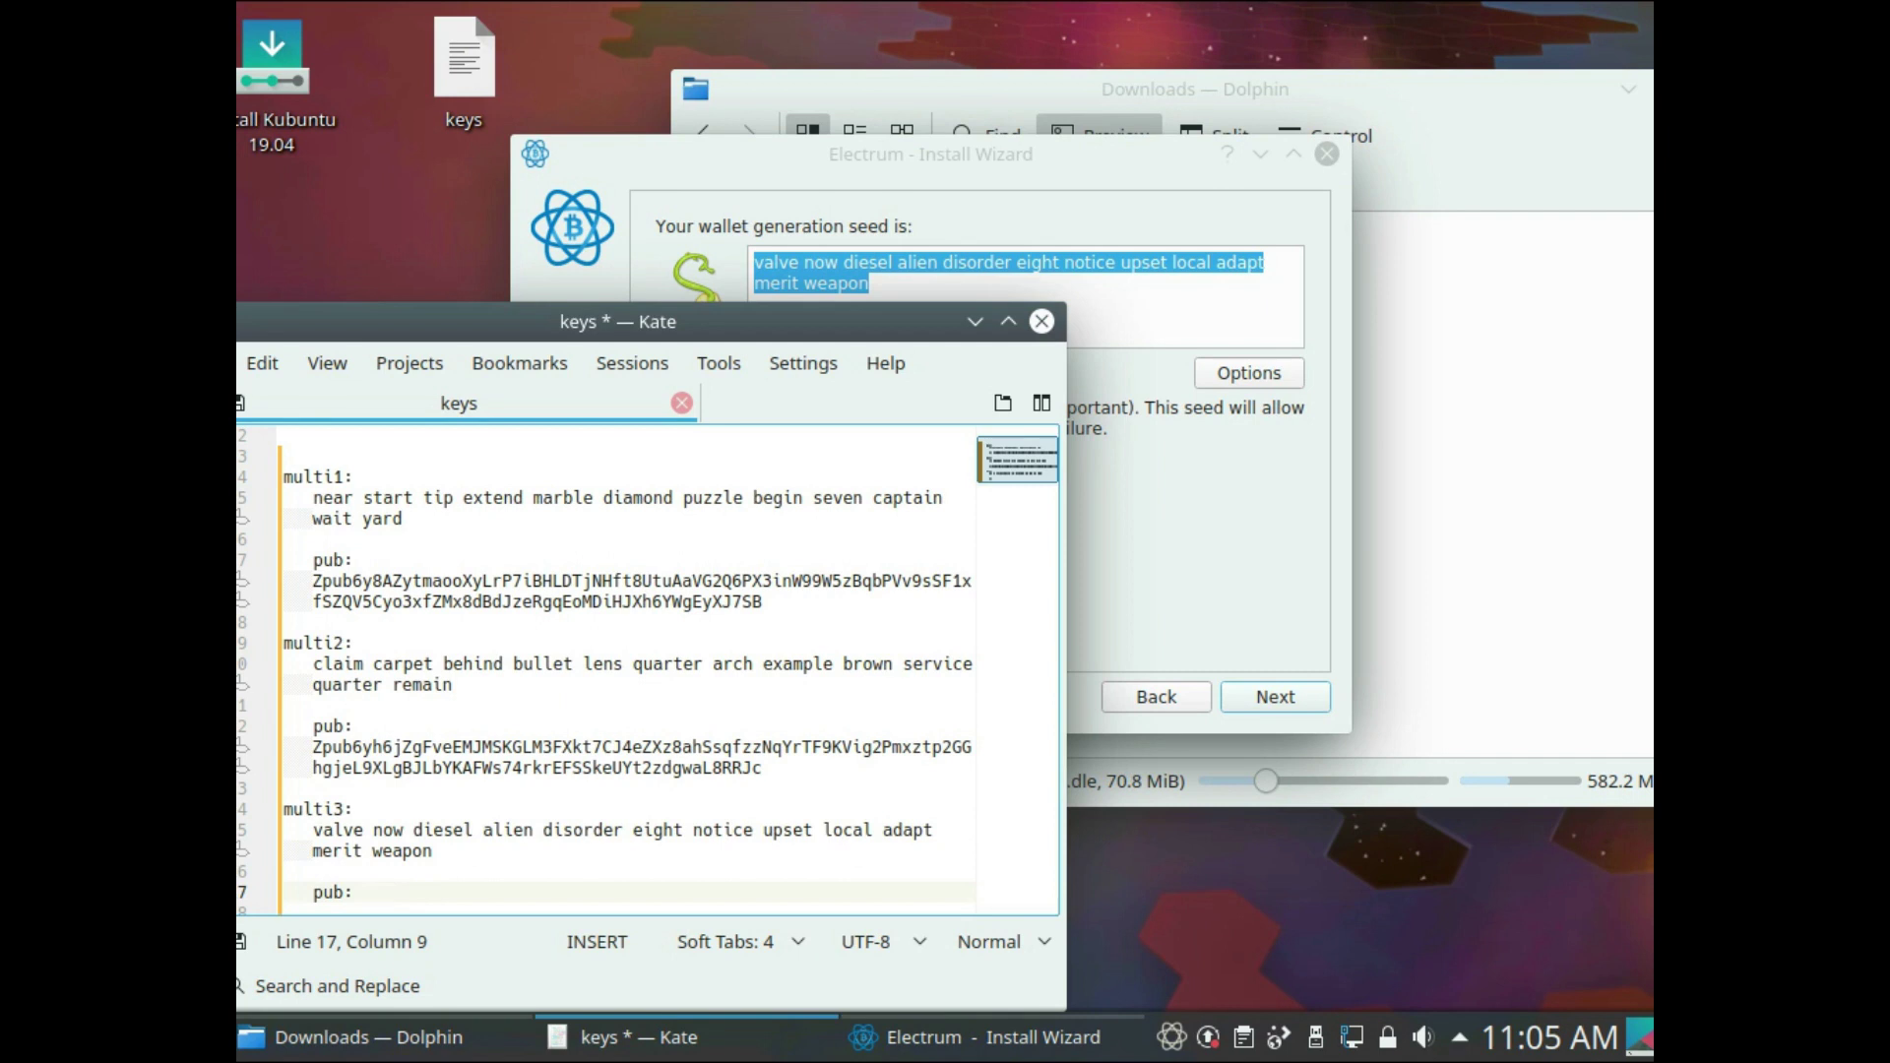
- Confirm multi3's seed, save its master public key after 'pub:', and save the keys file
key("alt+Tab")
key("Return")
key("ctrl+v")
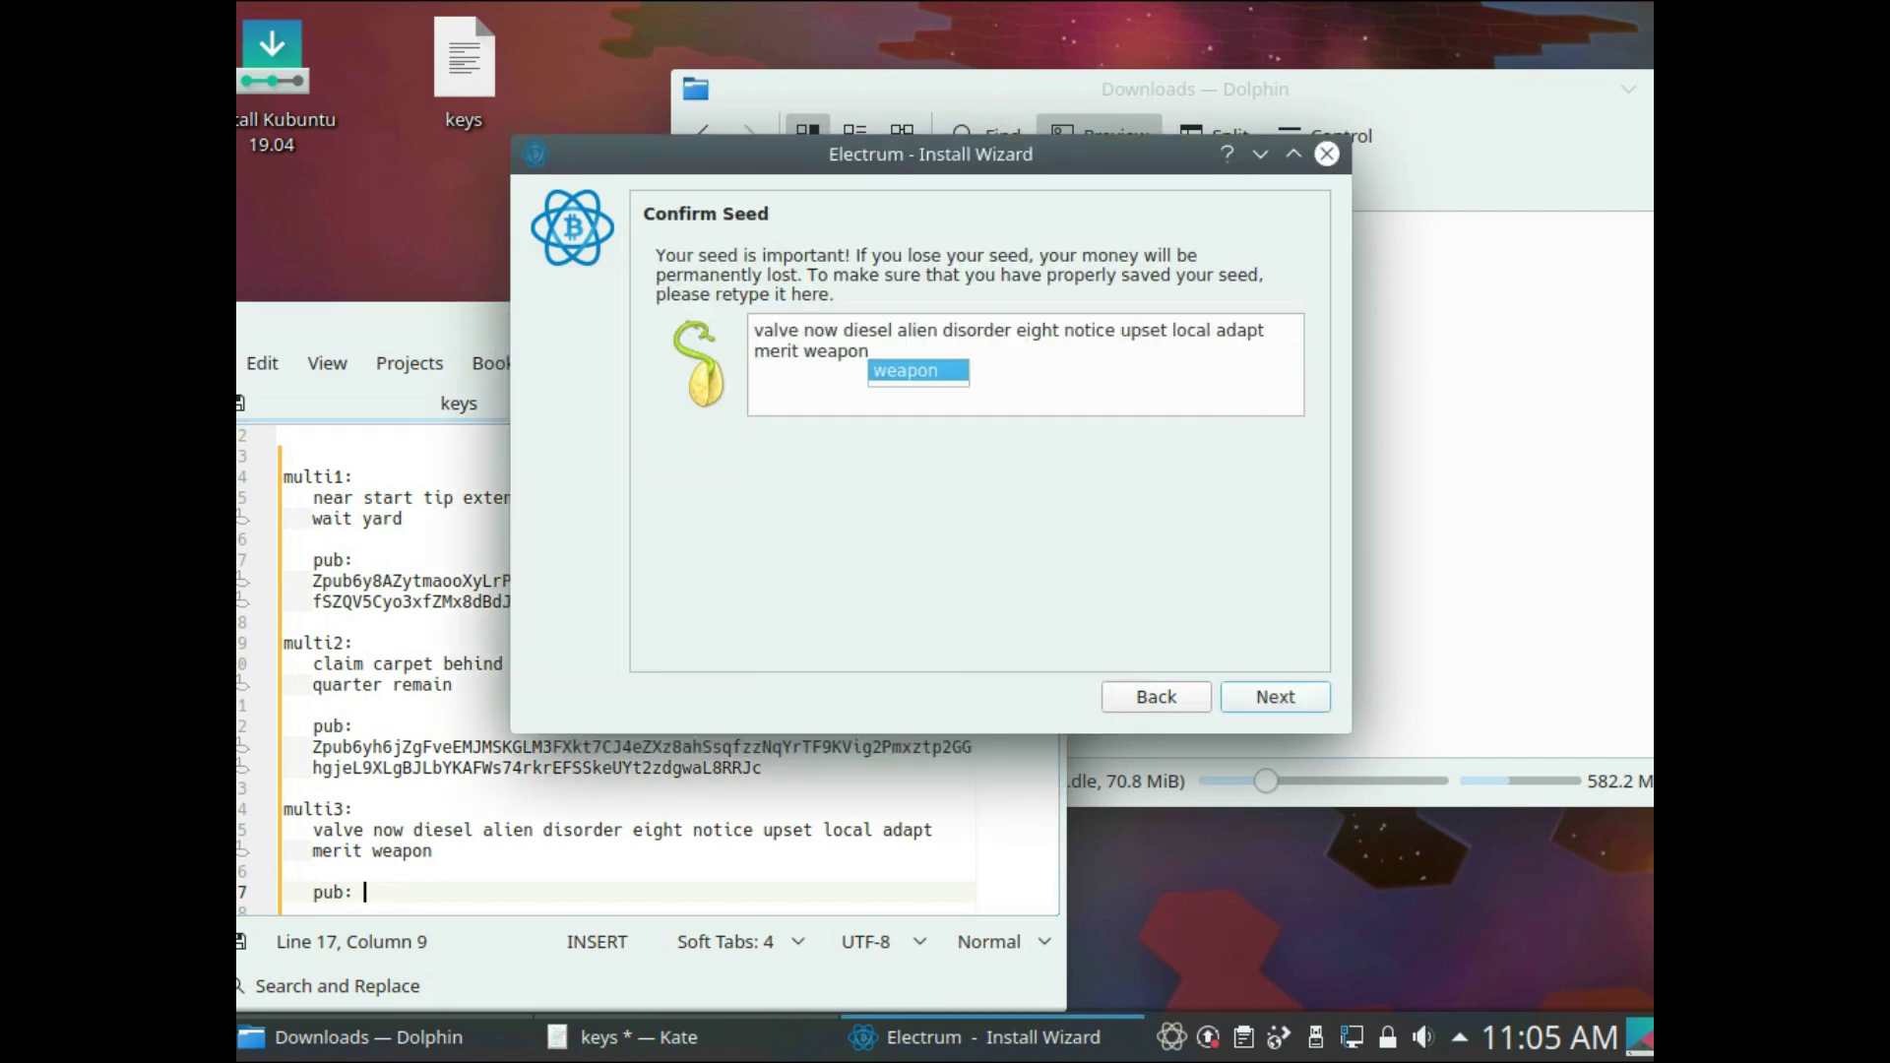
key("Return")
key("ctrl+a")
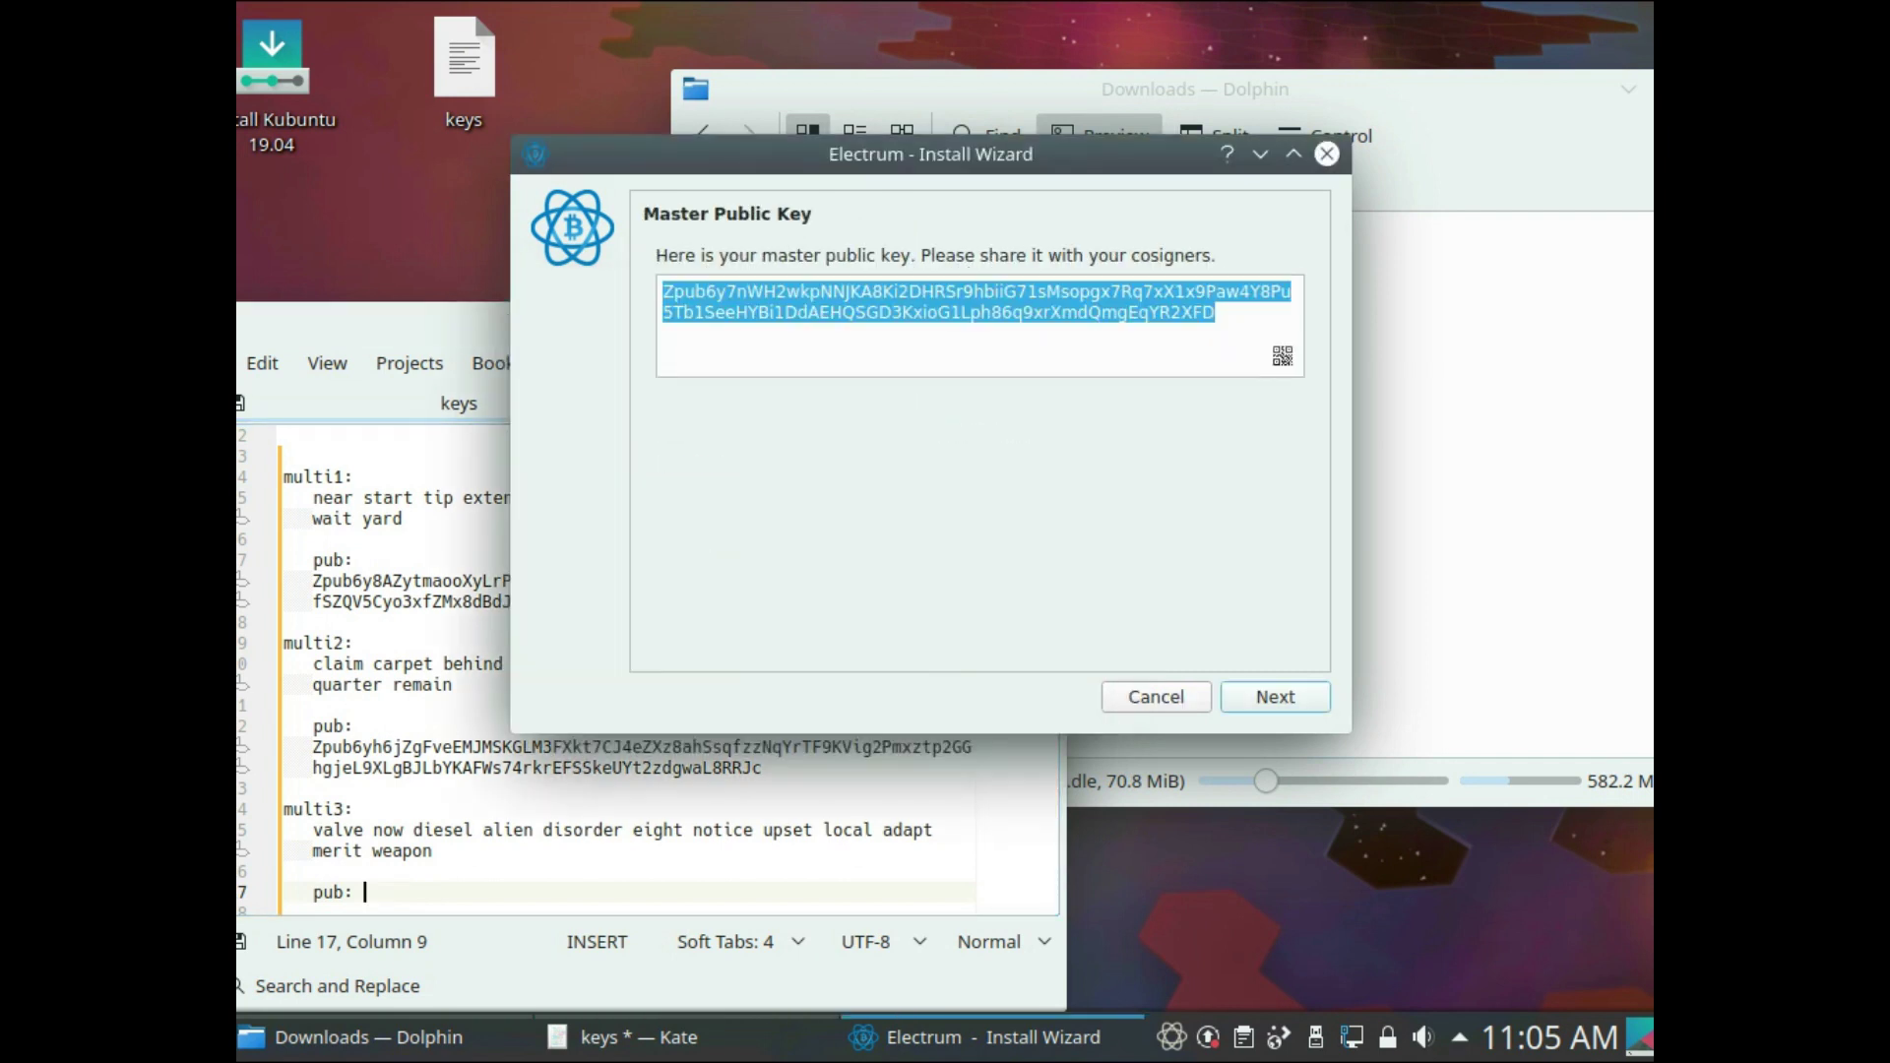
type("Zpub6y7nWH2wkpNNJKA8Ki2DHRSr9hbiiG71sMsopgx7Rq7xX1x9Paw4Y8Pu5Tb1SeeHYBi1DdAEHQSGD3KxioG1Lph86q9xrXmdQmgEqYR2XFD")
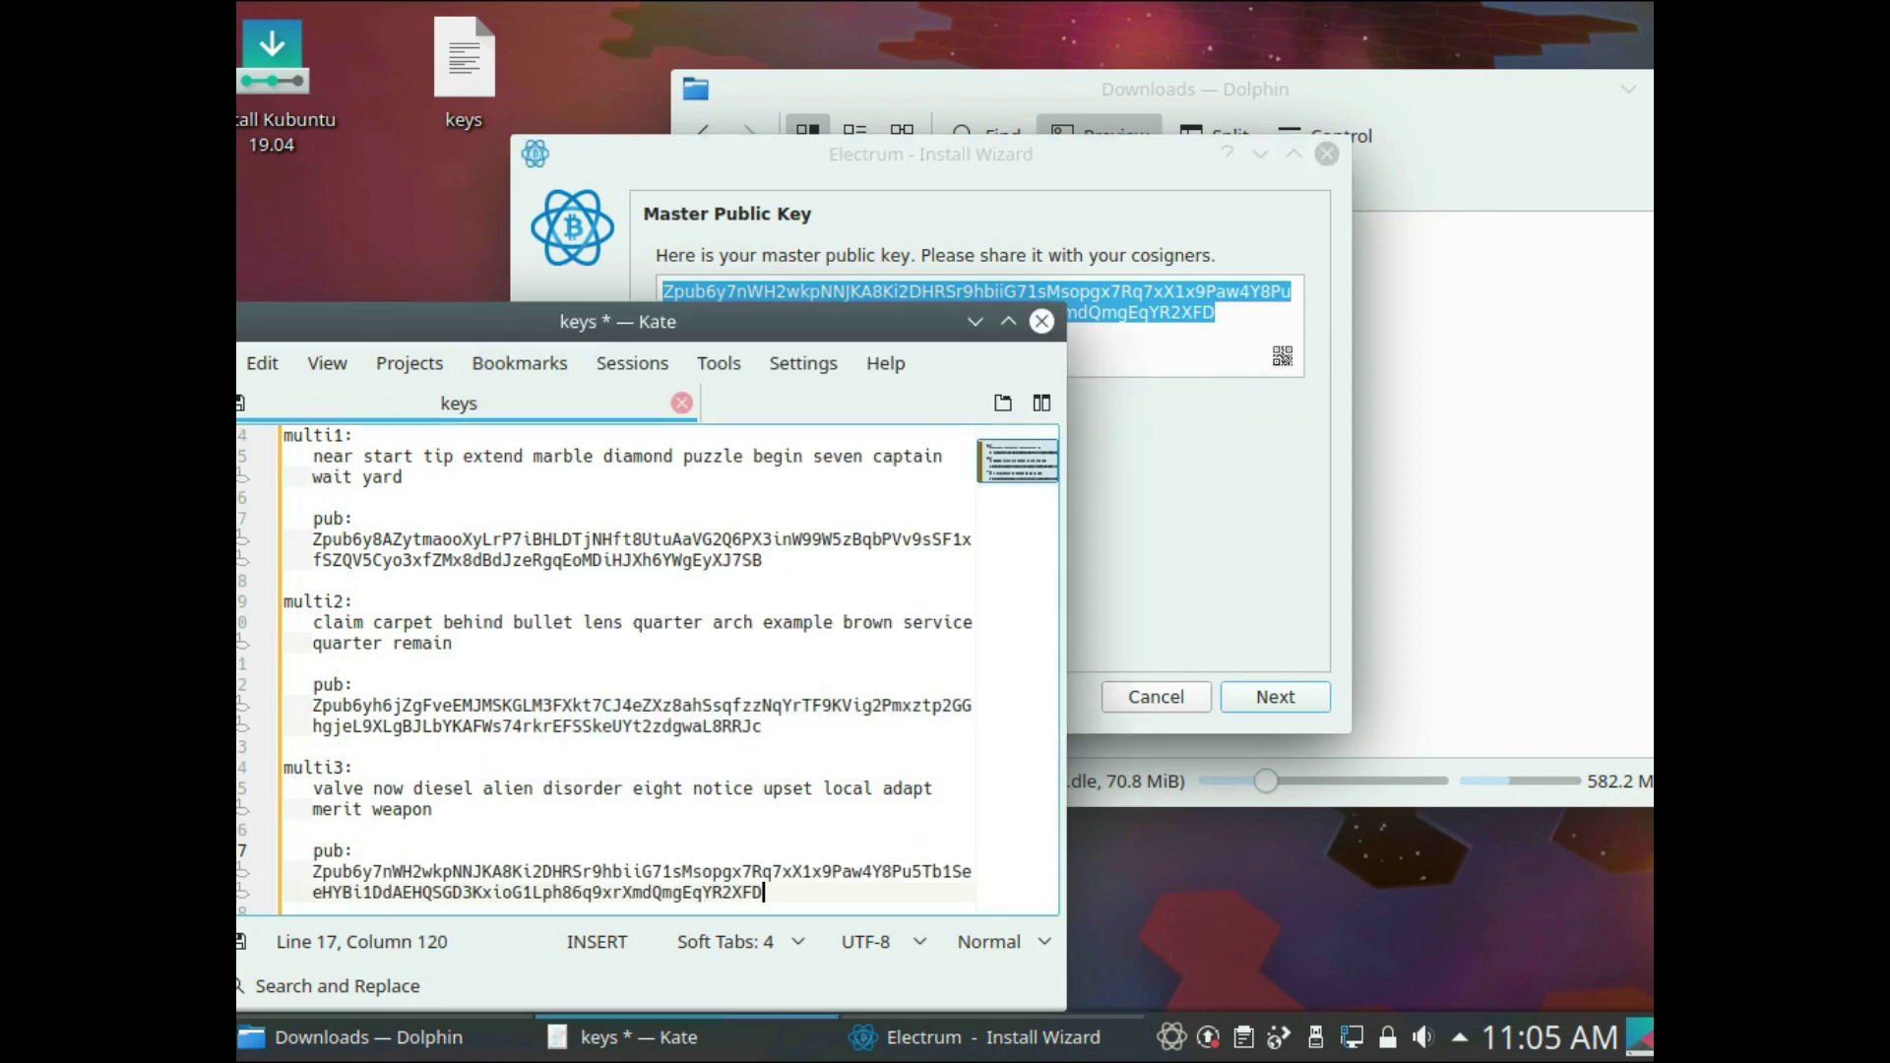
left_click(503, 622)
key("ctrl+s")
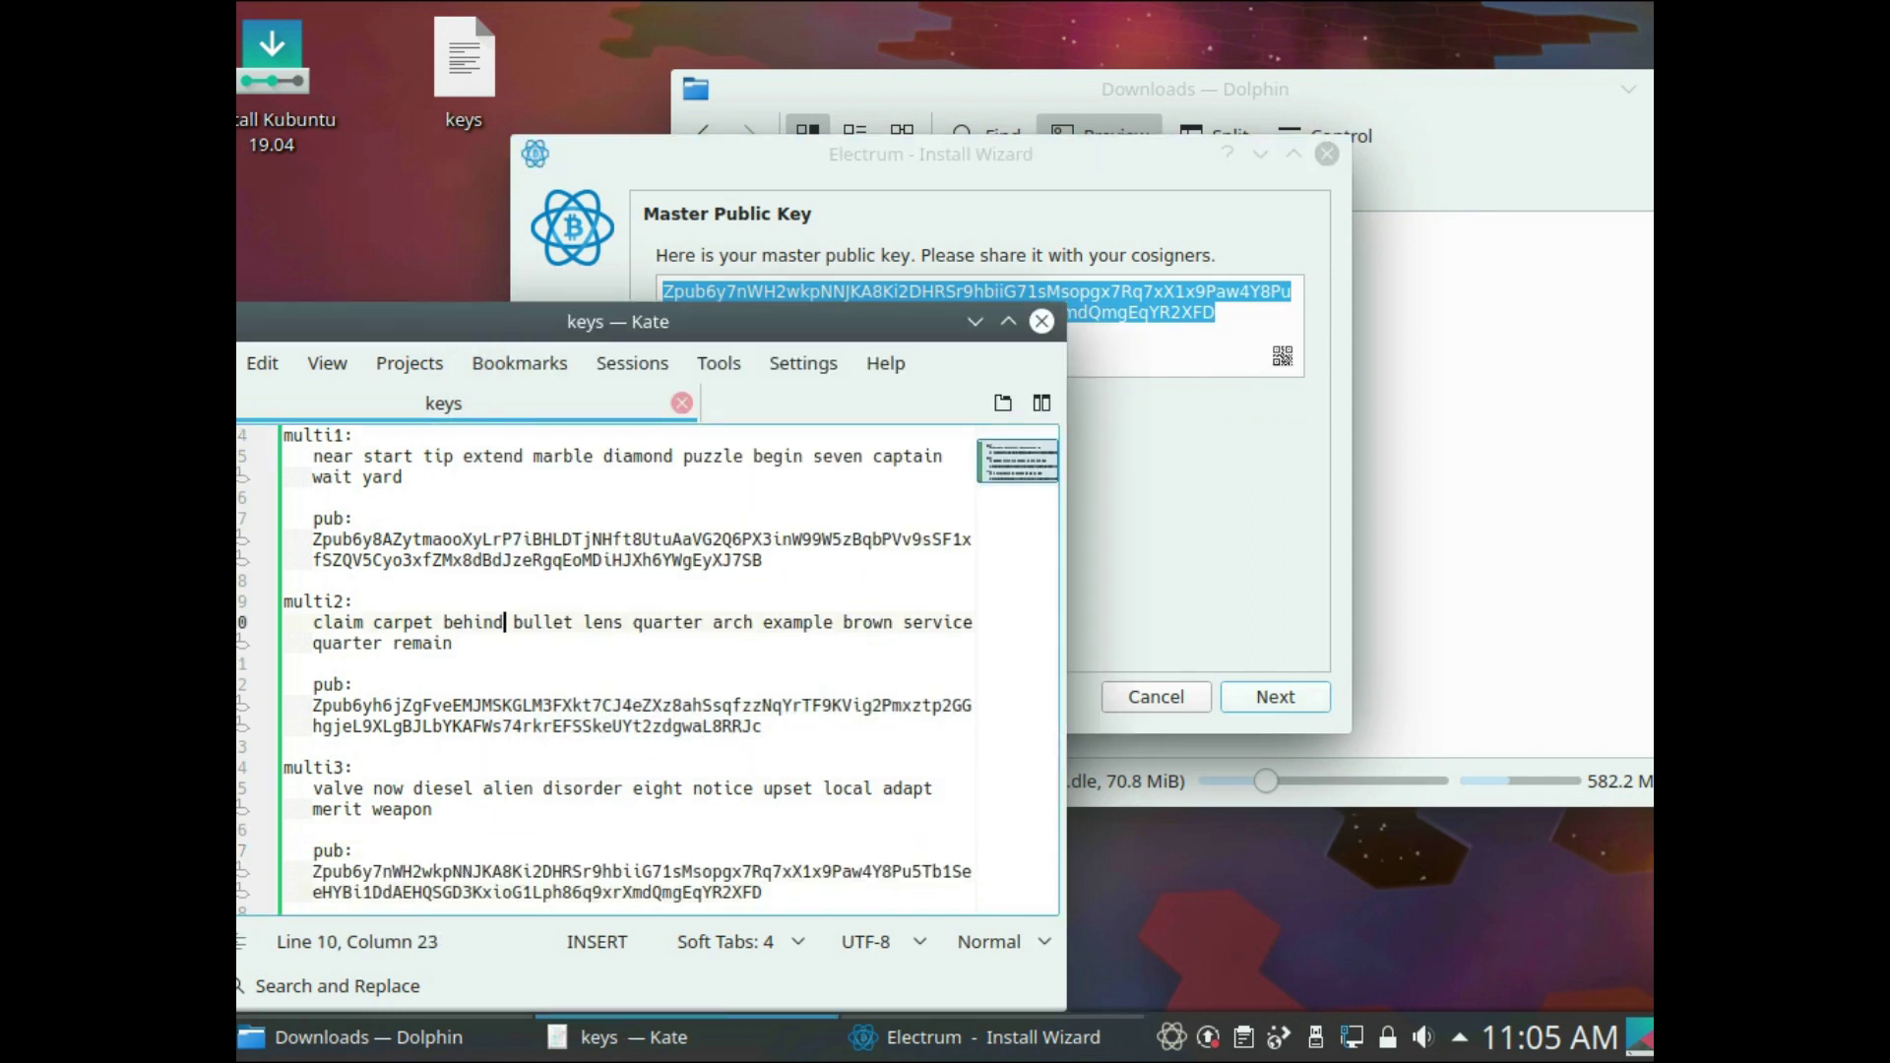
left_click(1276, 698)
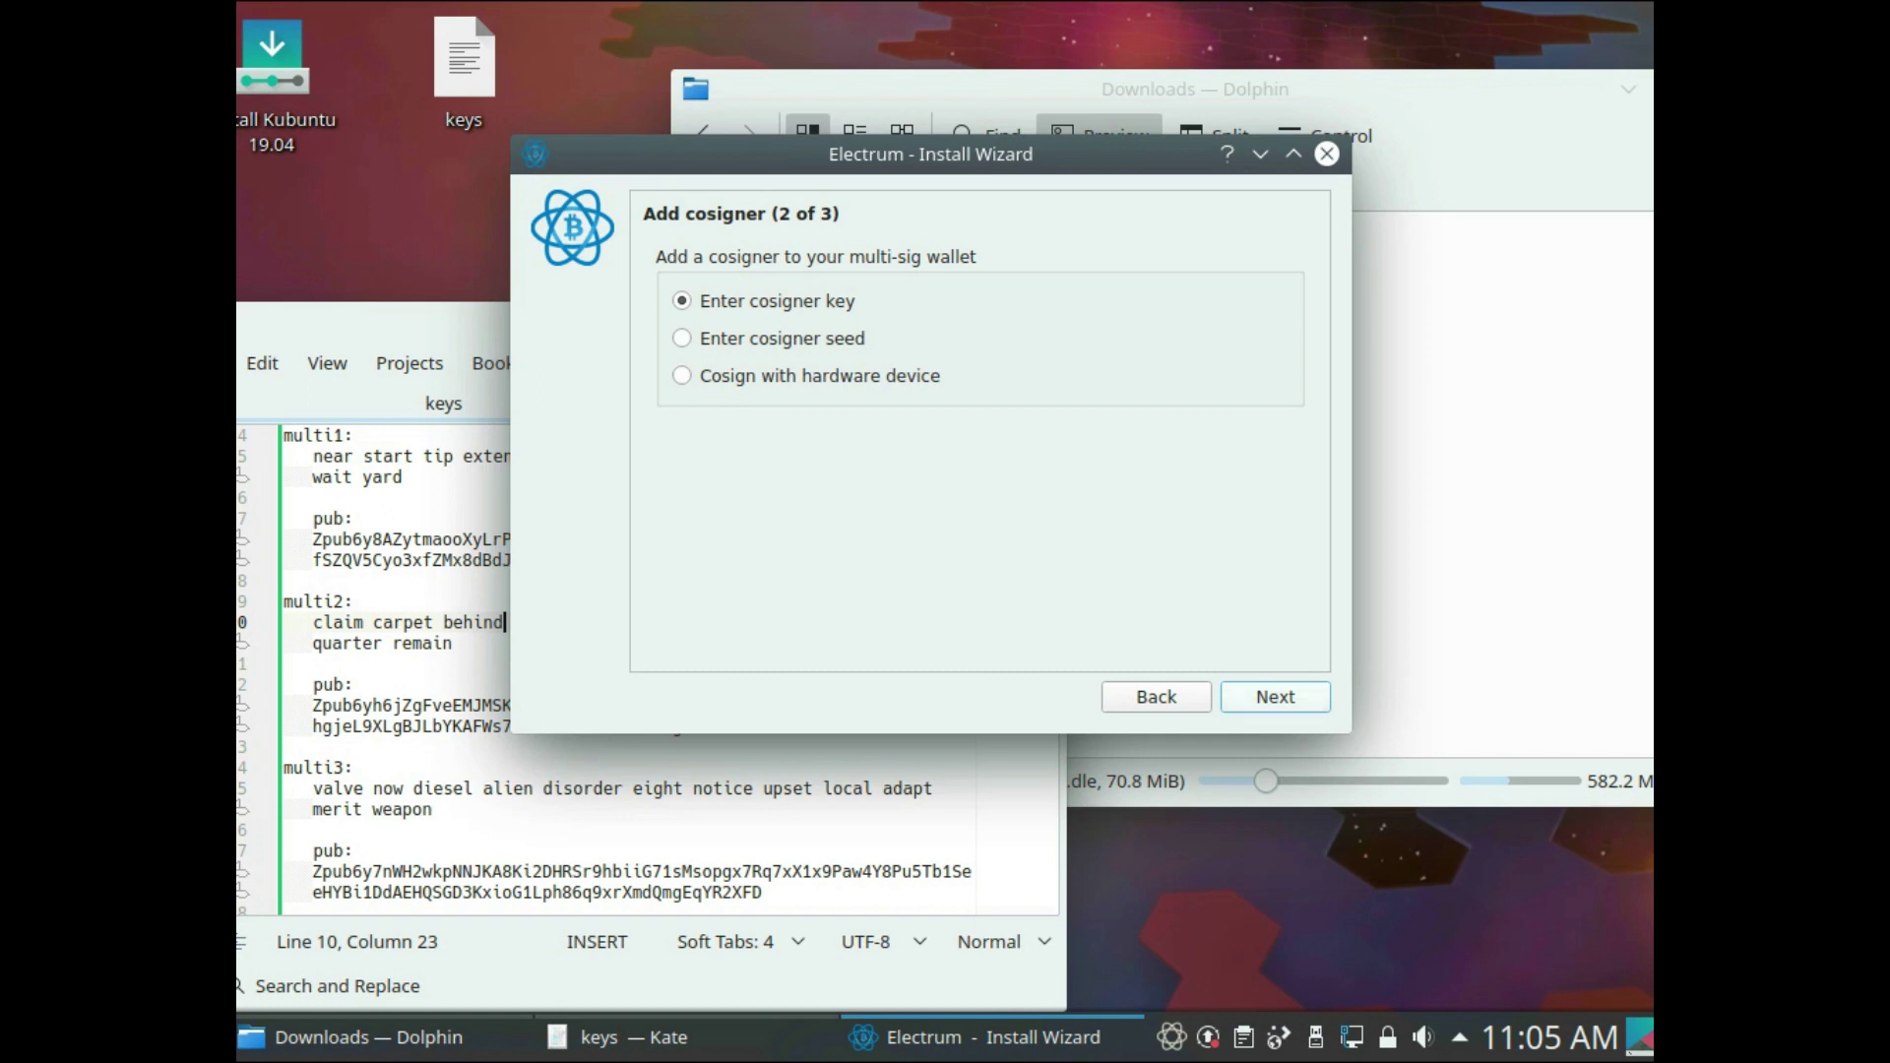
- Enter multi1's master public key from the keys file as cosigner 2
key("Return")
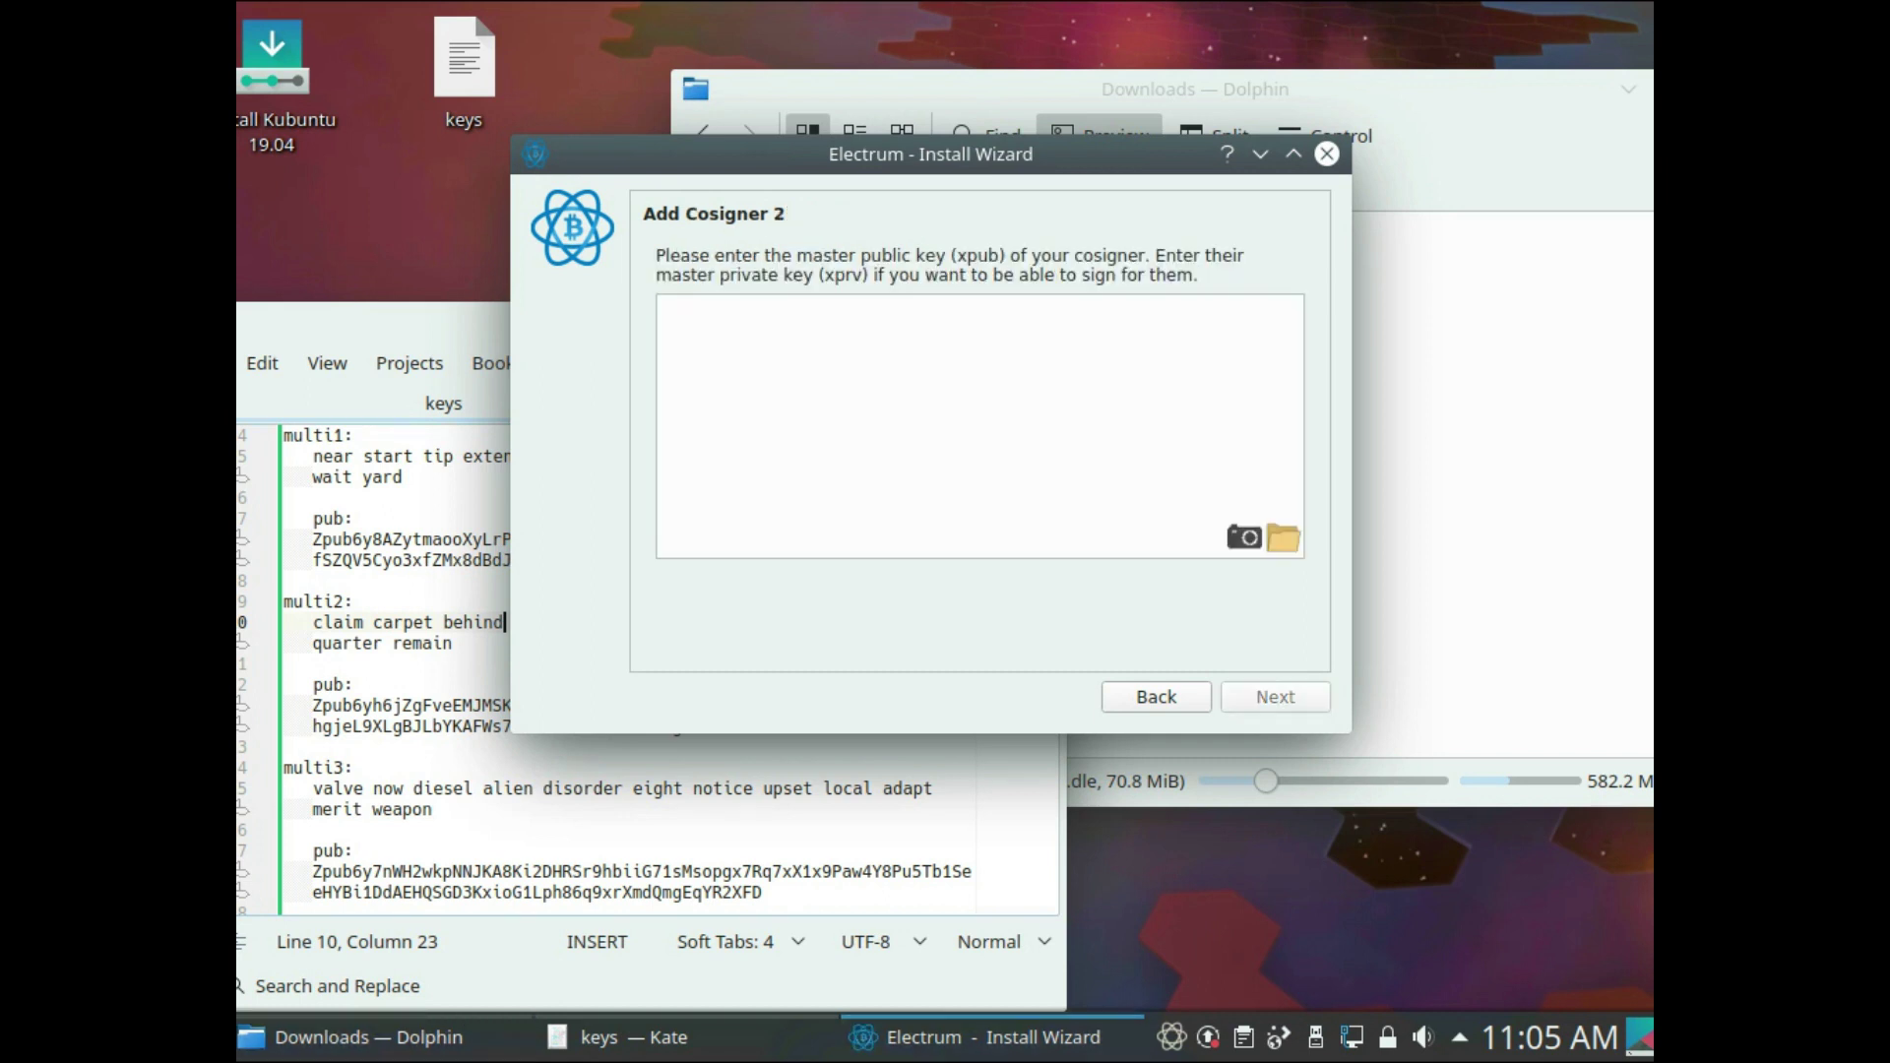
left_click(404, 455)
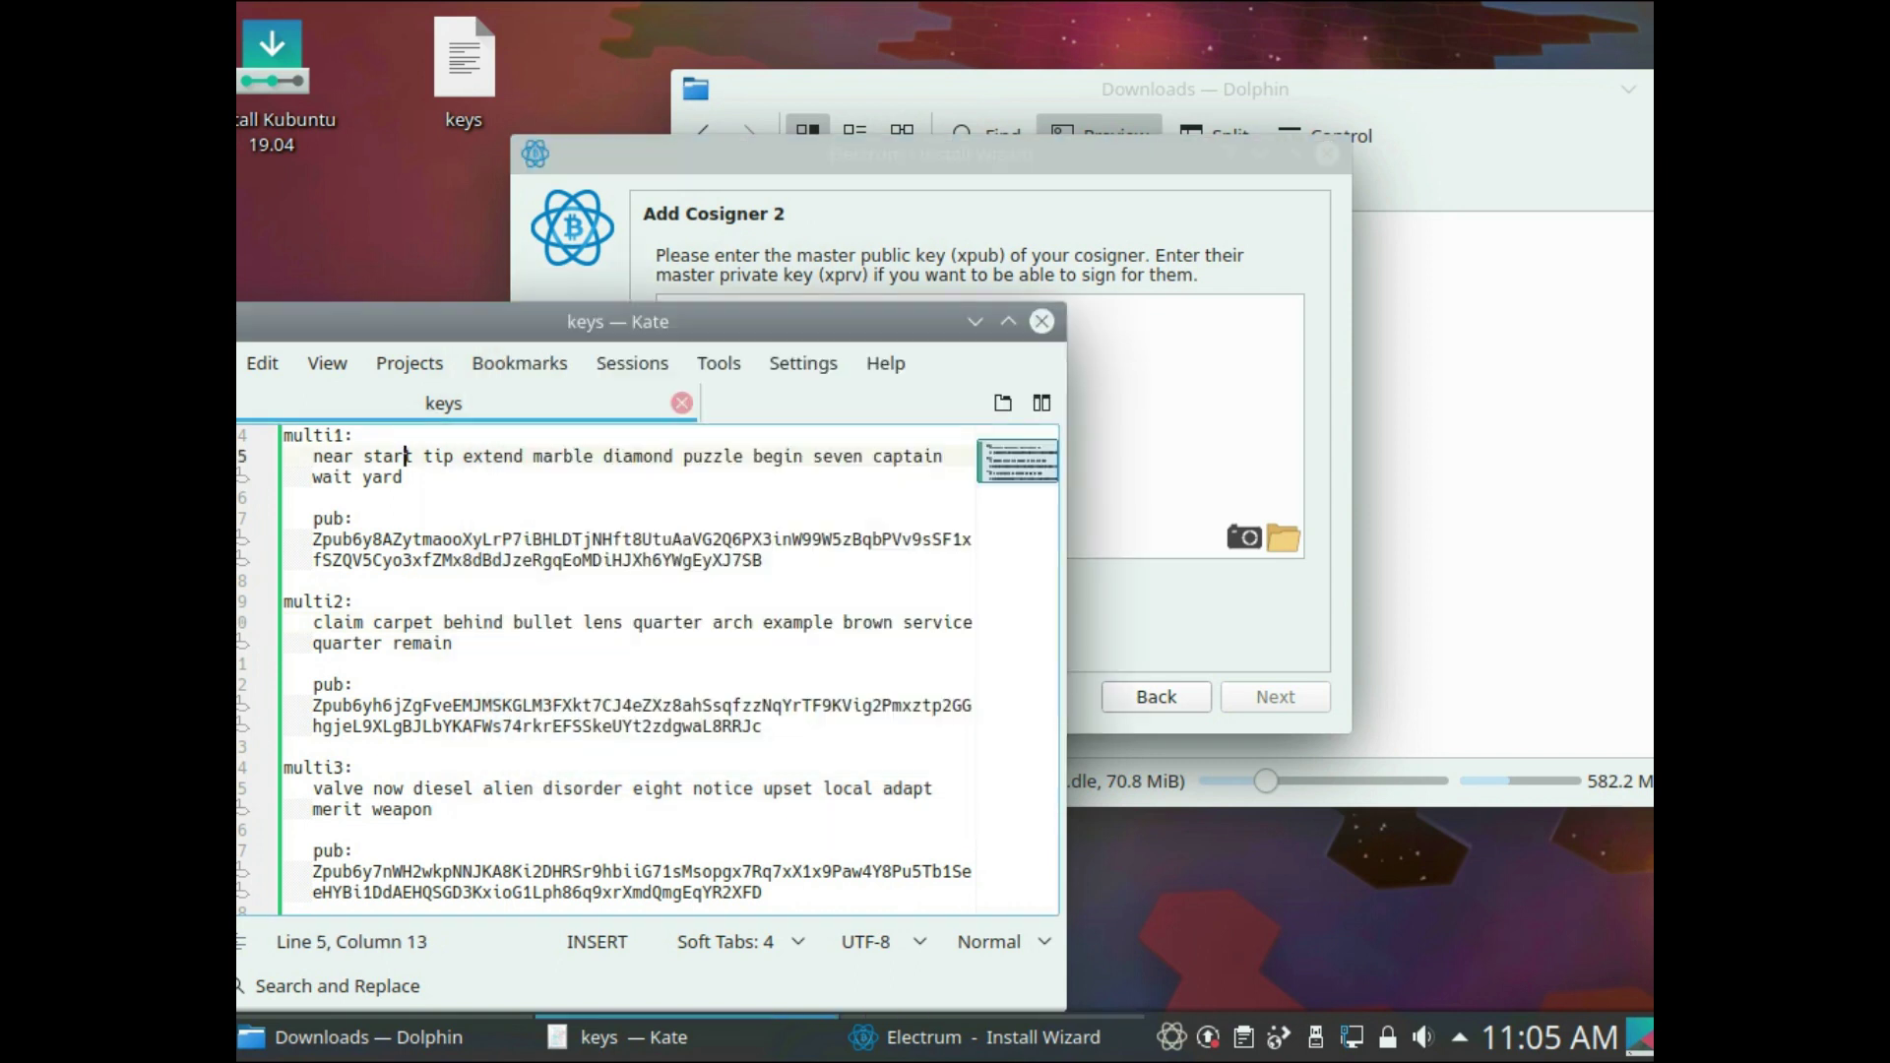
left_click_drag(302, 767, 634, 872)
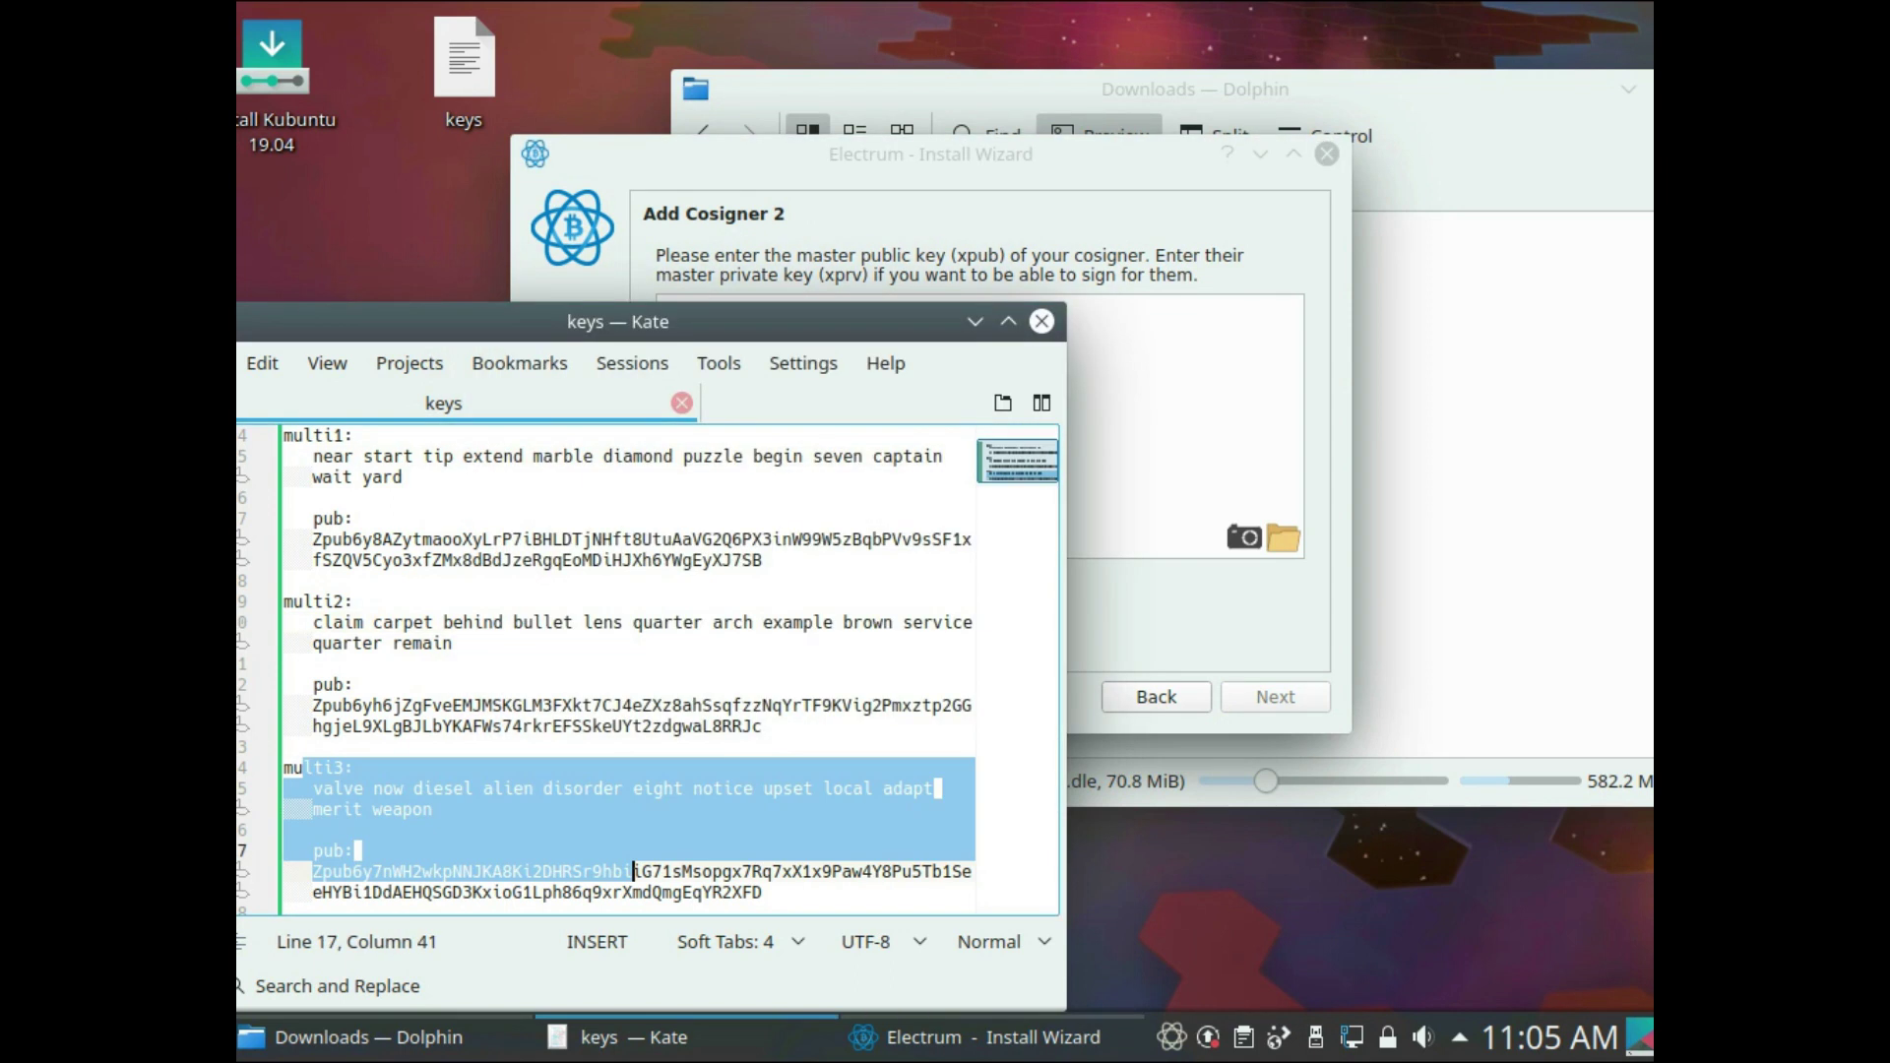
left_click(643, 871)
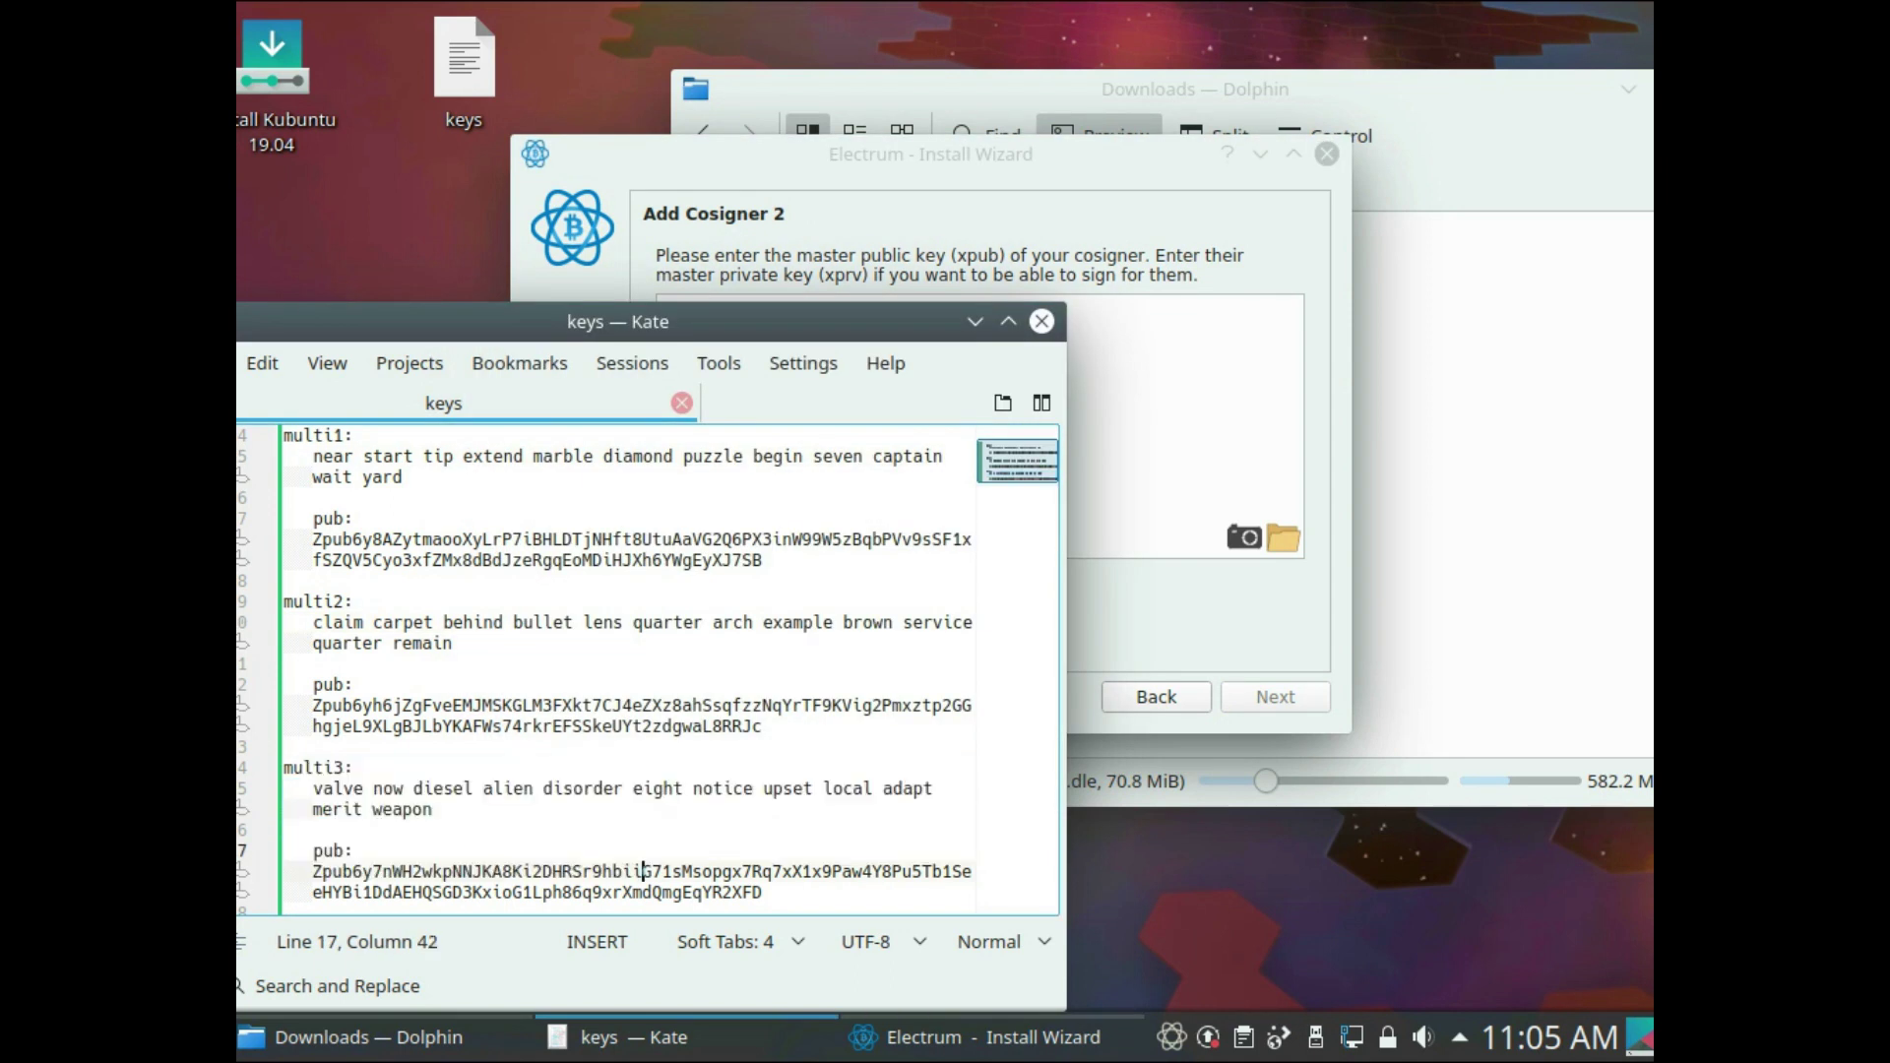
left_click_drag(384, 518, 765, 560)
key("ctrl+c")
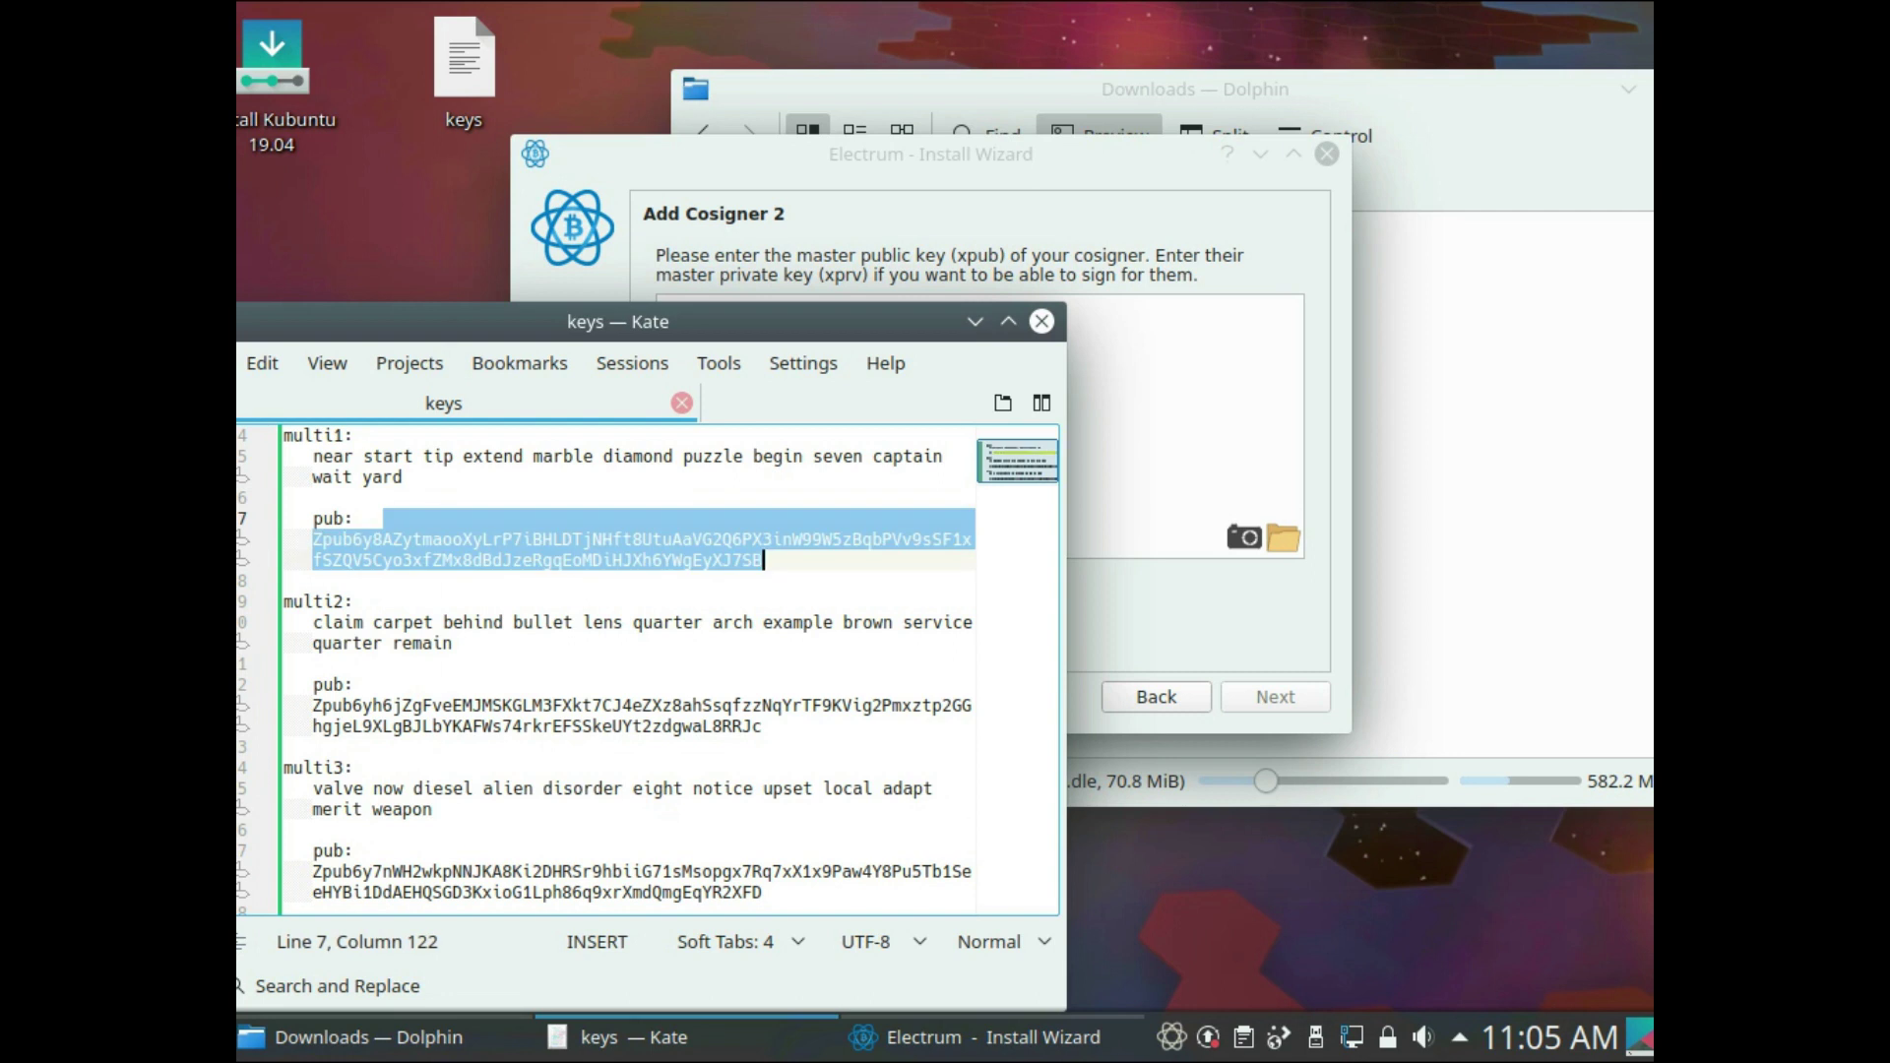
left_click(1182, 424)
key("ctrl+v")
left_click(1275, 697)
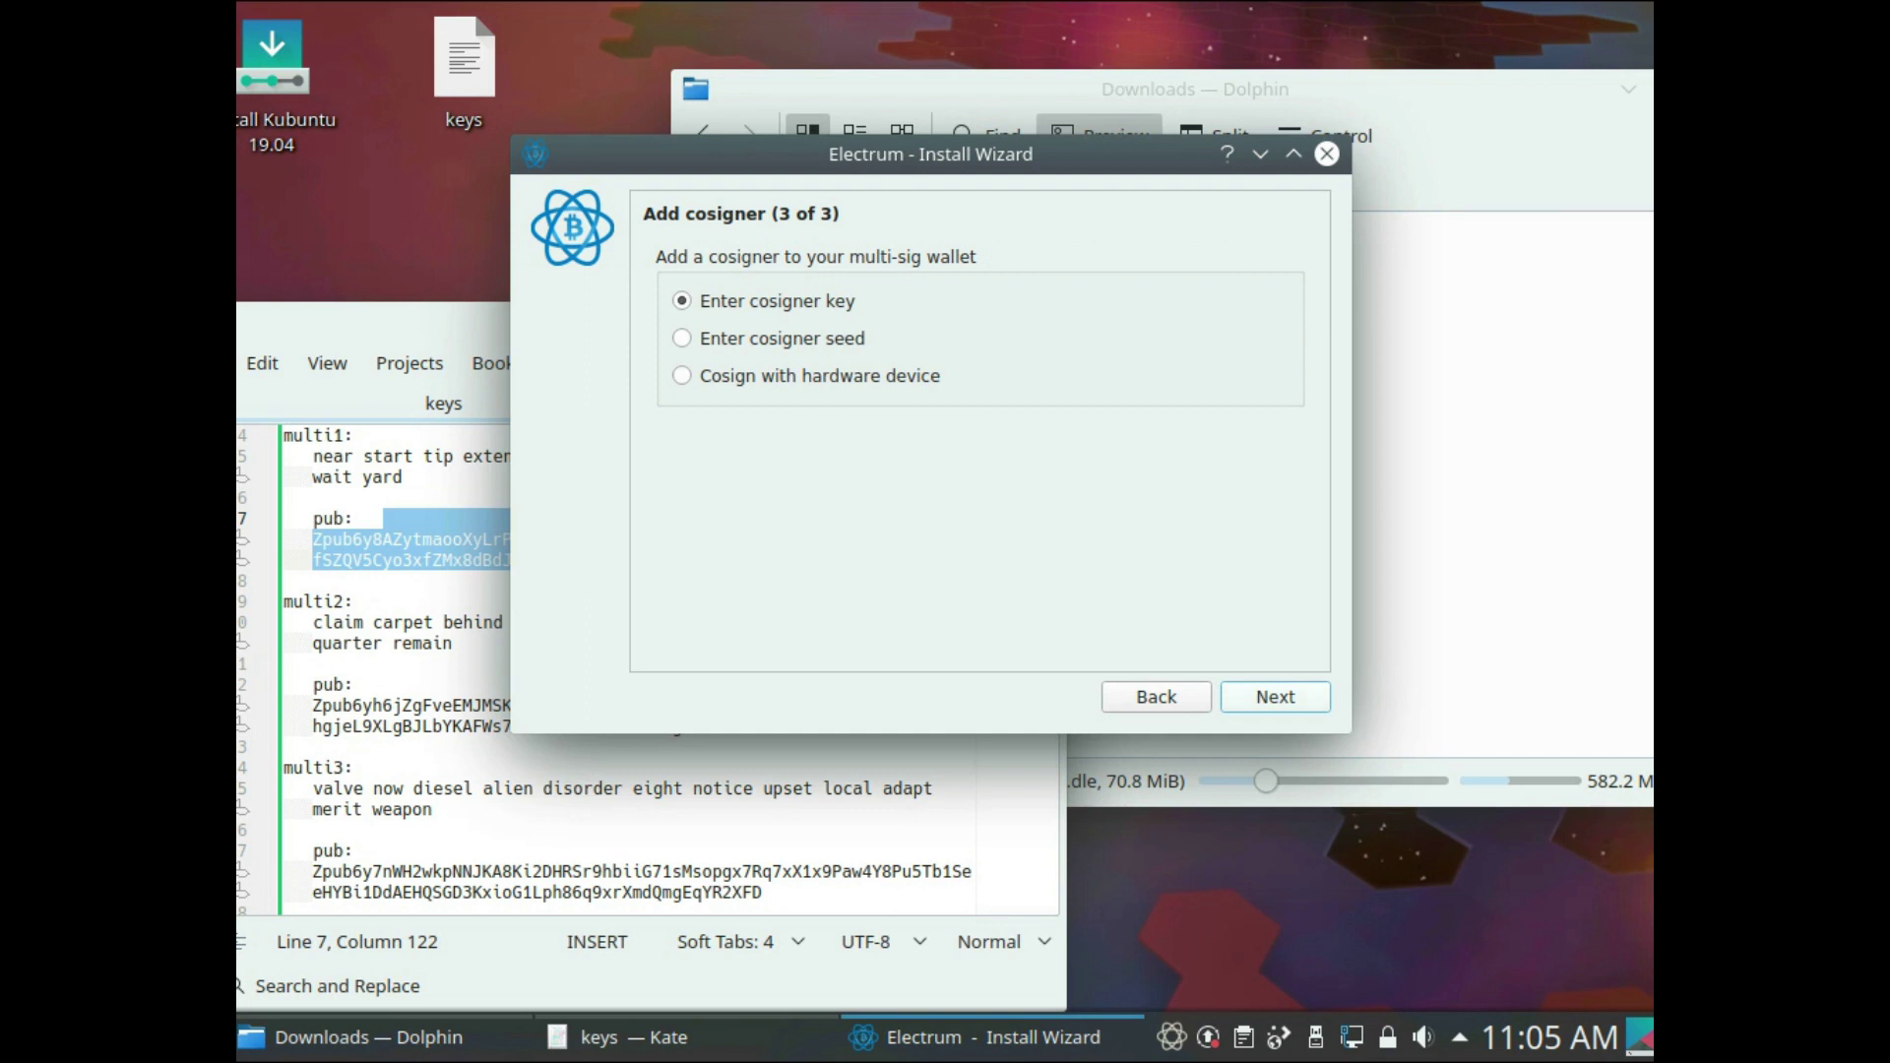
- Enter multi2's master public key as cosigner 3 and continue to the password step
key("Return")
left_click_drag(384, 684, 765, 726)
key("ctrl+c")
key("alt+Tab")
key("ctrl+v")
key("Return")
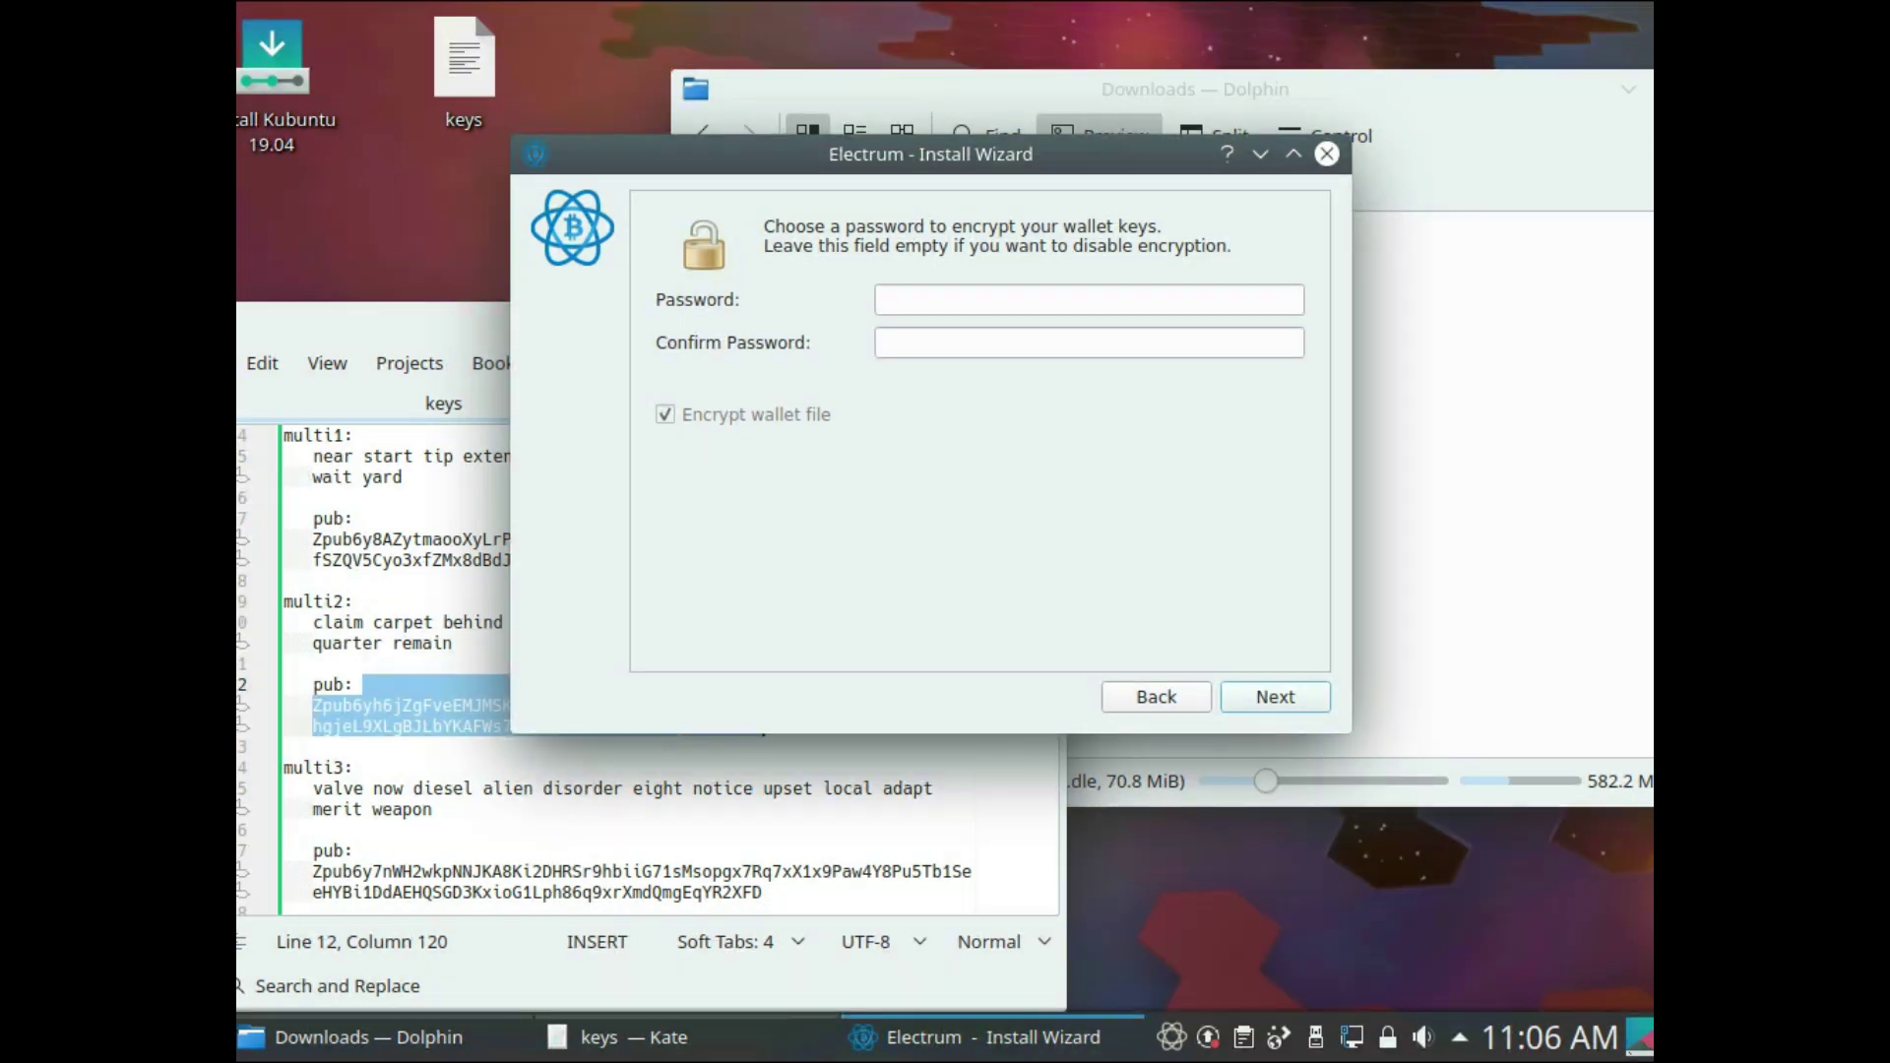
- Set and confirm the wallet password with file encryption on, finishing the multi3 wallet
left_click(374, 518)
key("alt+Tab")
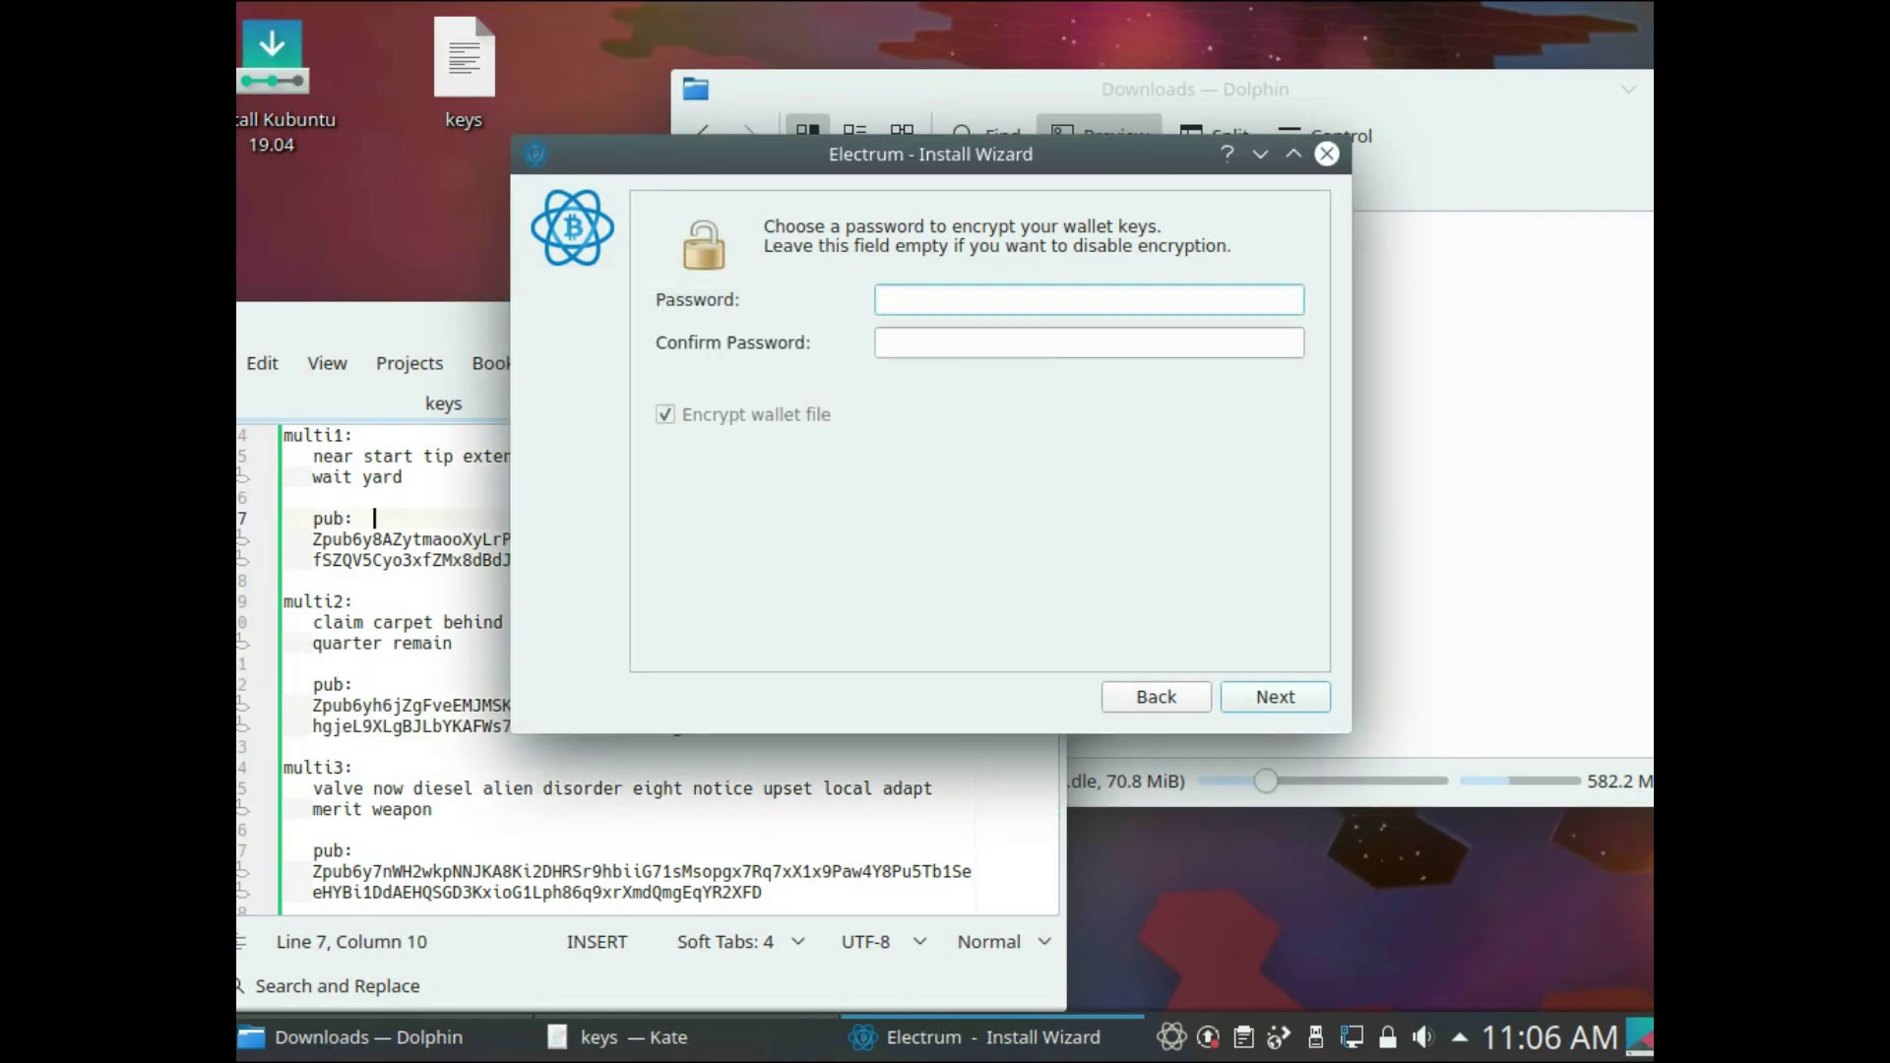
left_click_drag(931, 154, 977, 60)
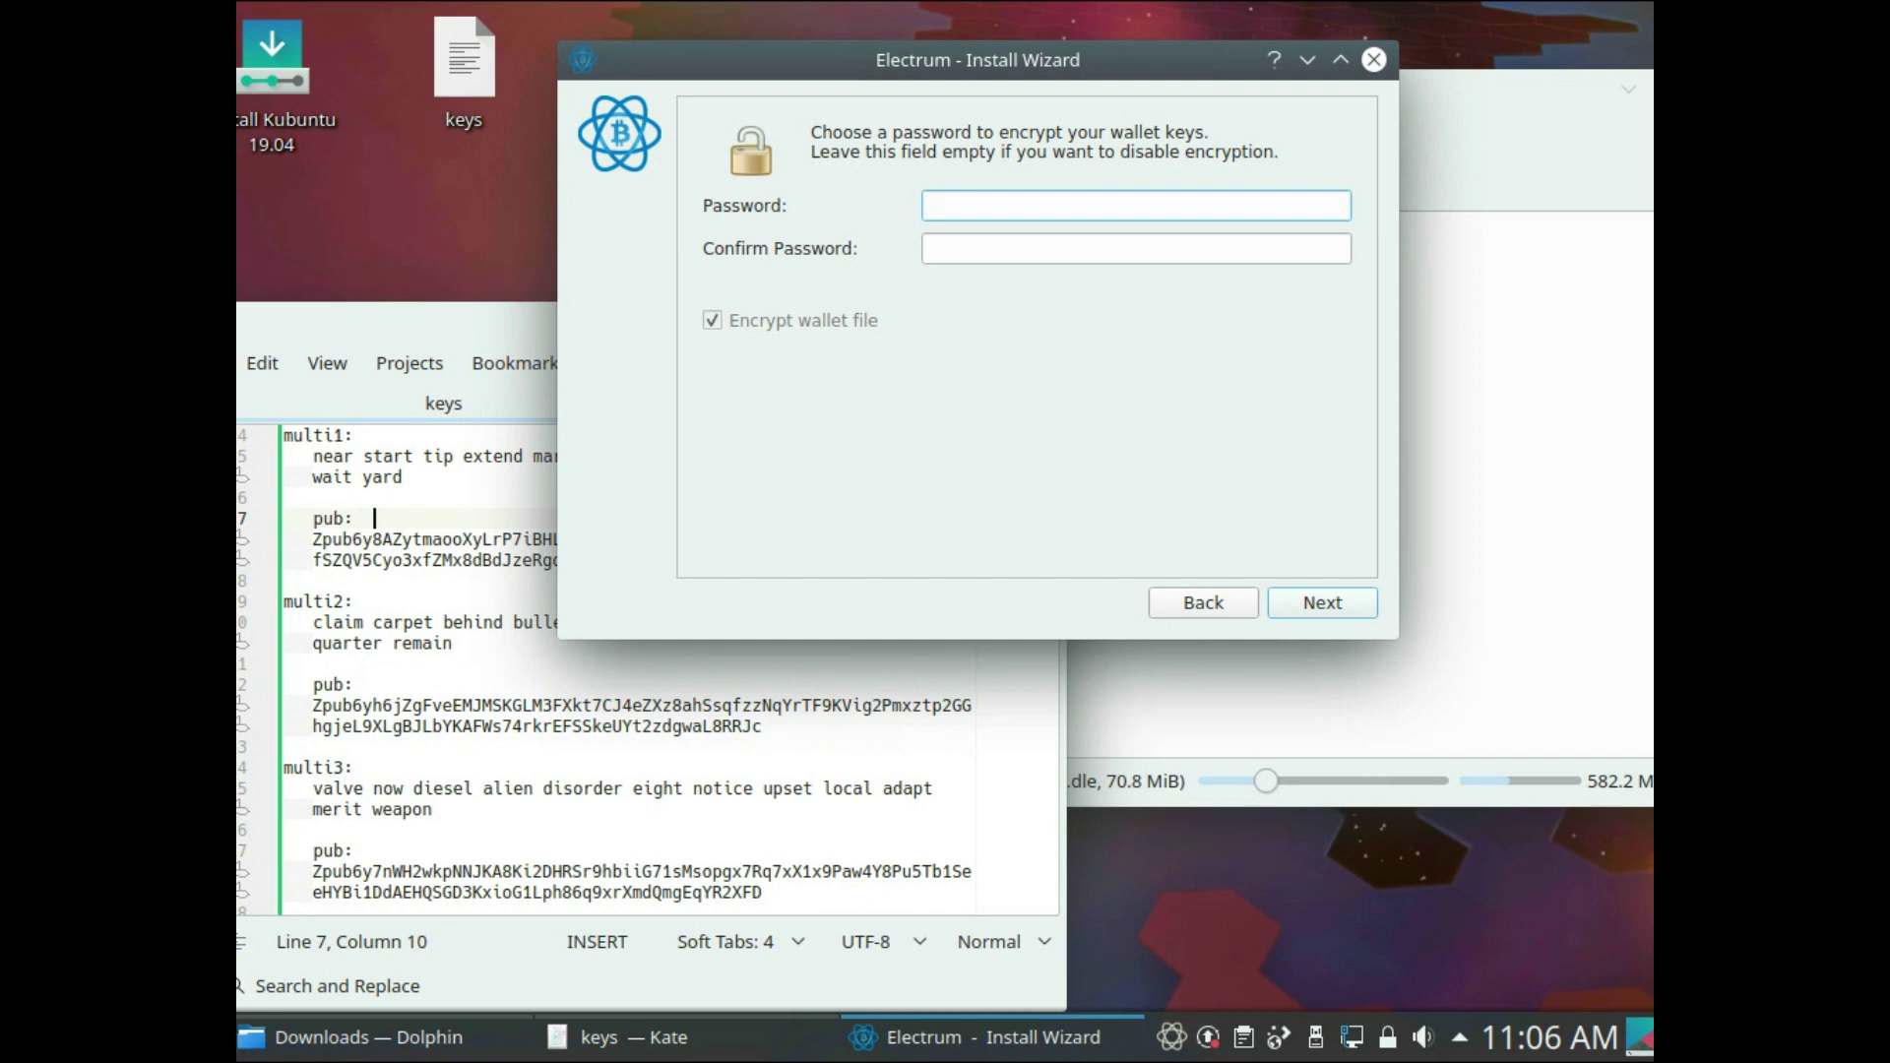
type("12345")
key("Tab")
type("12345")
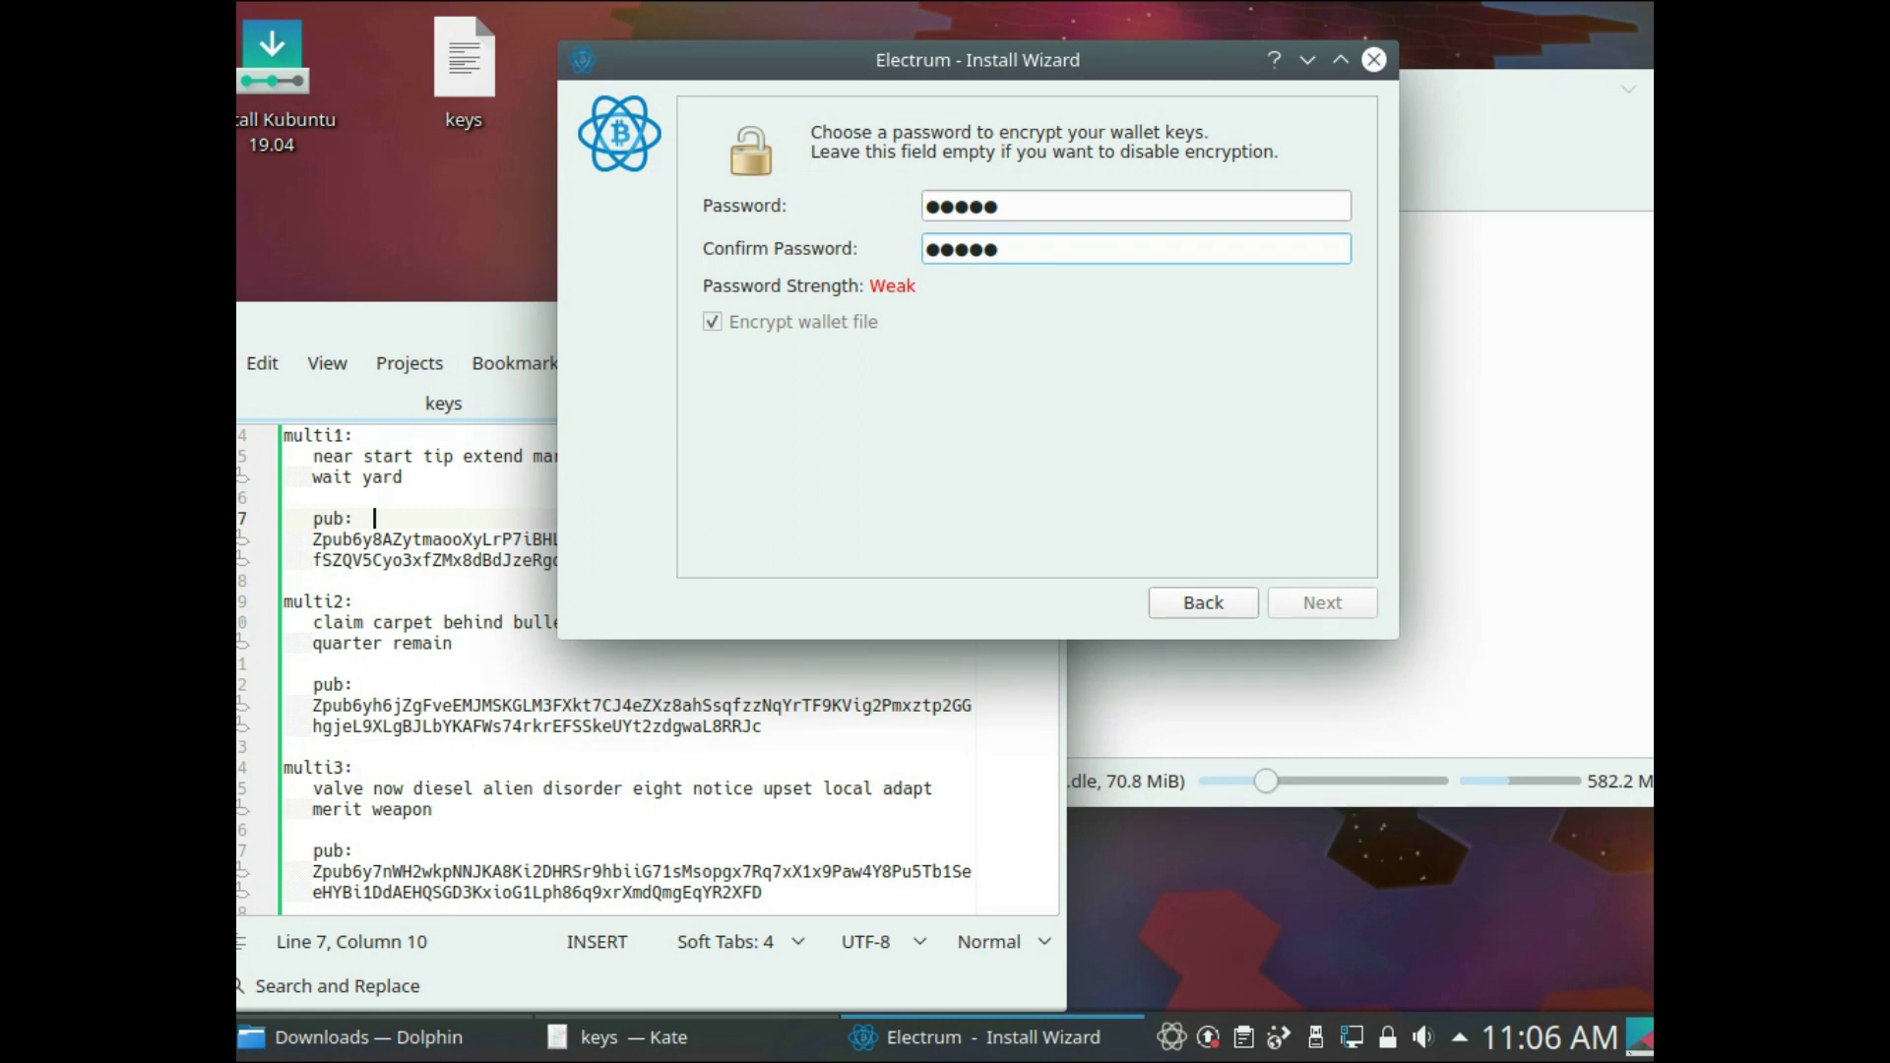
key("shift+Tab")
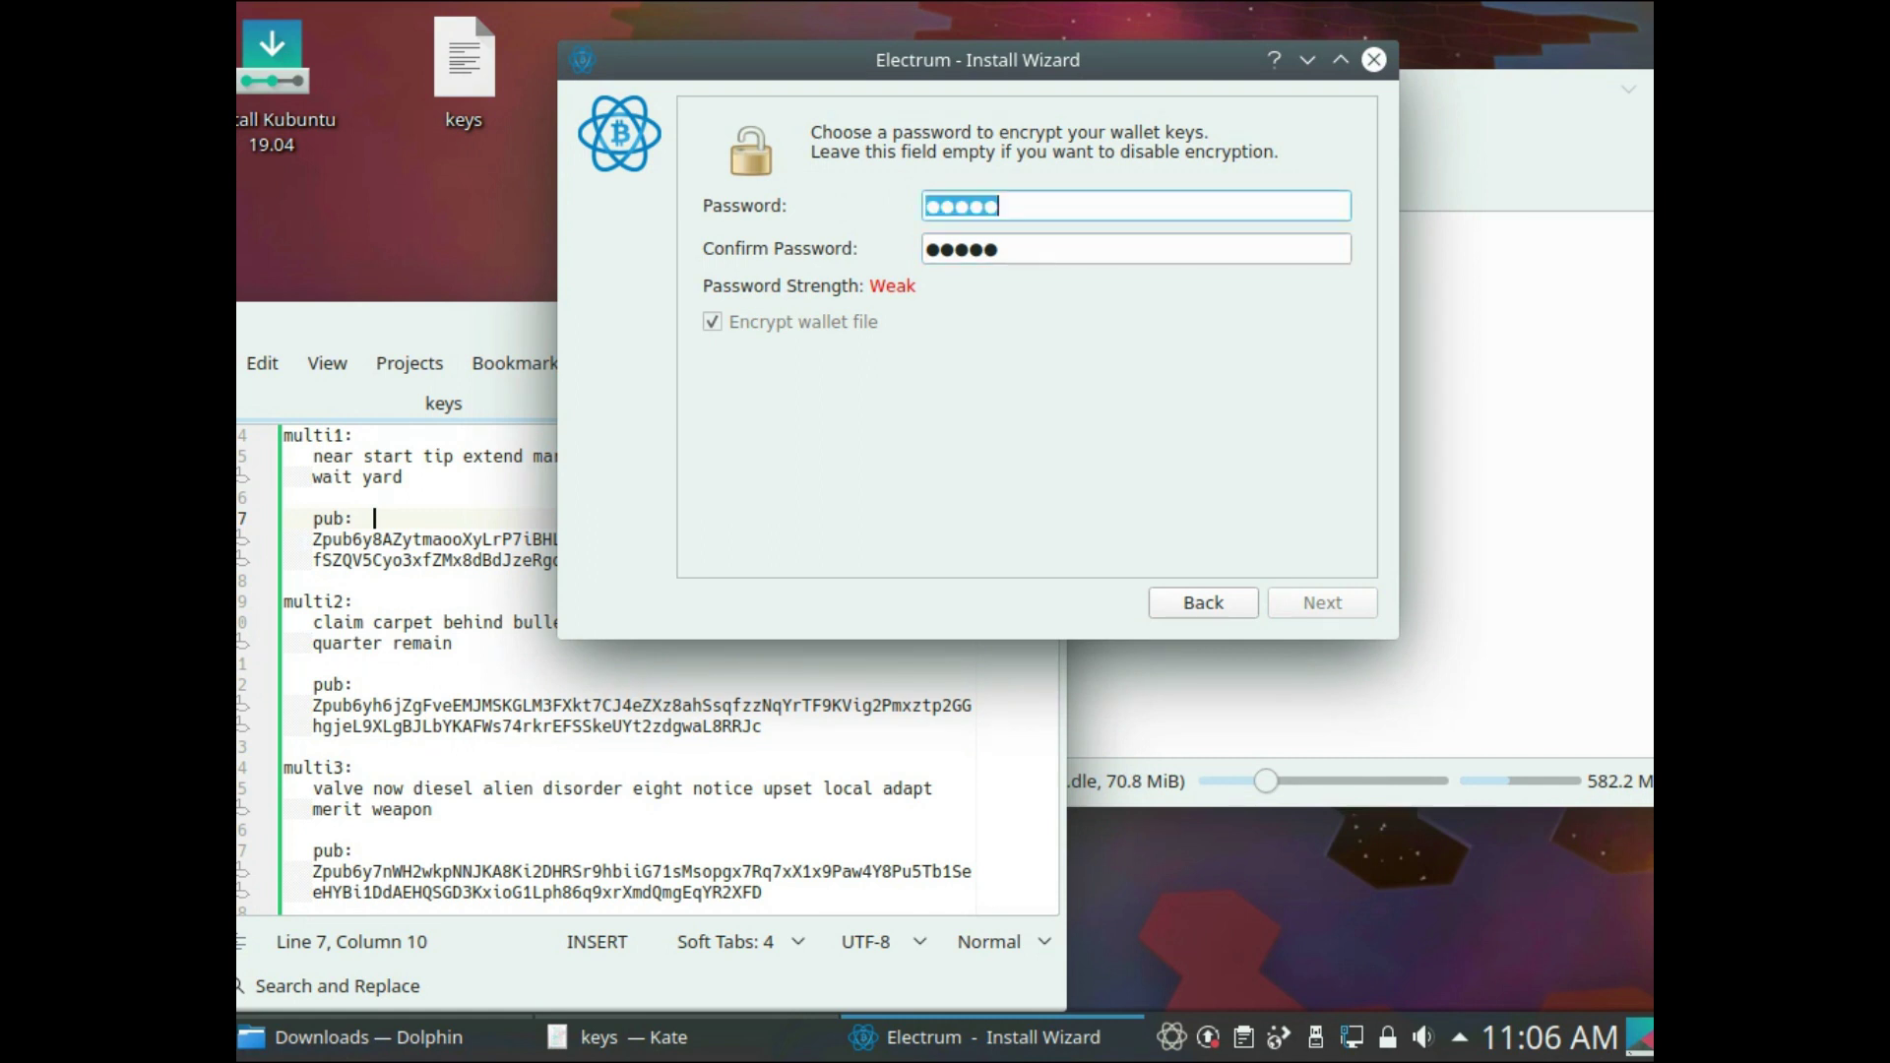
type("12345")
key("Tab")
type("12345")
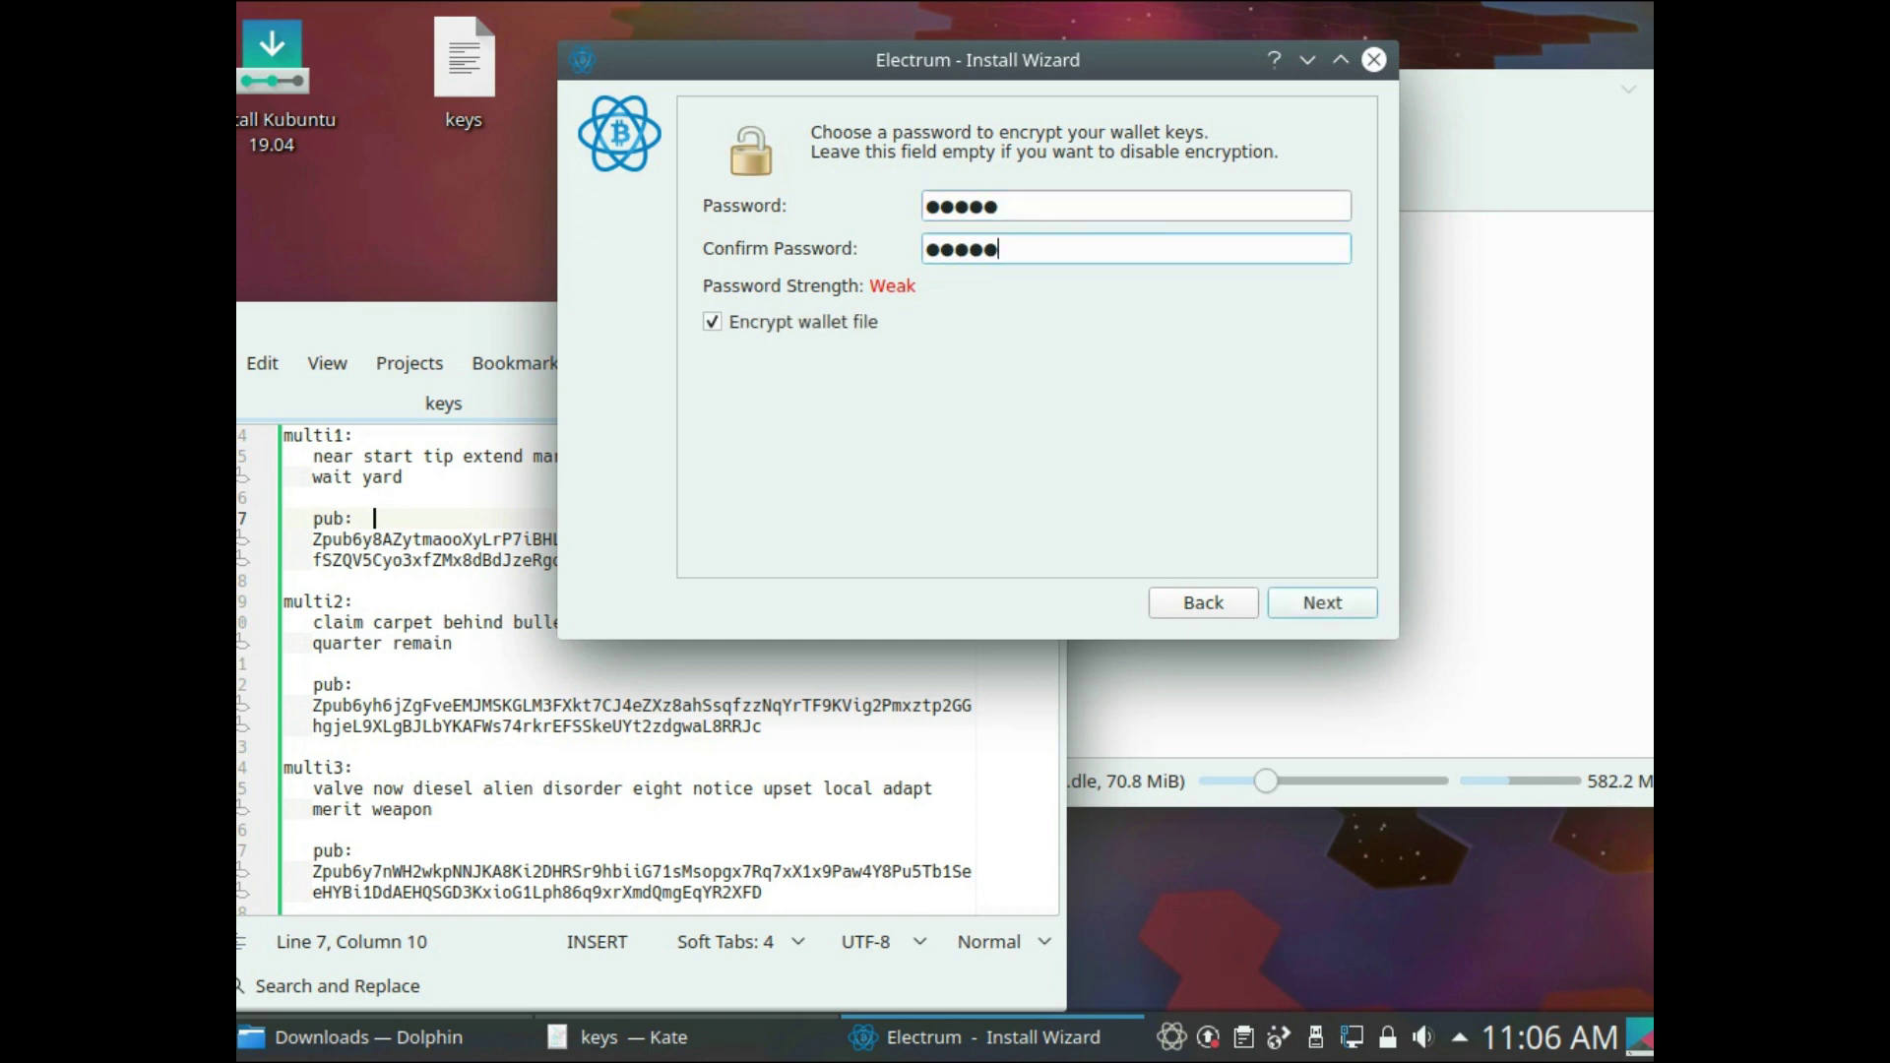
key("Return")
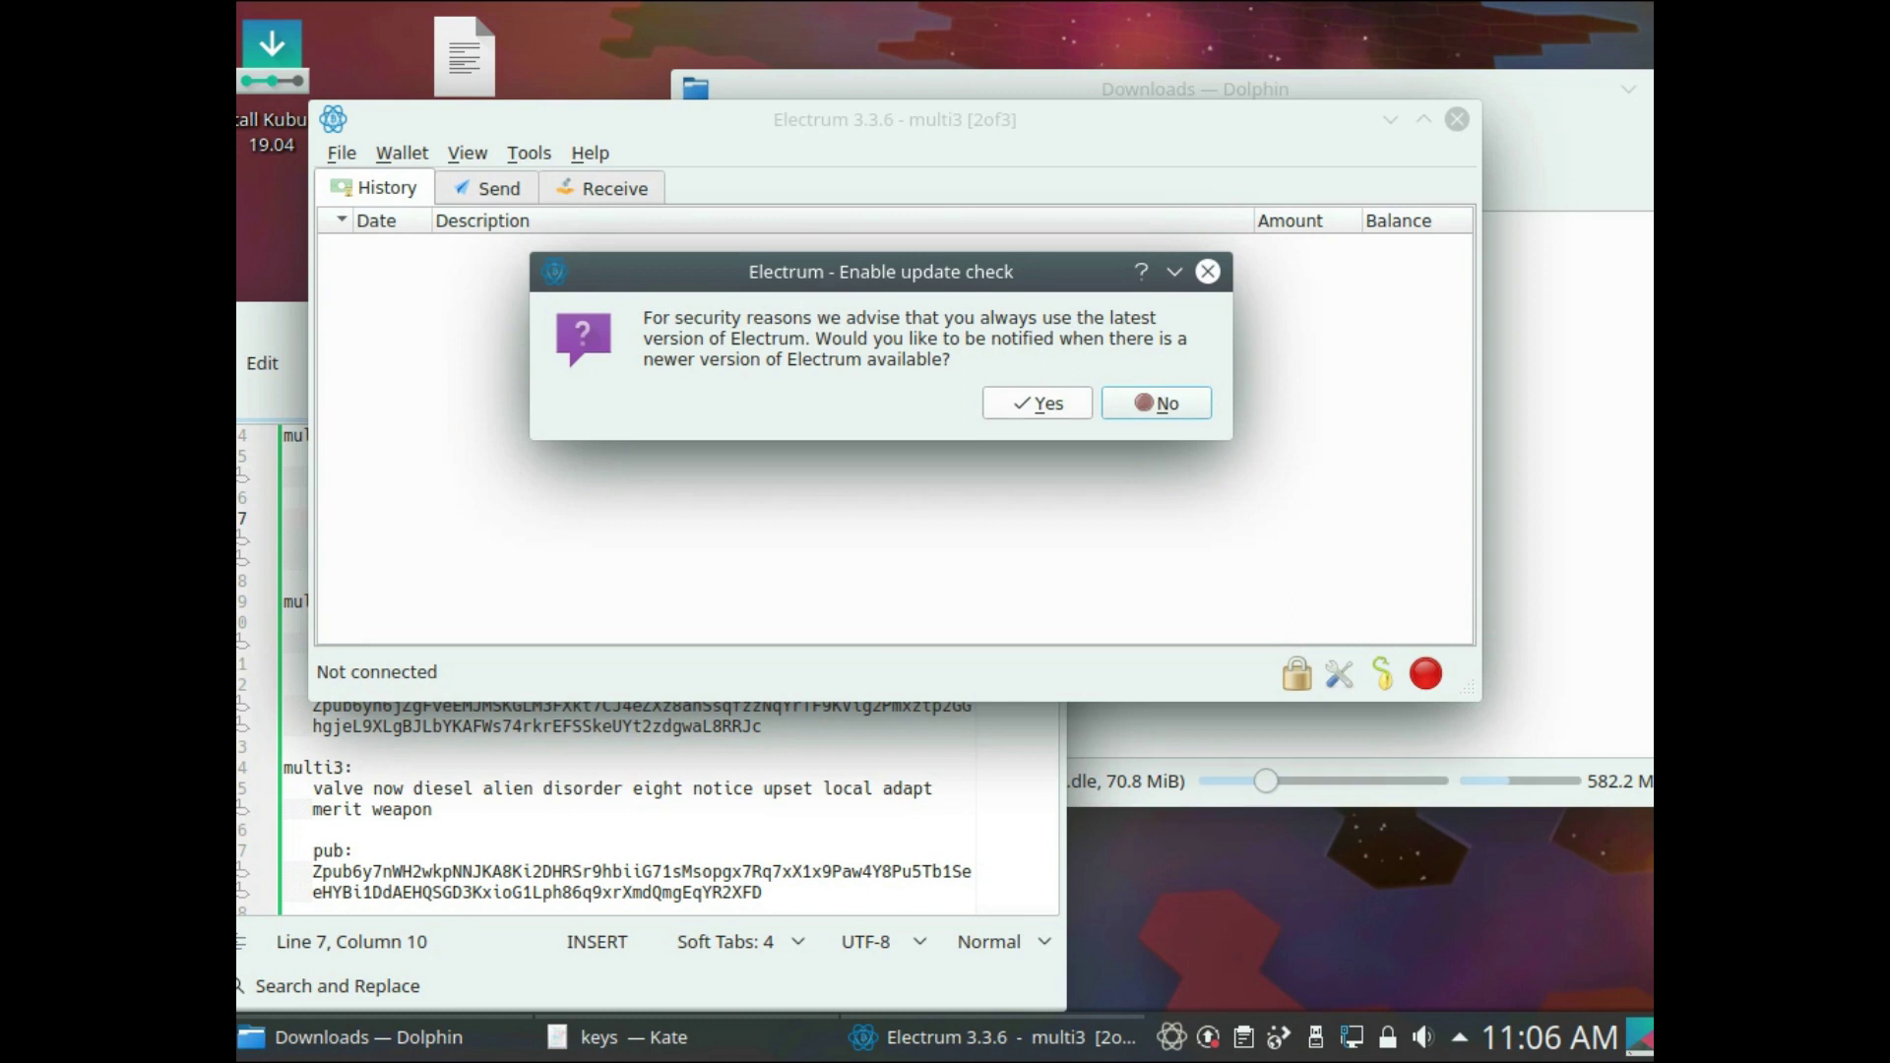
- Answer the Enable update check prompt so the multi3 wallet can sync
key("Return")
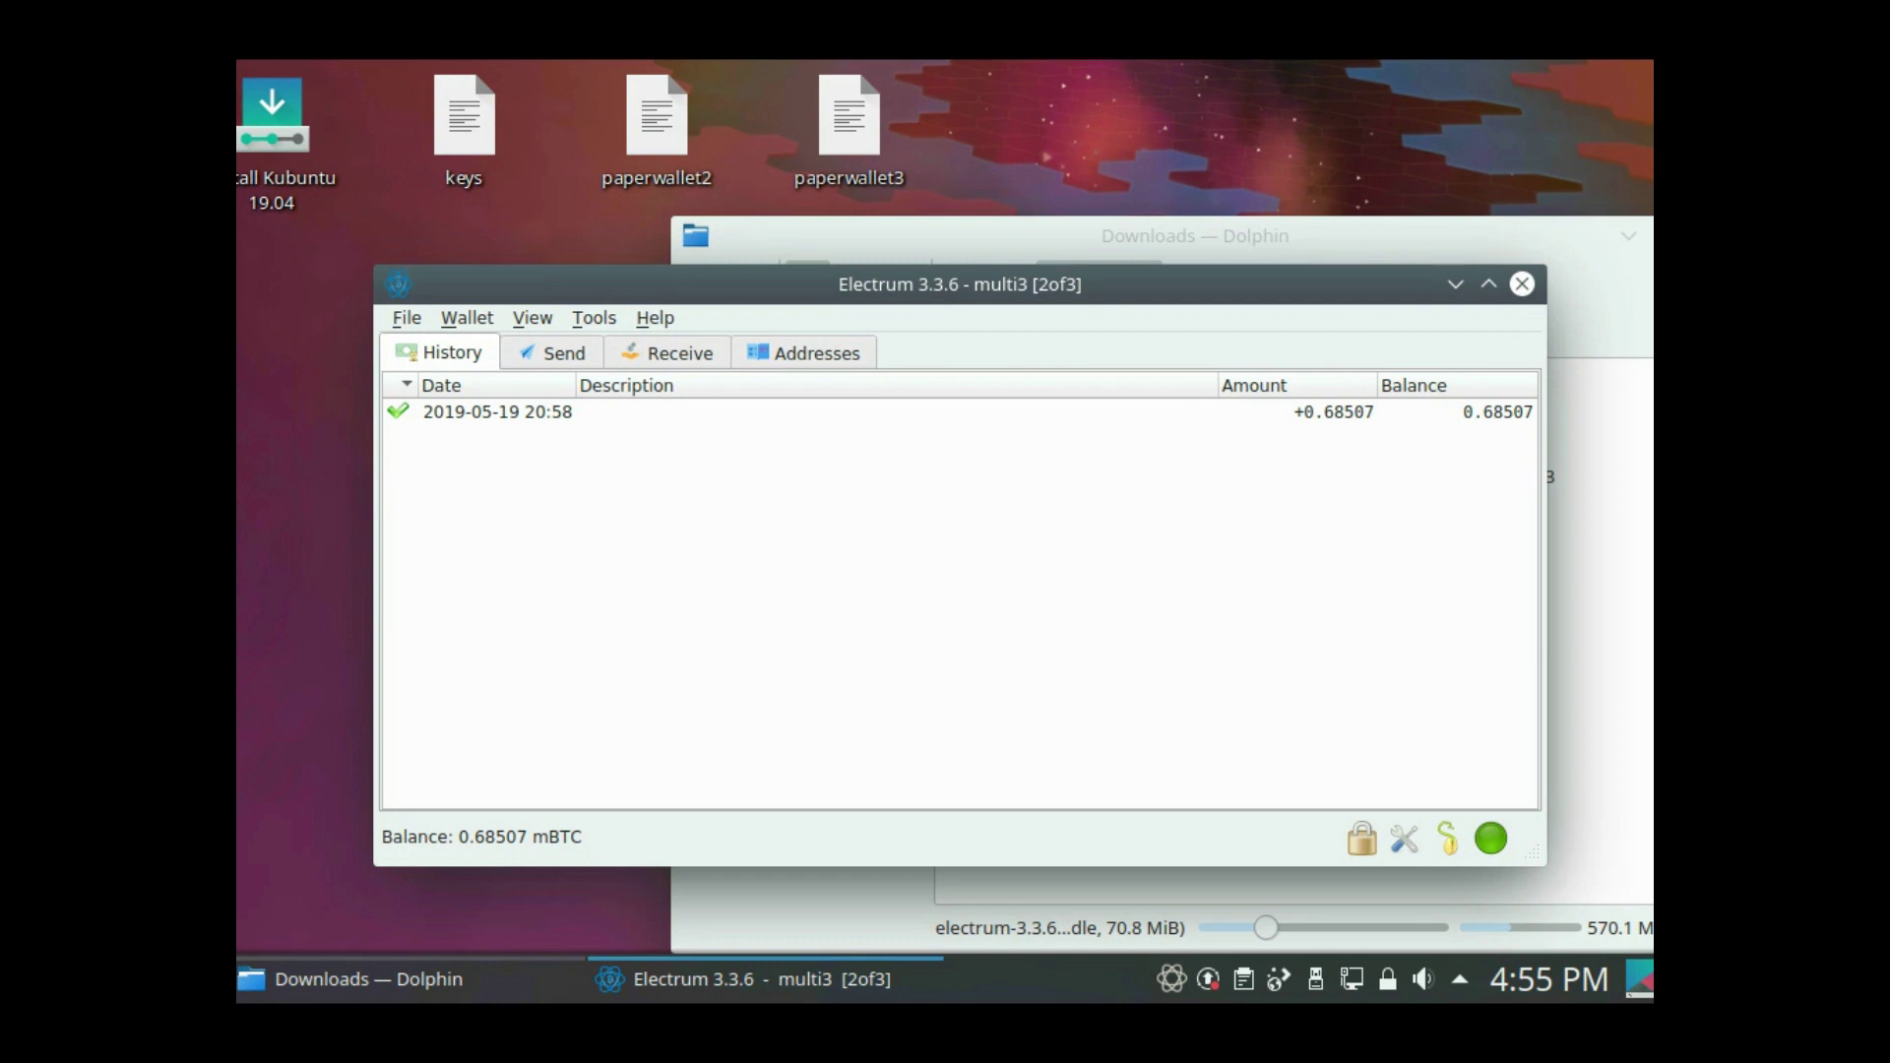
- Show multi3's address list and select the top address holding 0.68507 mBTC
key("alt+3")
key("alt+4")
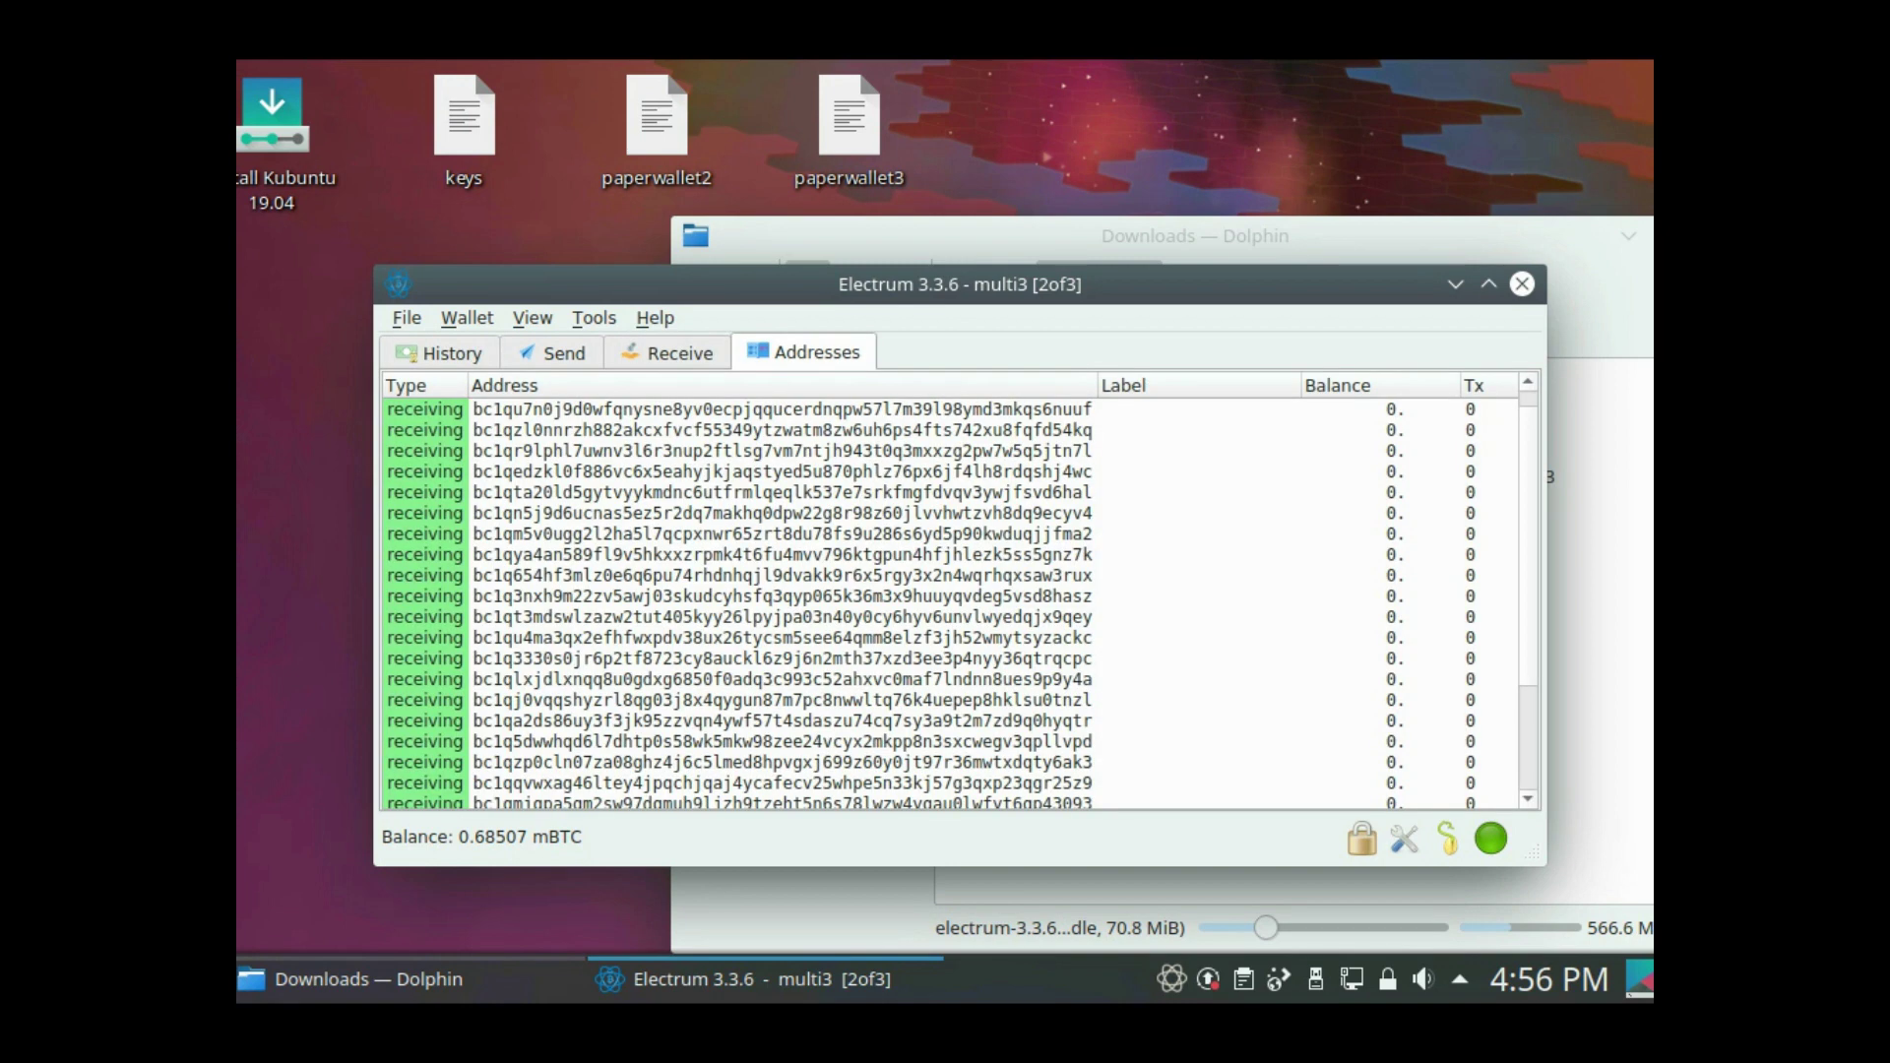
left_click(778, 409)
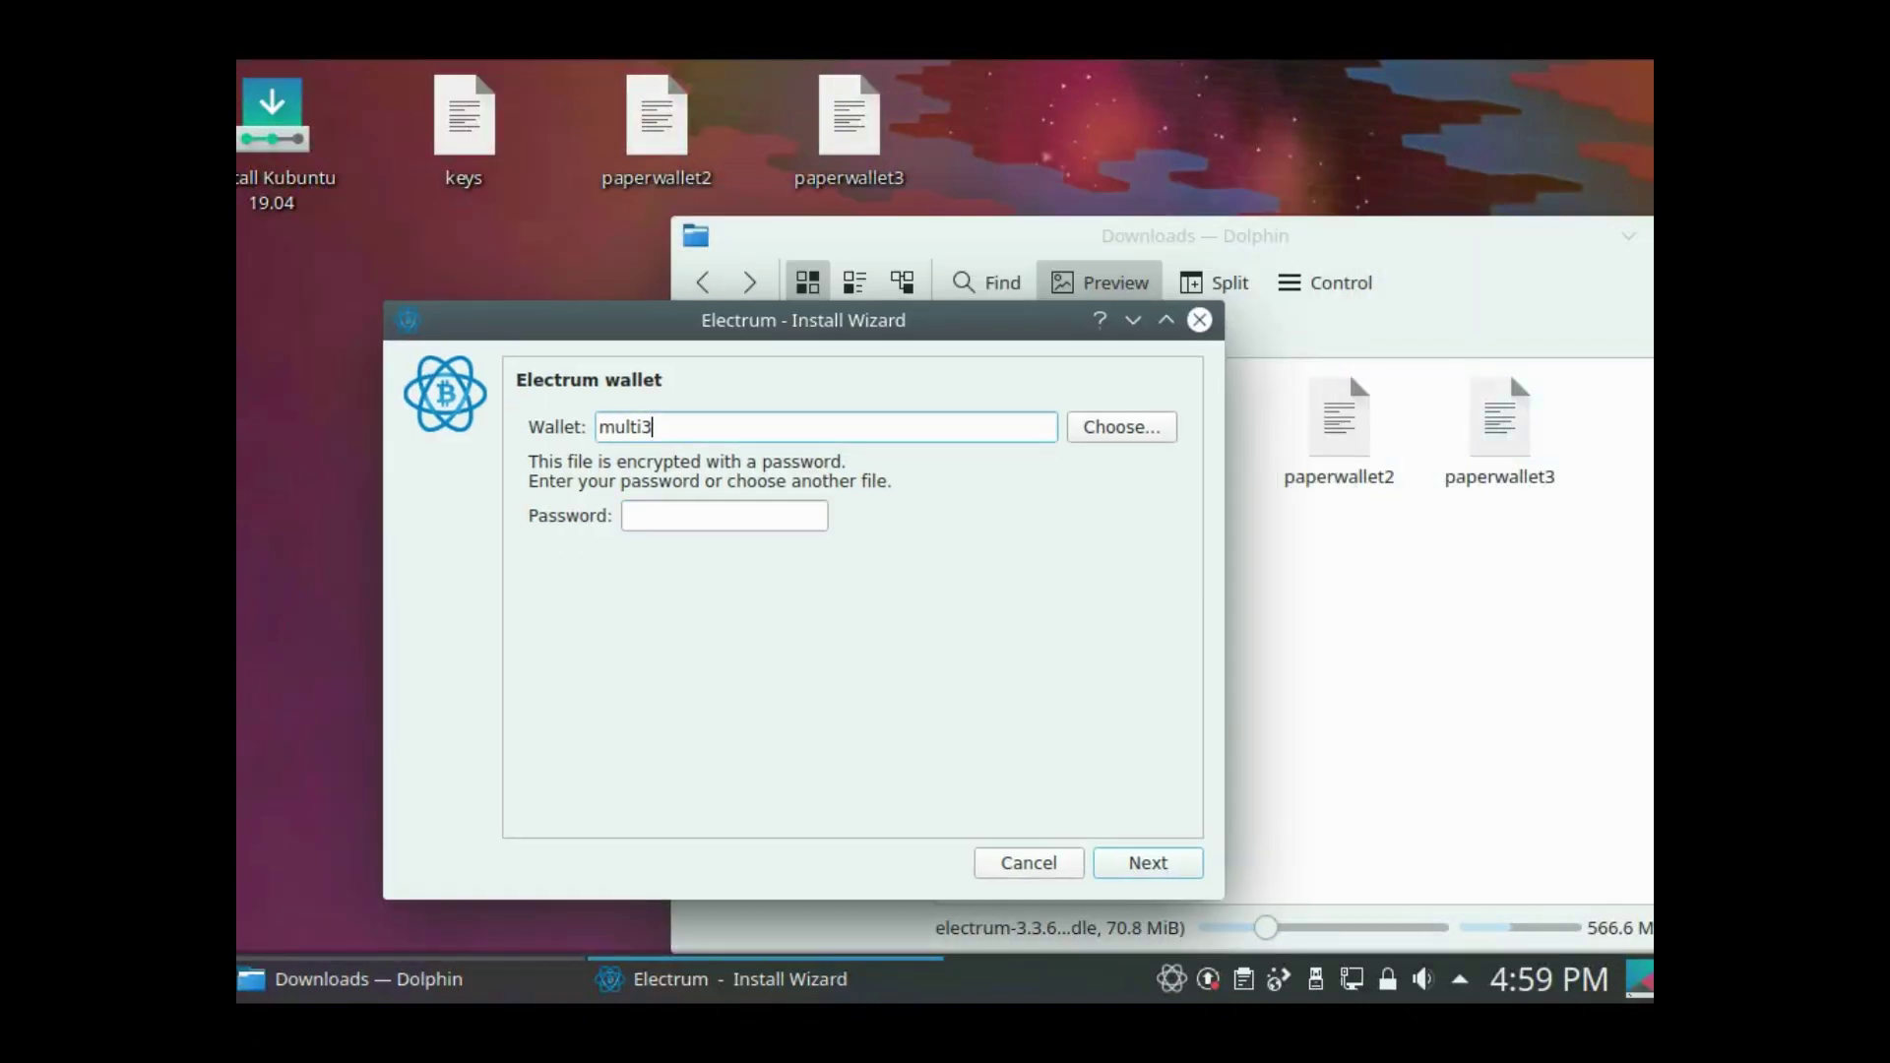
- Name the new wallet multi1 and bring up the keys text file
key("BackSpace")
type("1")
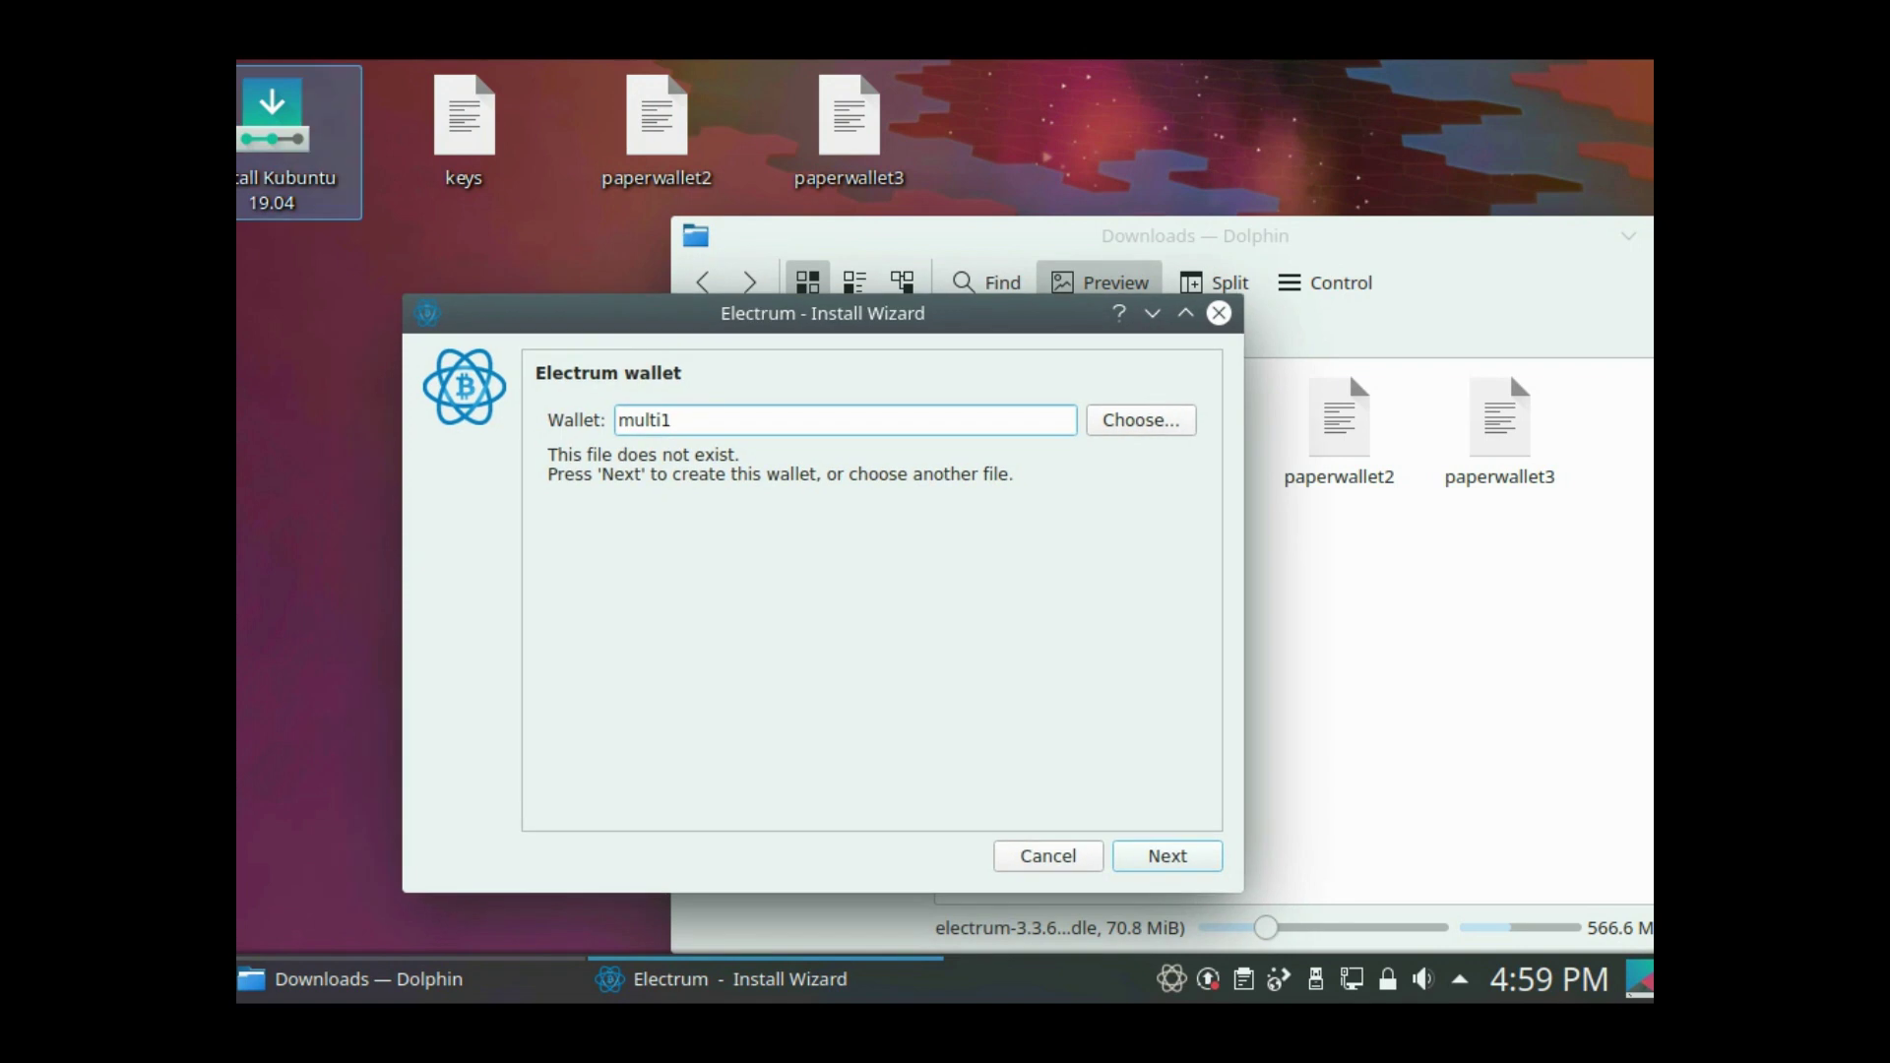
key("Return")
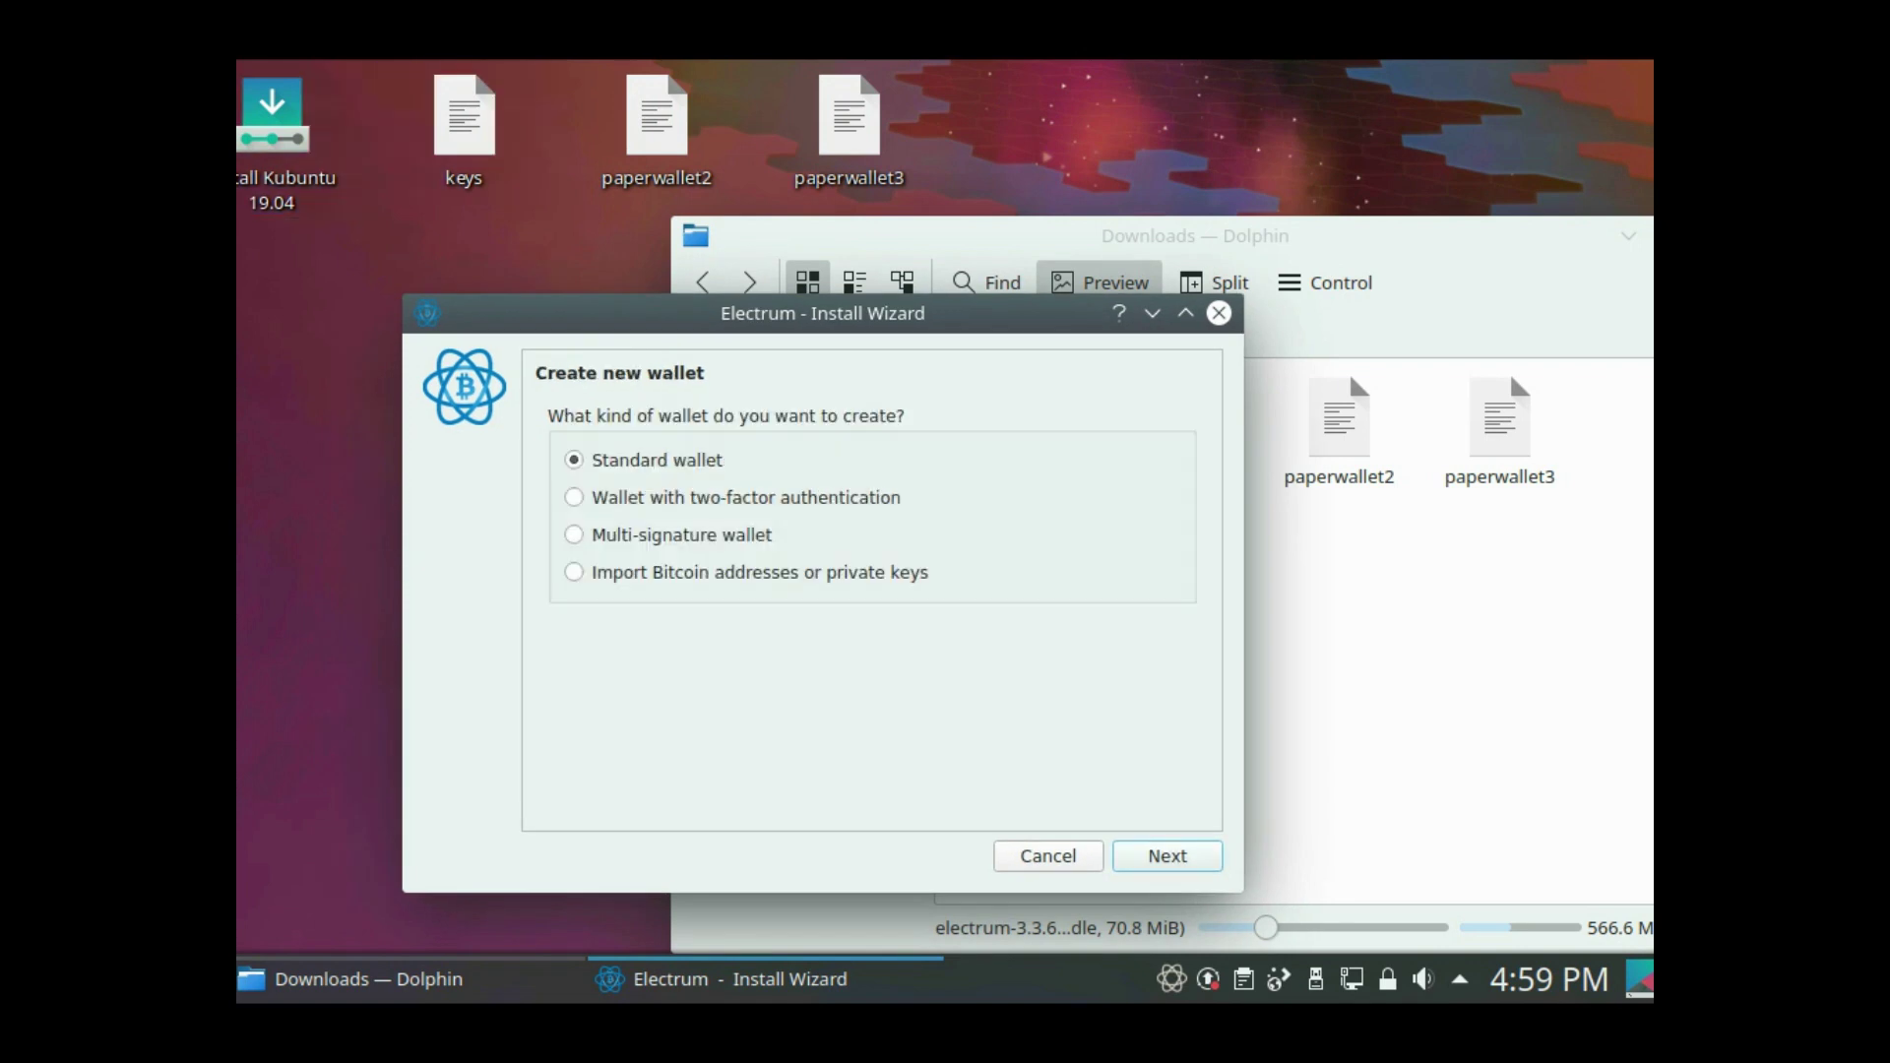
left_click_drag(464, 128, 964, 365)
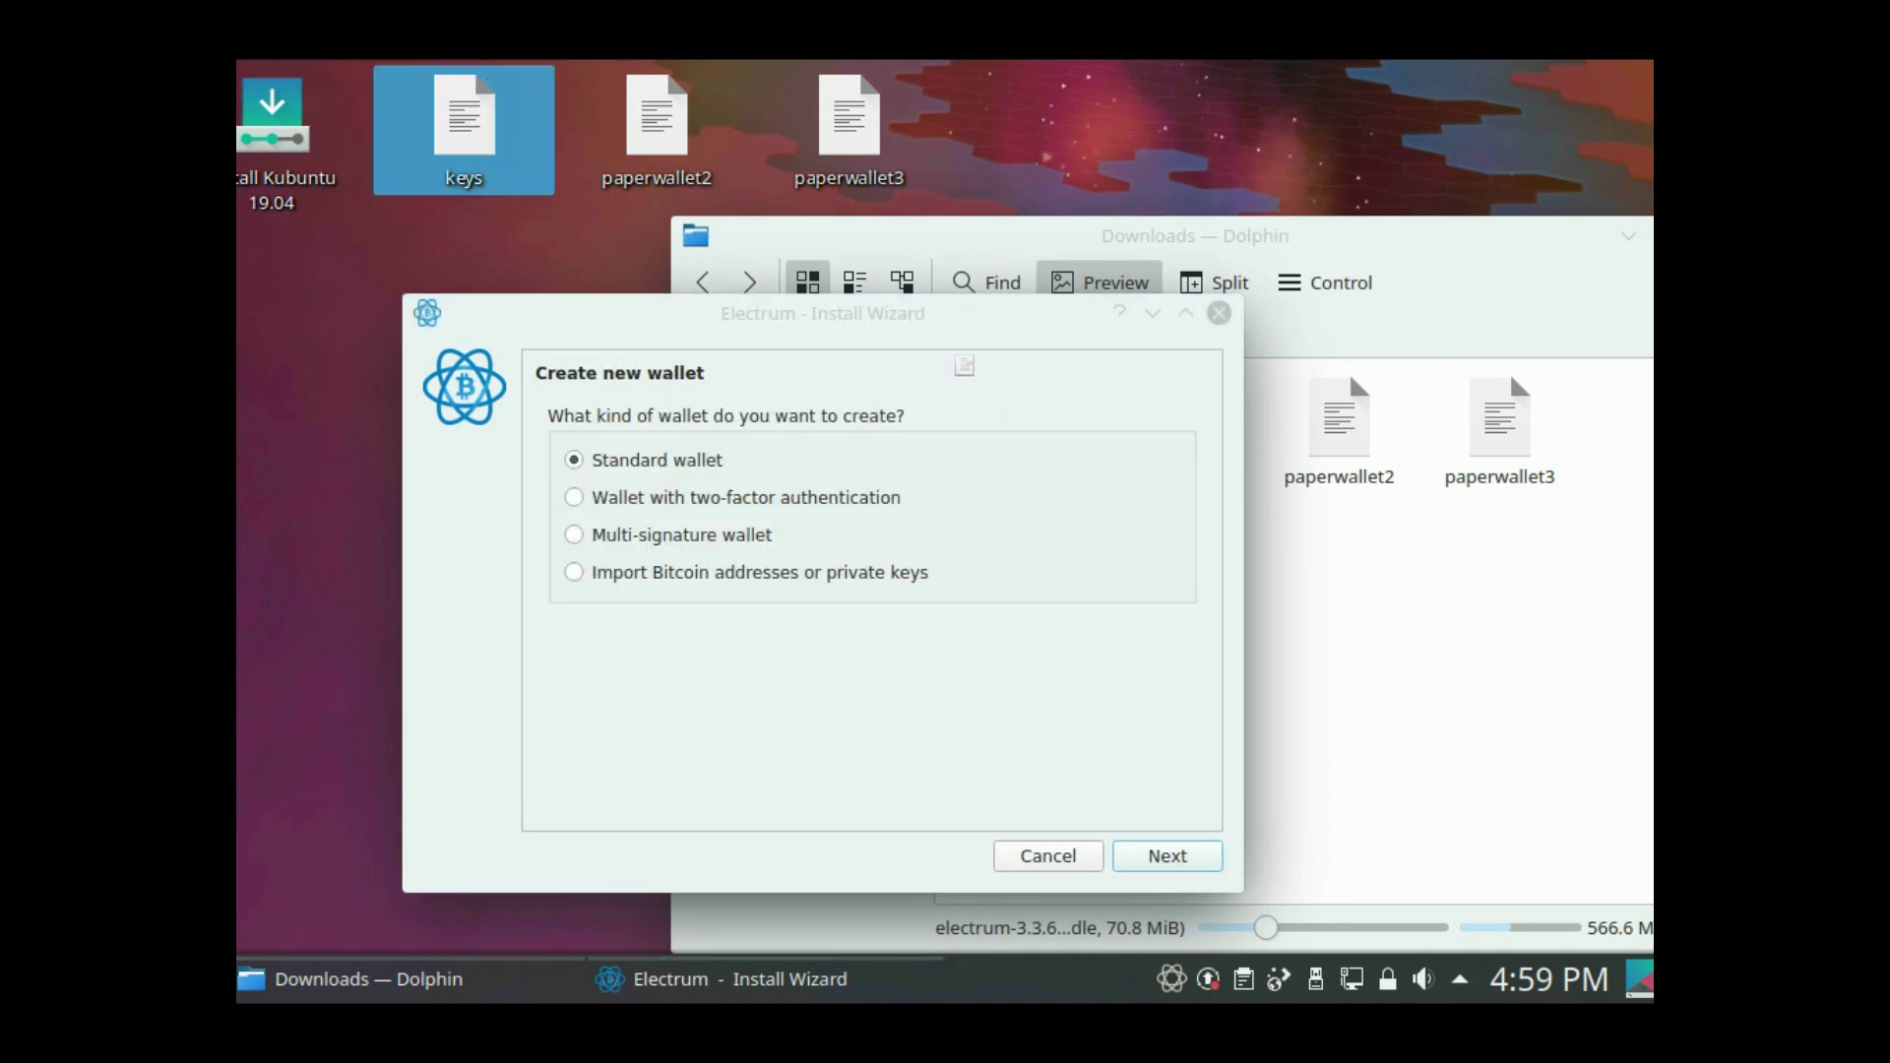
key("alt+Tab")
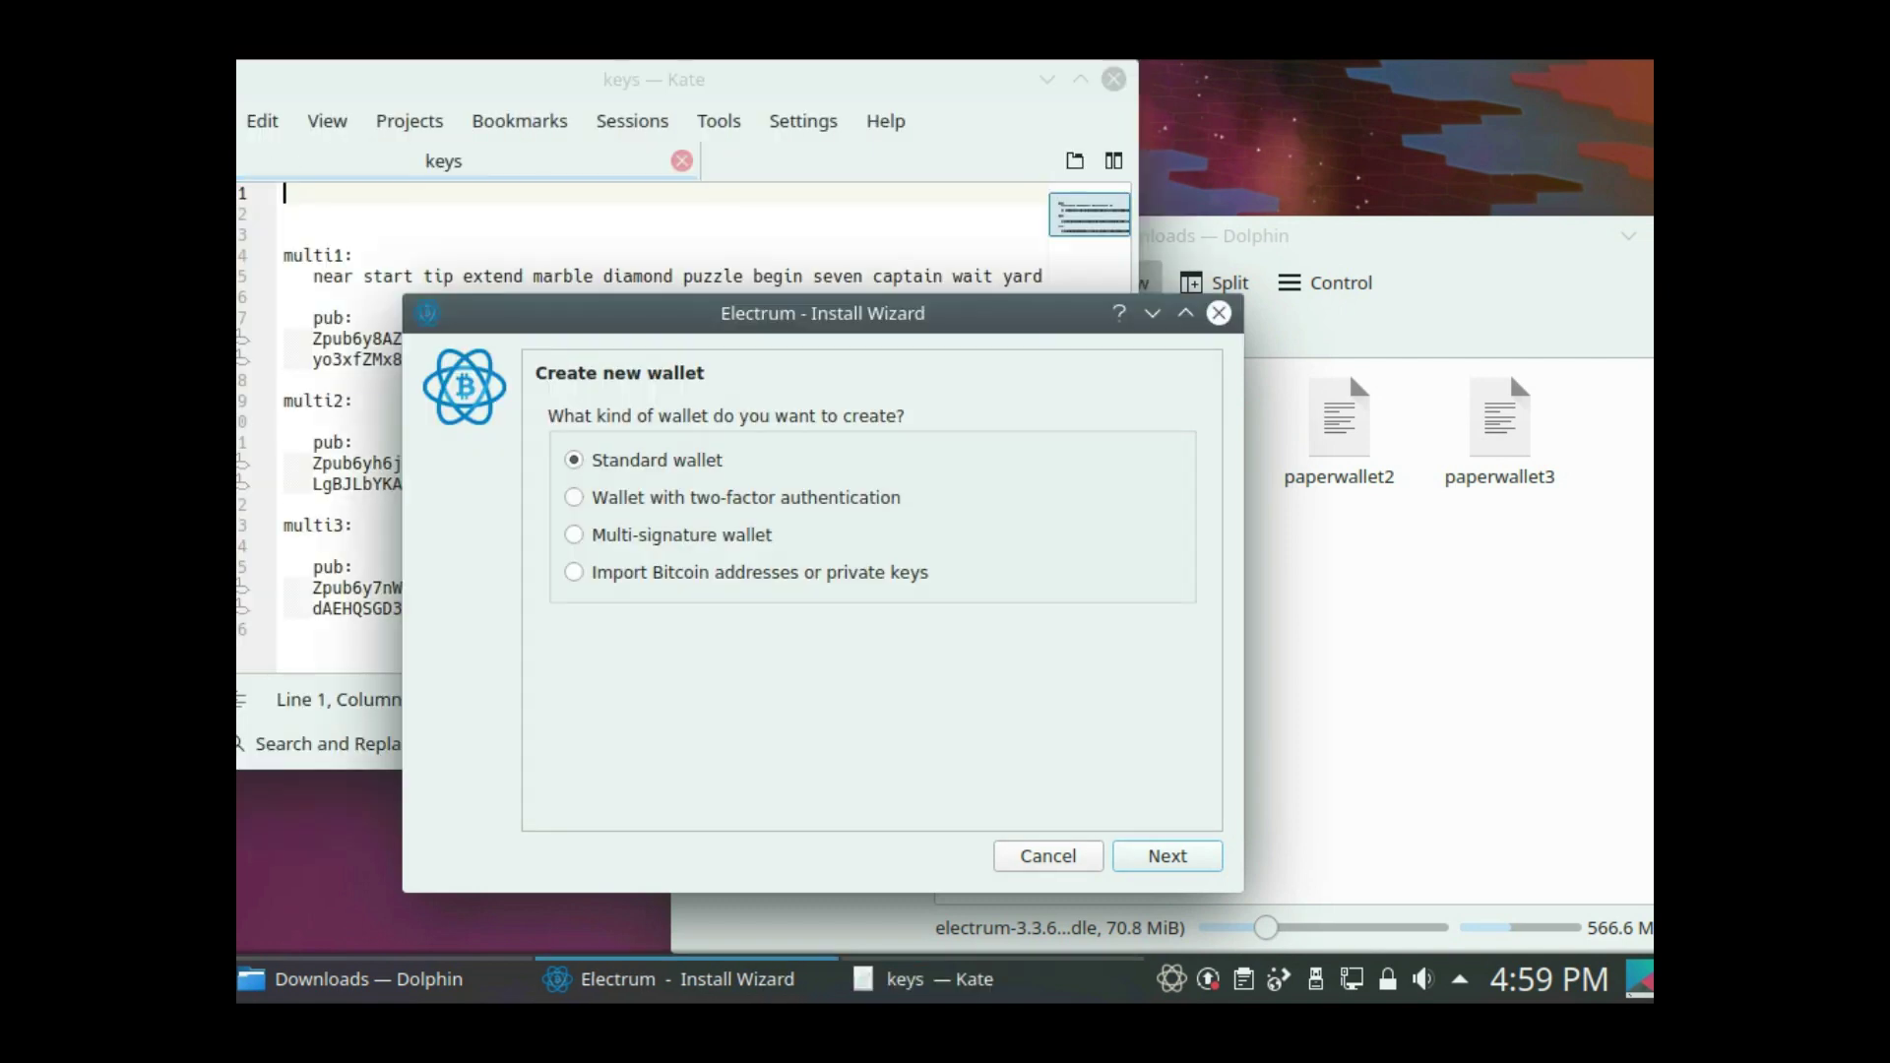
- Choose a 2-of-3 multi-signature wallet, restoring cosigner 1 from an existing seed
left_click(574, 535)
left_click(1168, 855)
left_click_drag(740, 618, 775, 619)
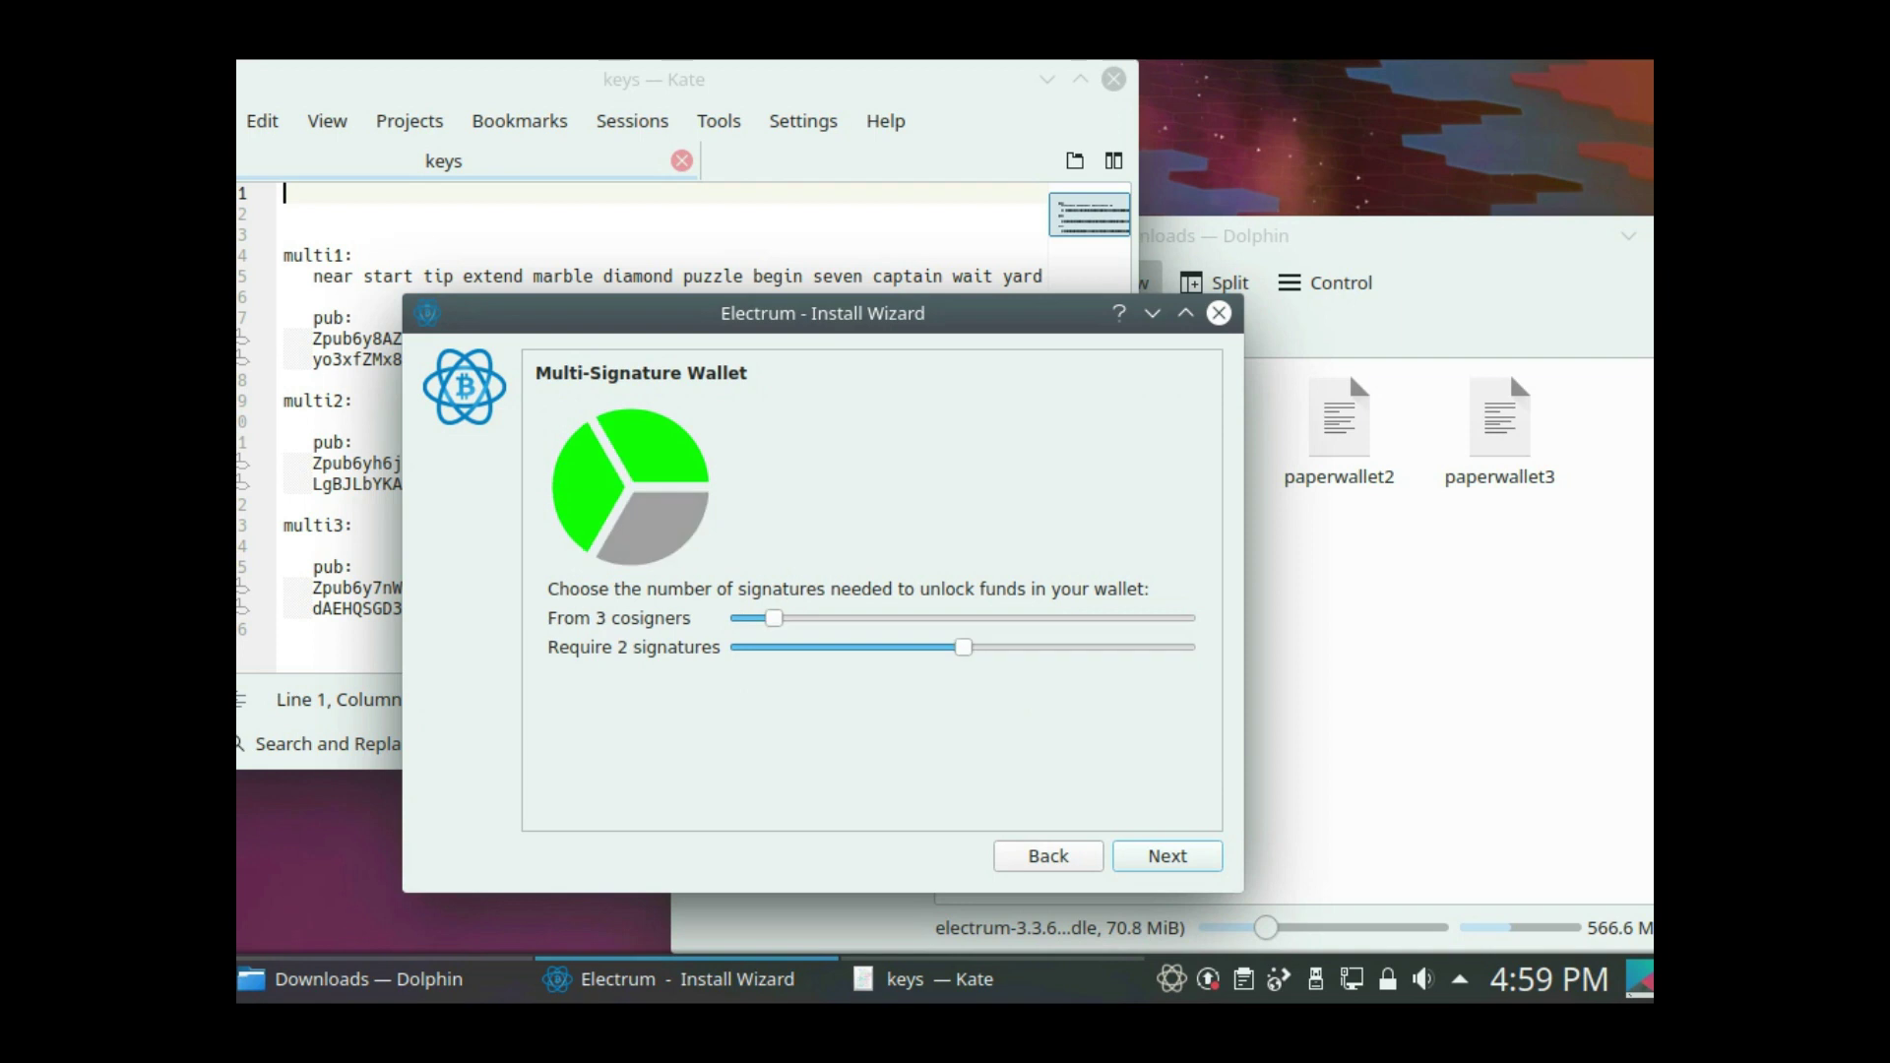
key("Return")
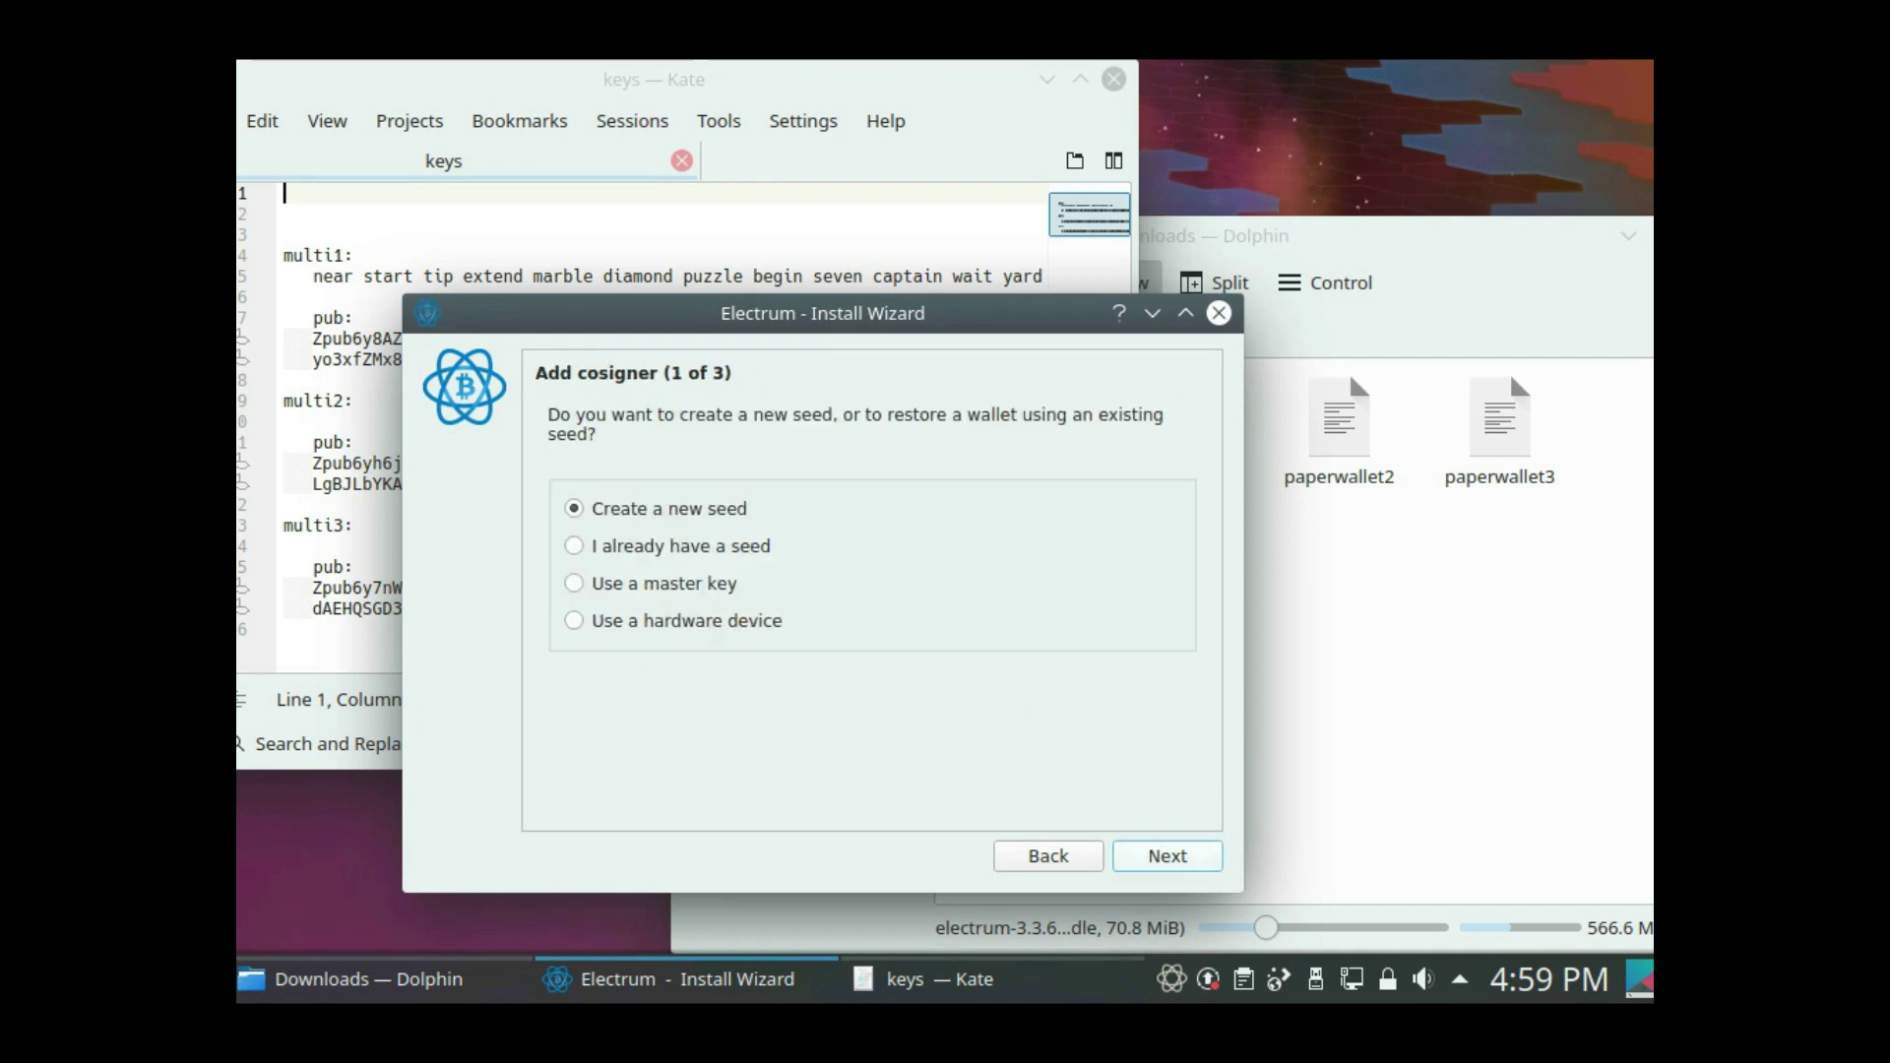
key("Down")
key("Return")
- Paste the multi1 seed phrase from the keys notes into the wizard
key("alt+Tab")
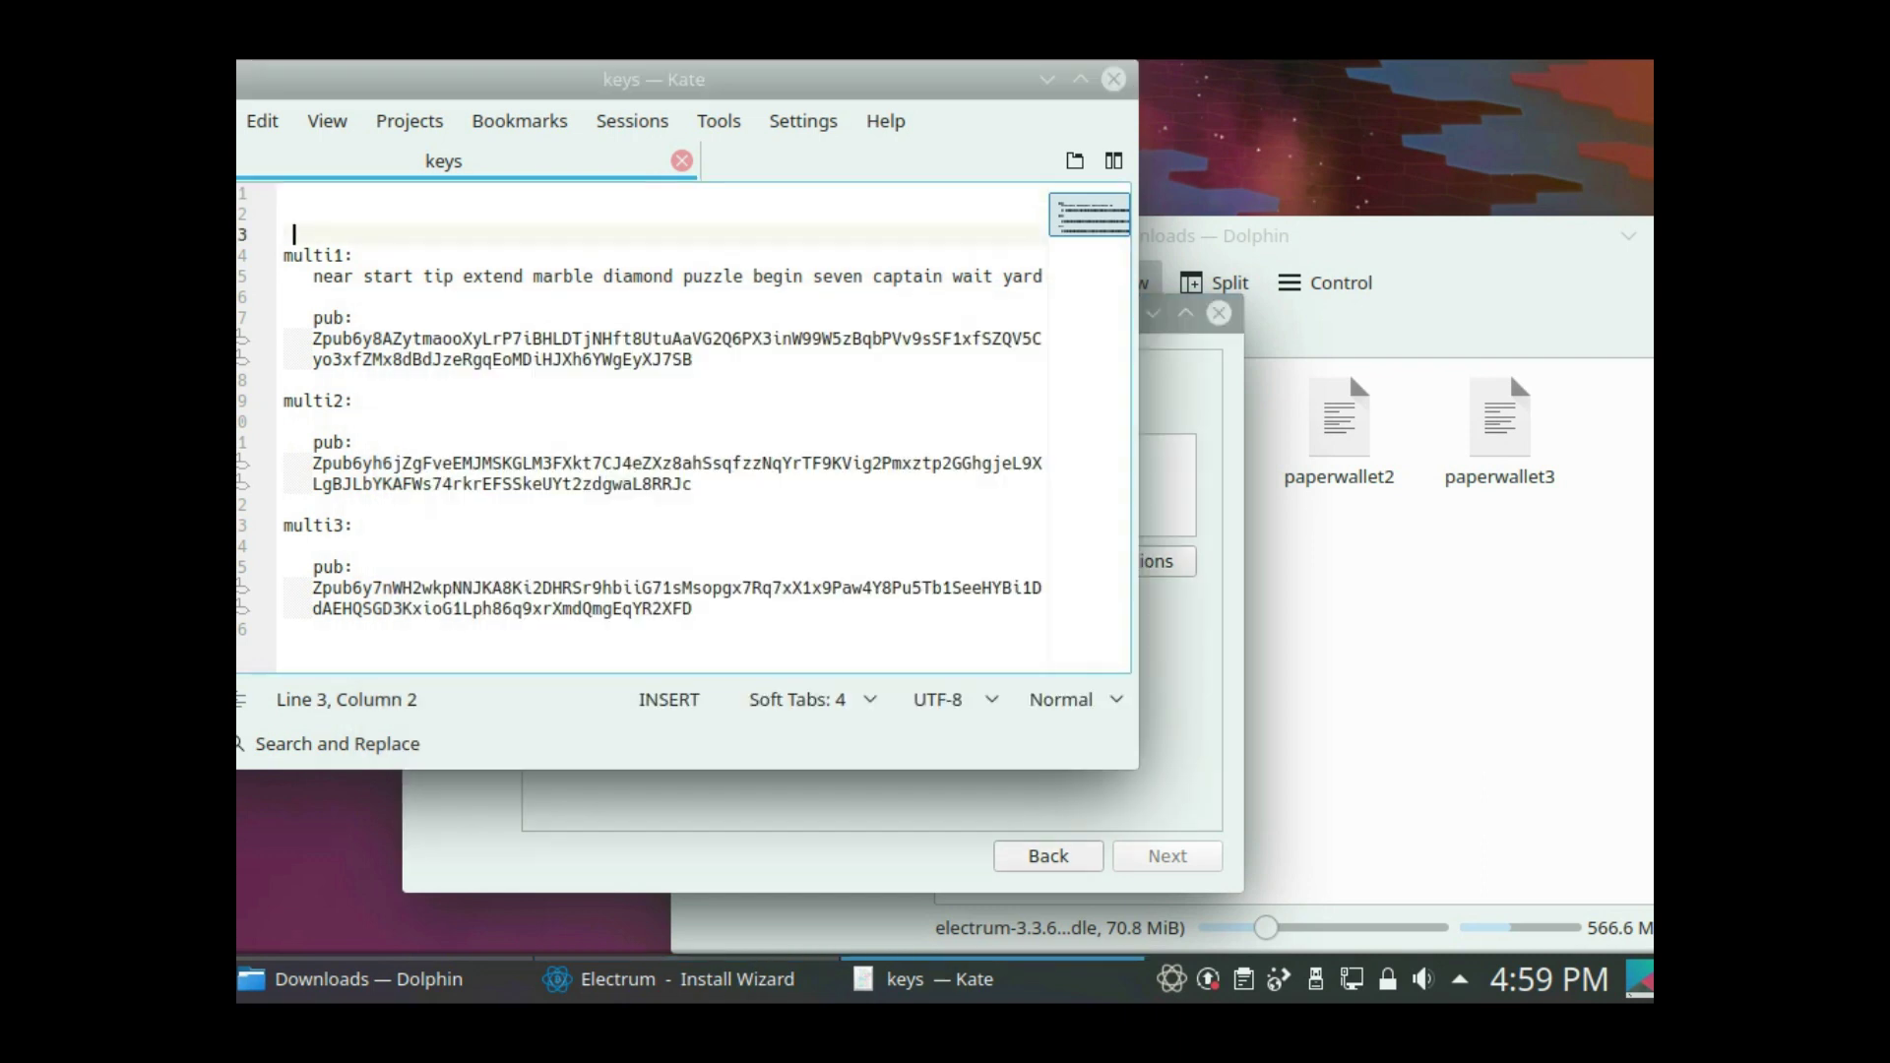
mouse_move(313, 276)
left_mouse_down()
mouse_move(1036, 277)
mouse_move(291, 298)
left_mouse_up()
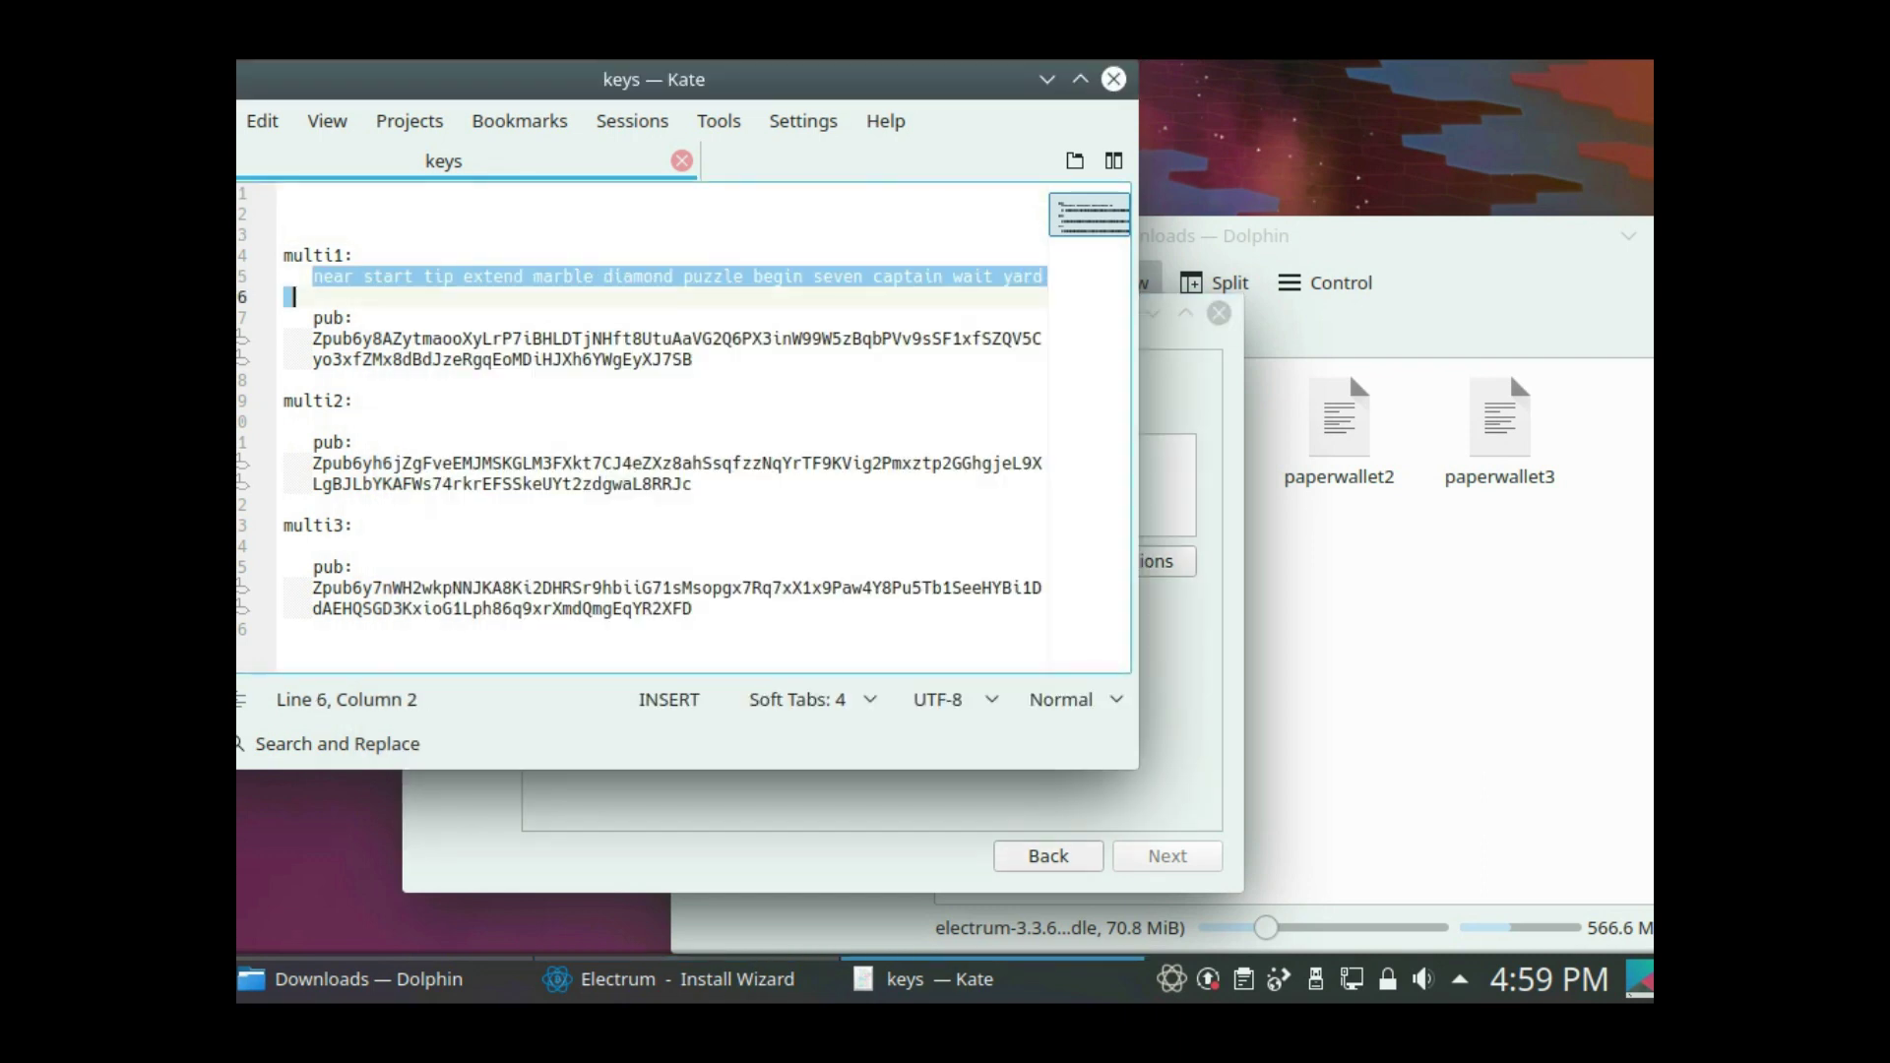
key("ctrl+c")
key("alt+Tab")
key("ctrl+v")
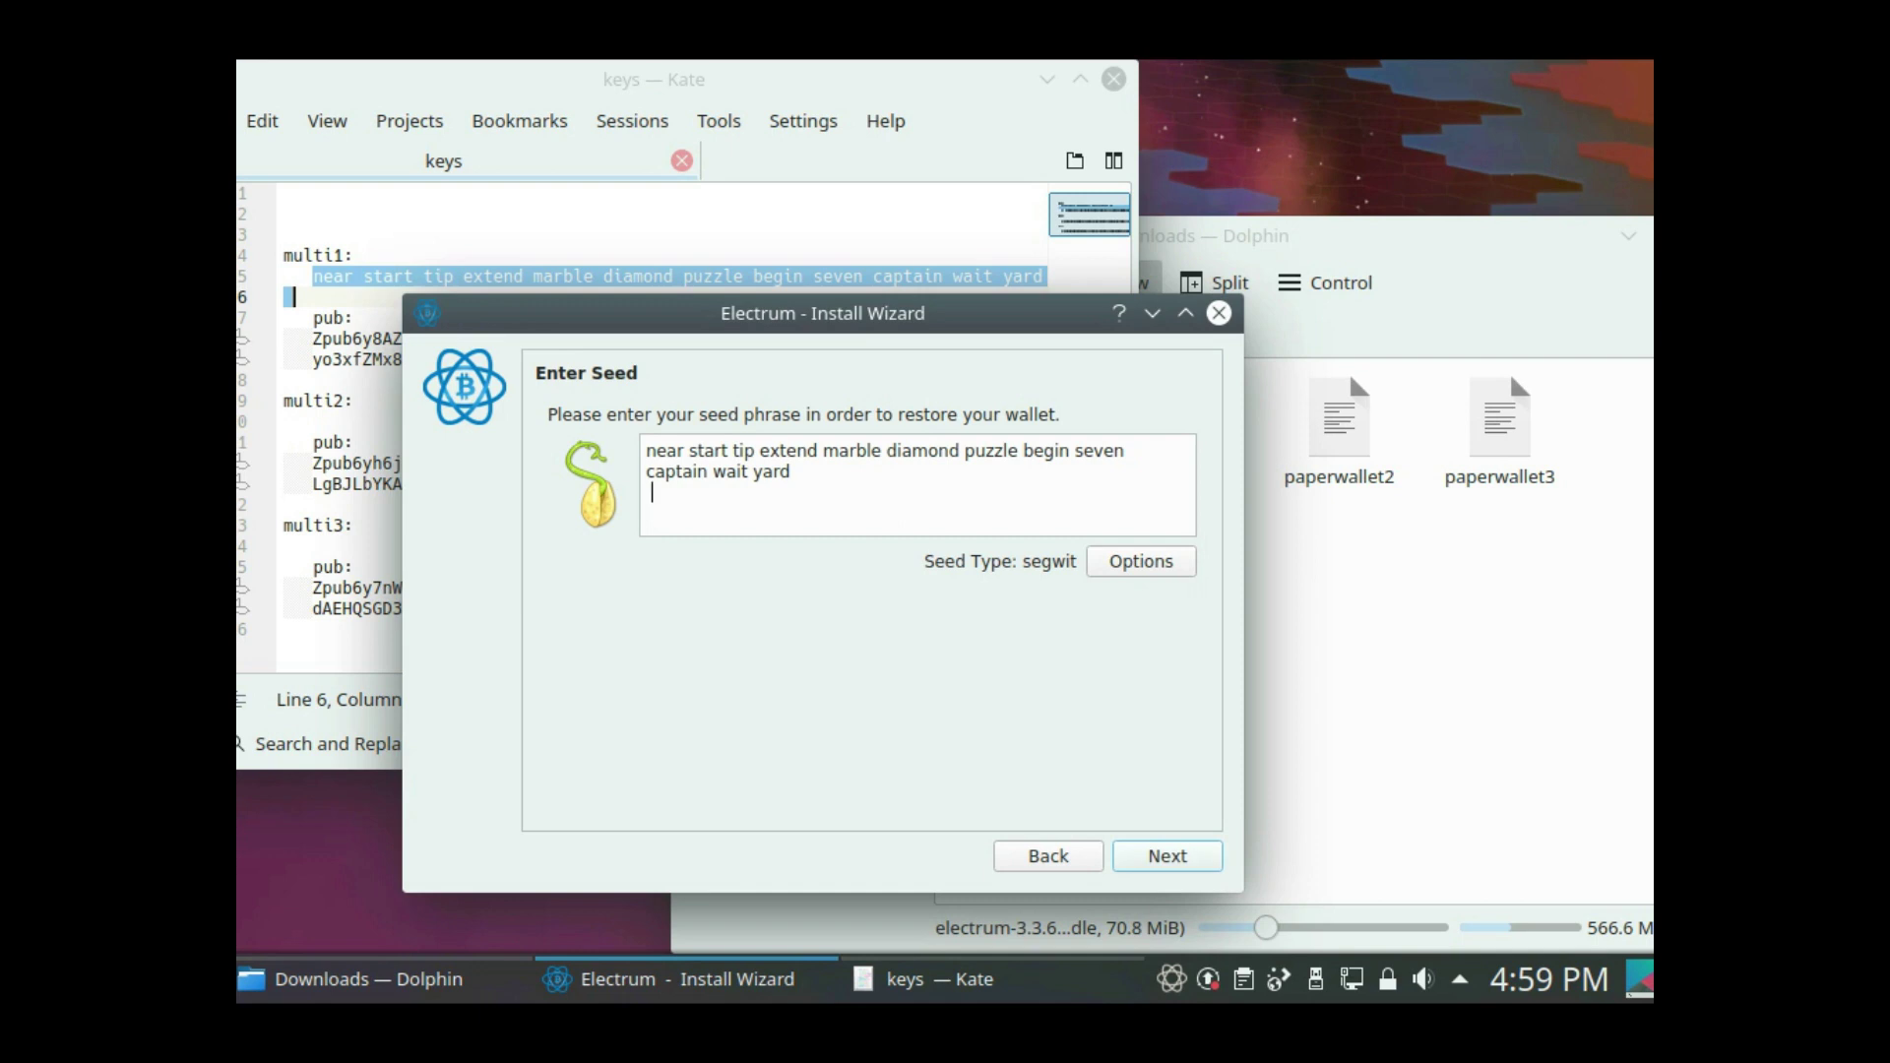
key("Return")
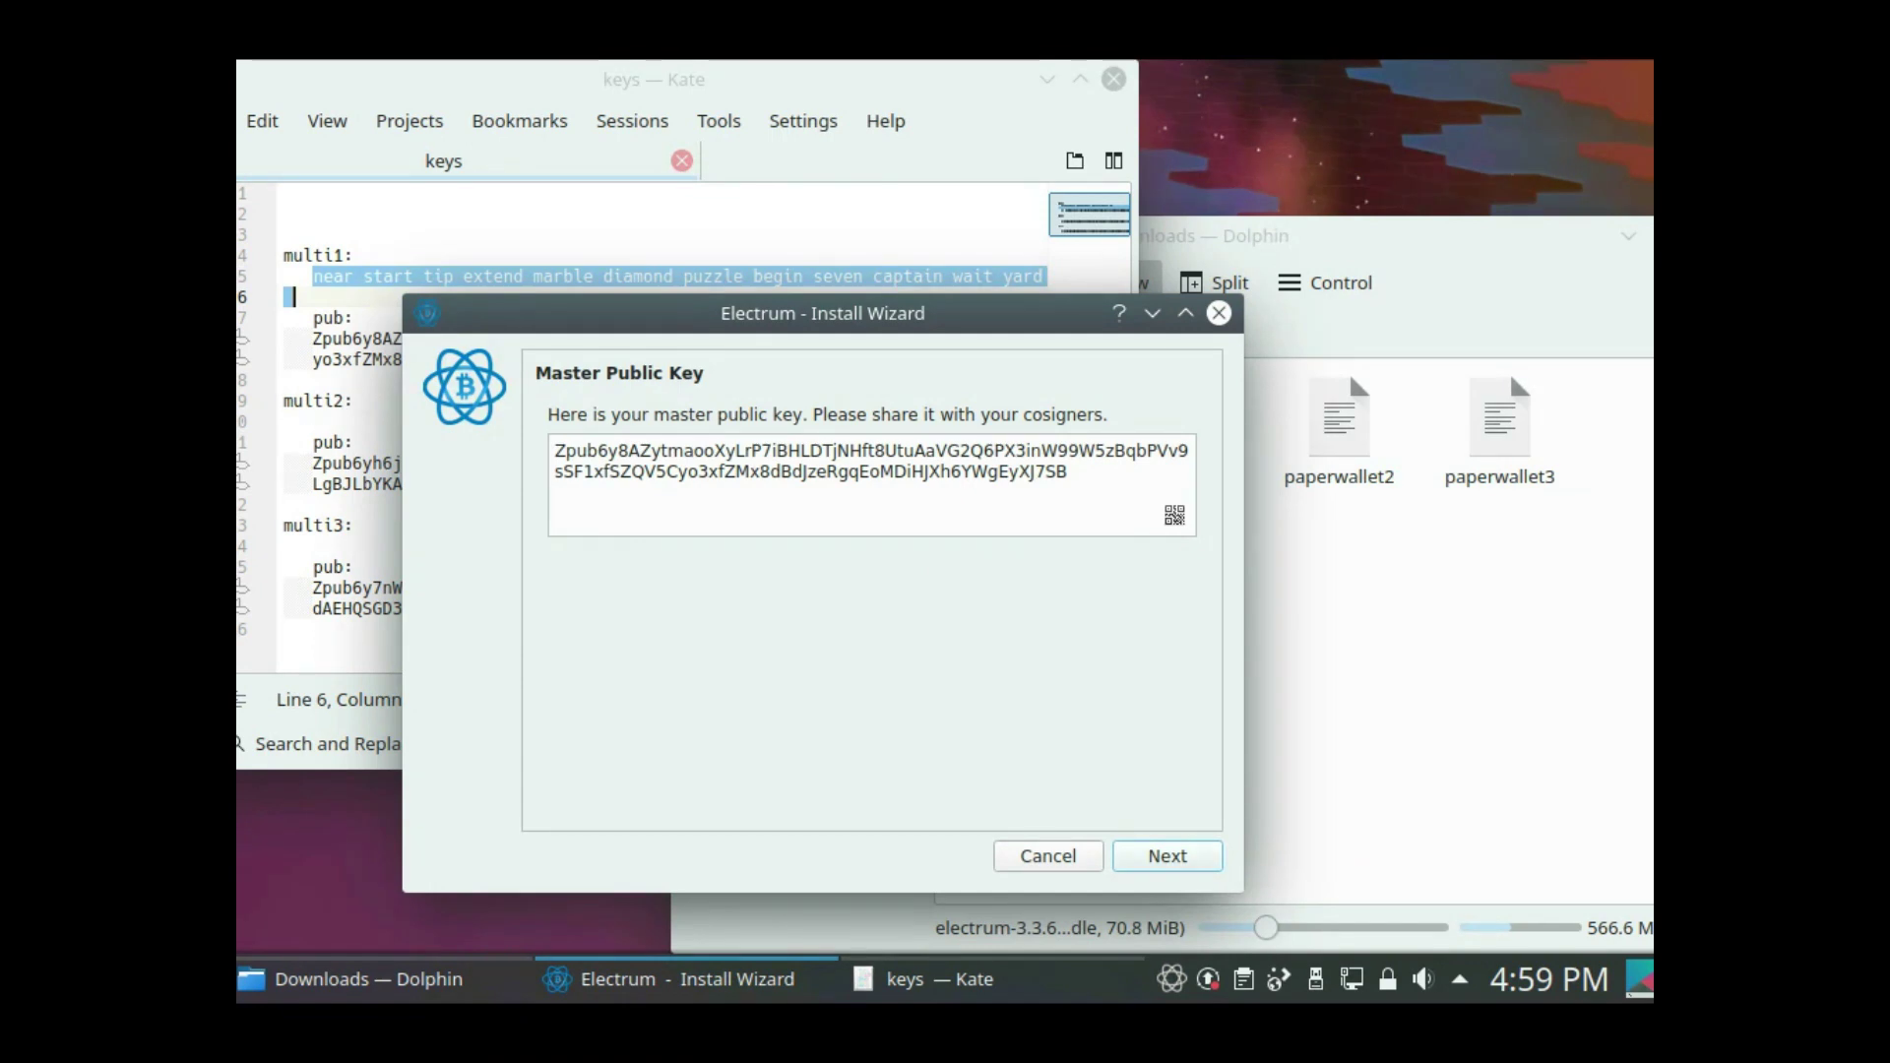
- Check the shown Zpub against the notes and accept it
key("alt+Tab")
key("Down")
key("Down")
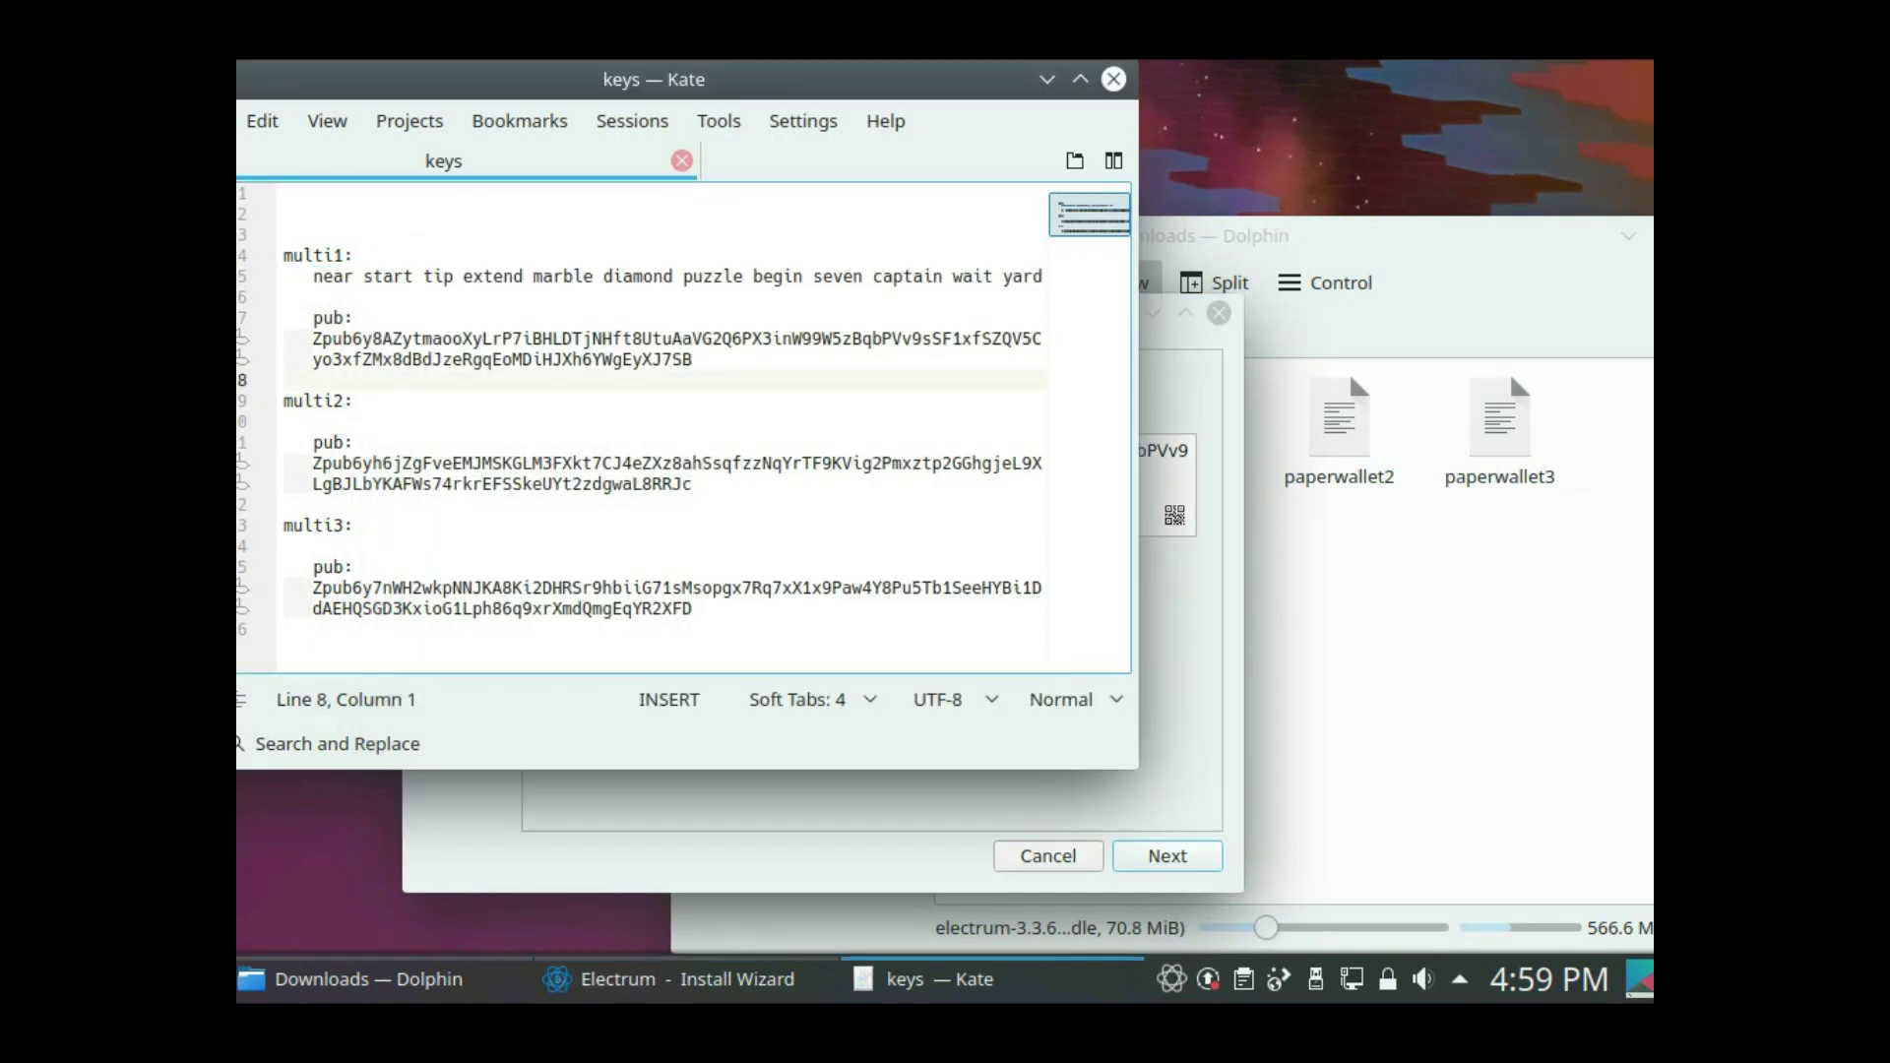
key("alt+Tab")
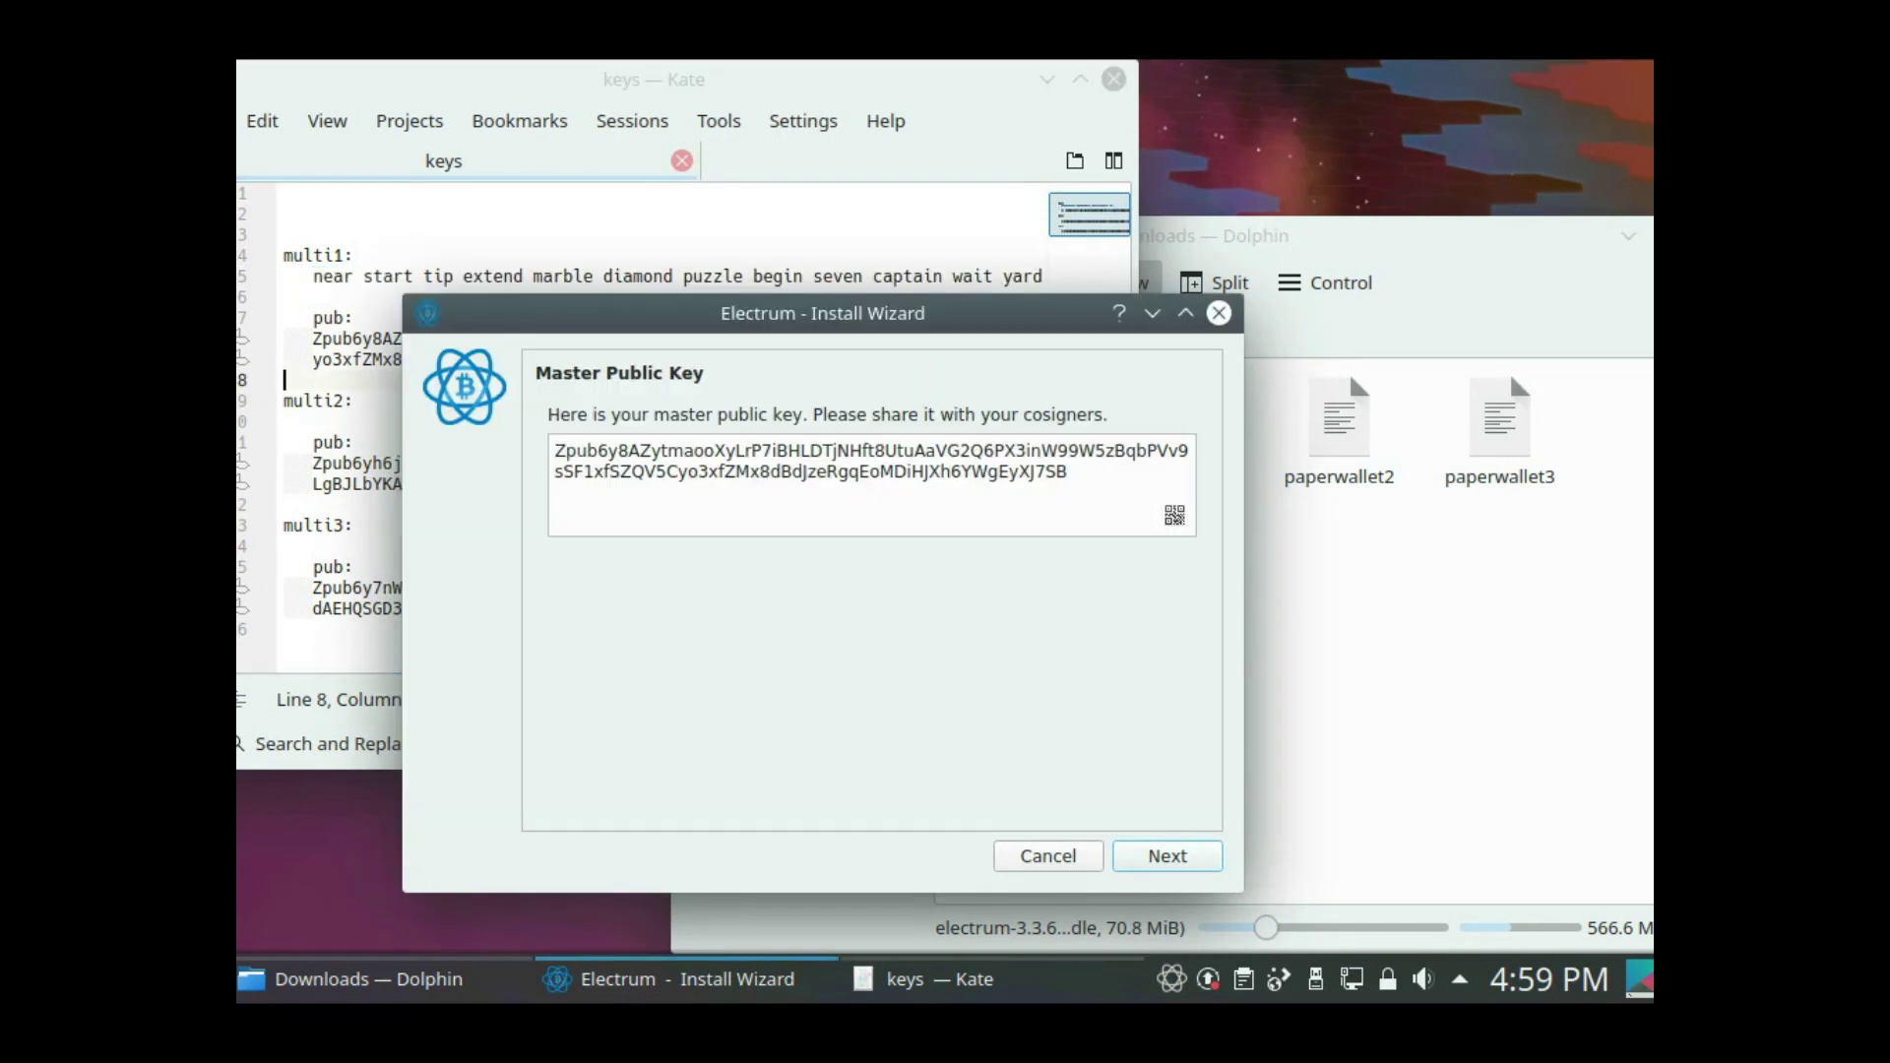
key("Return")
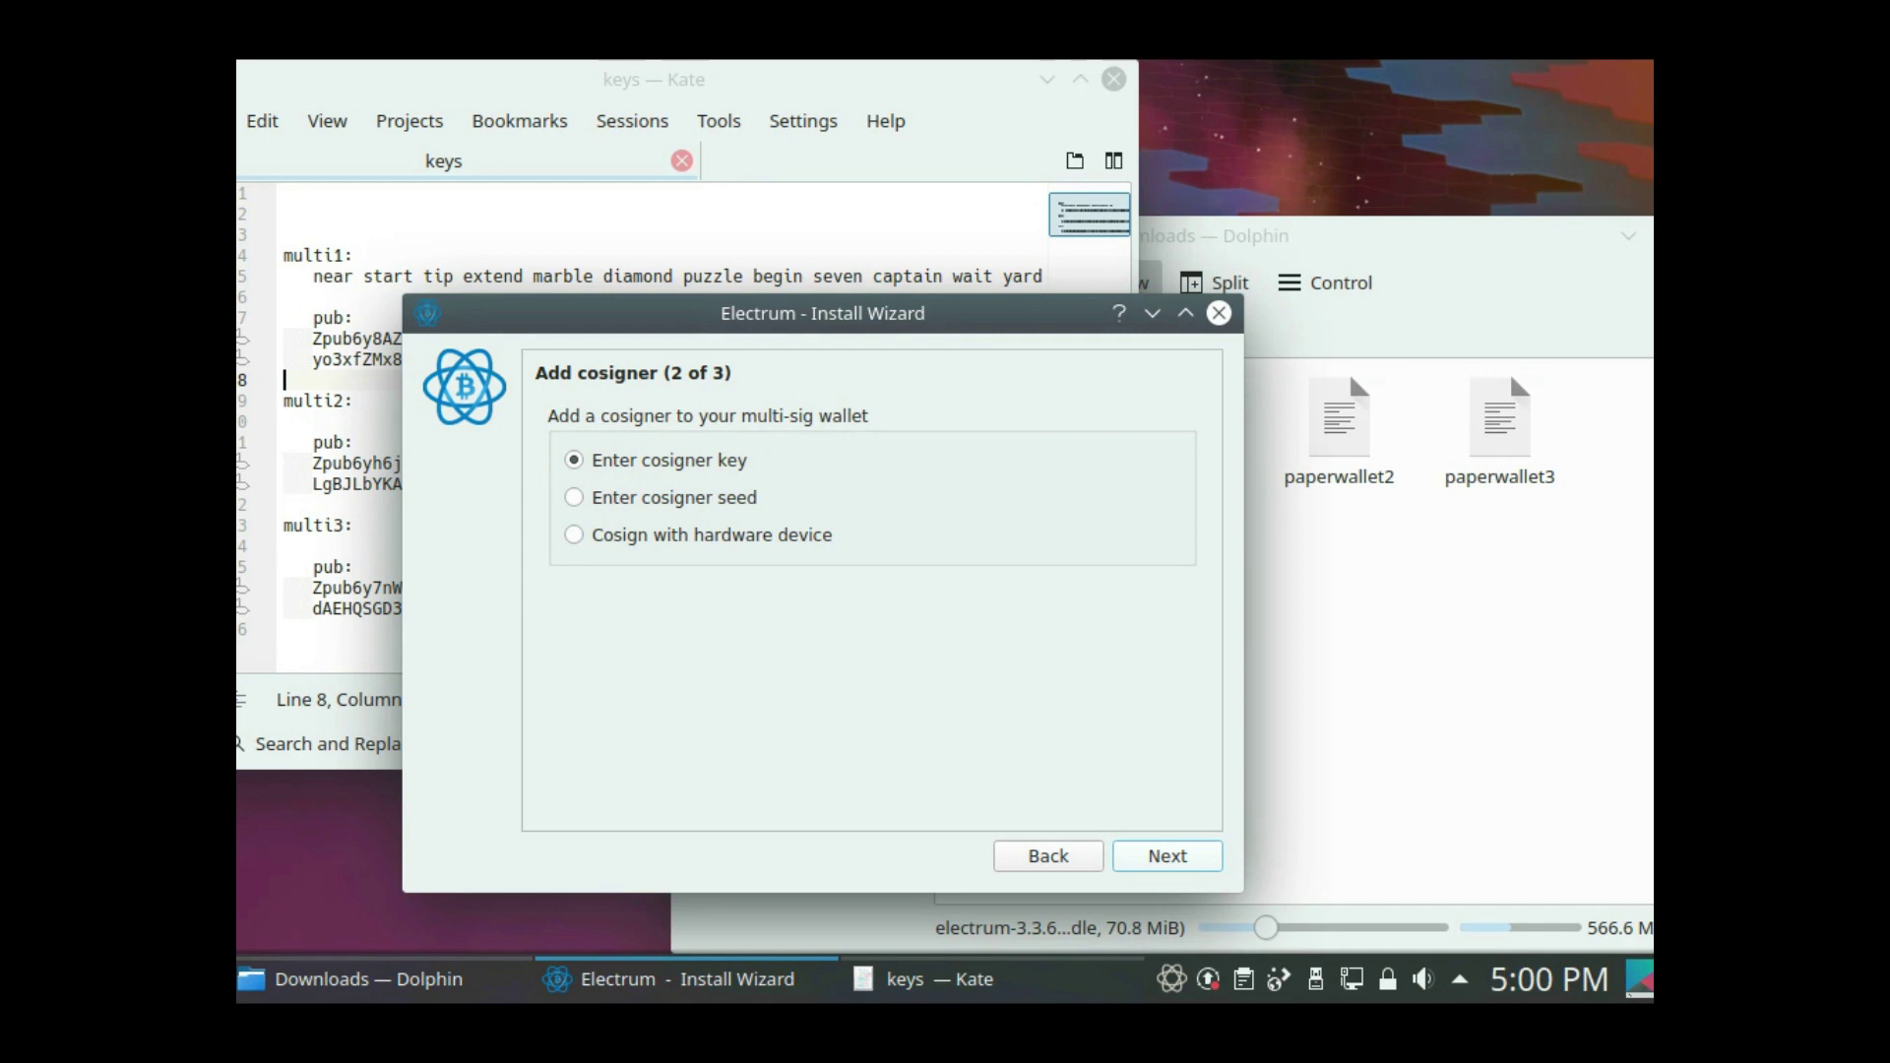
- Enter multi2's master public key from the notes as cosigner 2
key("Return")
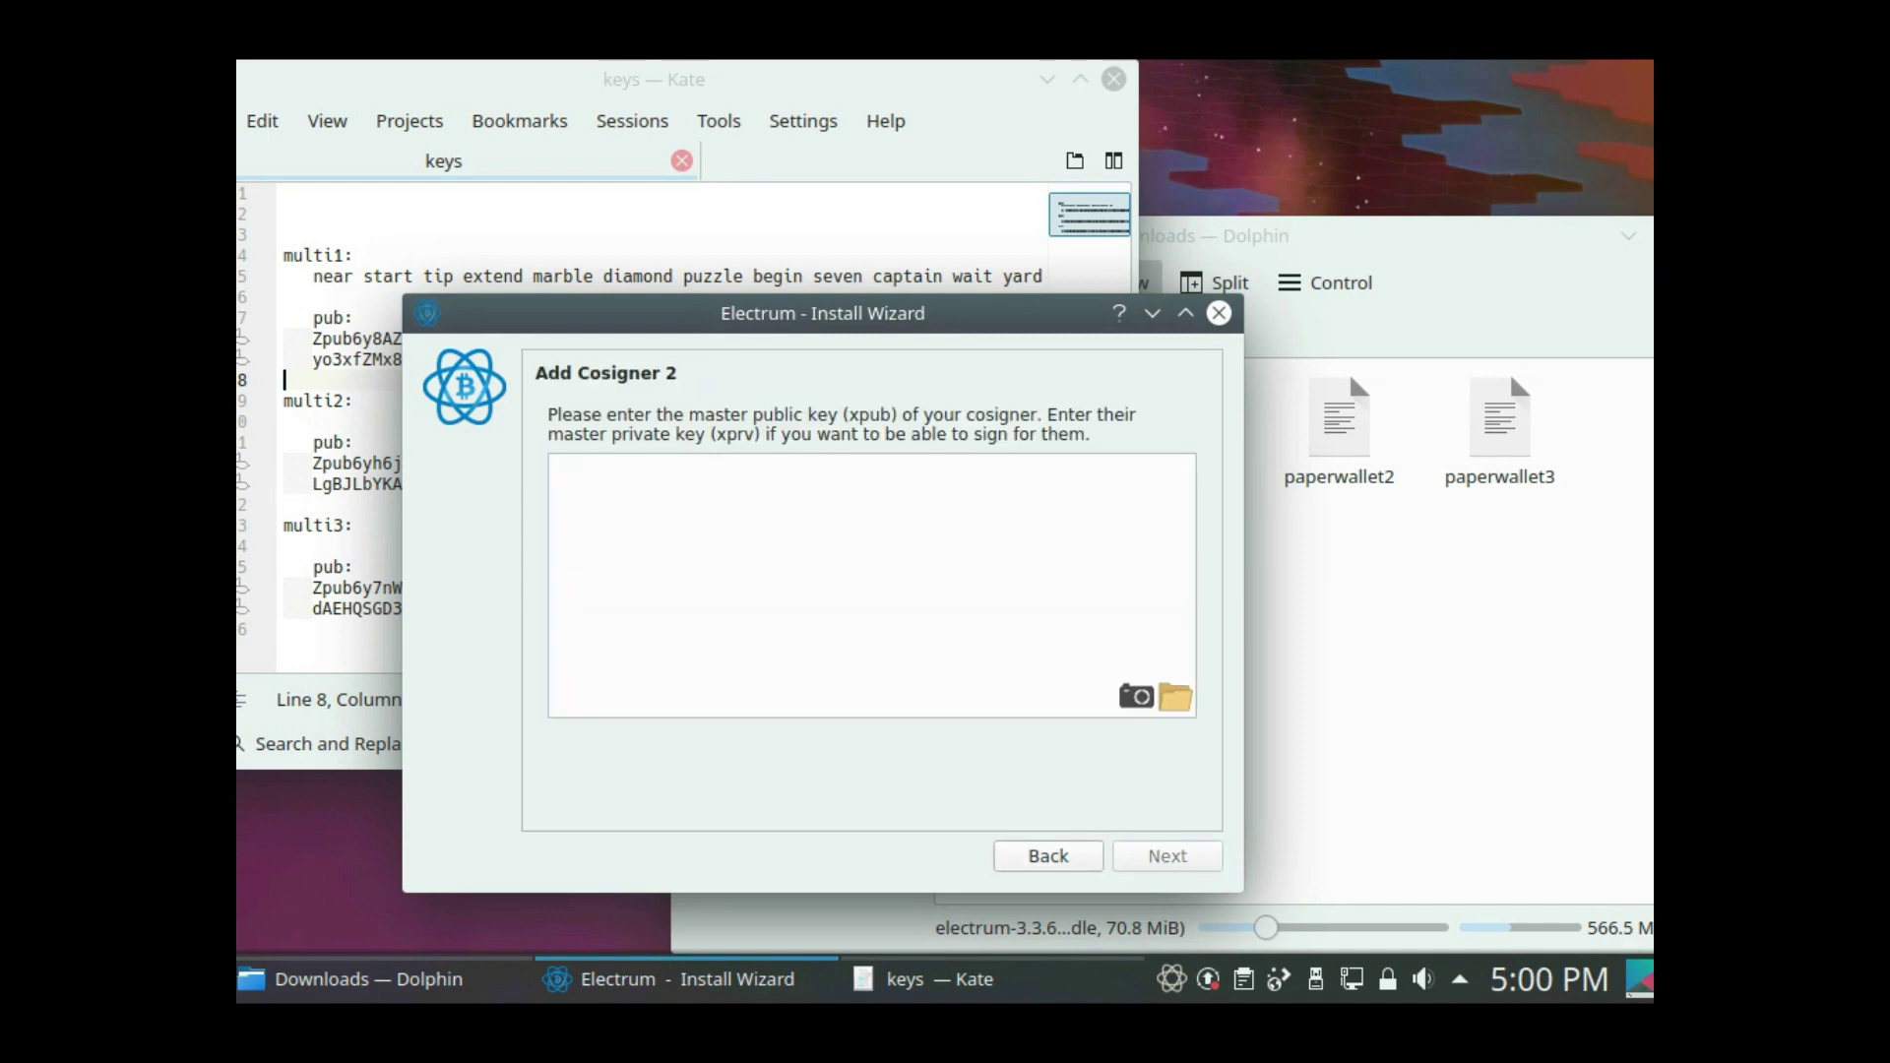
double_click(358, 465)
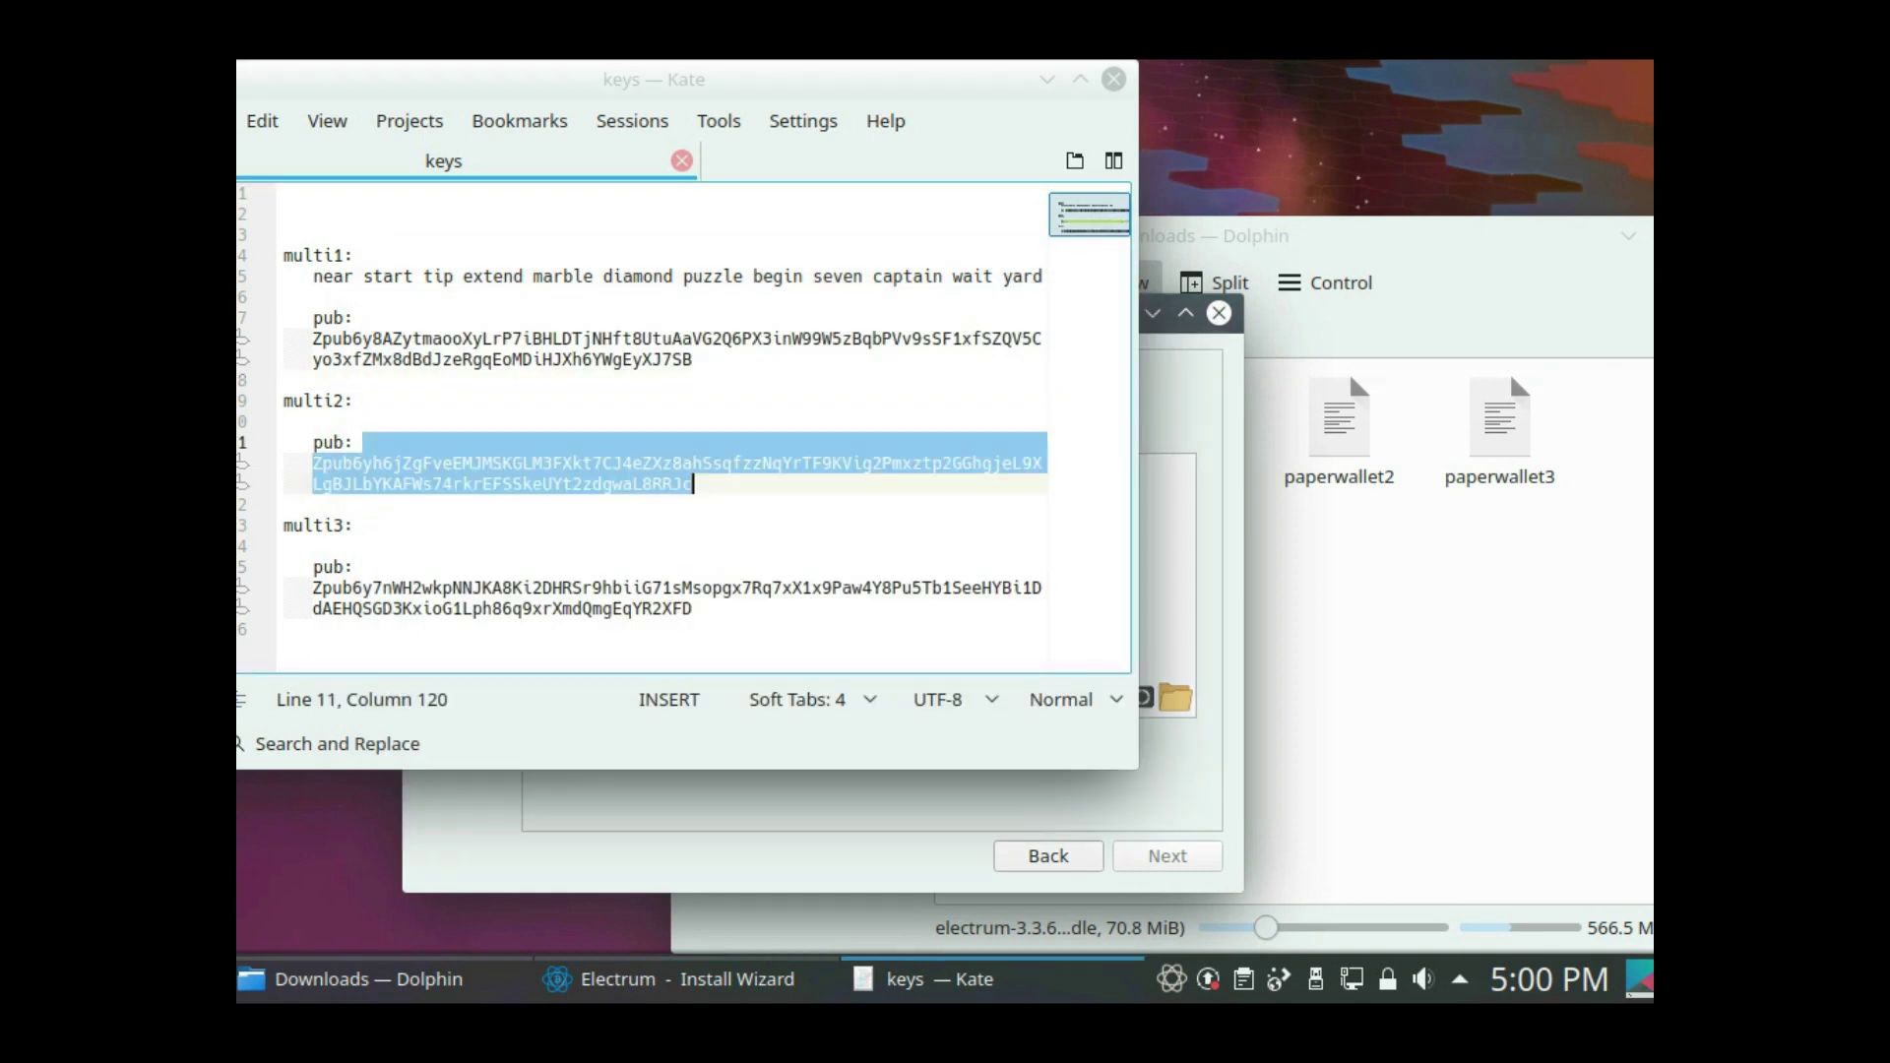
left_click(1168, 591)
key("ctrl+v")
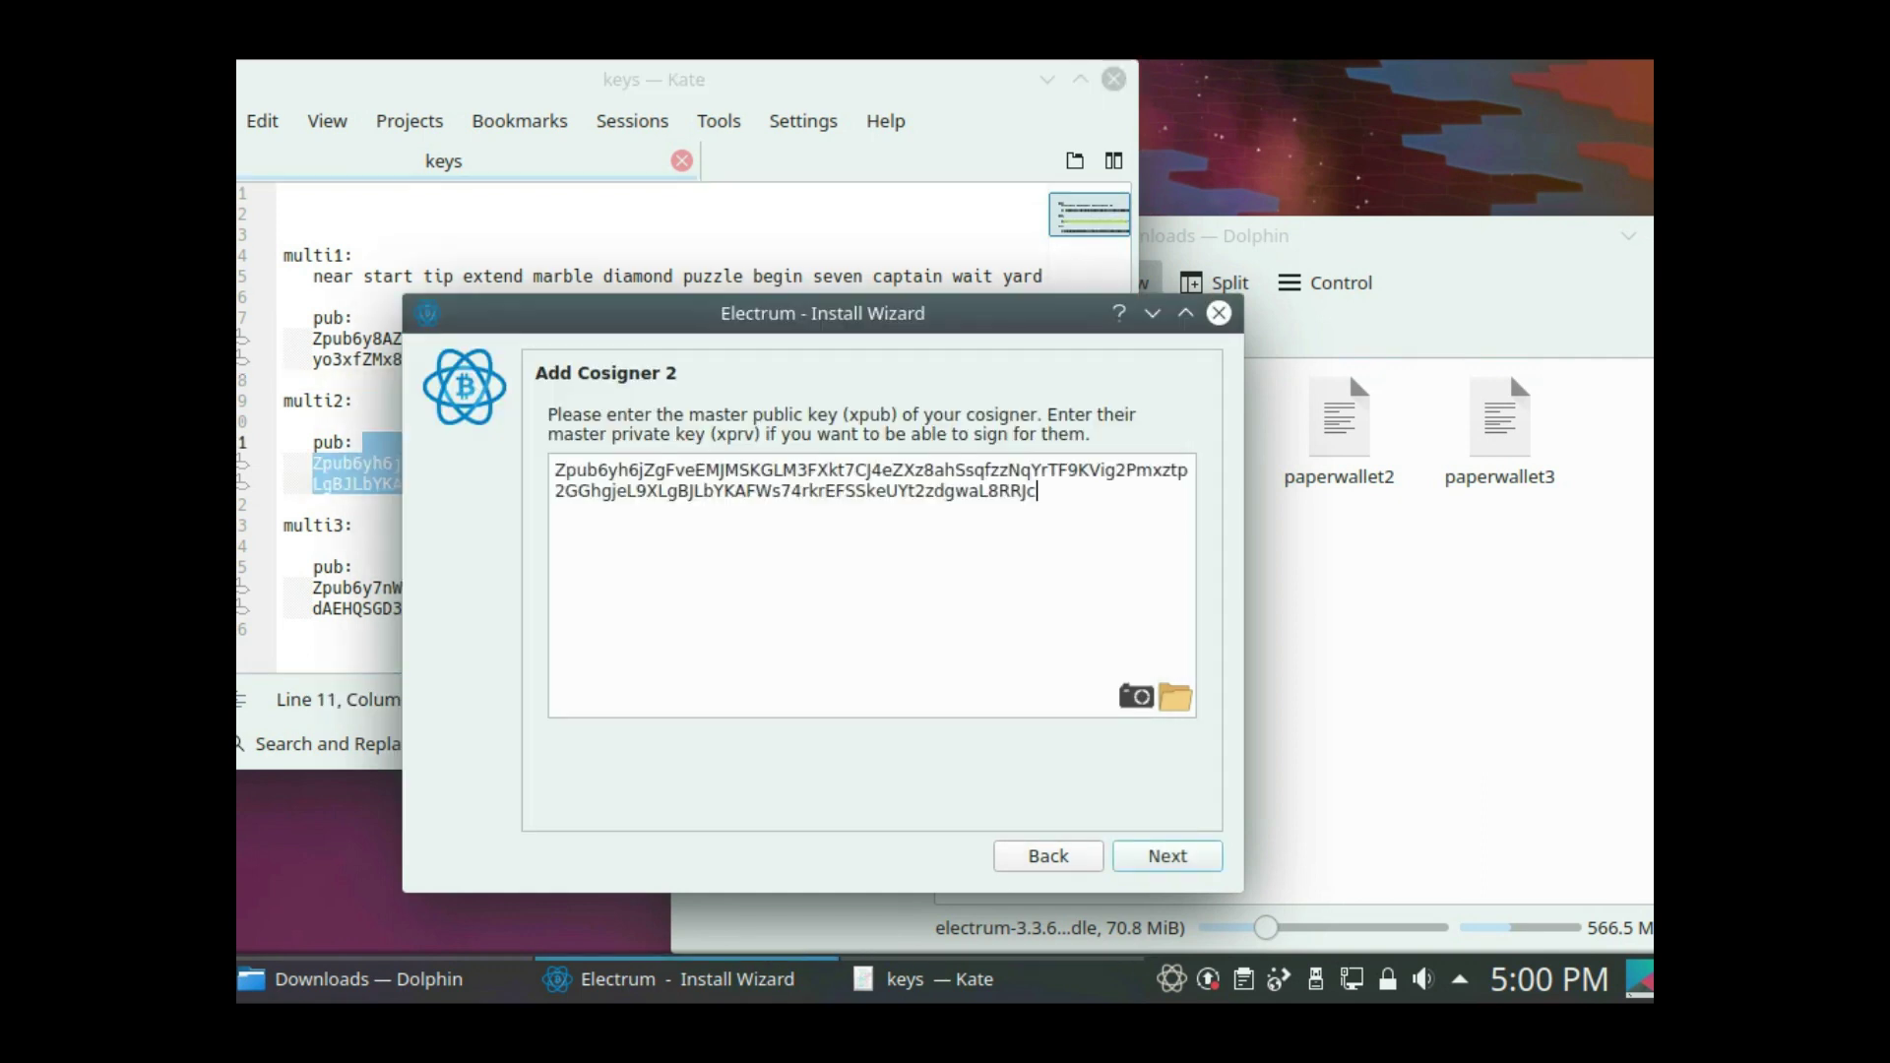
key("Return")
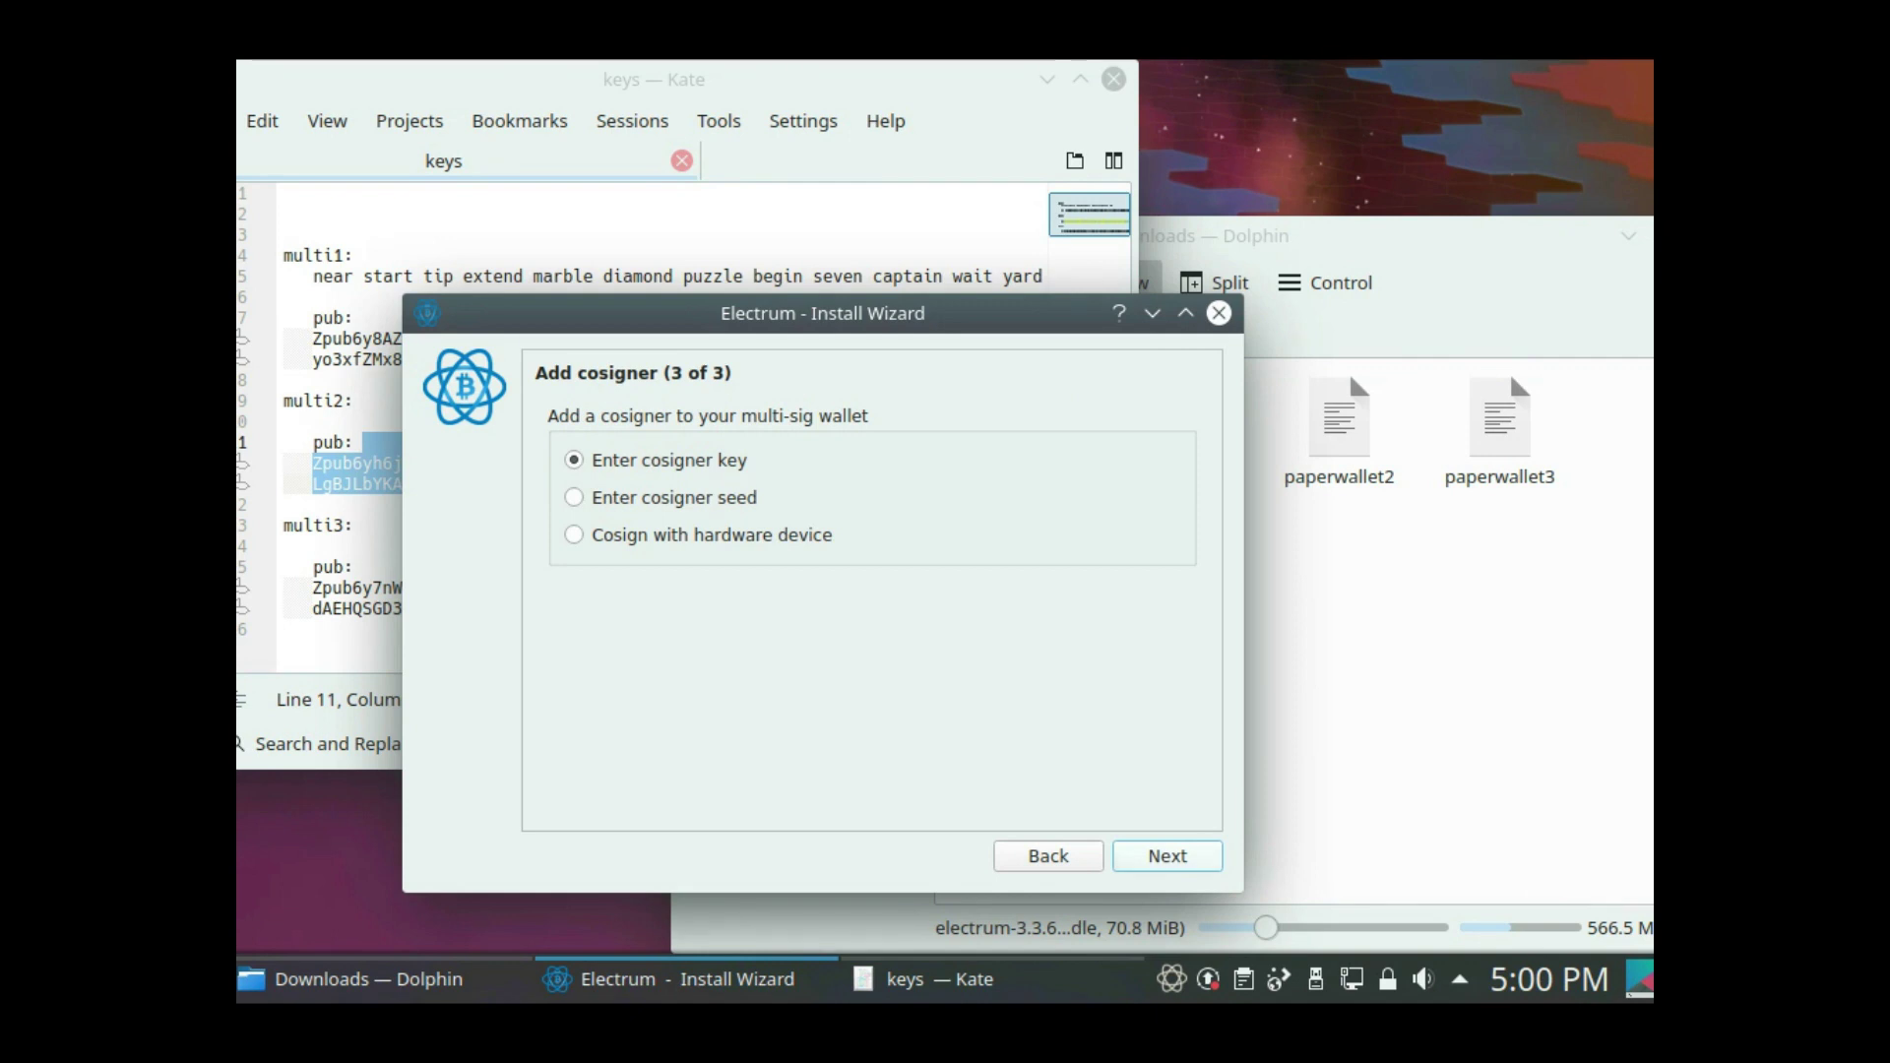
- Paste multi3's master public key from the notes as cosigner 3
key("Return")
key("alt+Tab")
double_click(492, 588)
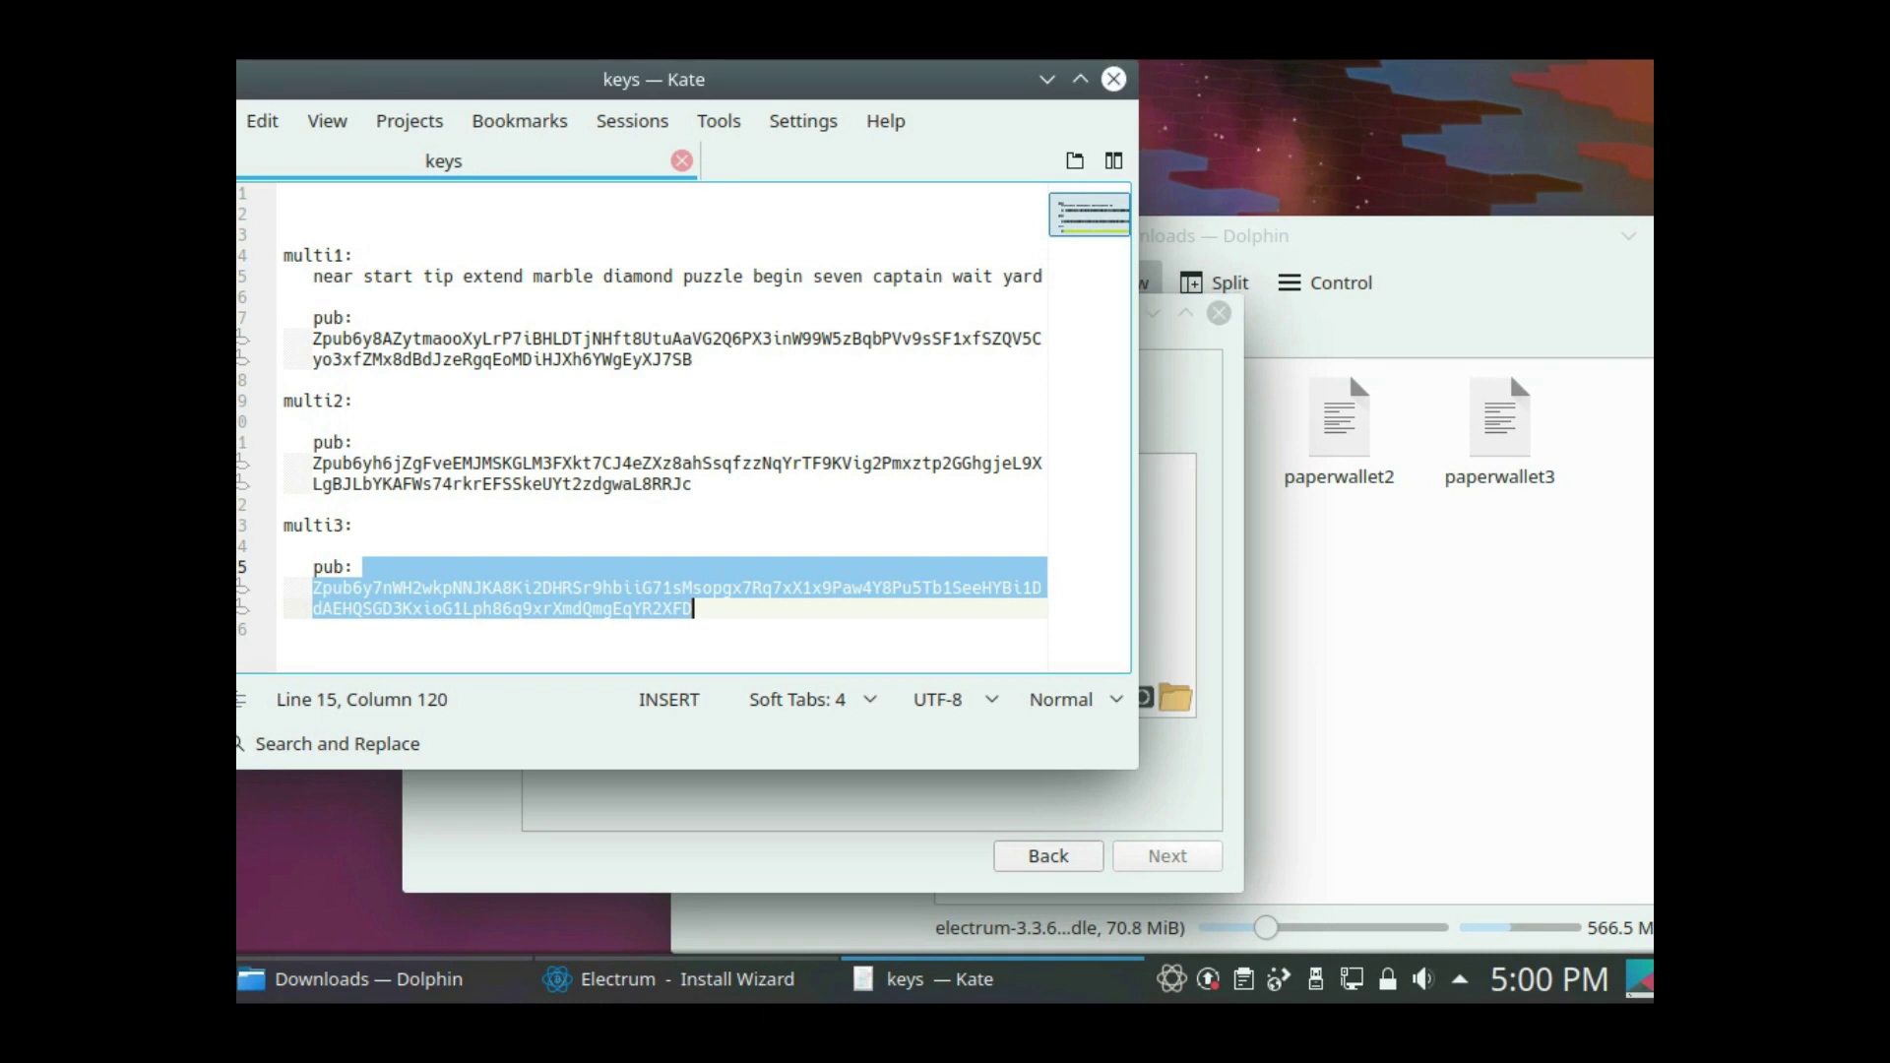
key("alt+Tab")
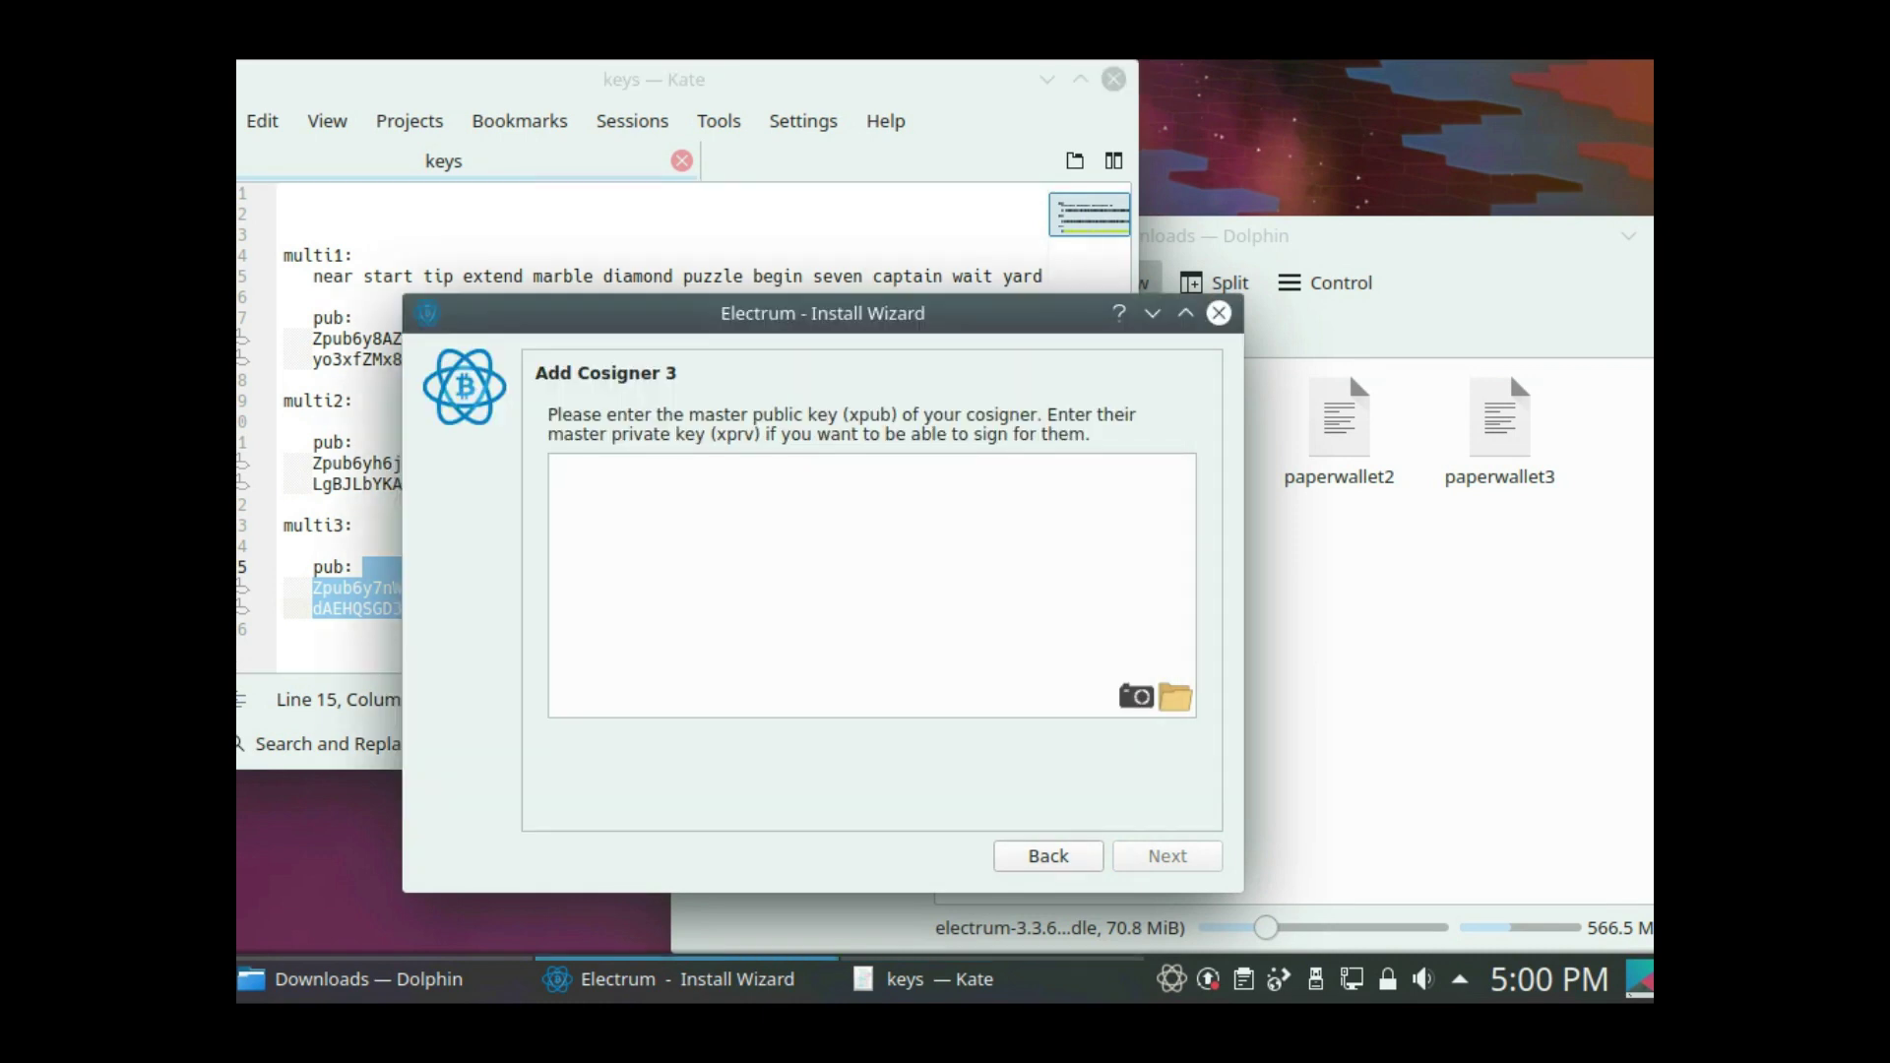
key("ctrl+v")
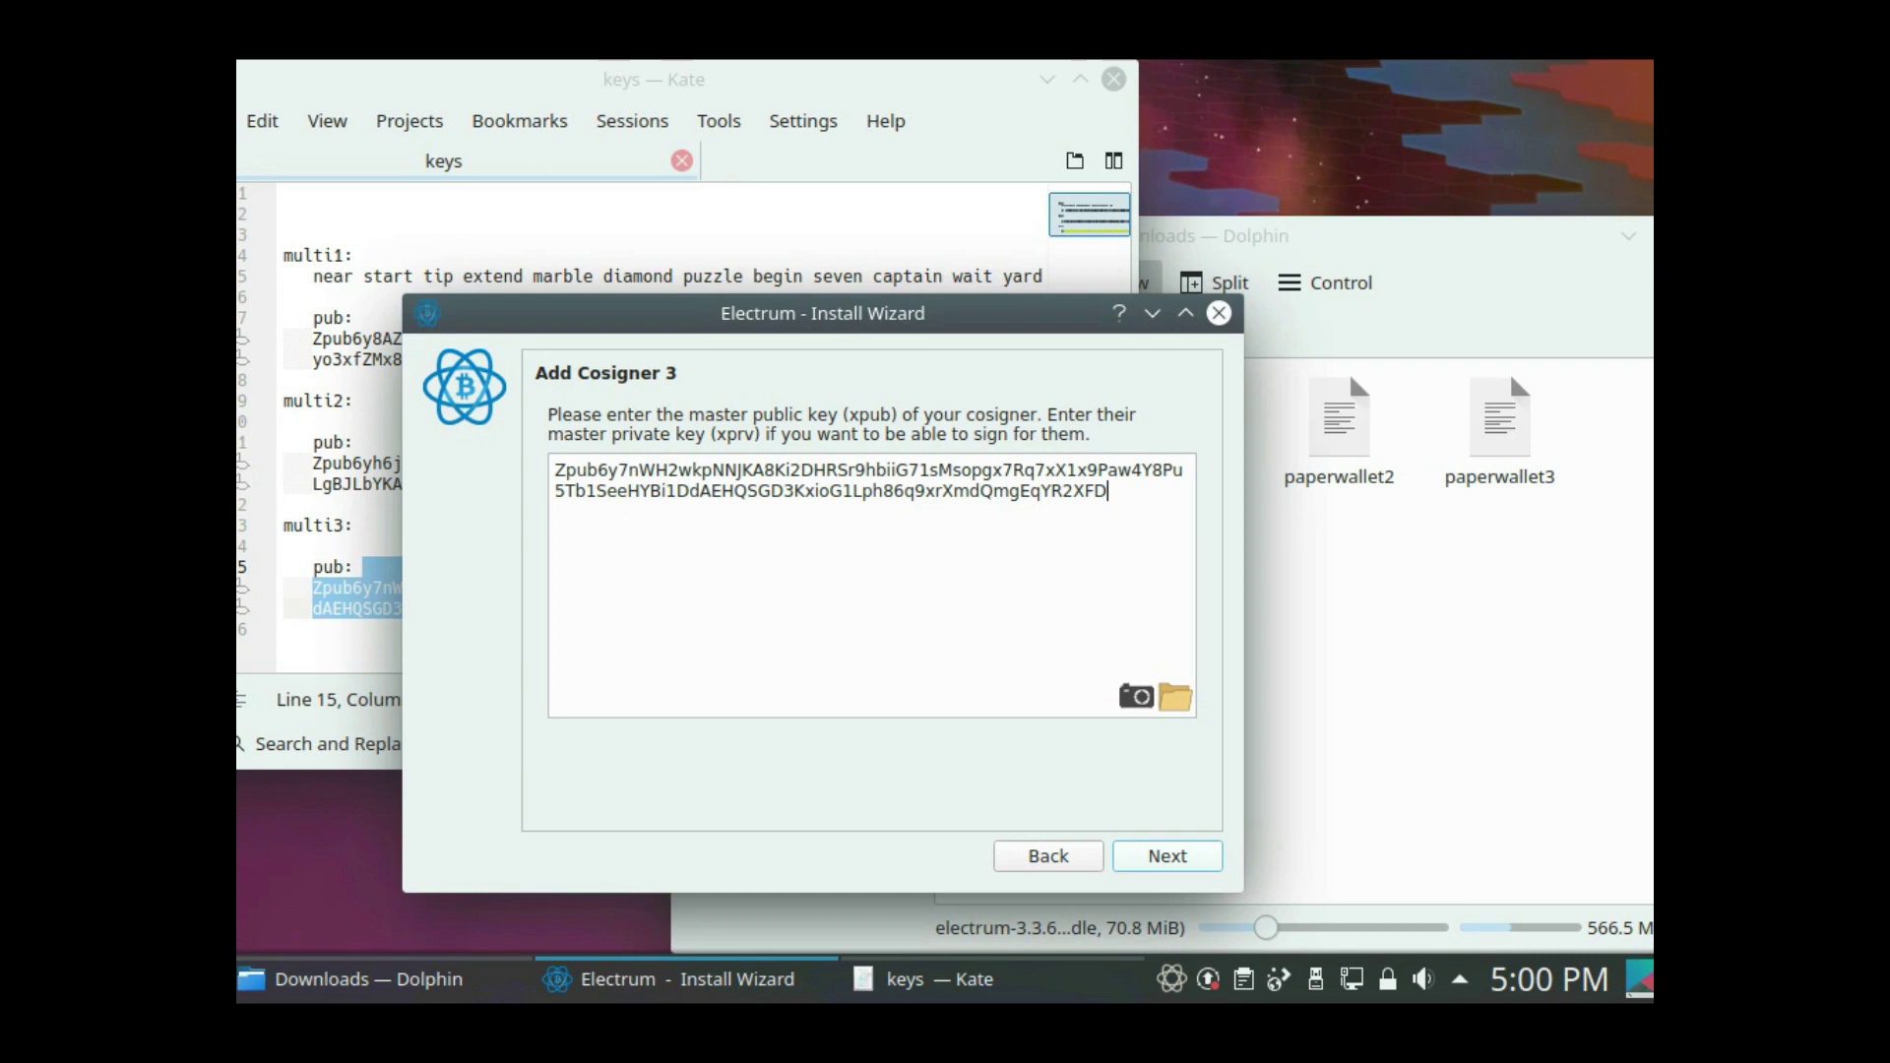
key("Return")
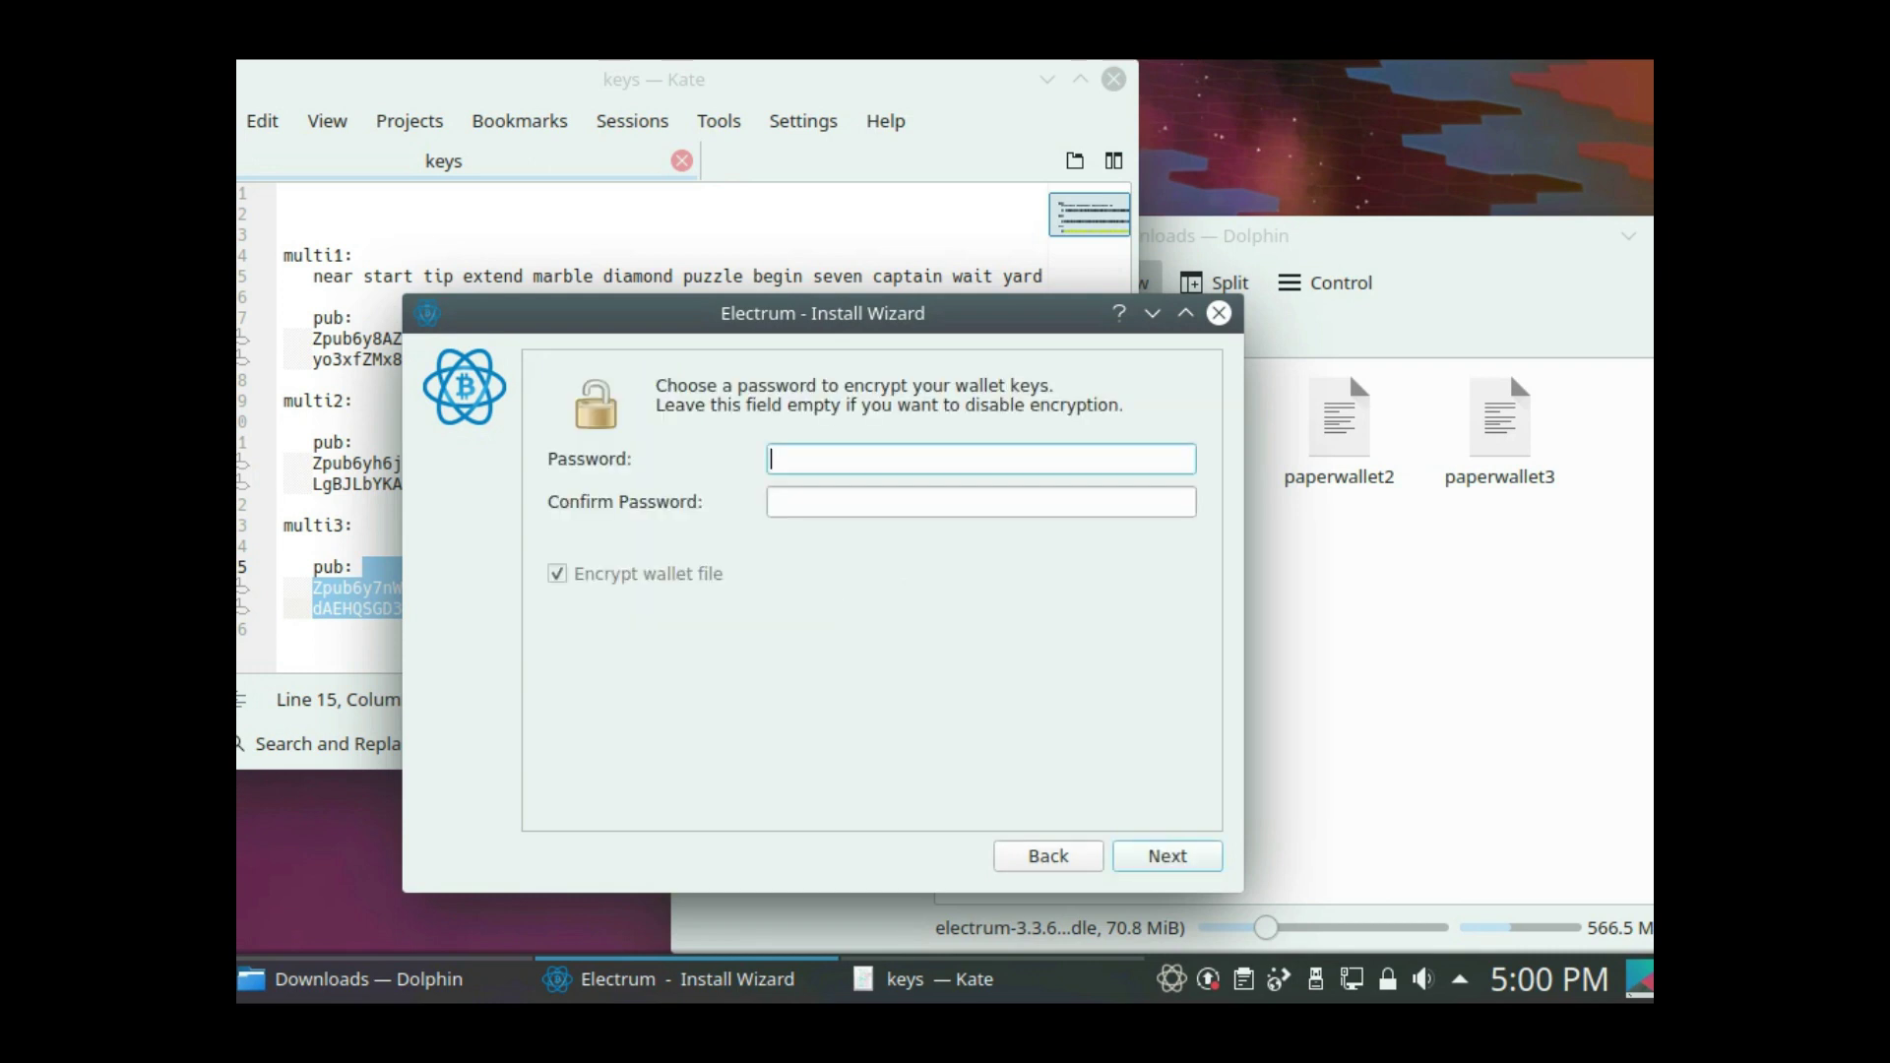
- Enter and confirm a wallet password, keeping wallet file encryption on
type("12345")
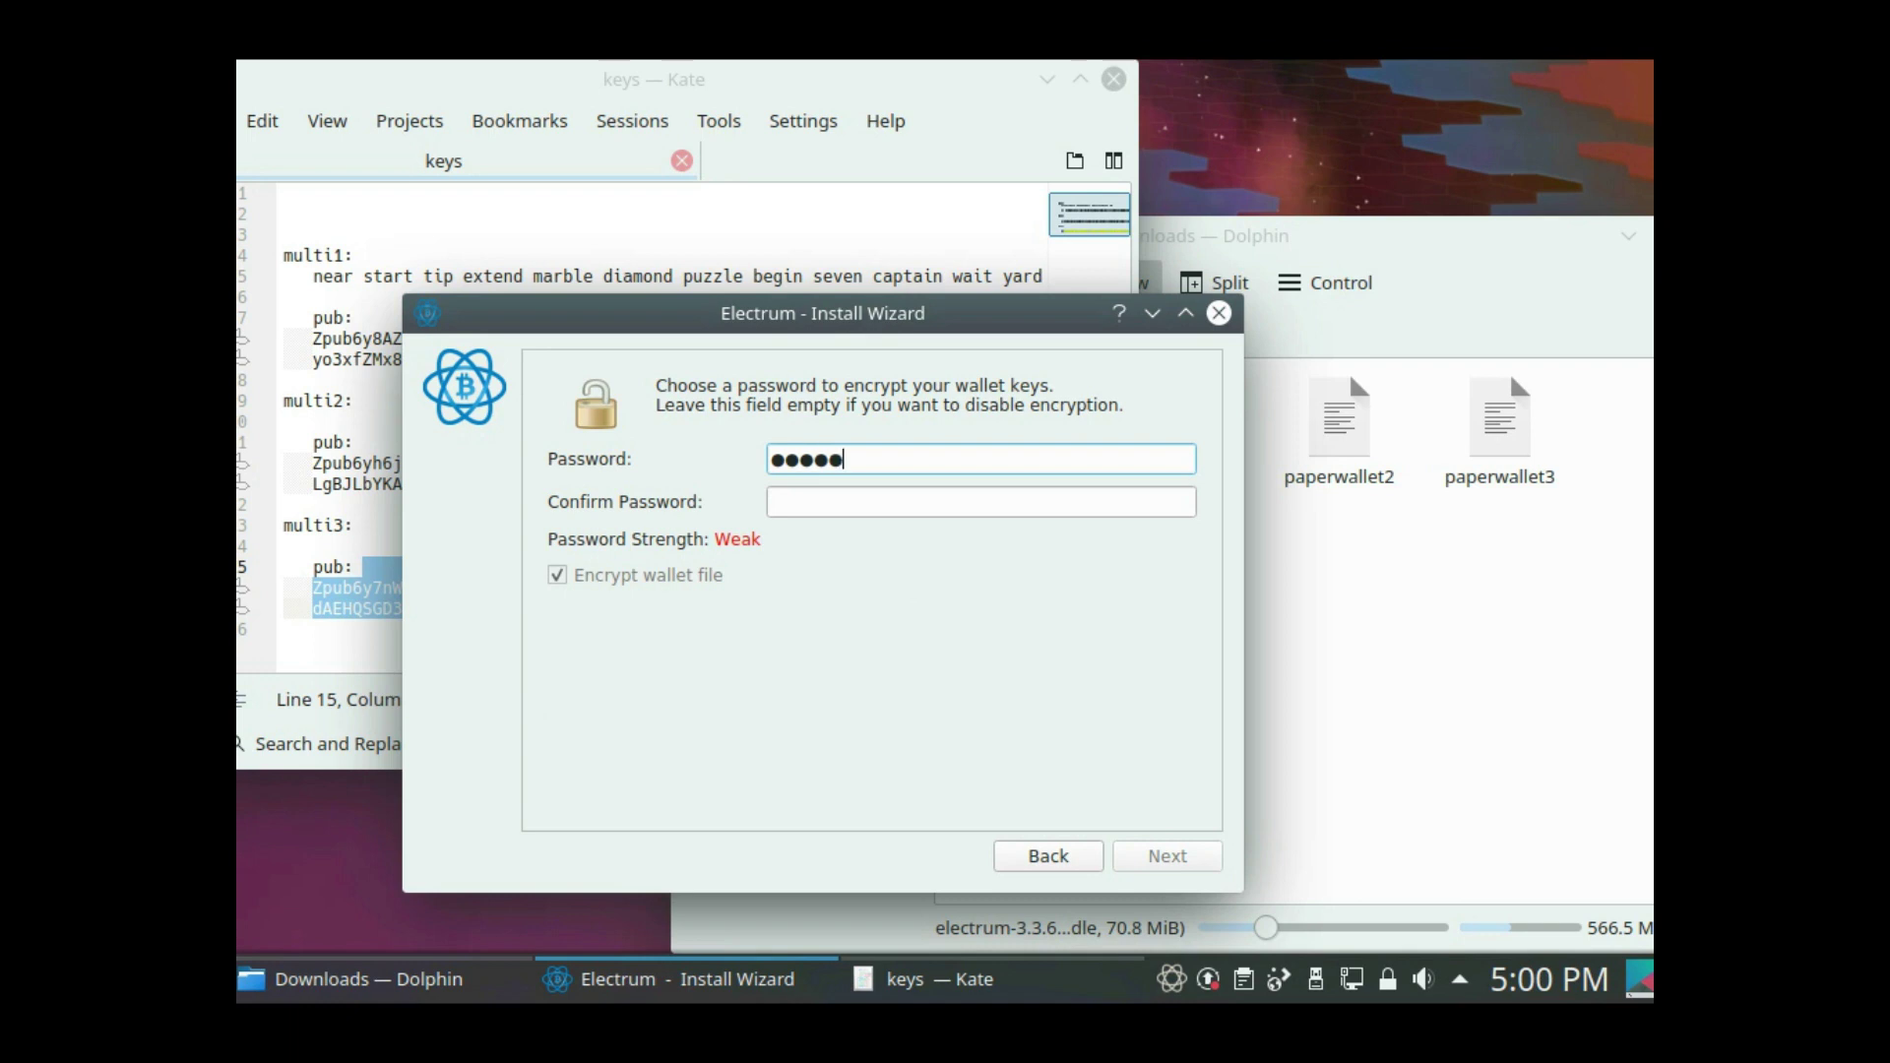
key("BackSpace")
type("5")
key("Tab")
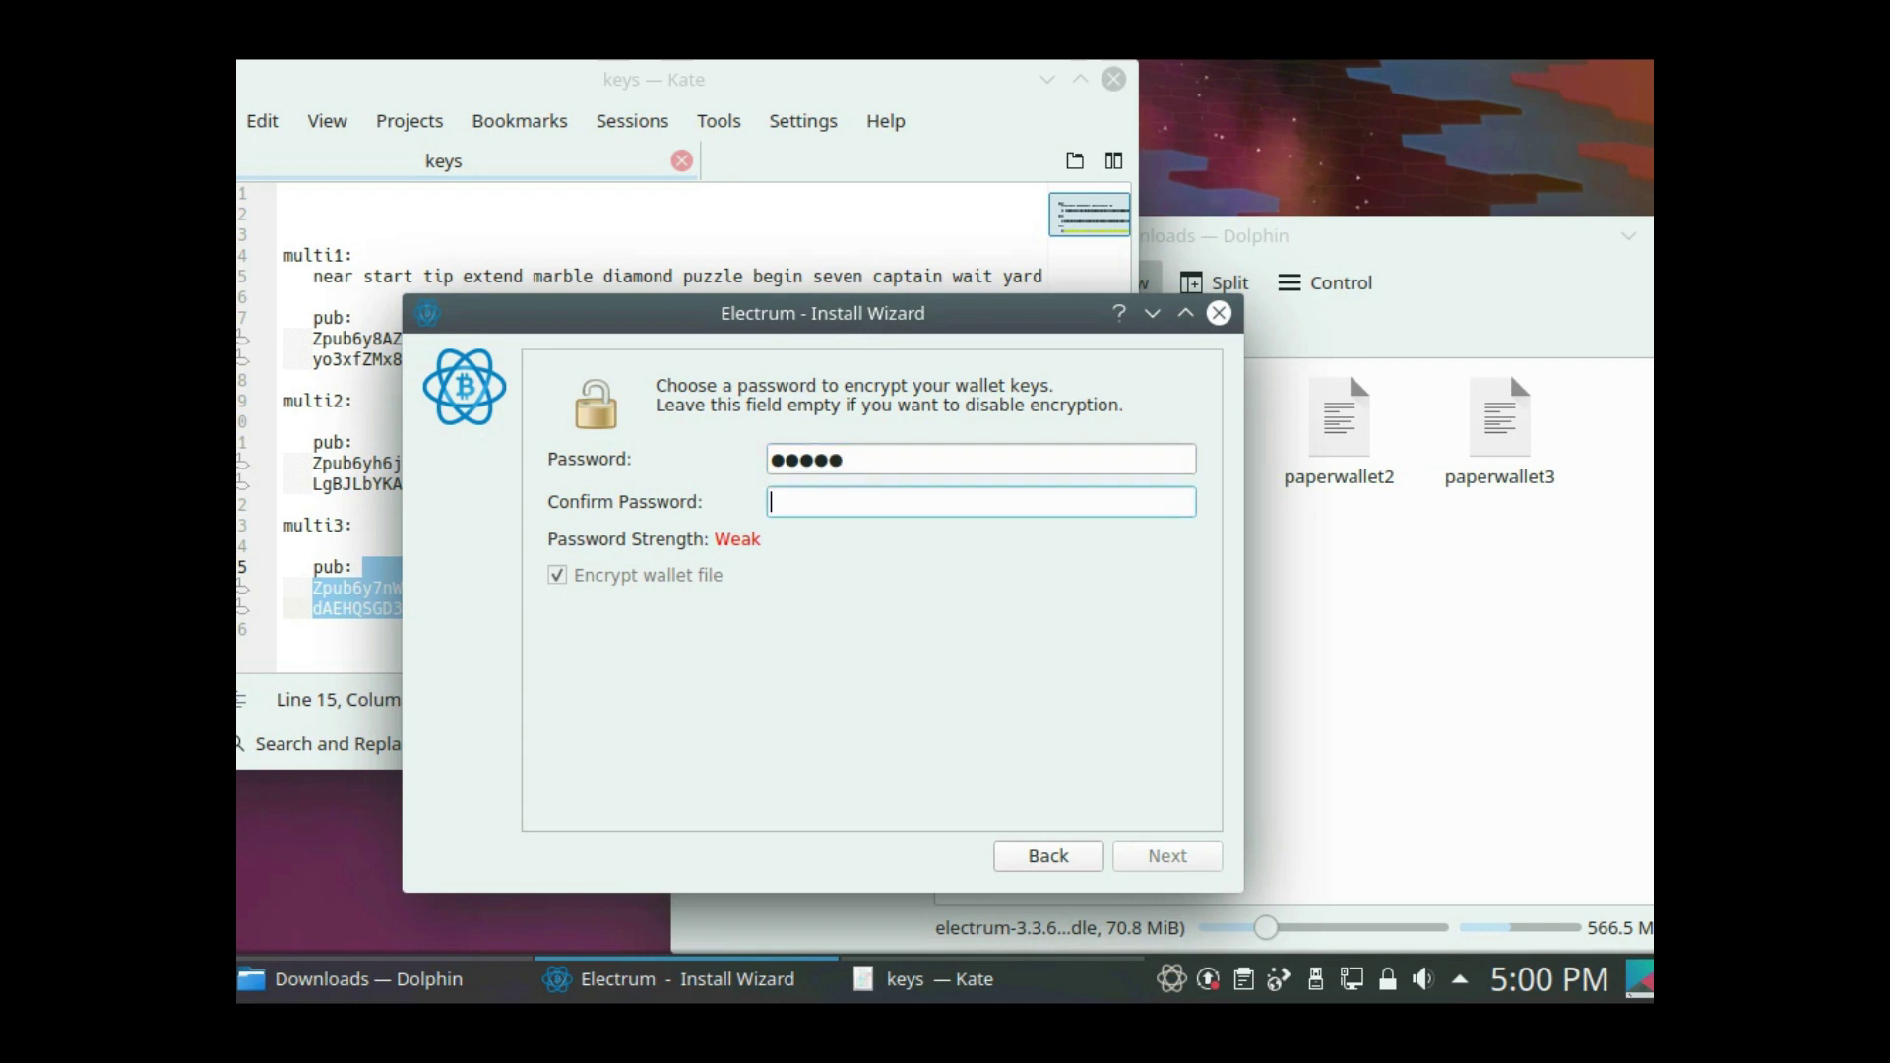
type("12345")
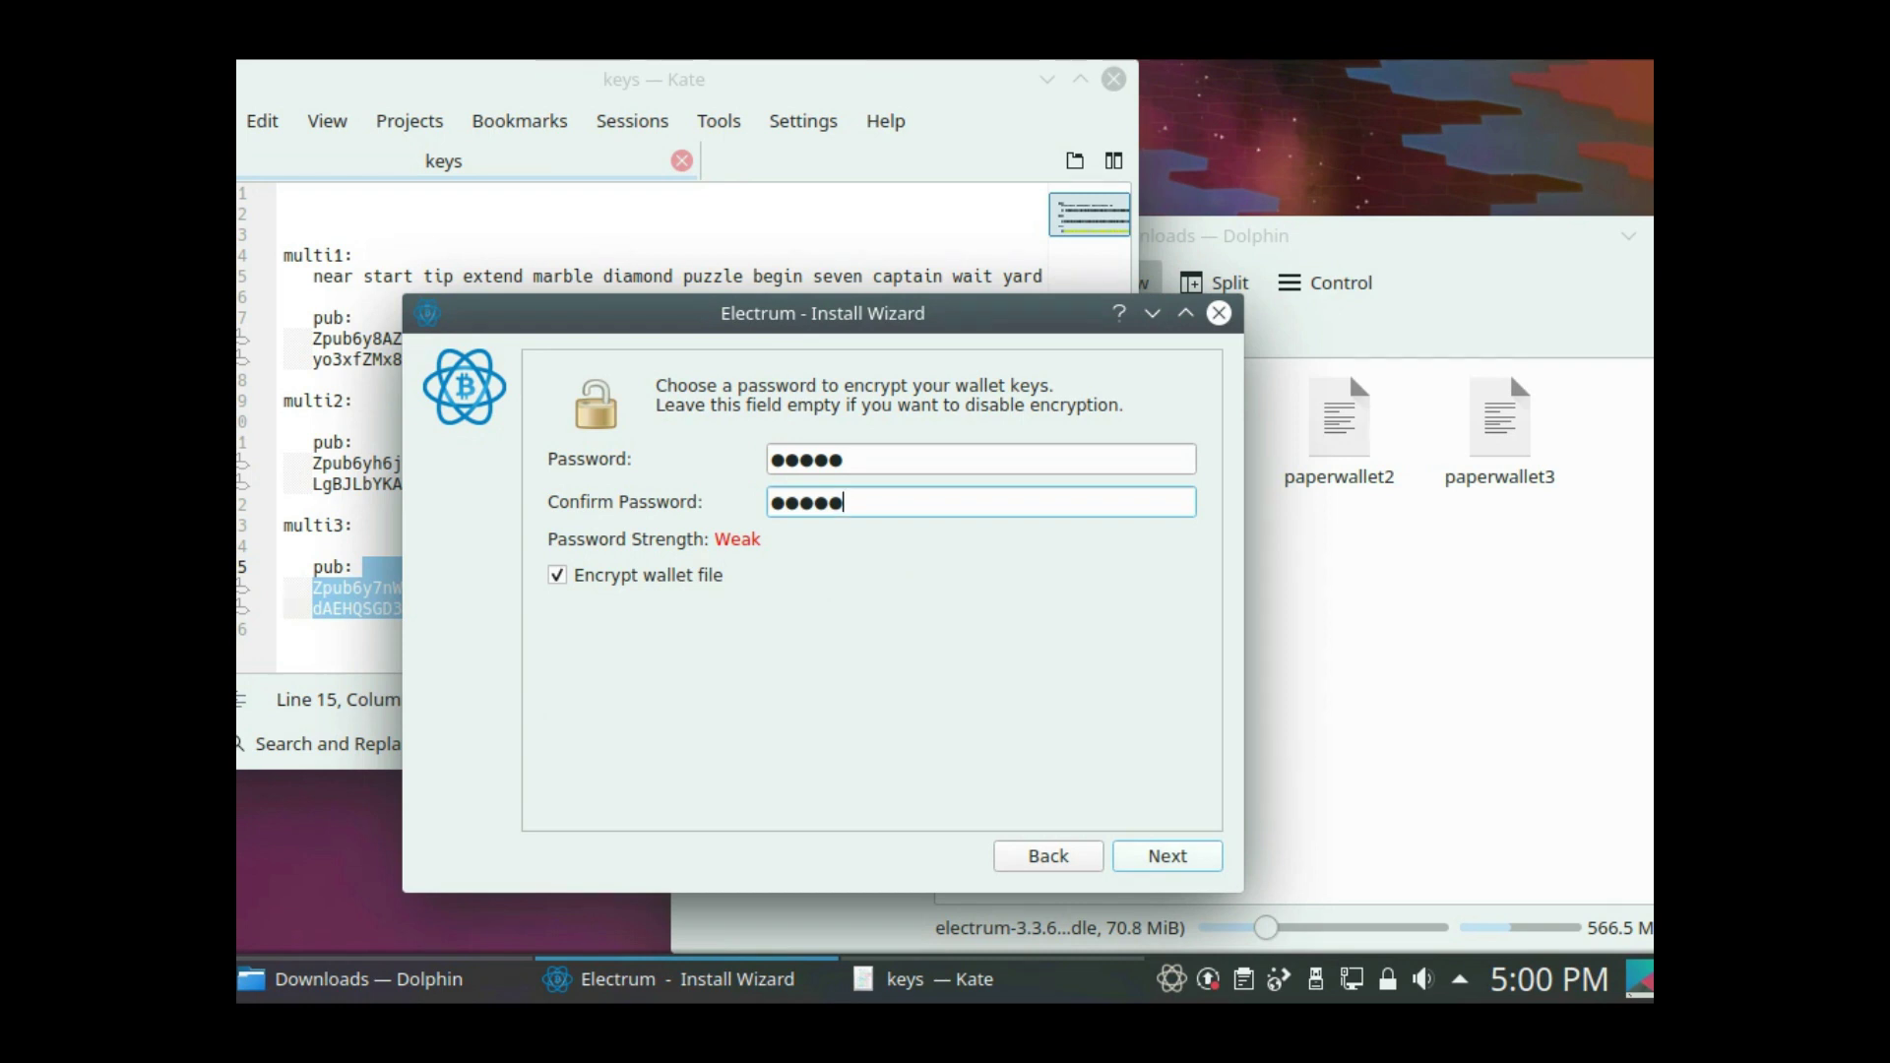
key("Return")
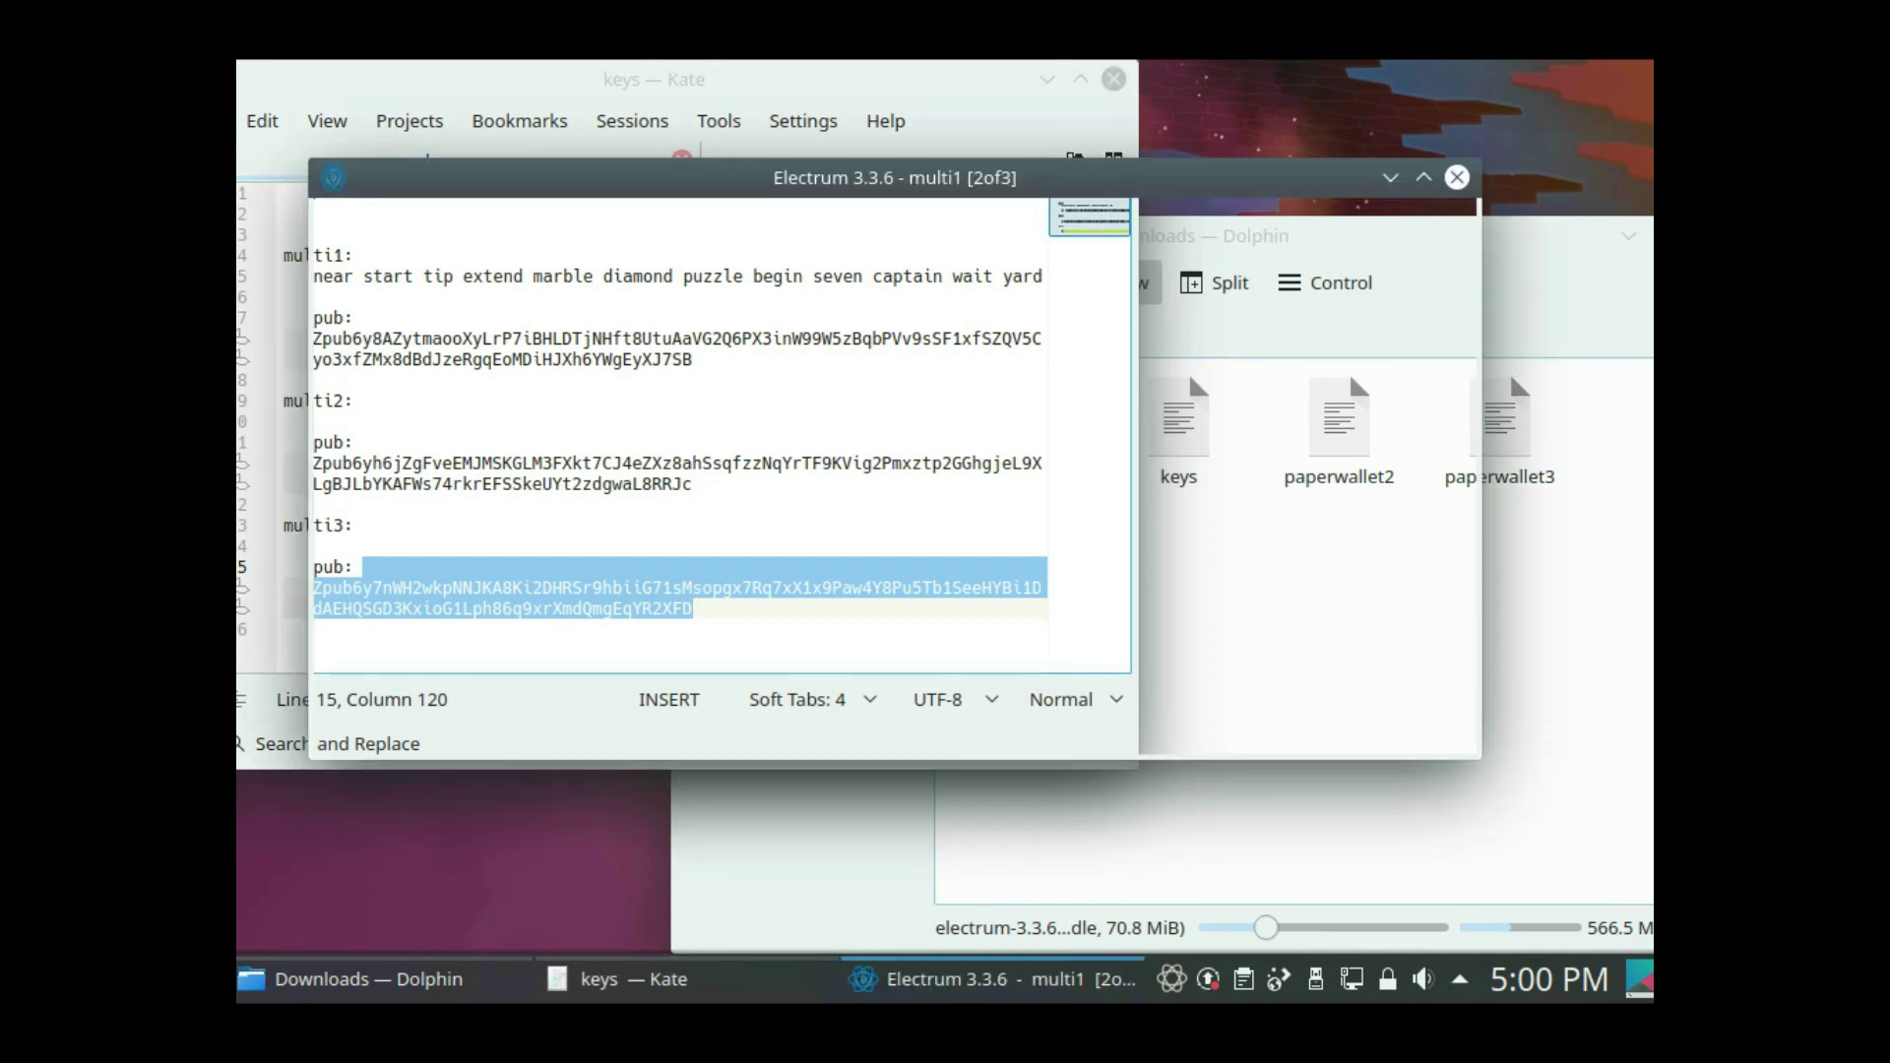
- Move the wallet window aside and select the funded first address
left_click_drag(895, 178, 953, 223)
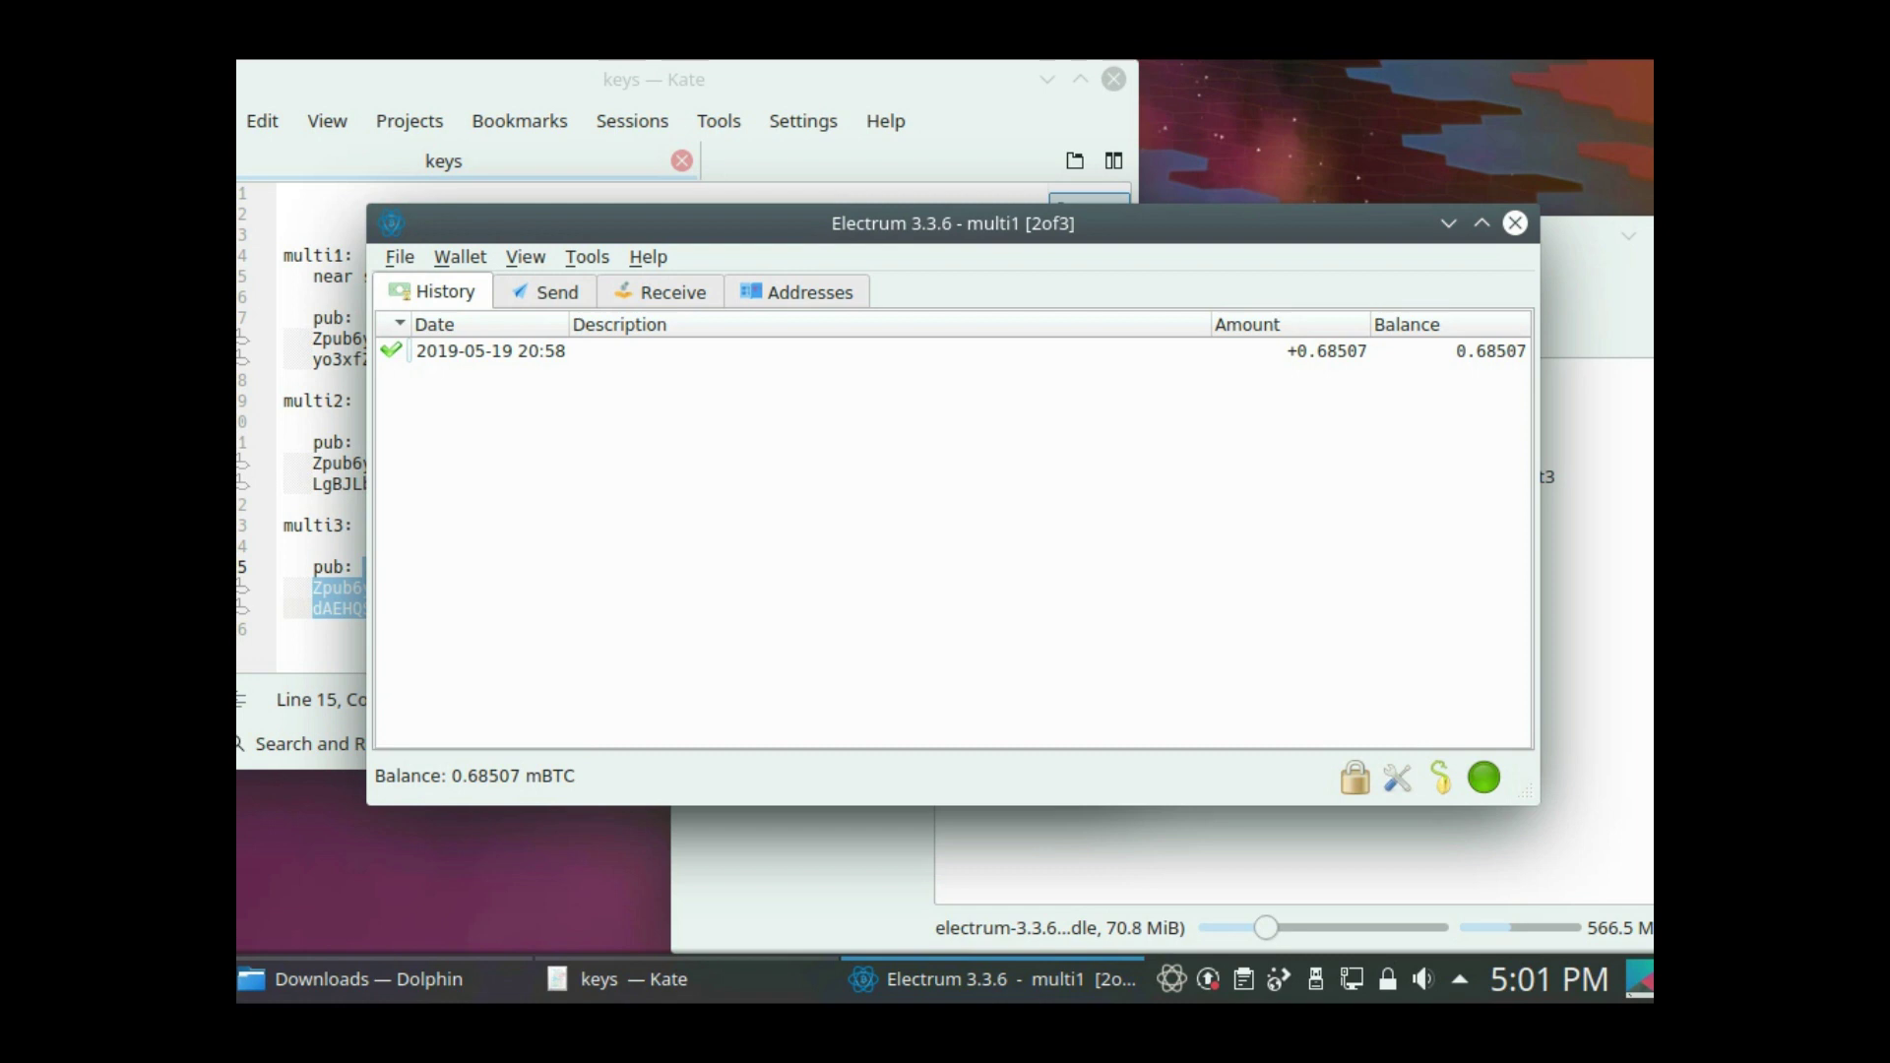
key("ctrl+Page_Down")
key("ctrl+Page_Down")
key("ctrl+Page_Down")
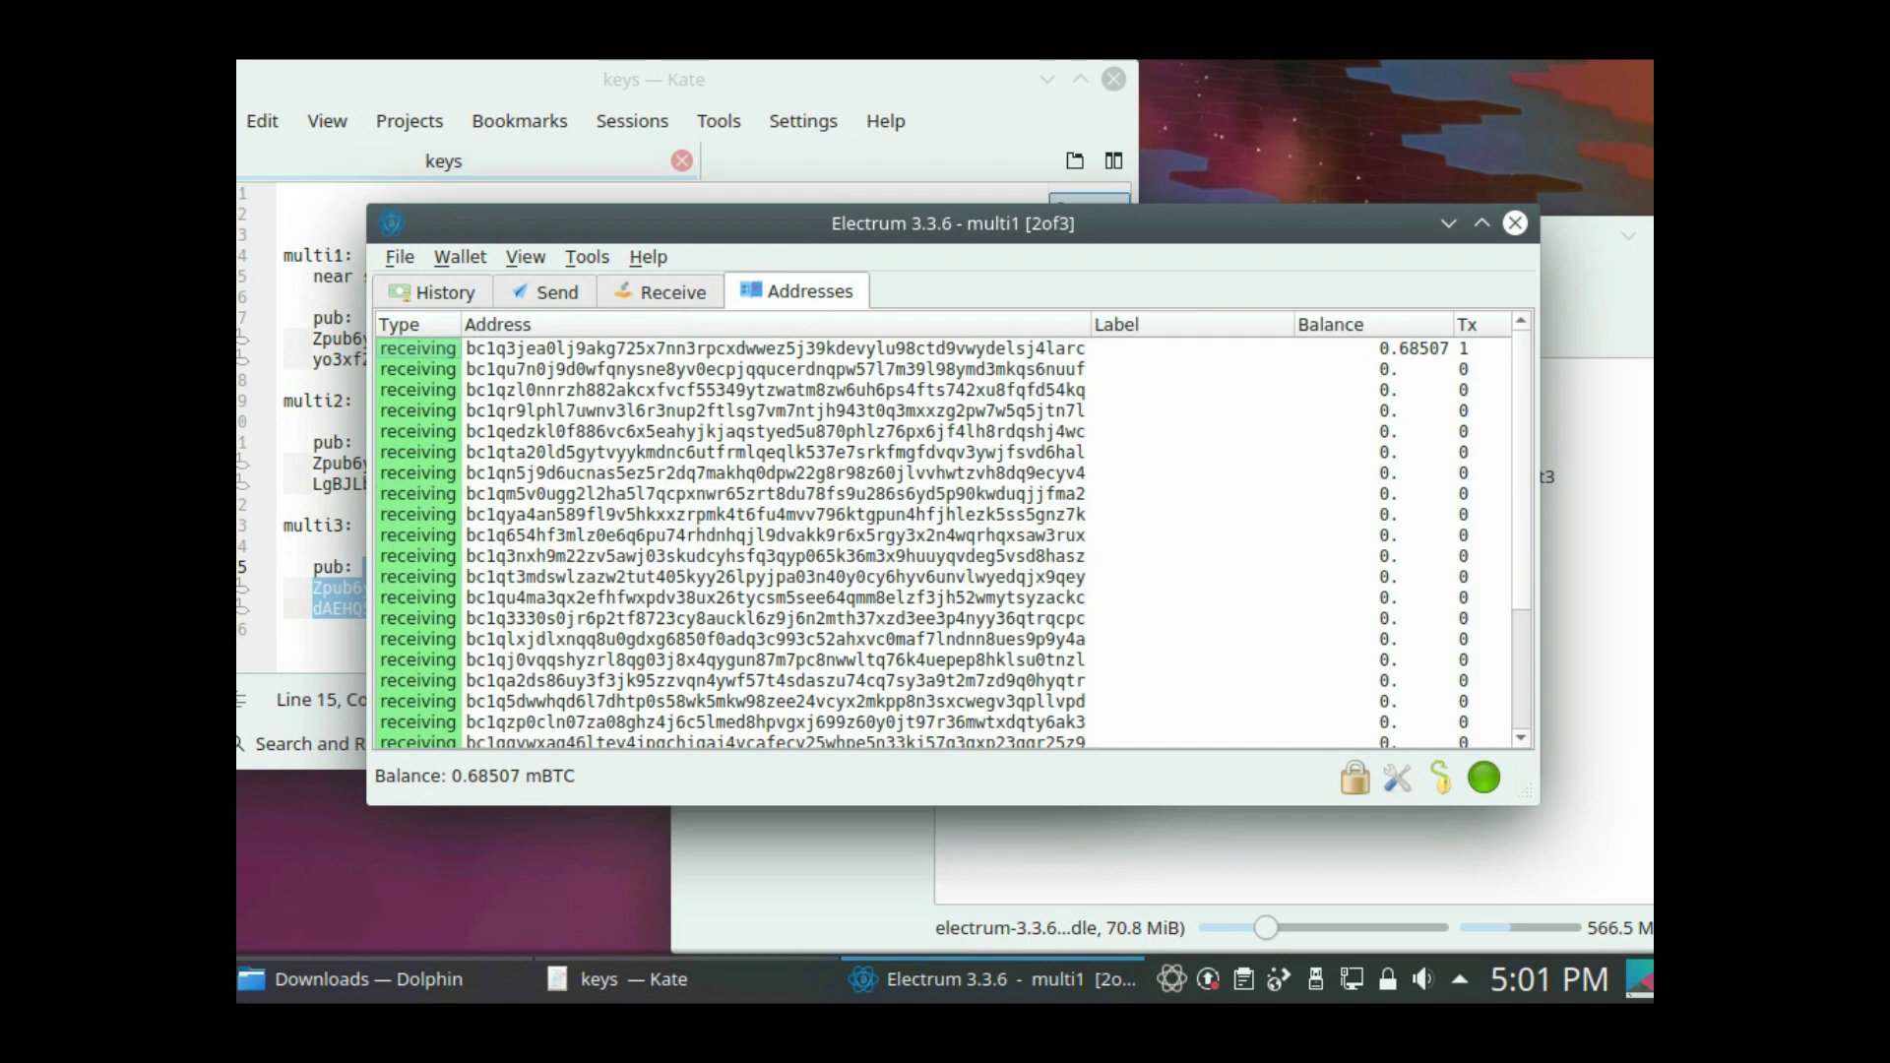
left_click(776, 348)
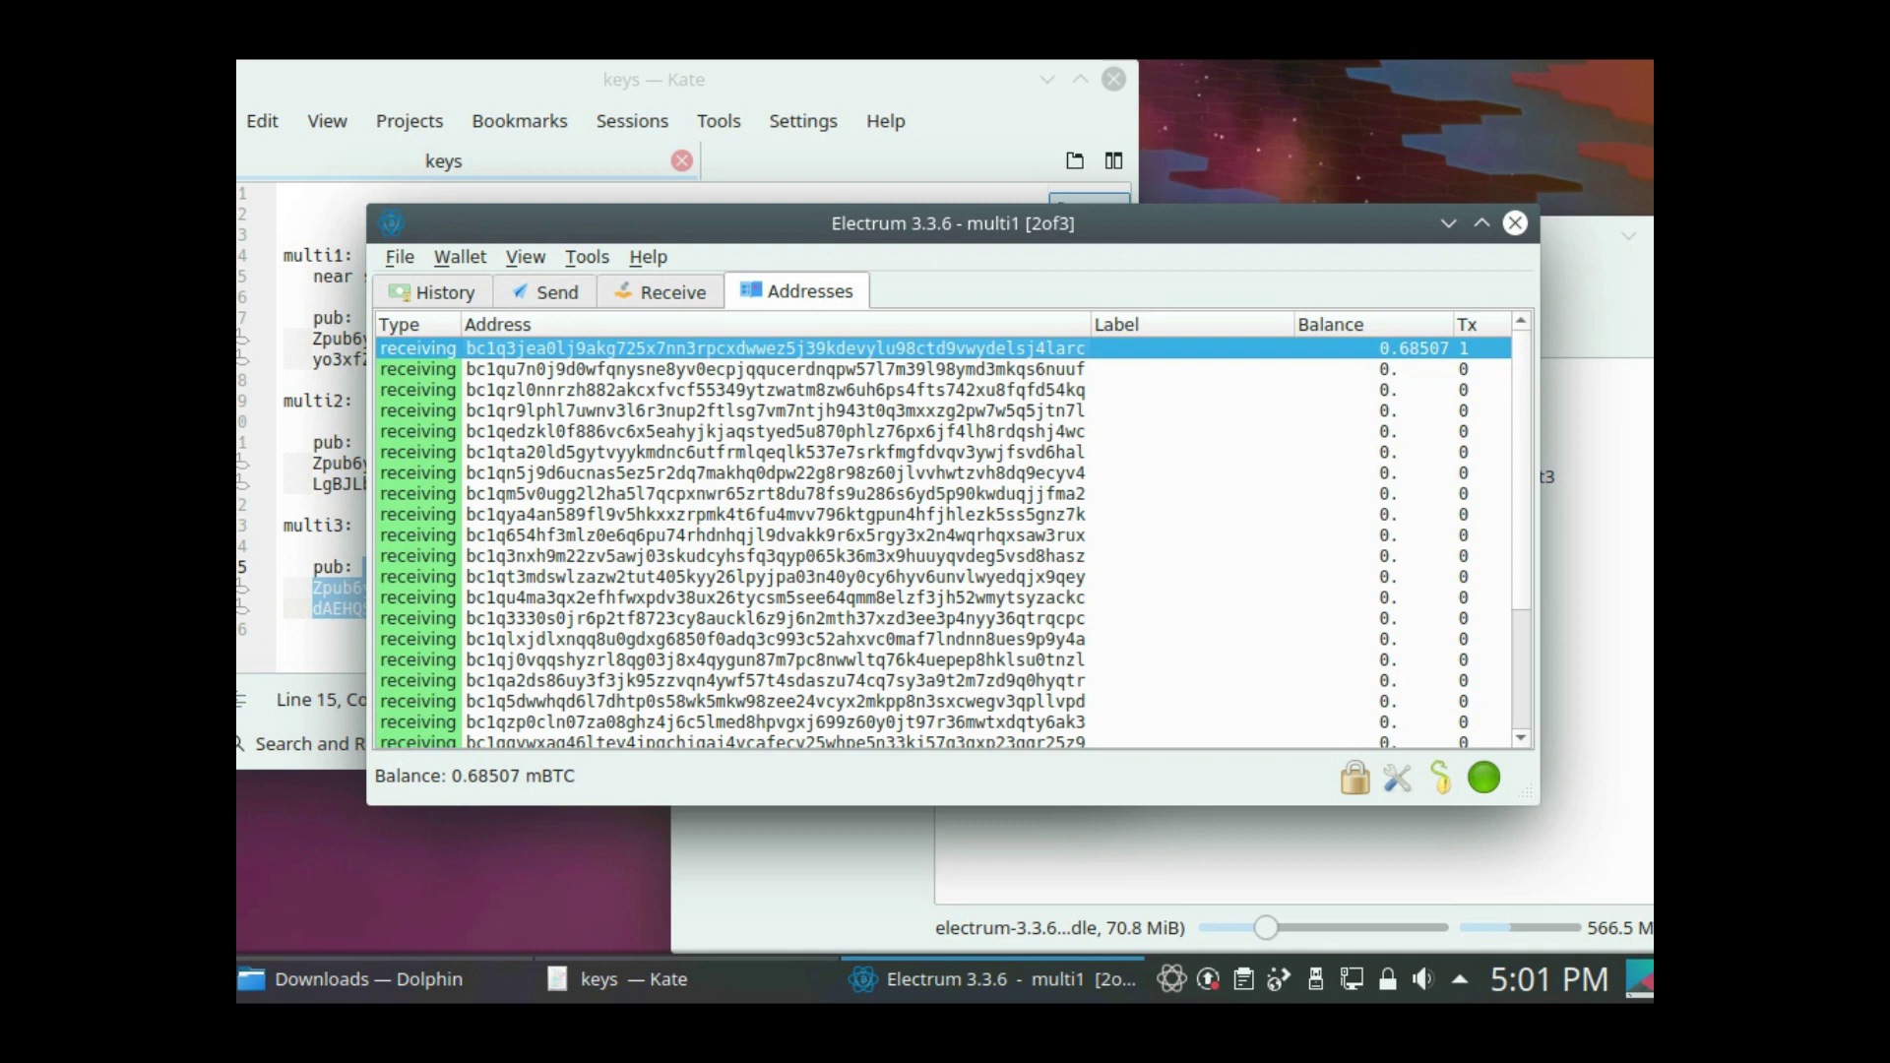
- Review the Send form and select the sixth receiving address as destination
key("alt+2")
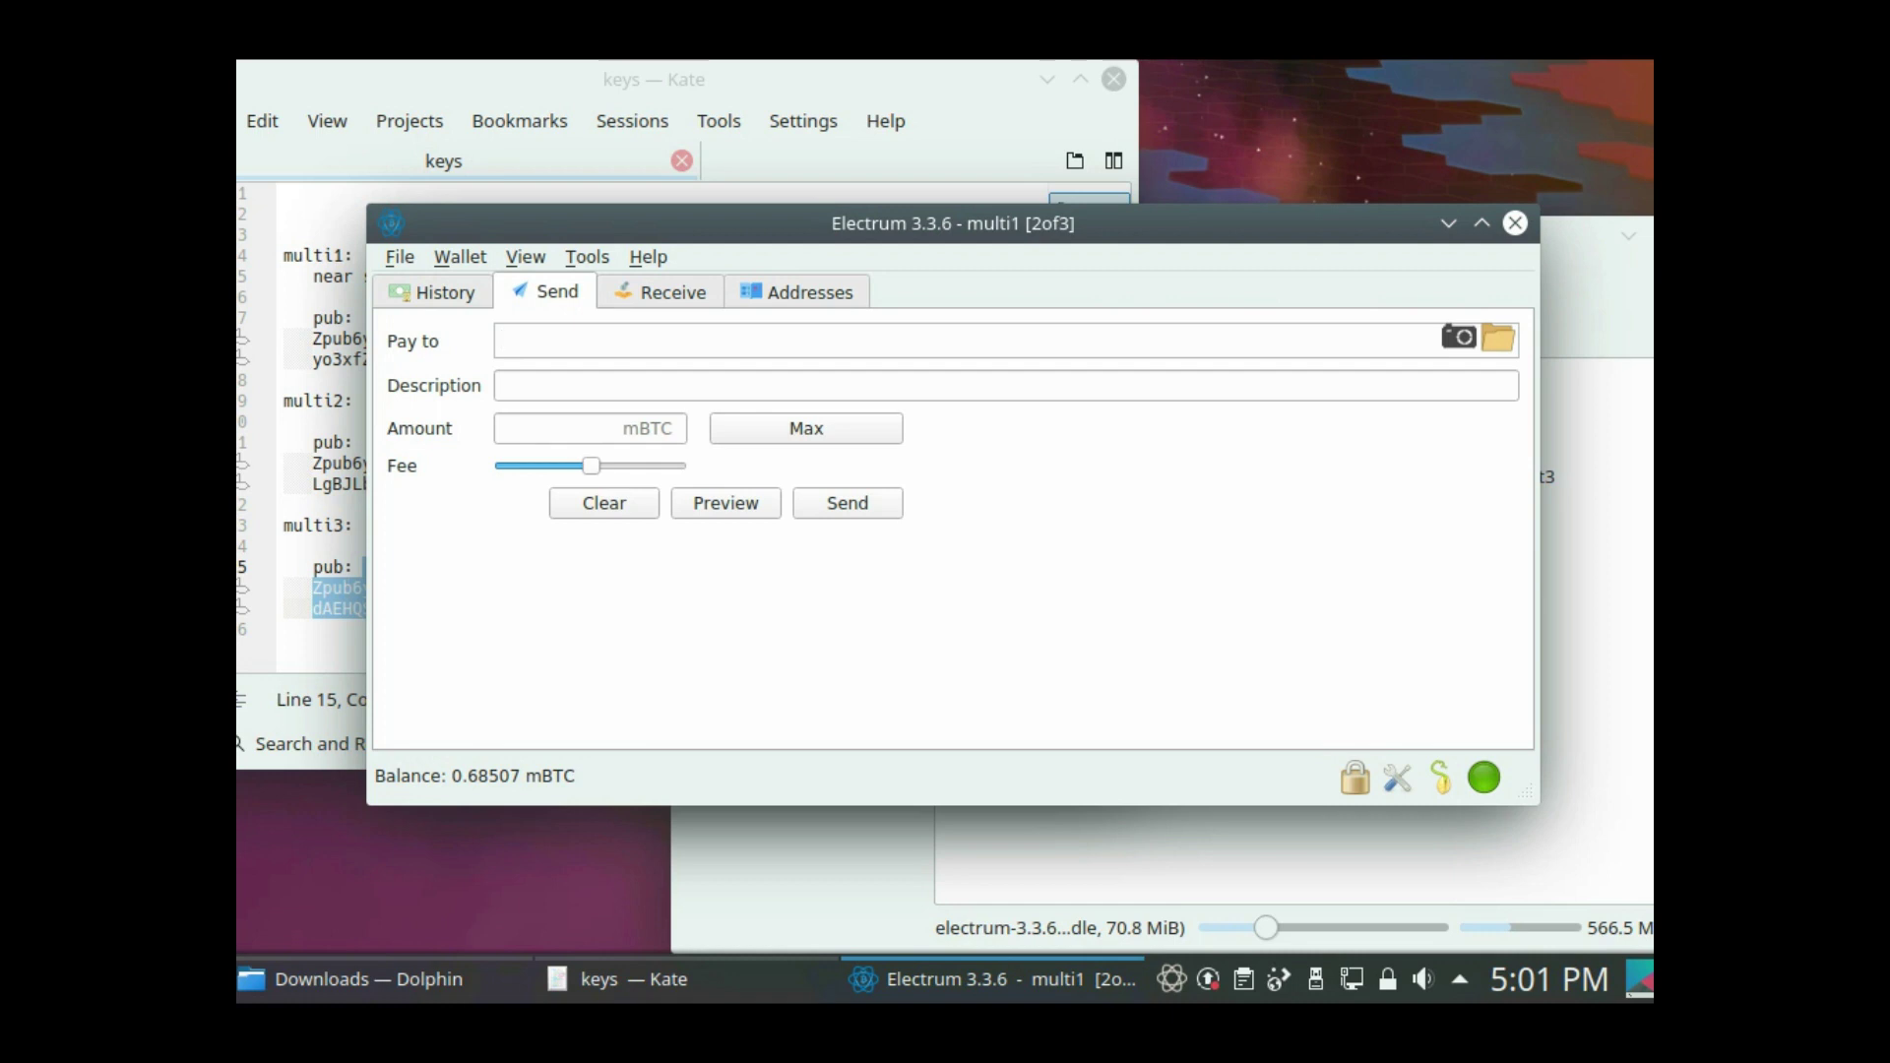
mouse_move(374, 978)
key("alt+4")
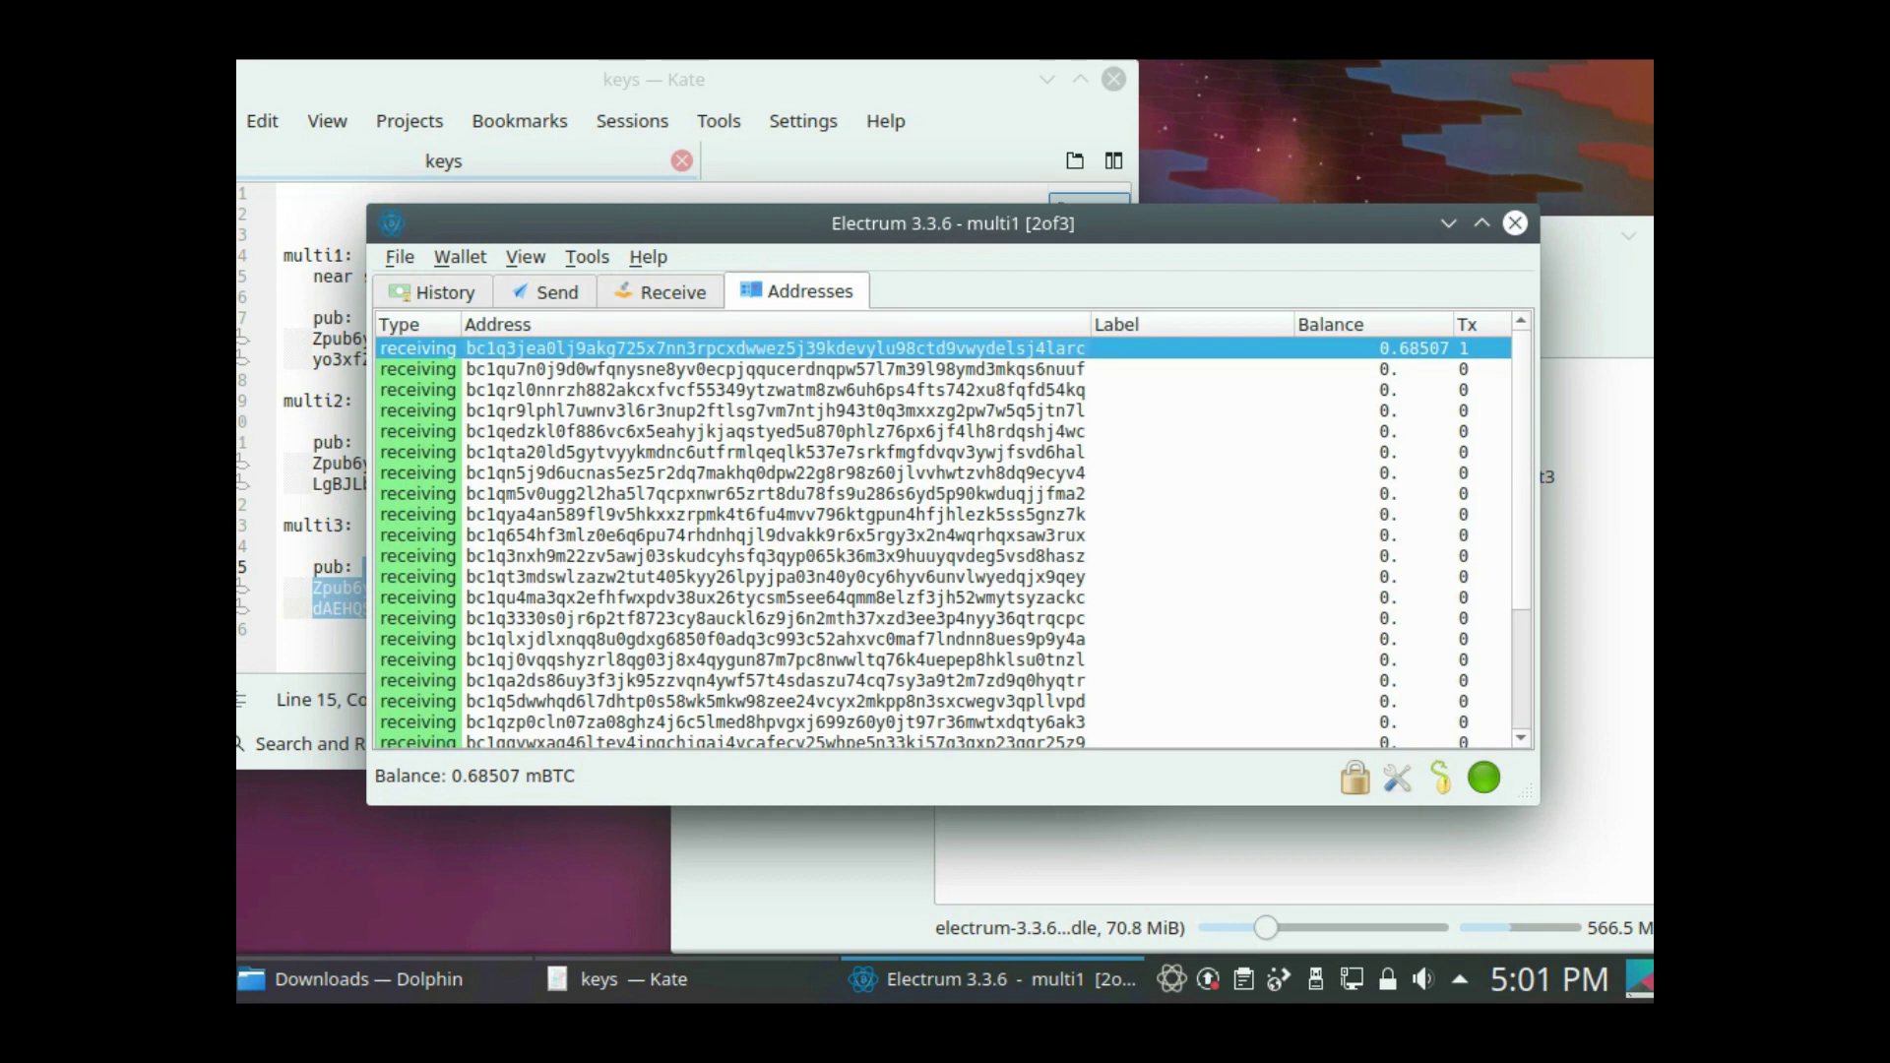
key("alt+3")
key("alt+4")
left_click(775, 452)
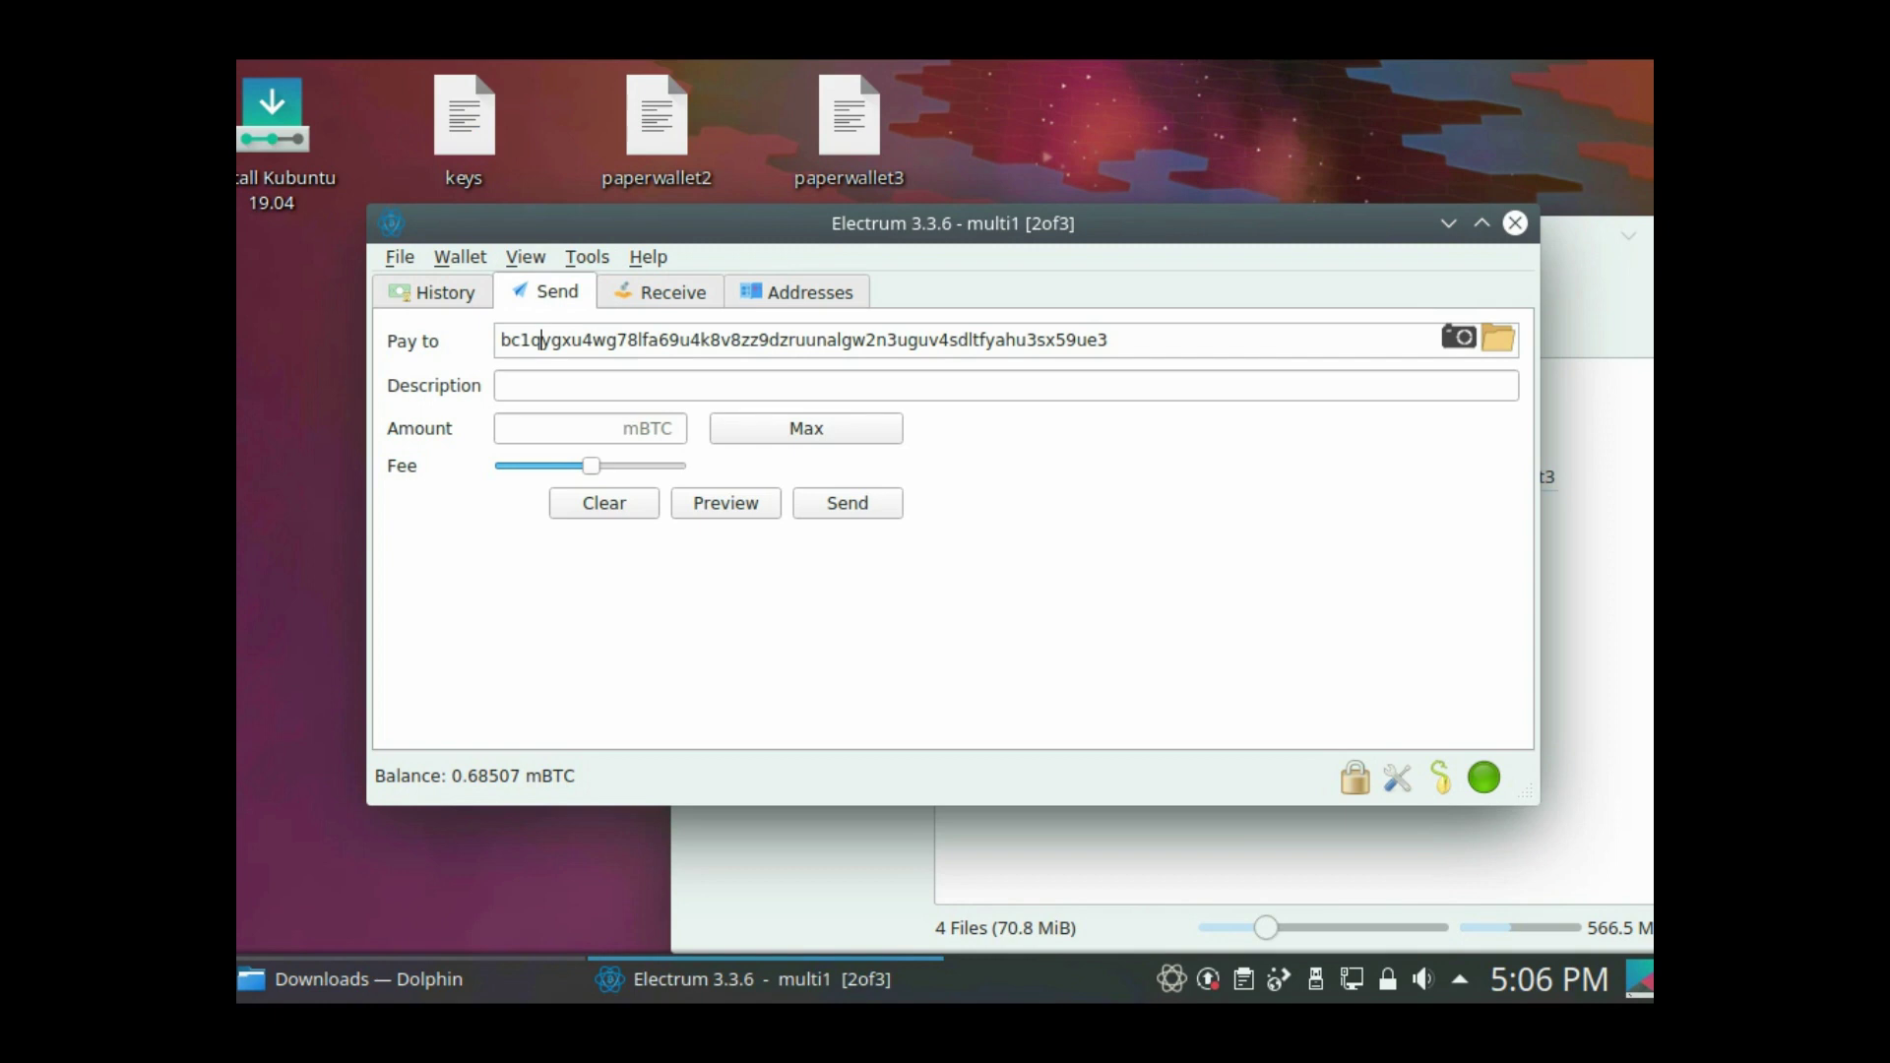
left_click(499, 385)
- Describe the payment as 'back', send Max, and drop the fee slider to lowest
type("back")
left_click(806, 428)
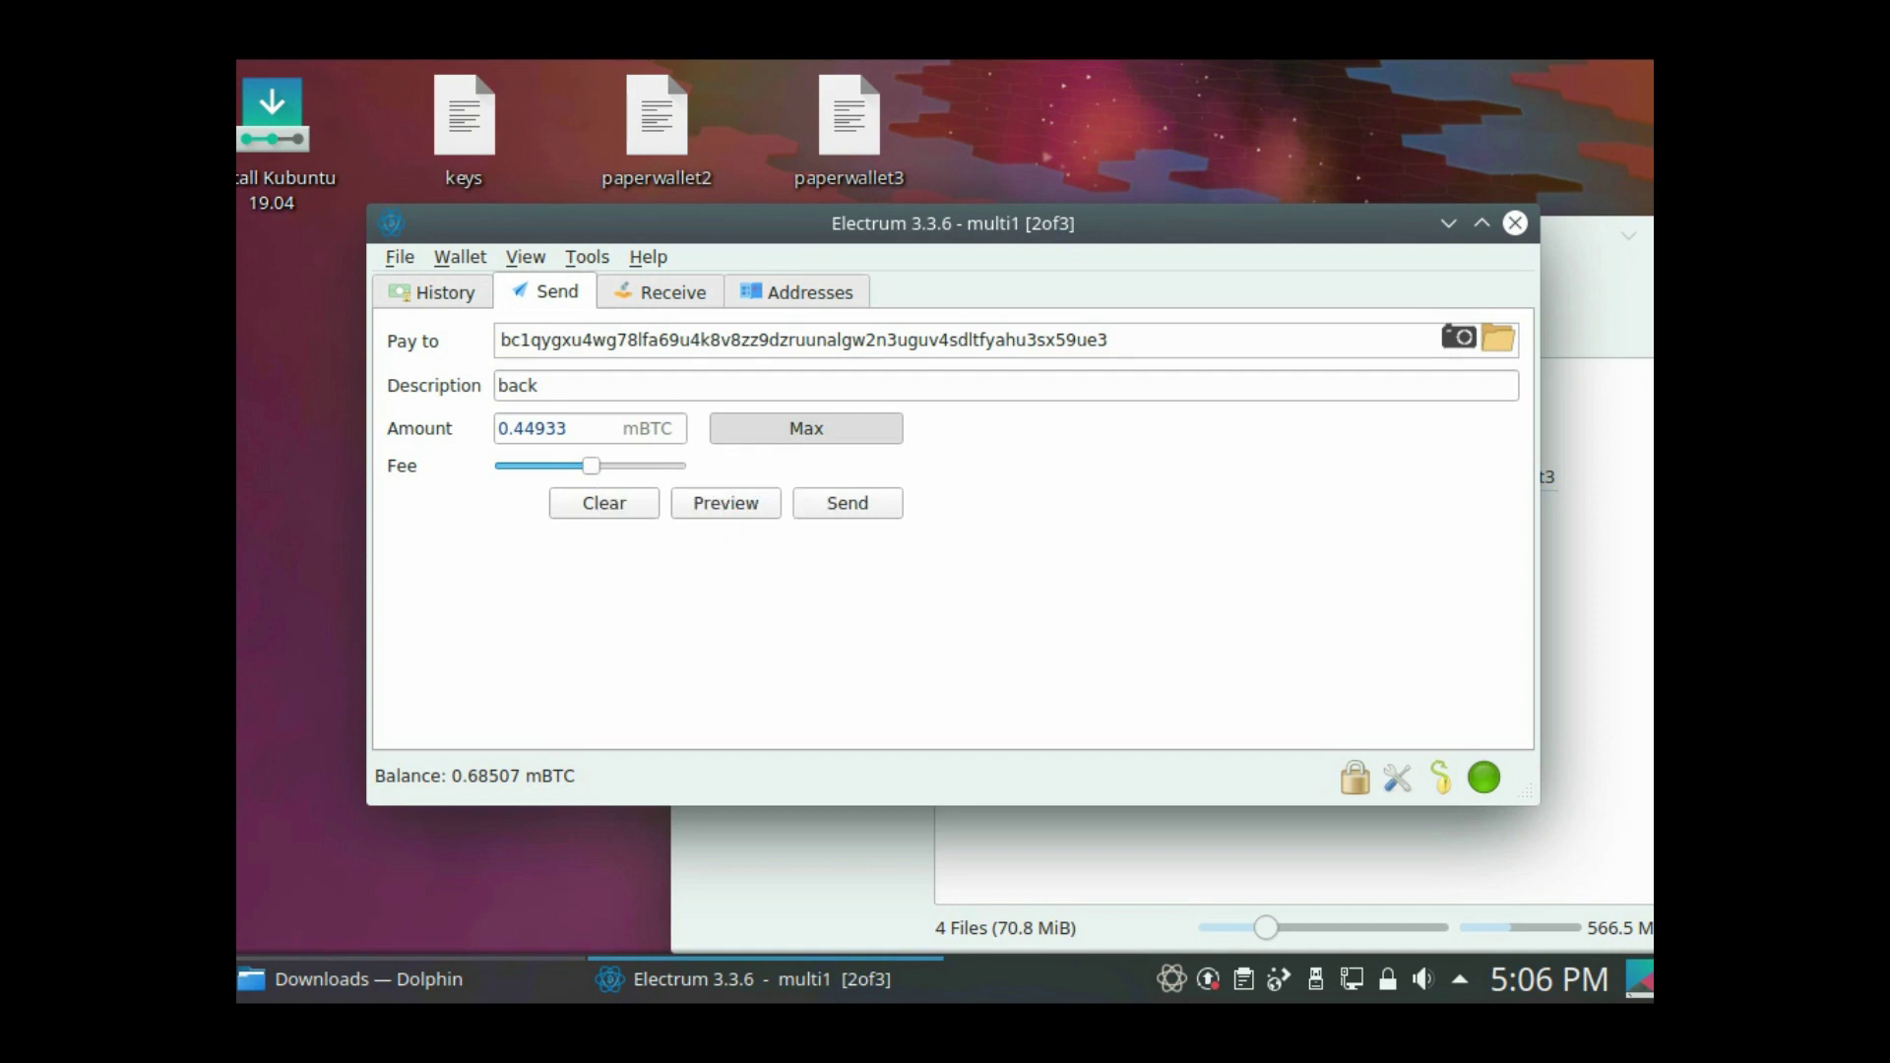
left_click_drag(591, 466, 503, 466)
- Browse the Tools and View menus to reach Preferences
key("alt+t")
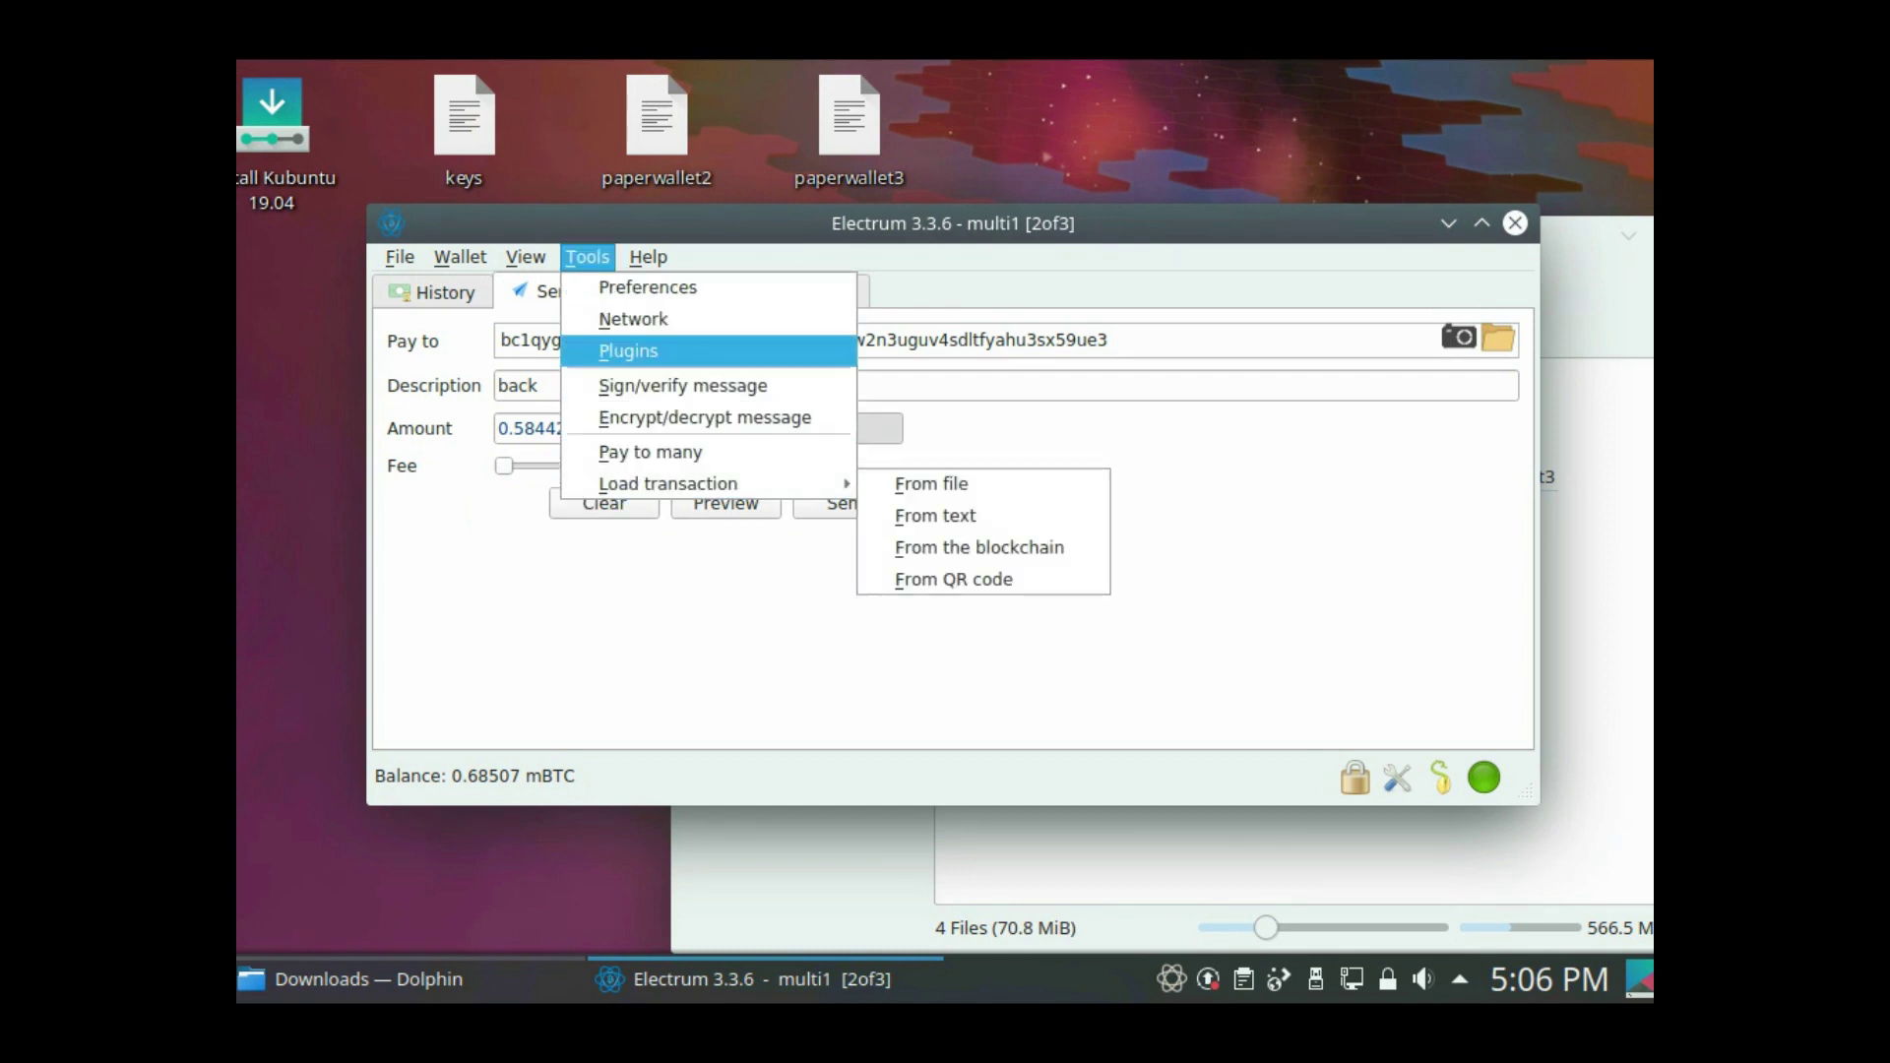
key("Escape")
key("alt+v")
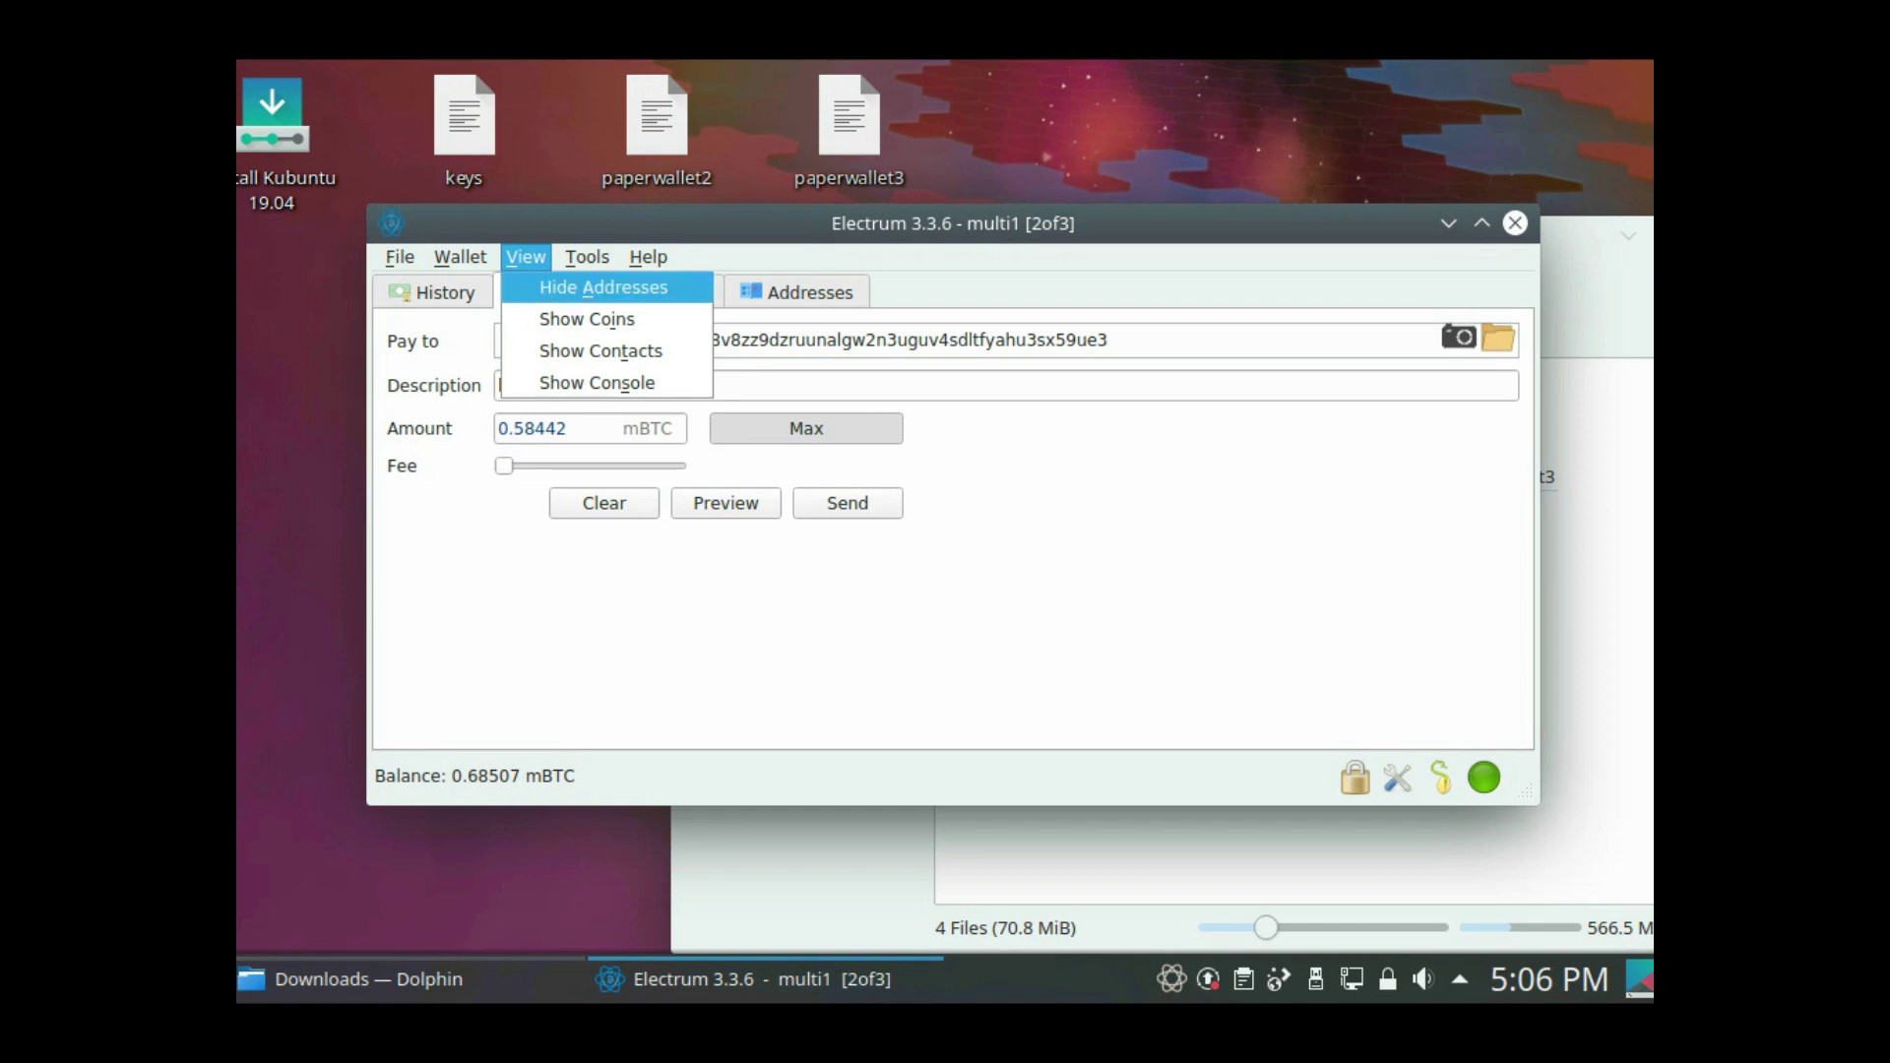
key("Escape")
key("alt+t")
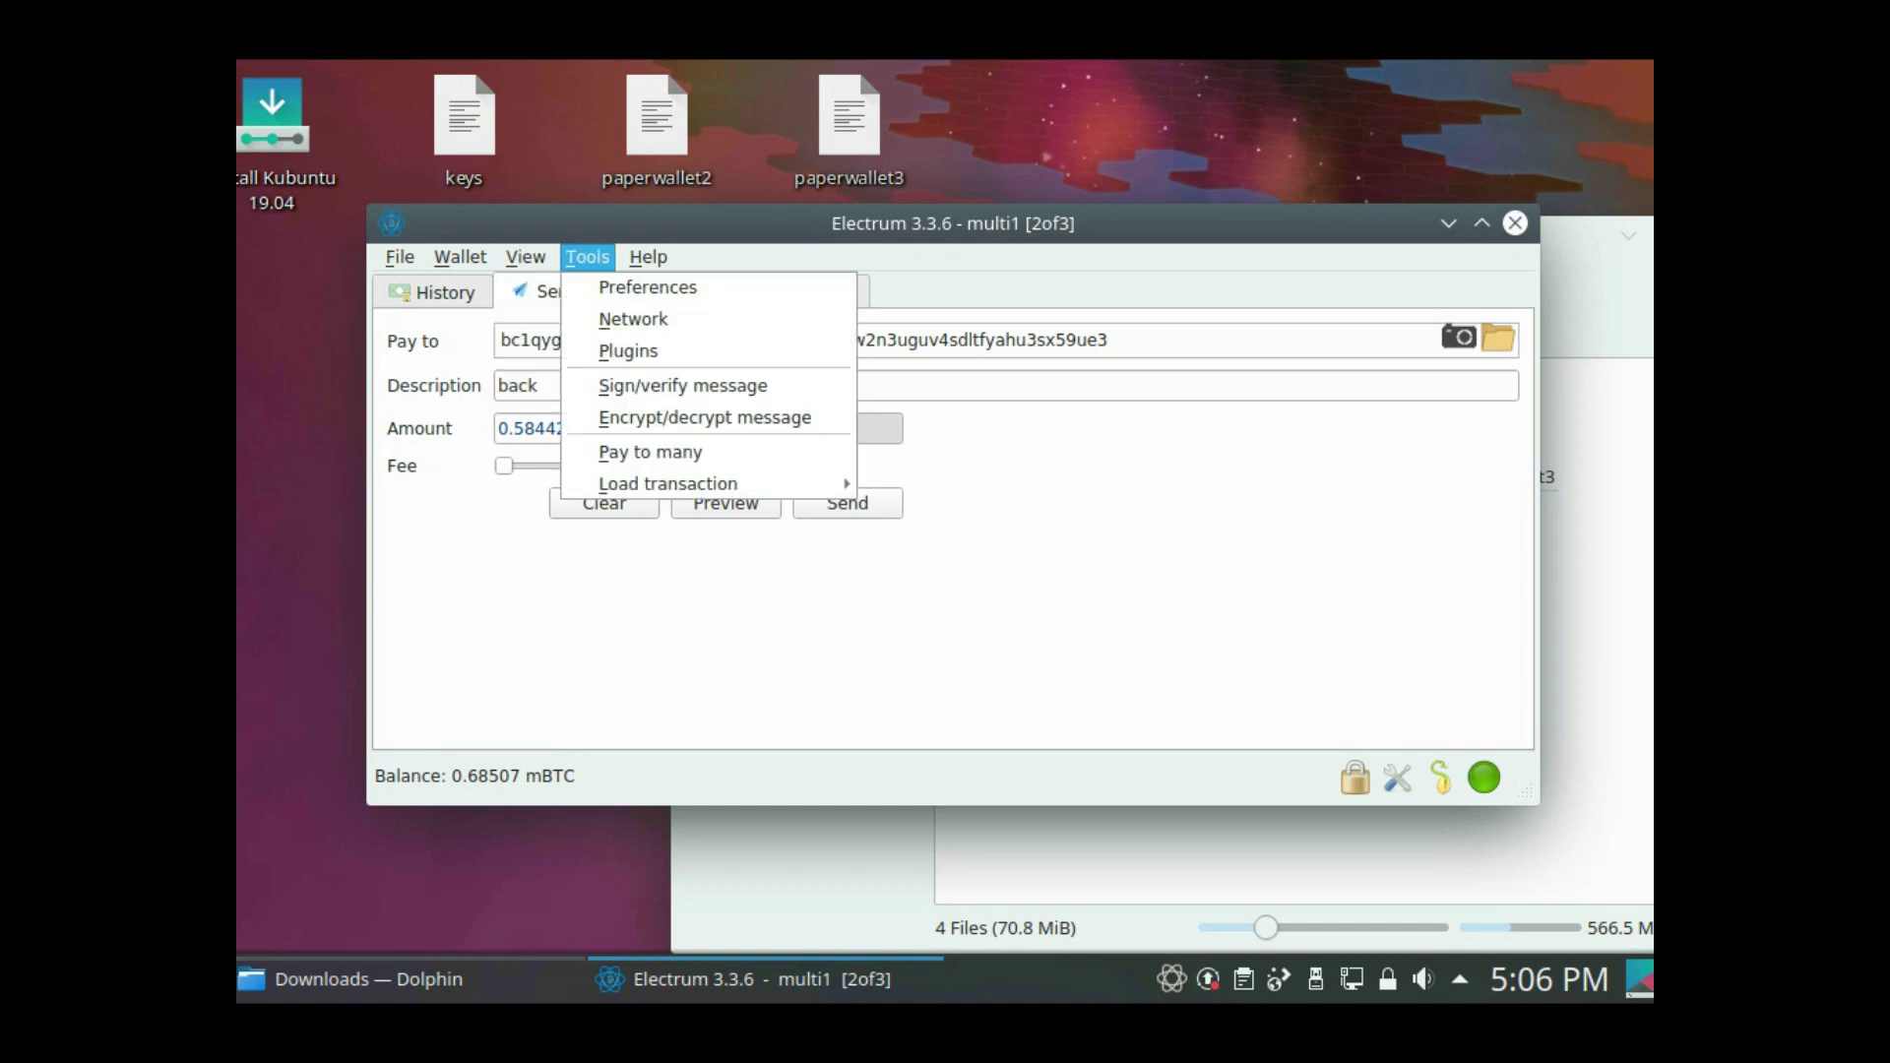
key("Left")
key("Down")
key("Down")
key("Down")
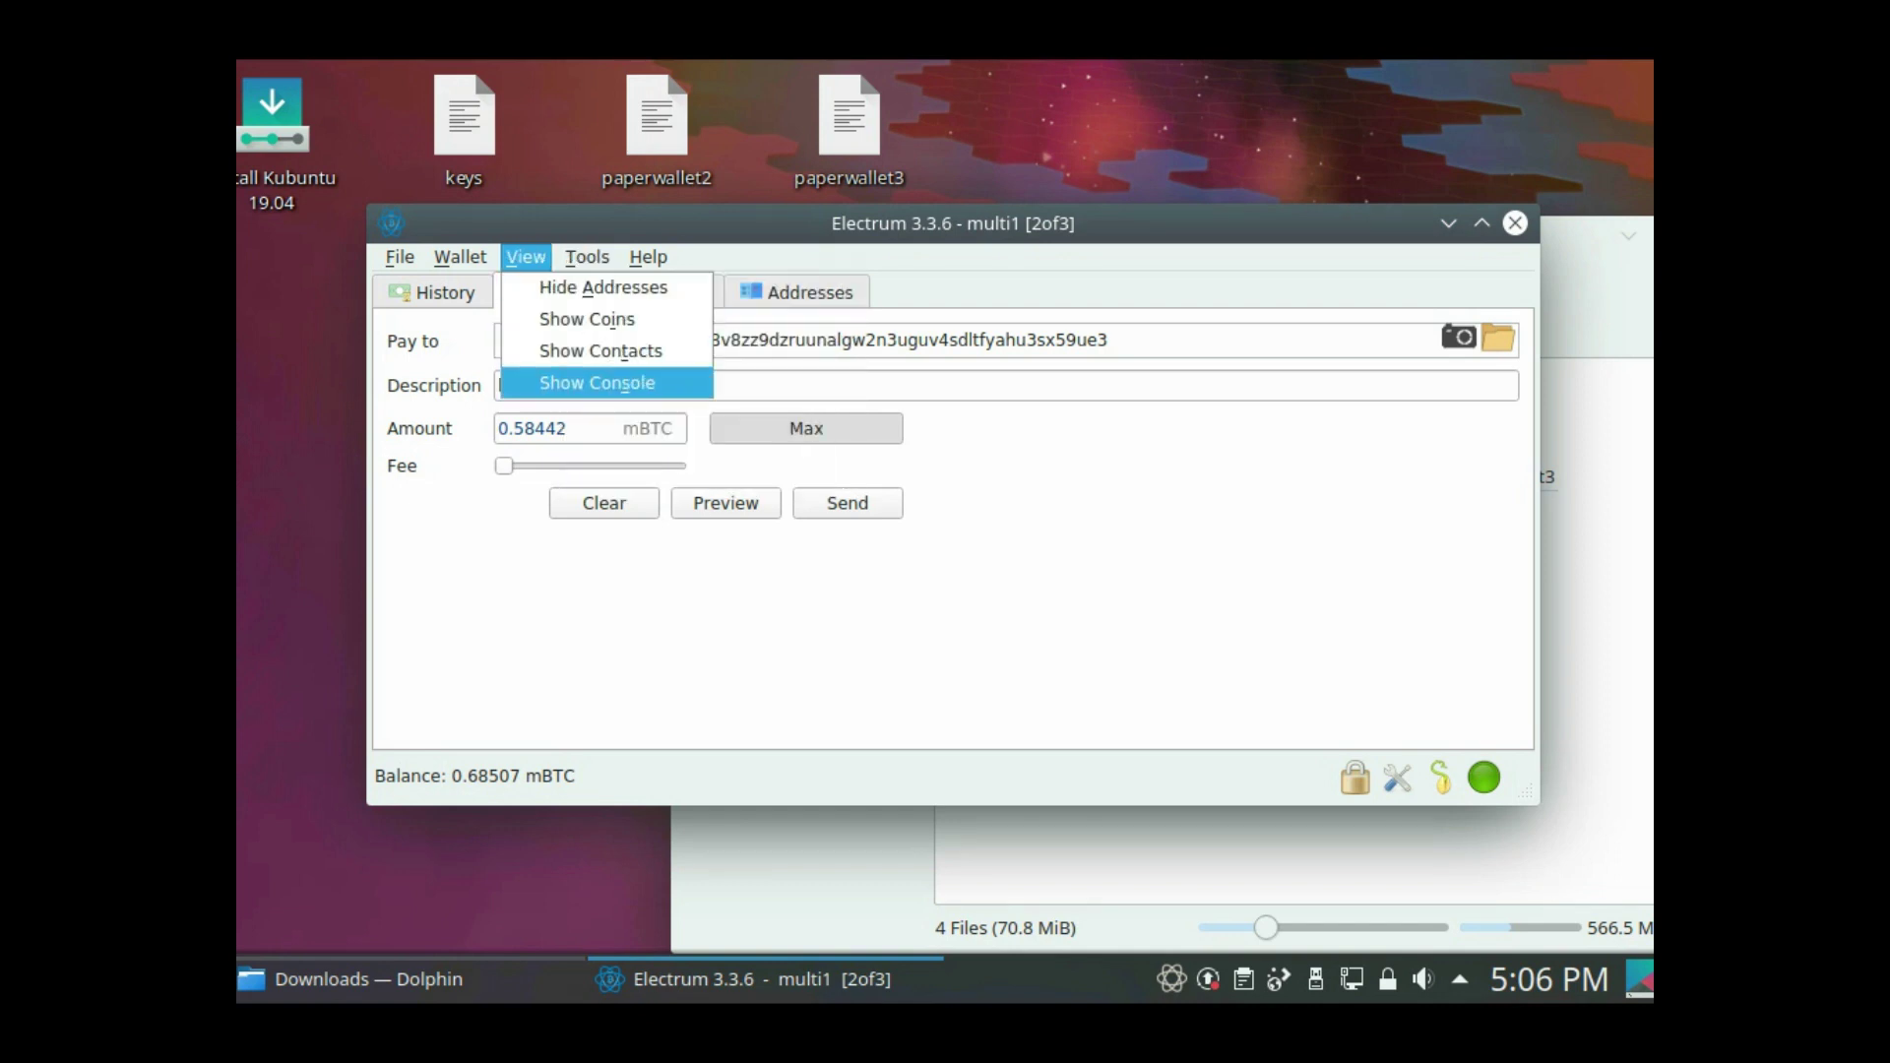
key("Right")
key("Down")
- Turn on Edit fees manually in Preferences > Fees
key("Return")
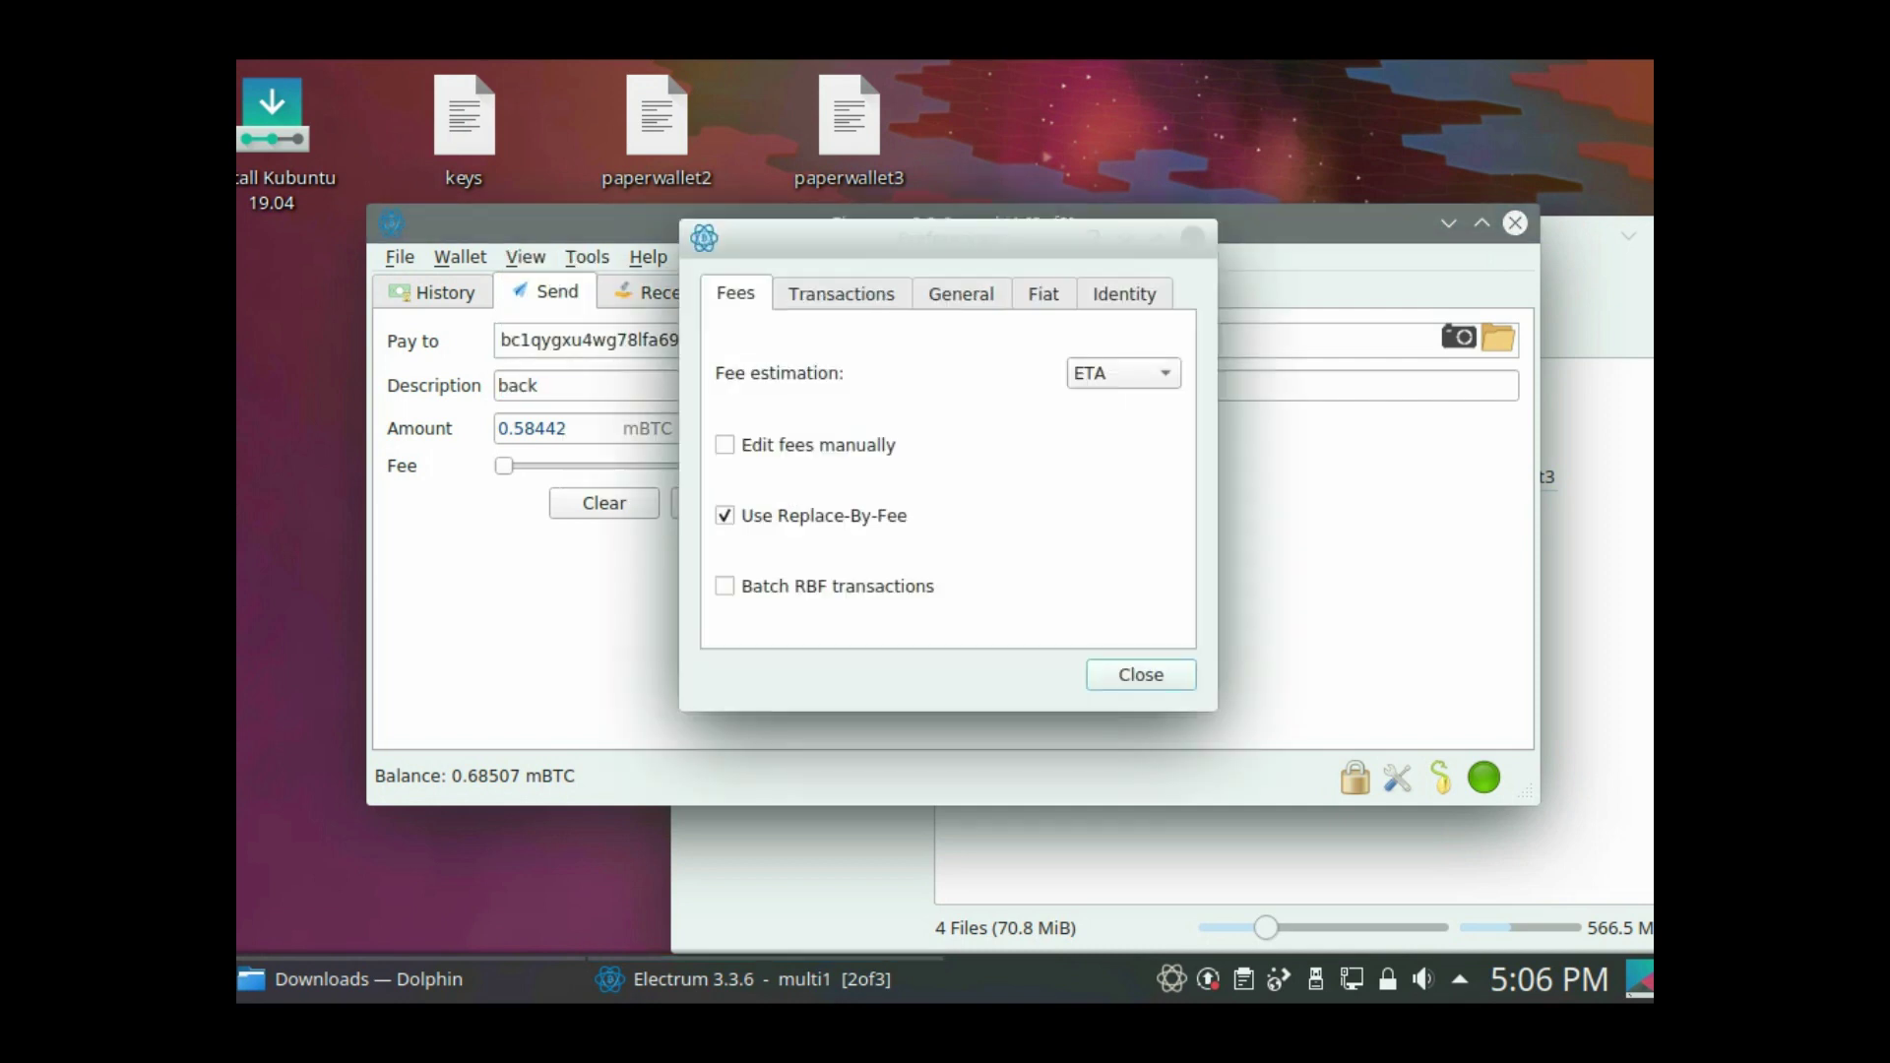
key("Tab")
key("space")
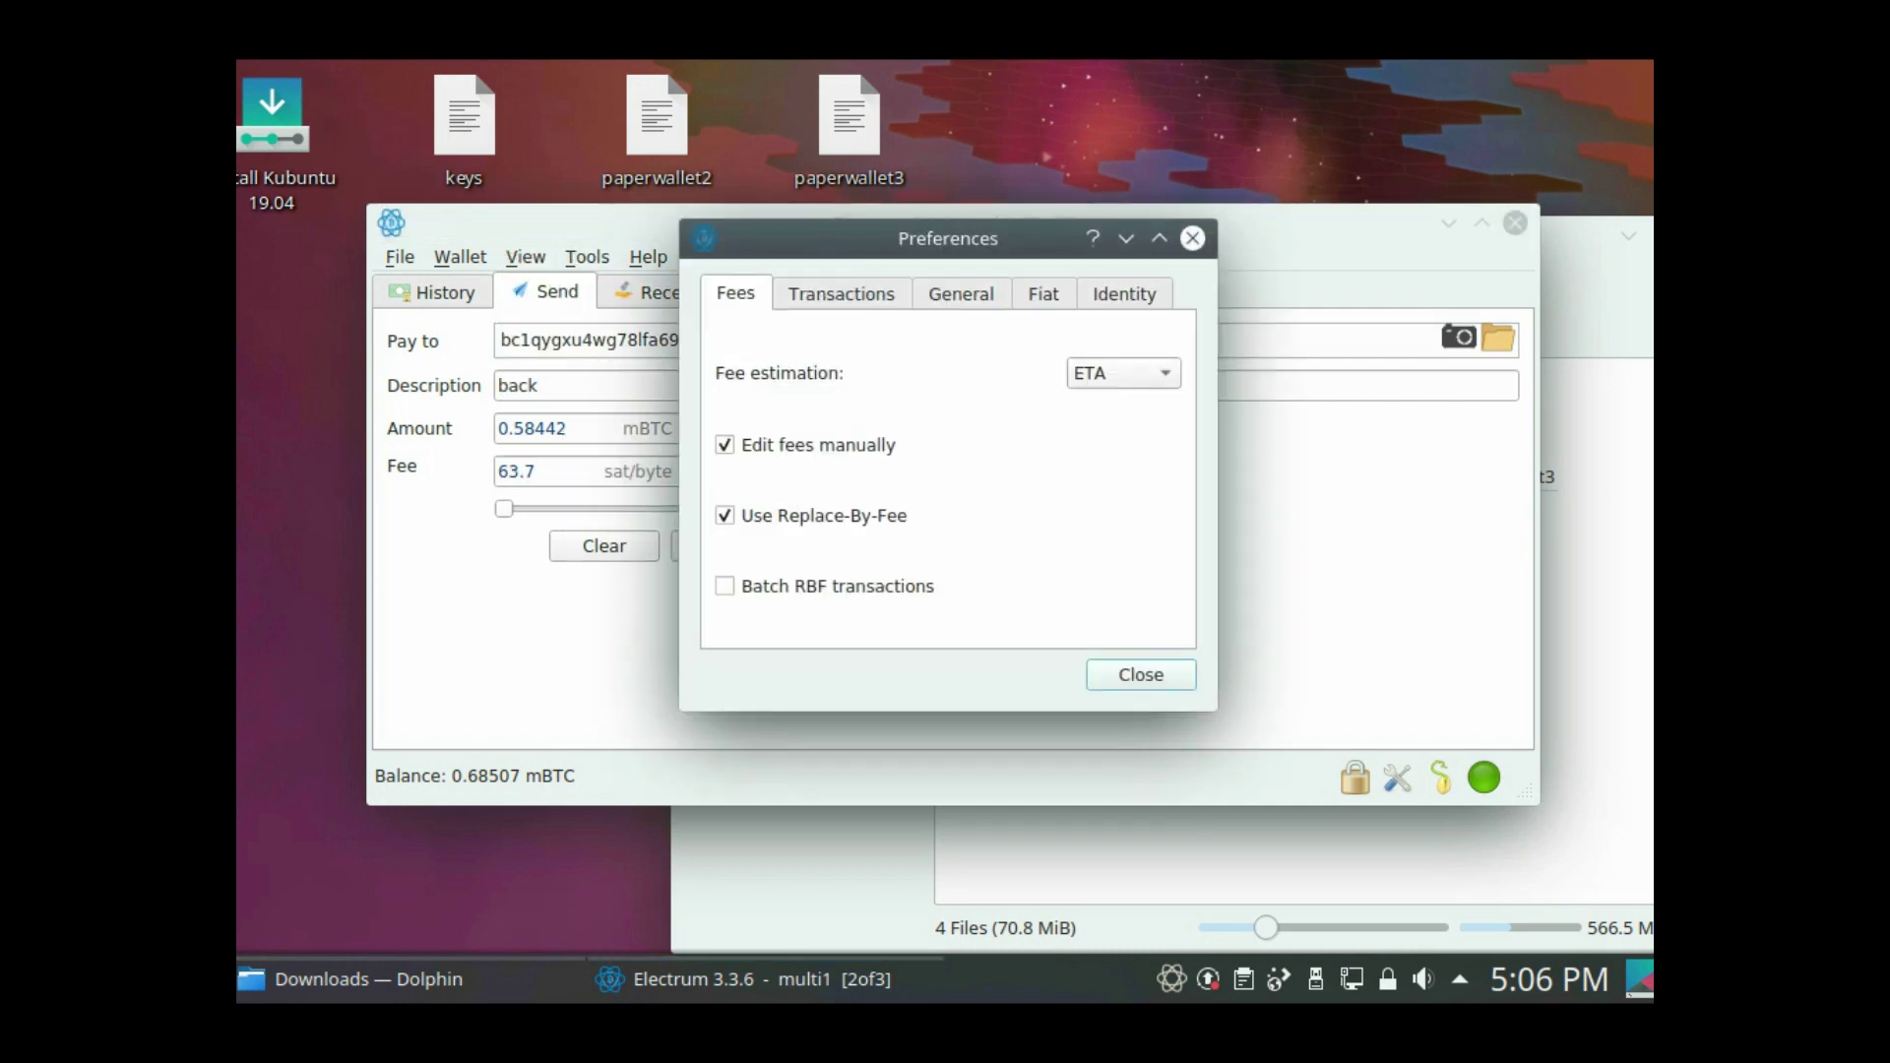
key("Return")
- Set the fee rate to 1 sat/byte, a 0.00158 mBTC fee
key("Tab")
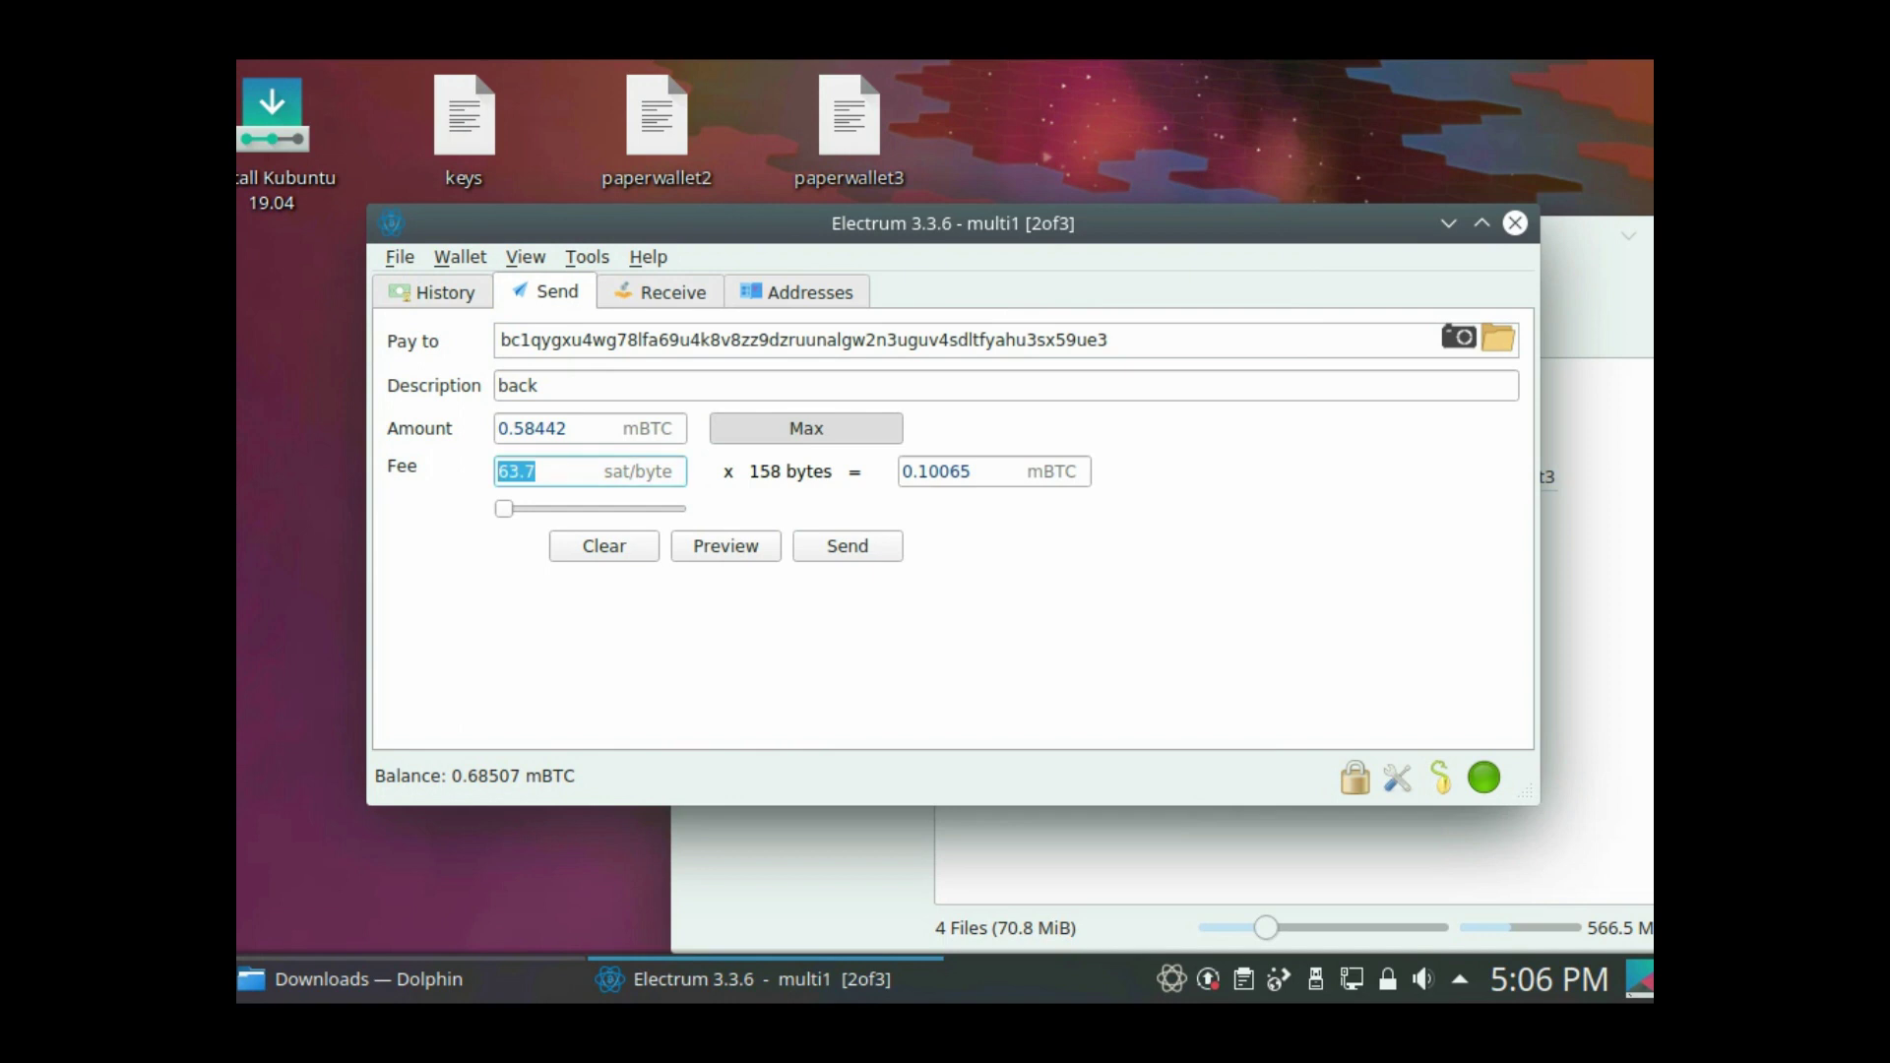
type("1")
key("Tab")
key("Tab")
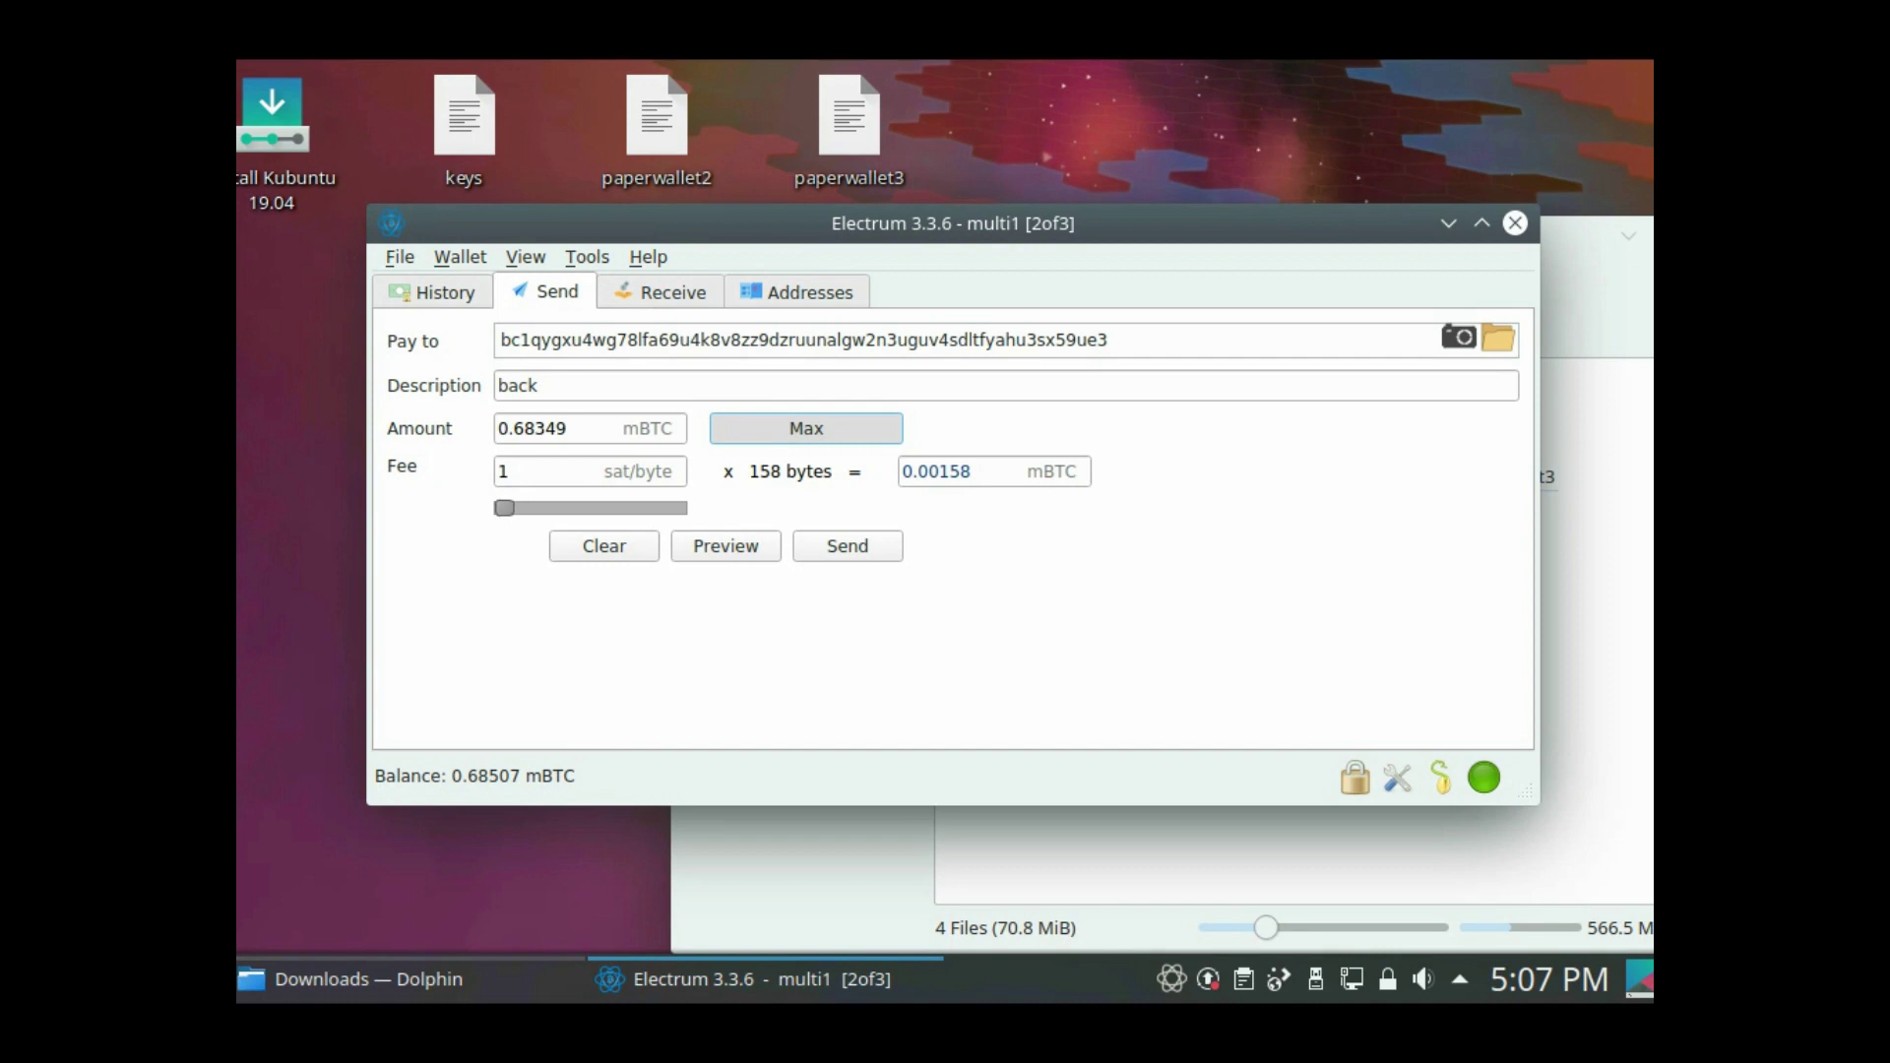
- Sign the multi1 payment by entering the wallet password
left_click(847, 545)
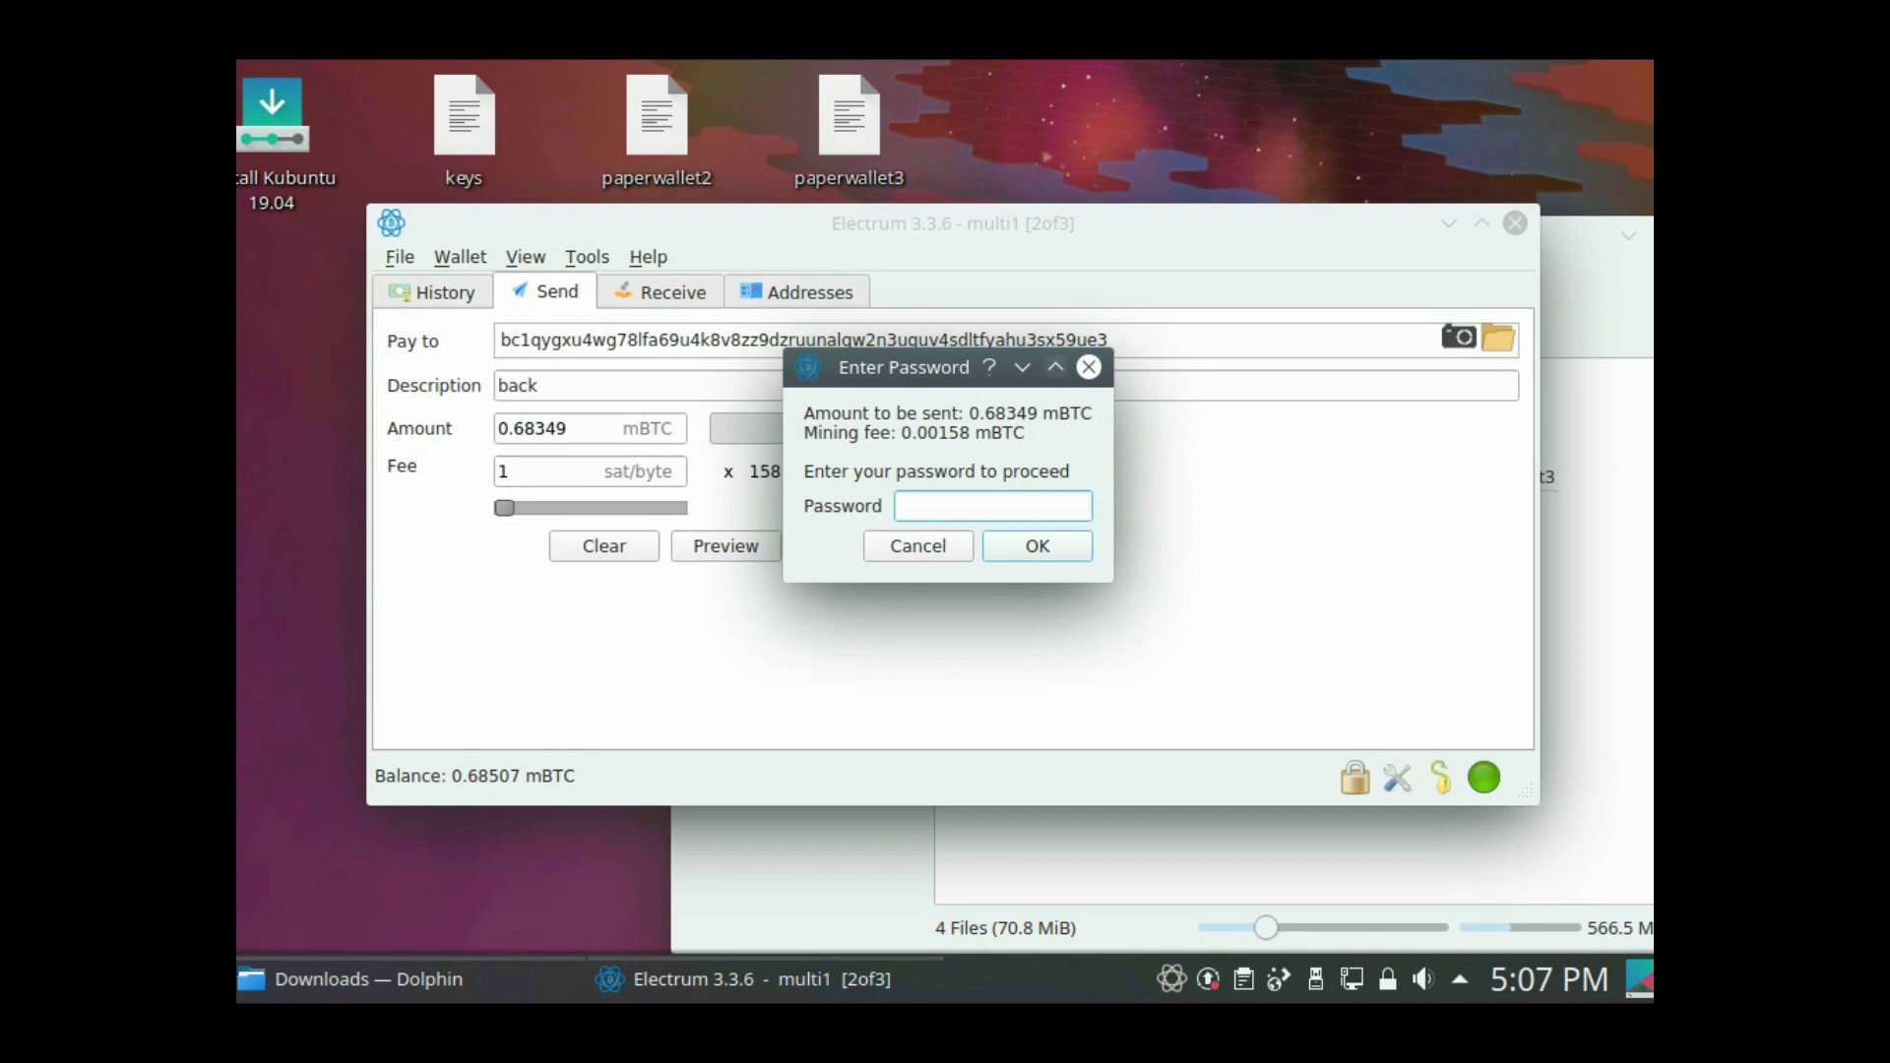
type("*****")
key("Return")
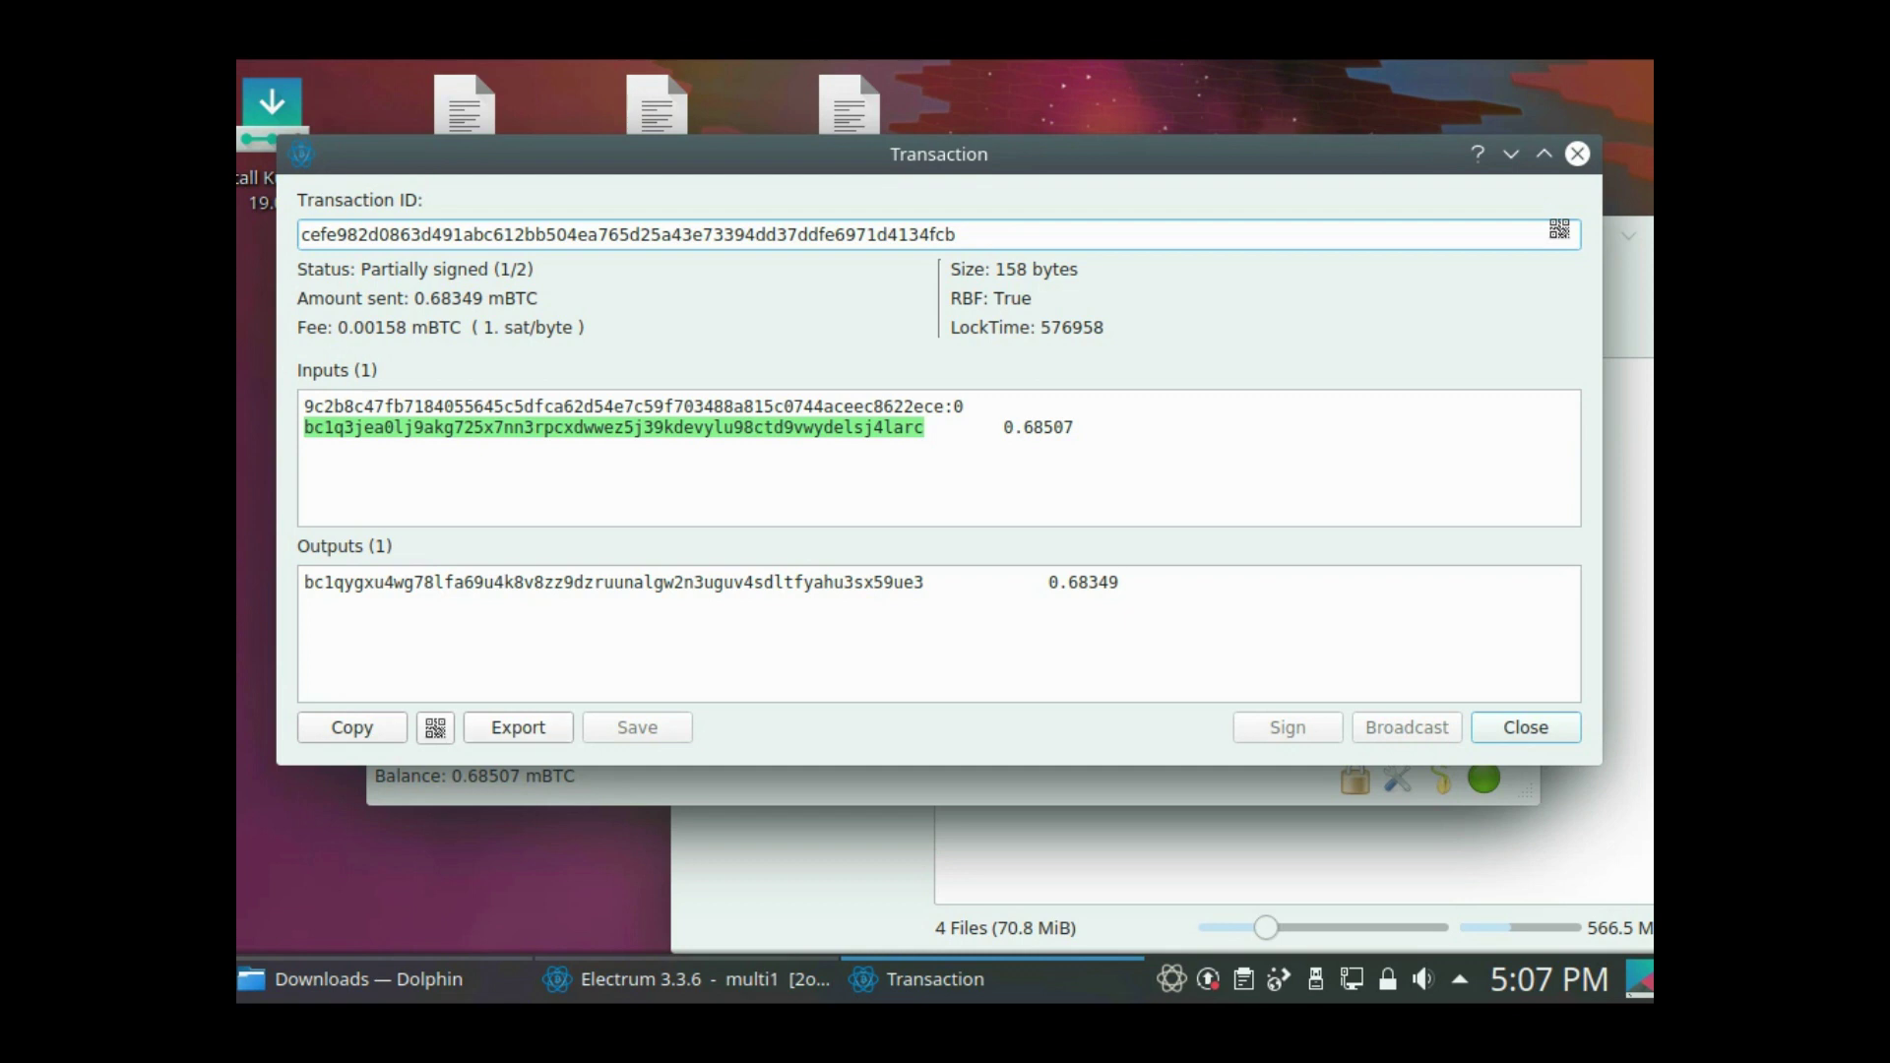
- Export the partially signed transaction as unsigned.txn and close the multi1 wallet
left_click(518, 729)
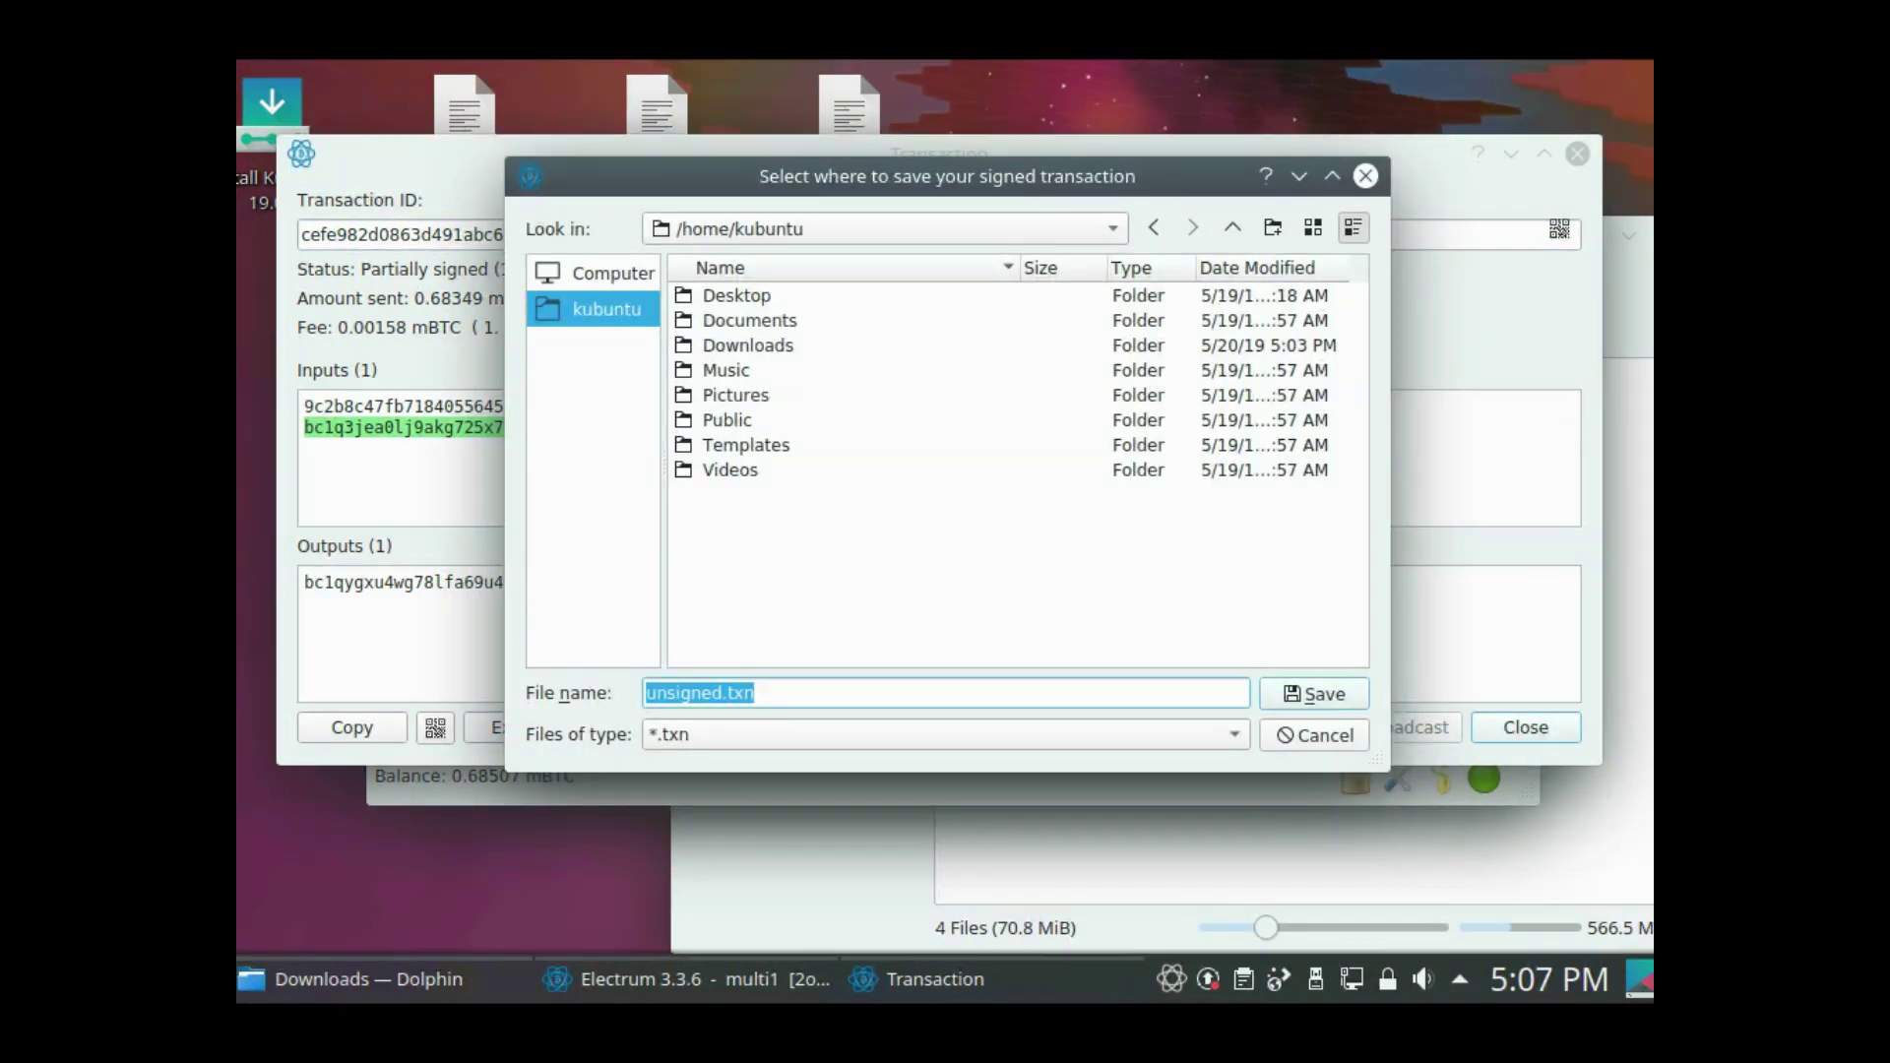
key("Return")
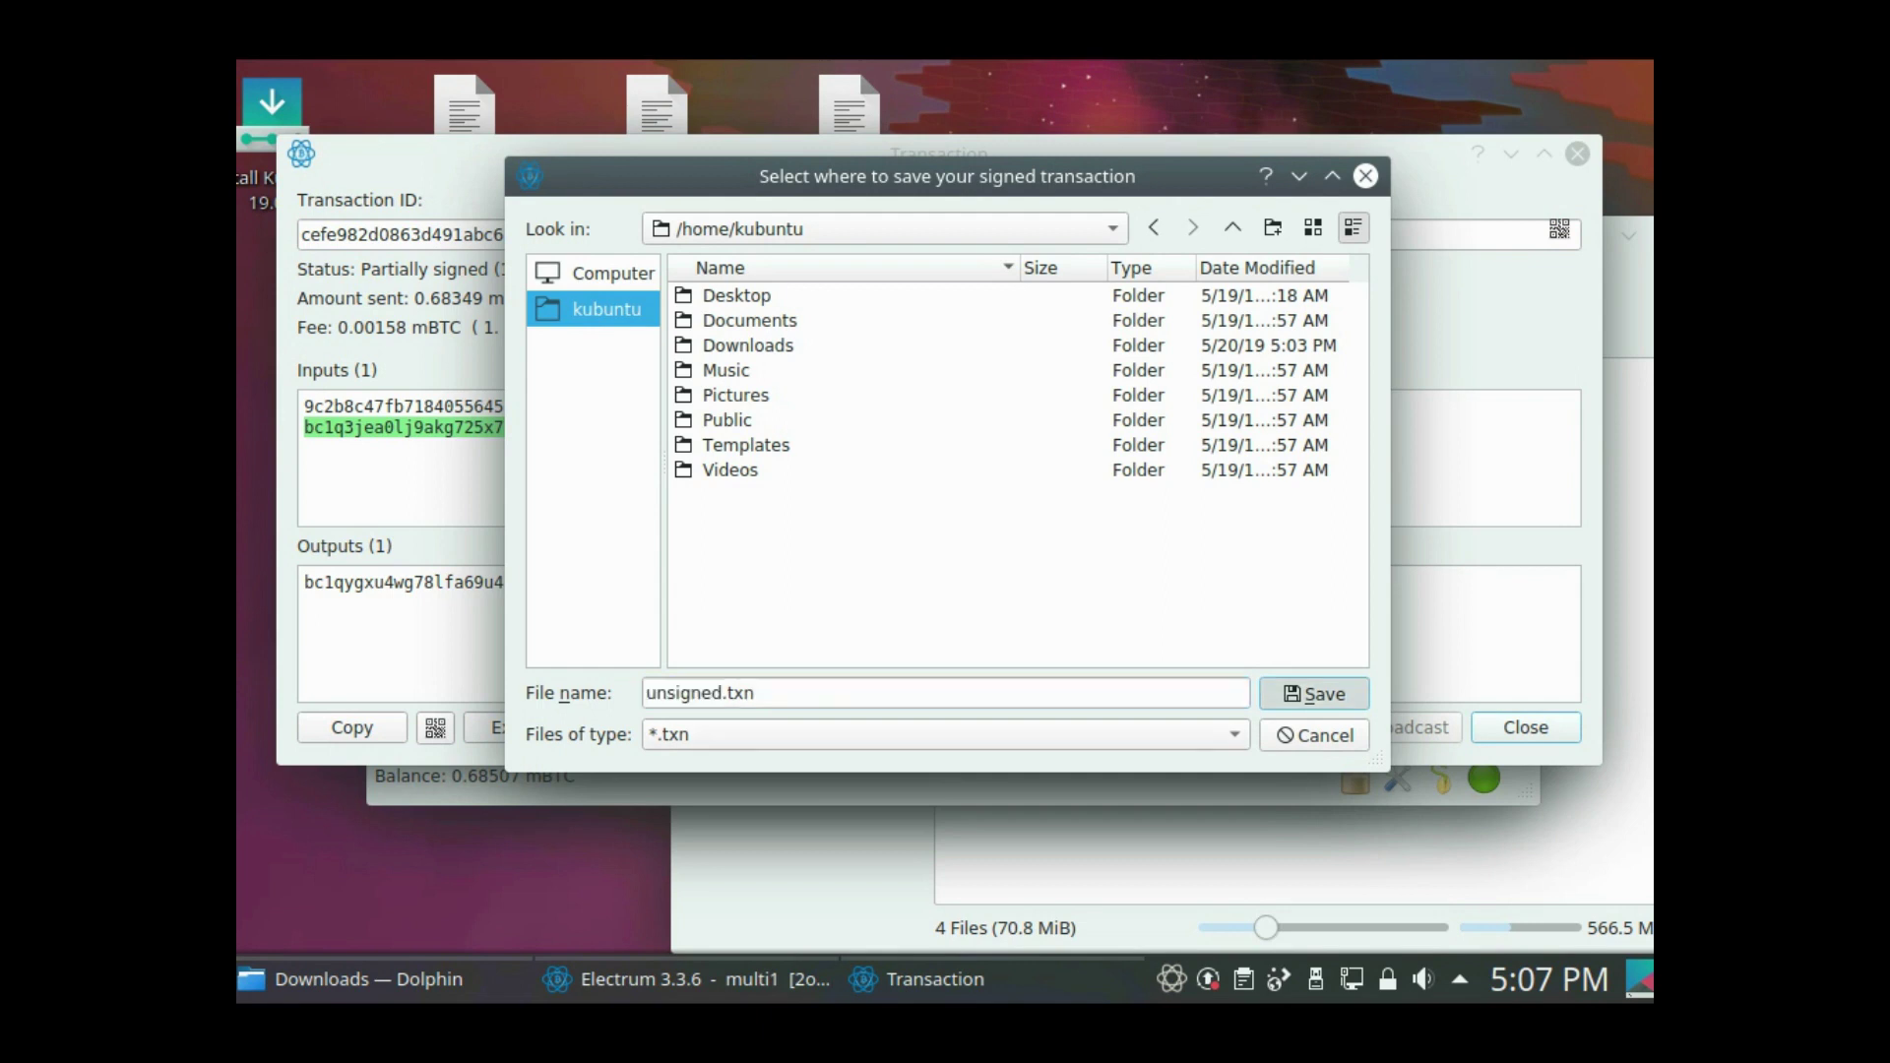
key("Return")
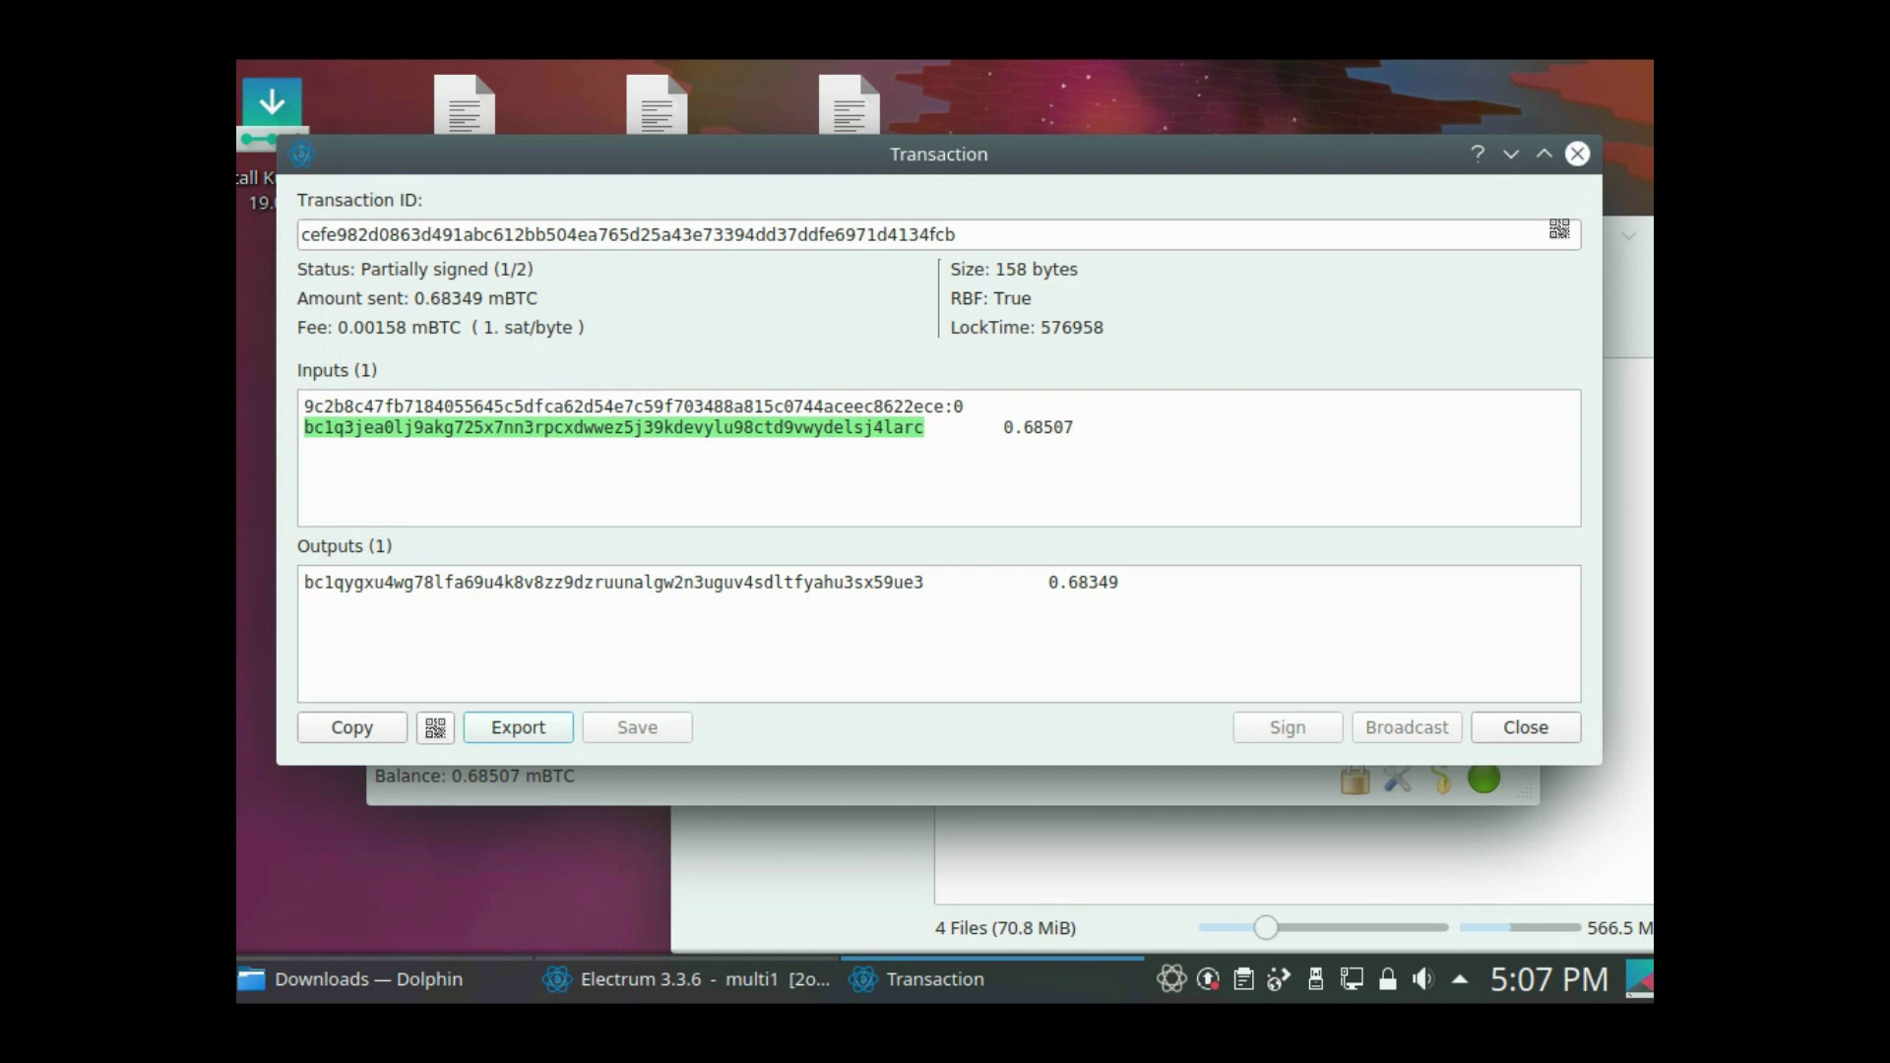
key("Escape")
key("ctrl+q")
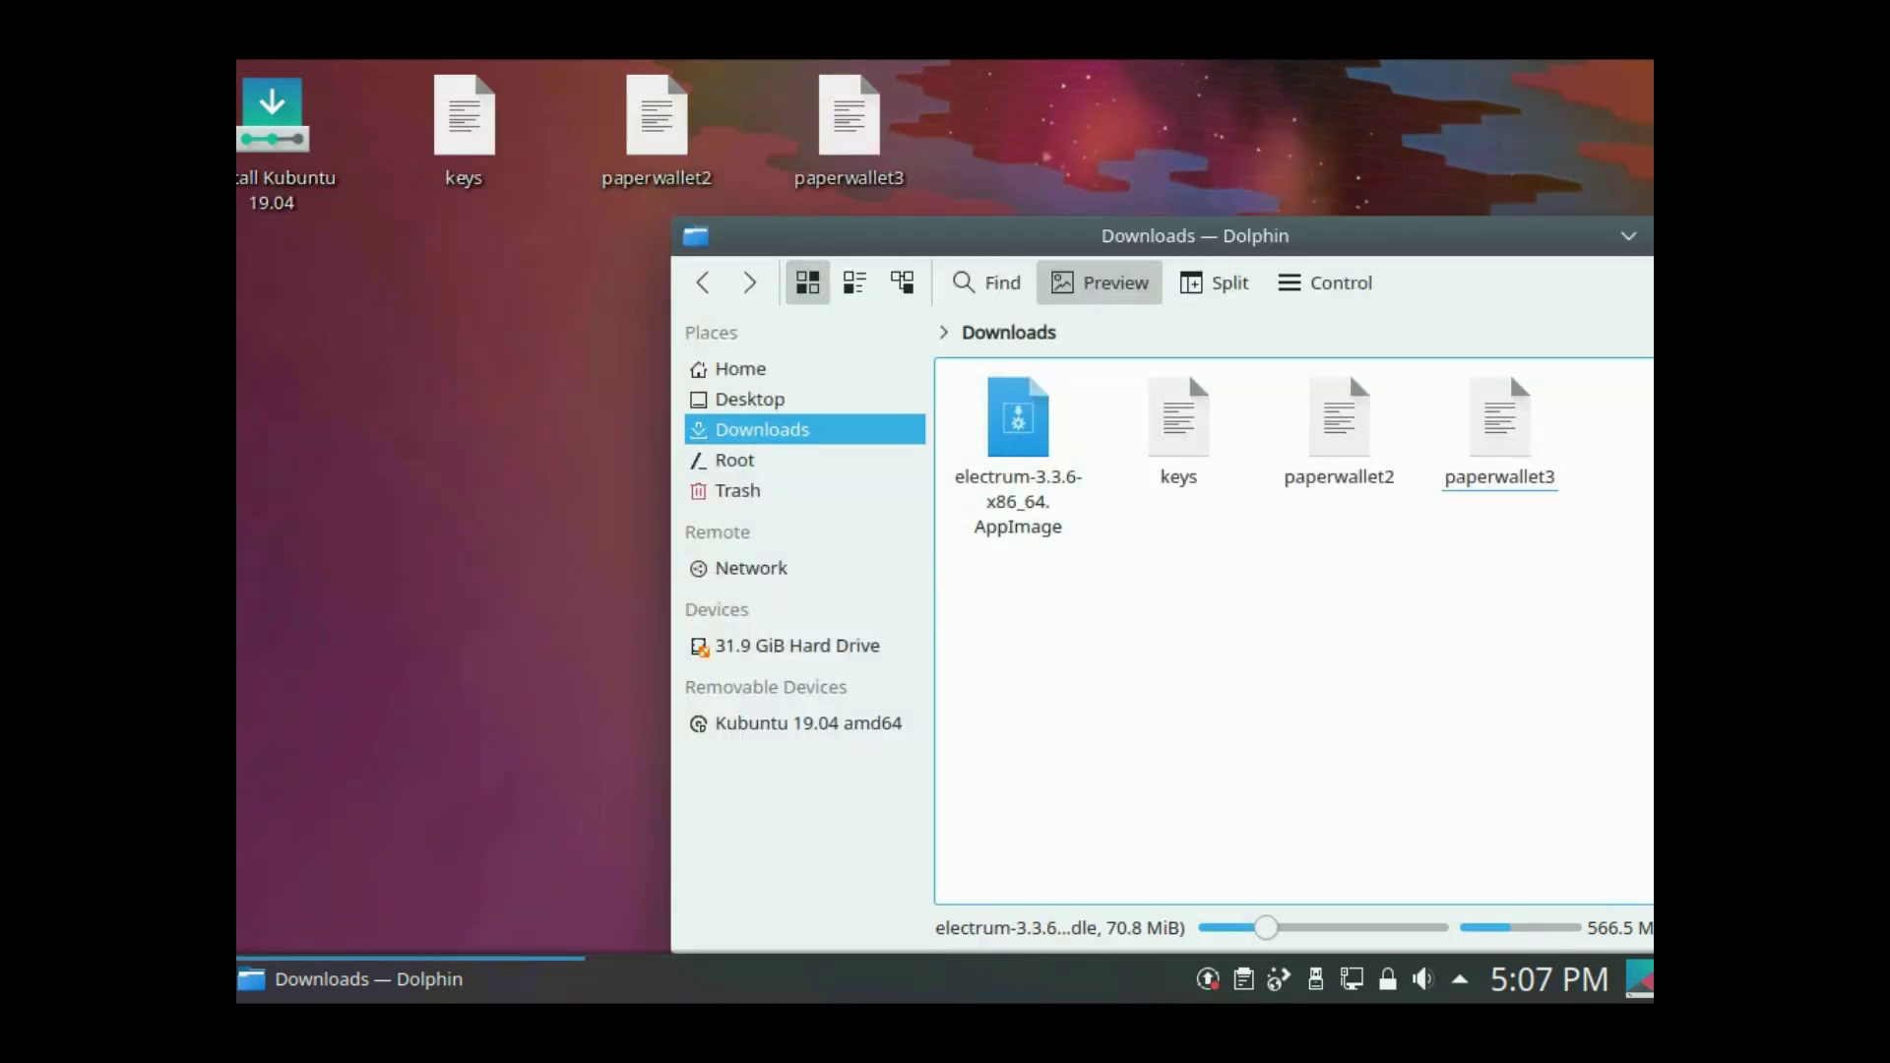
- Launch the Electrum AppImage and name the new wallet multi2
left_click(1018, 423)
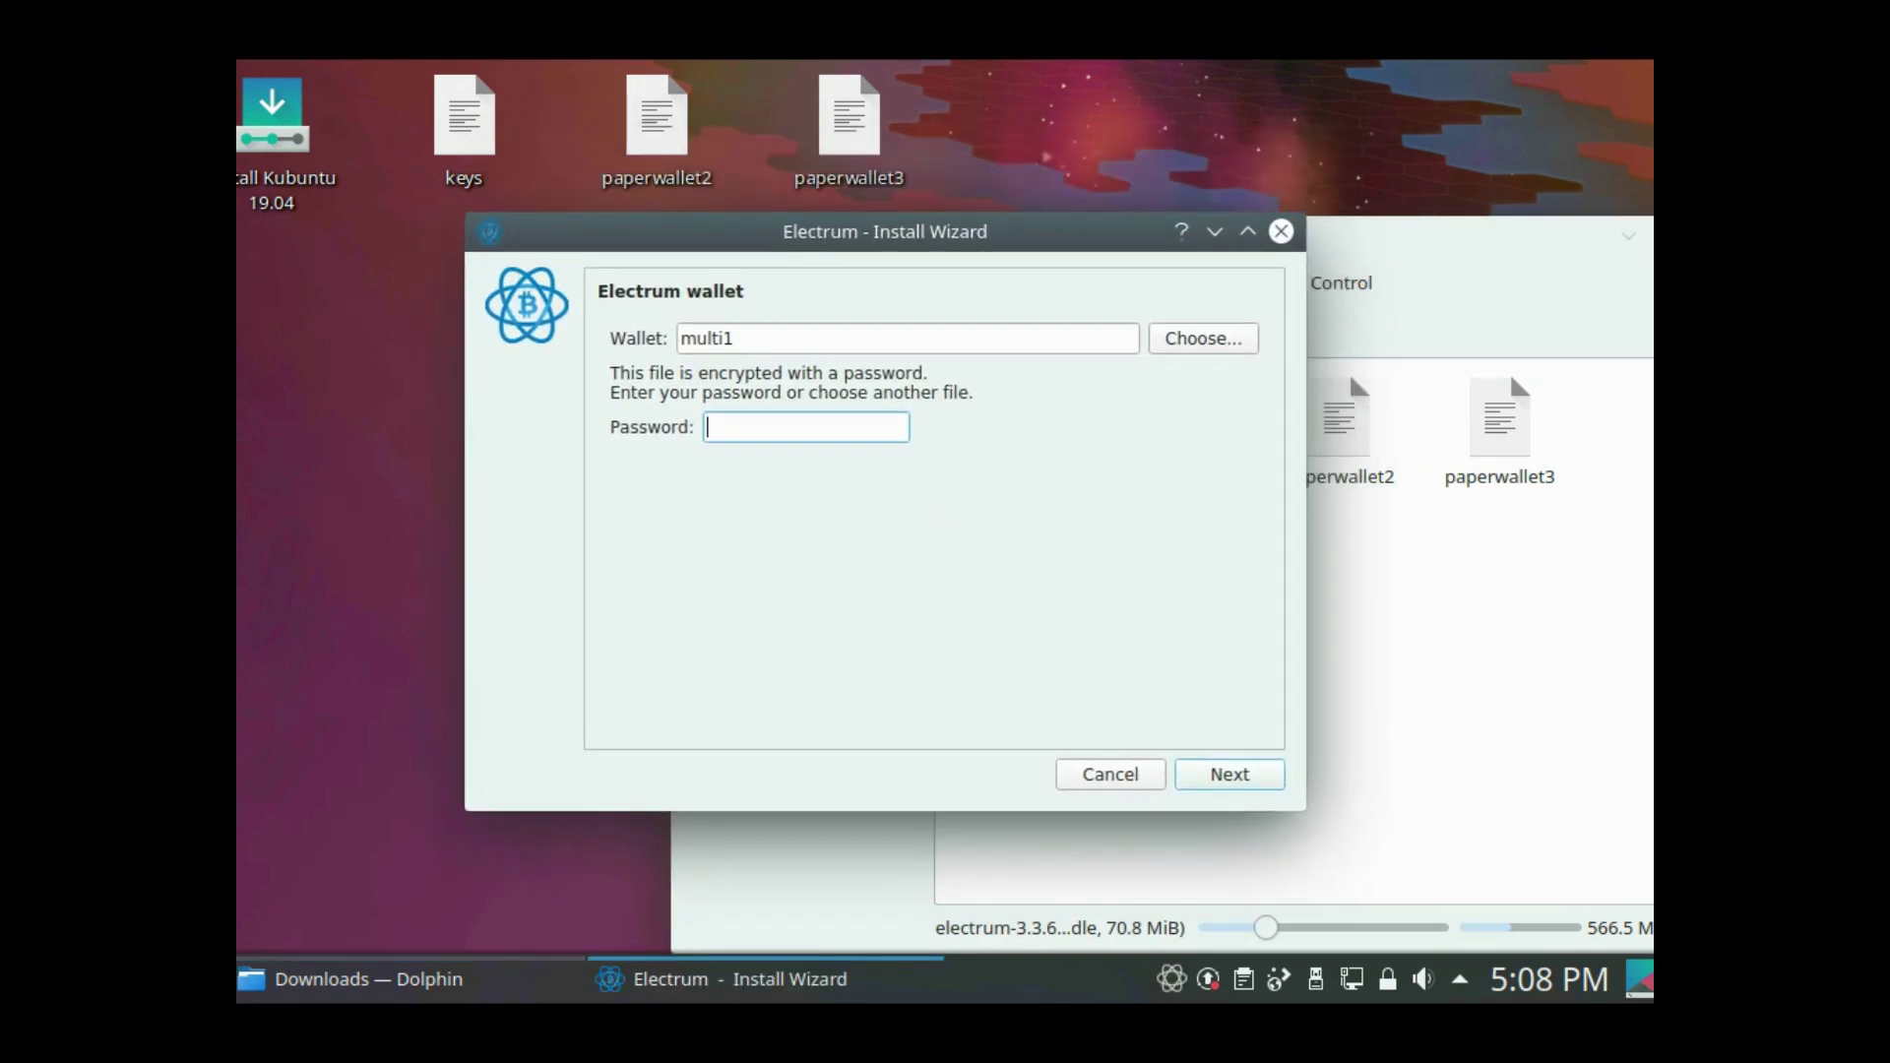
left_click(733, 338)
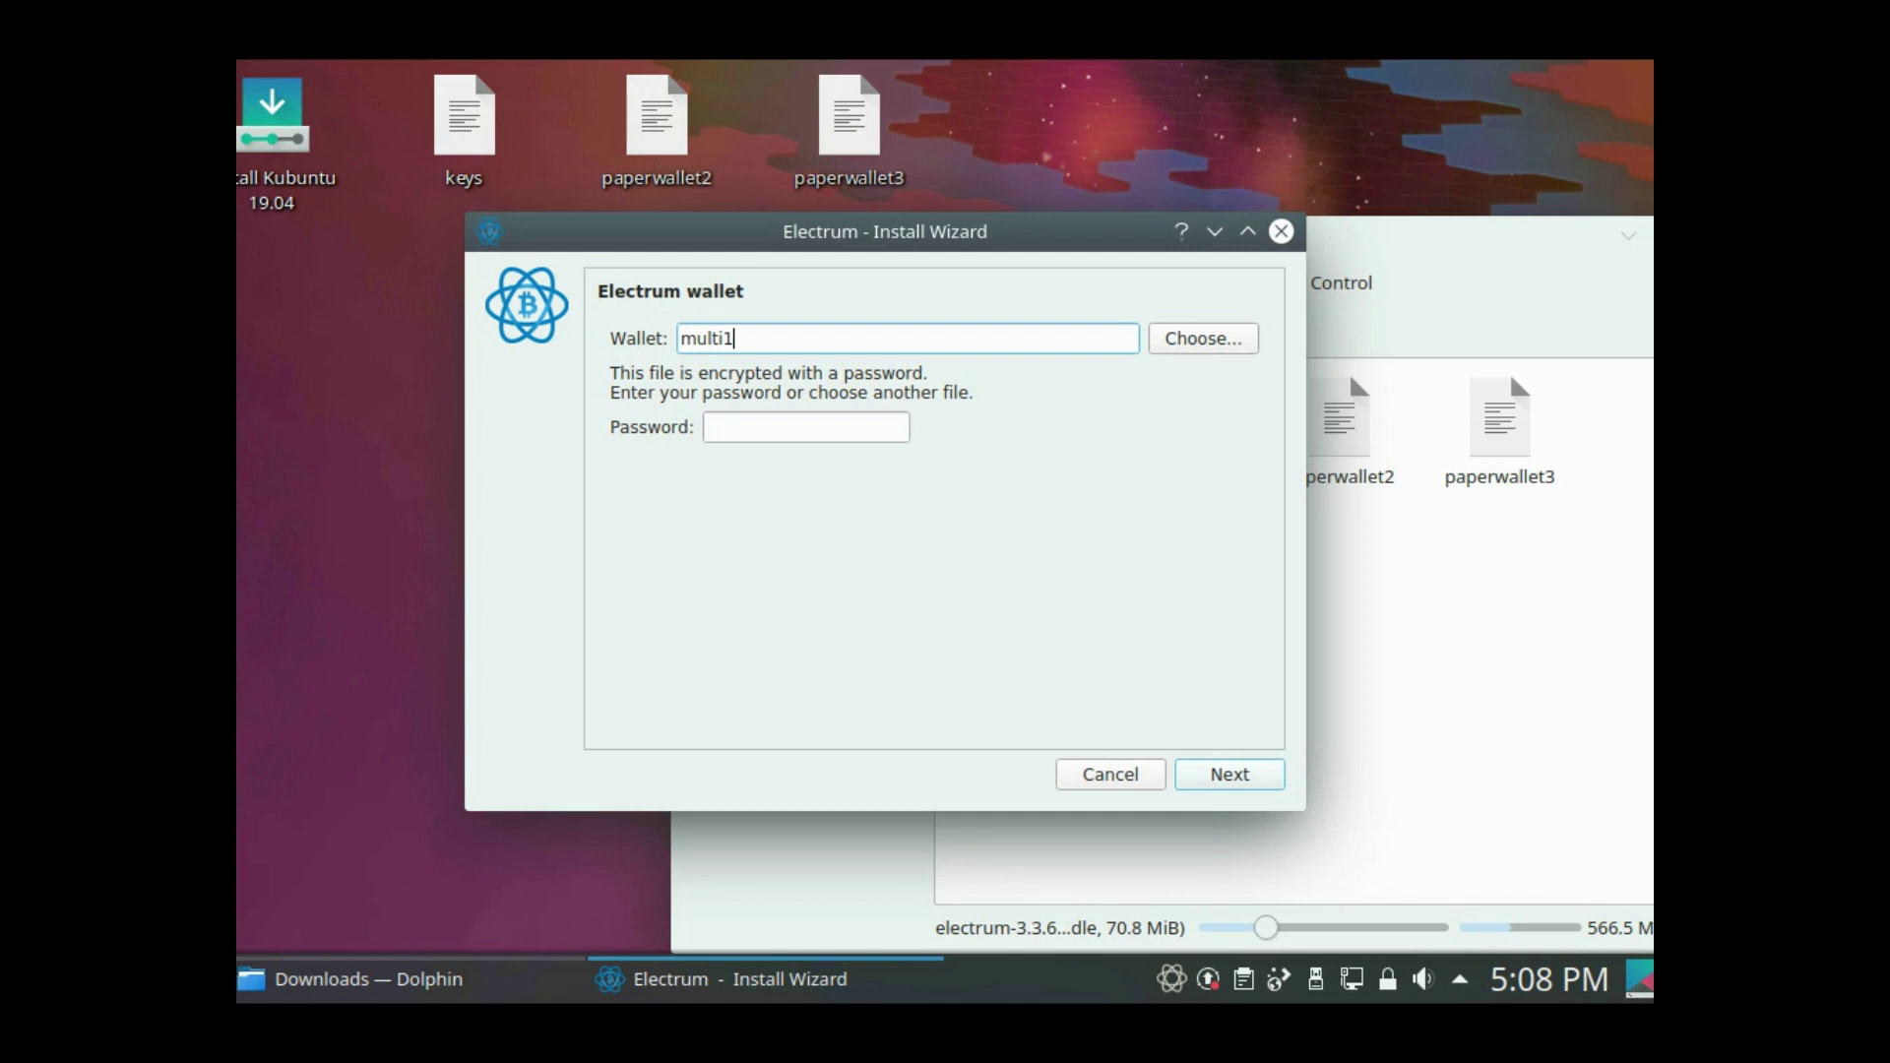
key("BackSpace")
type("2")
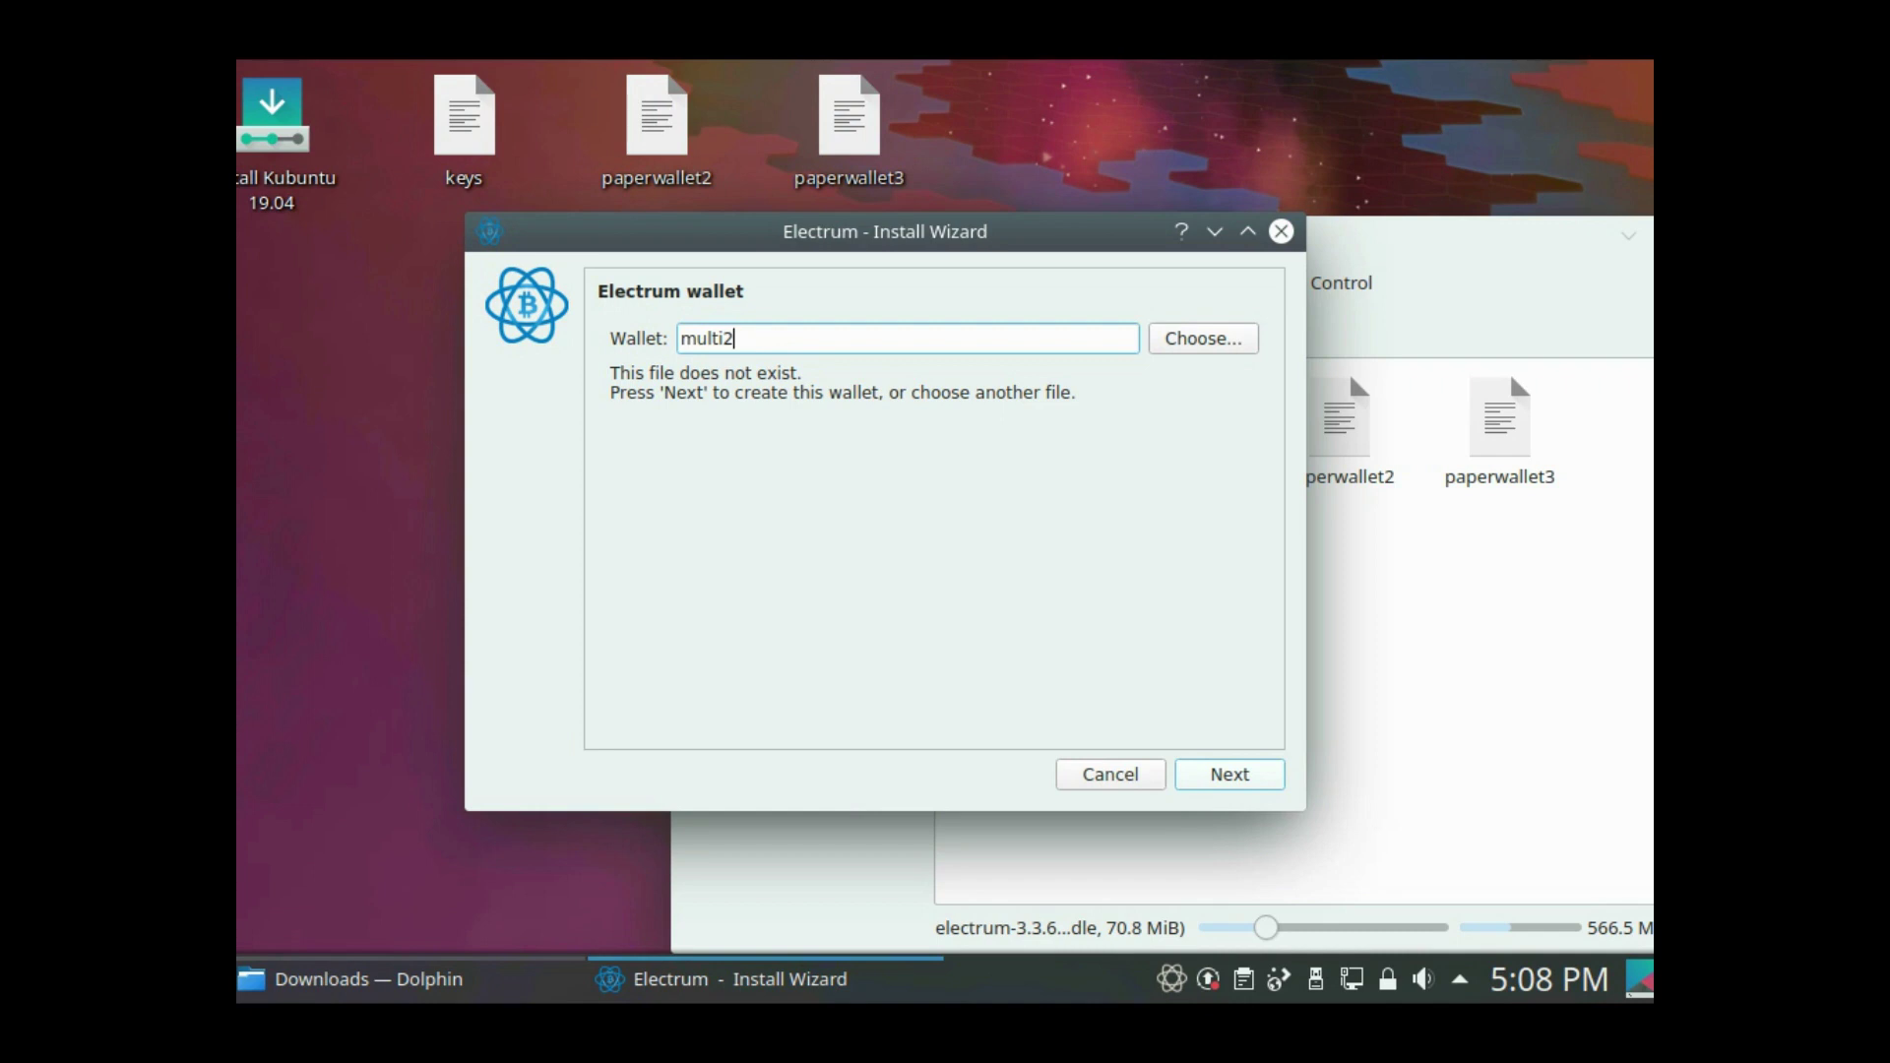
key("Return")
- Make multi2 a multi-signature wallet with 3 cosigners, cosigner 1 from an existing seed
left_click(636, 453)
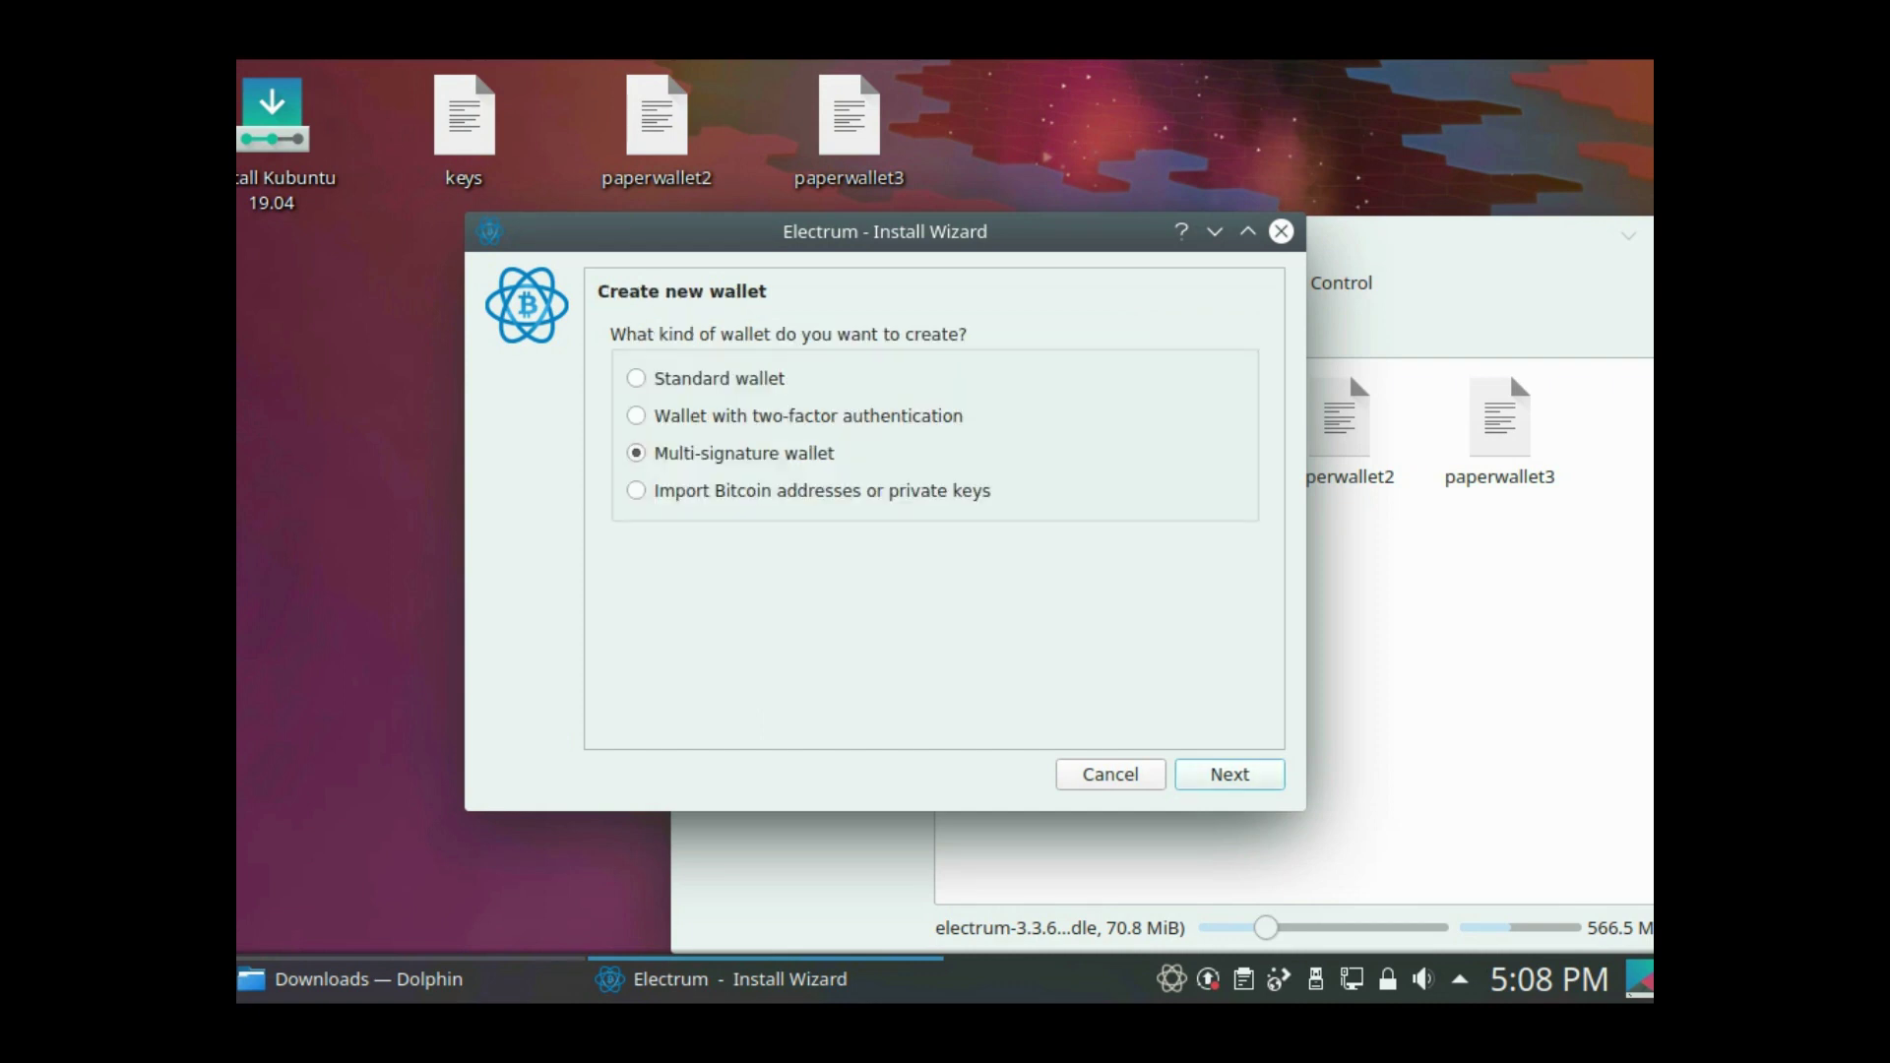
key("Return")
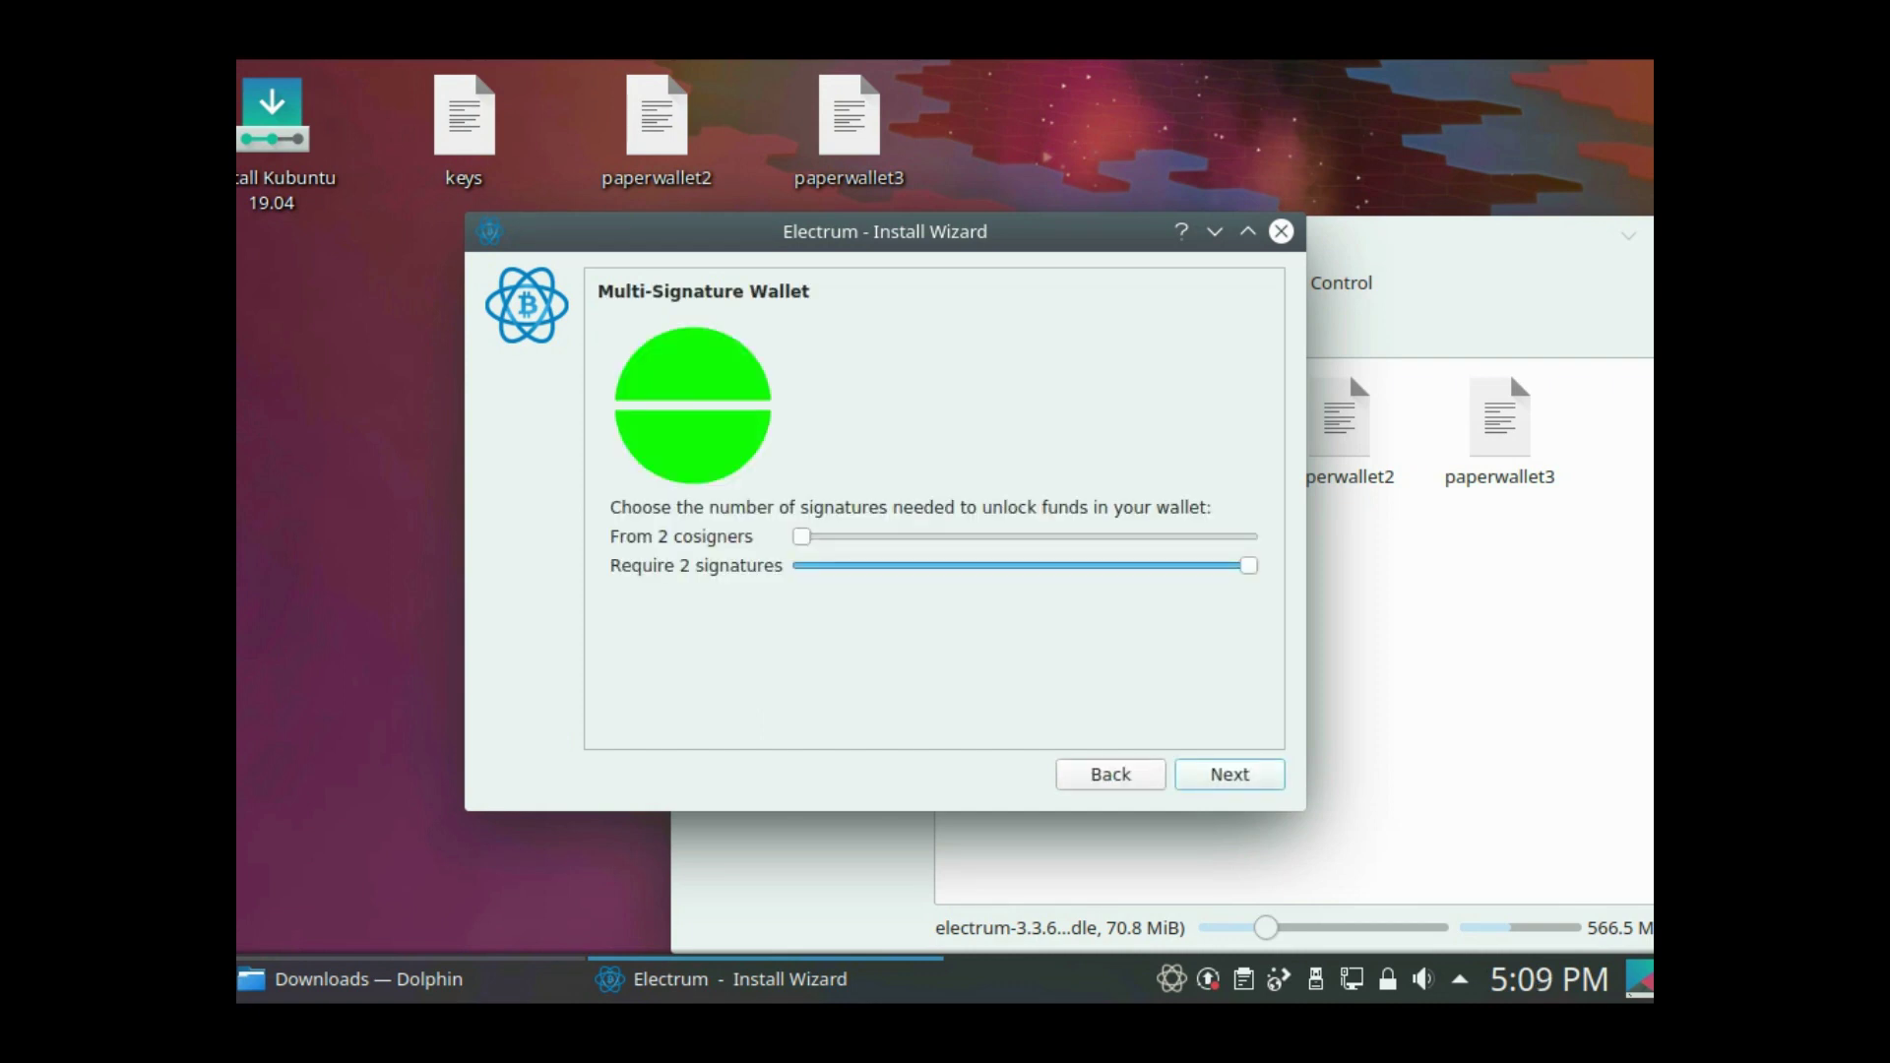
key("Right")
key("Return")
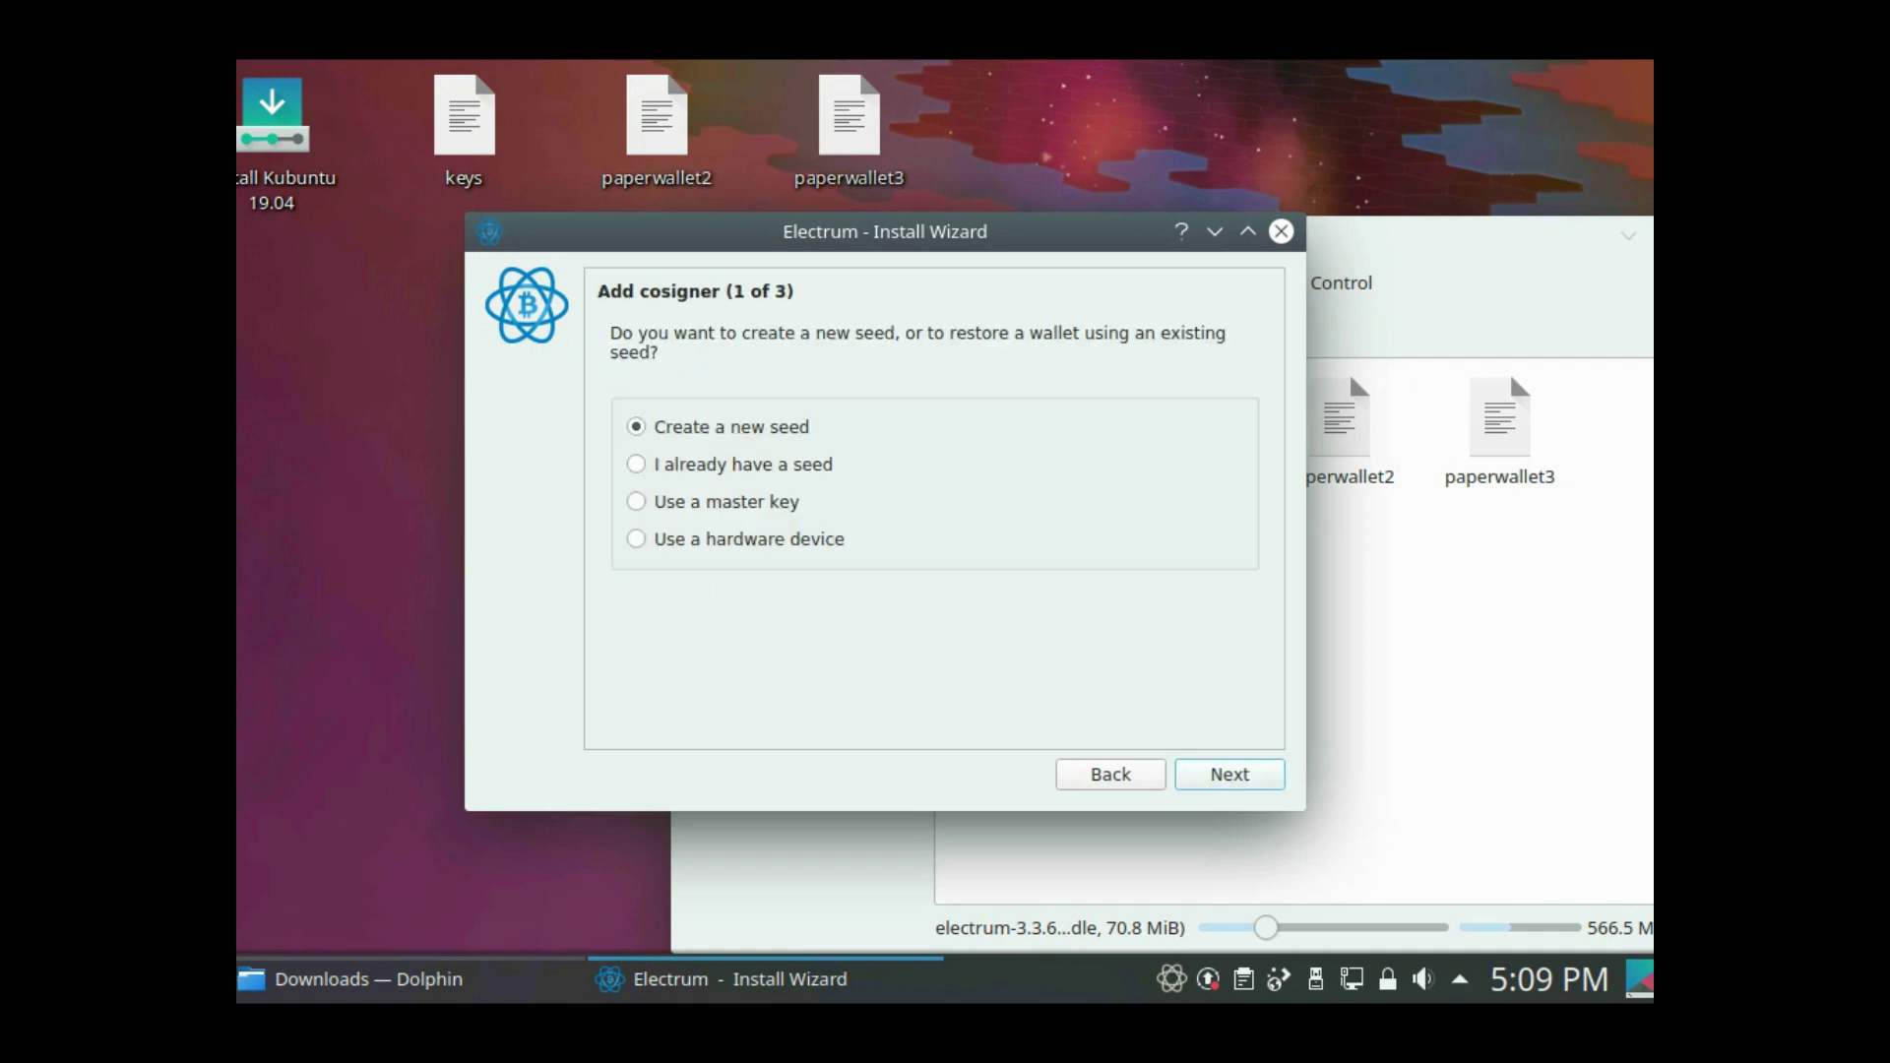
left_click(636, 464)
left_click_drag(690, 188, 1243, 772)
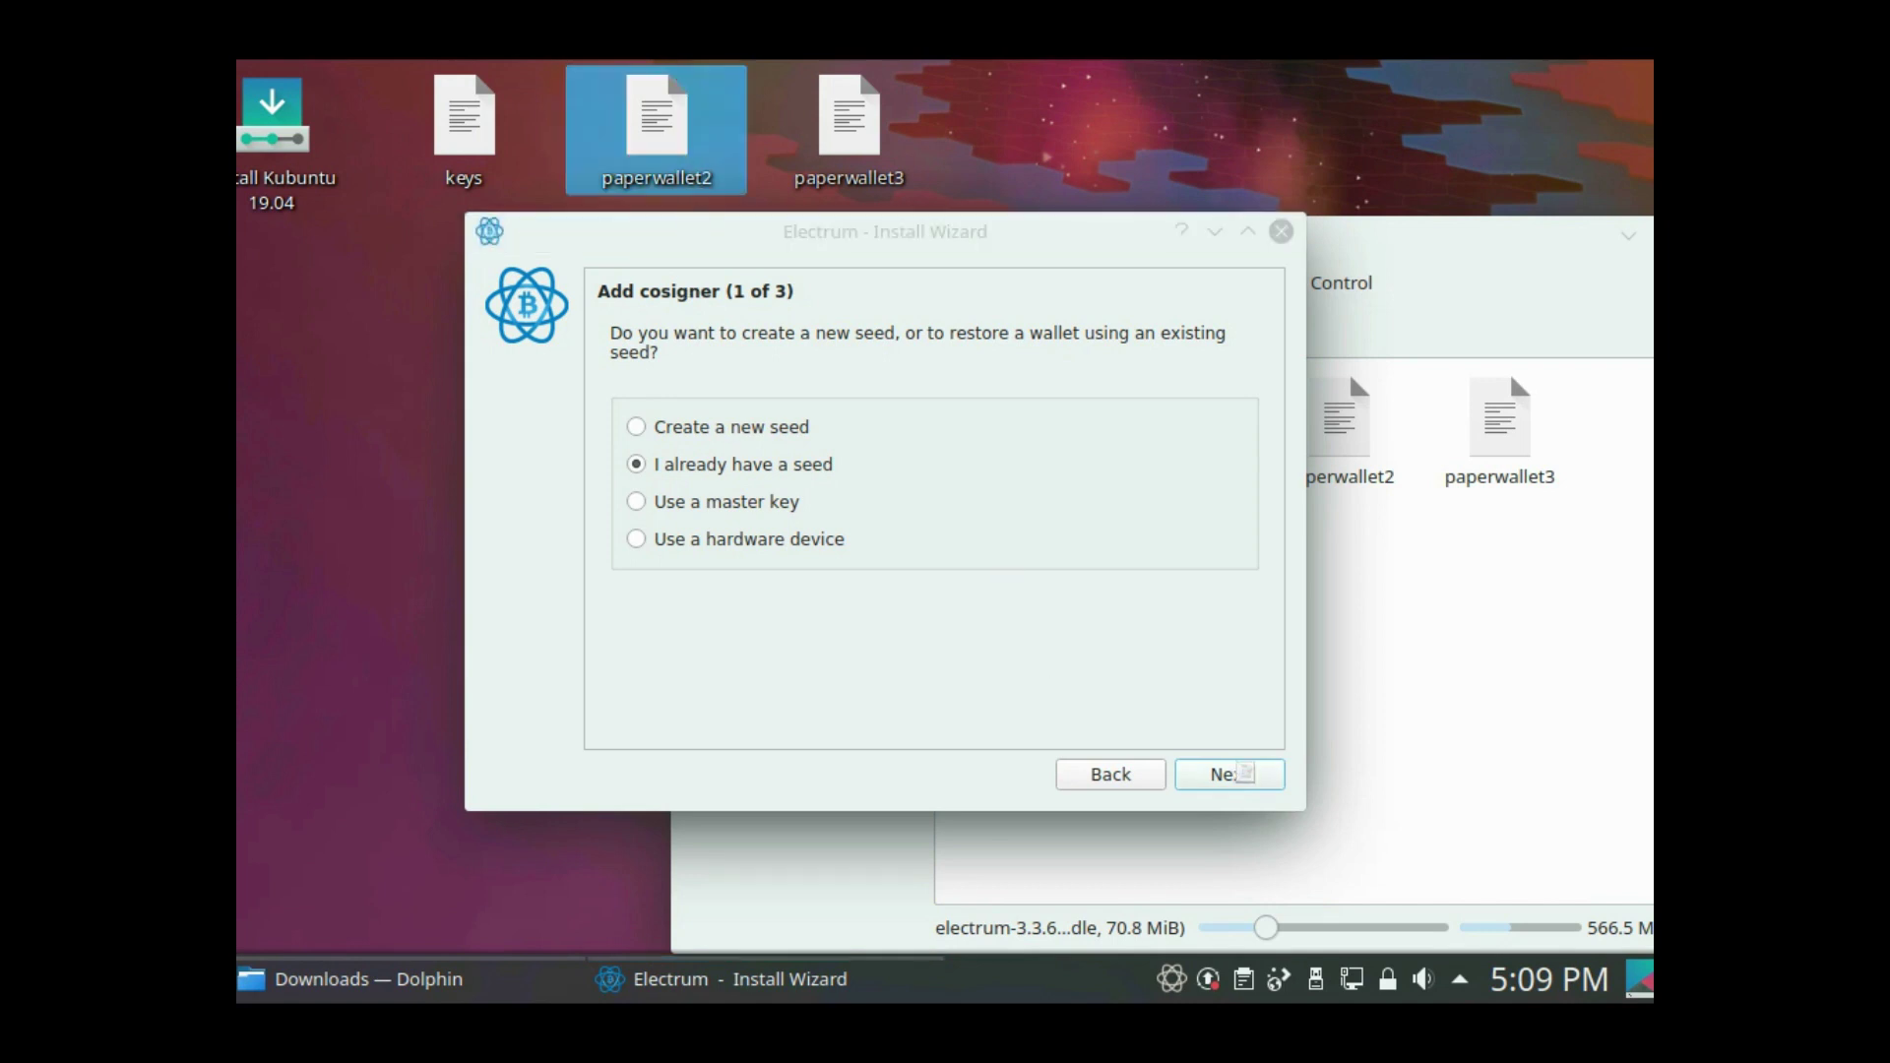
- Enter the multi2 seed words taken from the paperwallet2 notes
left_click(1231, 774)
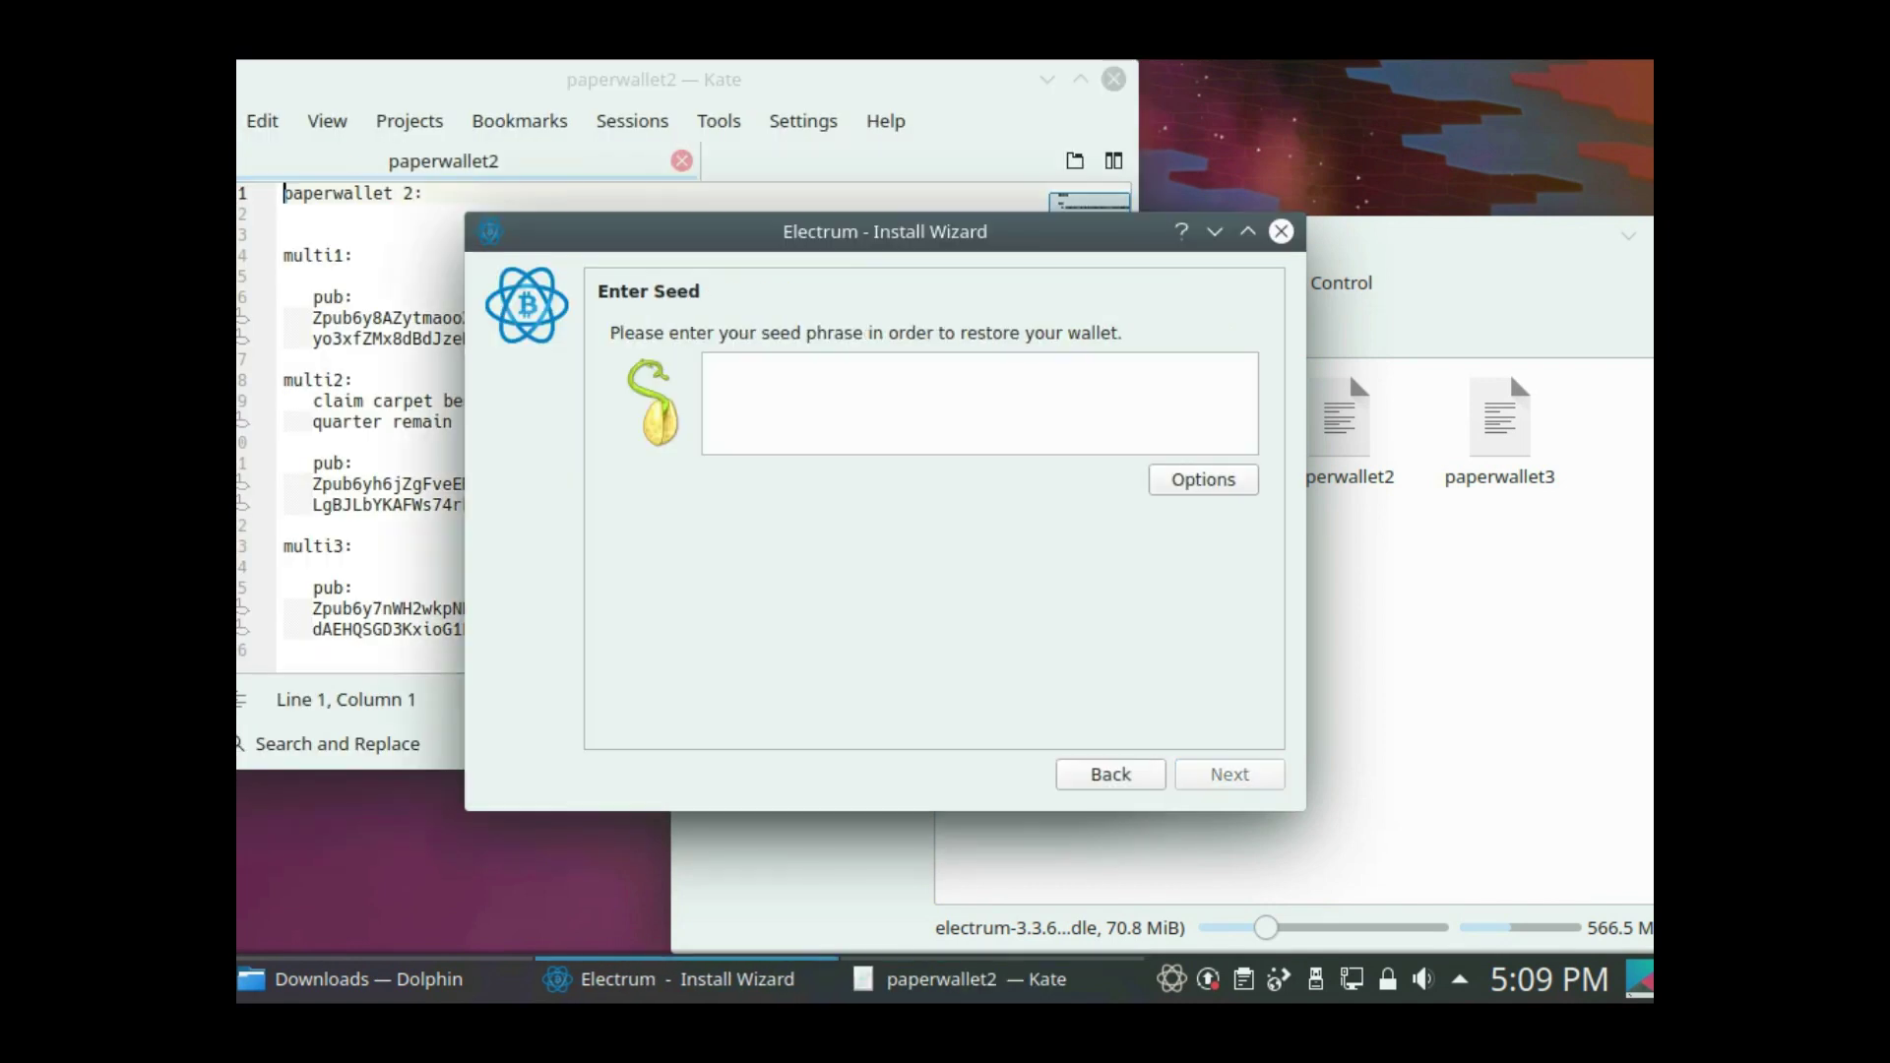
left_click(960, 979)
left_click_drag(322, 317, 325, 296)
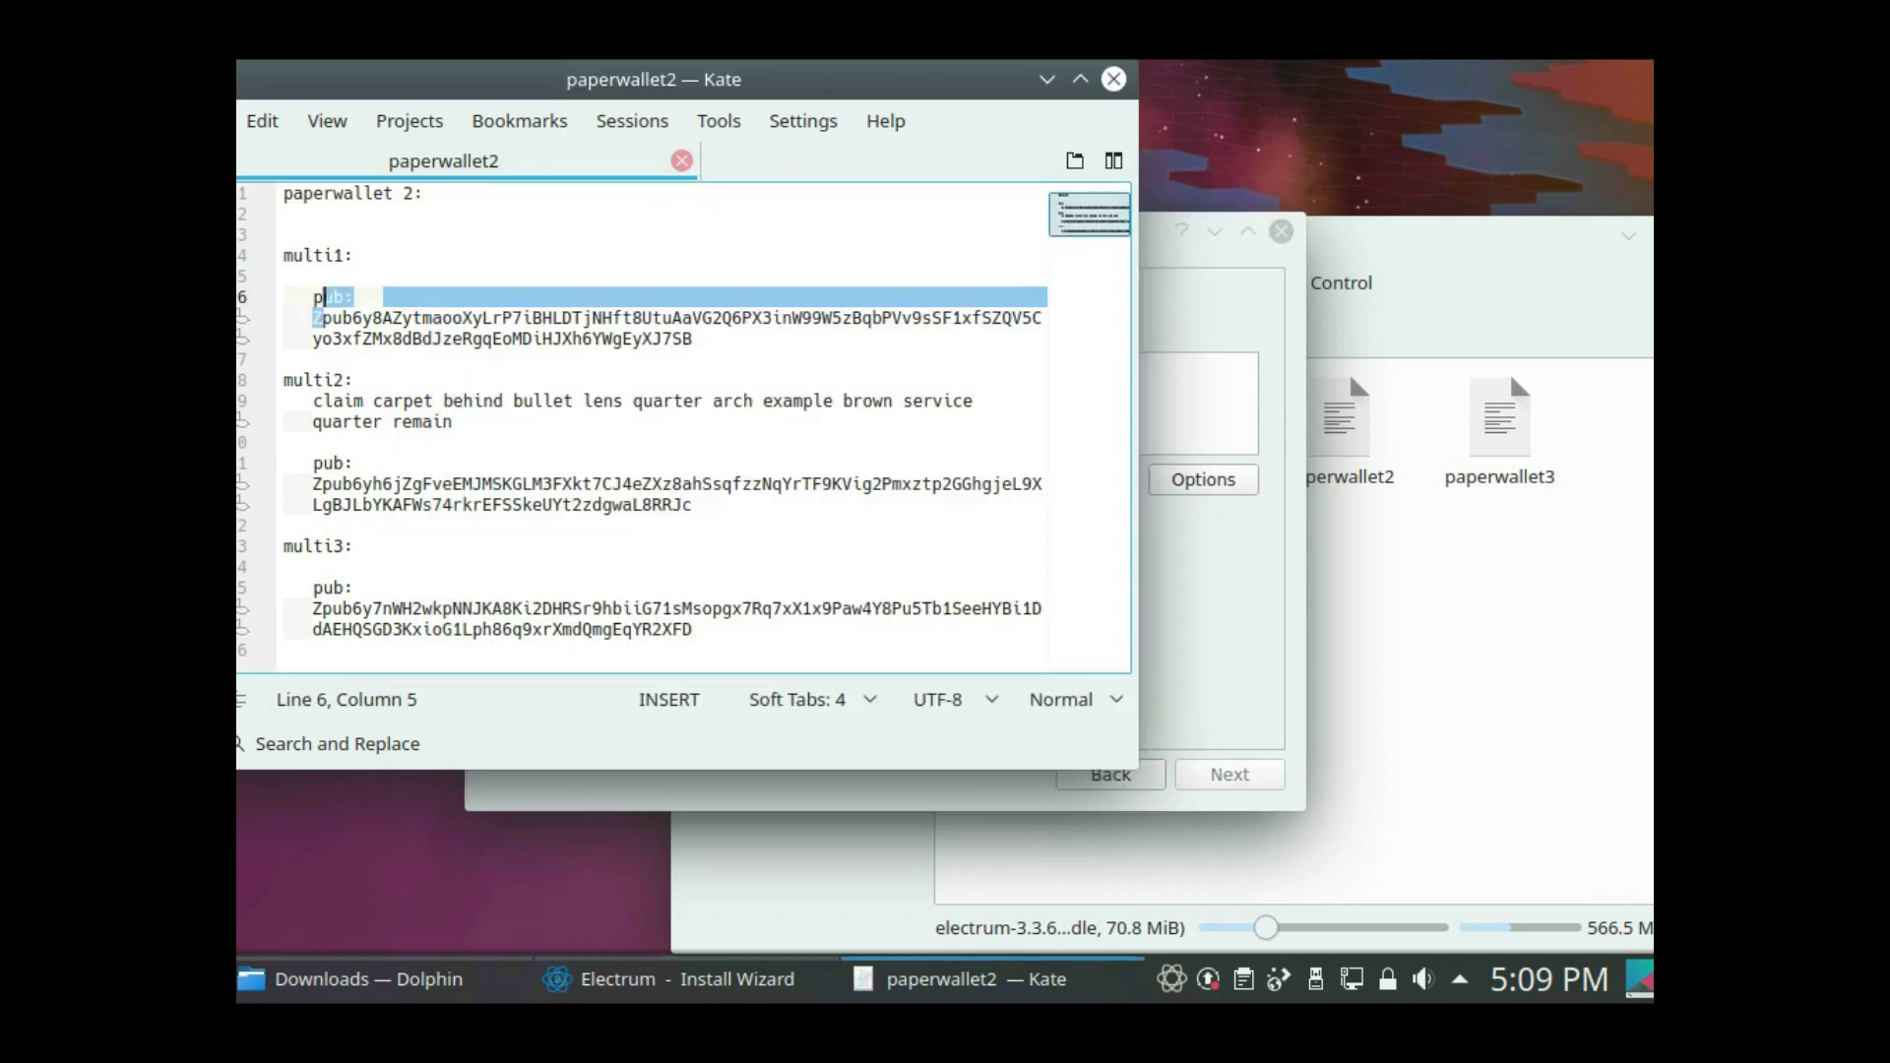
left_click_drag(313, 401, 454, 422)
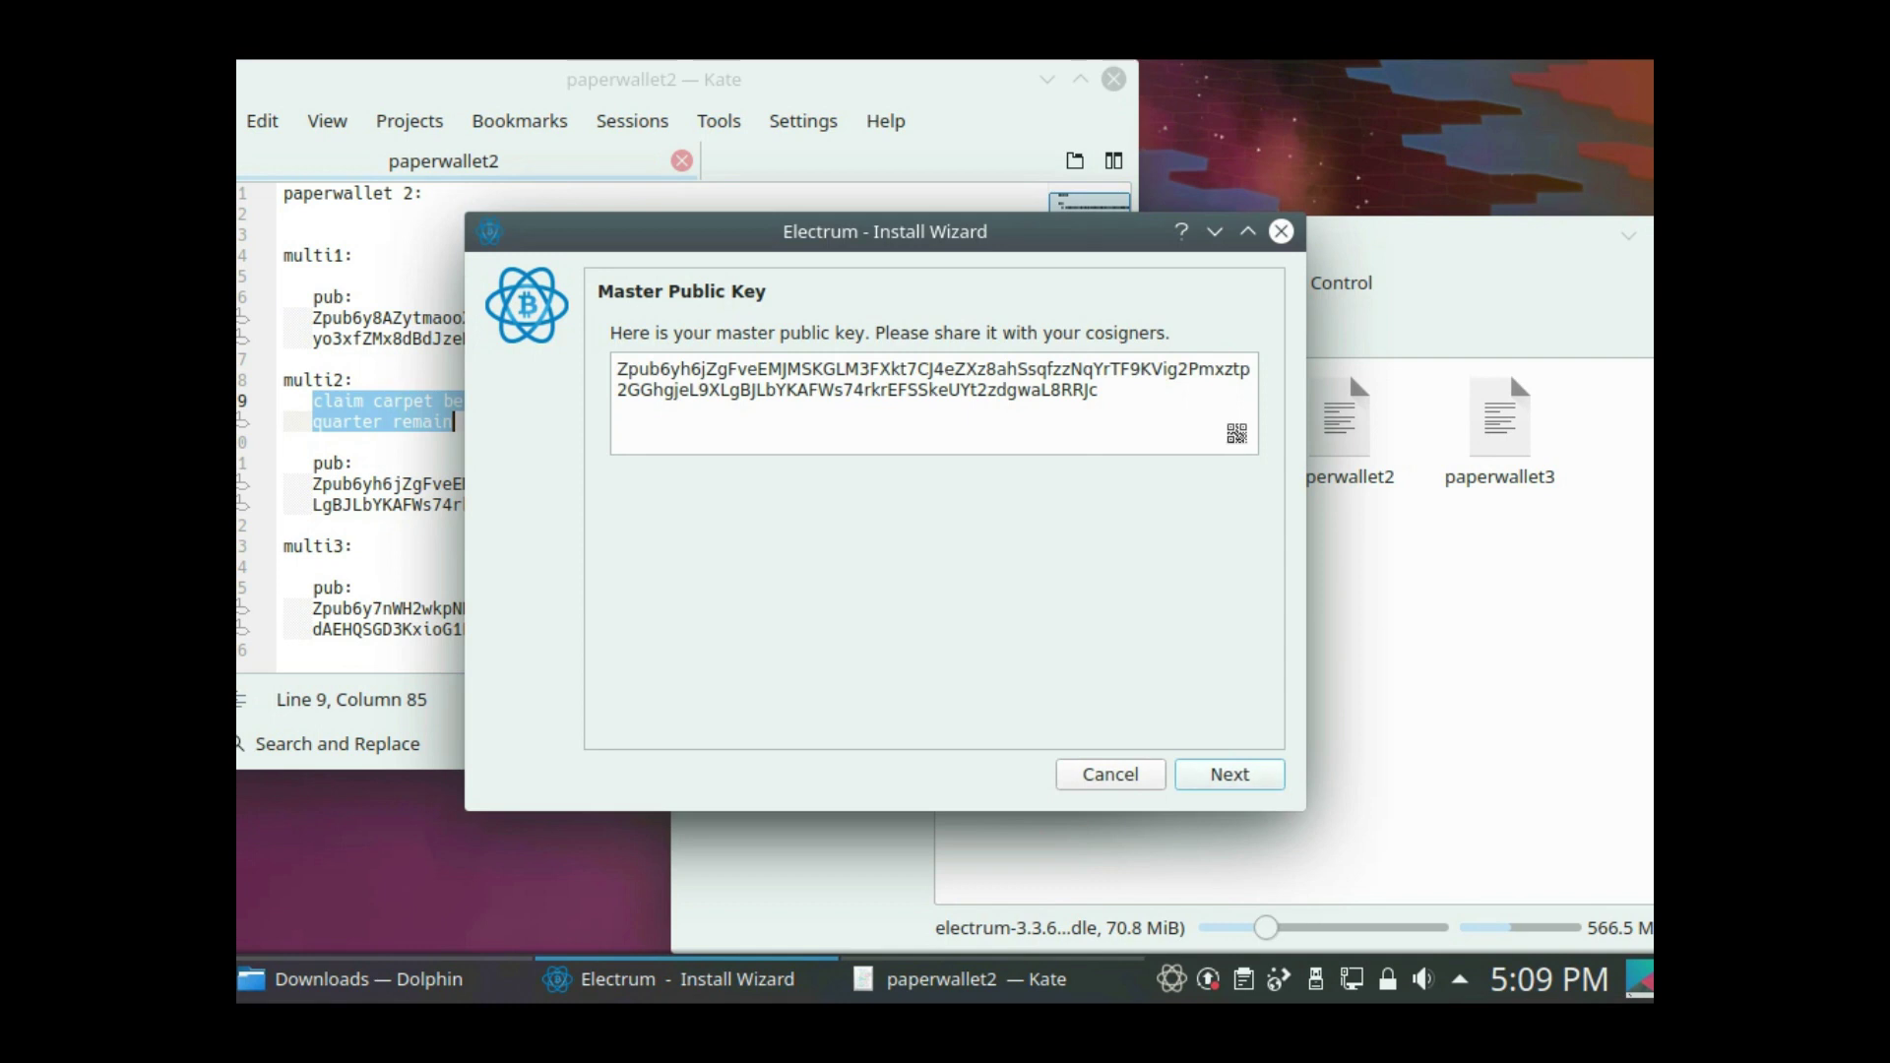
left_click(345, 421)
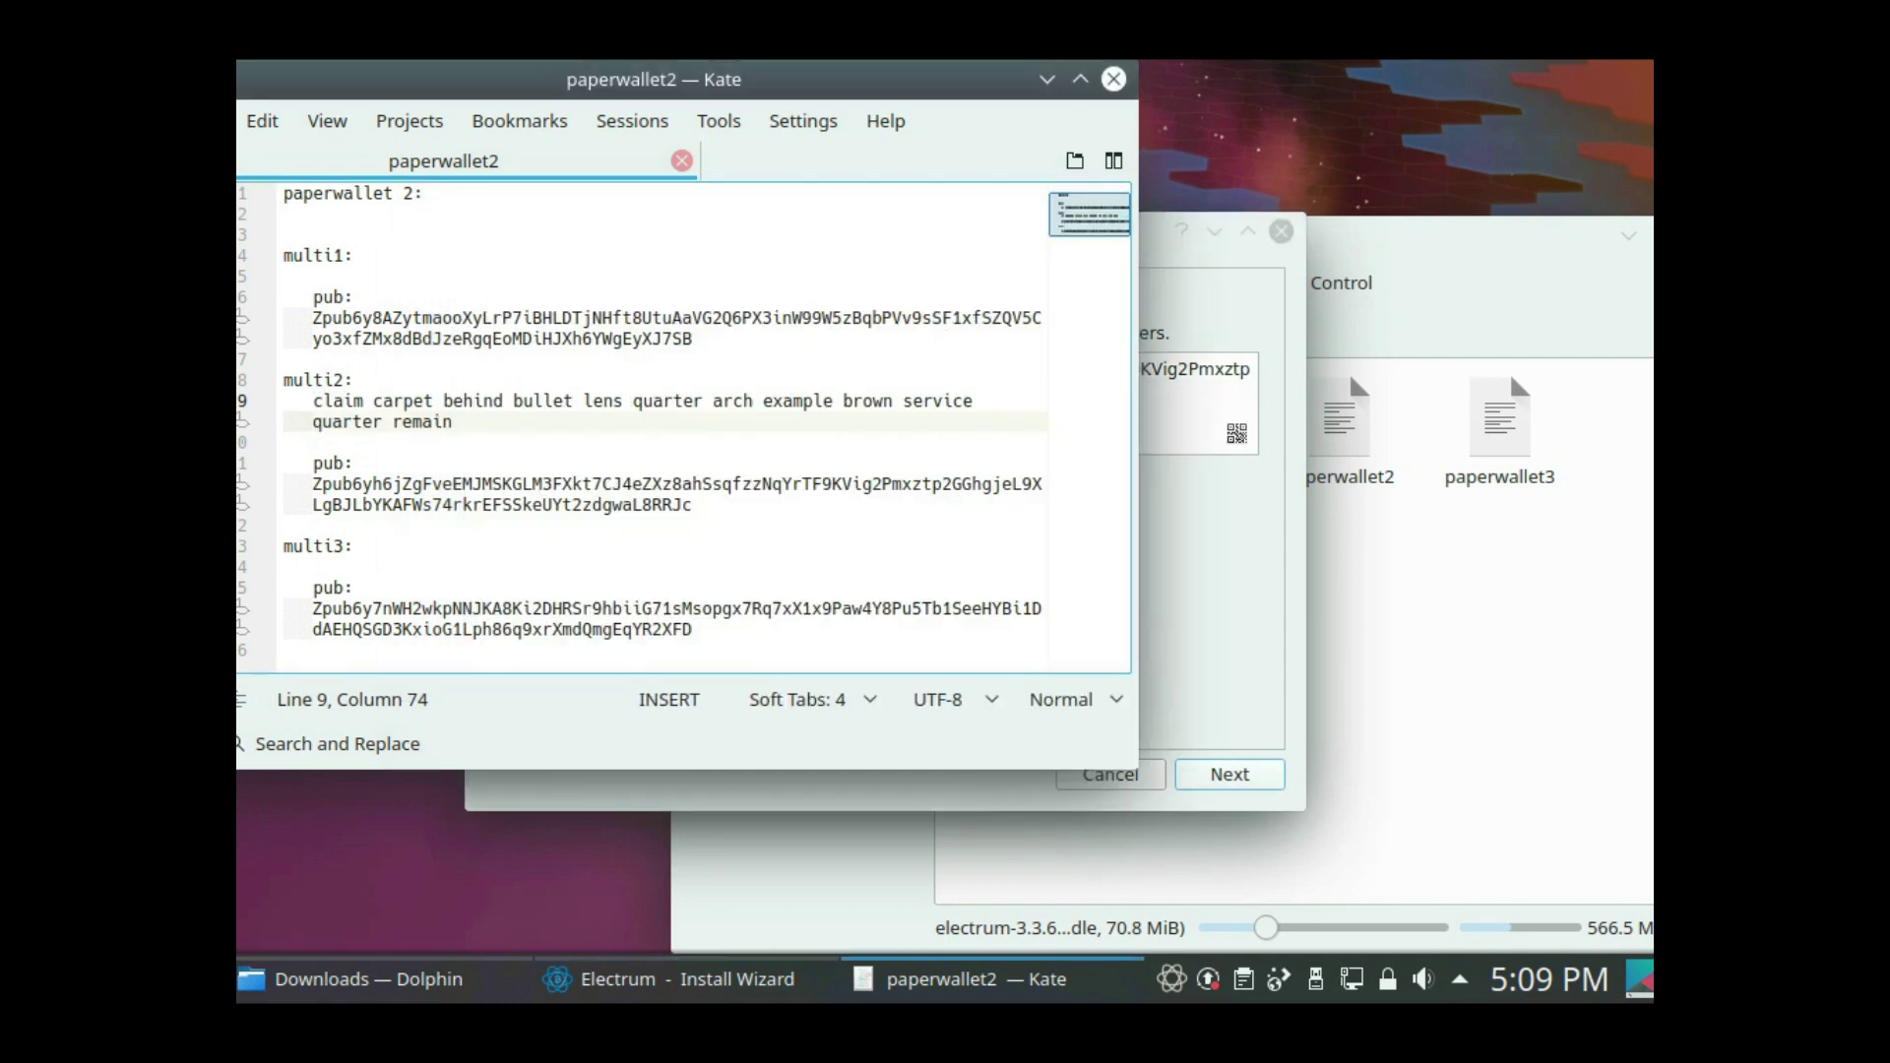
left_click(1230, 775)
- Add the multi1 and multi3 public keys as cosigners 2 and 3
left_click(1229, 775)
left_click(404, 318)
double_click(404, 318)
key("ctrl+c")
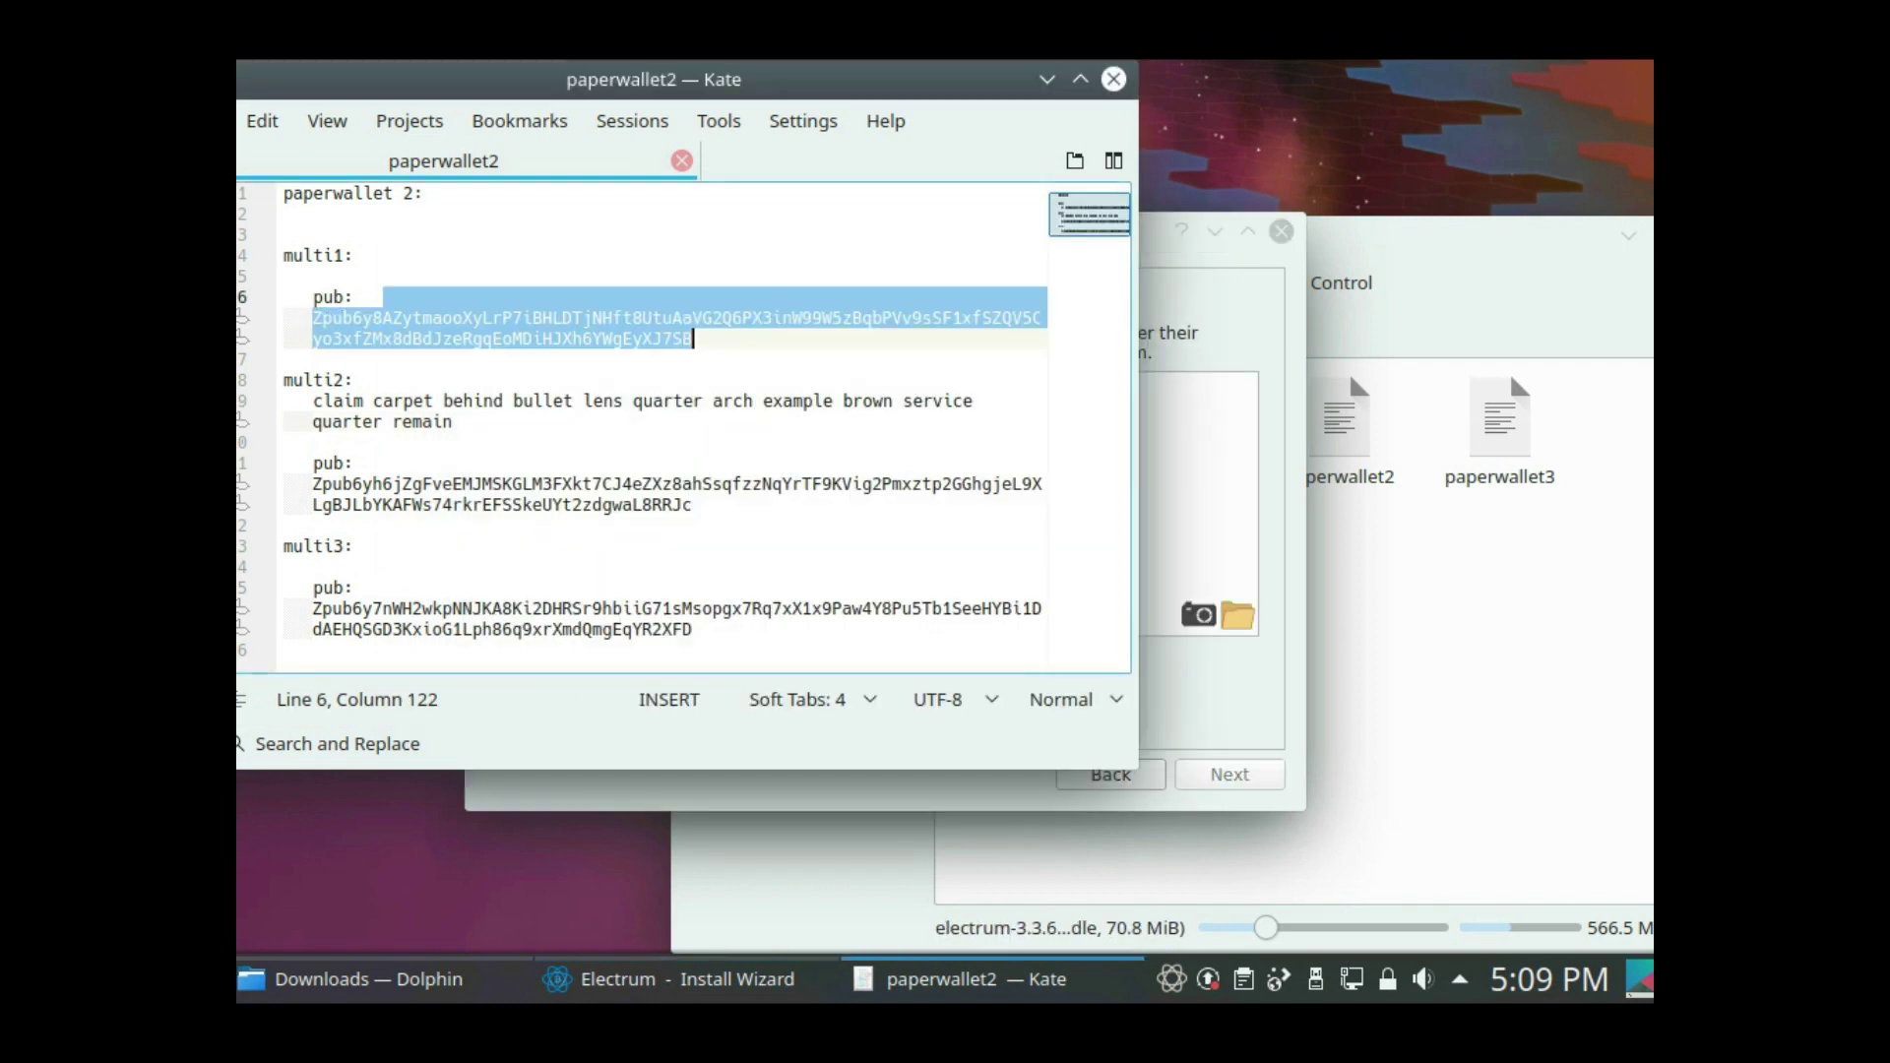
key("alt+Tab")
key("ctrl+v")
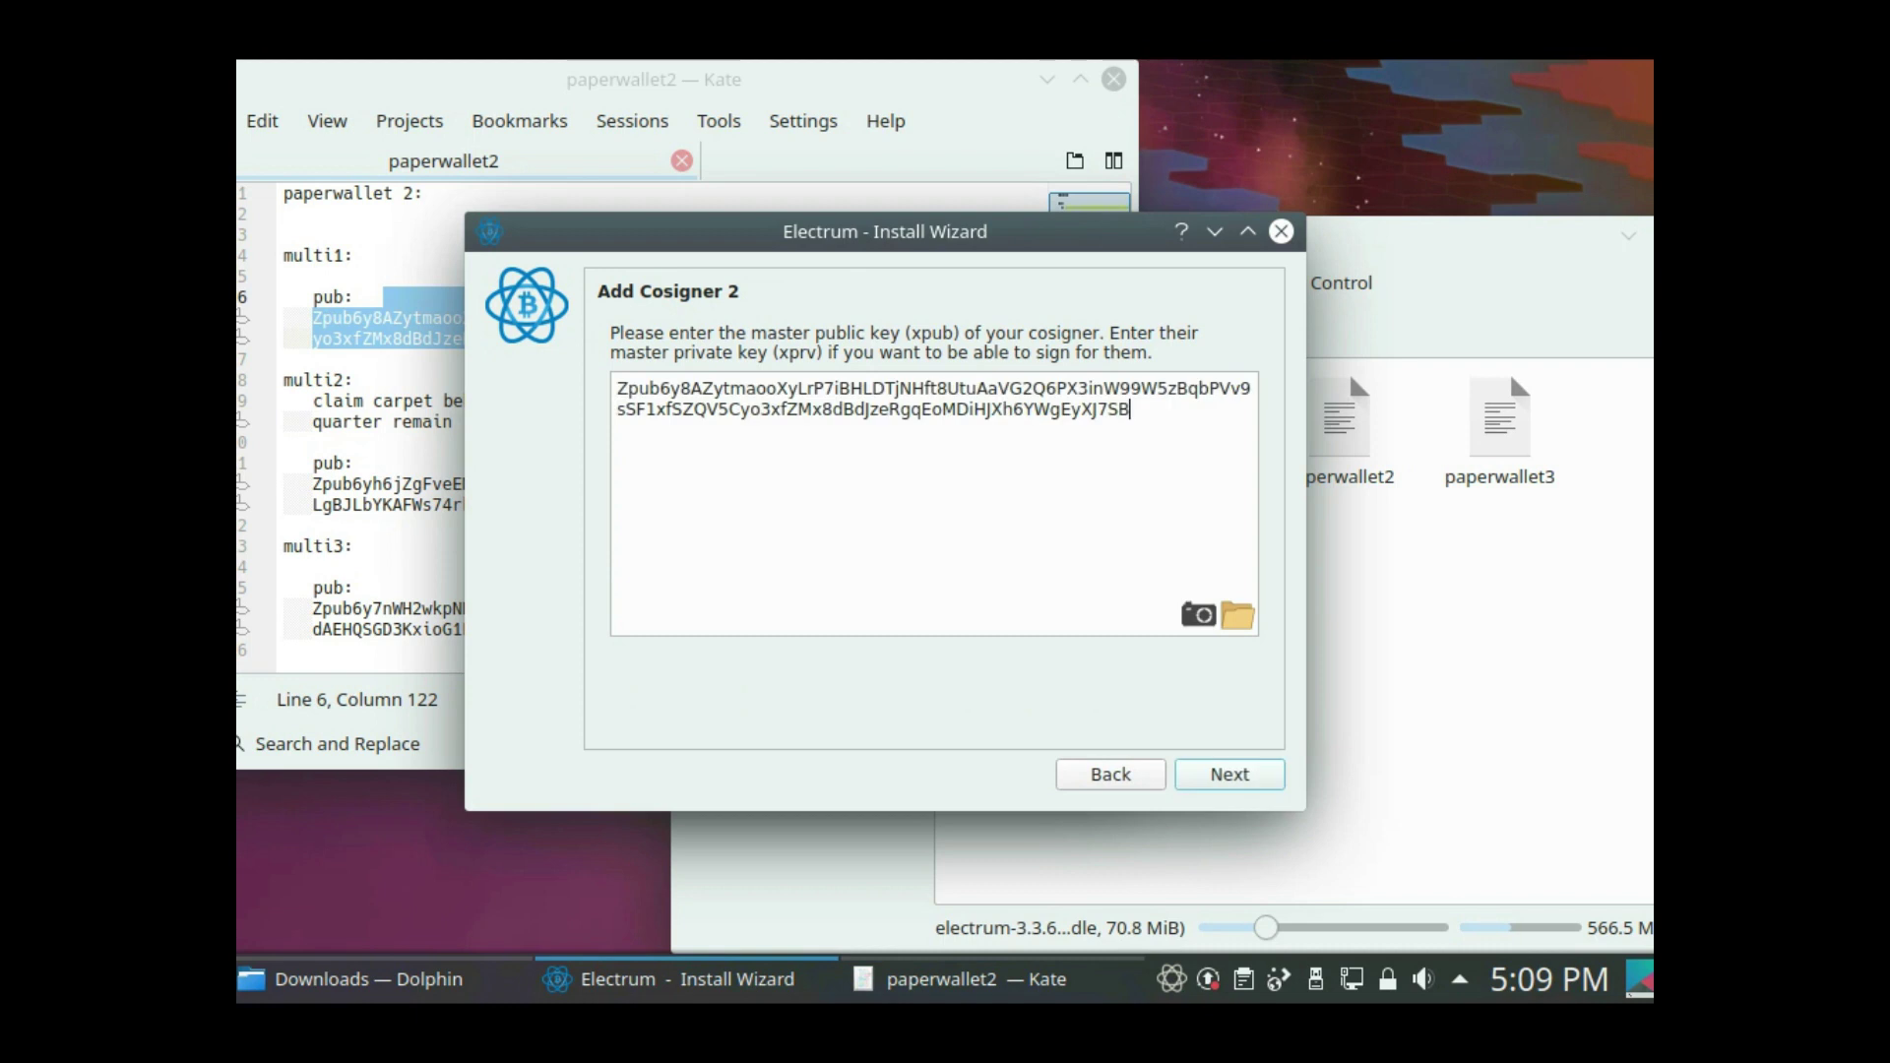
key("Return")
key("Return")
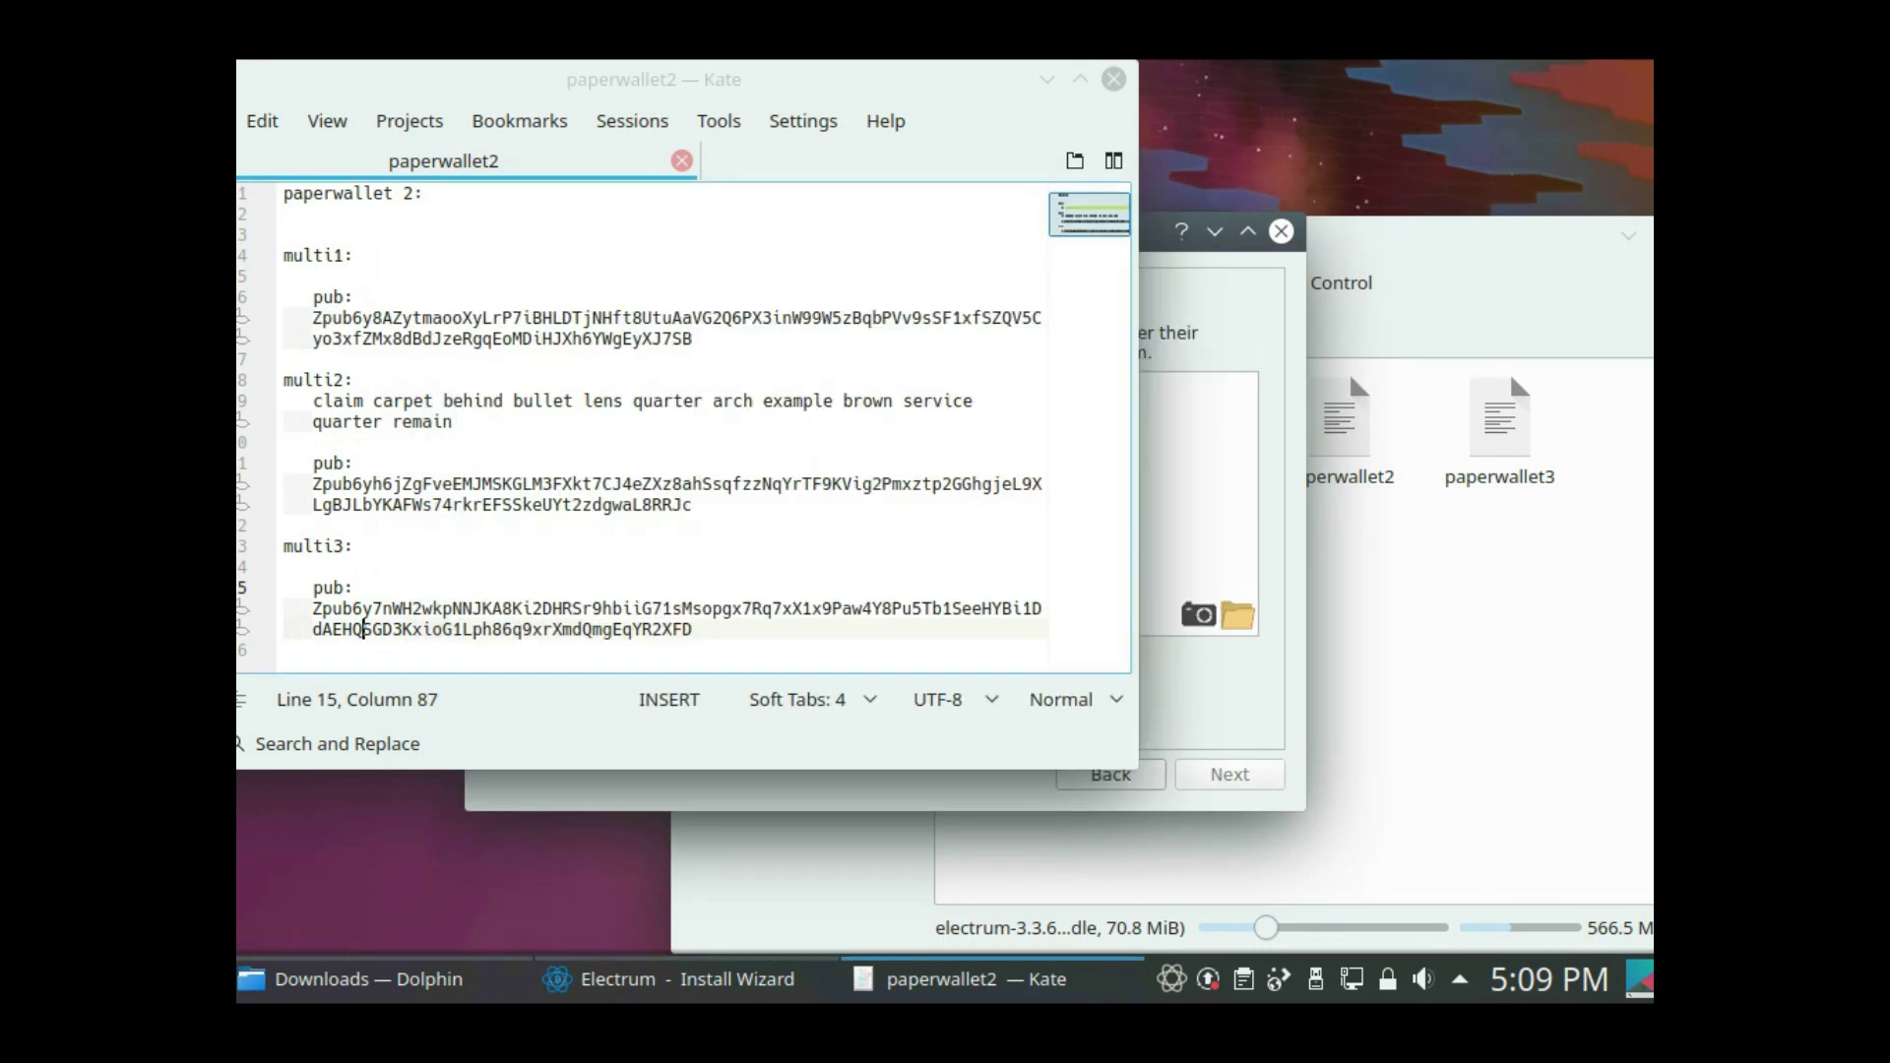
double_click(363, 628)
key("ctrl+c")
key("alt+Tab")
key("ctrl+v")
key("Return")
- Set and confirm a wallet password to finish creating multi2
type("*****")
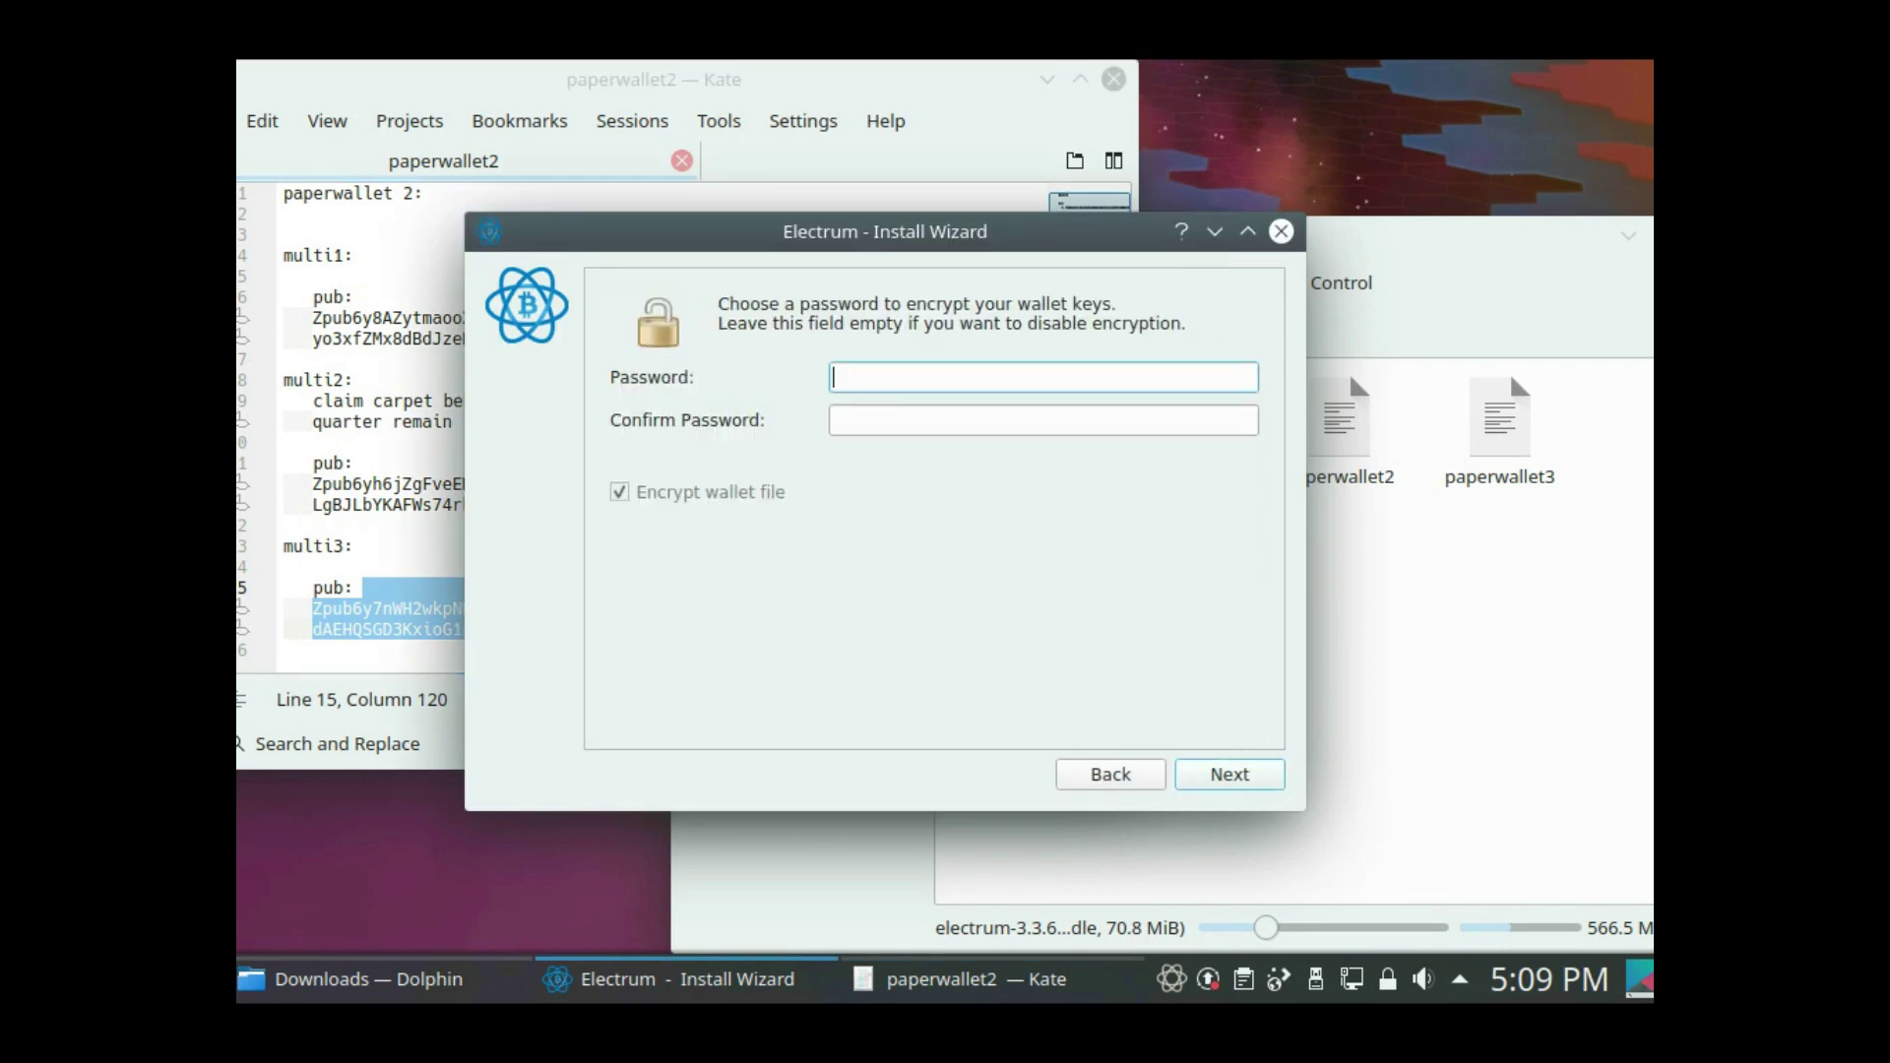
key("Tab")
type("*****")
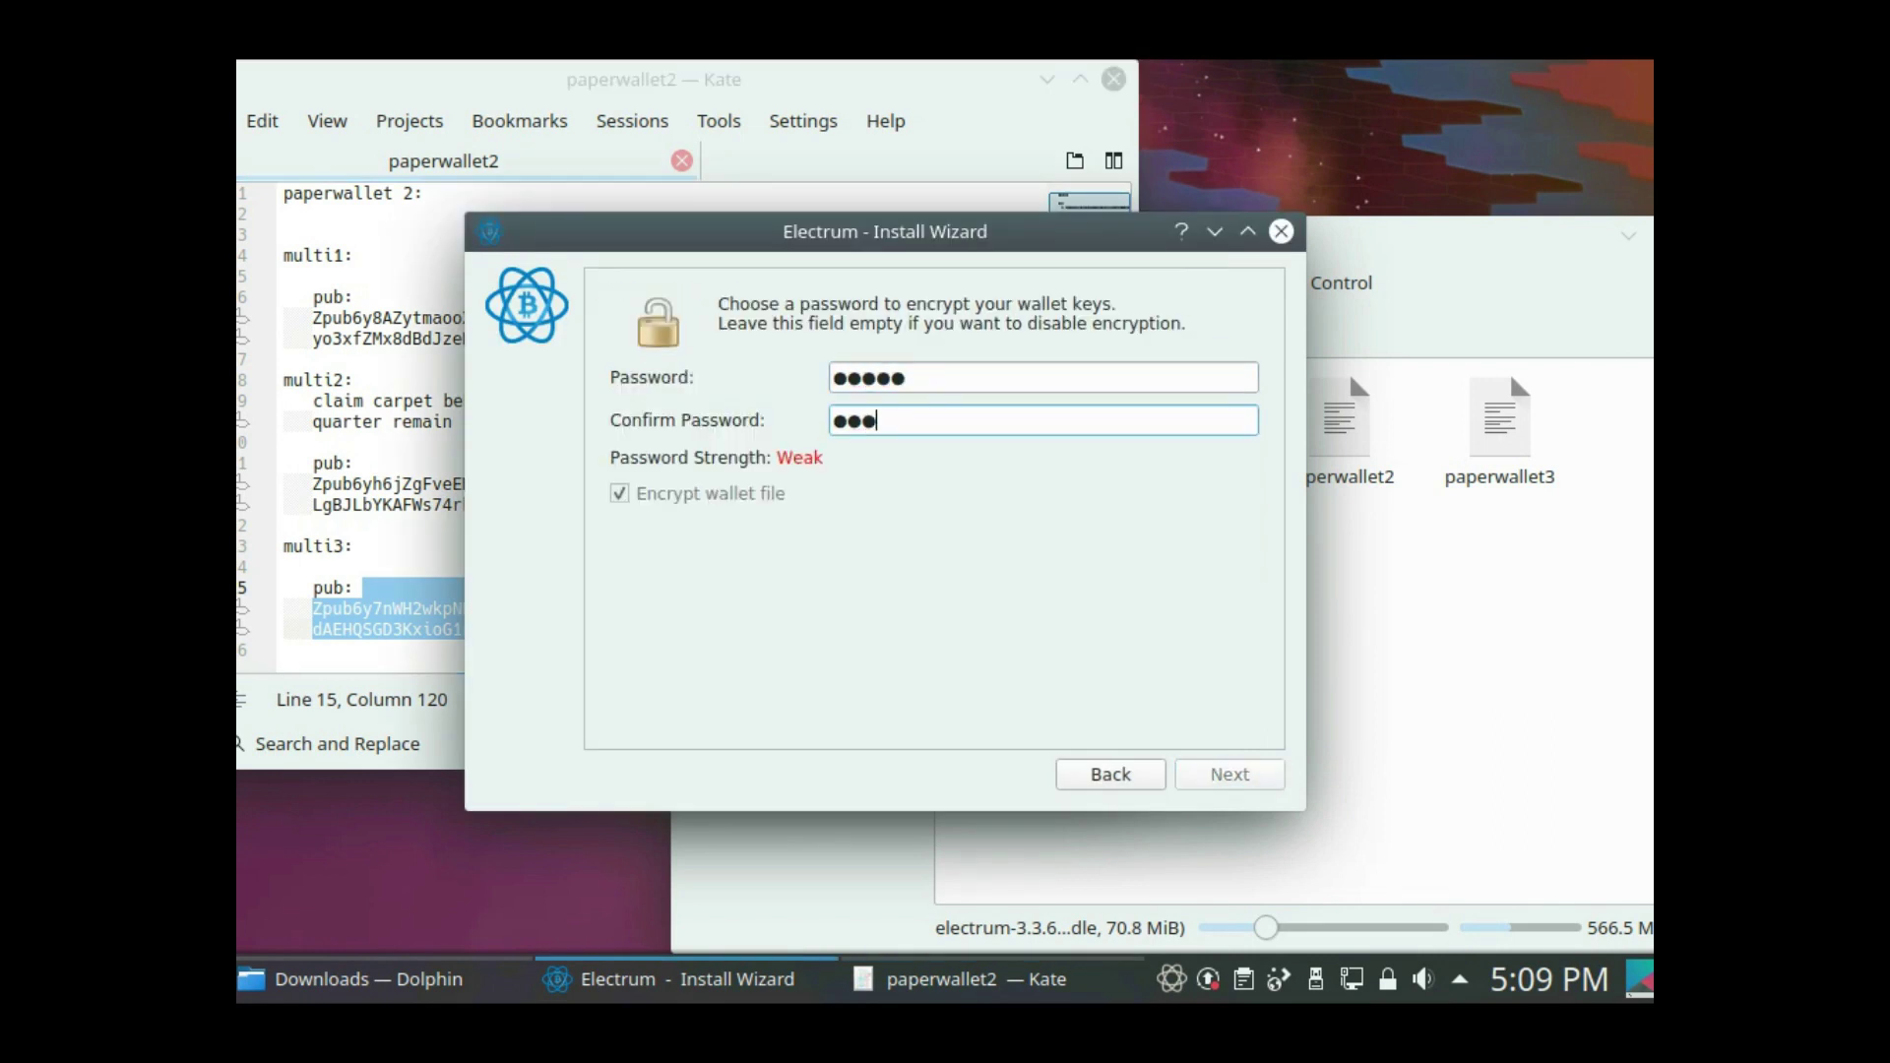
key("Return")
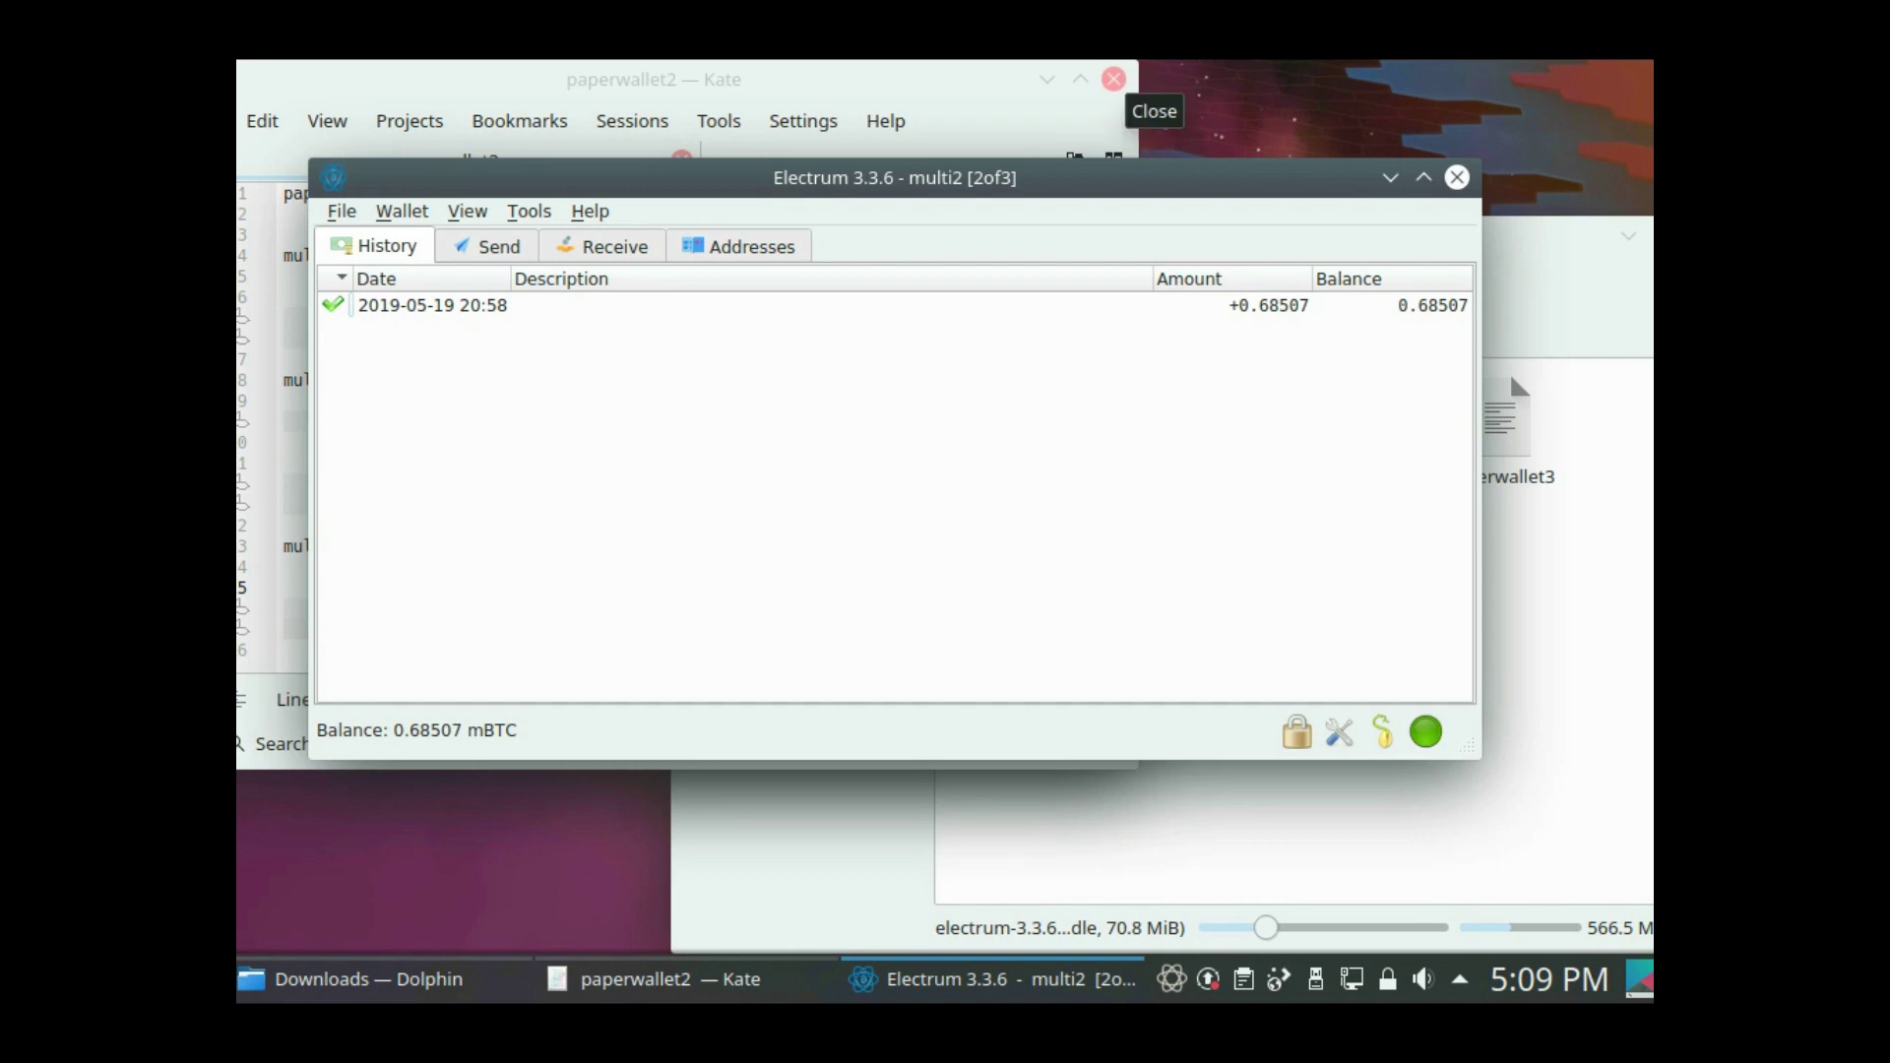
- Close the paperwallet2 notes and move the multi2 window down slightly
left_click(1113, 78)
left_click_drag(1114, 177, 1145, 228)
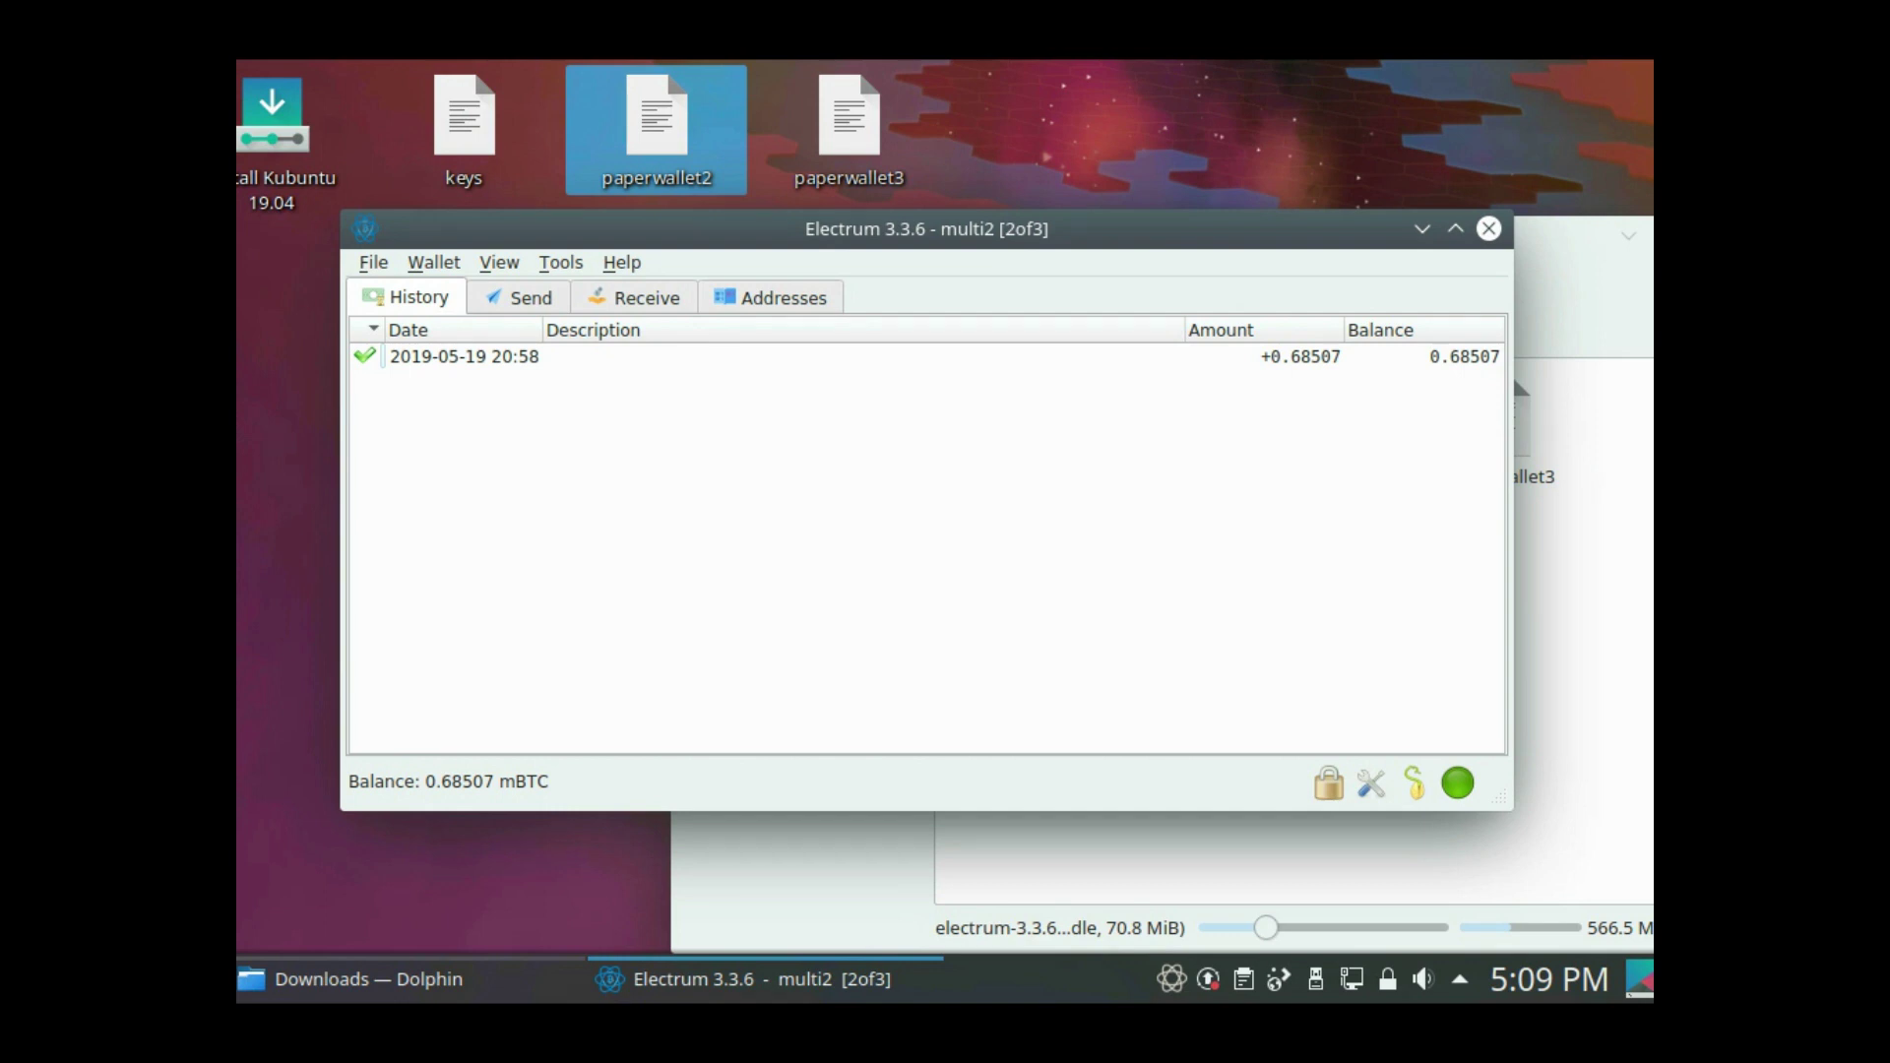
key("alt+t")
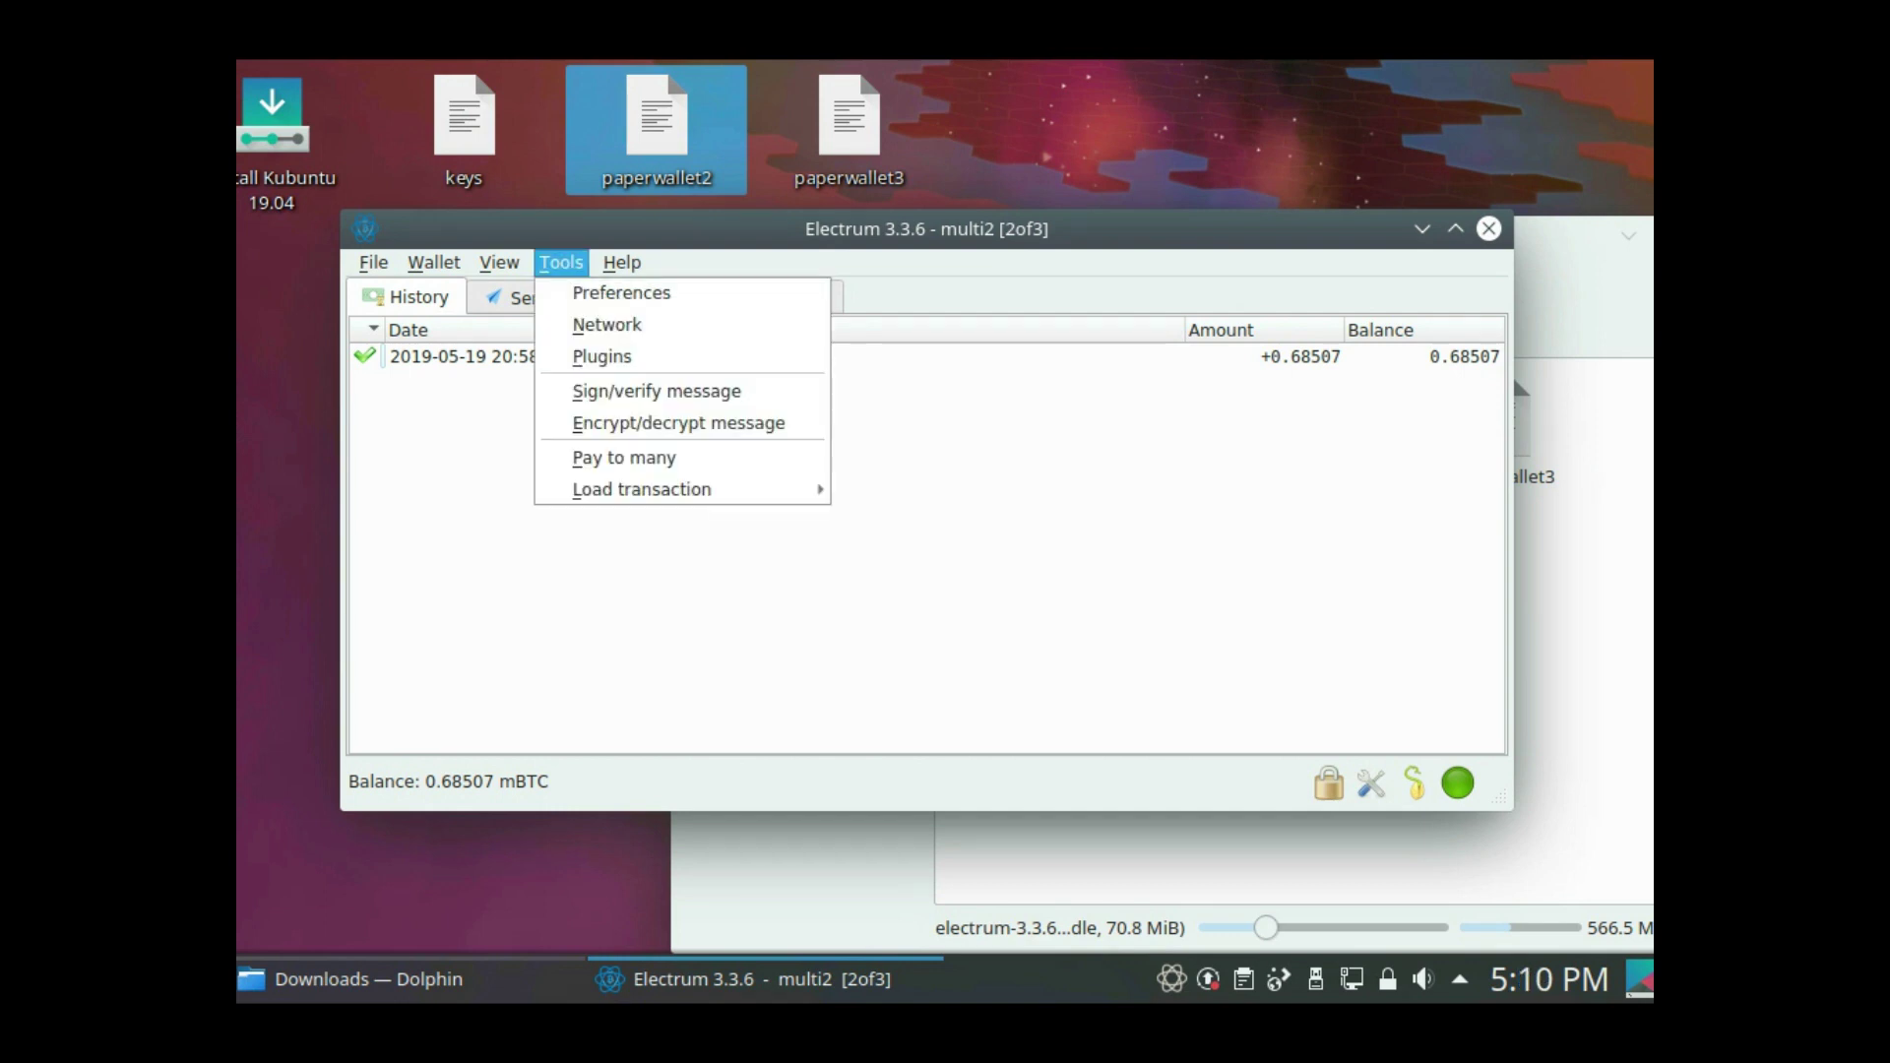
- Load unsigned.txn from file into multi2, inspect the output address, and start signing
key("Up")
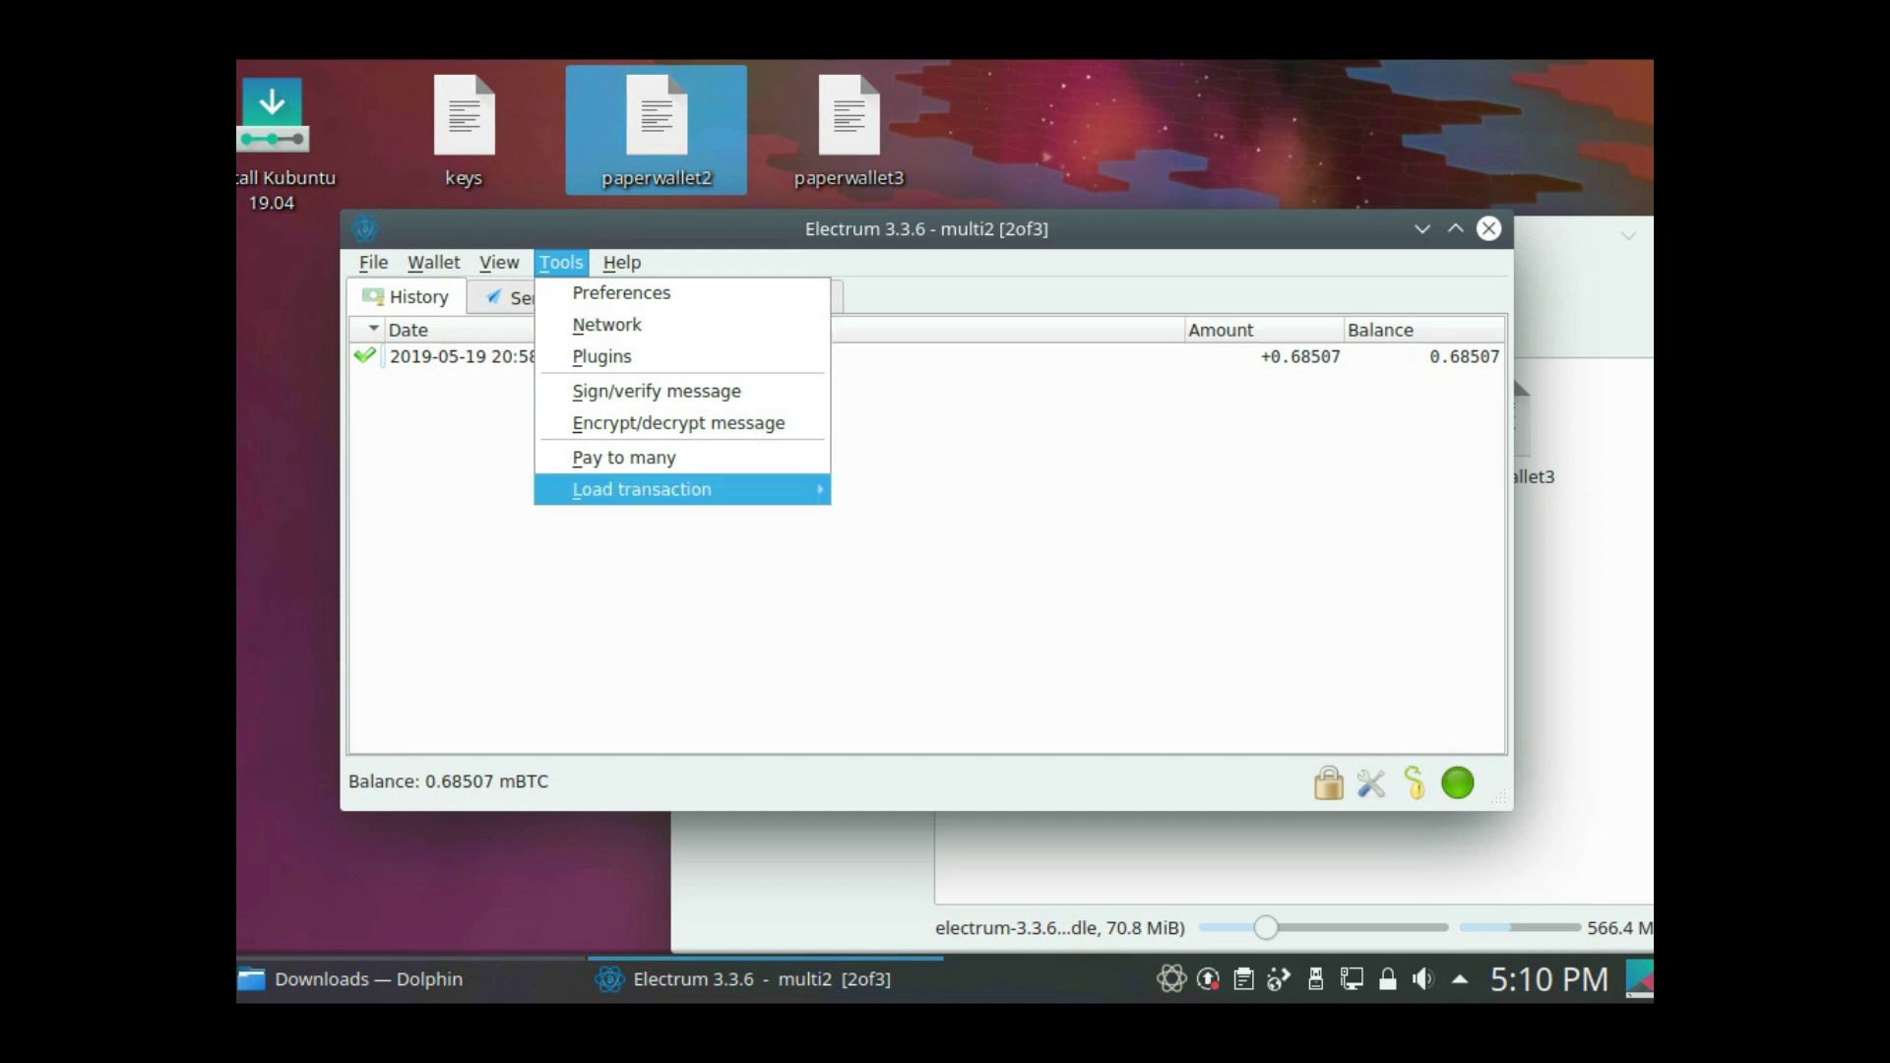
key("Right")
key("Down")
key("Return")
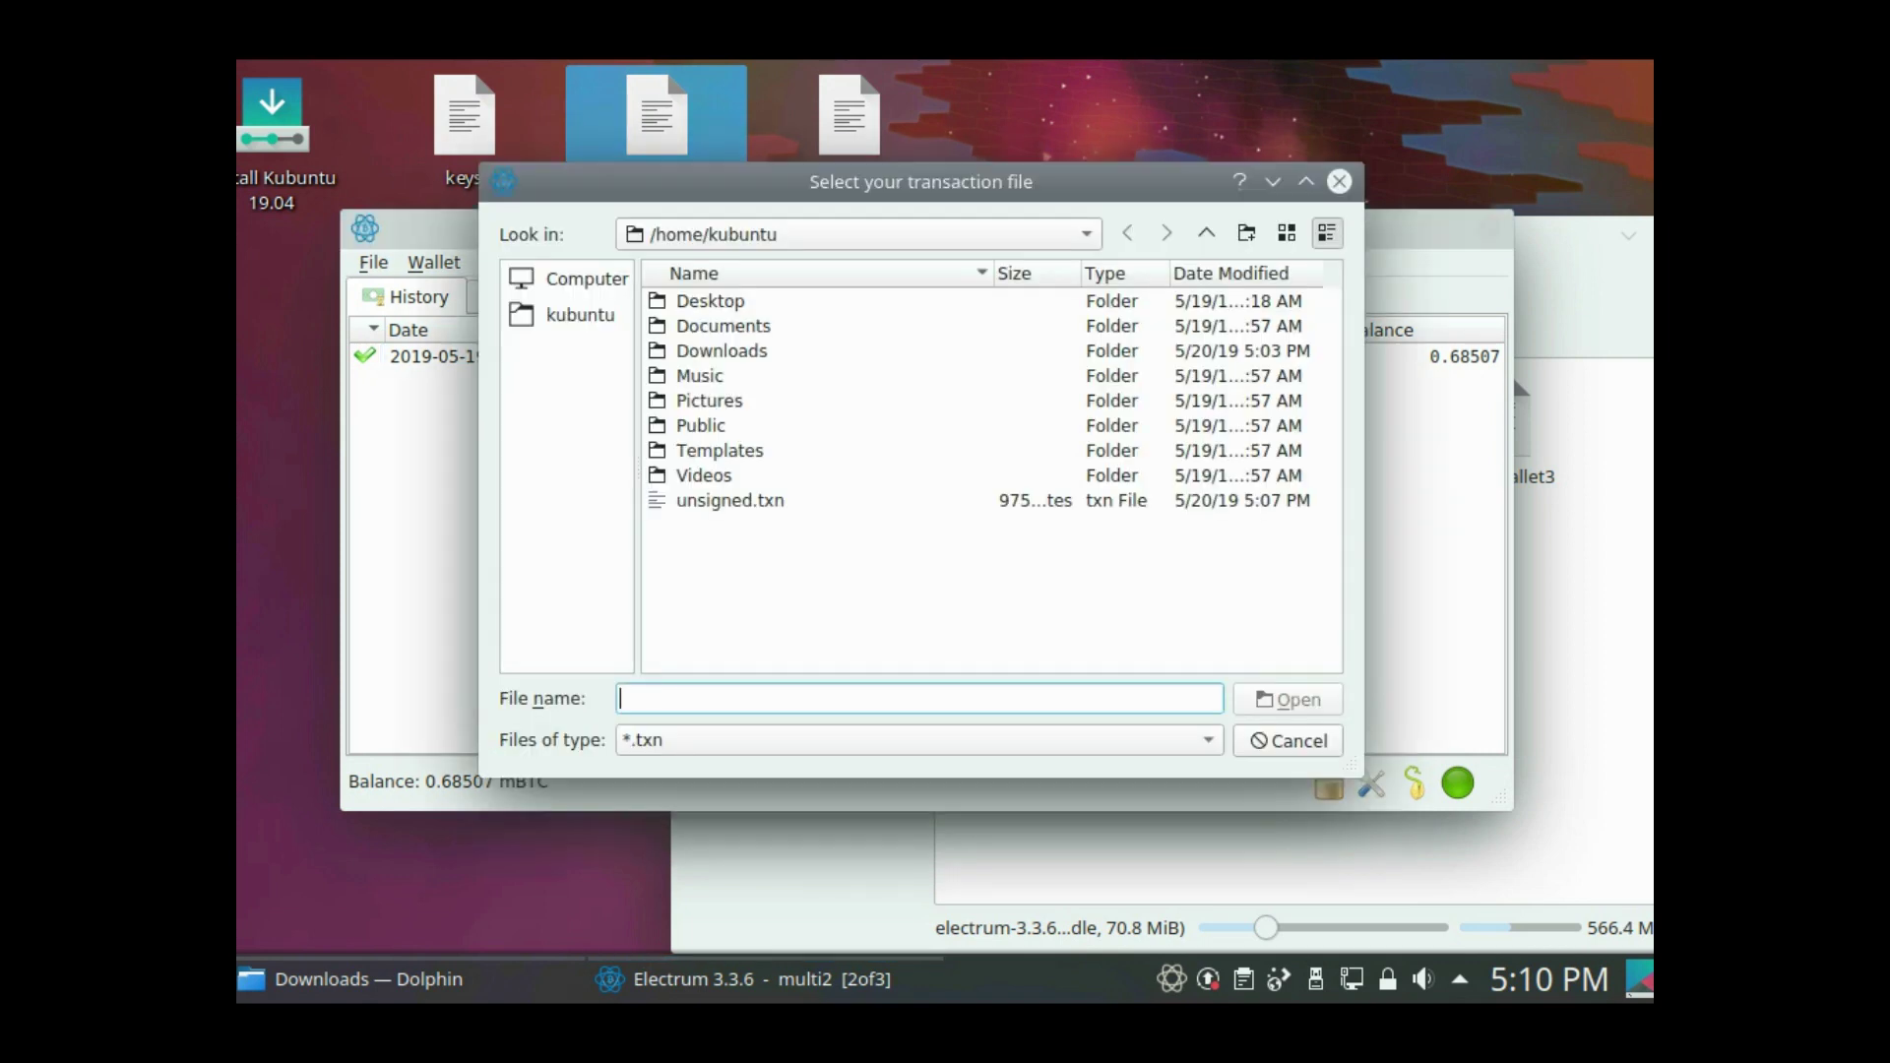
type("unsigned.txn")
key("Return")
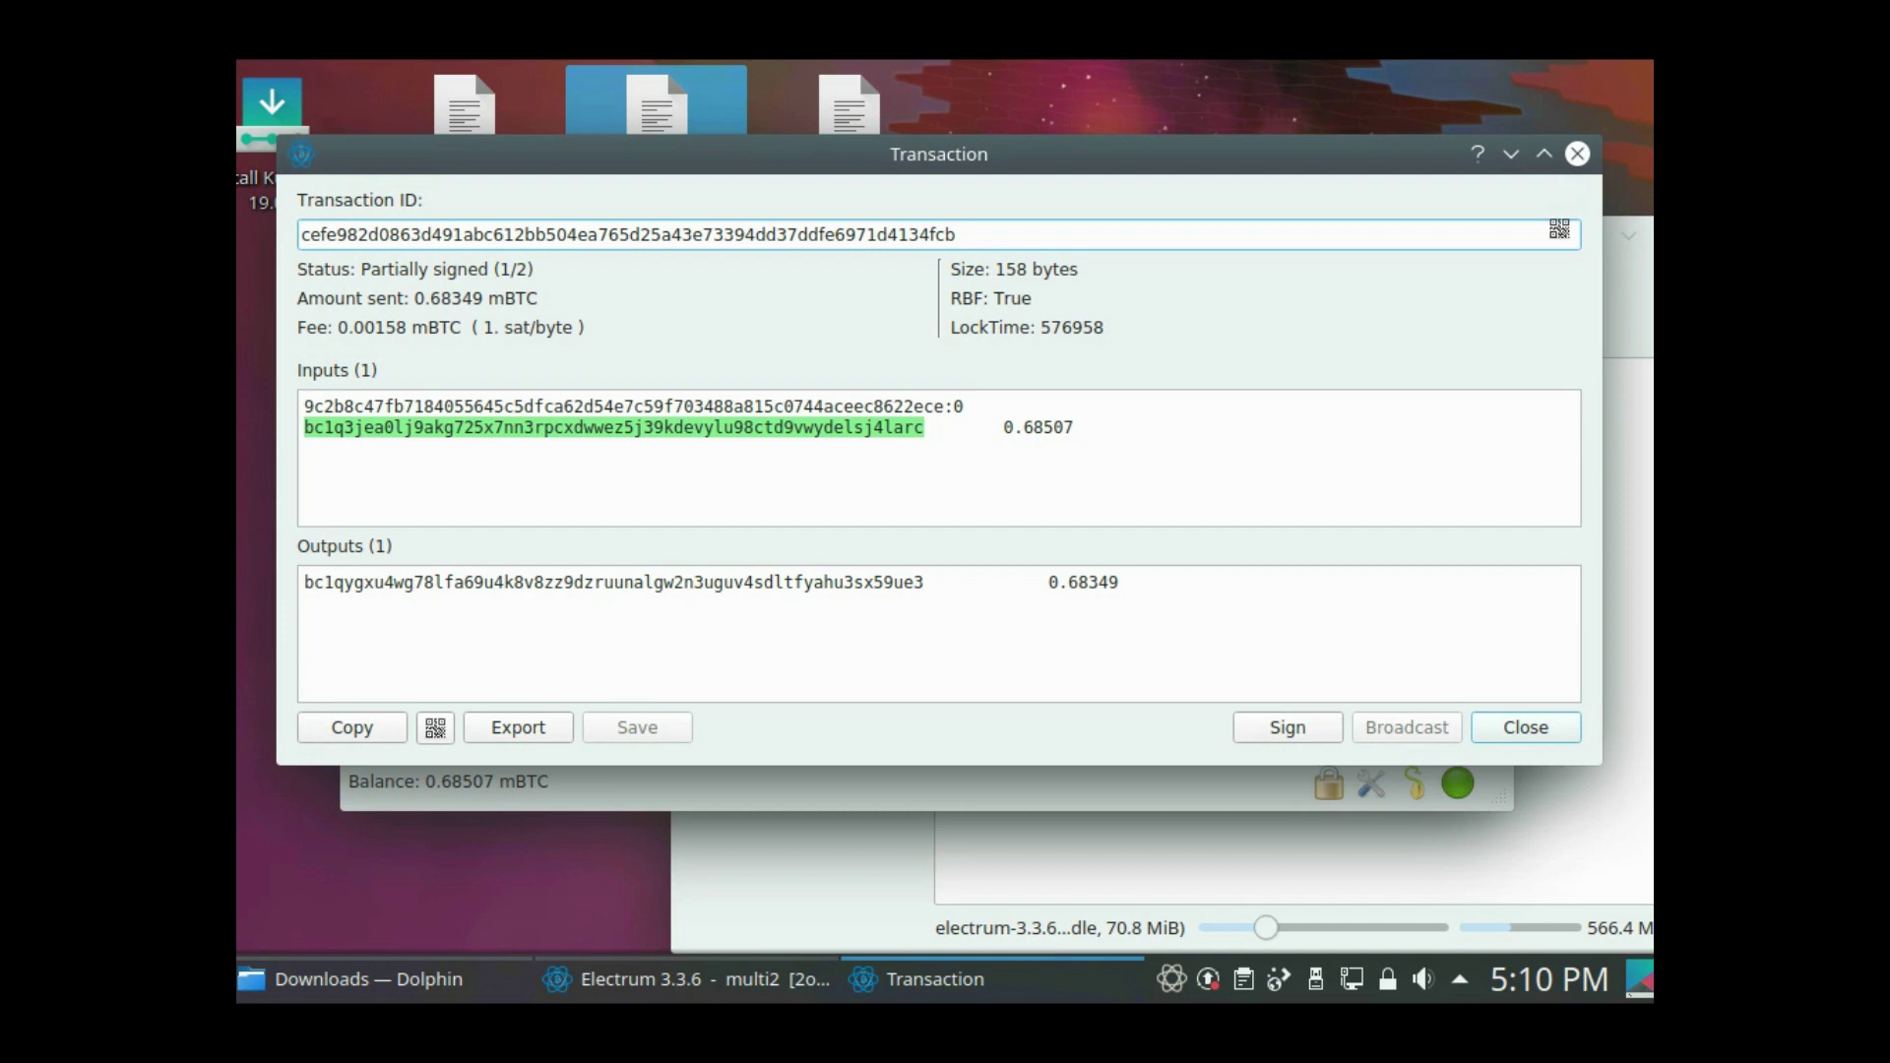
double_click(613, 582)
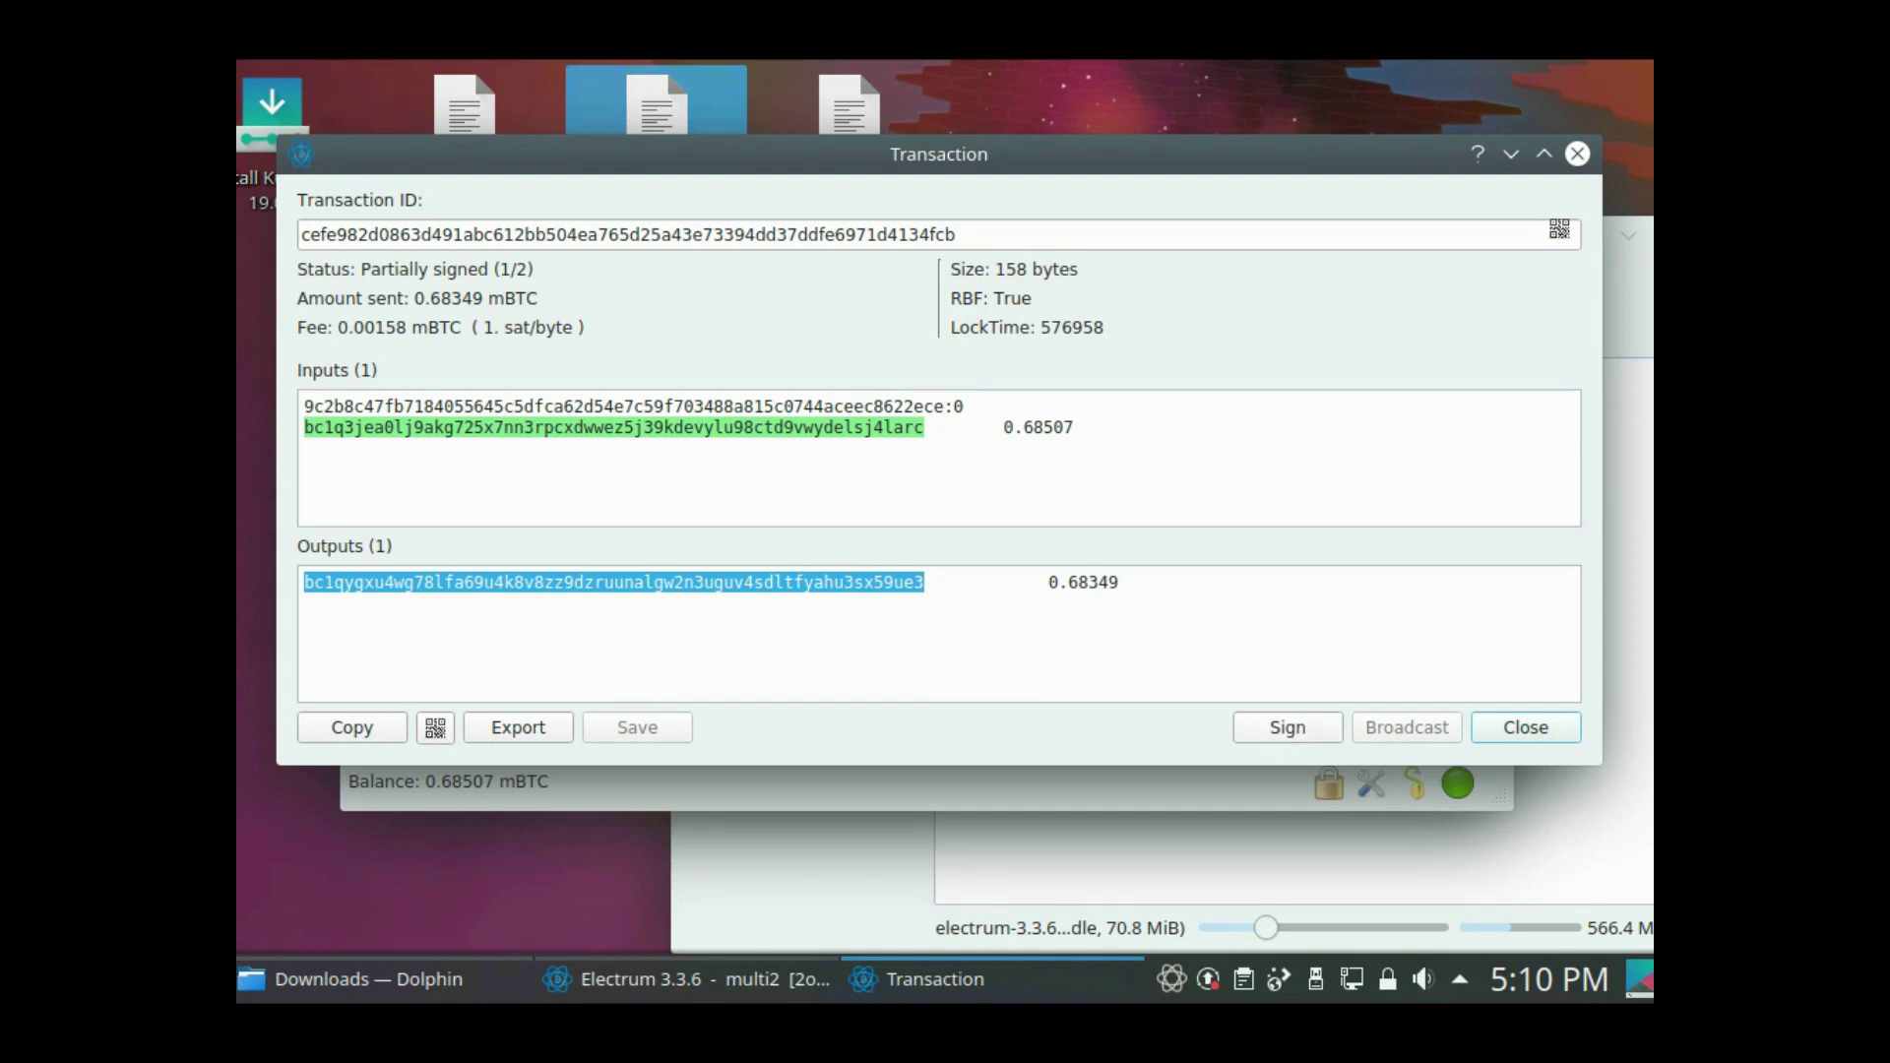
left_click(1288, 728)
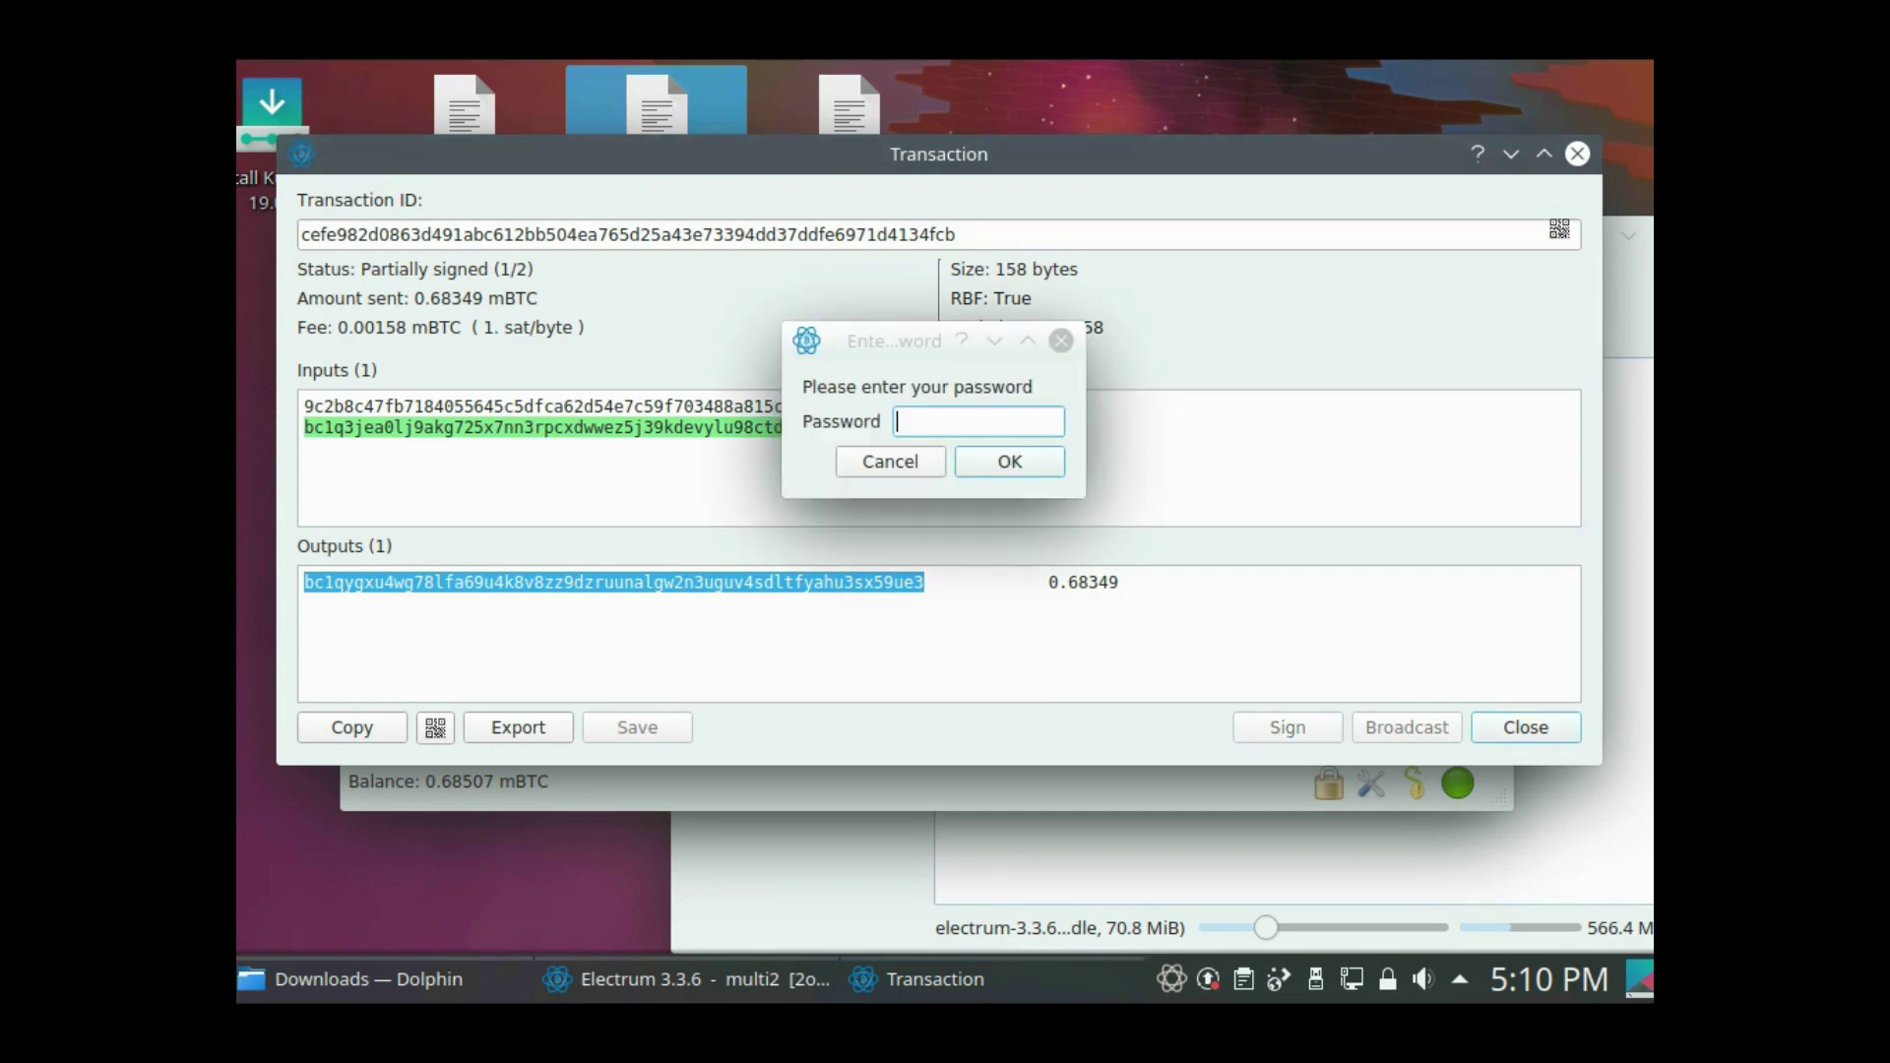
- Sign with the multi2 password and broadcast the -0.68507 mBTC payment
type("********")
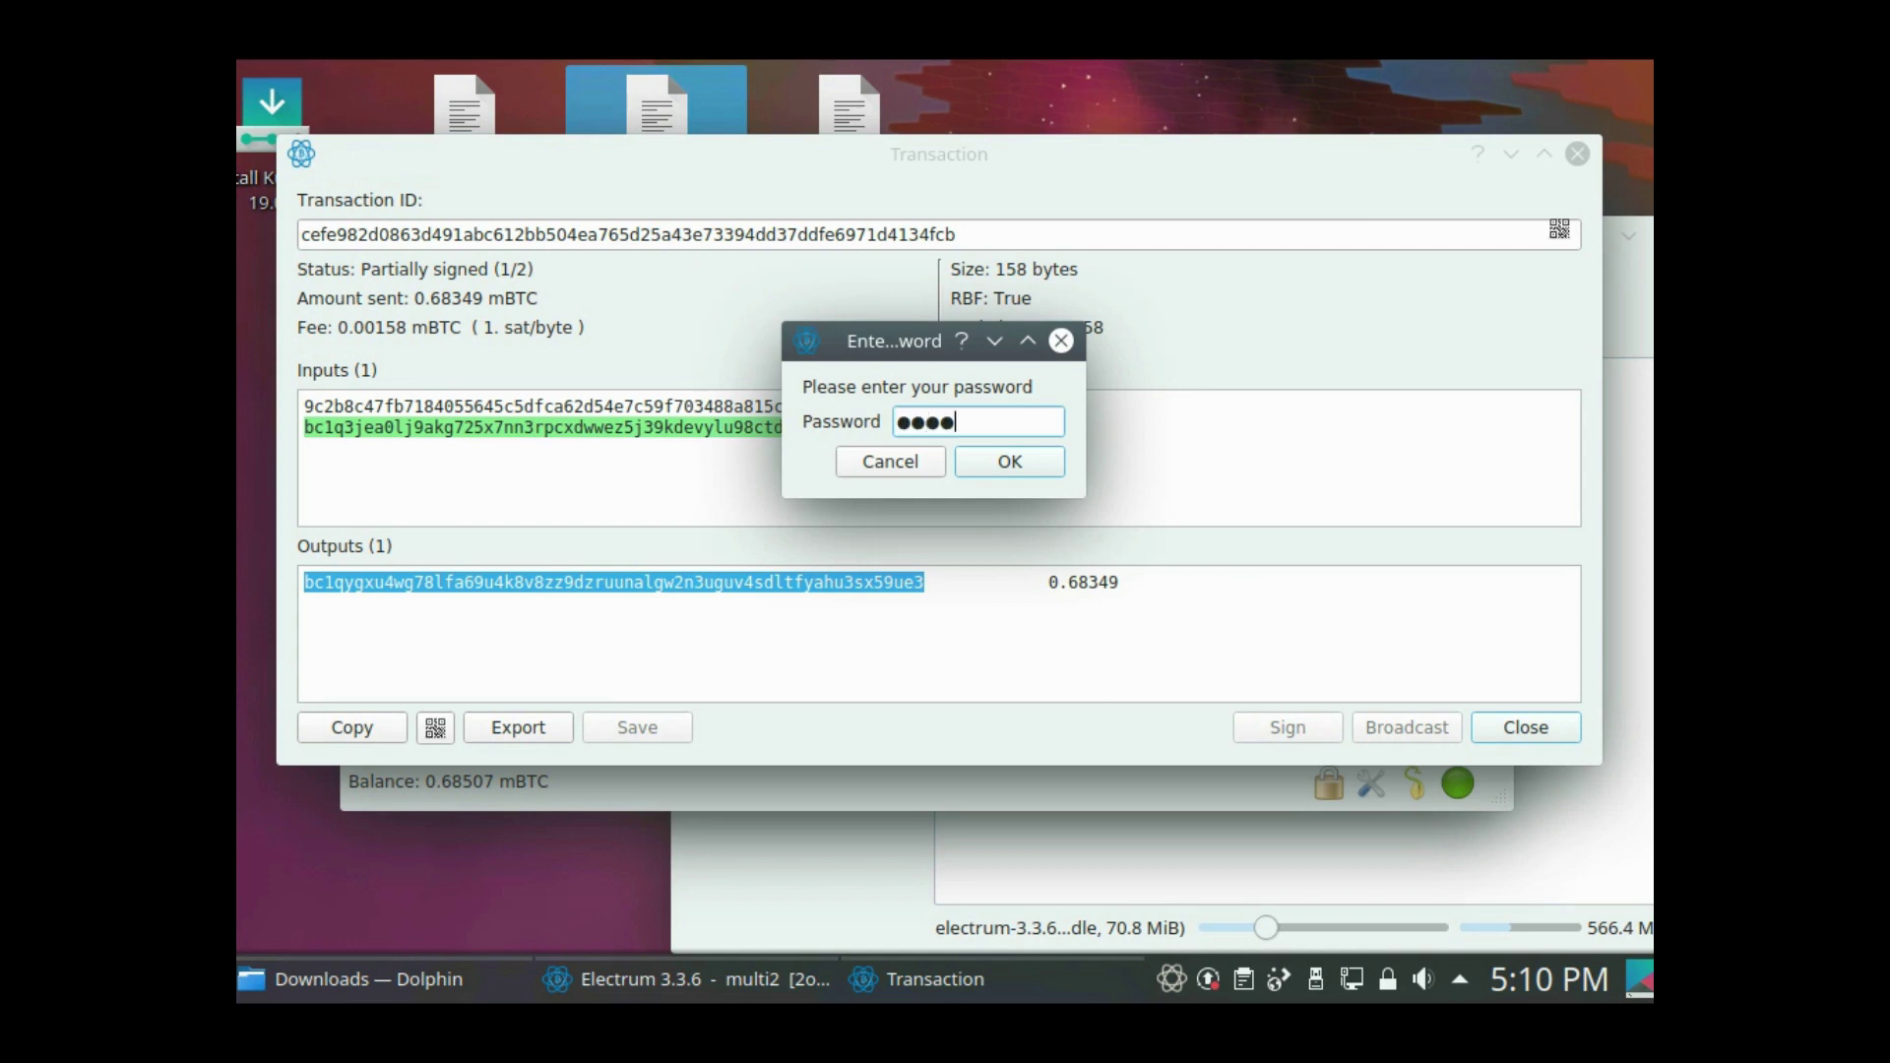
key("Return")
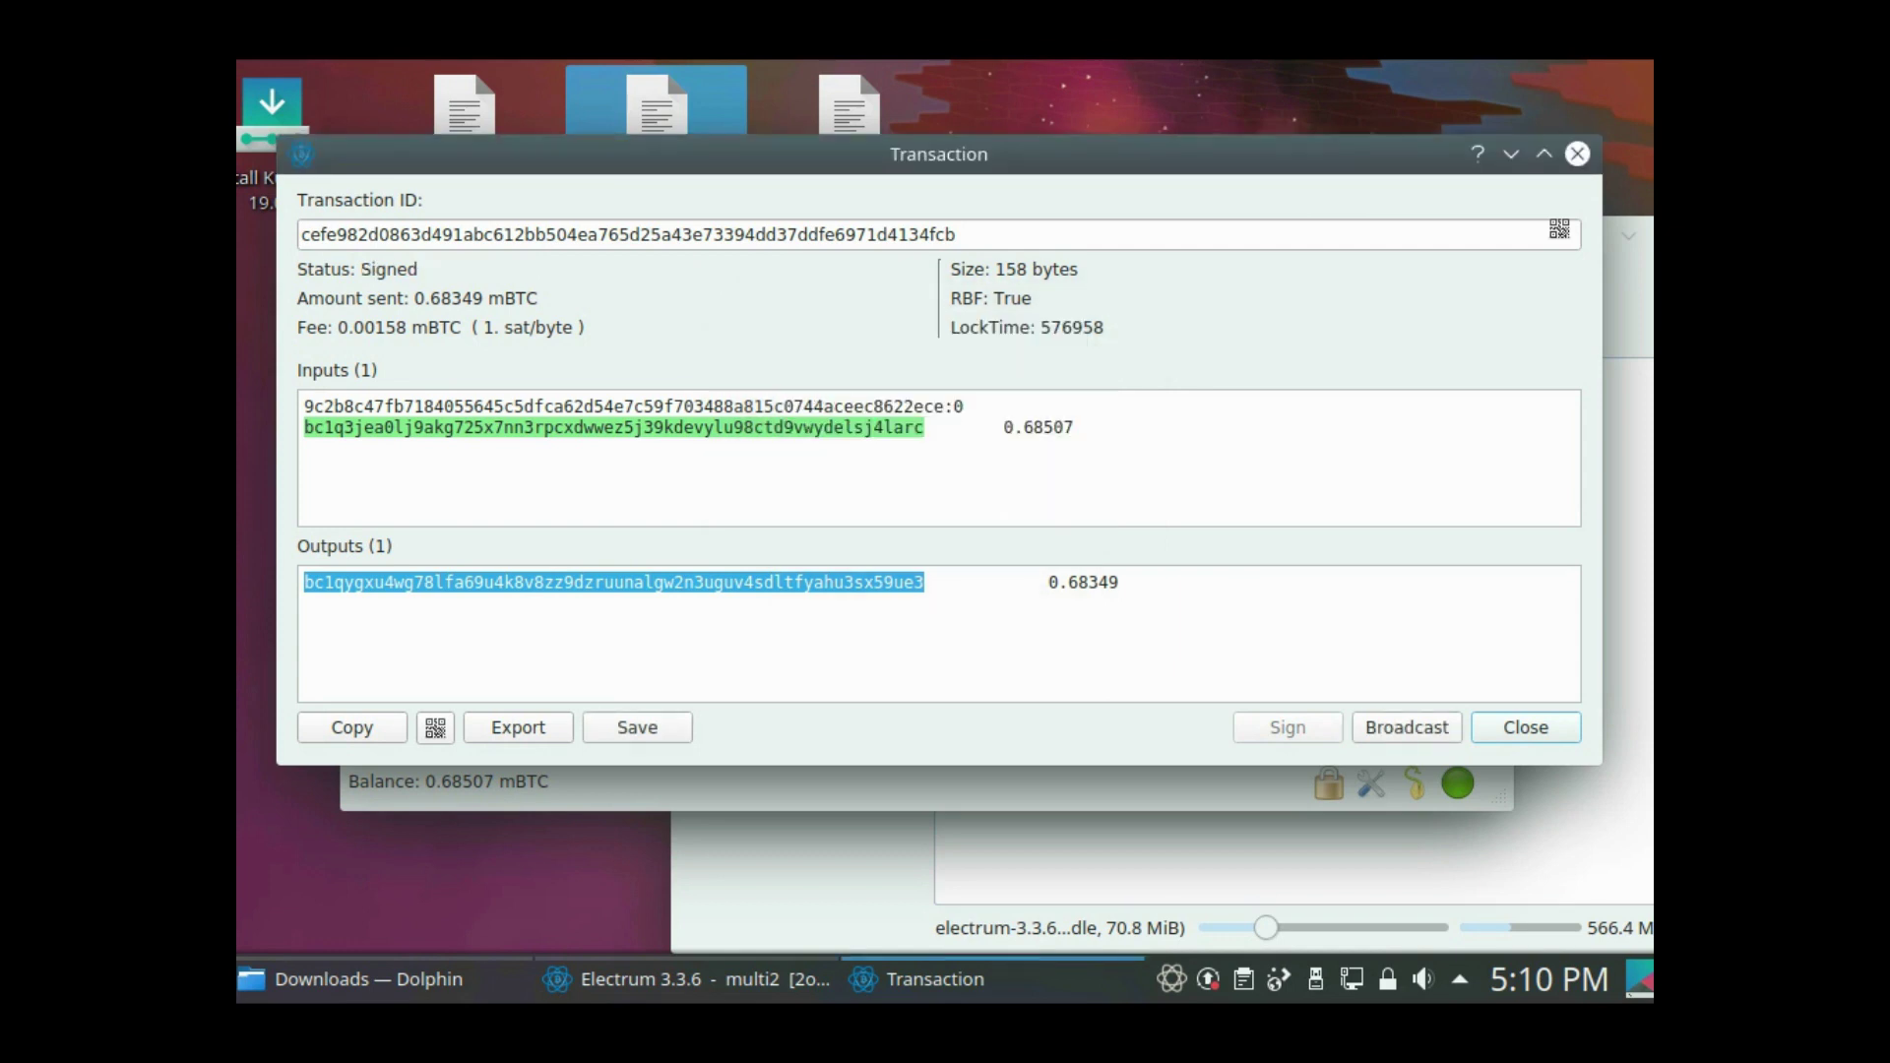
left_click(1407, 728)
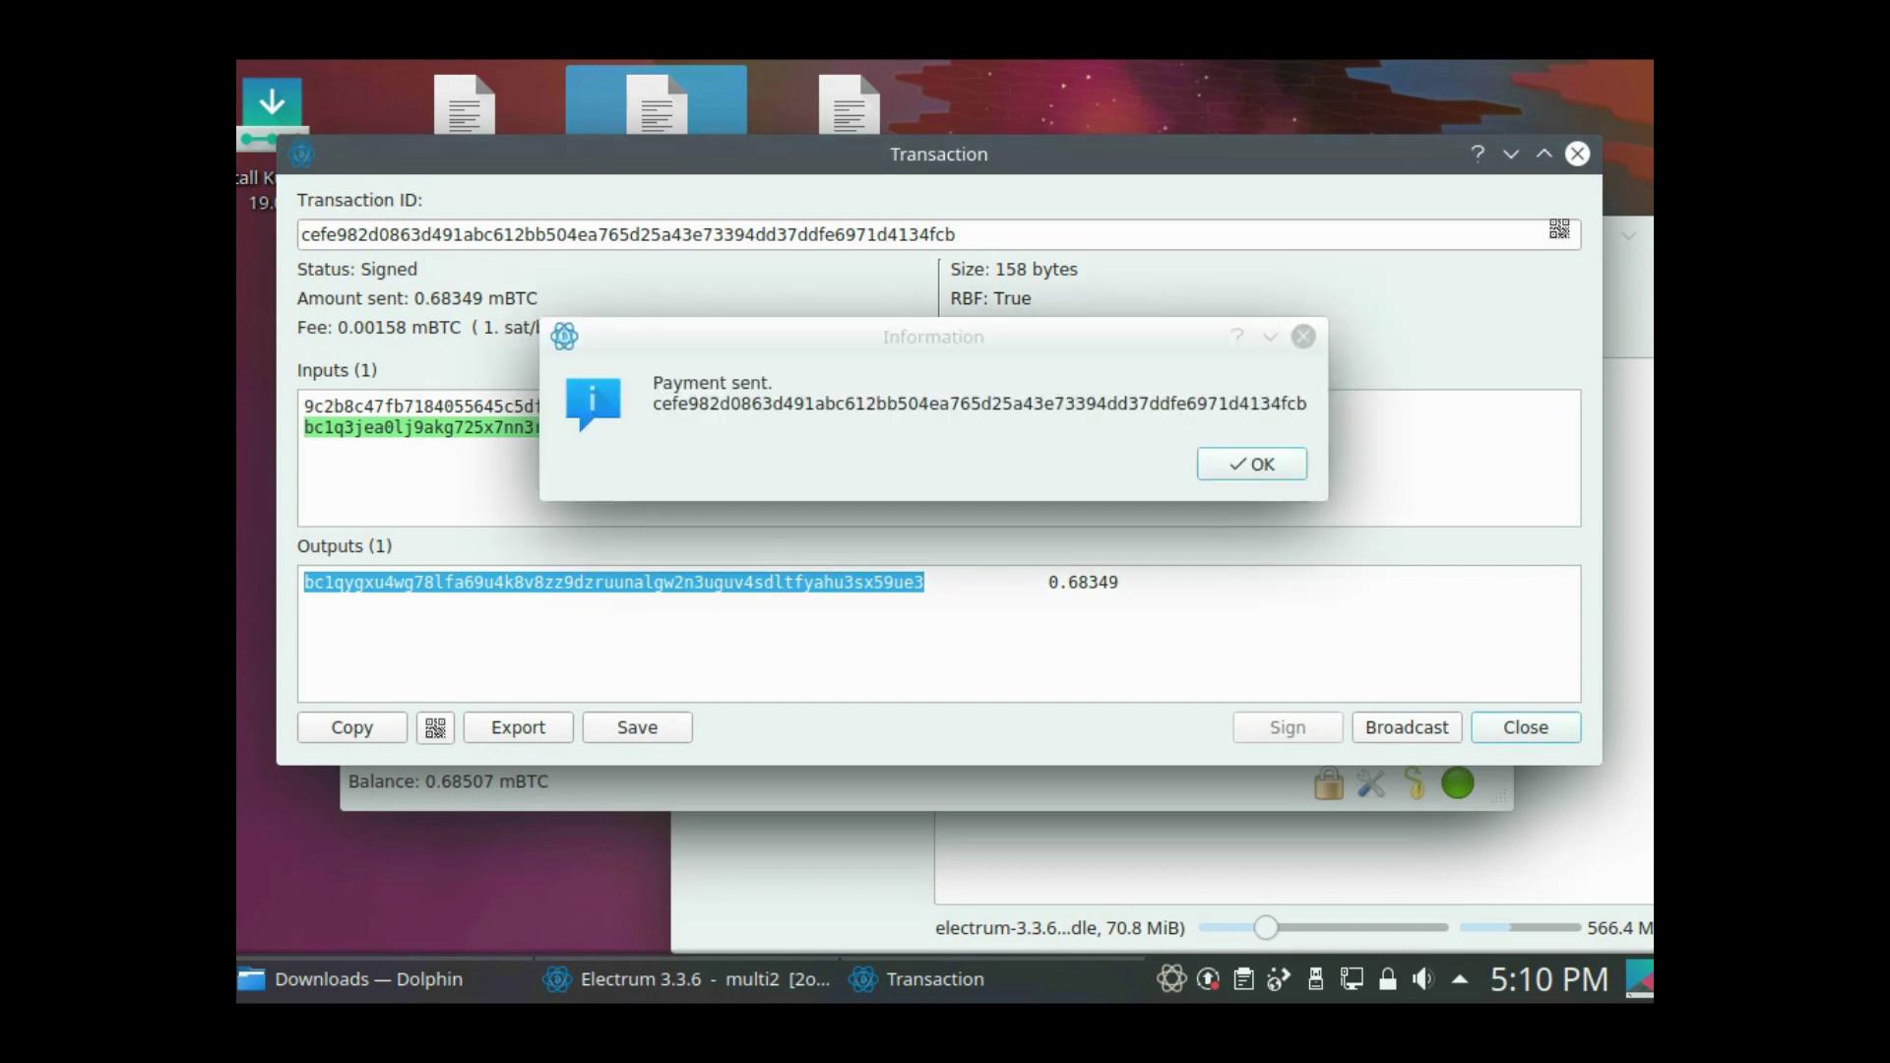
key("Return")
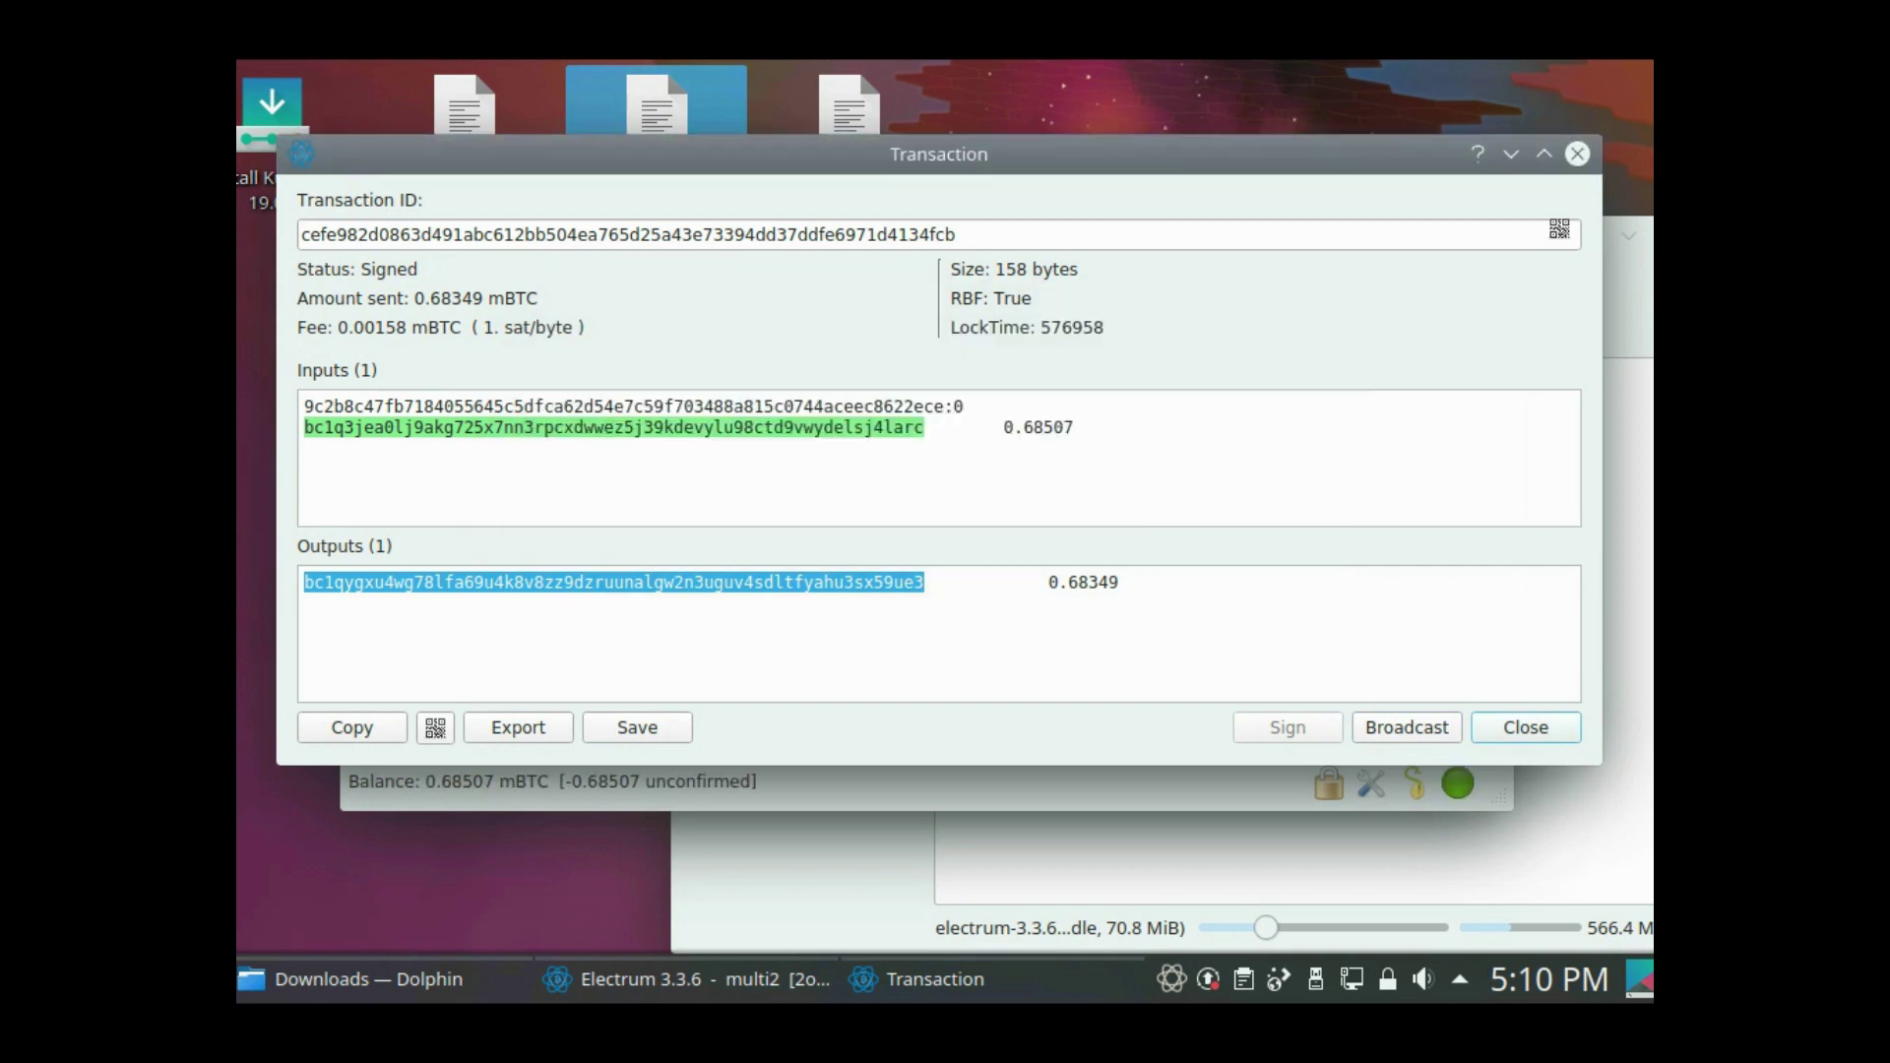
key("Escape")
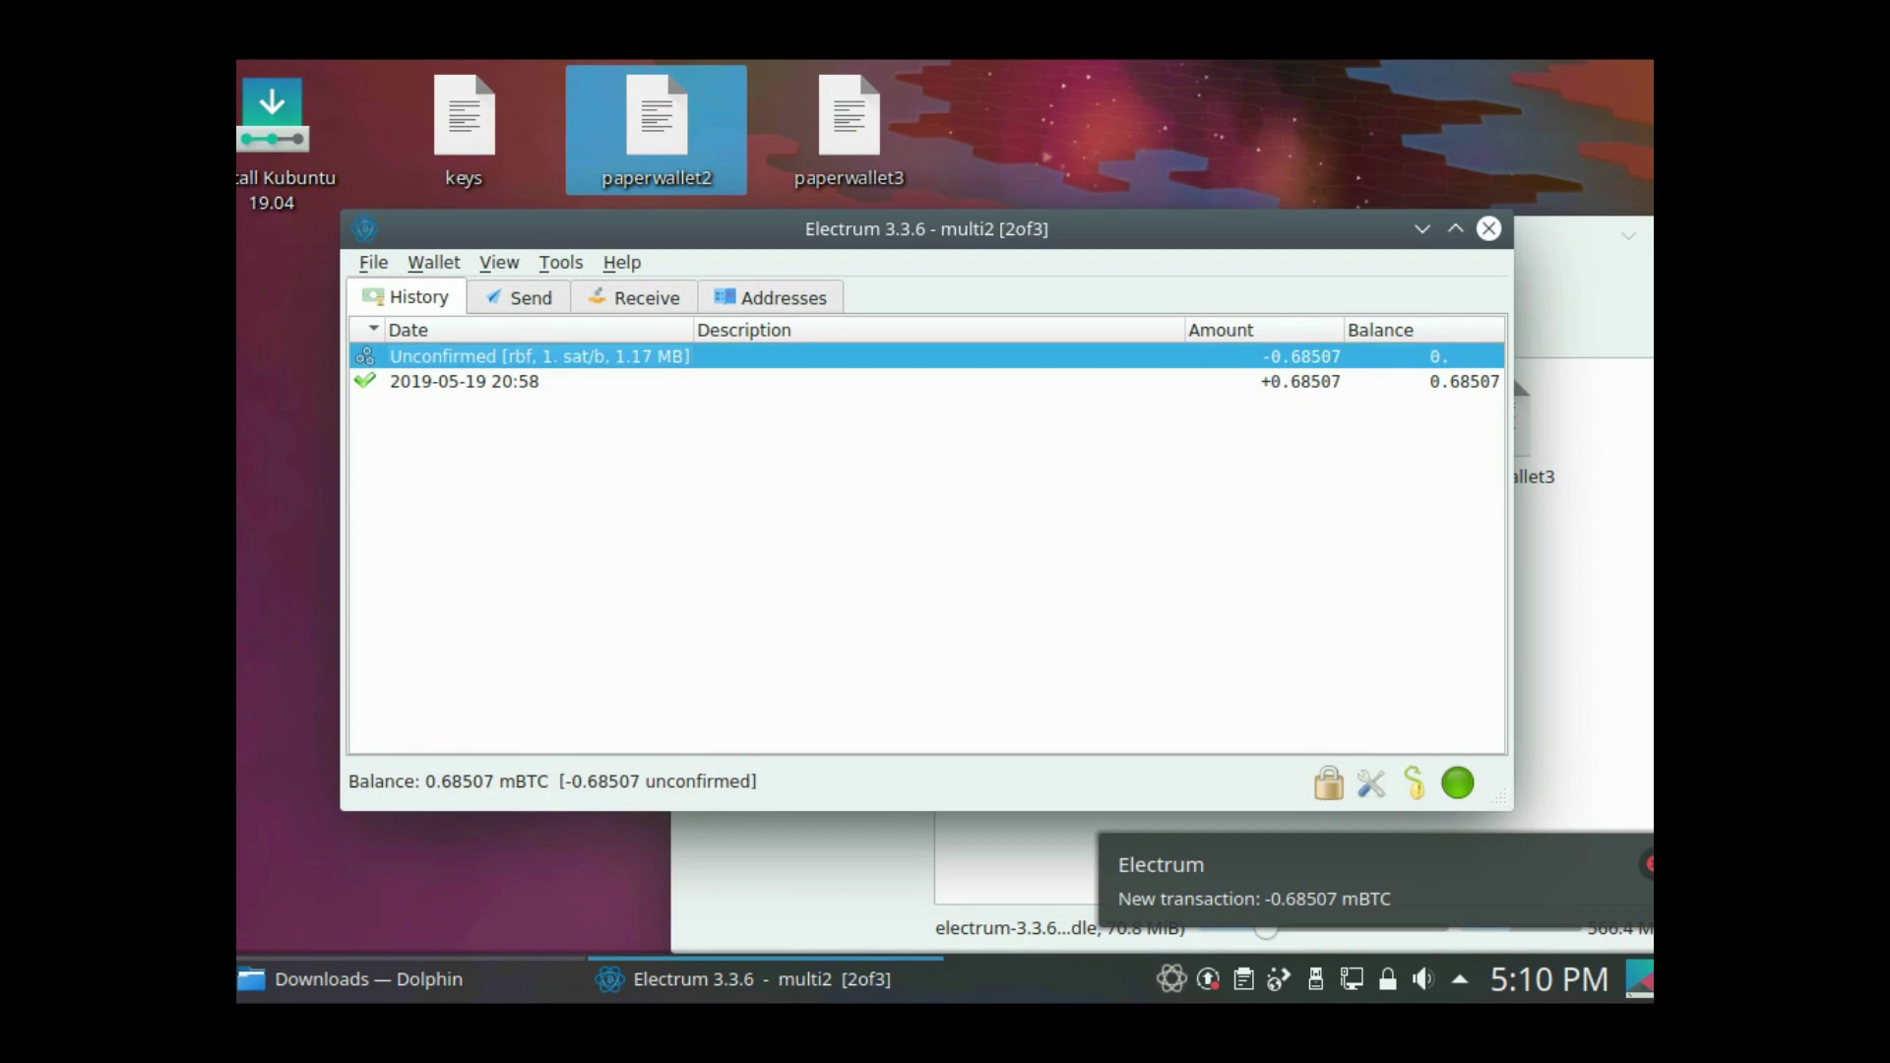
- Change the online block explorer from Blockstream.info to Blockchair.com in Preferences
right_click(604, 360)
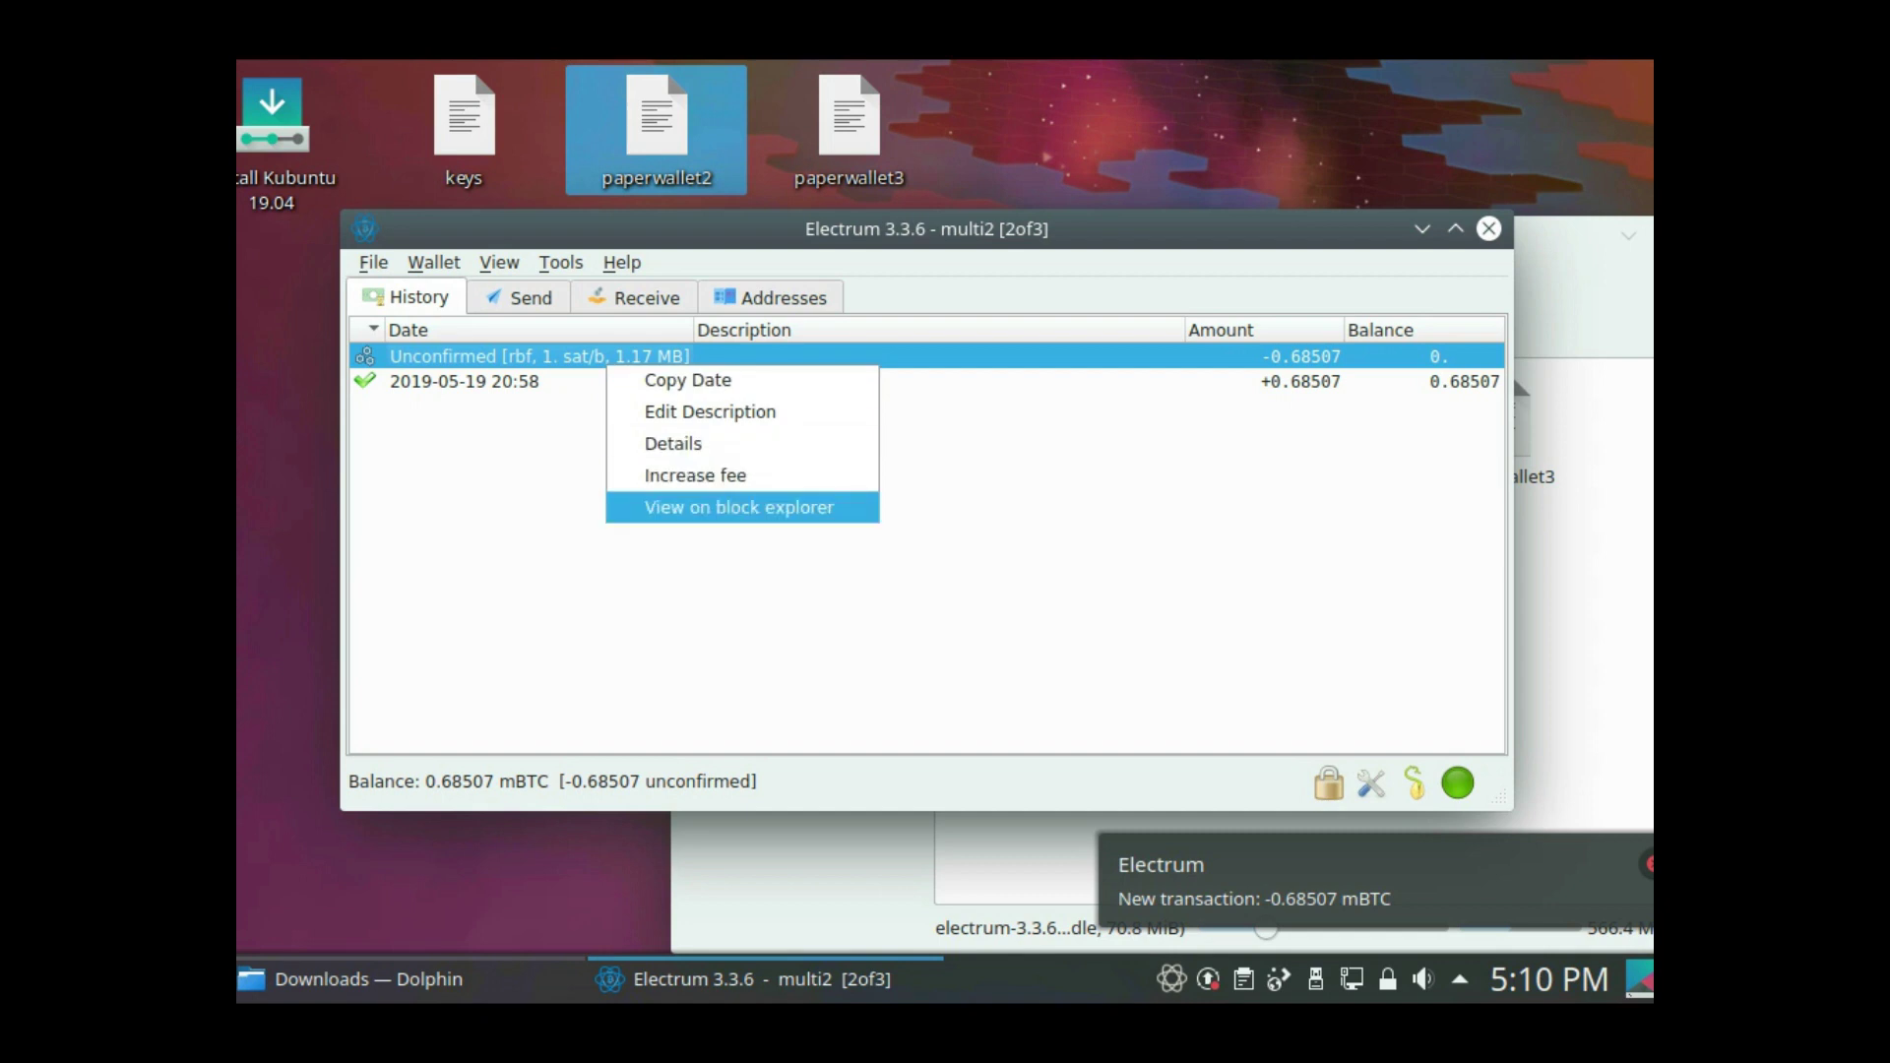
left_click(650, 506)
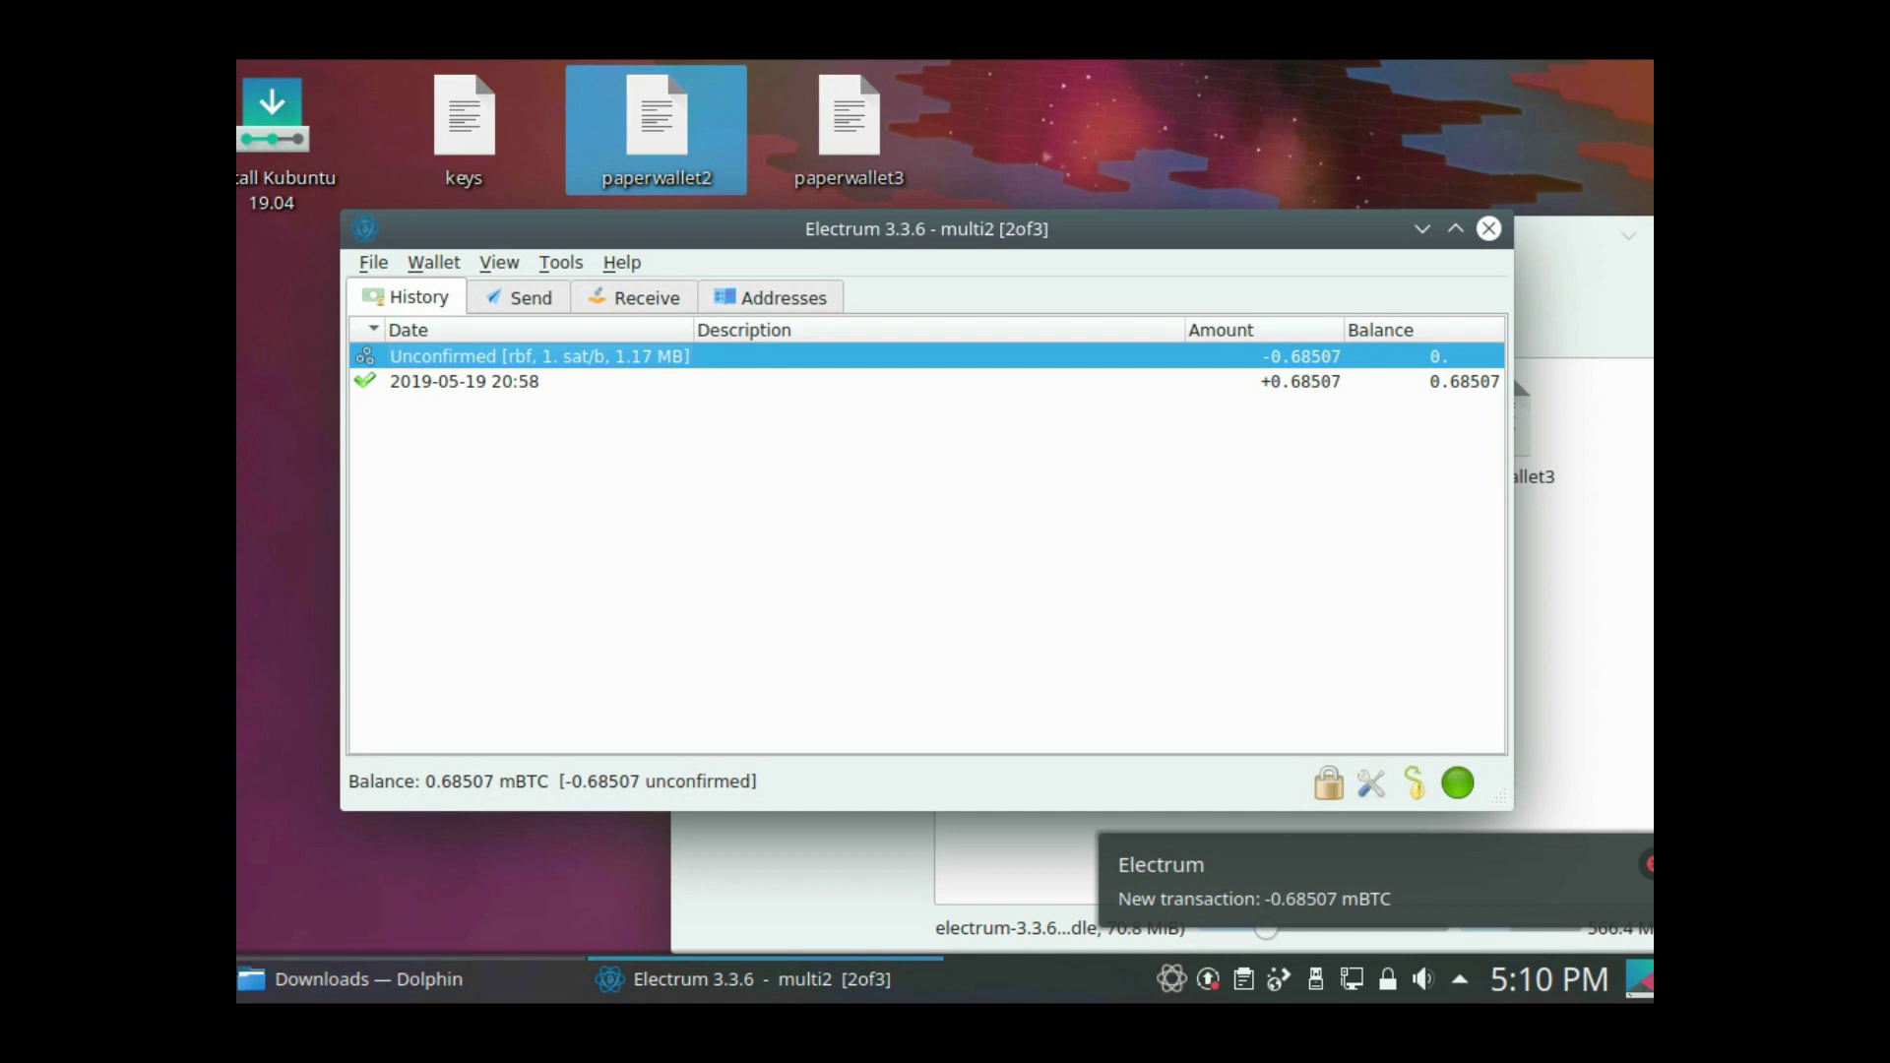
key("alt+t")
key("Down")
key("Return")
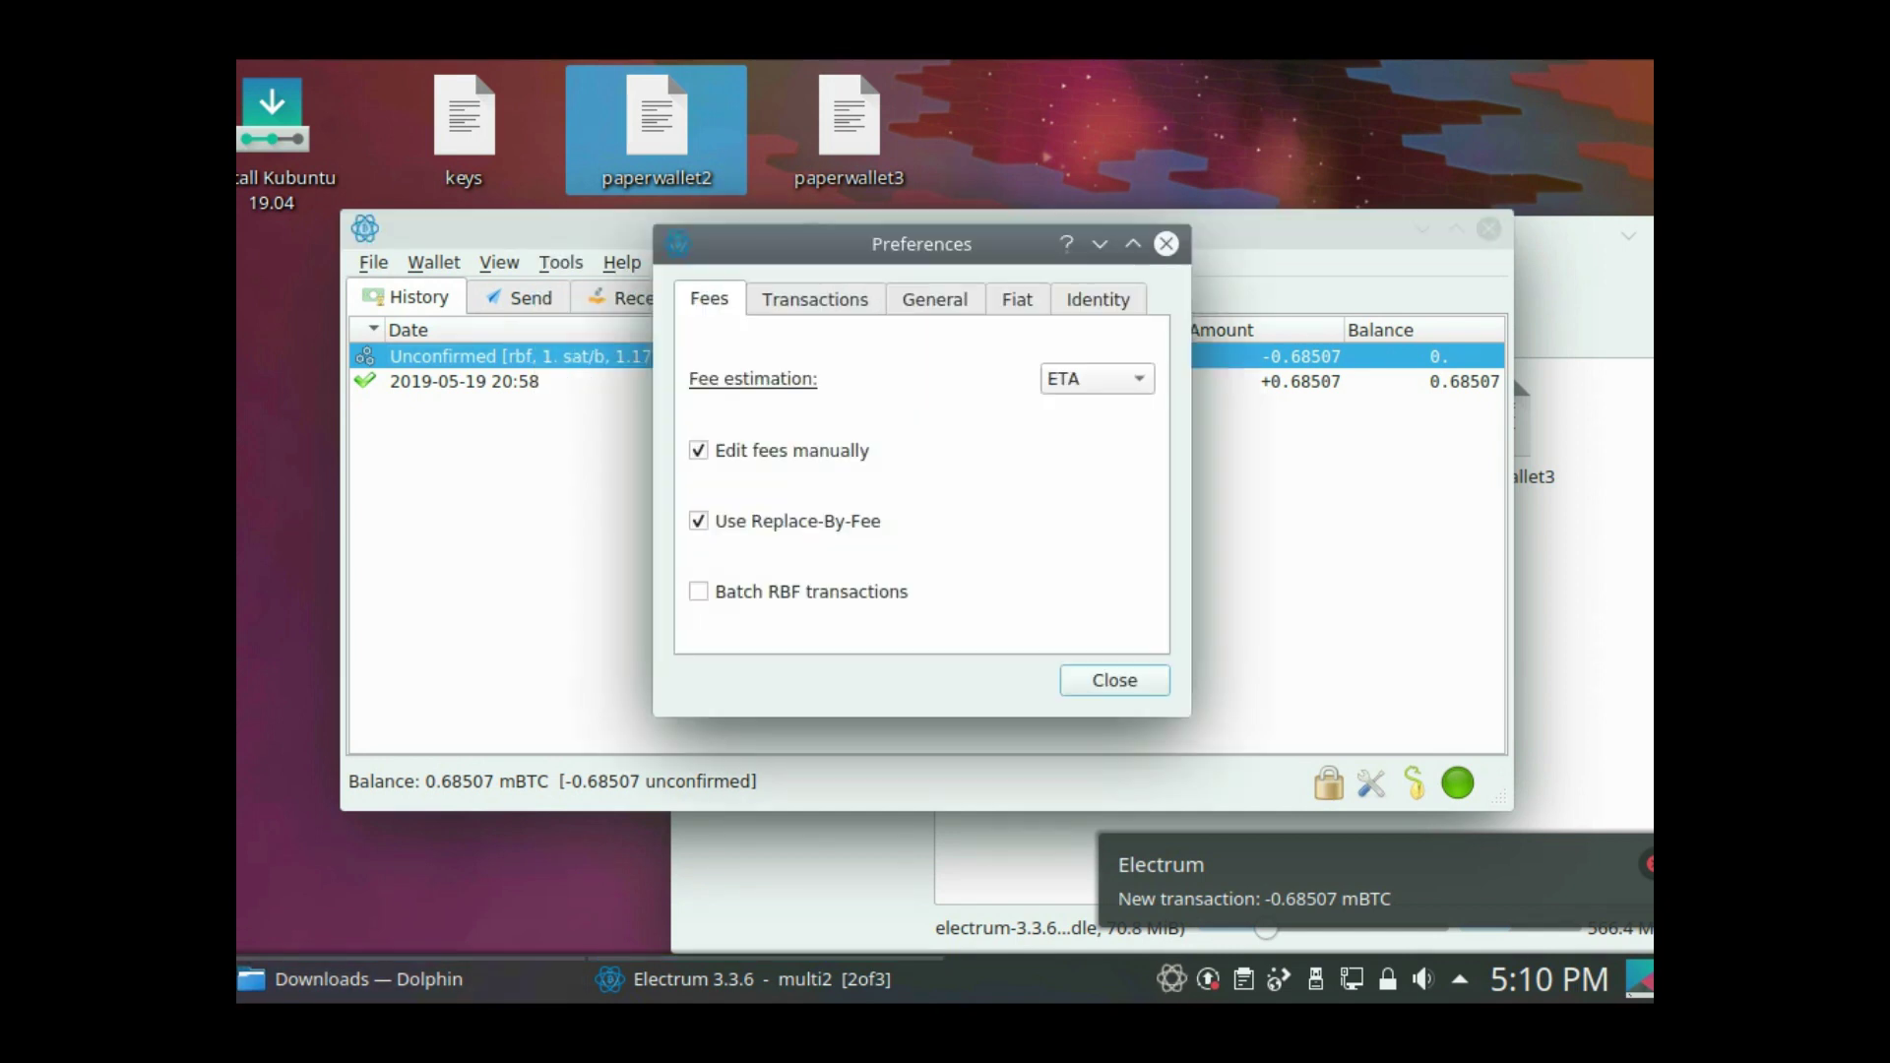
key("ctrl+Tab")
key("ctrl+Tab")
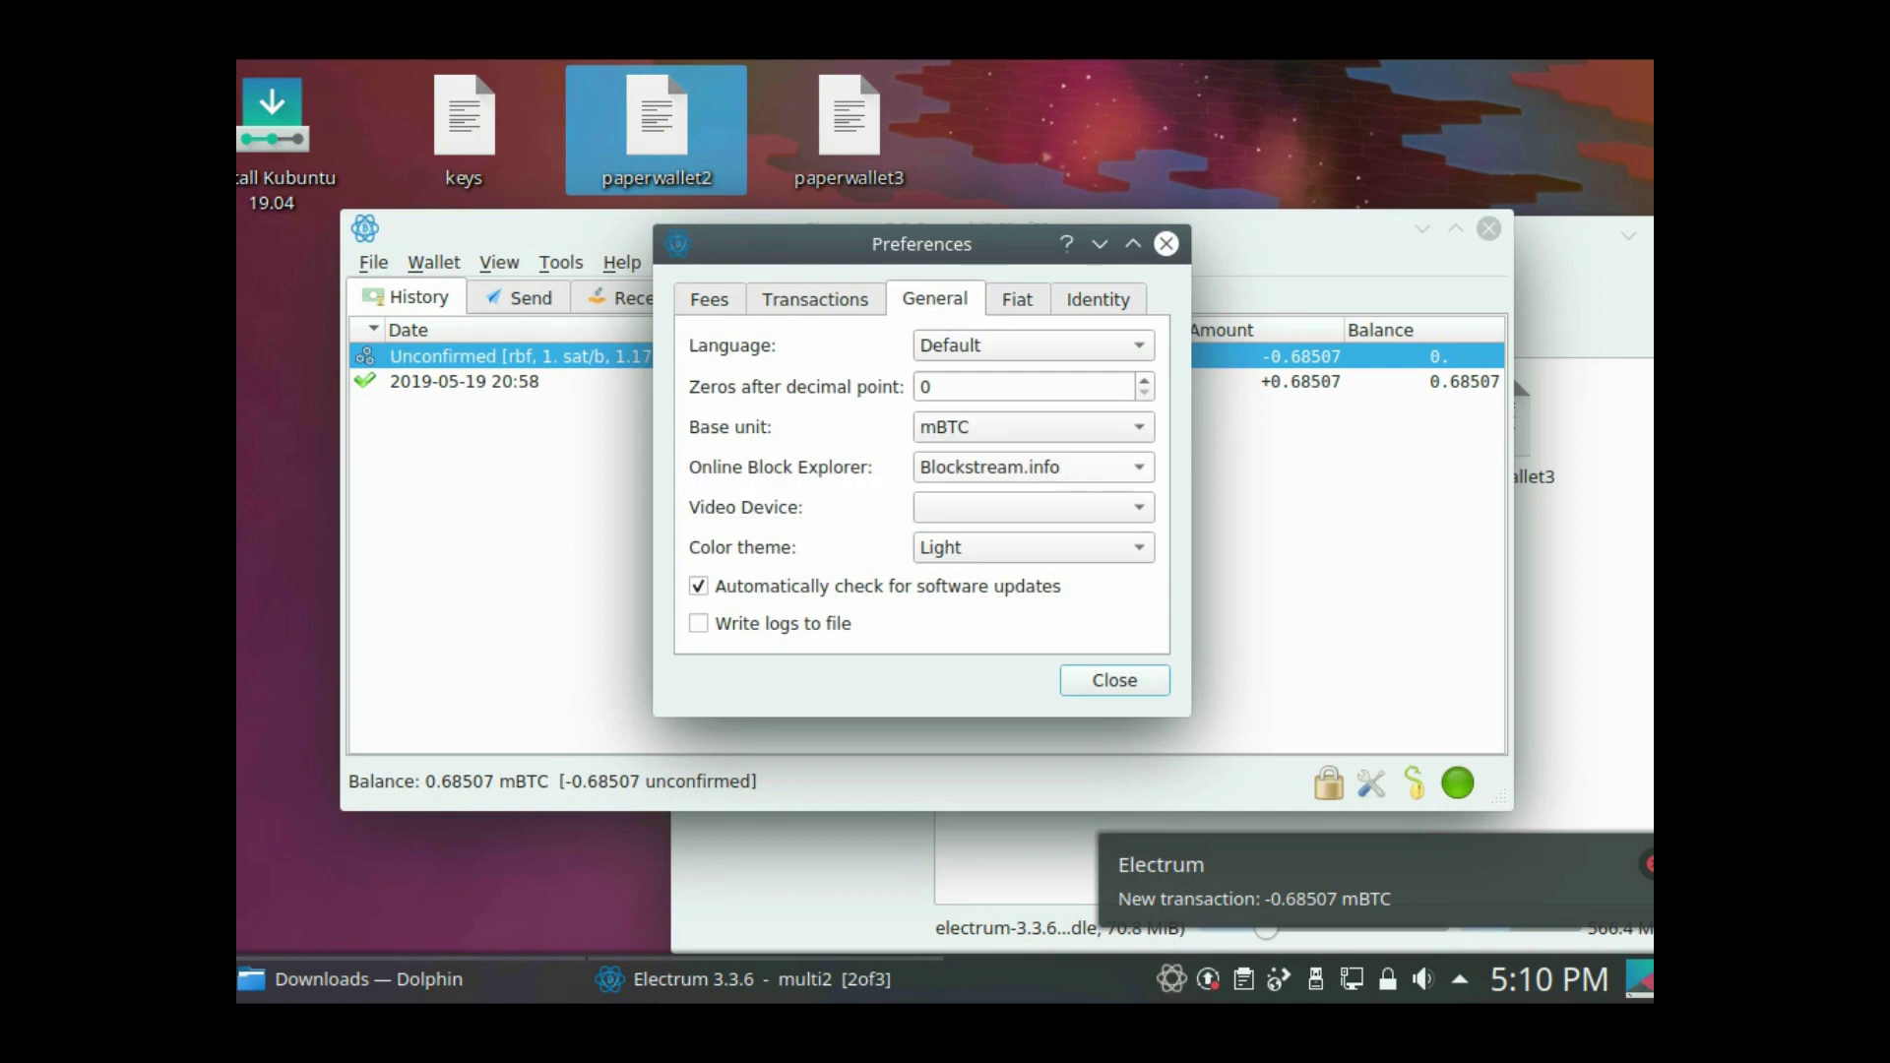
key("alt+Down")
key("Up")
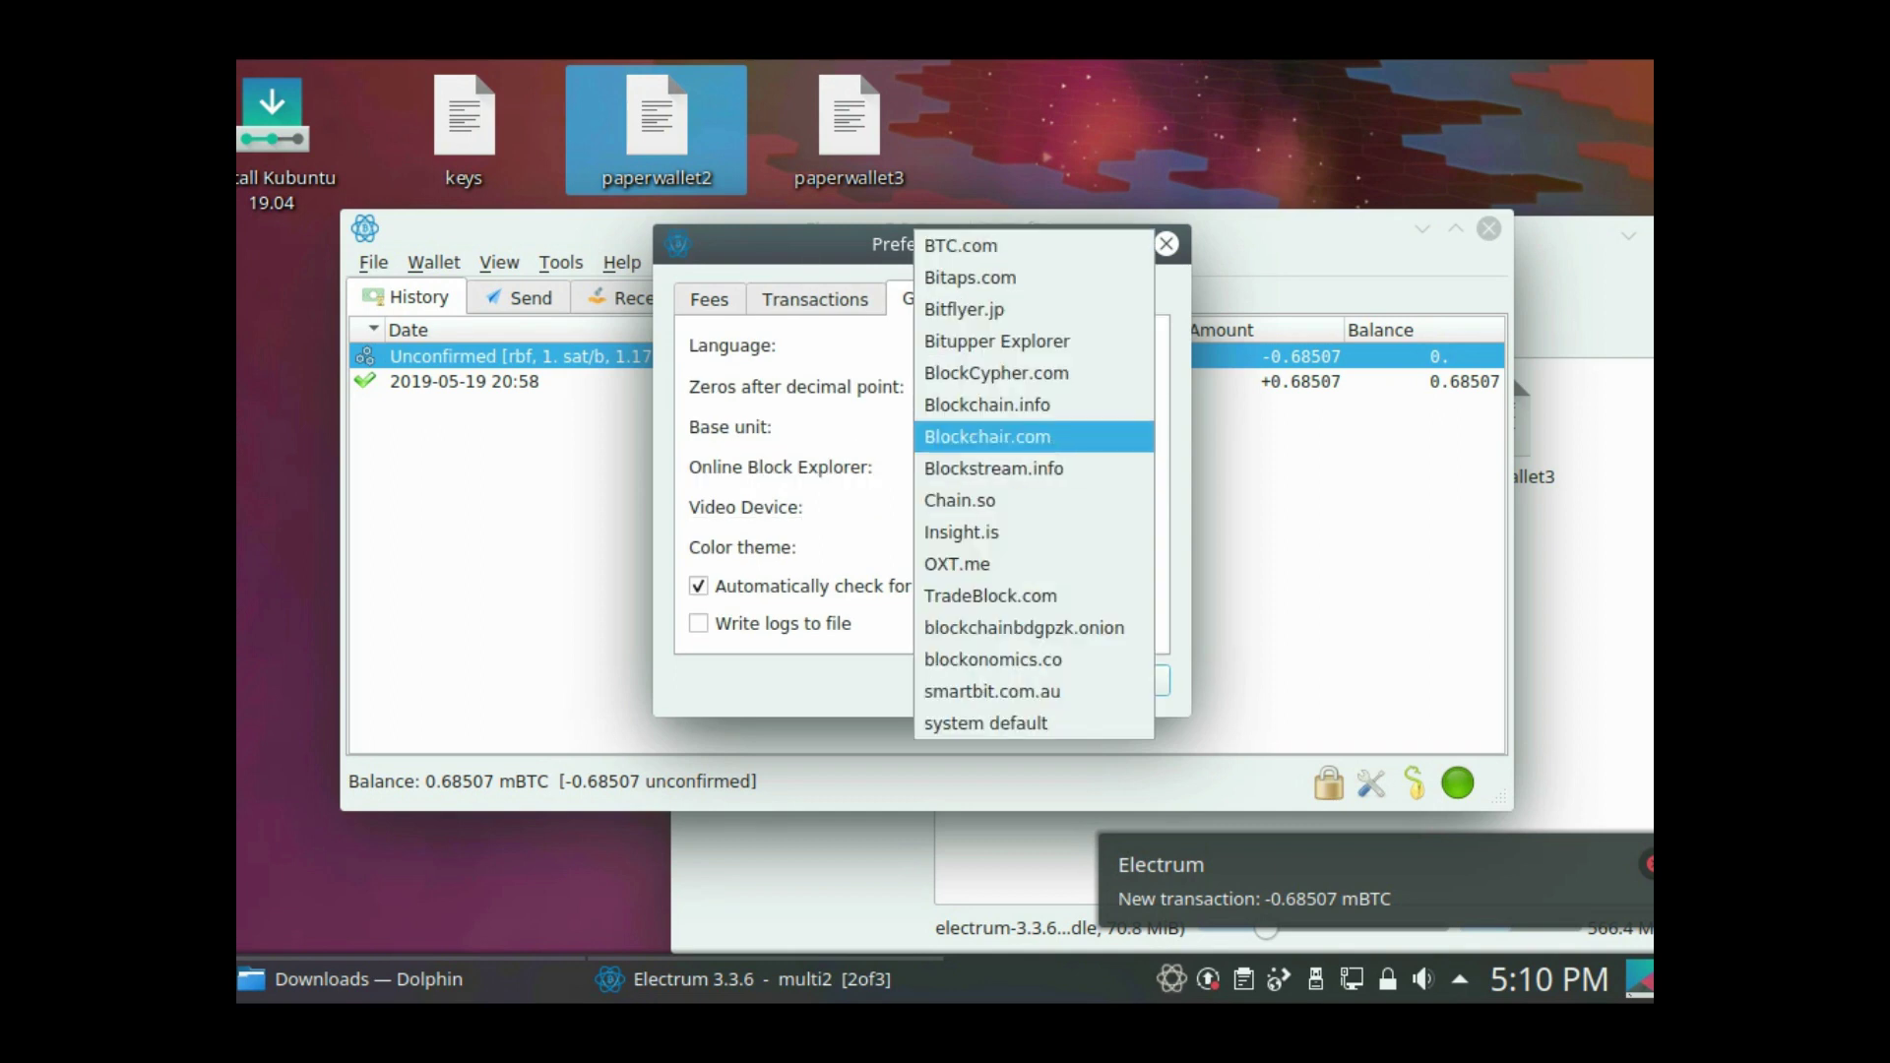
key("Return")
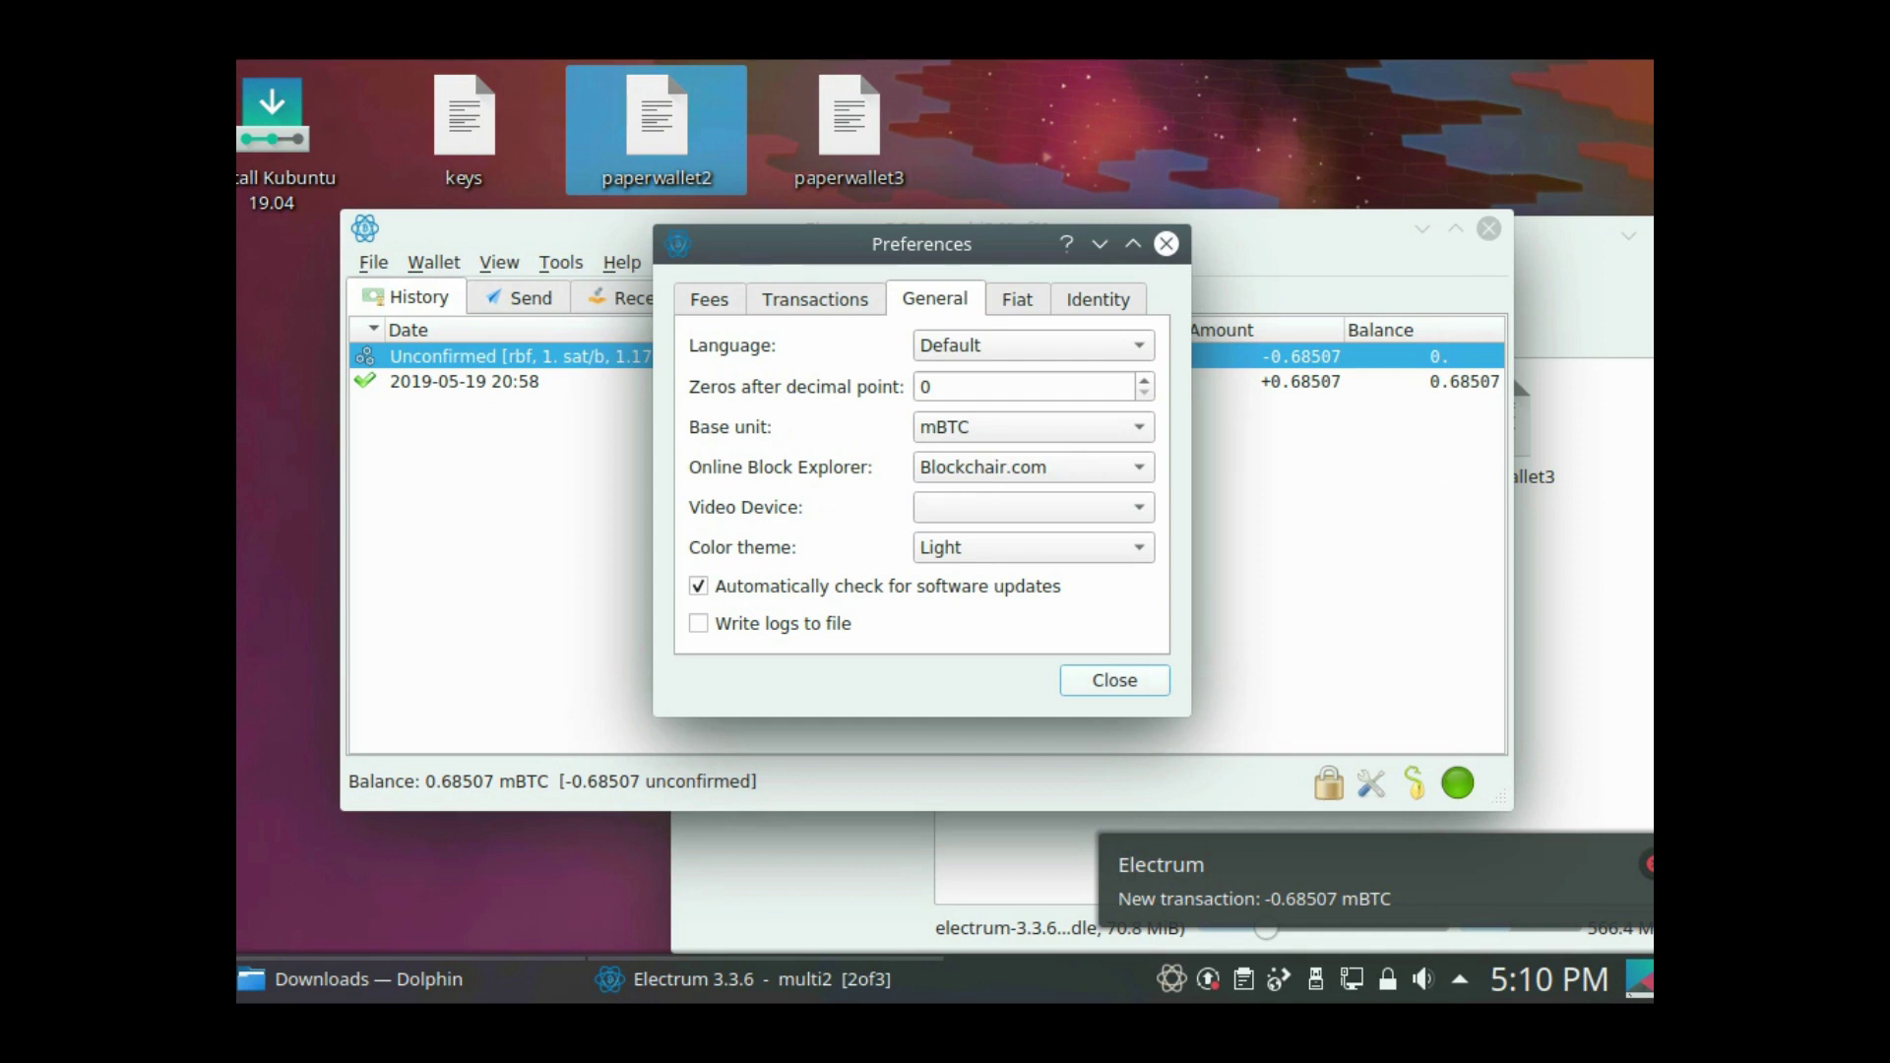
key("Return")
- Browse the unconfirmed transaction's context menu to its block explorer option
key("Menu")
key("Down")
key("Down")
key("Down")
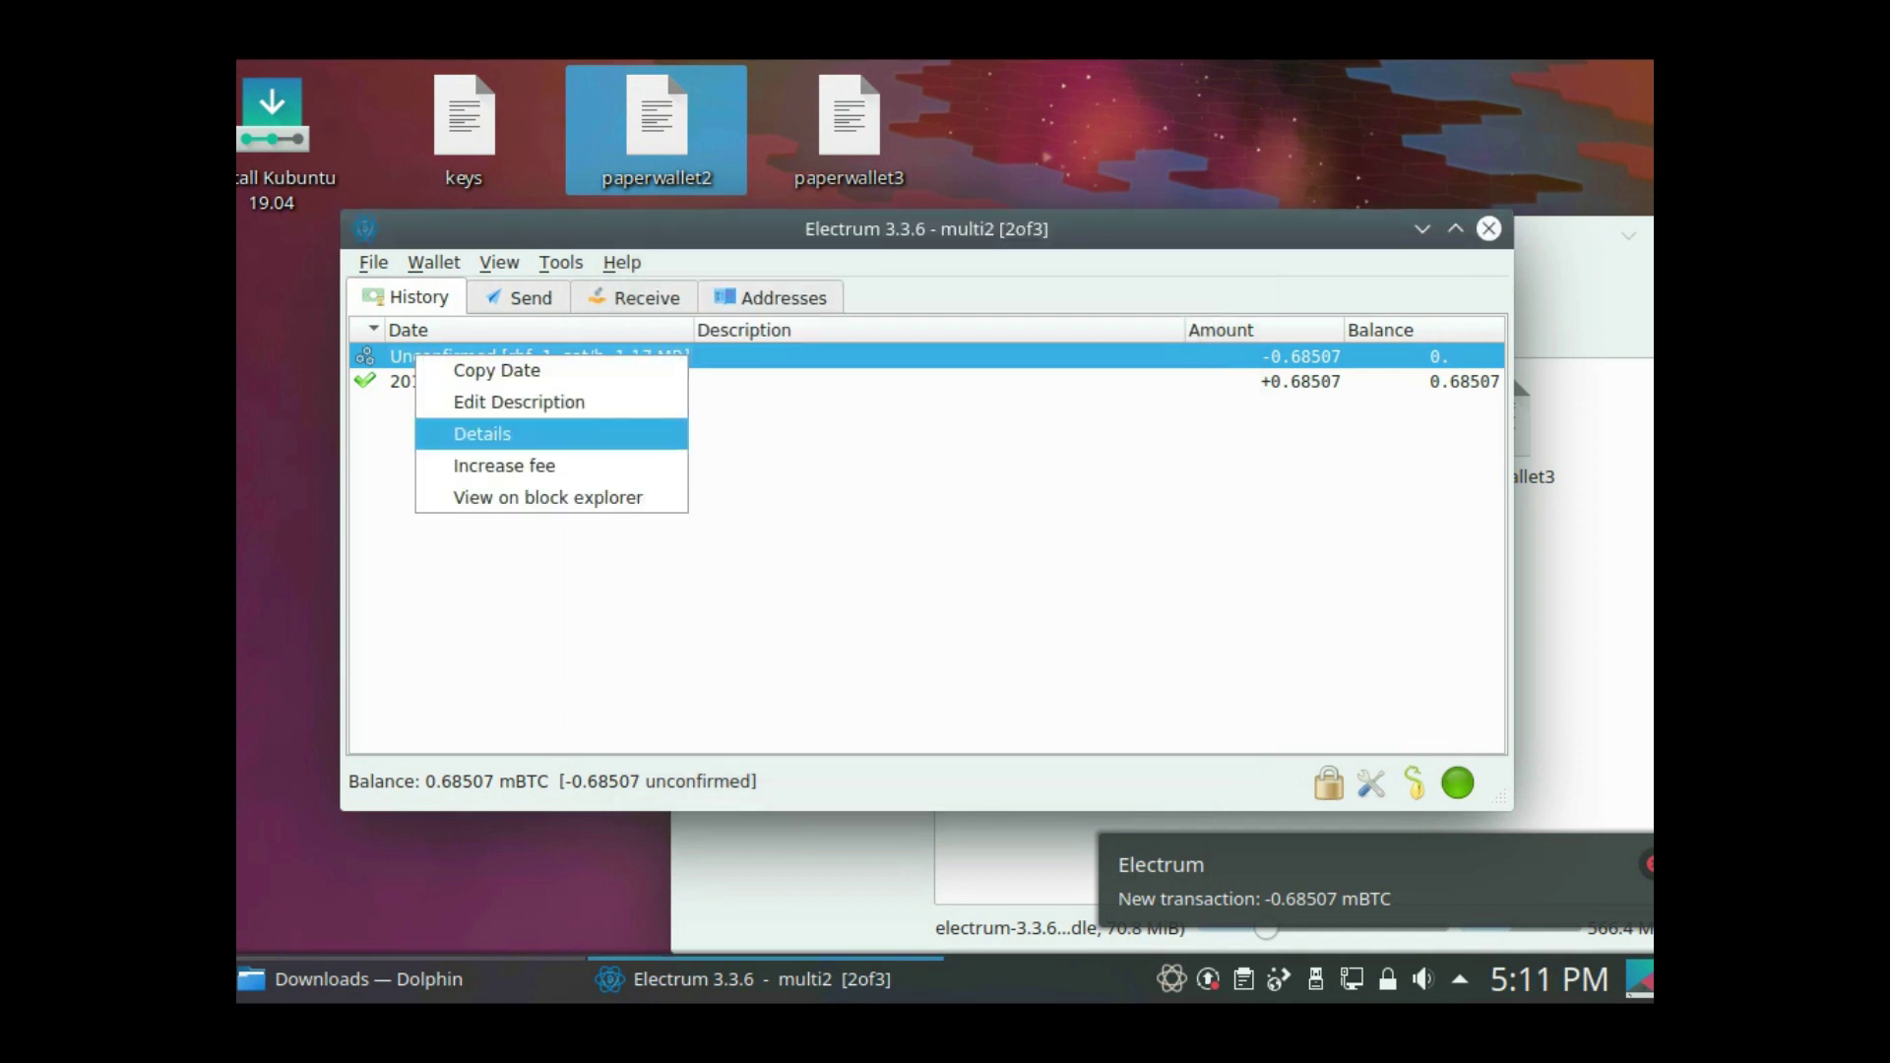
key("Down")
key("Down")
key("Return")
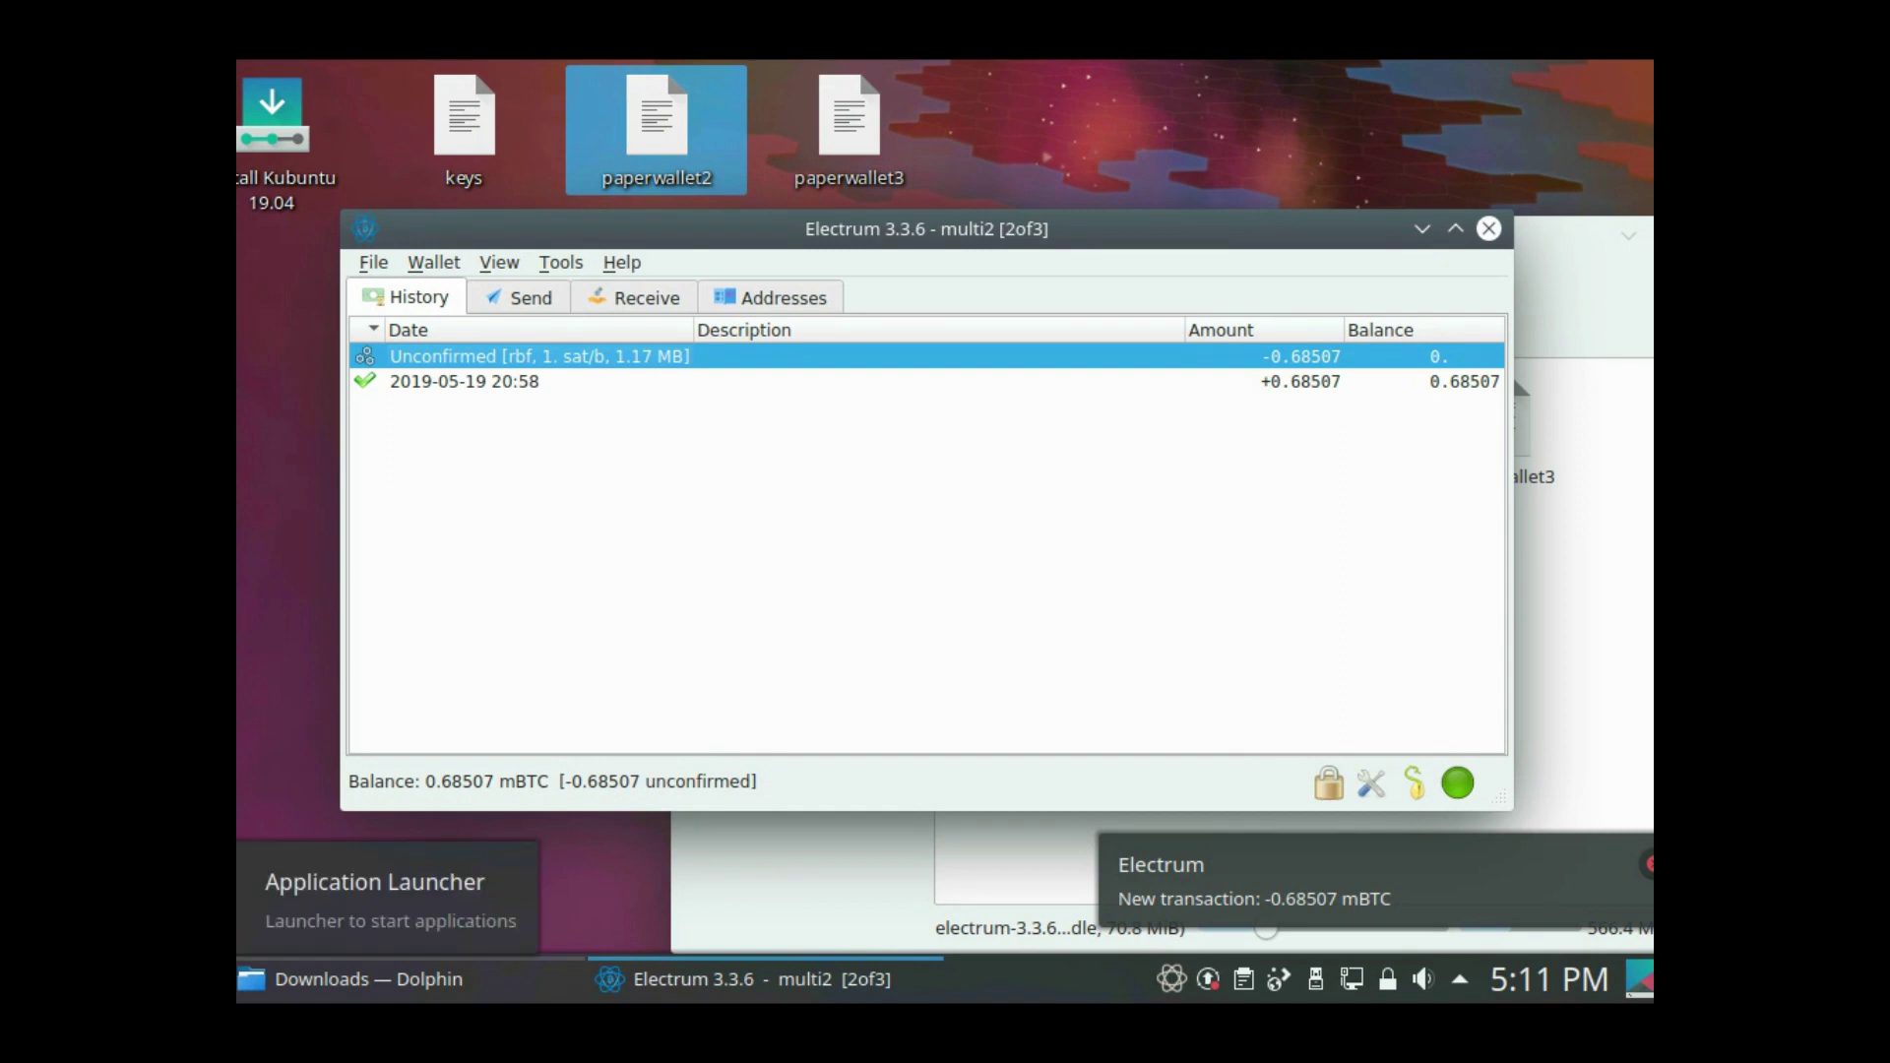
- Start Firefox and copy the unconfirmed transaction's ID from its Details
key("super")
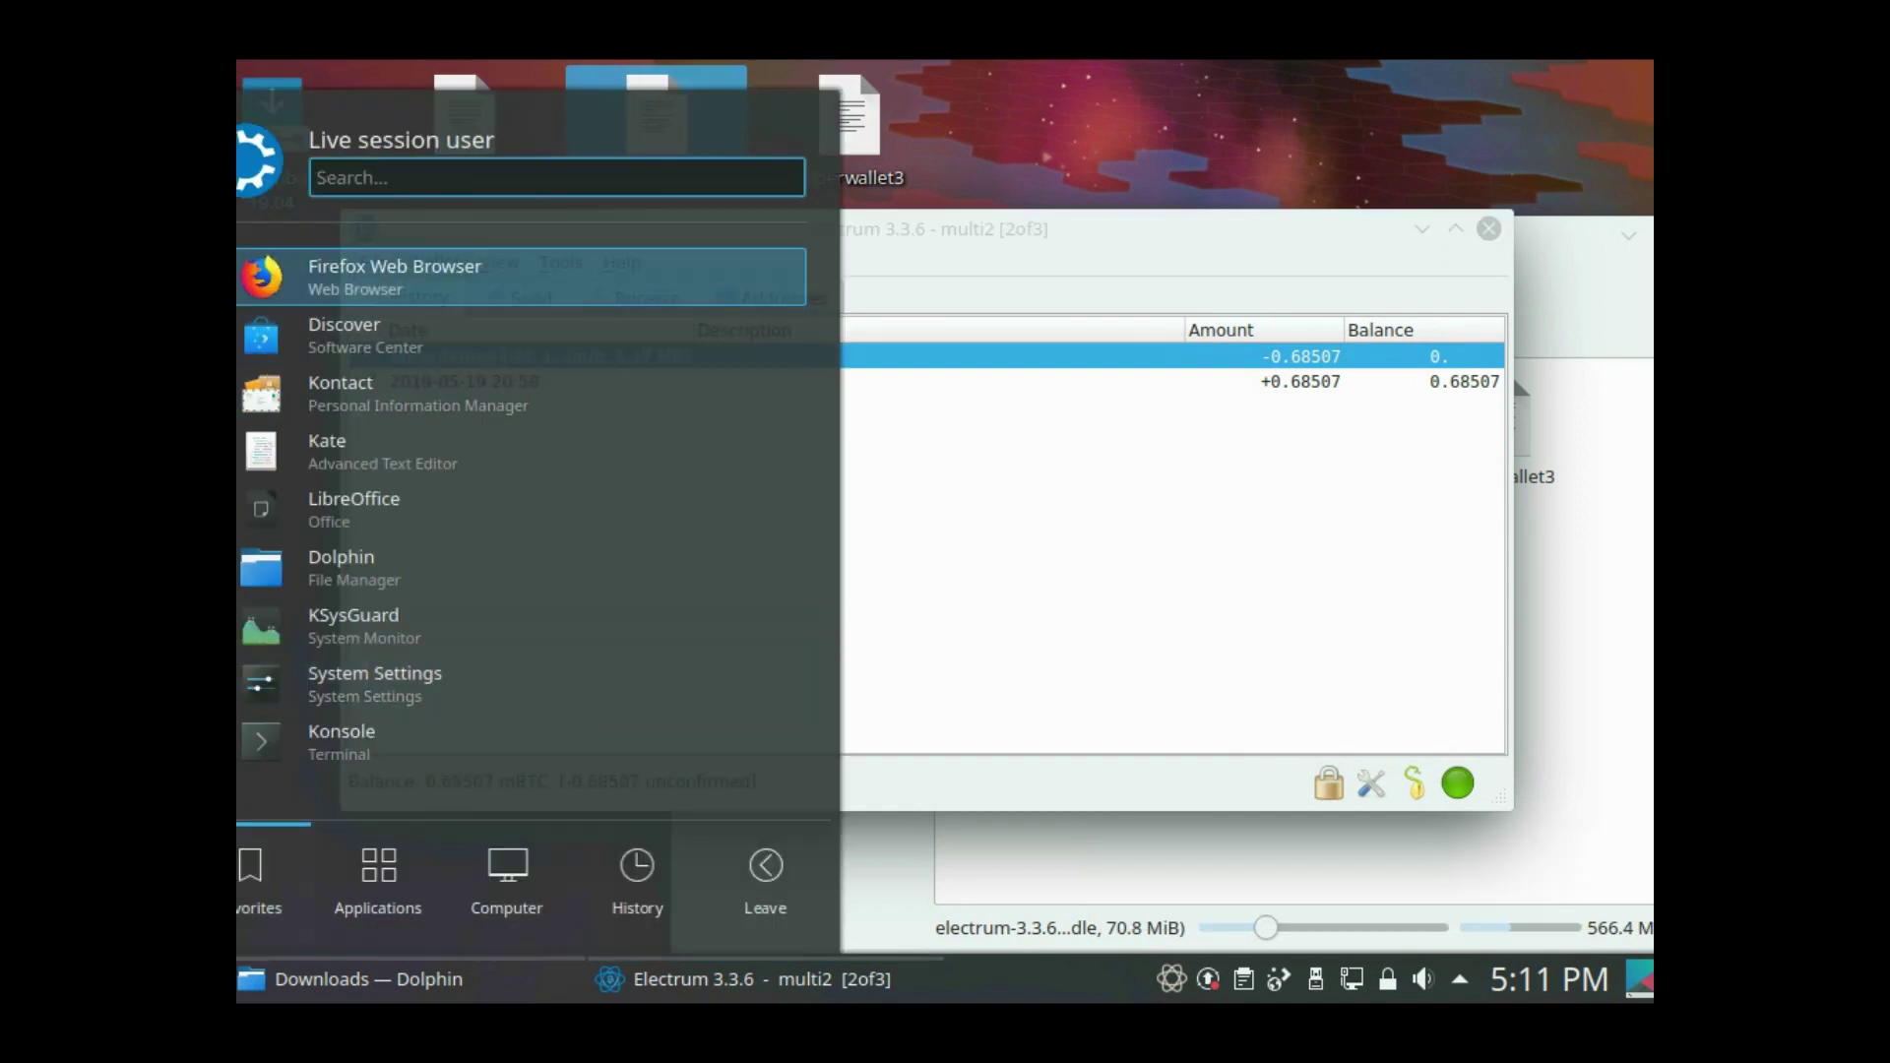
key("Return")
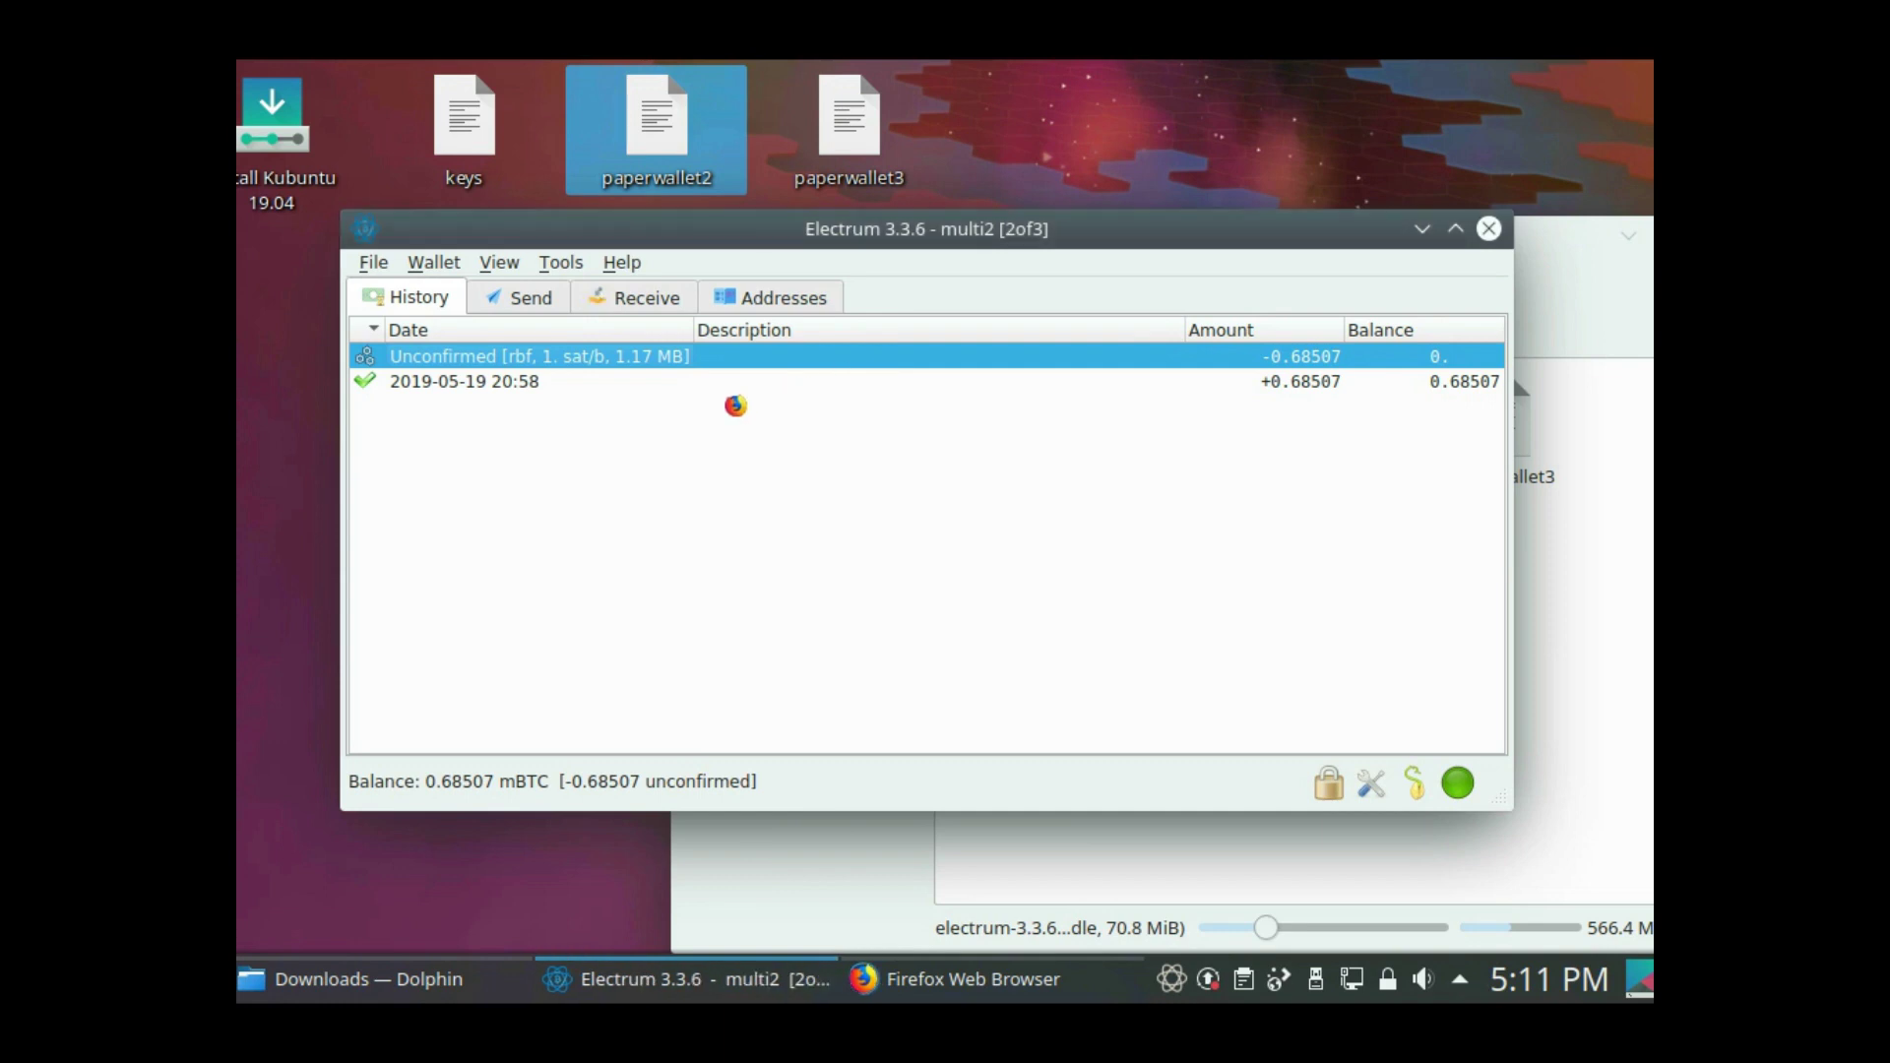
right_click(549, 361)
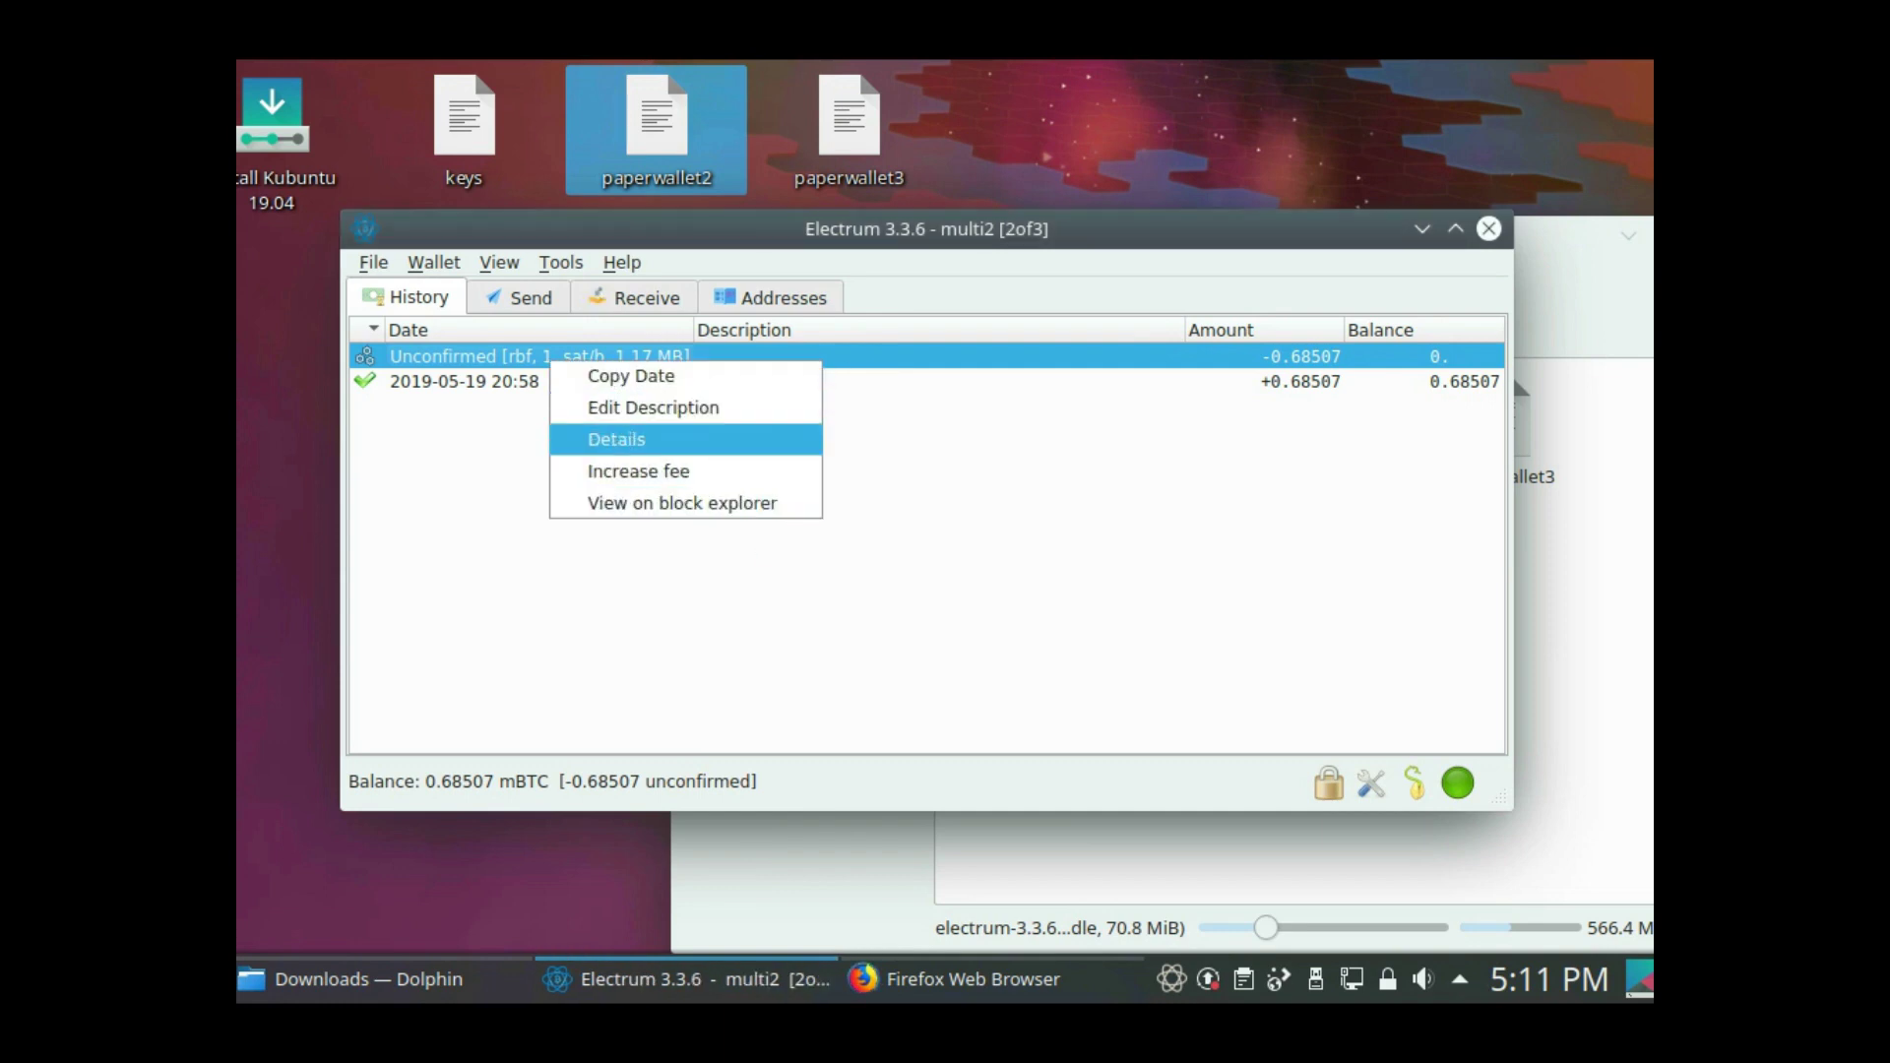
key("Return")
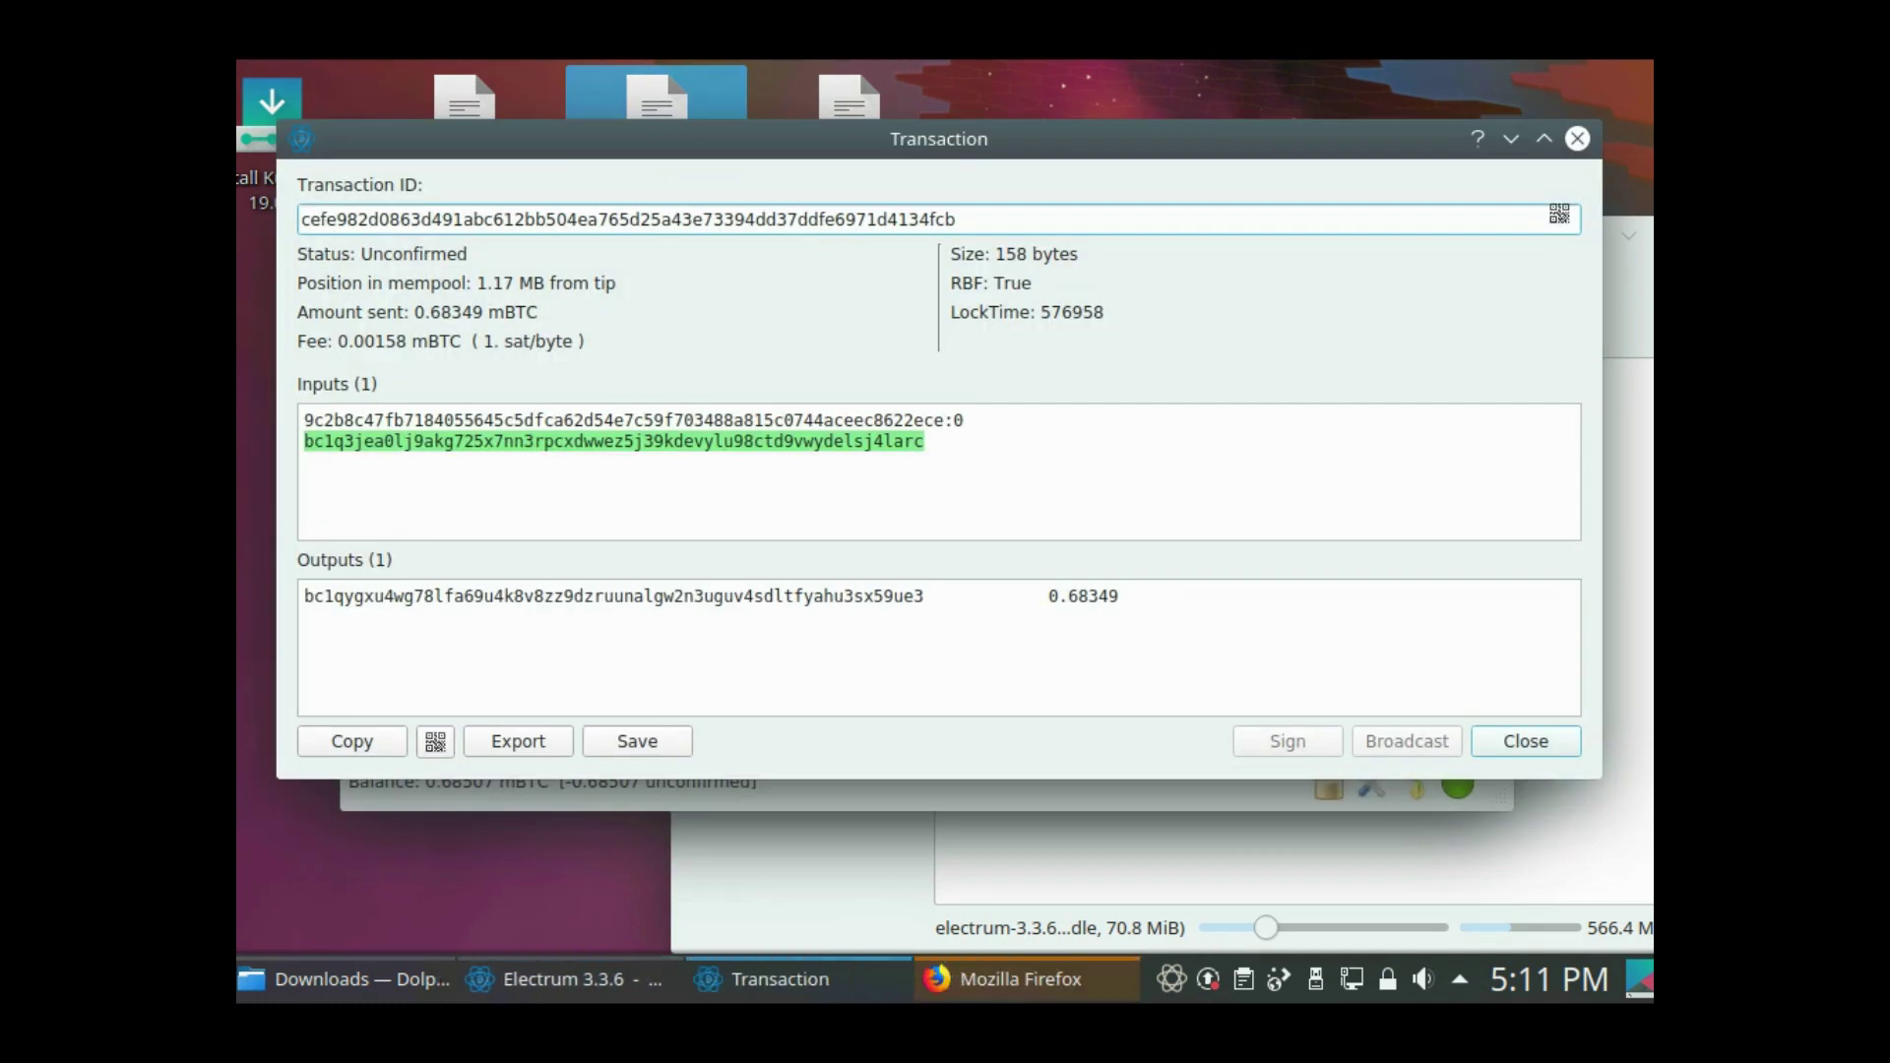
key("ctrl+a")
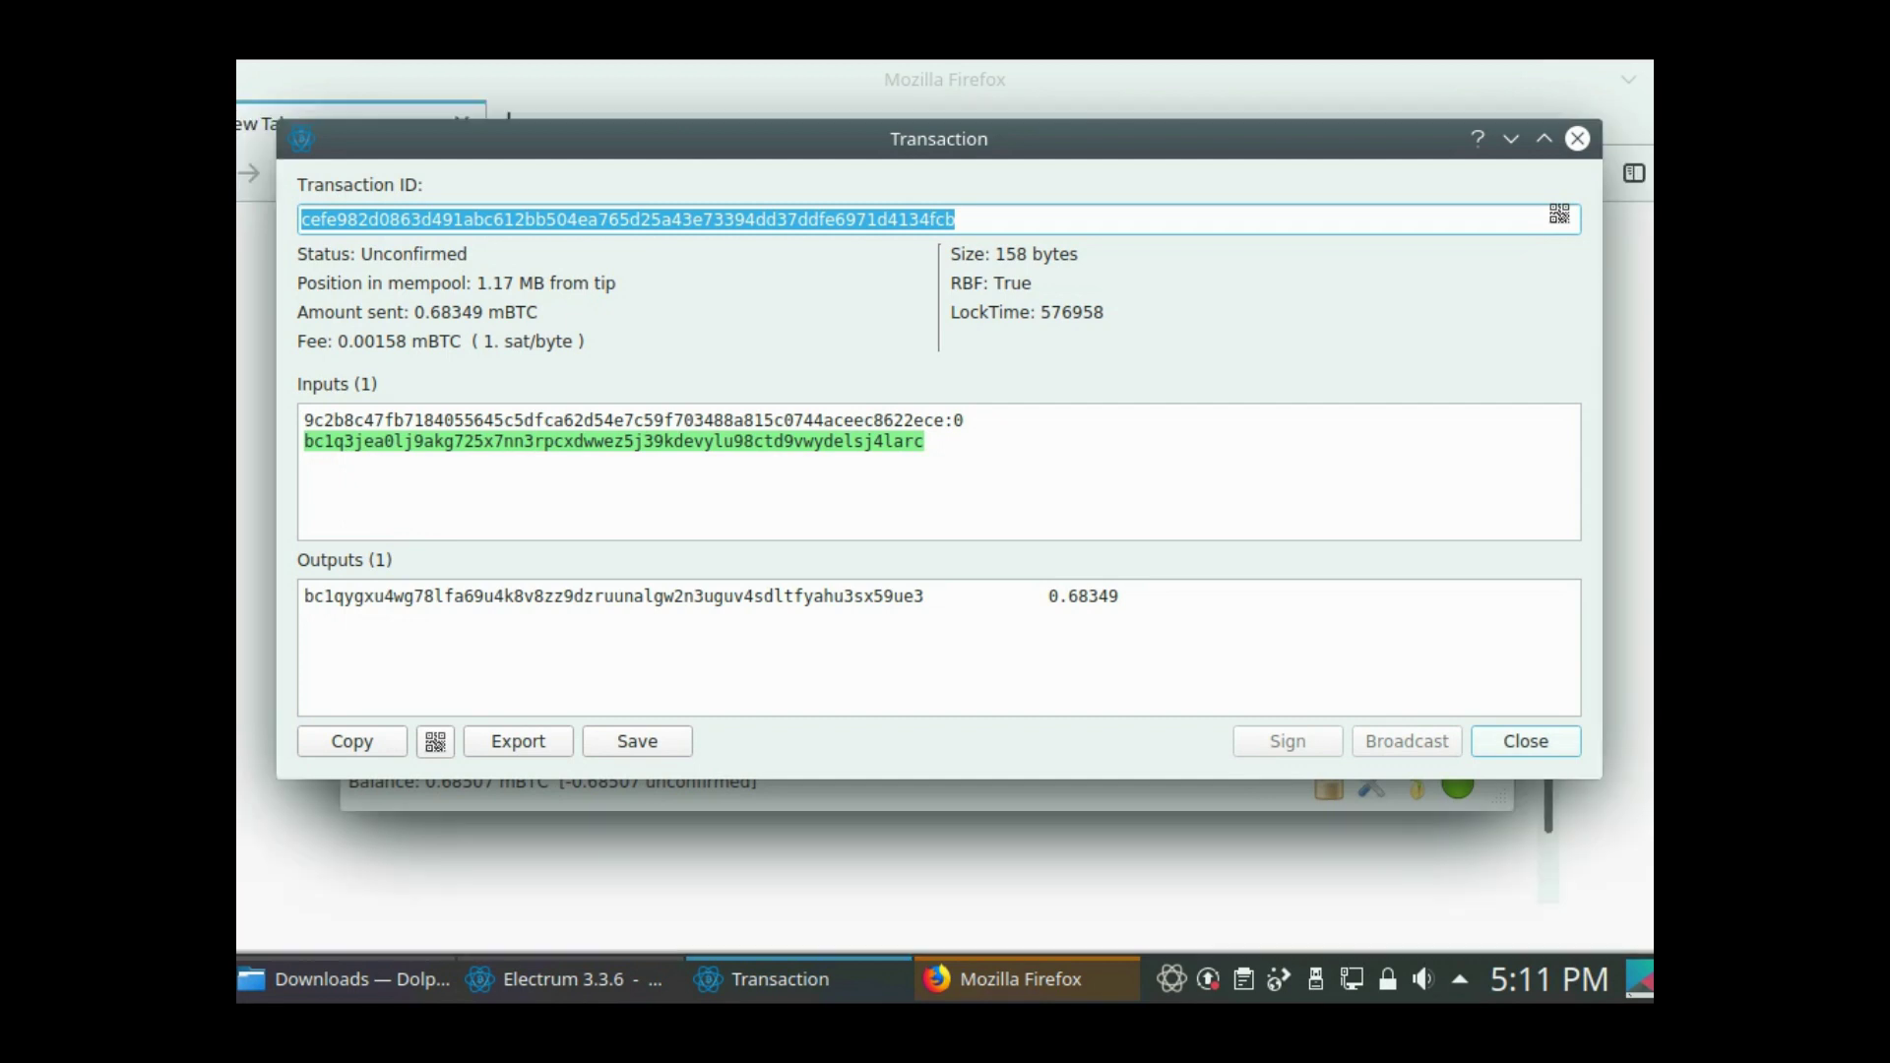
key("Escape")
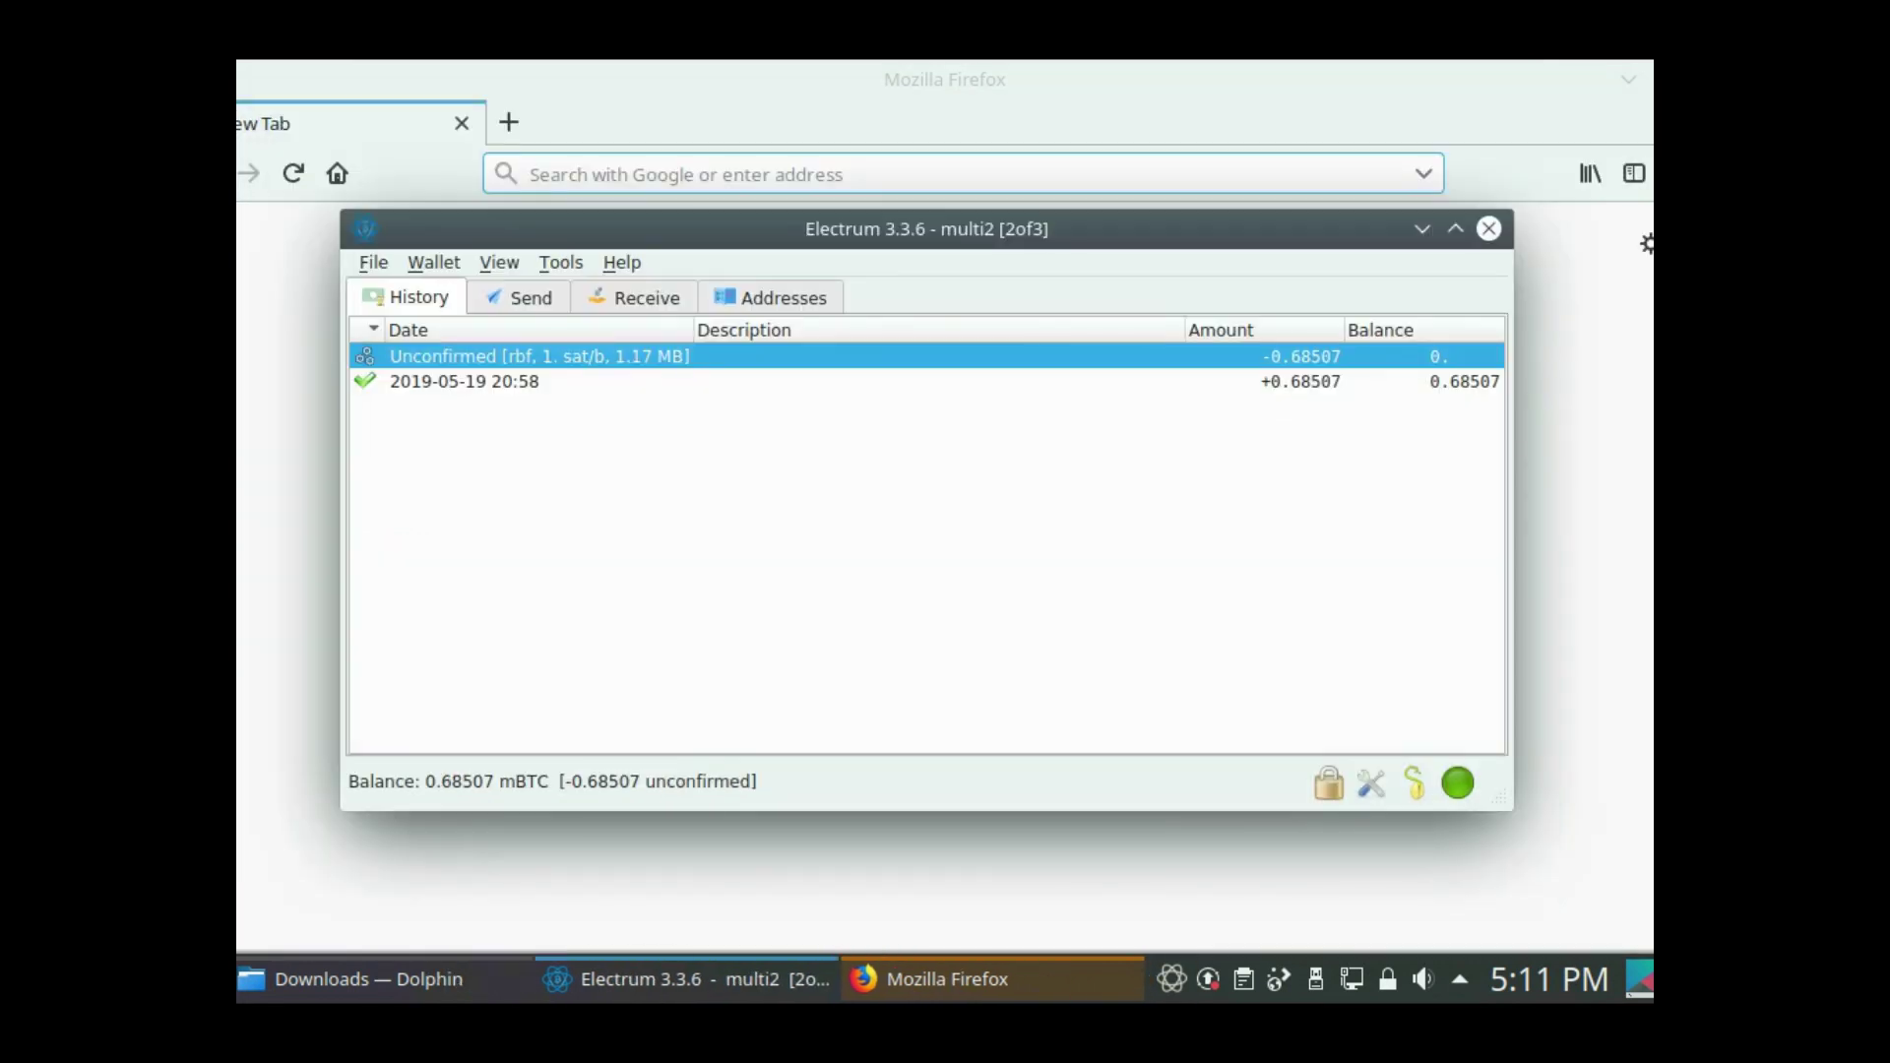
key("alt+Tab")
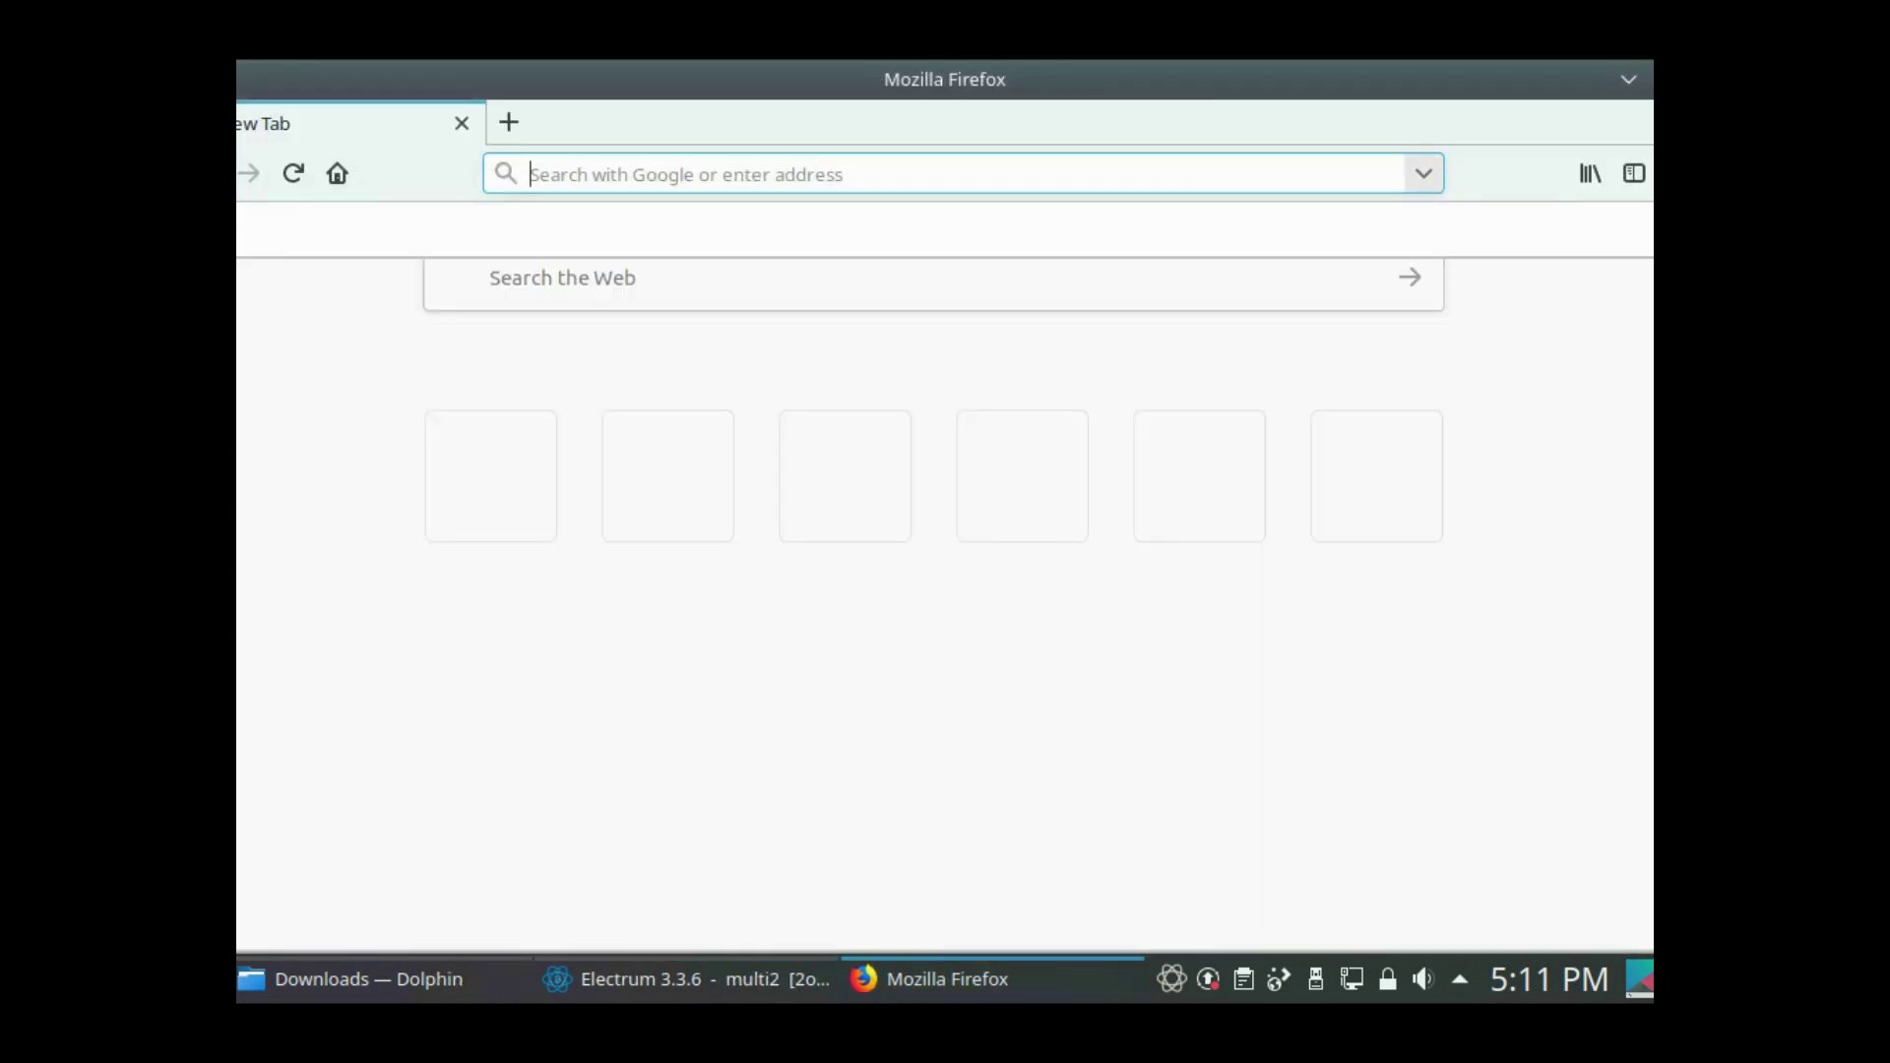
- Search Google for 'blockchair' and open the Blockchair explorer result
type("blockch")
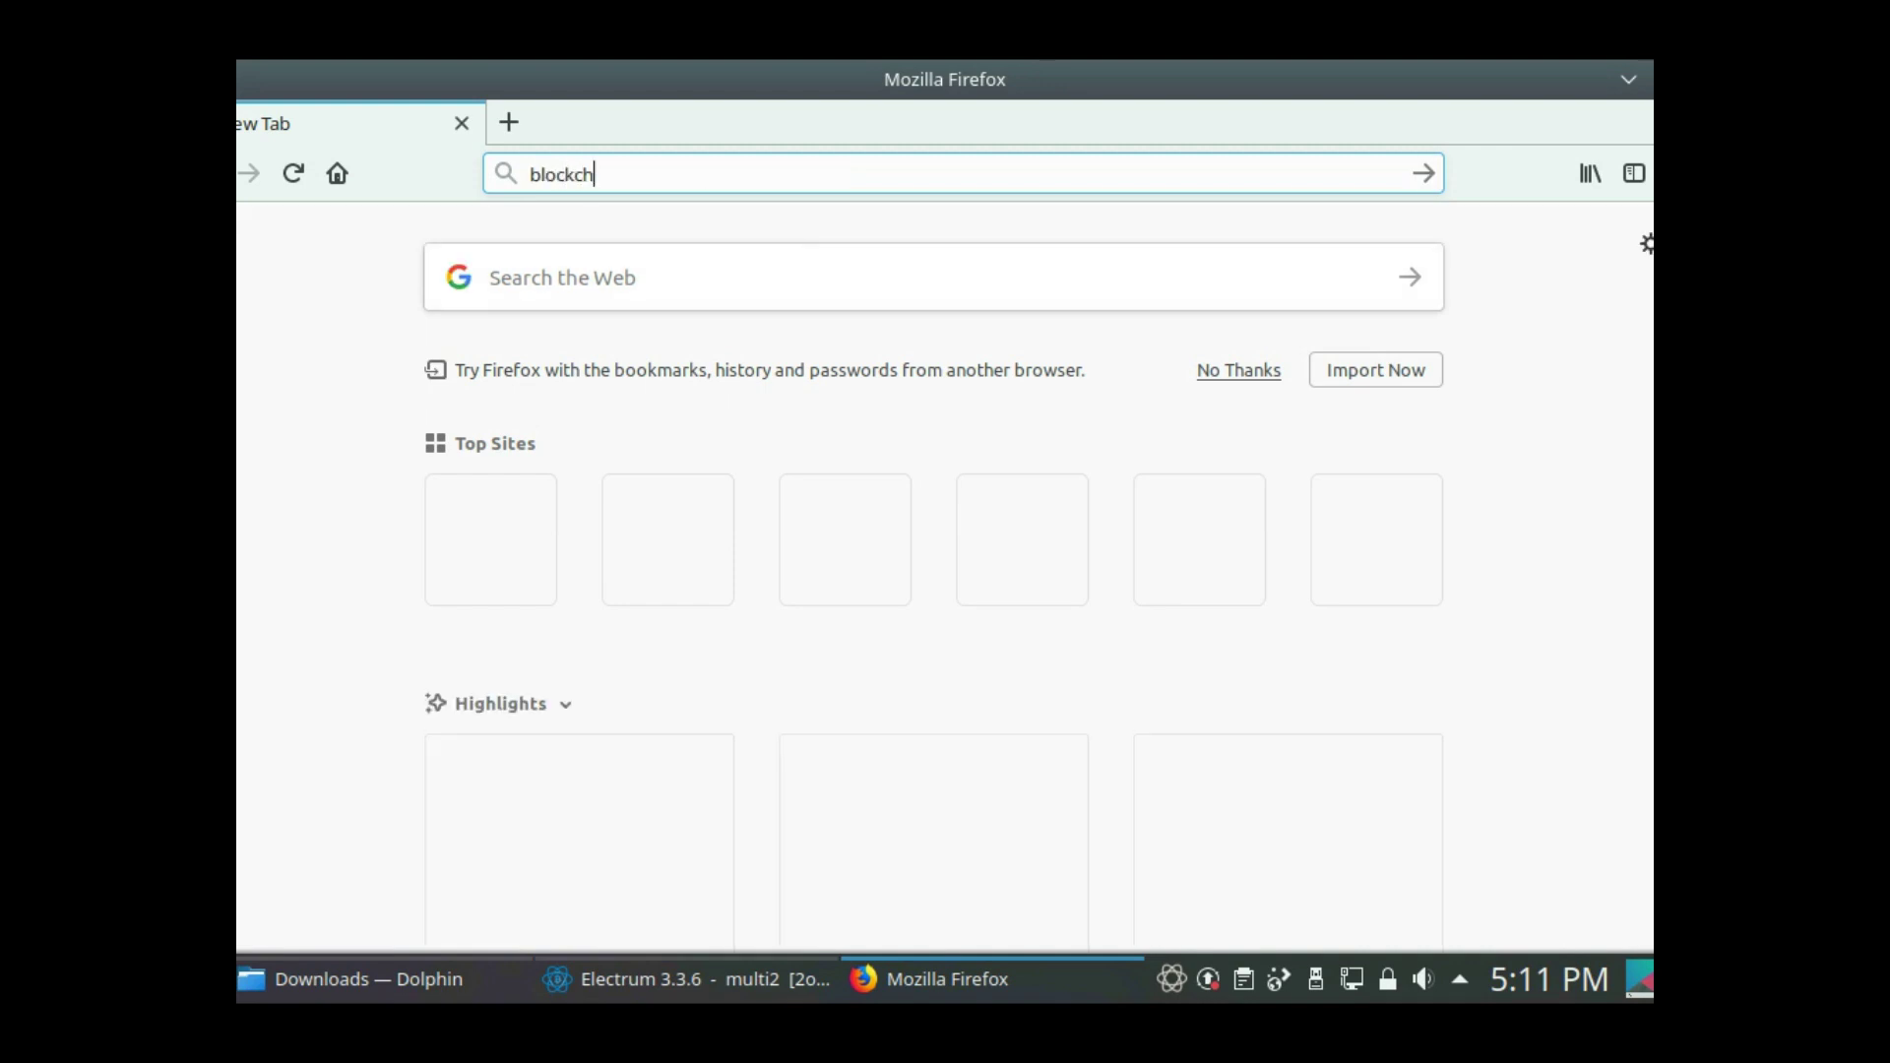
type("air")
key("Return")
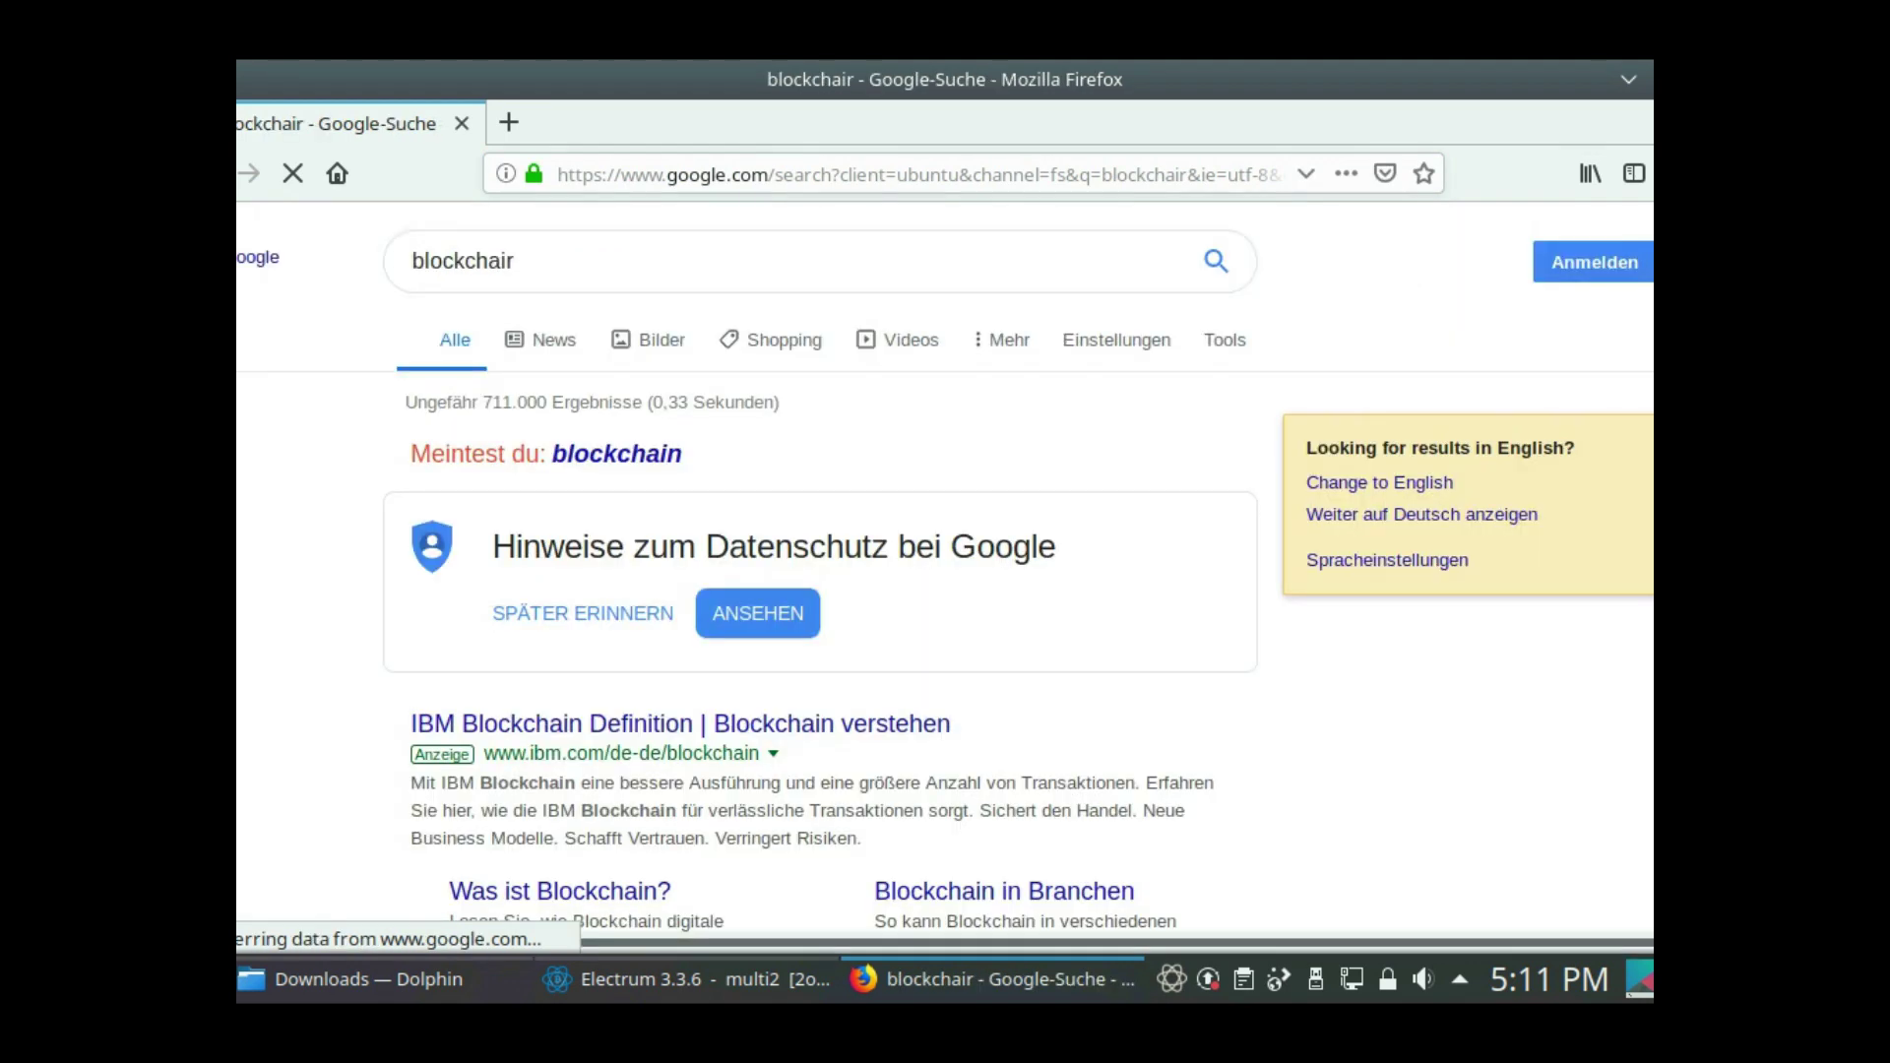
scroll(945, 561, "down", 4)
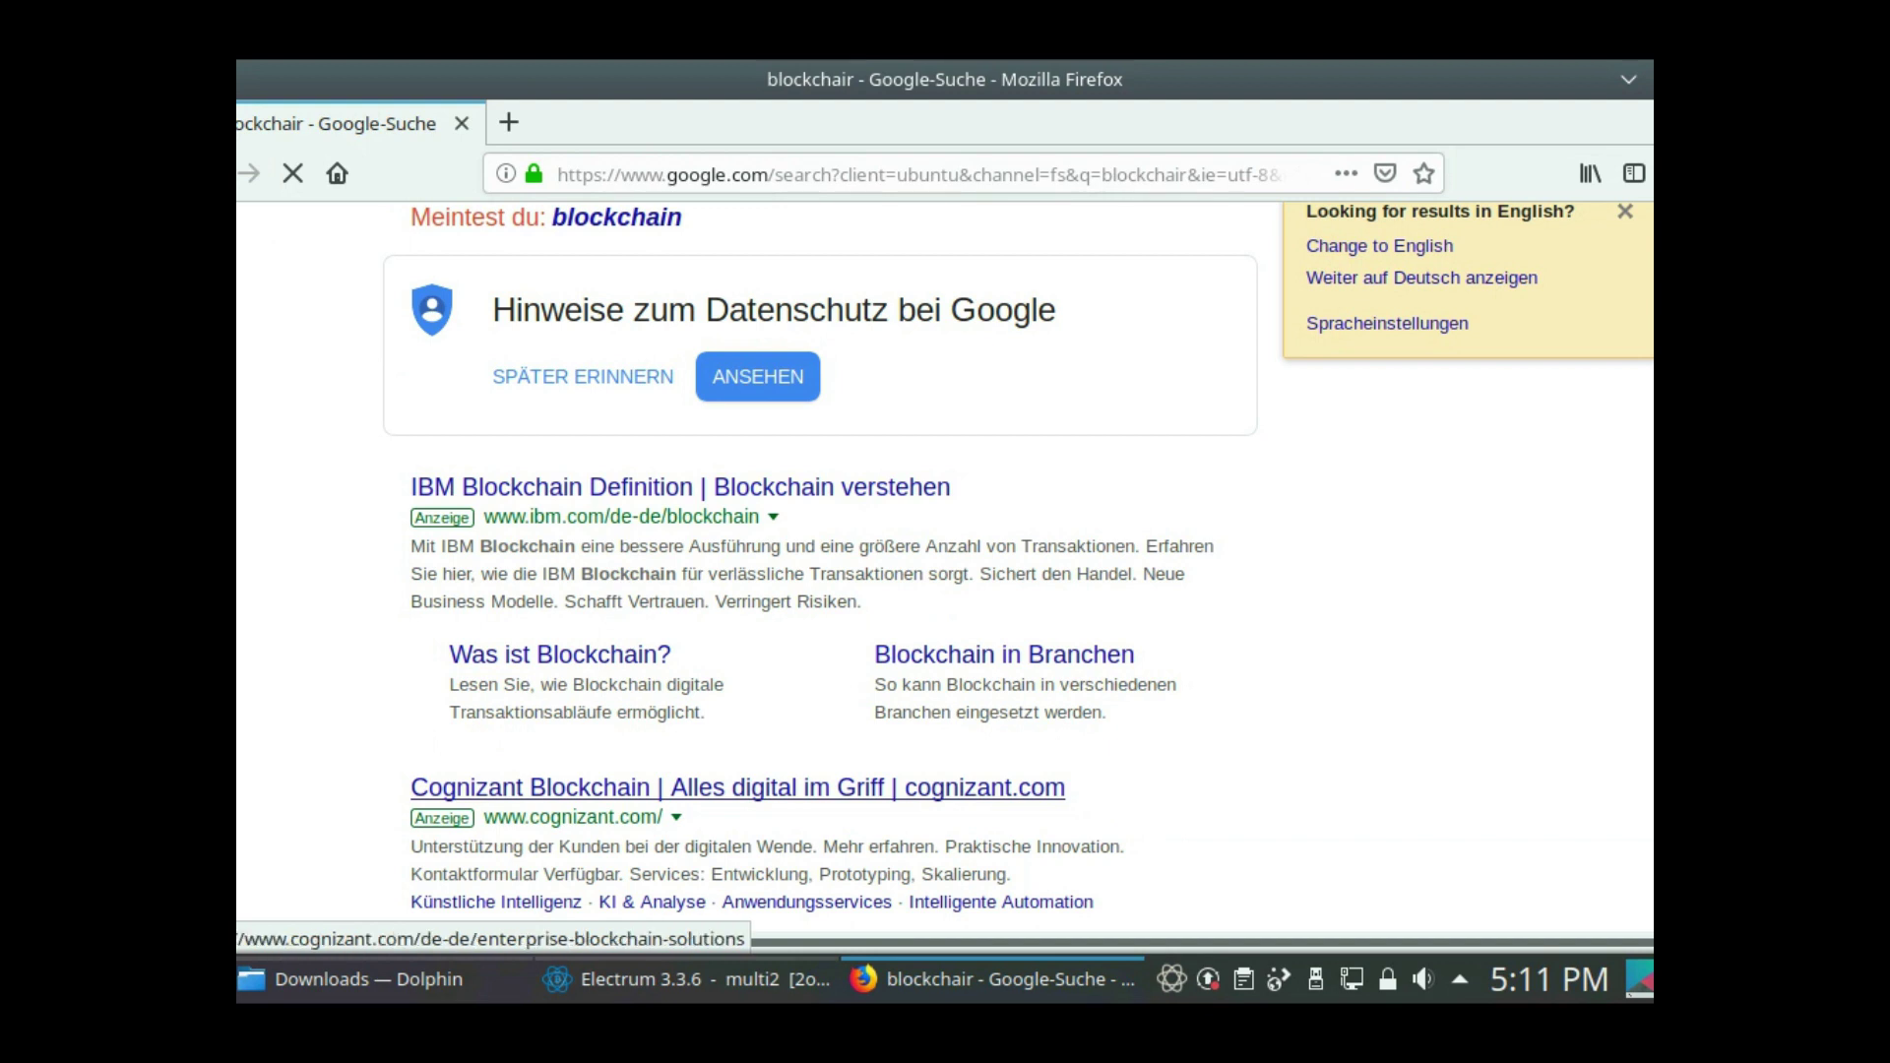
scroll(739, 788, "down", 6)
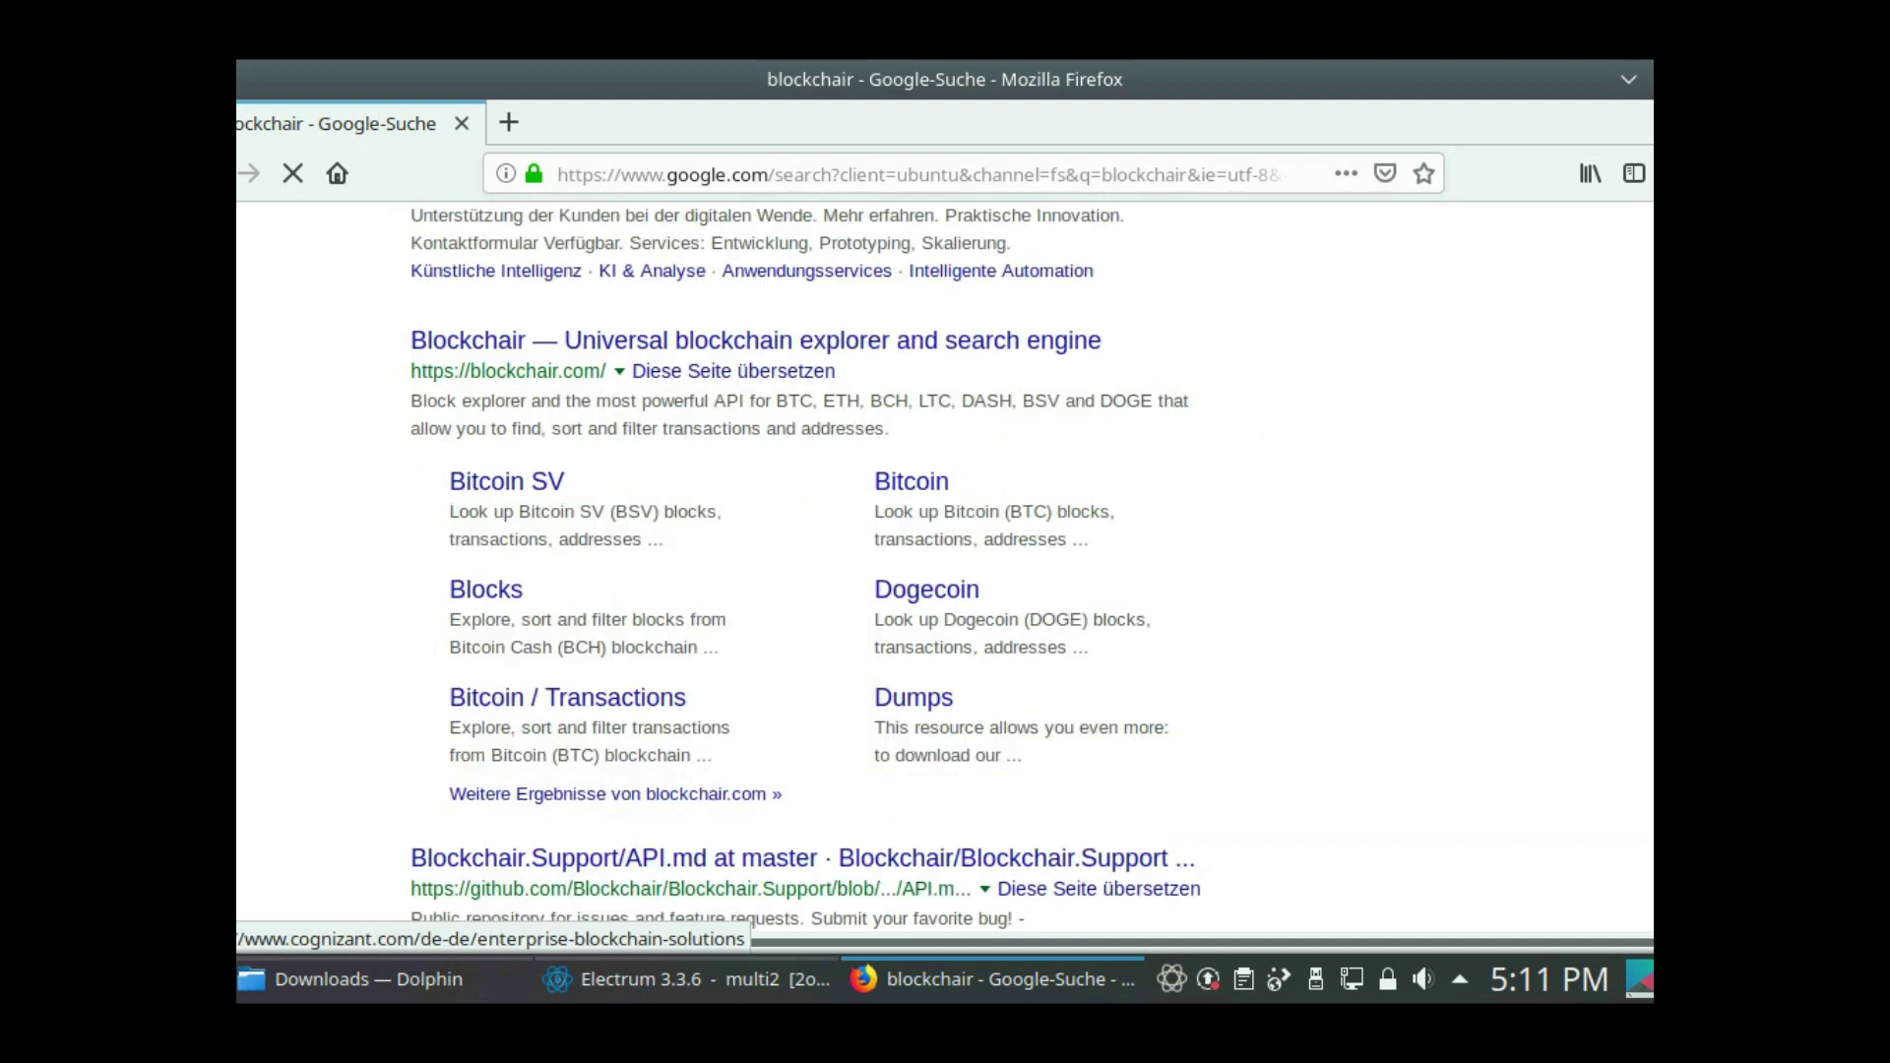
left_click(755, 340)
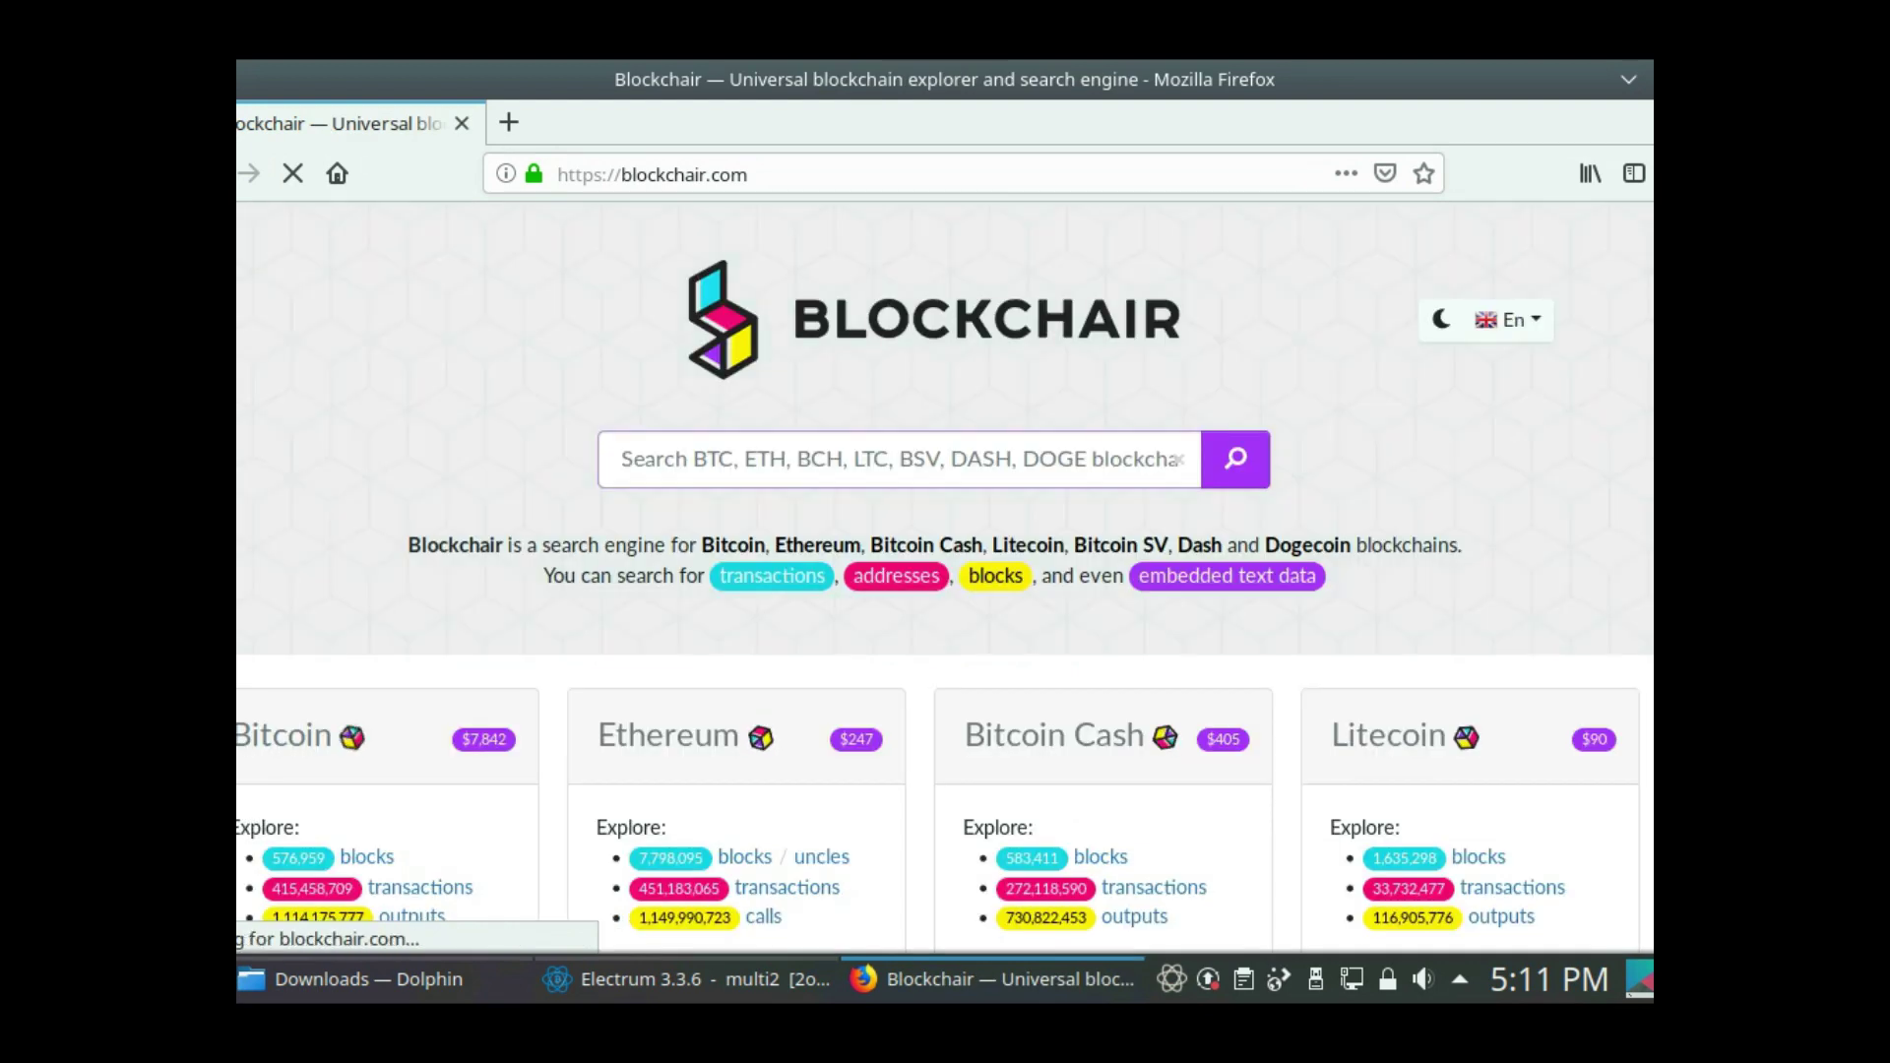
- Look up the transaction ID on Blockchair, open the Bitcoin result, then close Firefox
left_click(1180, 459)
key("ctrl+v")
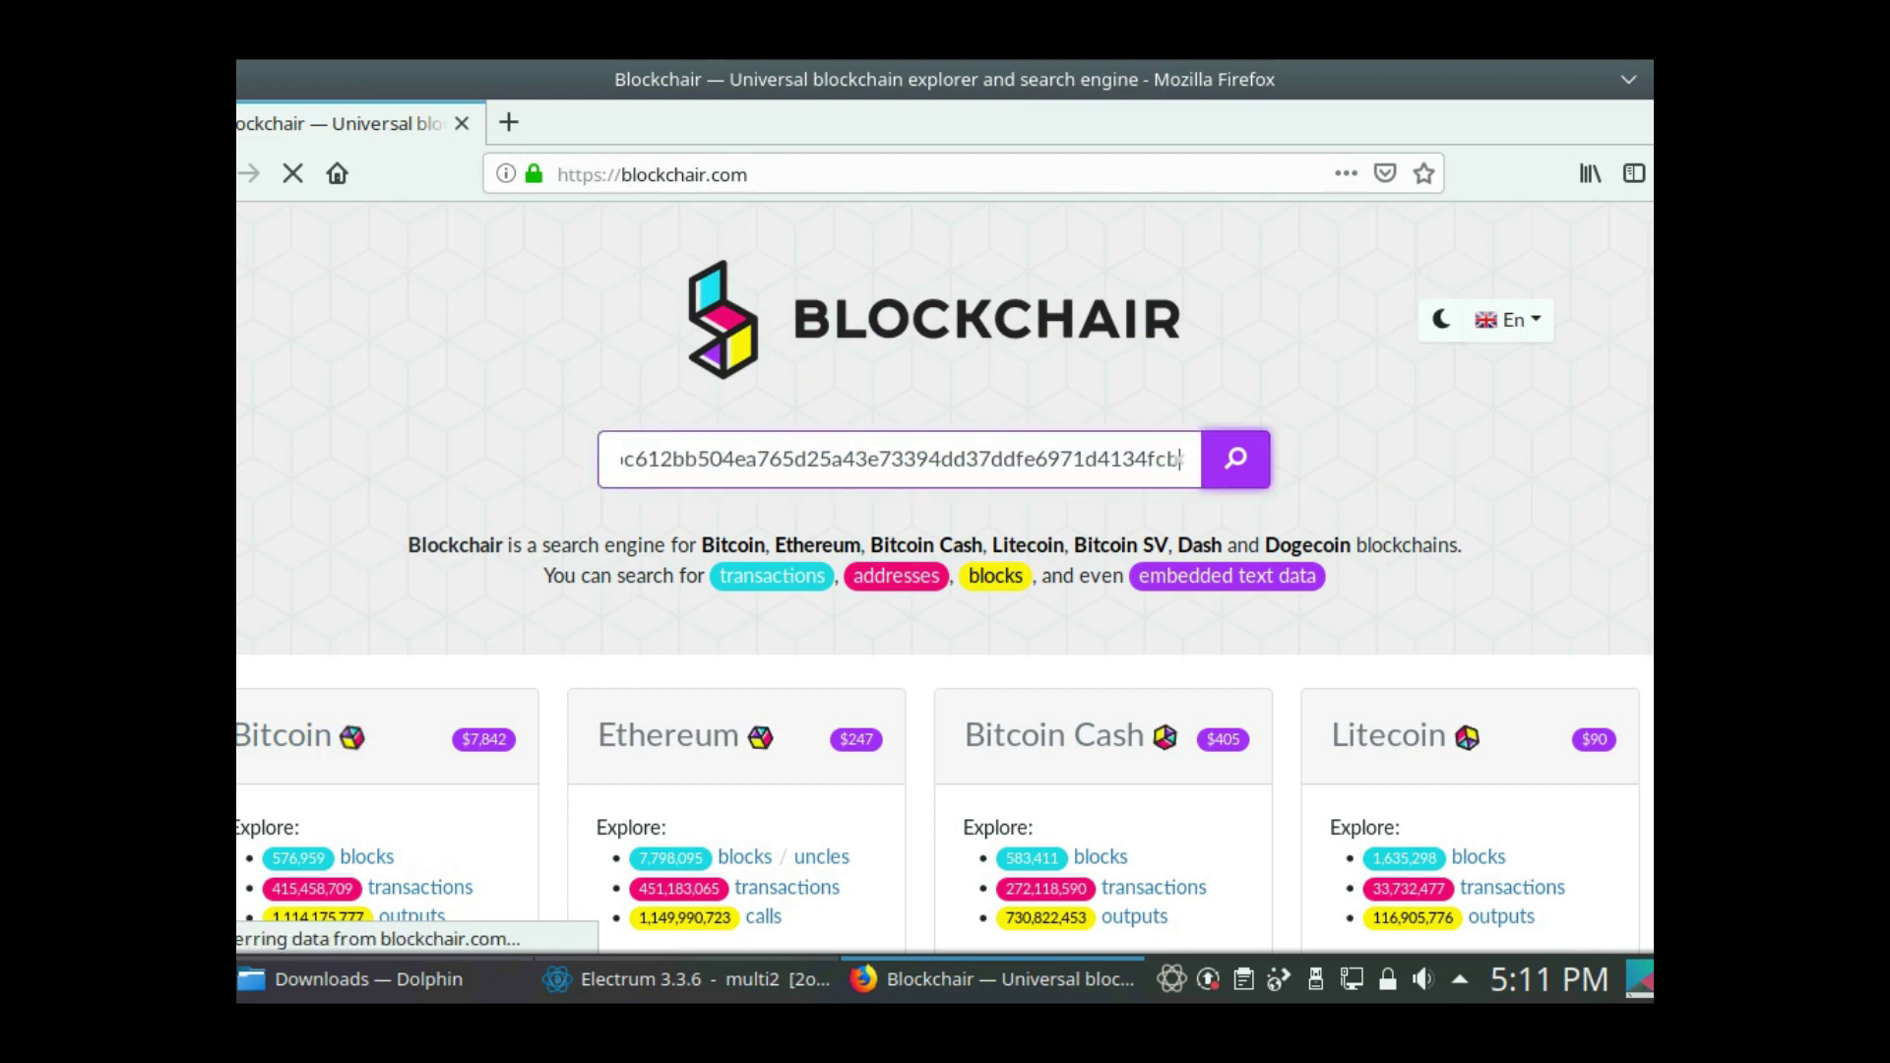
key("Return")
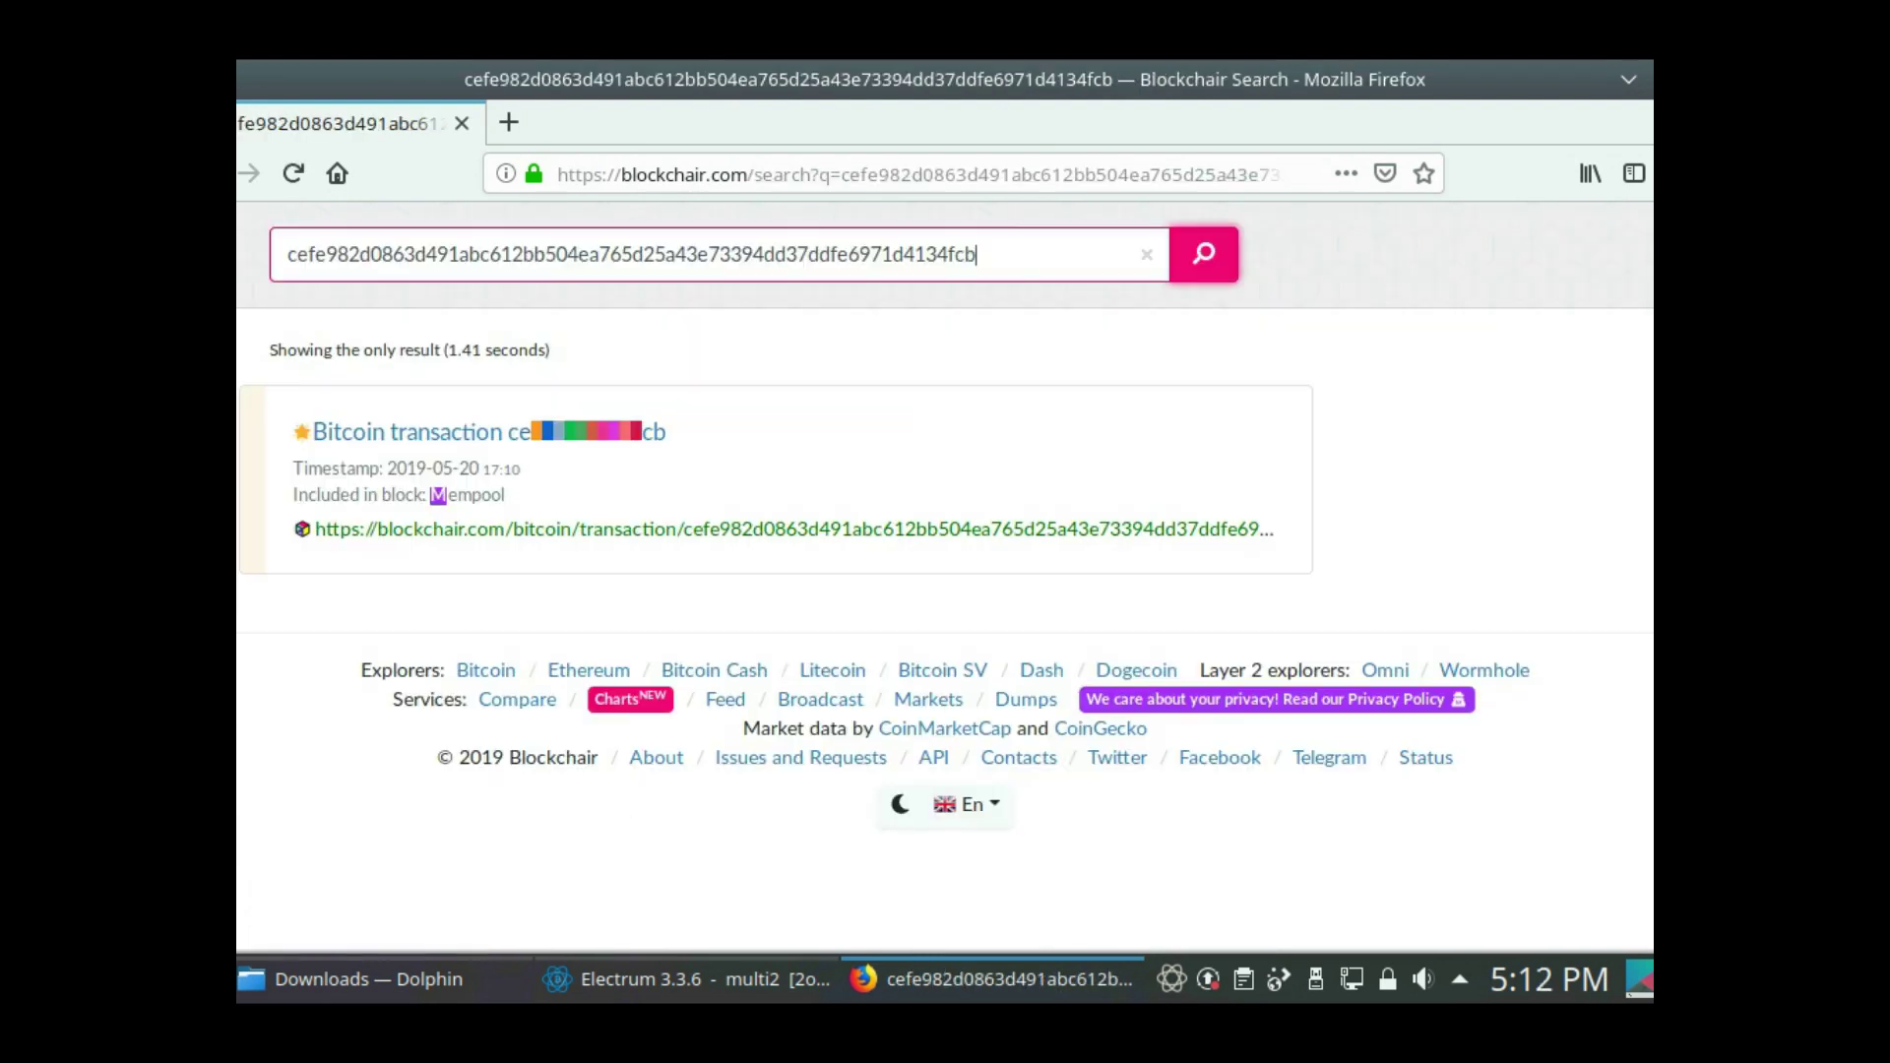
left_click(490, 432)
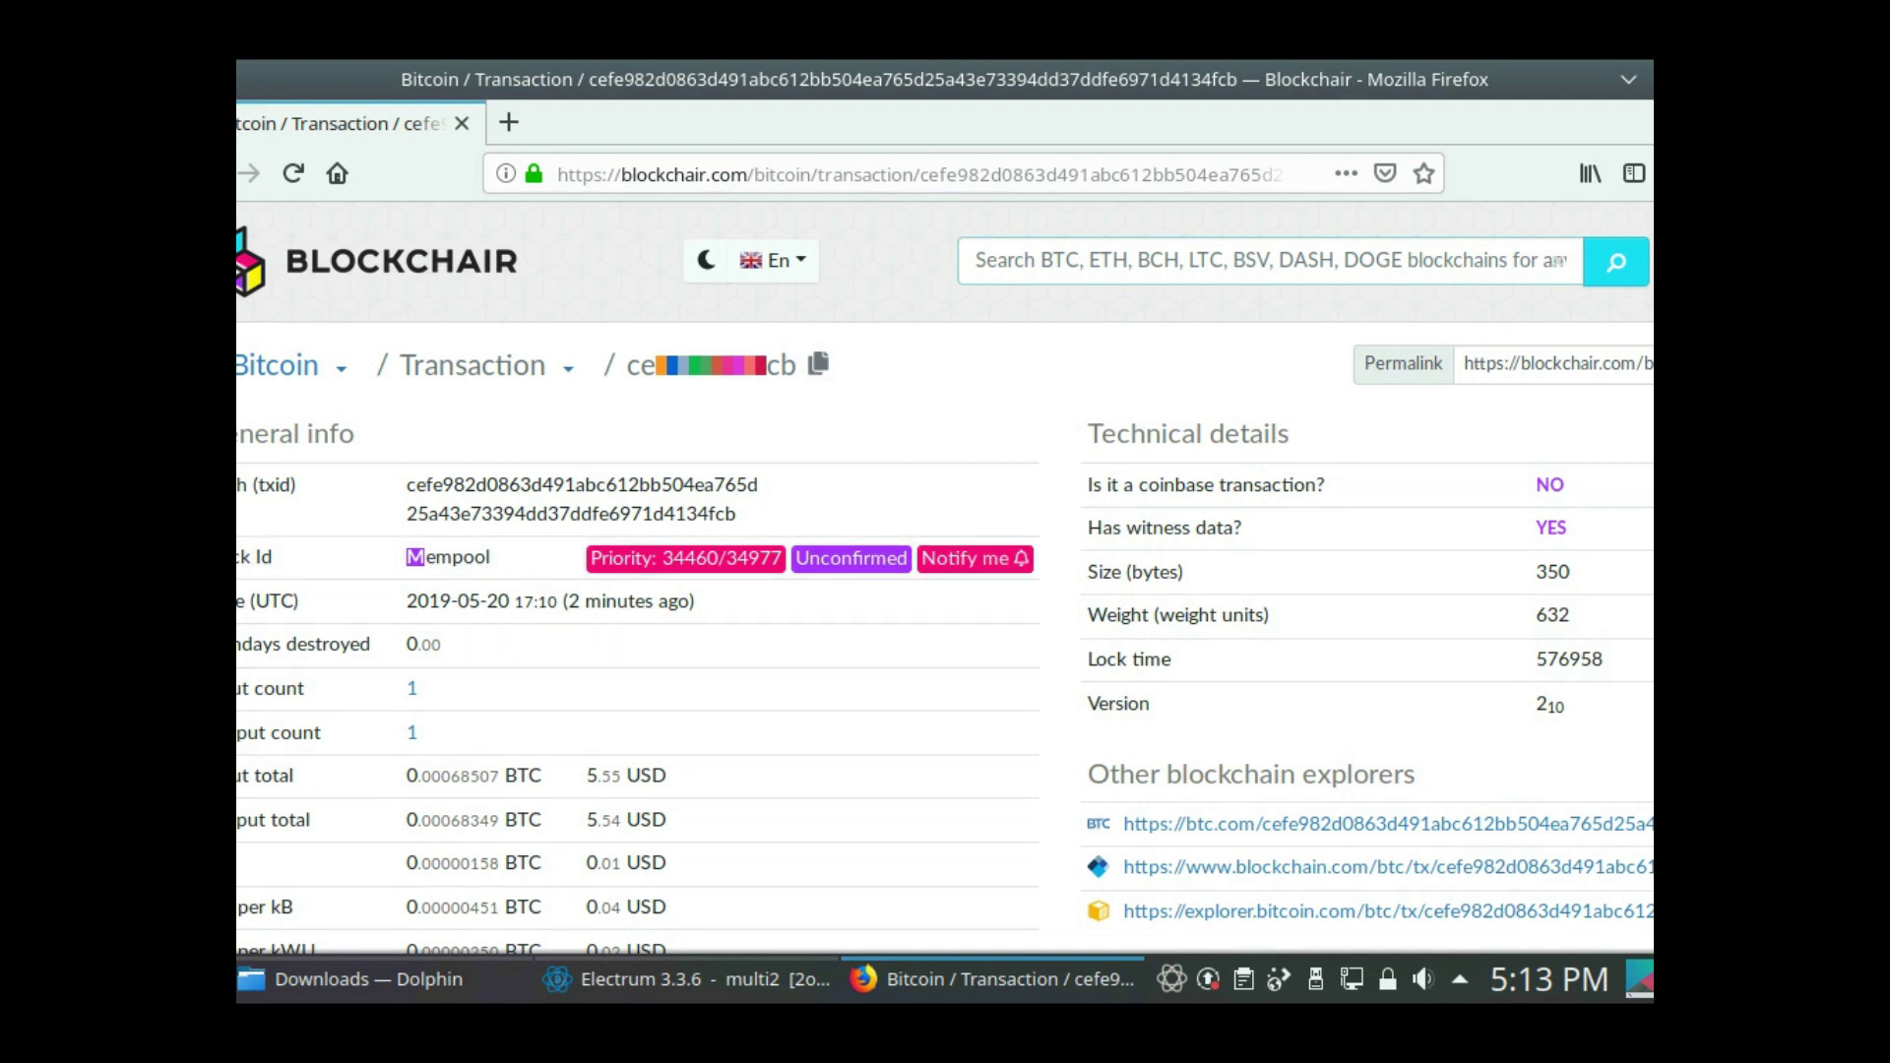
left_click(1644, 79)
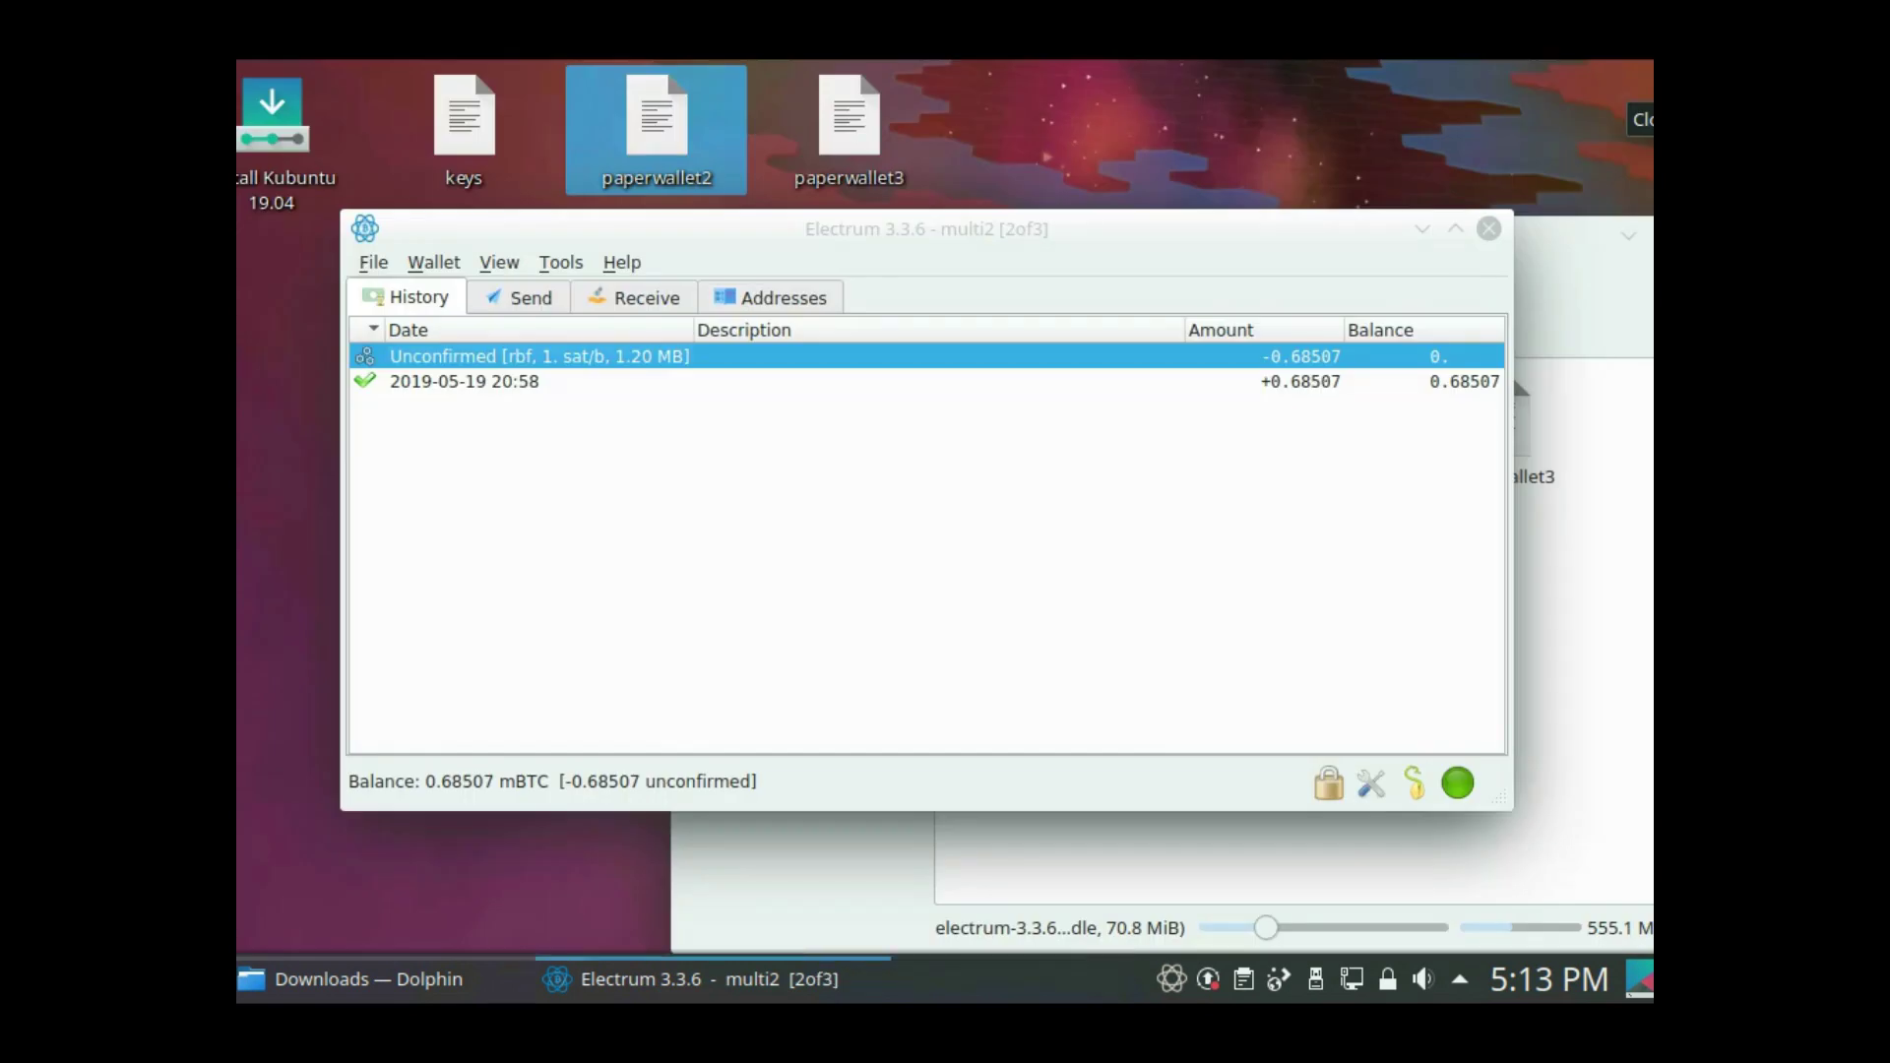